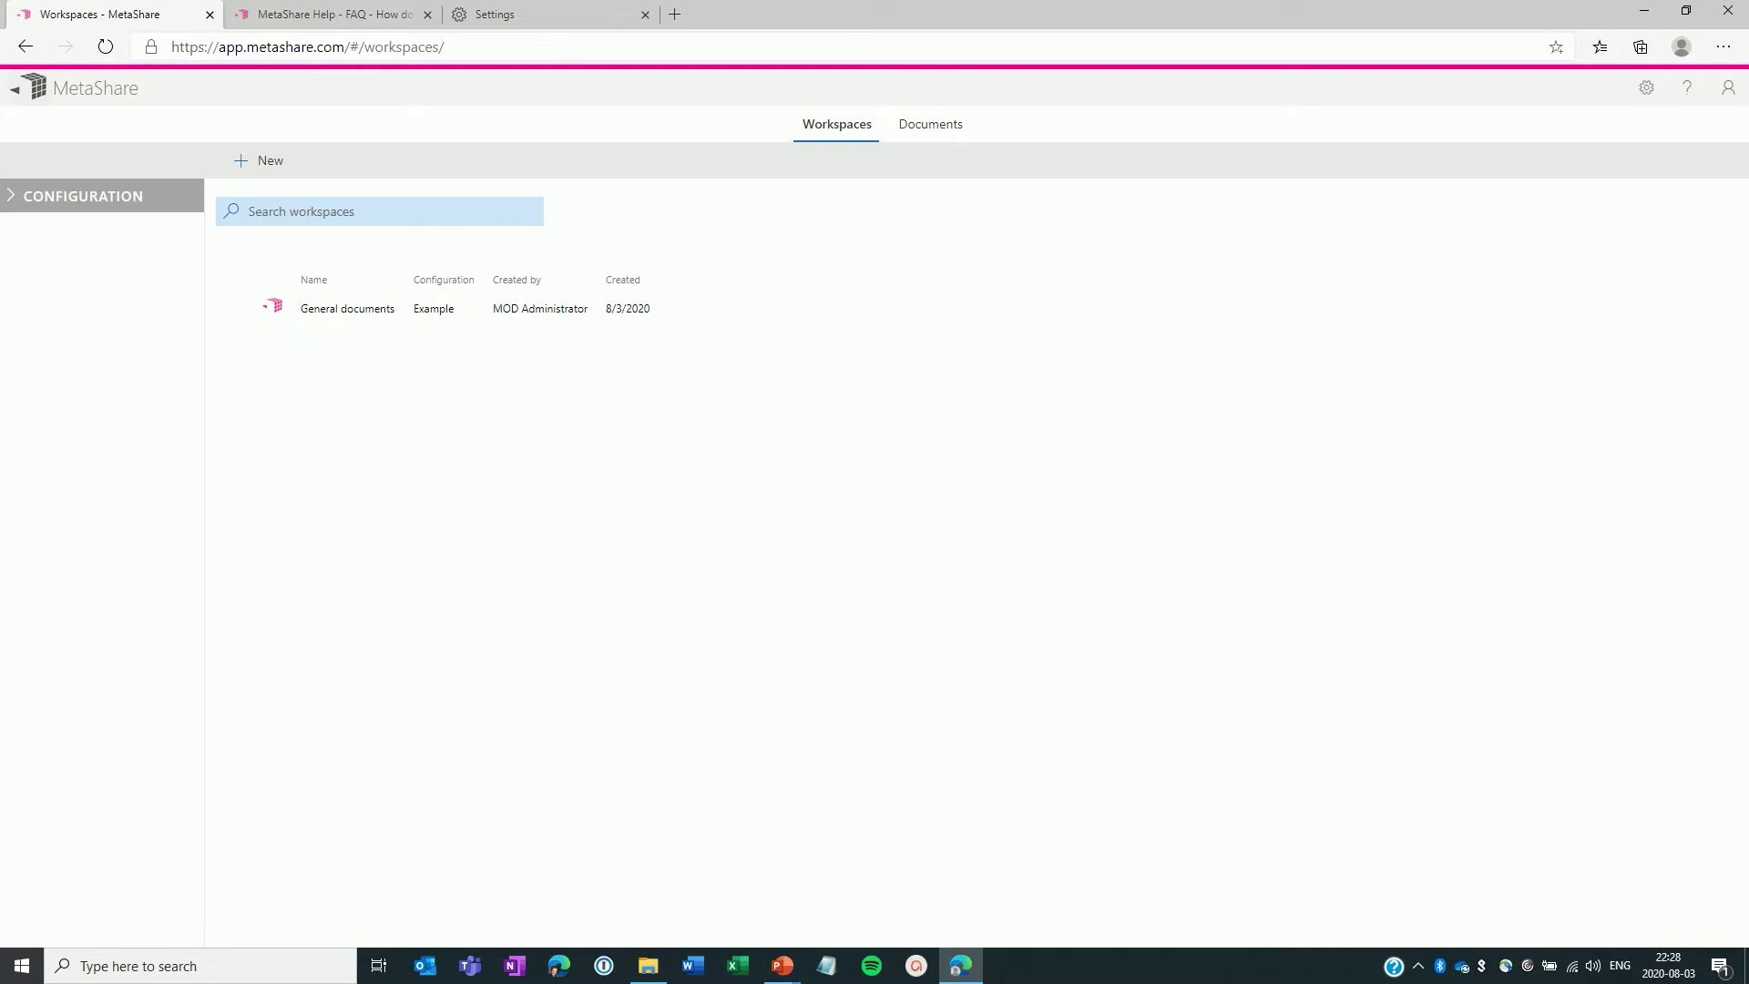
- Open the term store from the MetaShare settings, add Swedish to its working languages and save
left_click(1646, 91)
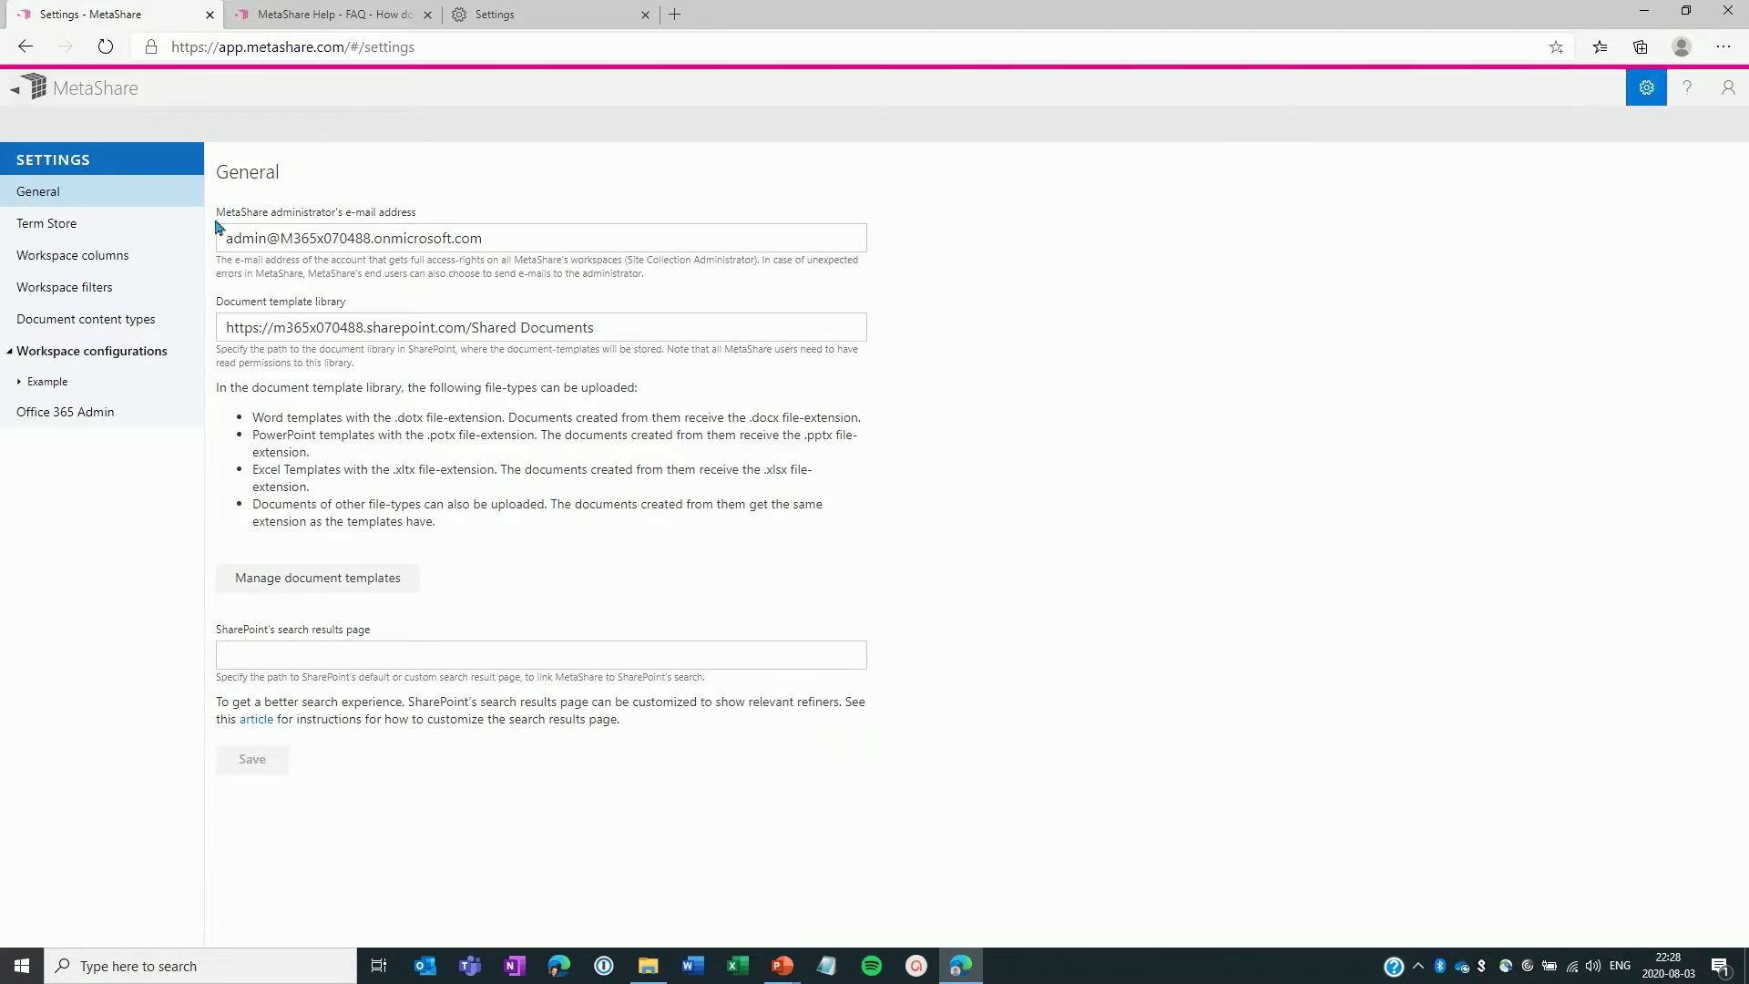
left_click(61, 225)
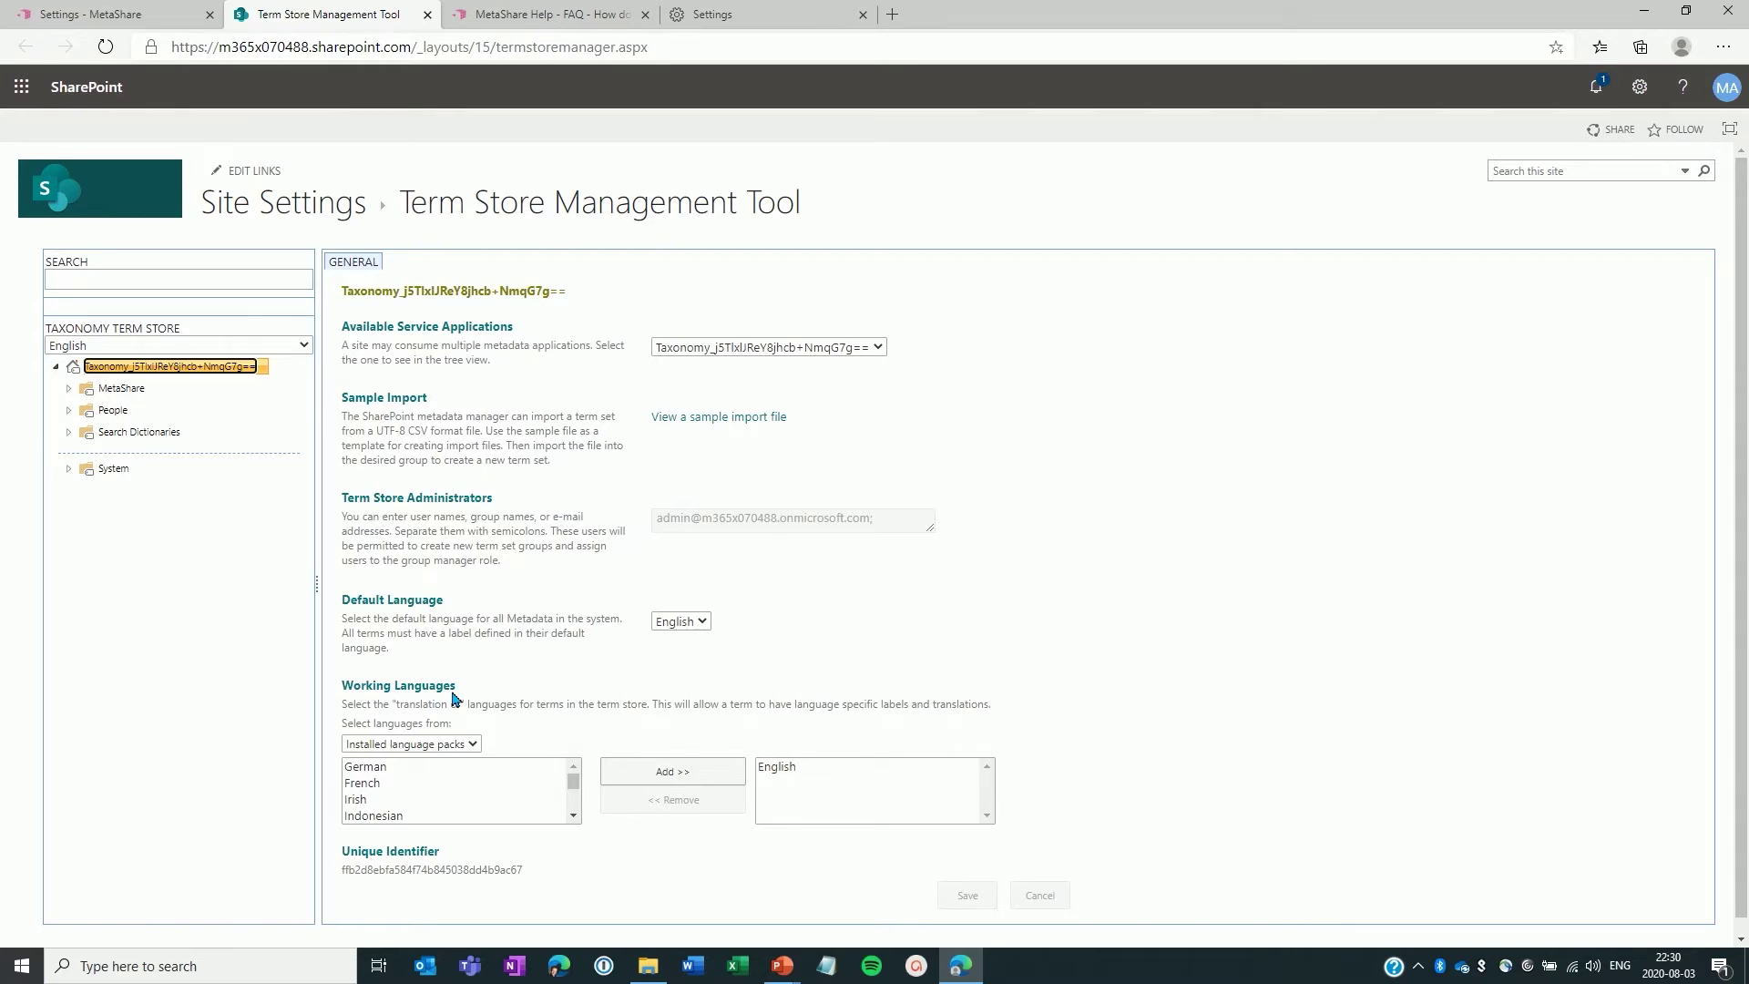
left_click(415, 783)
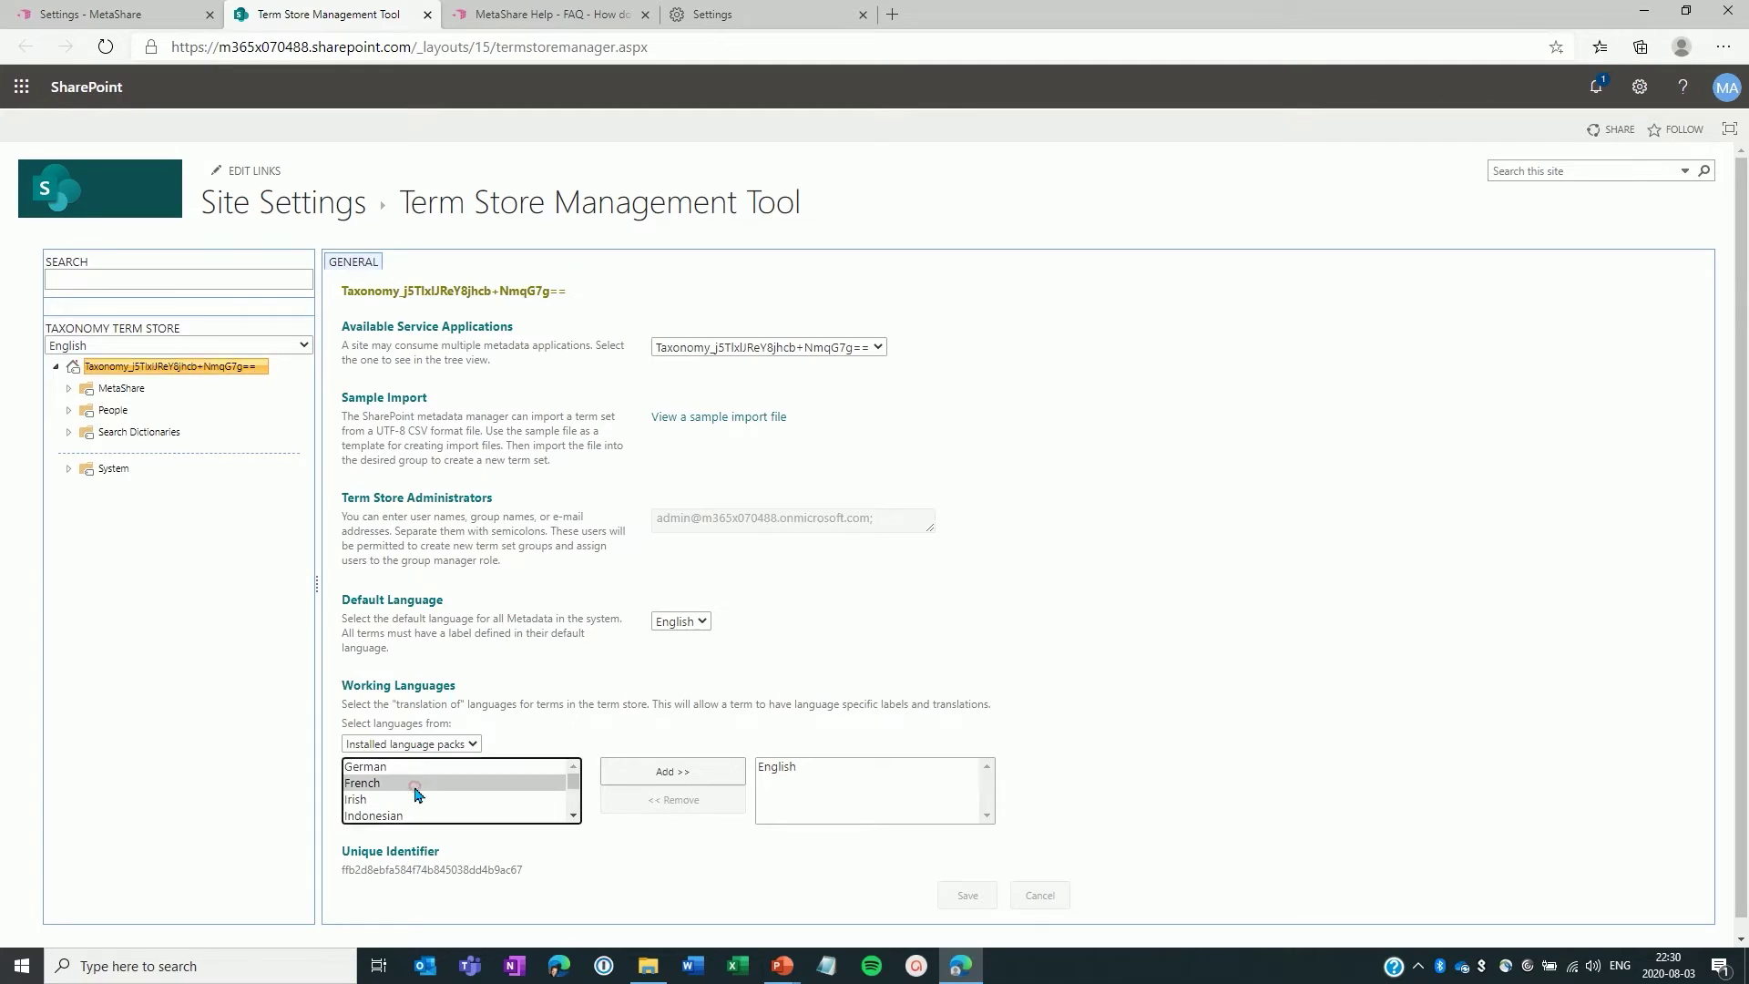
type("sw")
left_click(680, 773)
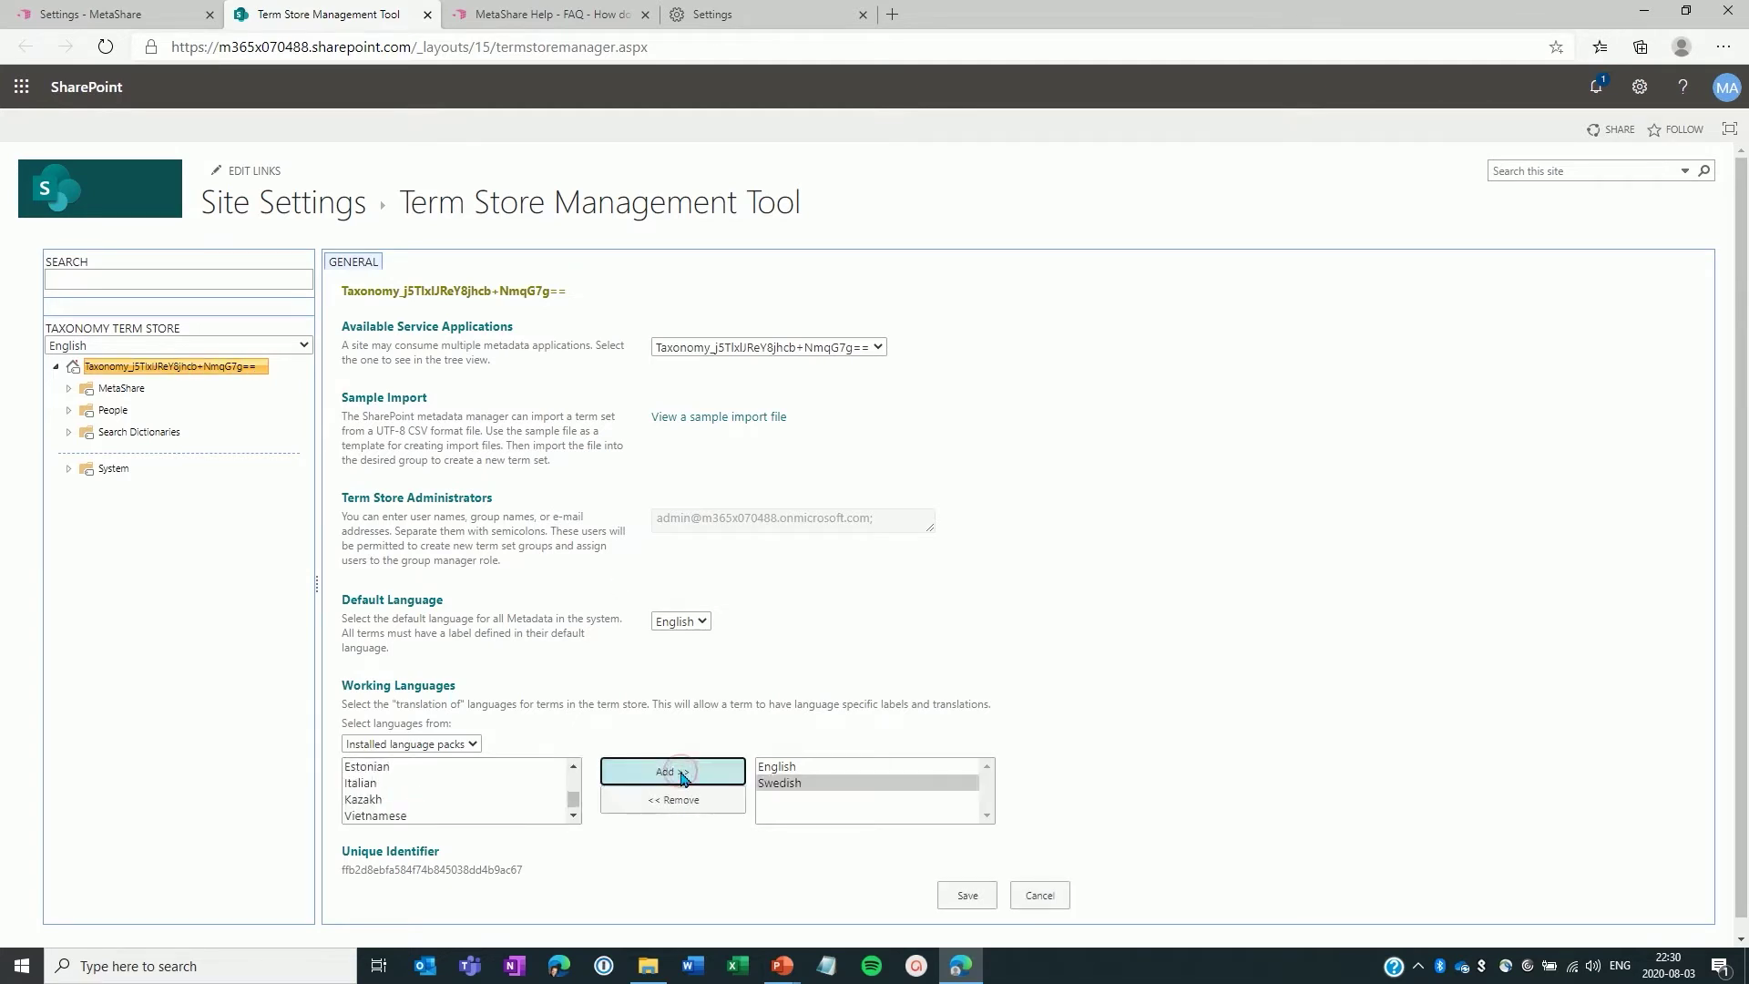
left_click(970, 898)
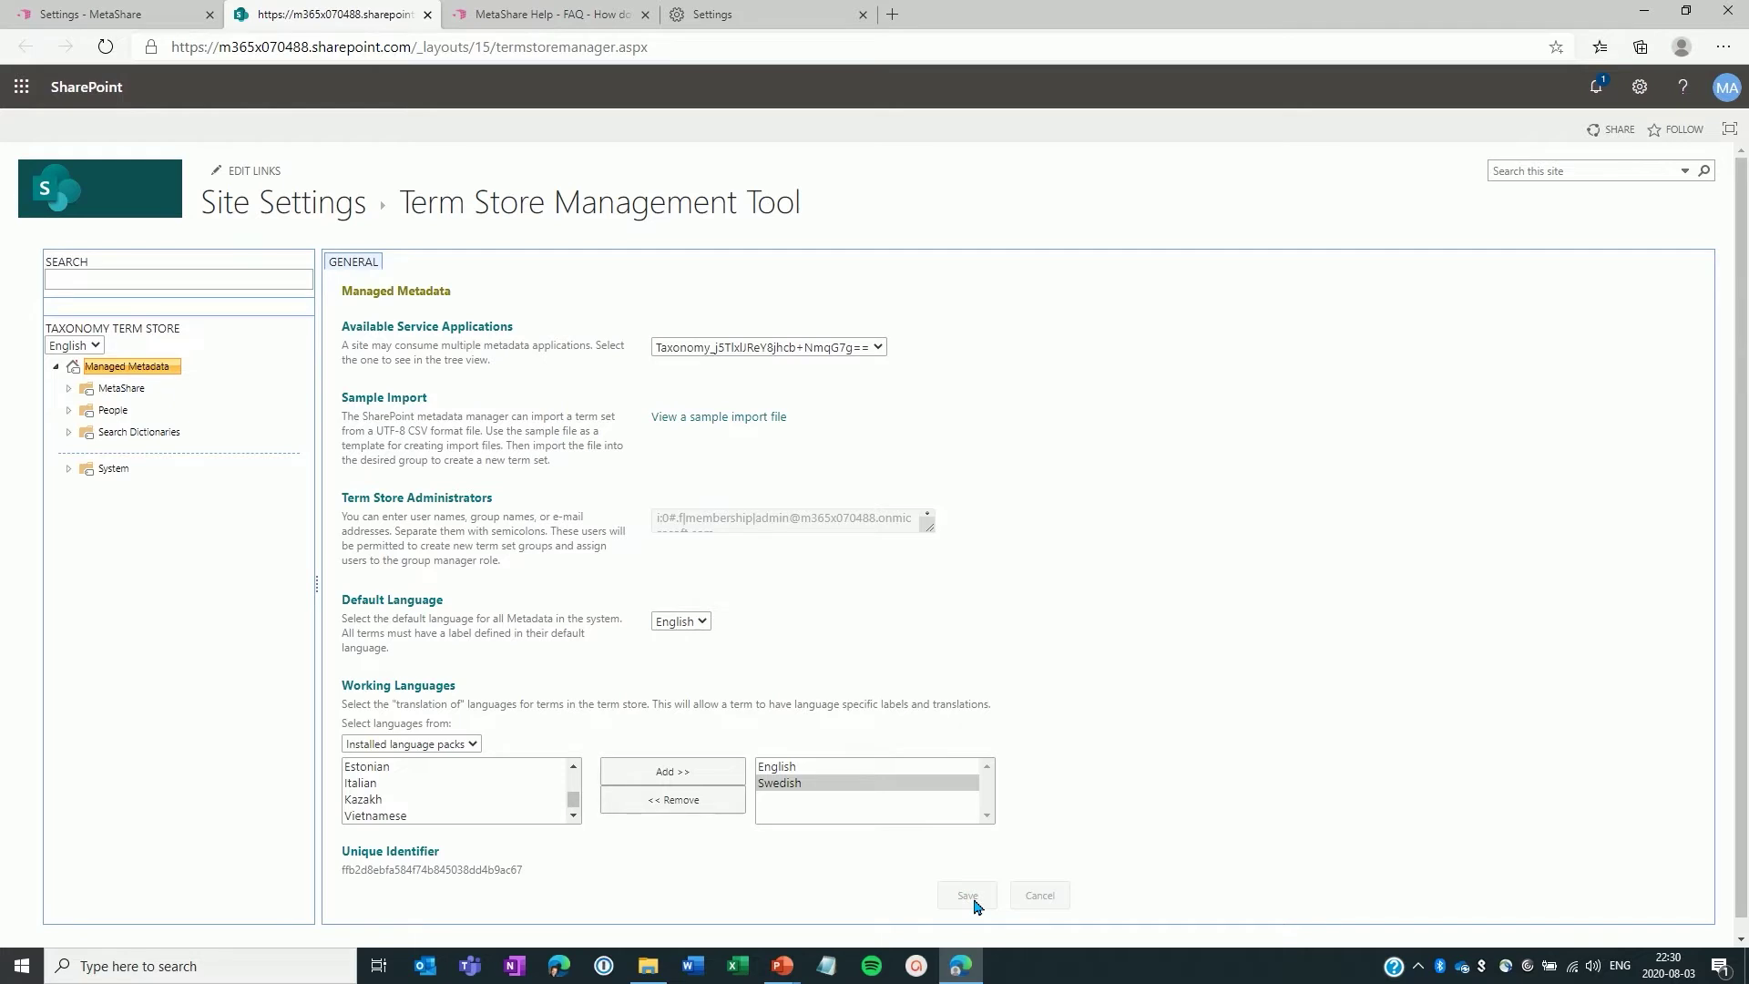
- Check the choices for the term store's default language and for the taxonomy tree's display language
left_click(701, 623)
left_click(1047, 656)
left_click(91, 346)
left_click(230, 347)
- Expand the MetaShare term group and examine its properties, including the Group Managers and Contributors settings
left_click(66, 394)
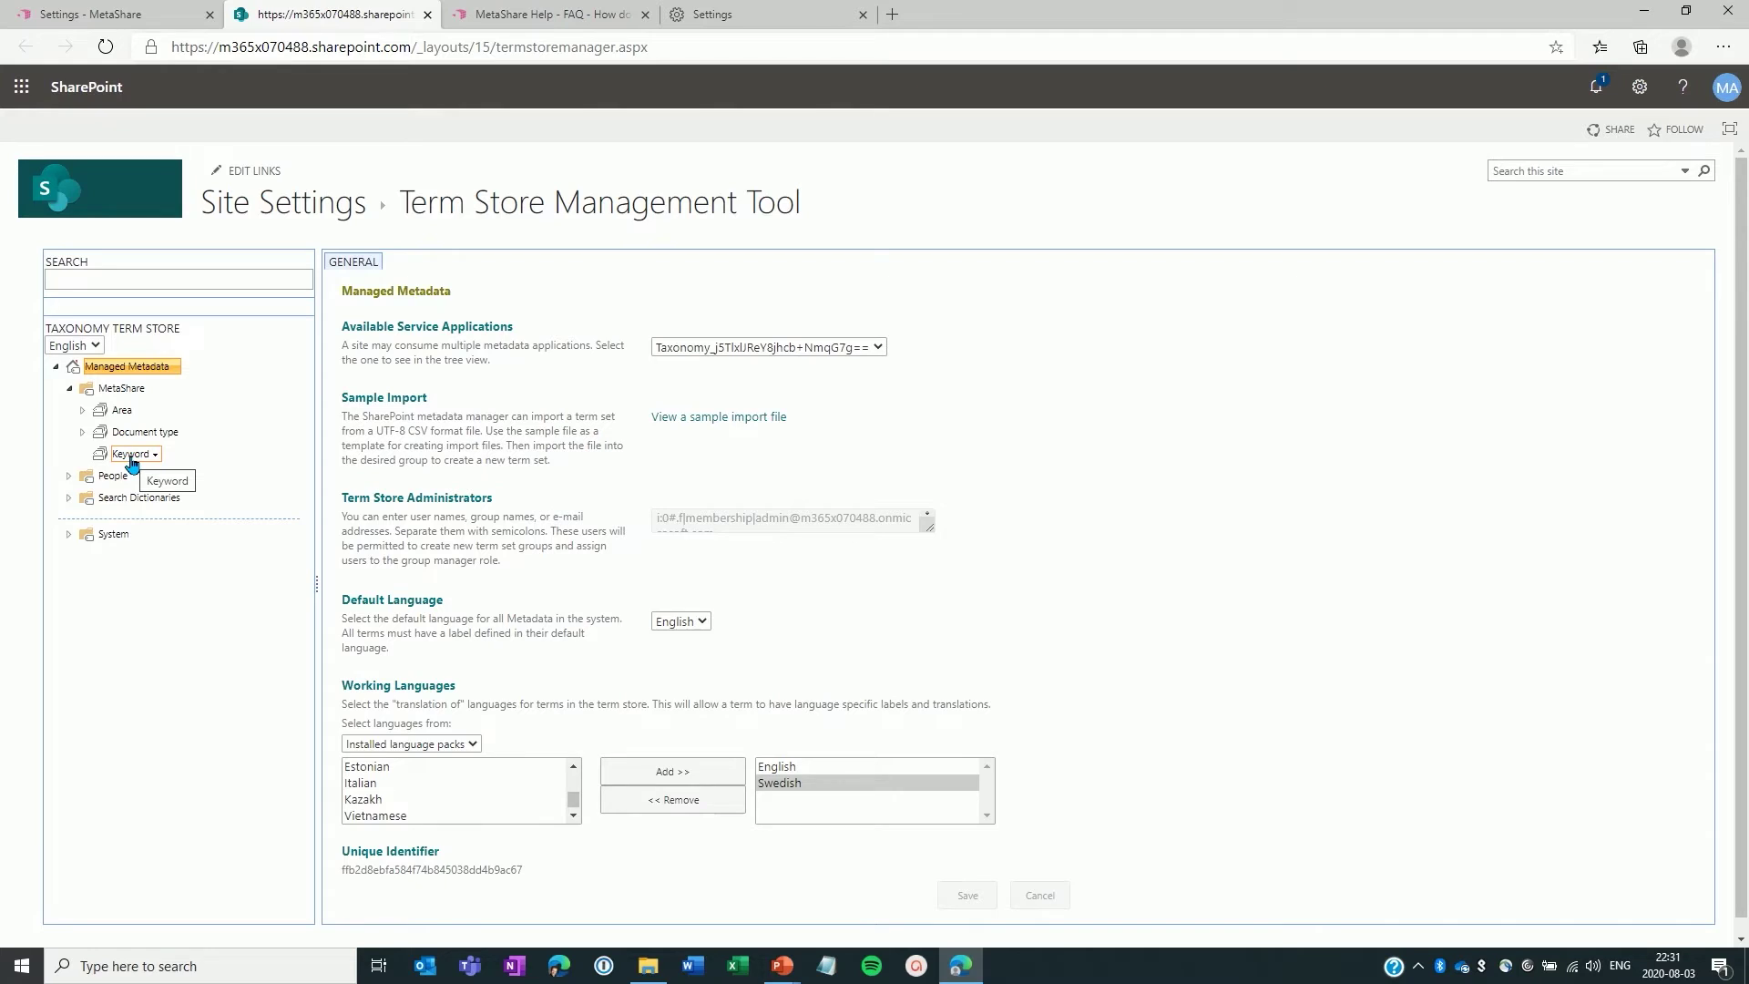
left_click(120, 390)
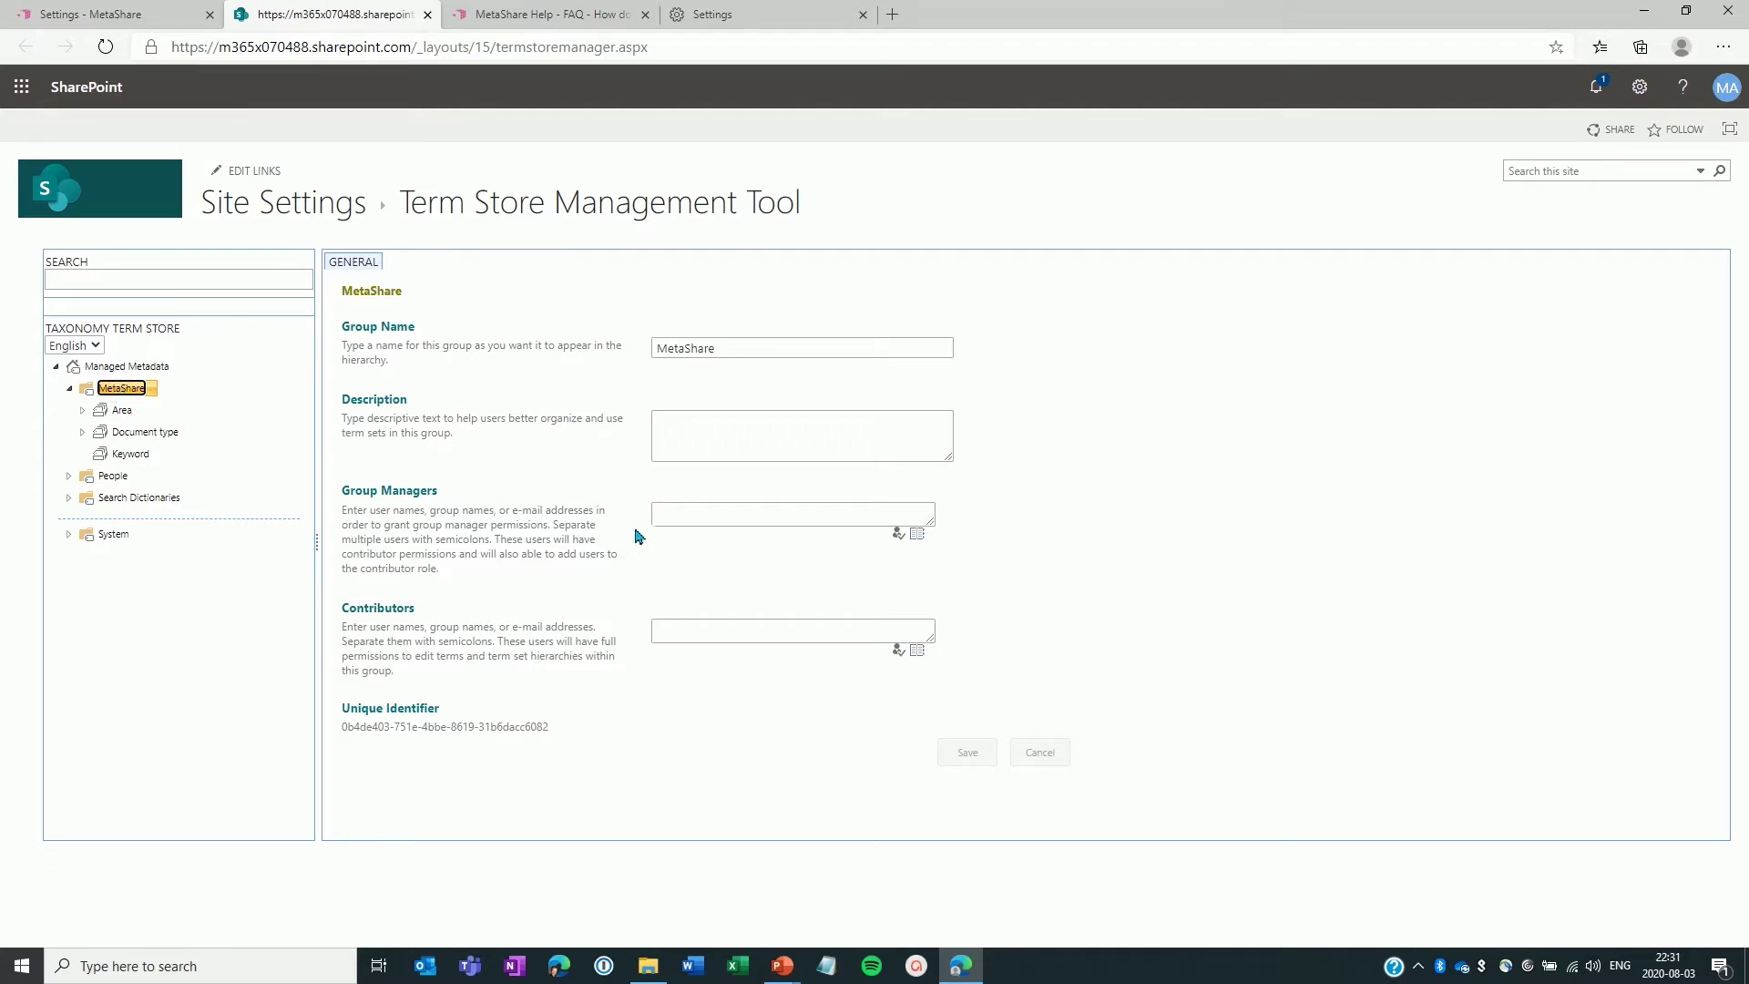
left_click(692, 626)
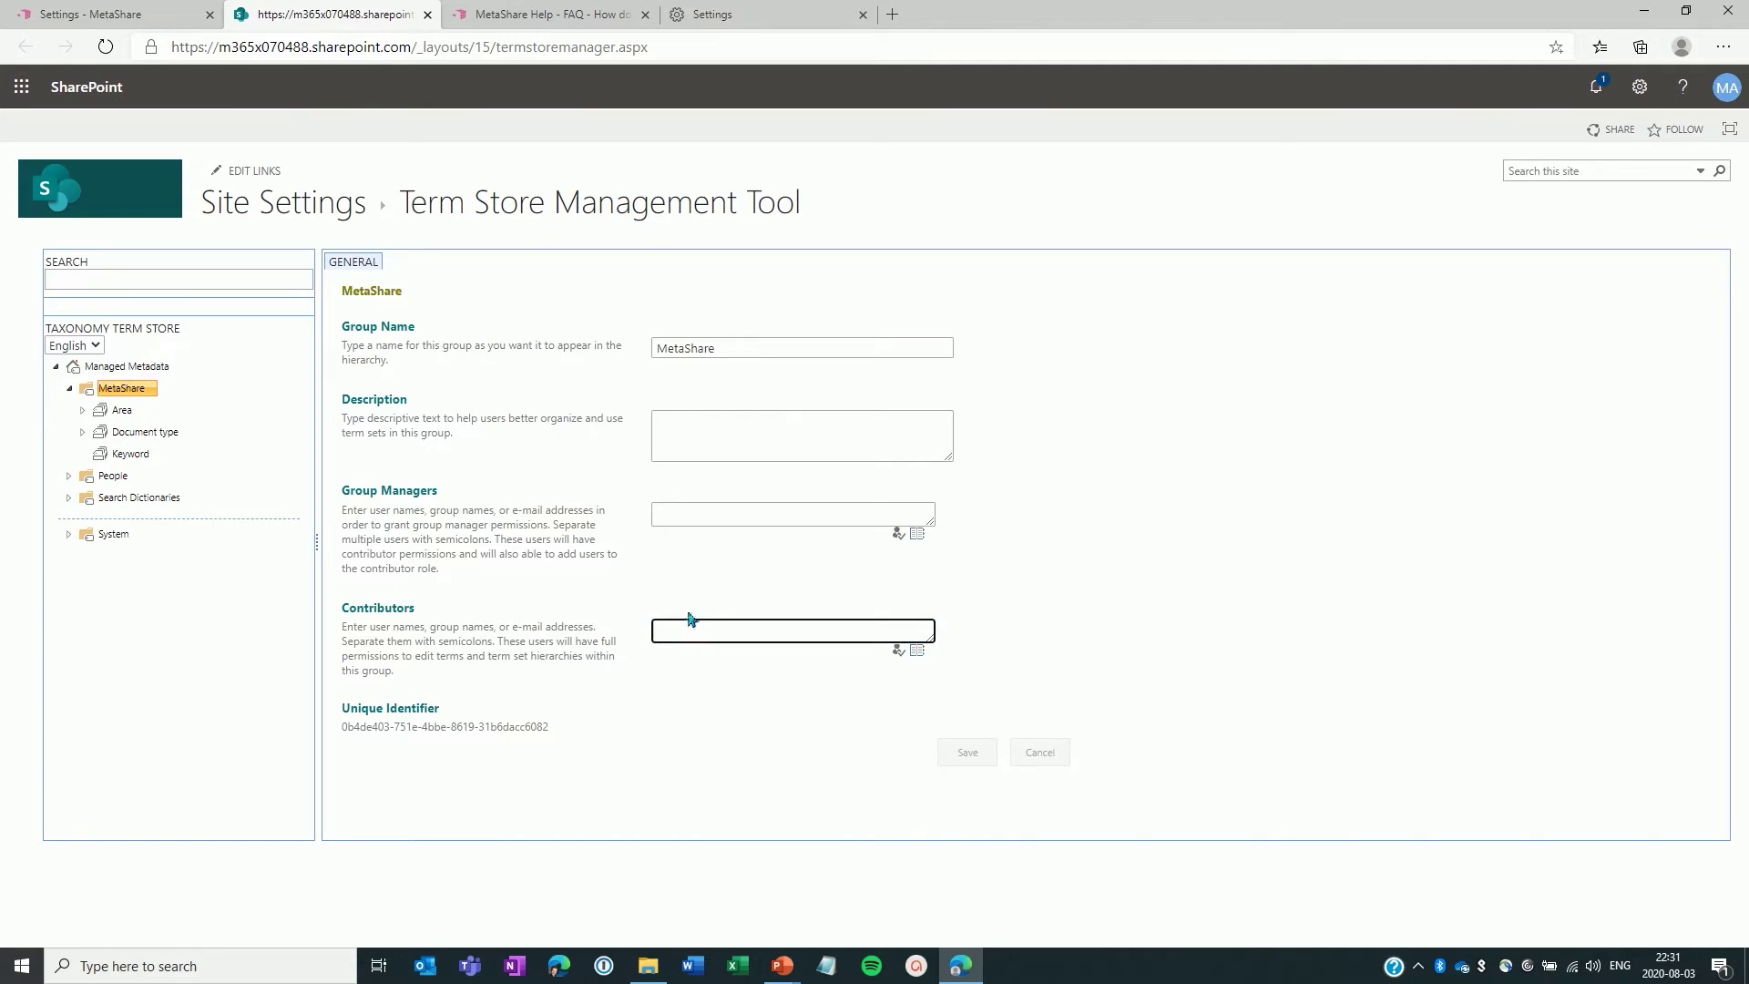
left_click(692, 513)
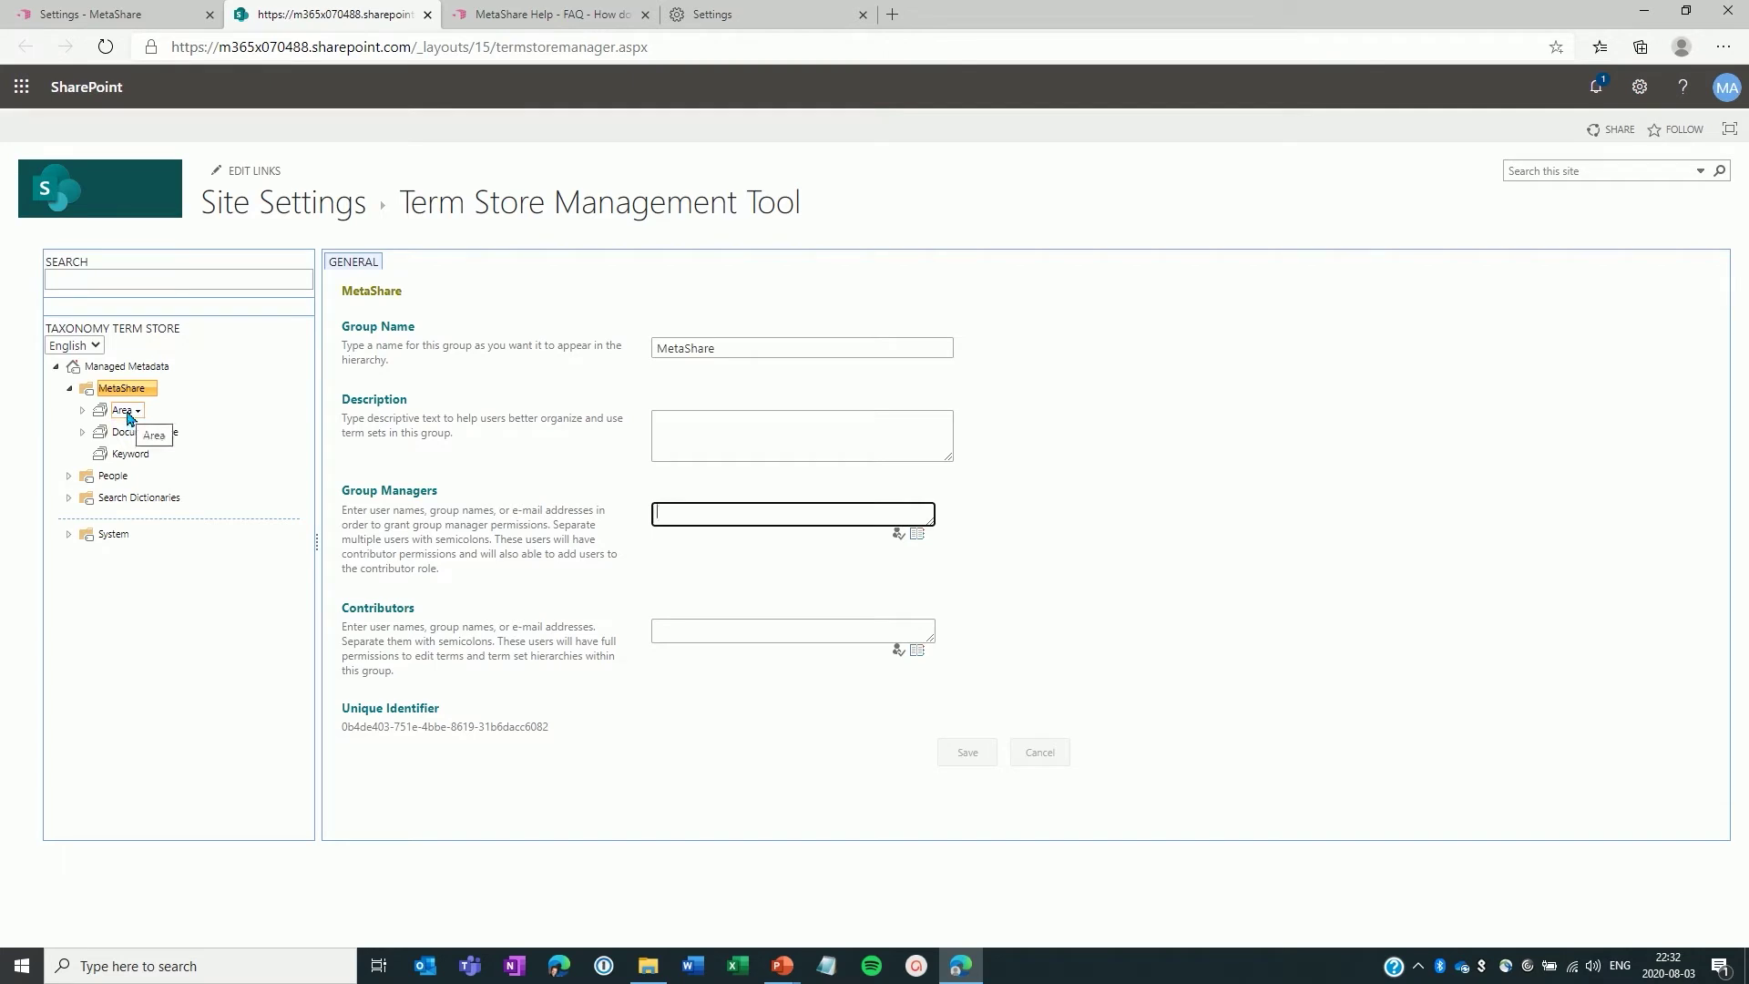
- Examine the terms inside the Document type and Area term sets, leaving both sets collapsed
left_click(83, 433)
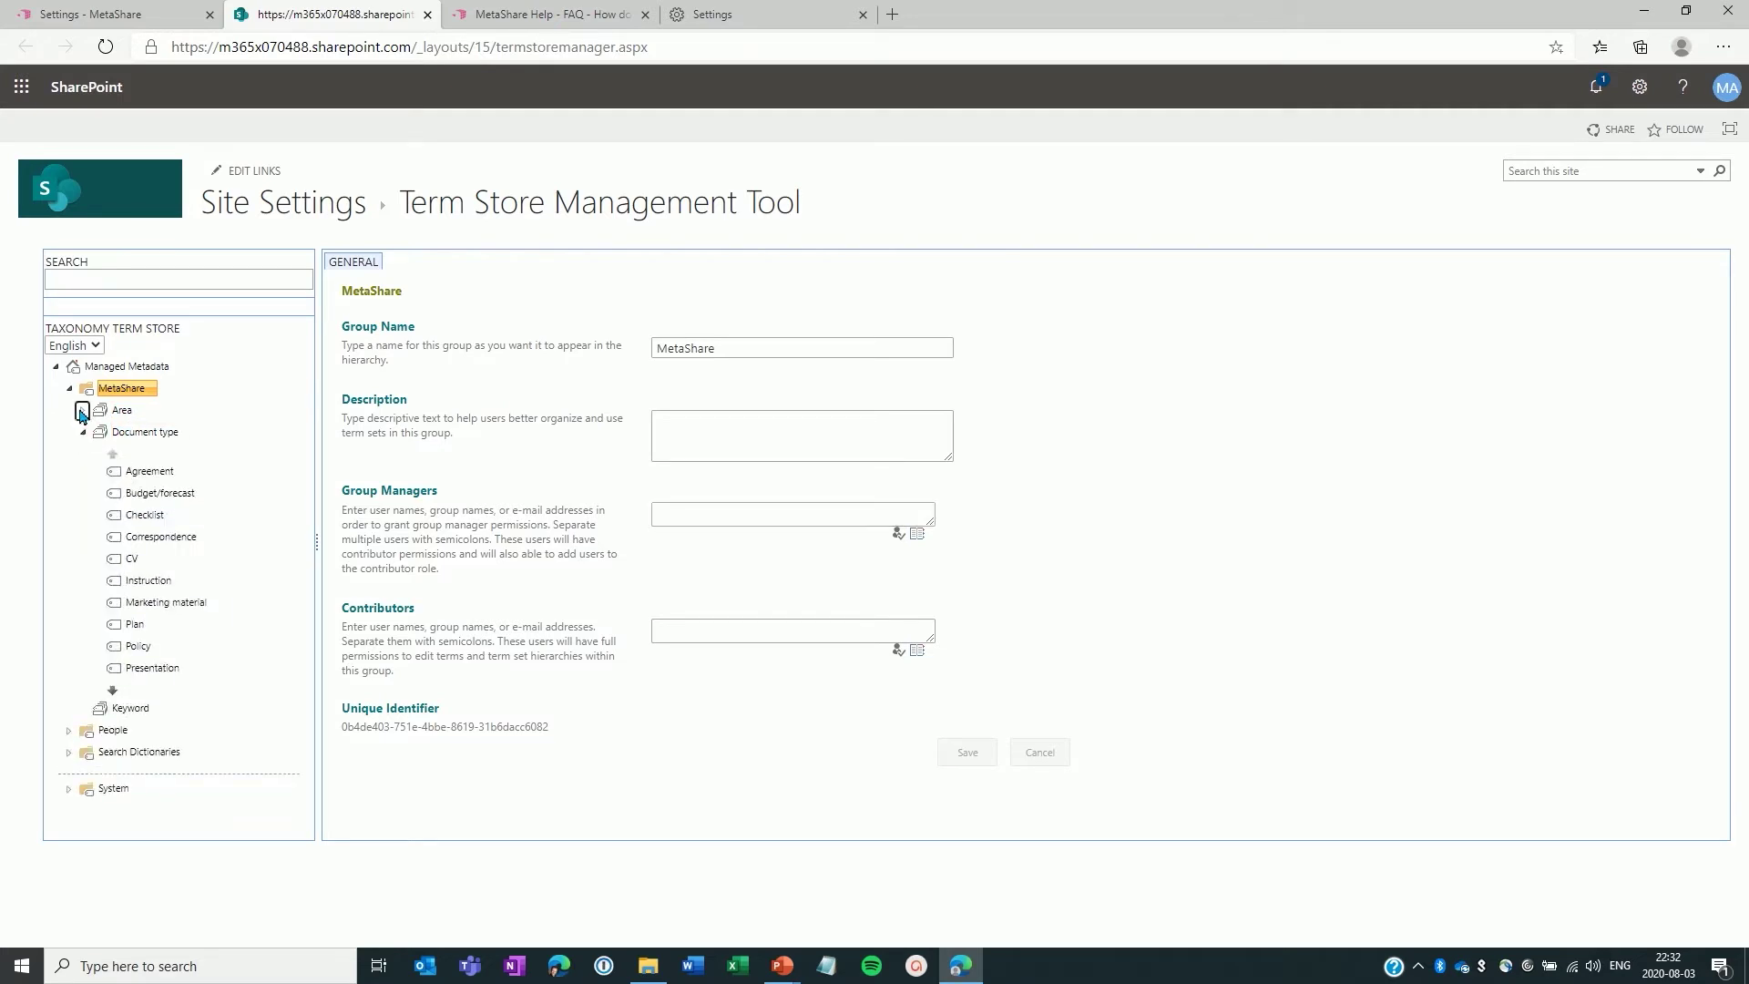
left_click(81, 412)
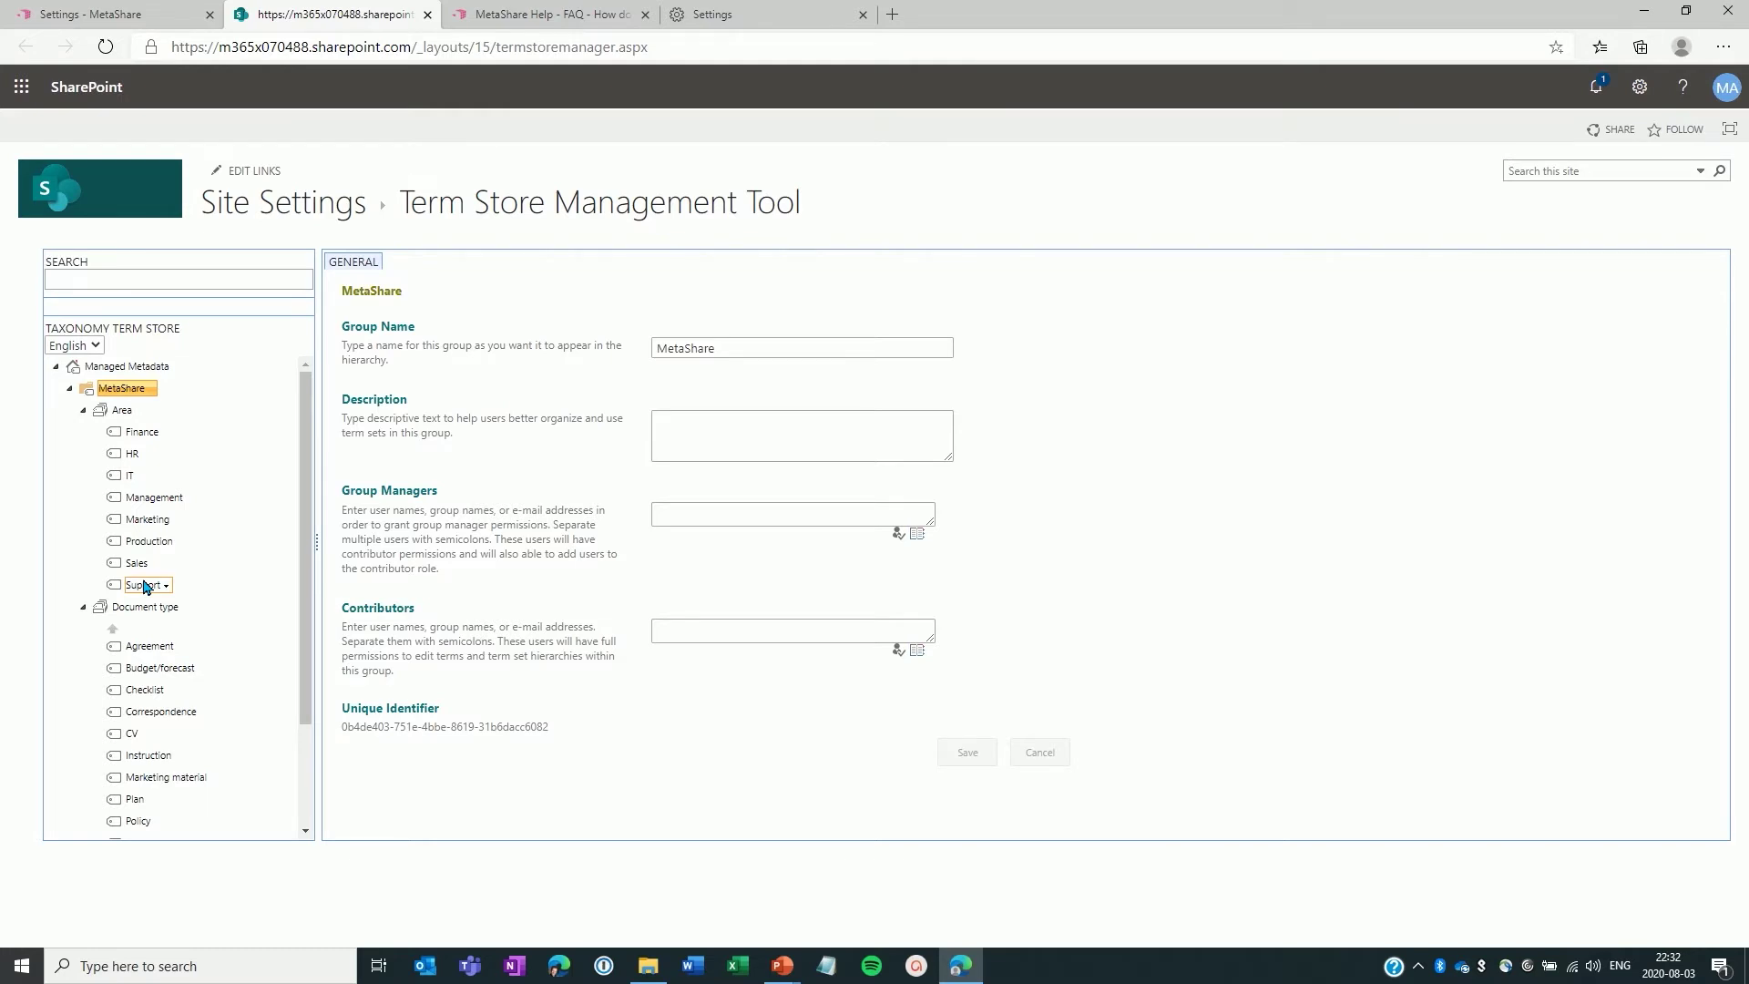
left_click(83, 410)
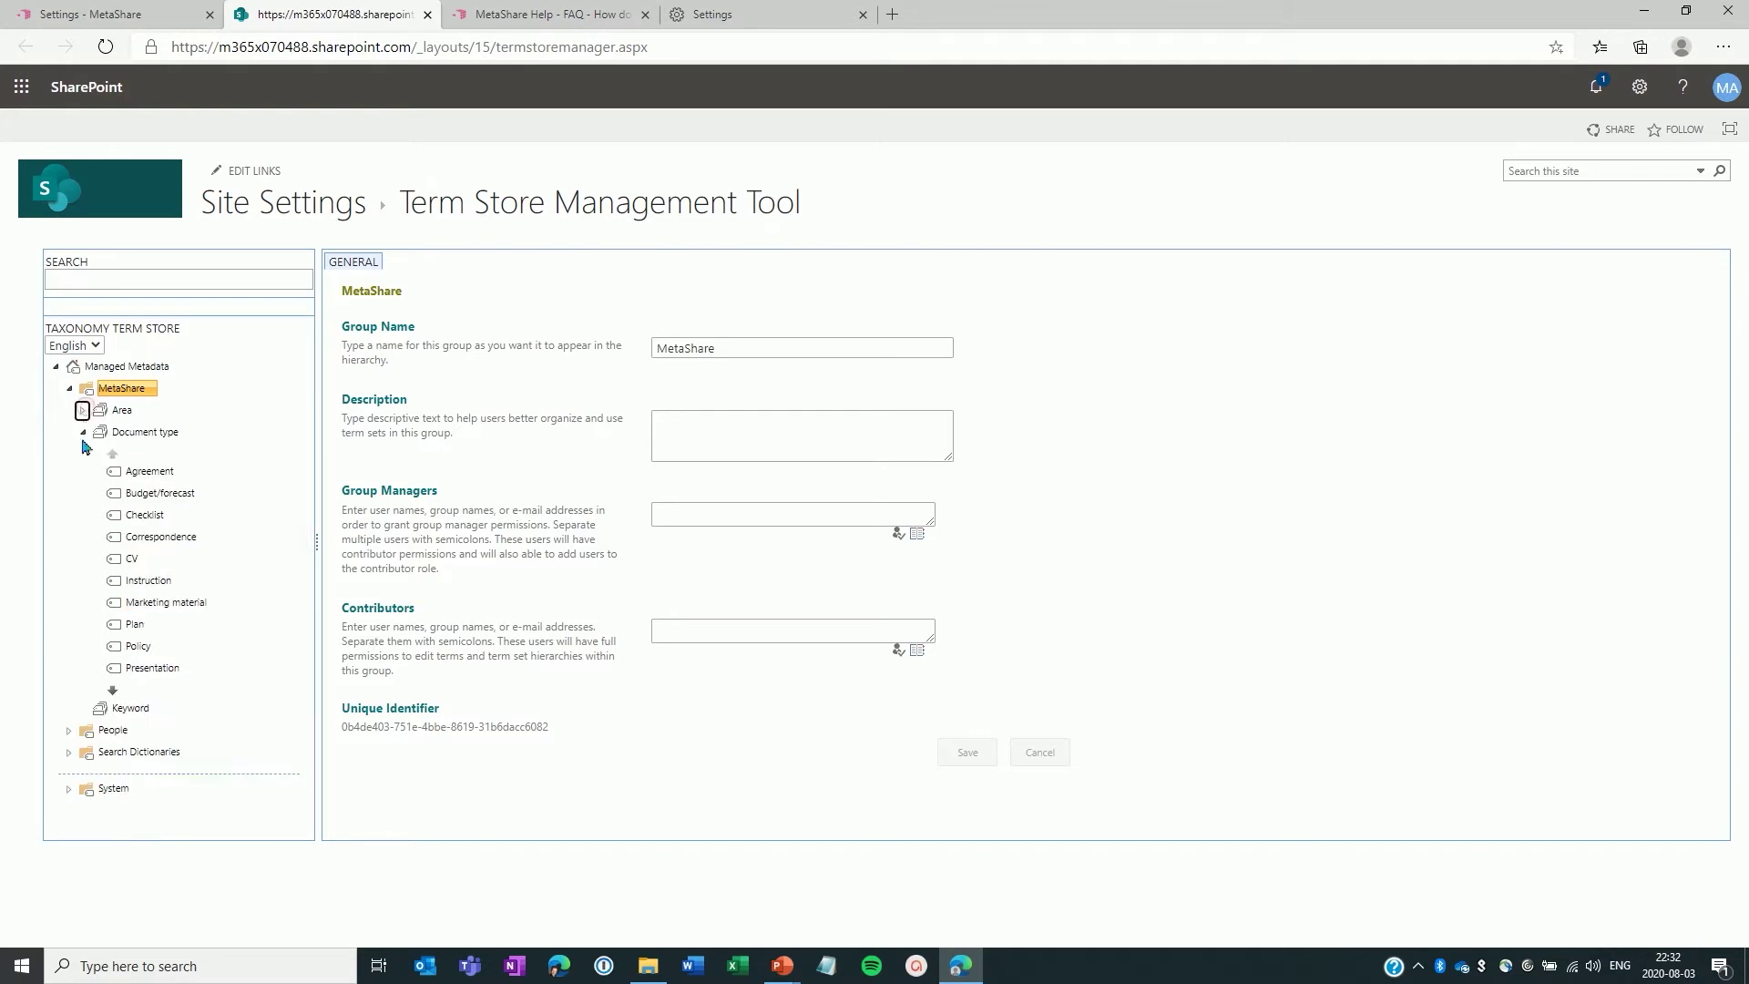
left_click(83, 432)
- Compare the submission policies of the Keyword, Document type and Area term sets, then list the Document type terms
left_click(132, 455)
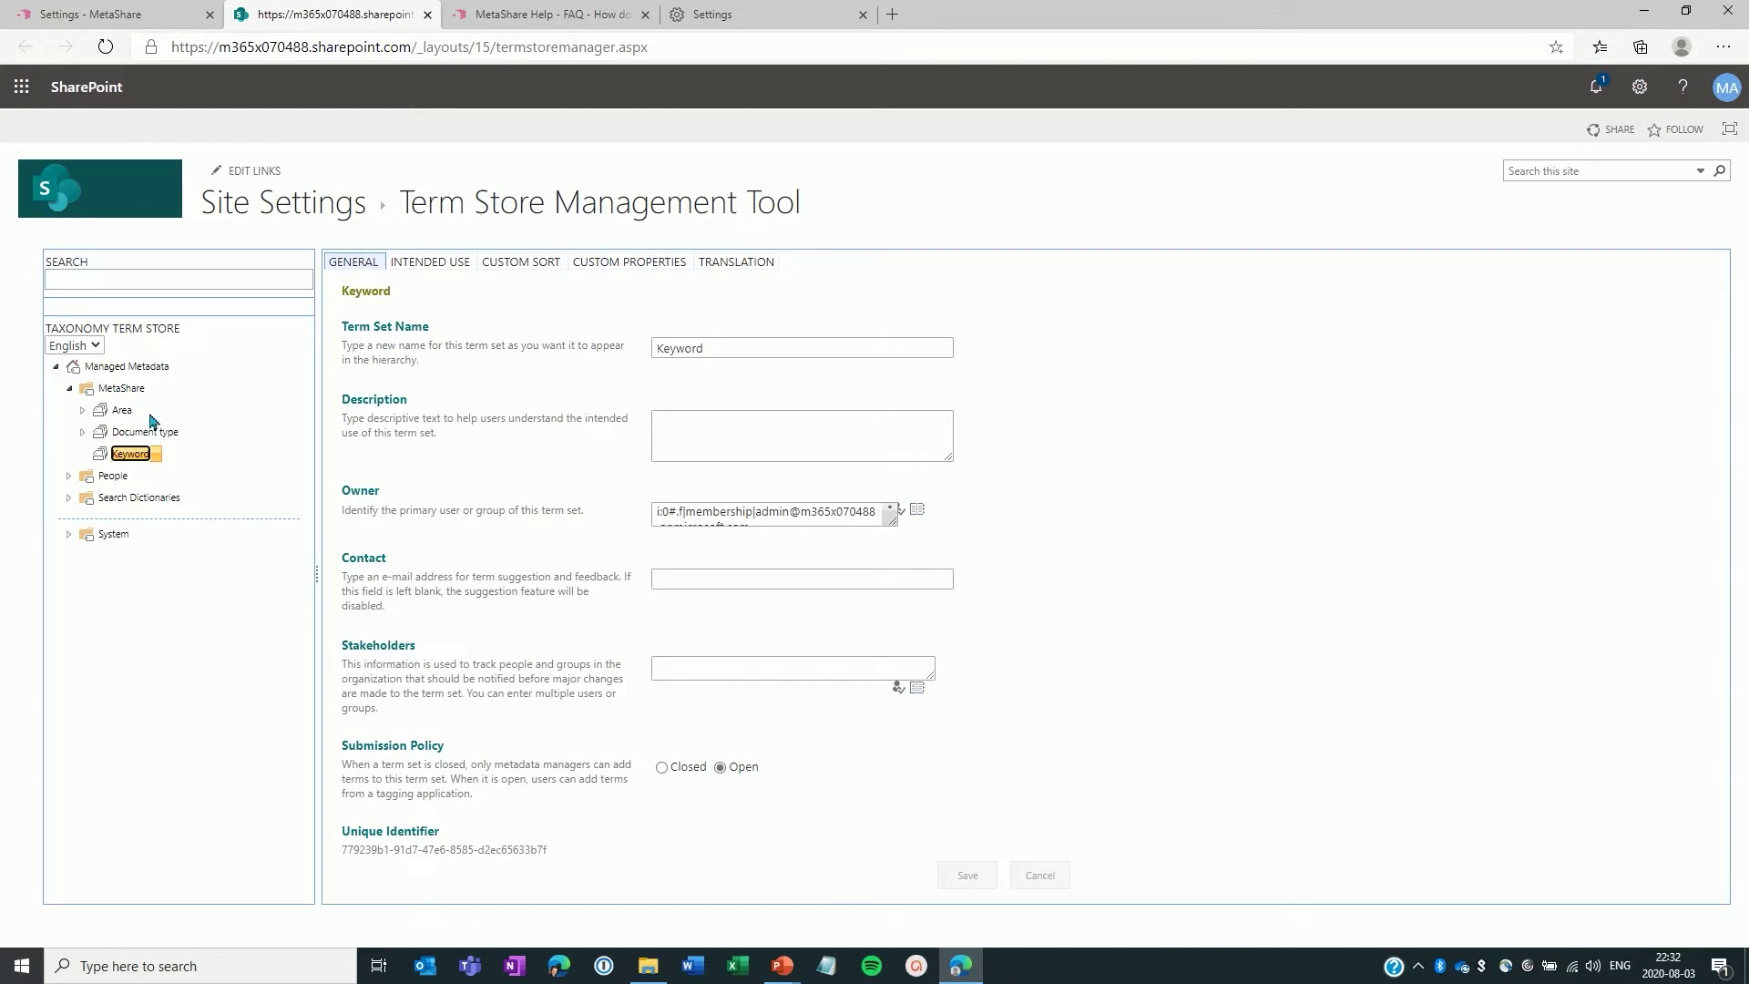
left_click(130, 434)
left_click(122, 411)
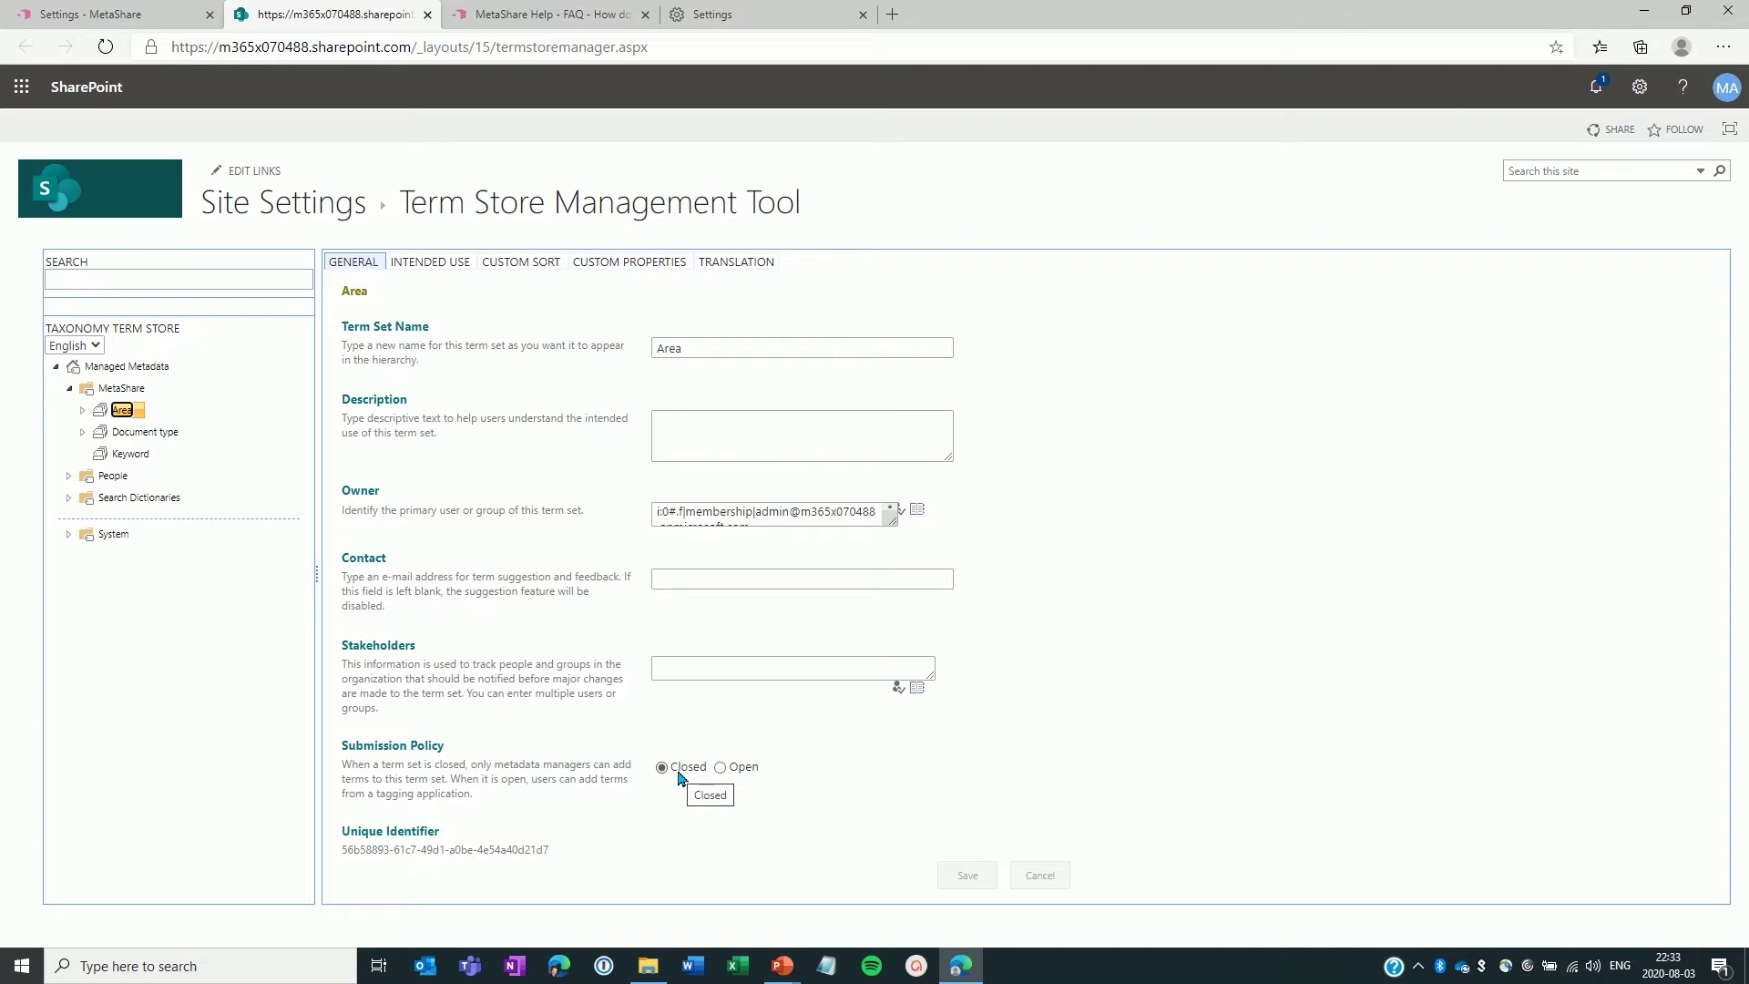
left_click(144, 432)
left_click(82, 433)
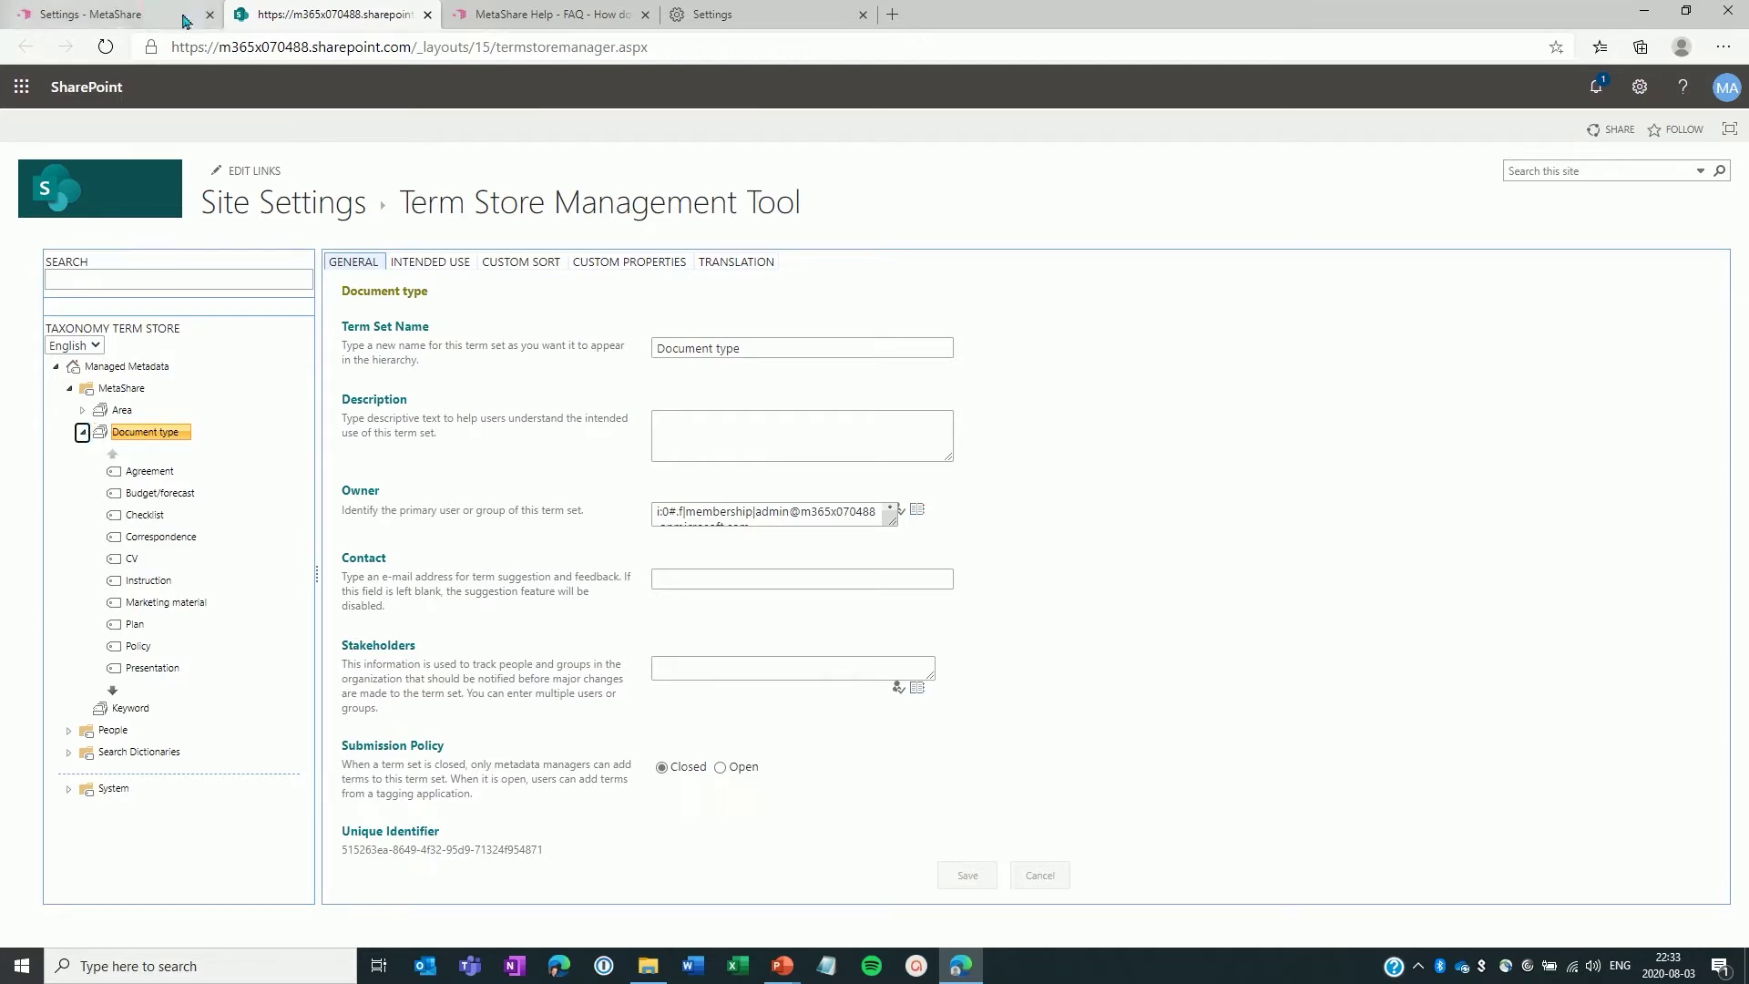
- Return to MetaShare, open the General documents workspace and add My CV.docx from File Explorer for upload
left_click(117, 13)
left_click(77, 91)
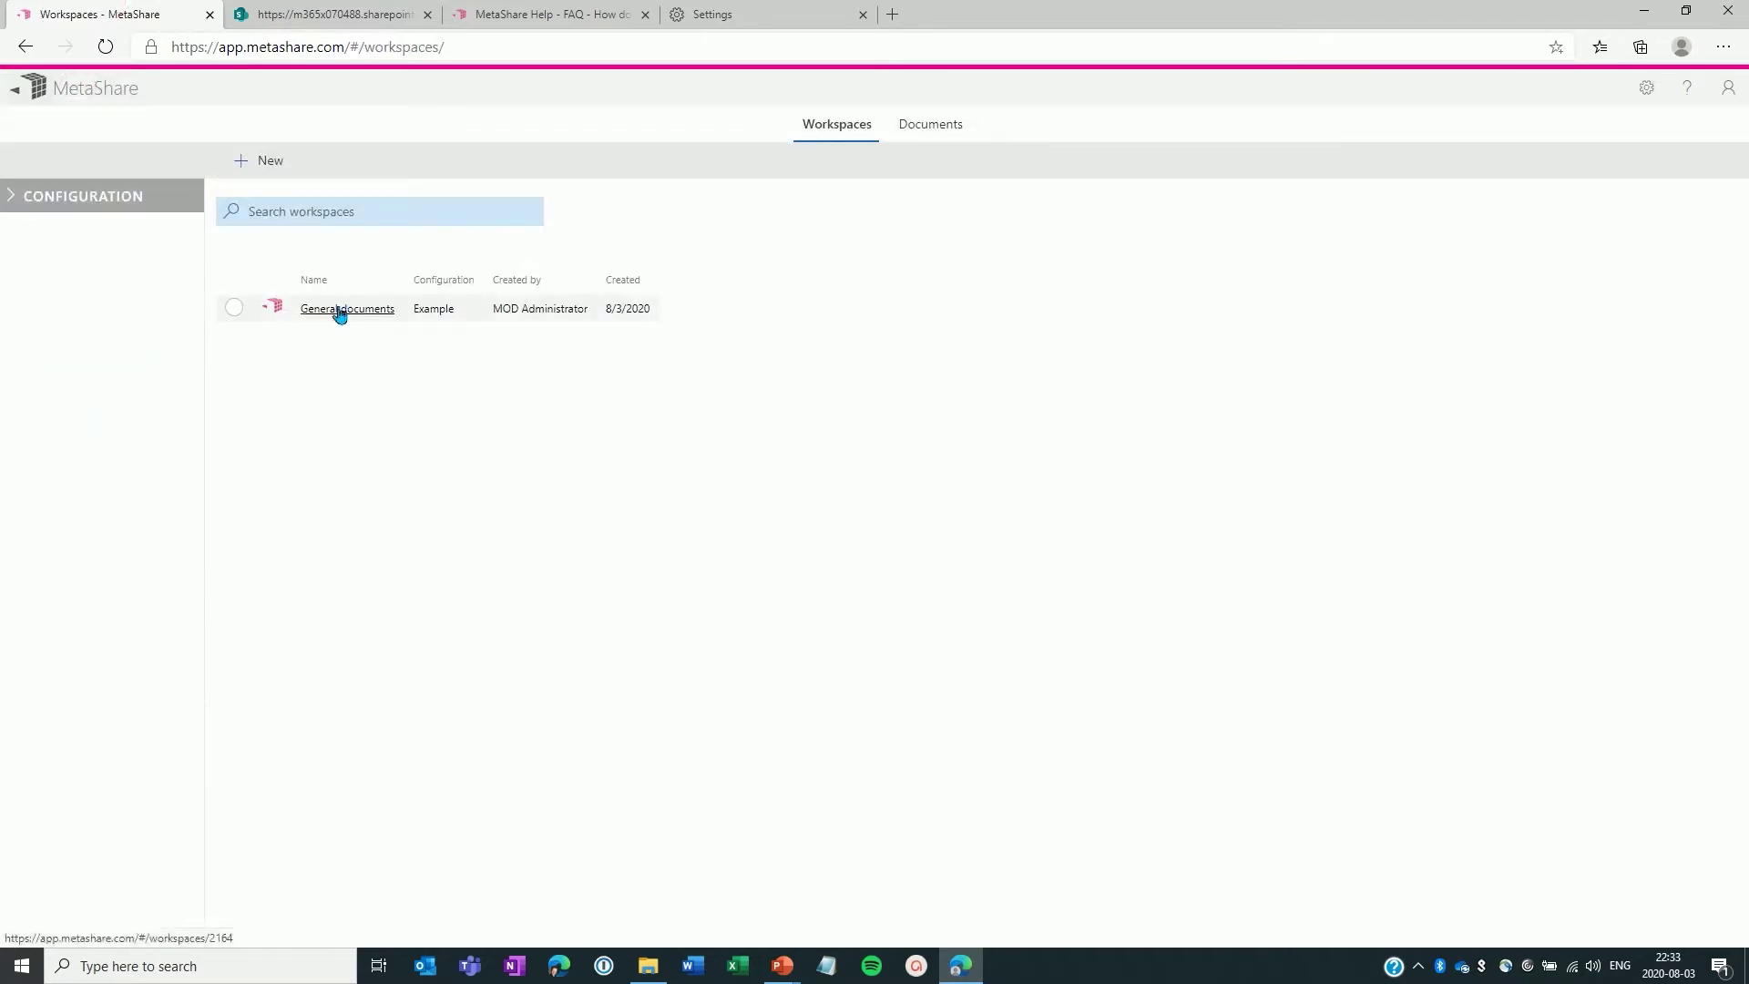
left_click(340, 310)
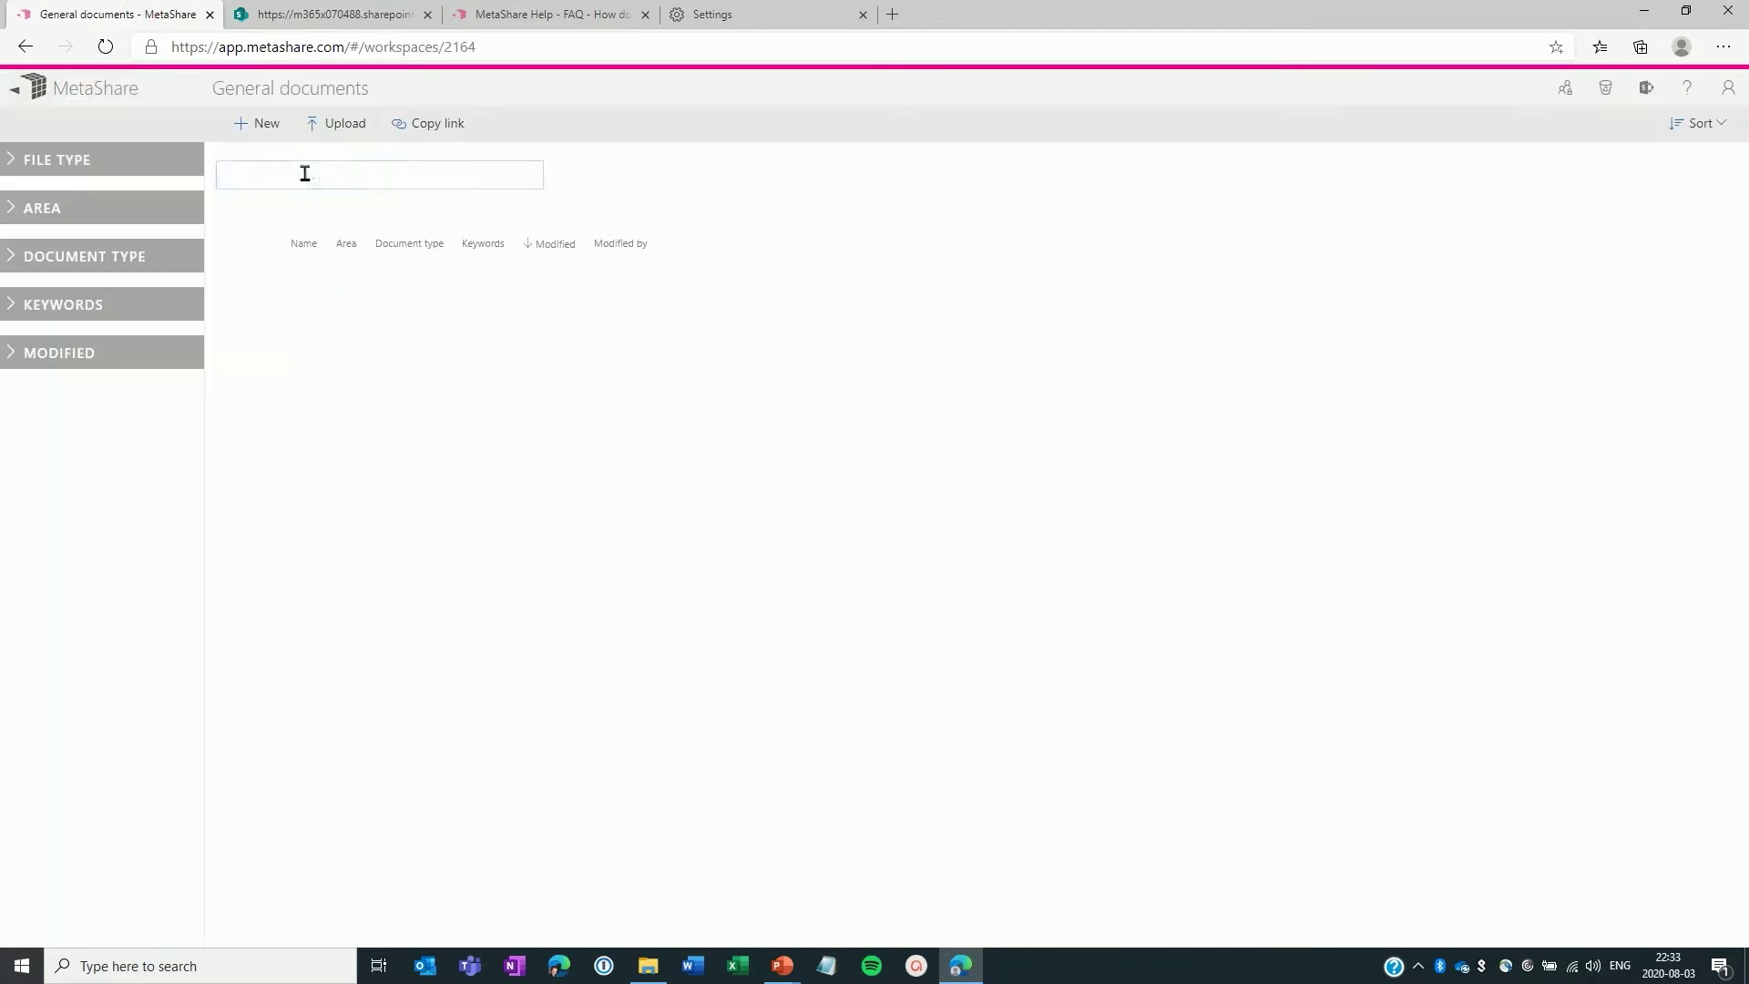
left_click(648, 967)
left_click_drag(1275, 647, 571, 510)
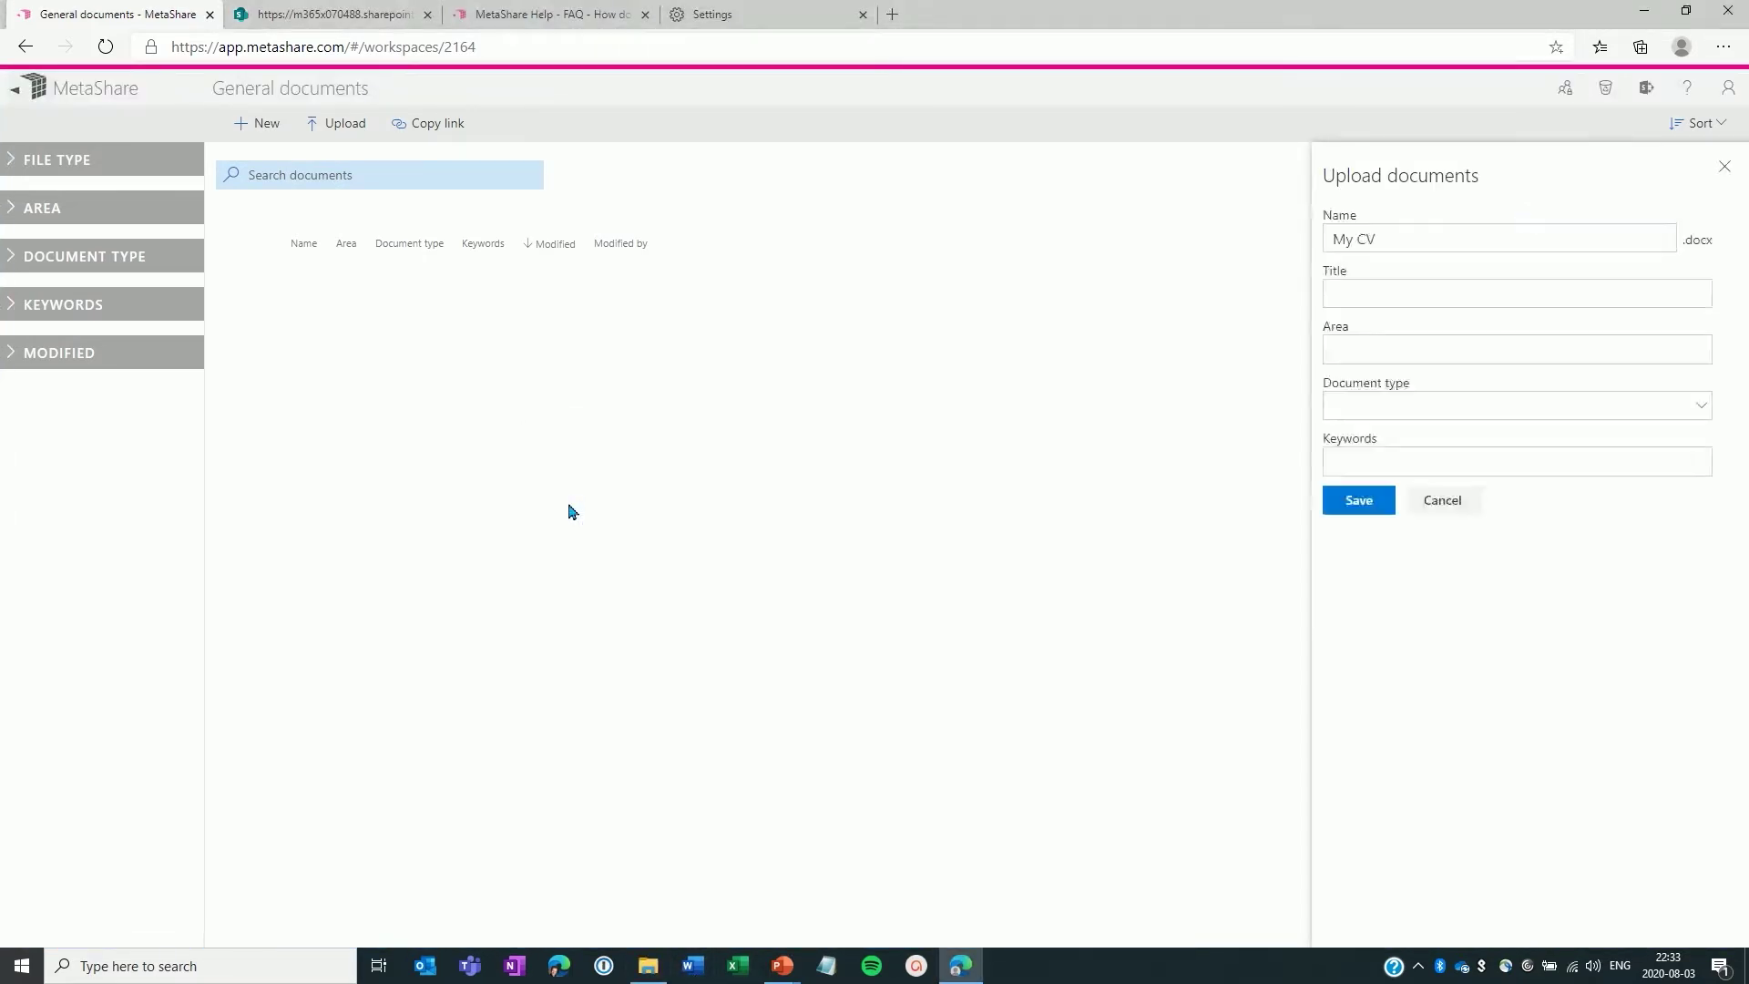
- Set the document type of My CV to CV and save the upload
left_click(1355, 288)
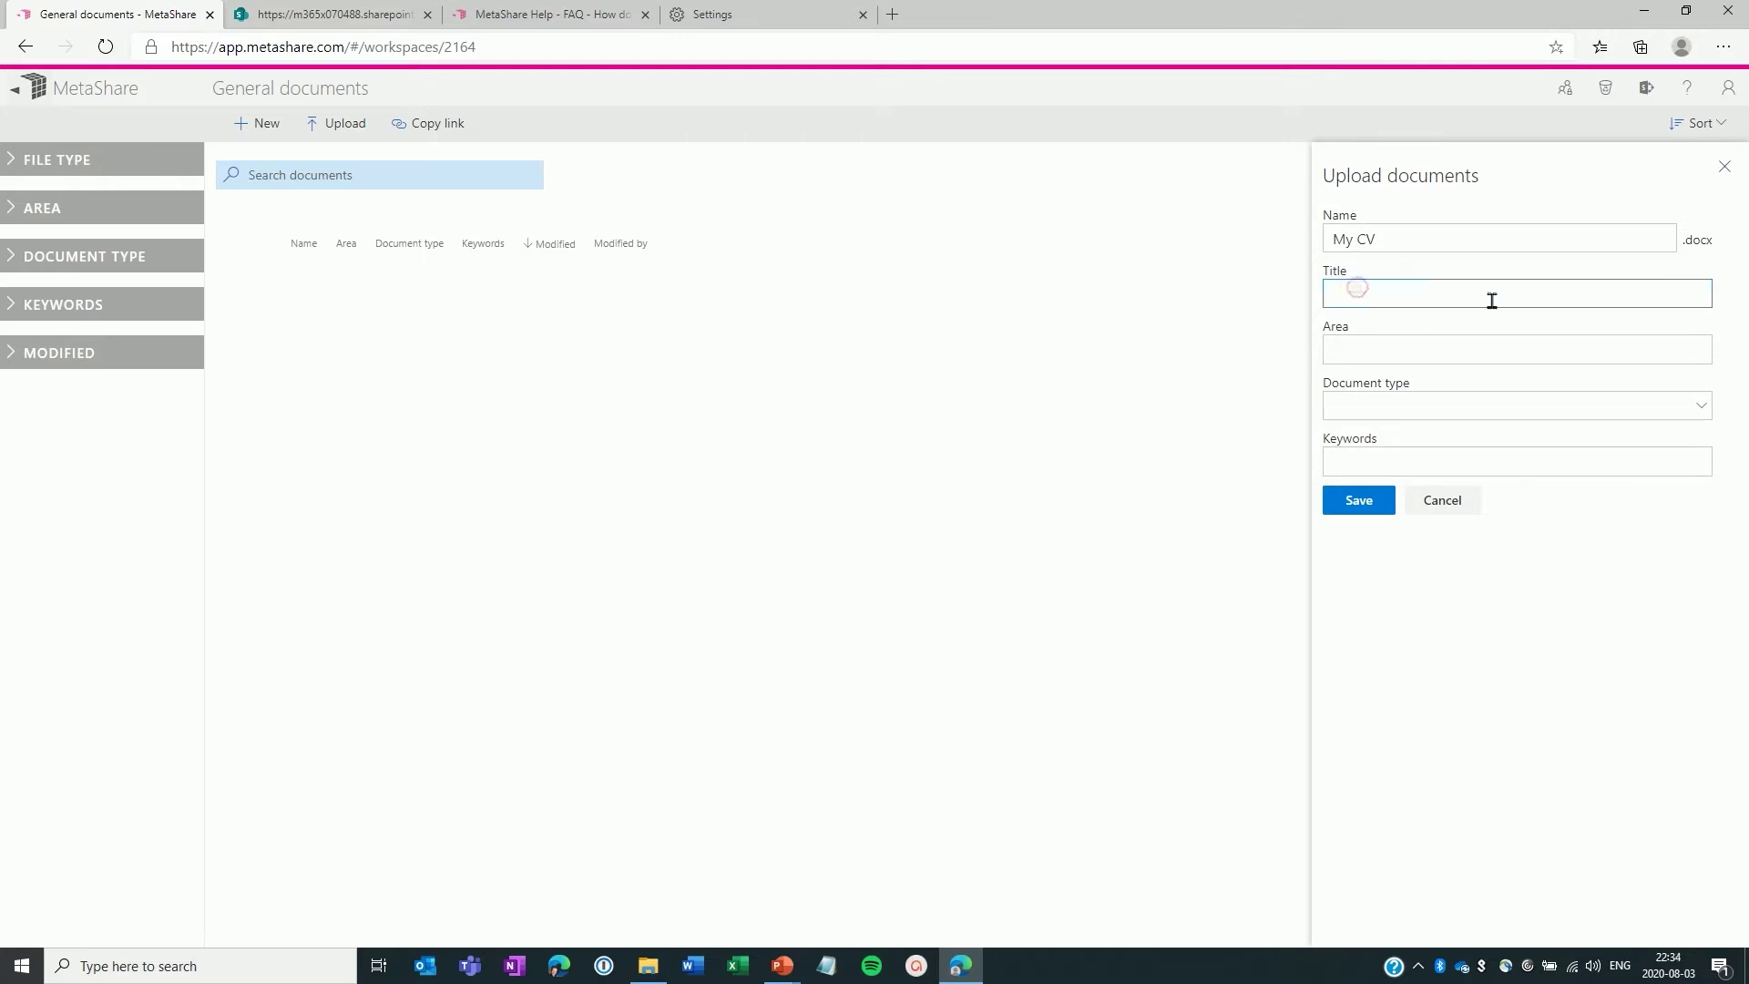
left_click(1386, 405)
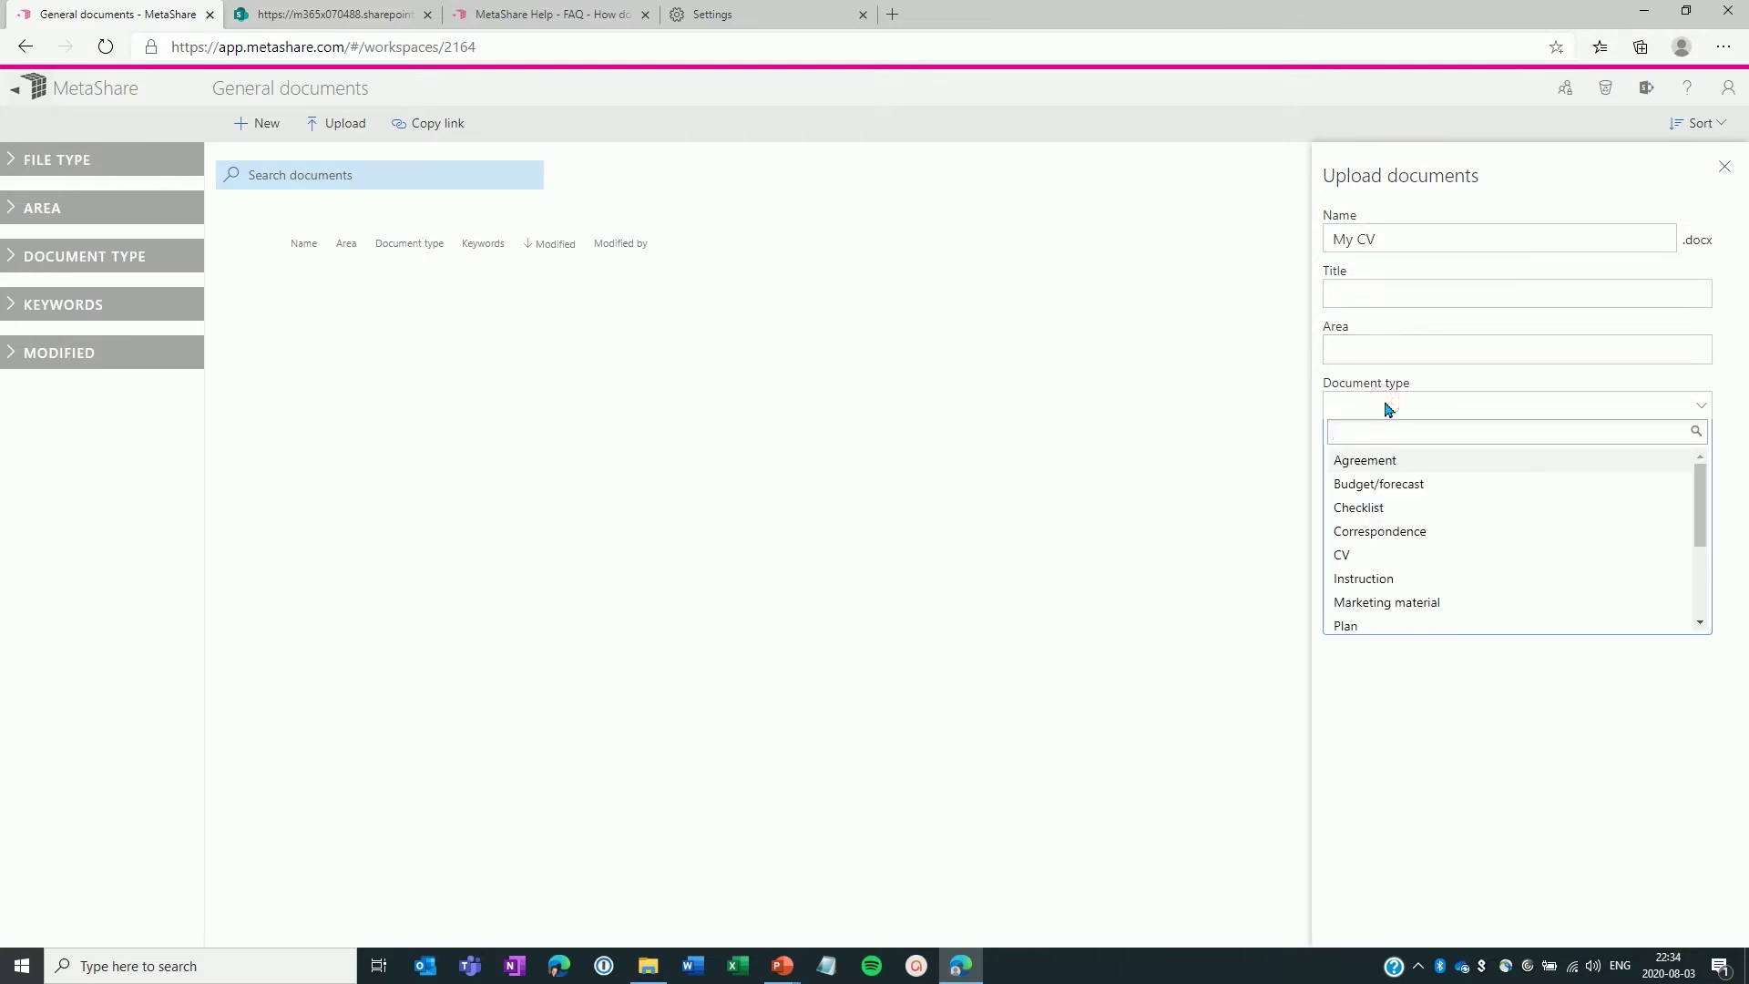
left_click(1357, 564)
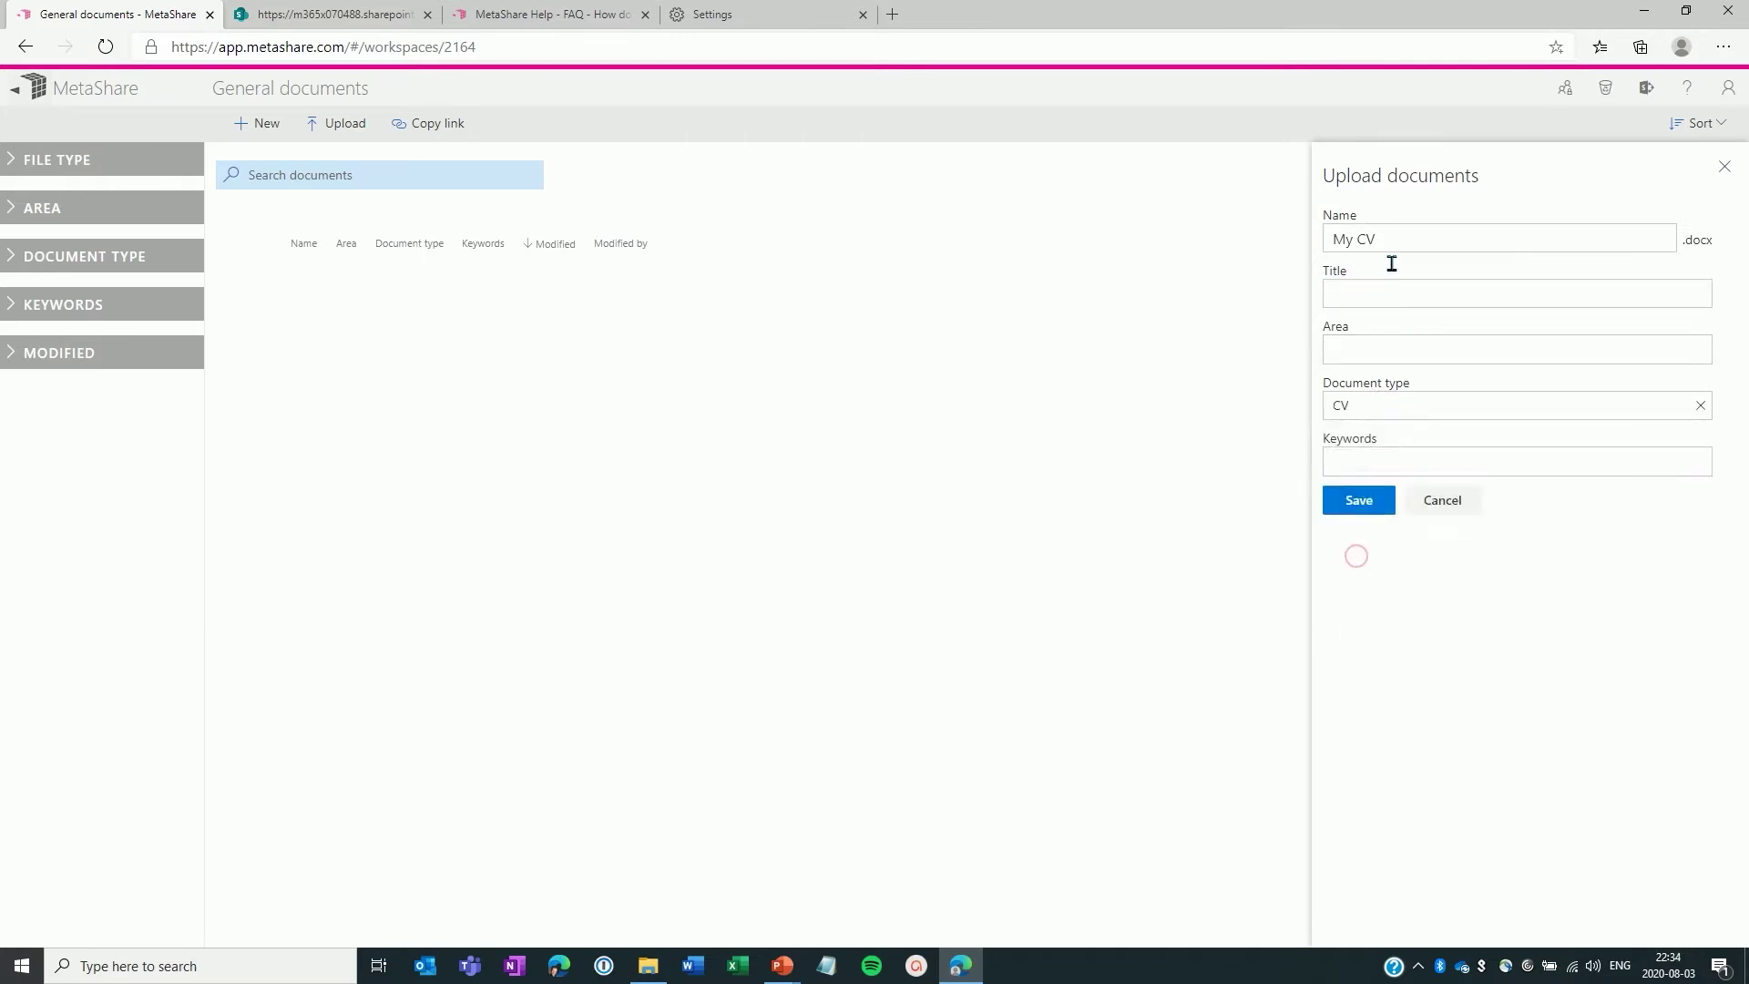
left_click(1366, 509)
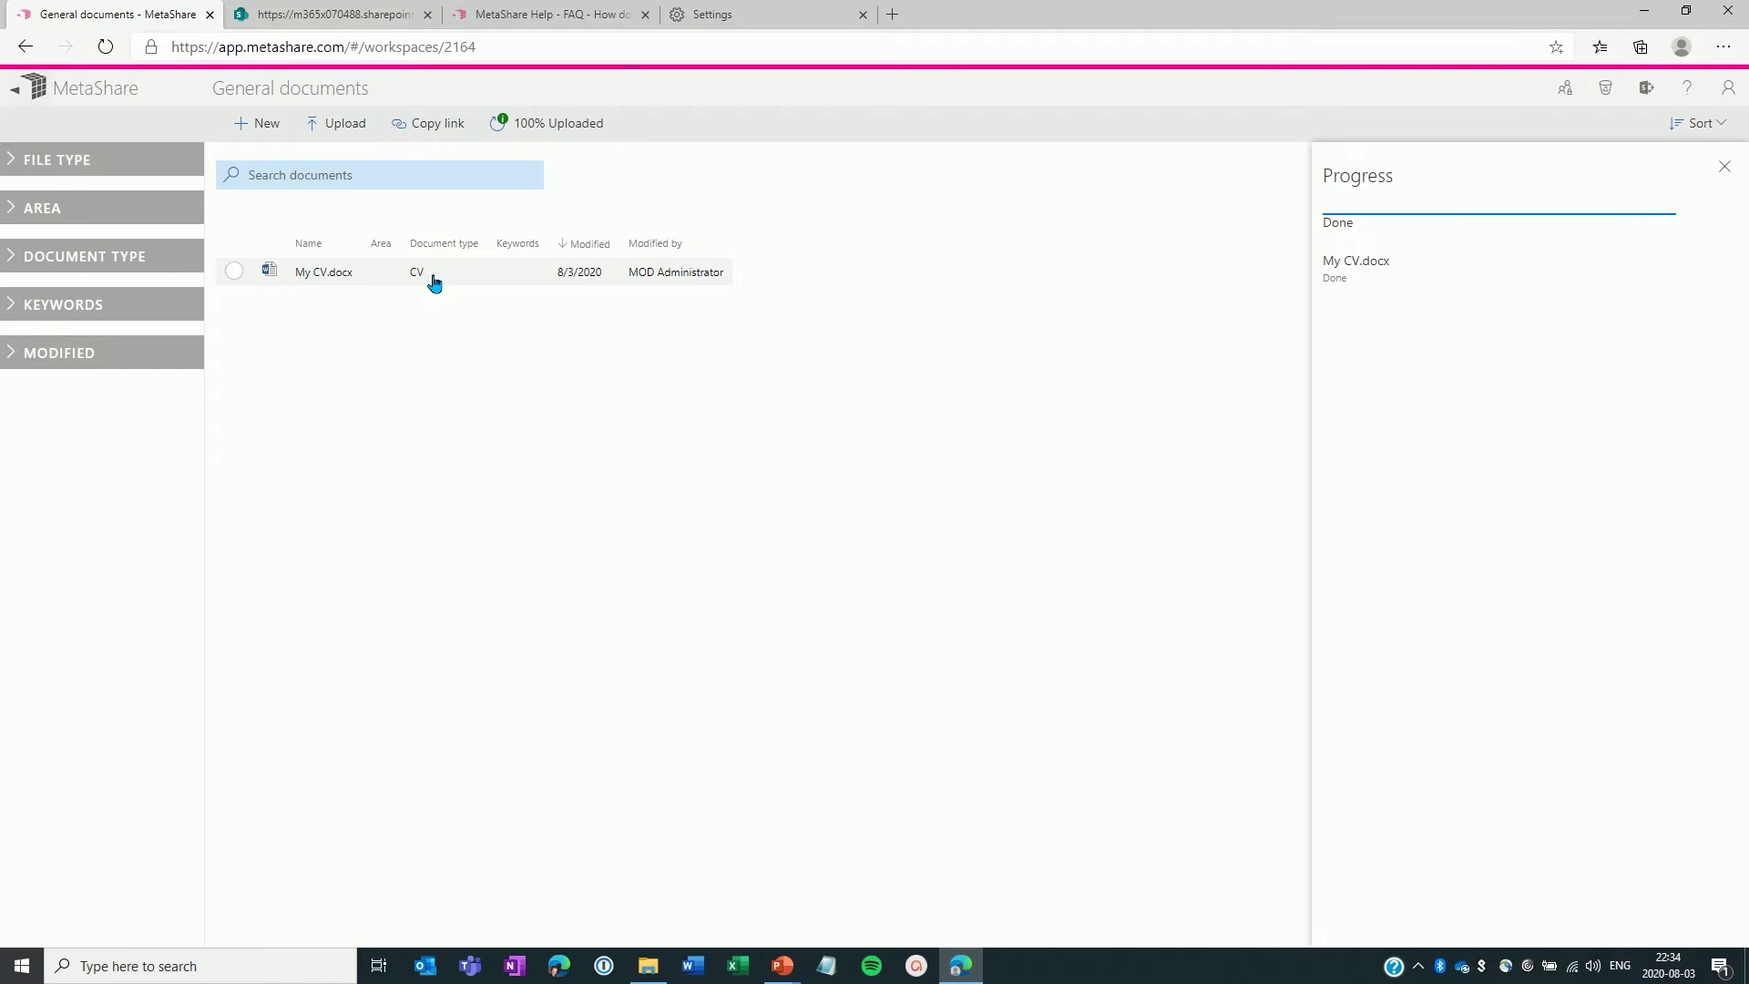
- Examine the workspace's File type and Document type filters
left_click(109, 160)
left_click(108, 160)
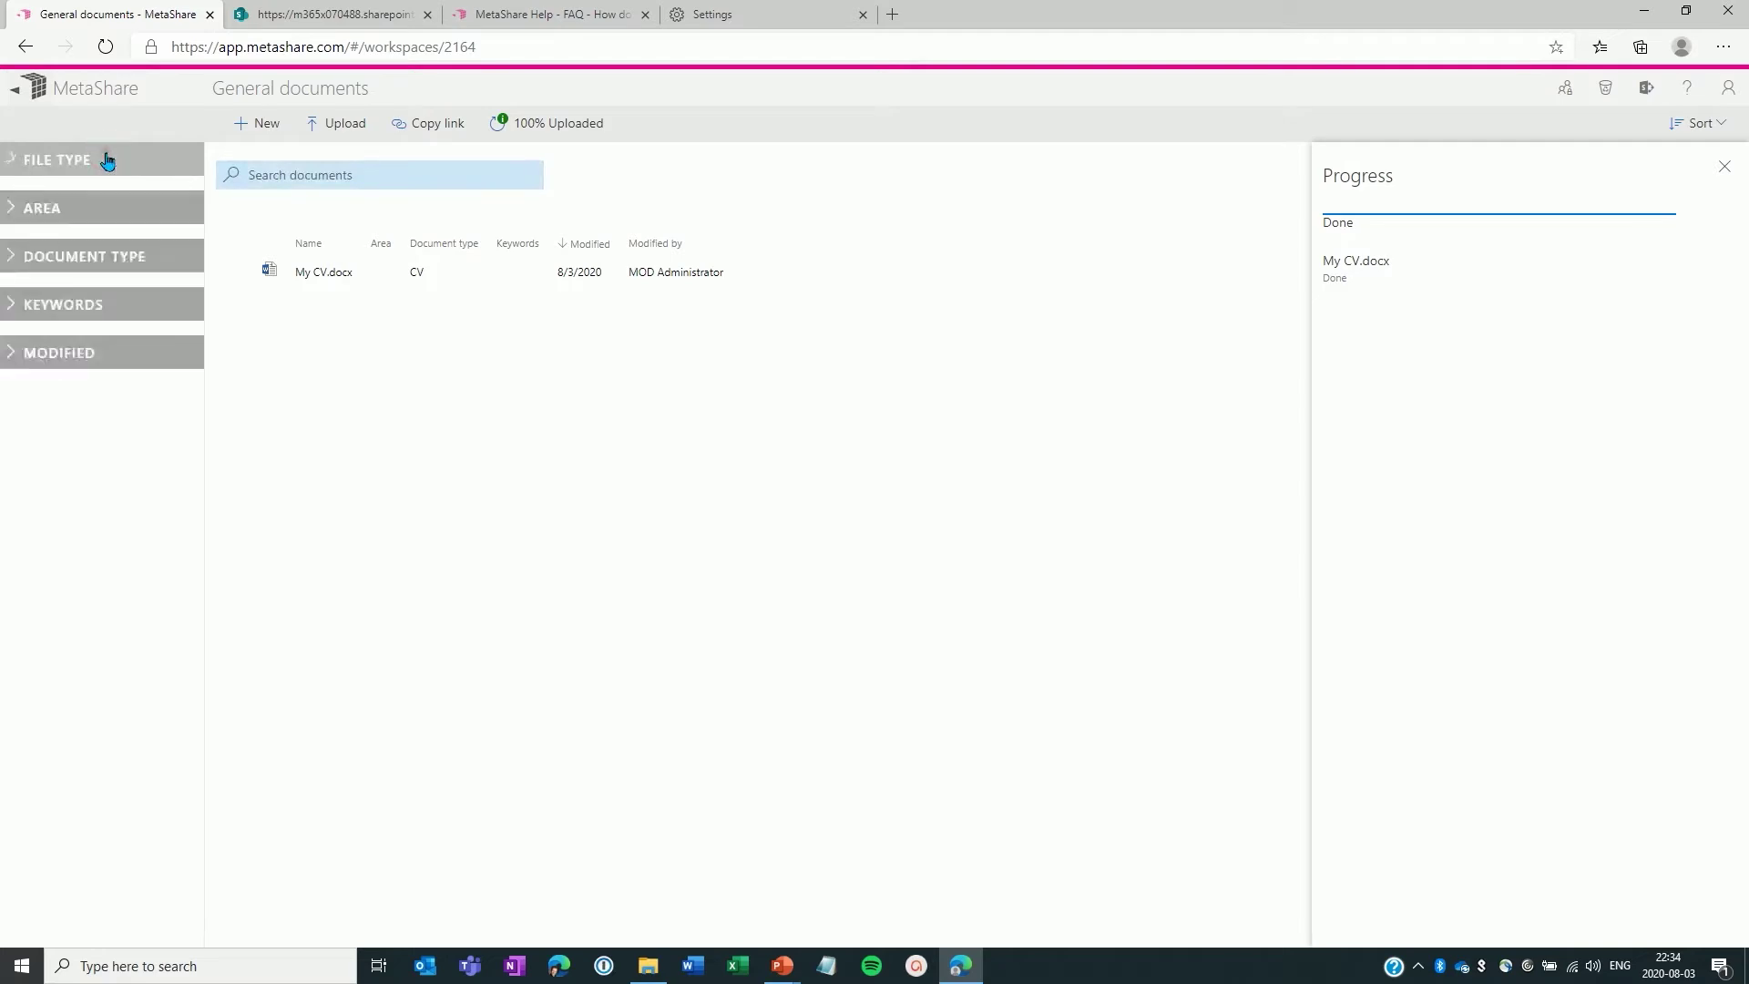
left_click(62, 258)
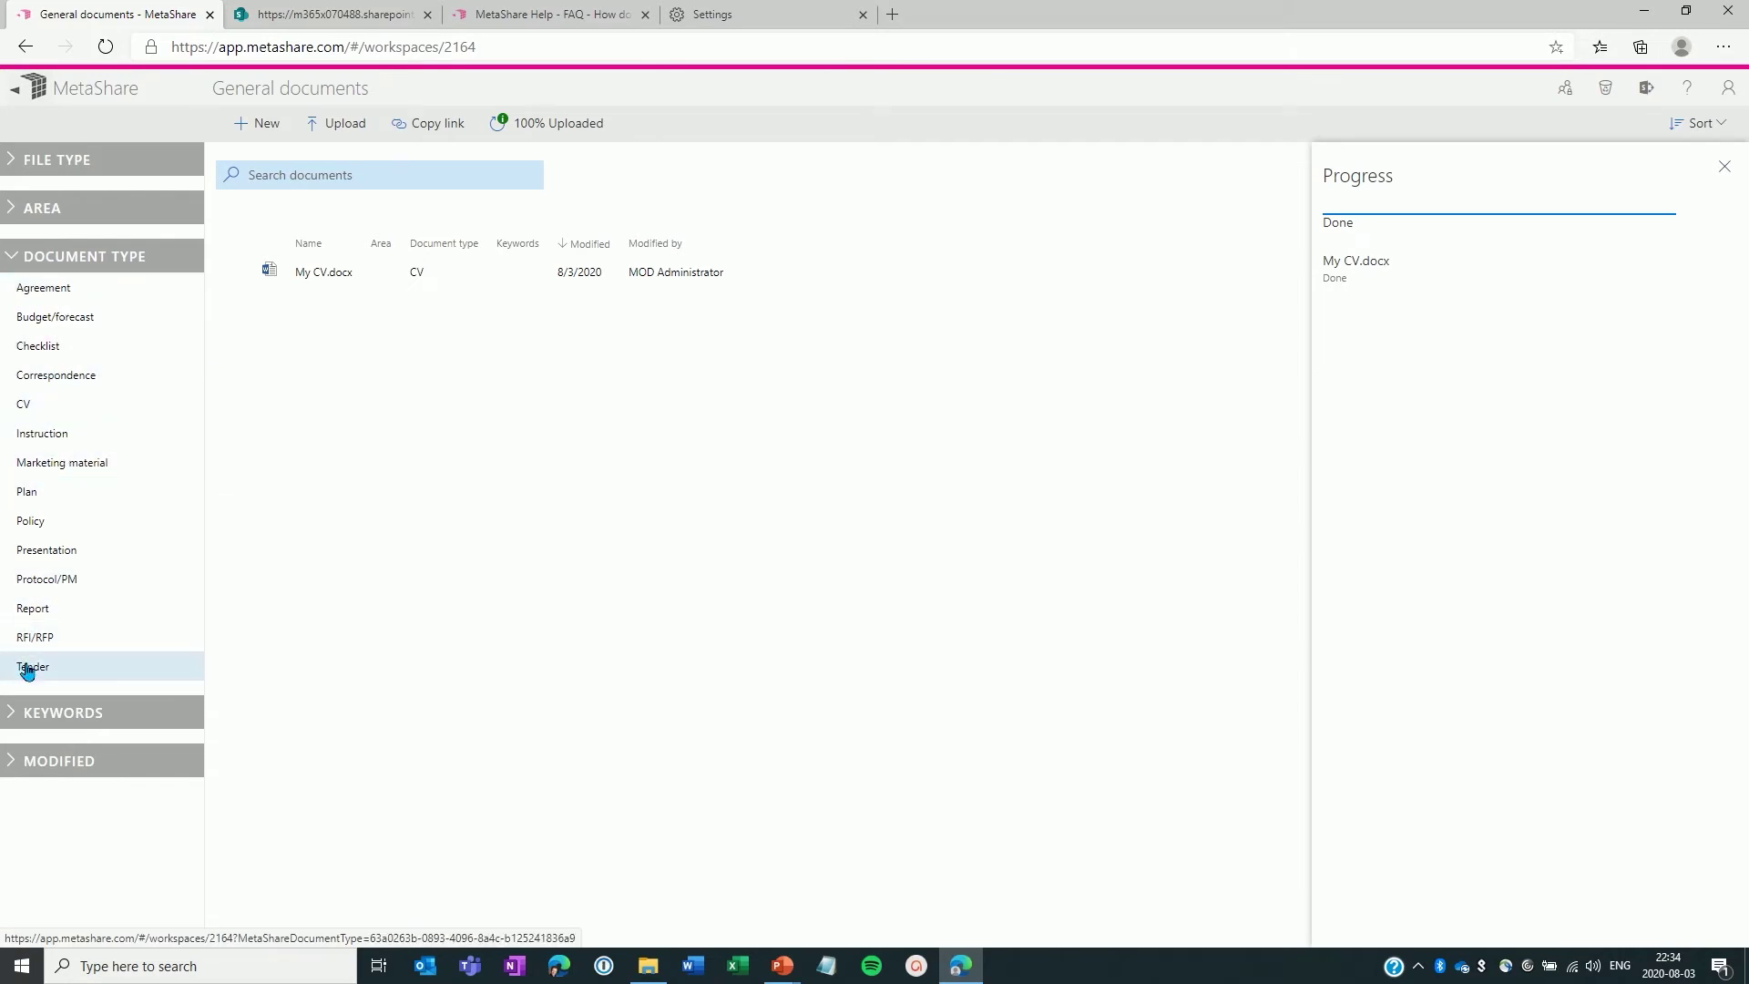
- Back in the term store, rename the Document type term Protocol/PM to Protocol/Agenda and save it
left_click(337, 15)
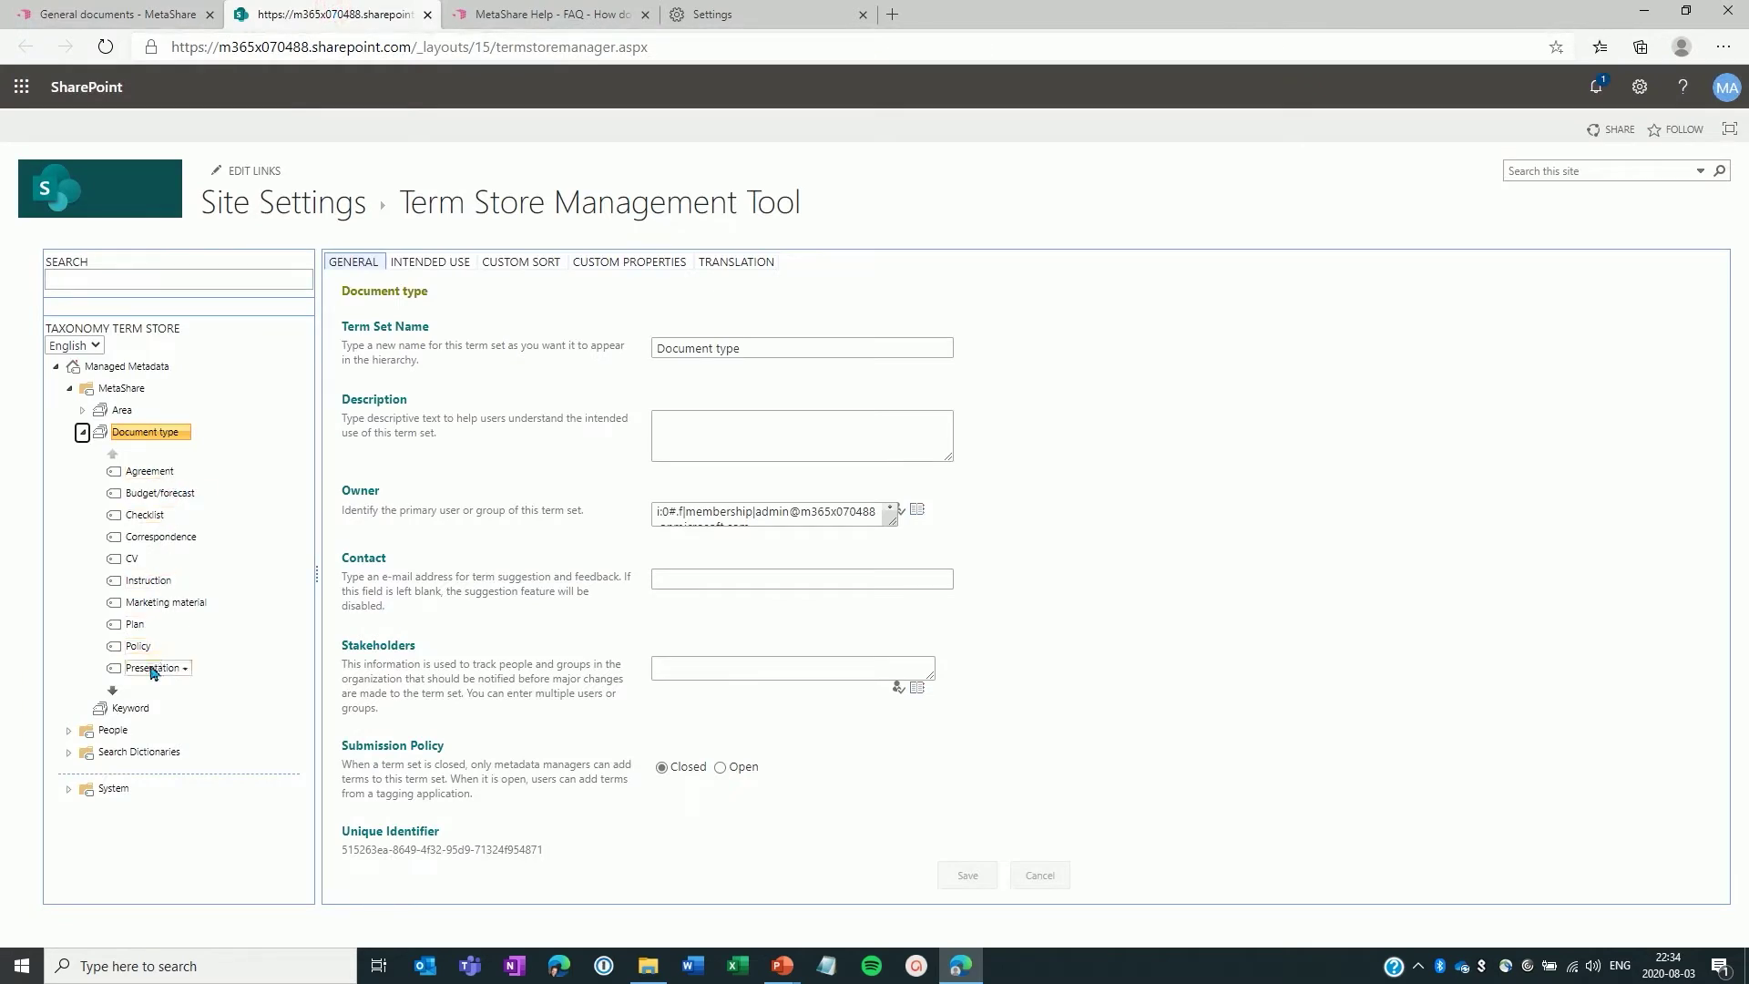
mouse_move(172, 444)
left_click(112, 691)
left_click(112, 691)
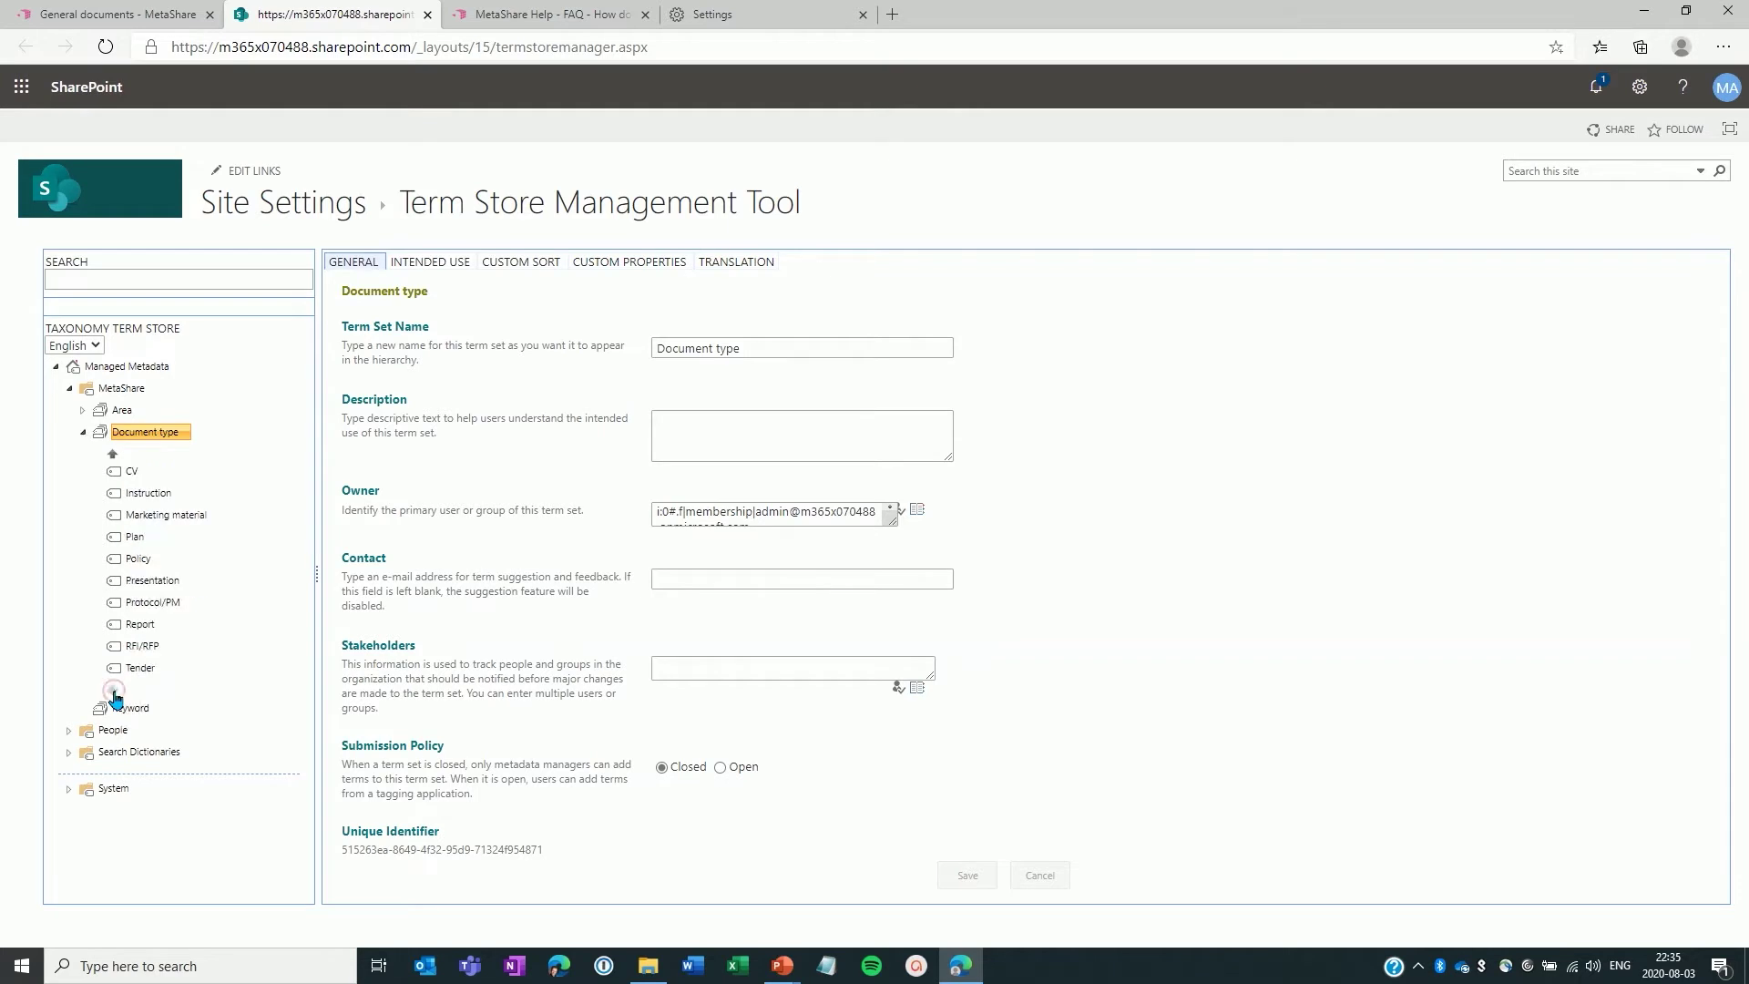
left_click(161, 606)
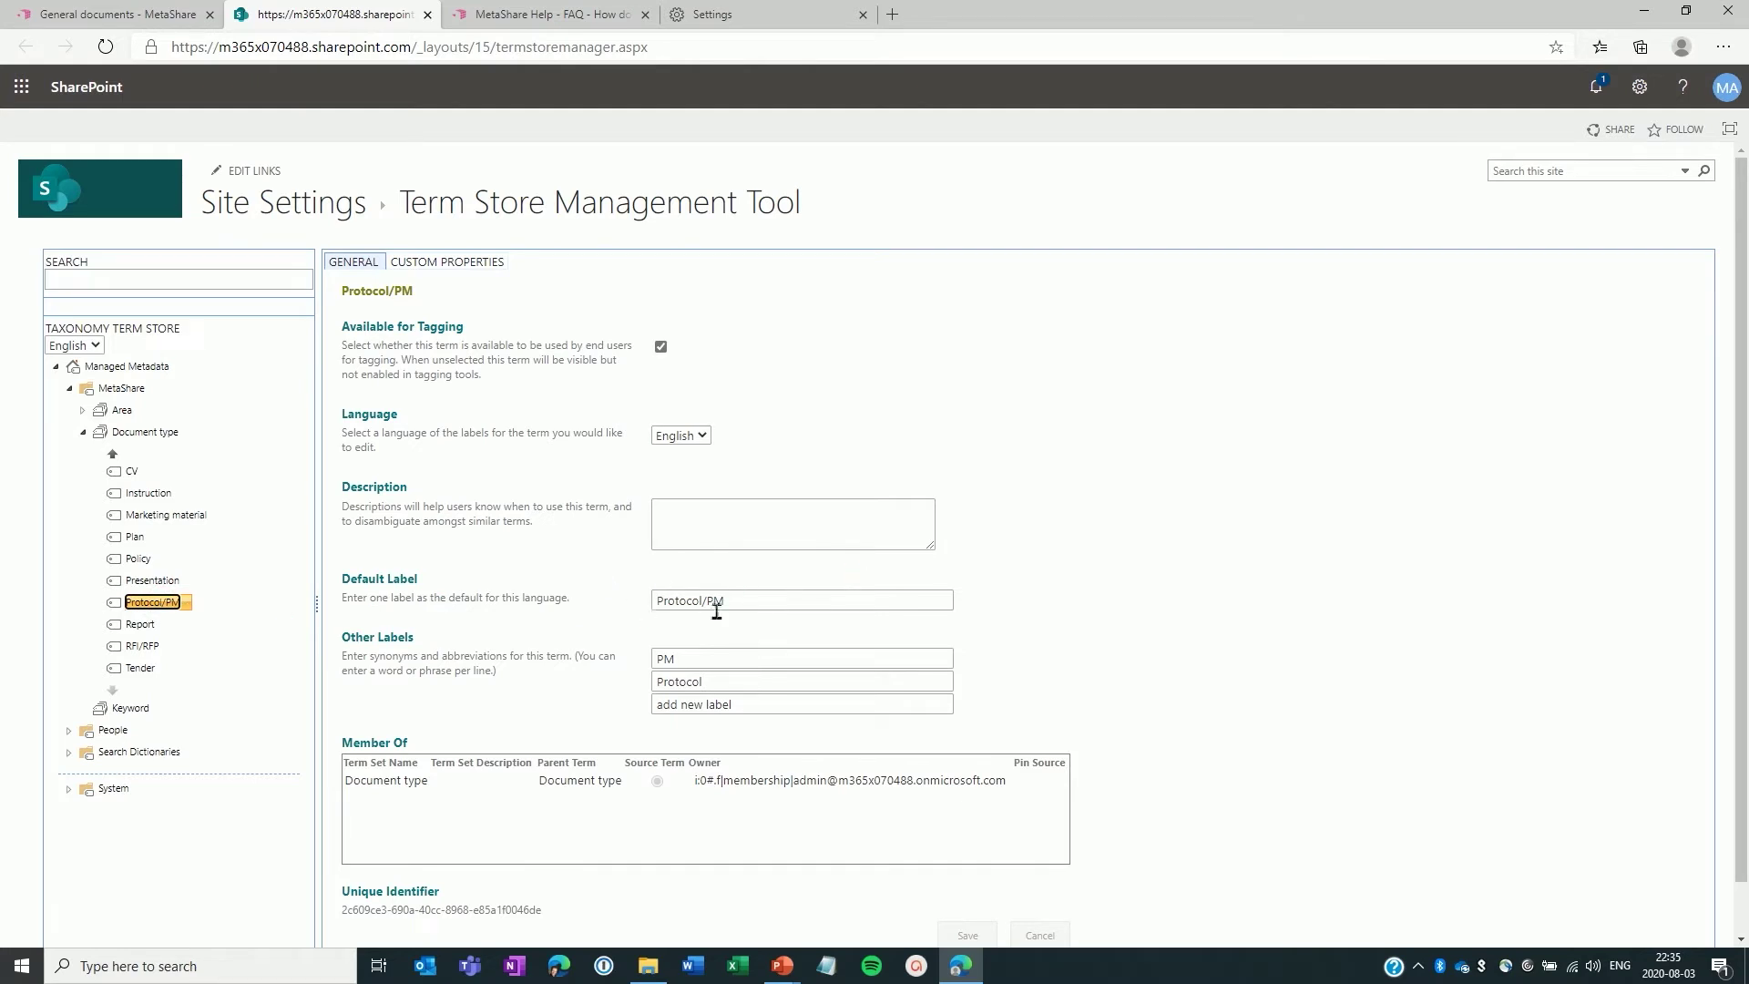
left_click(760, 603)
key("BackSpace")
key("BackSpace")
type("Agenda")
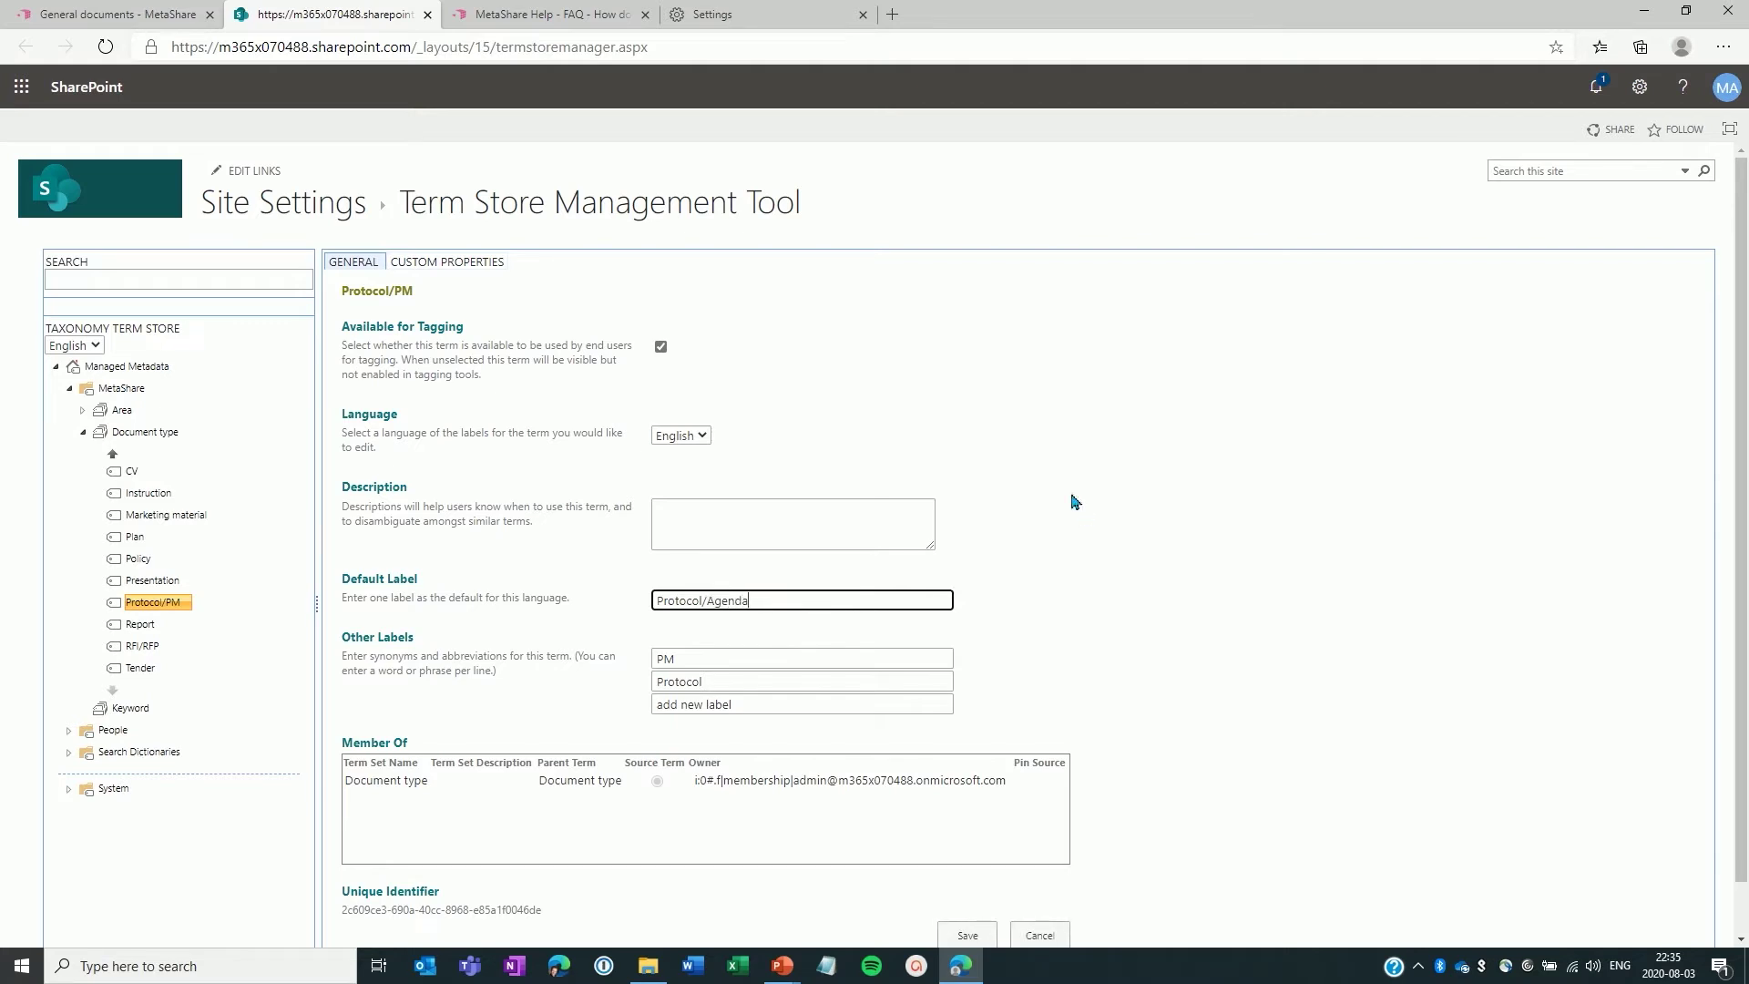
left_click(966, 933)
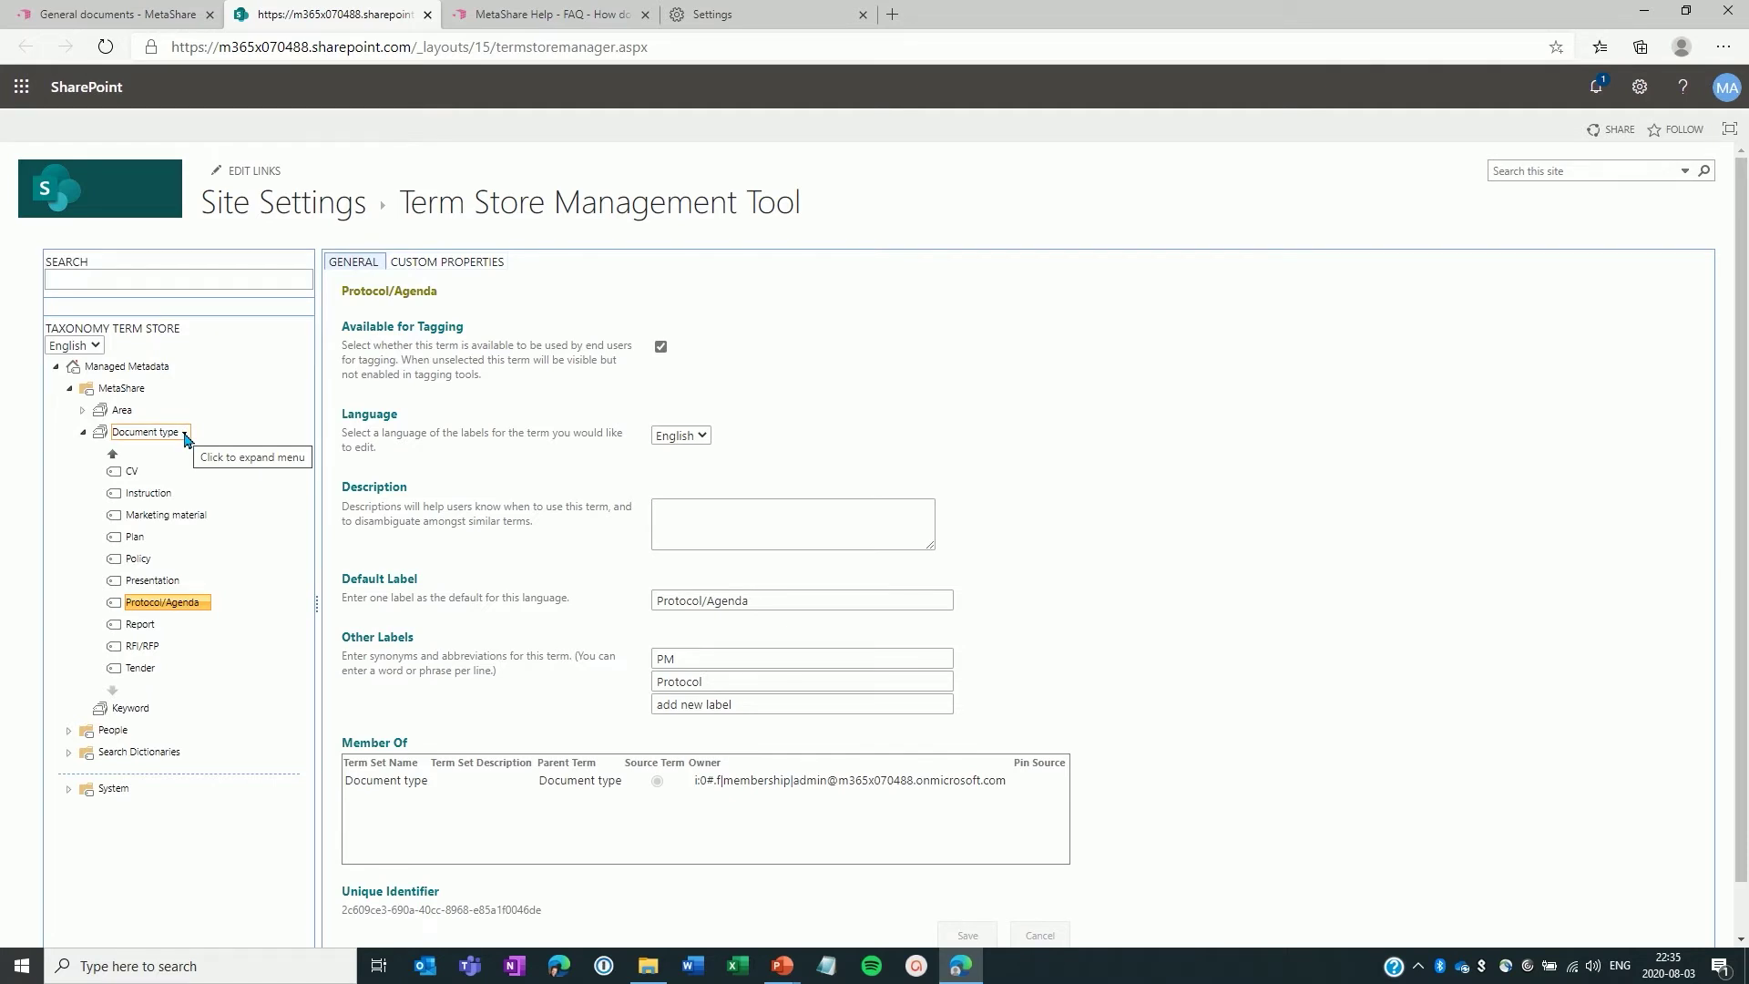
- Create a new term named White paper in the Document type term set
left_click(186, 435)
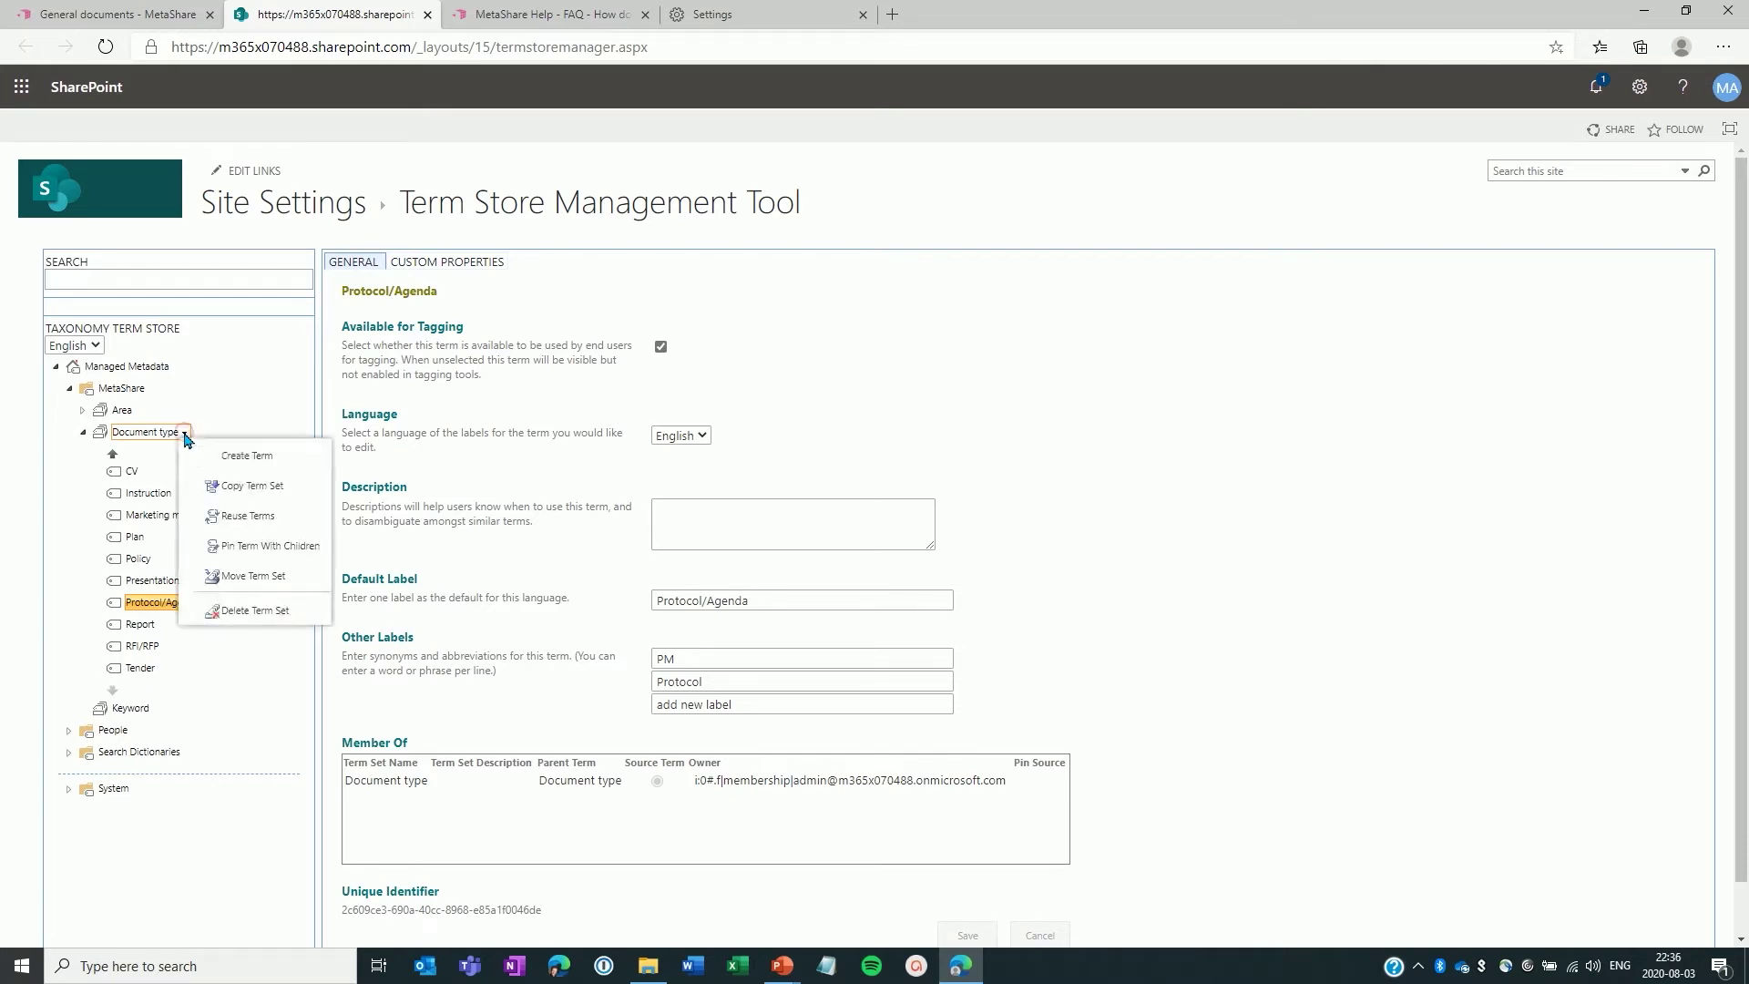
left_click(253, 459)
type("White ")
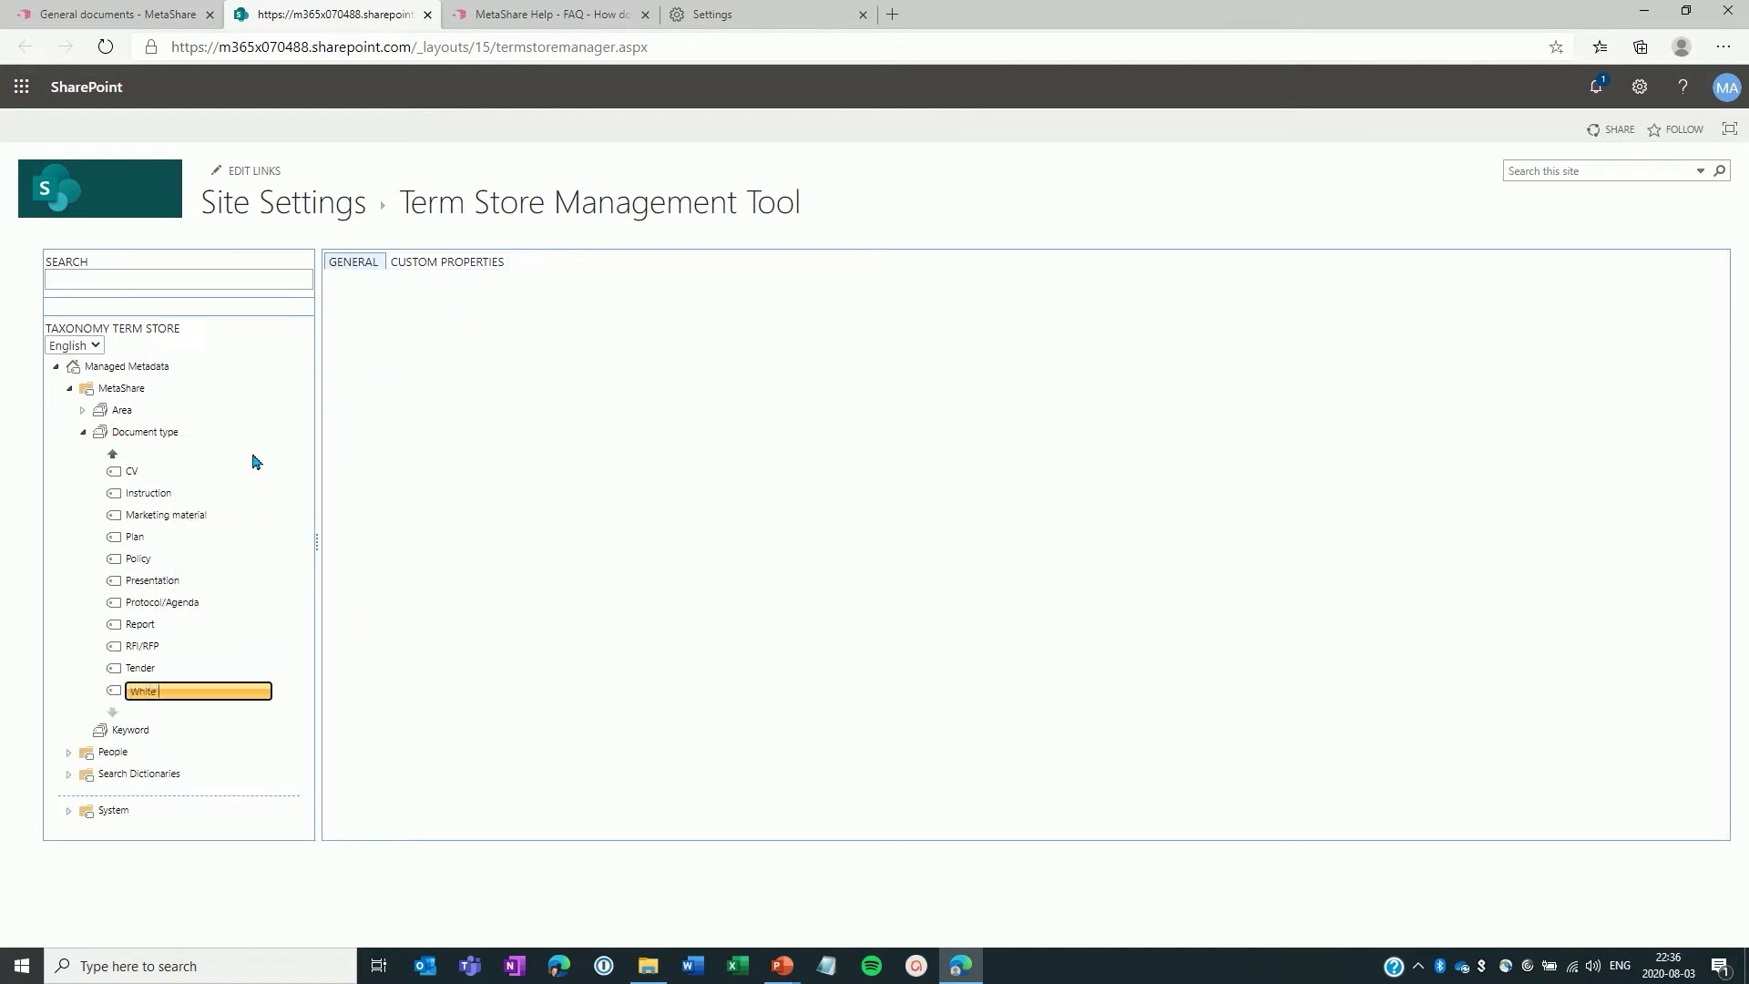
type("paper")
key("Return")
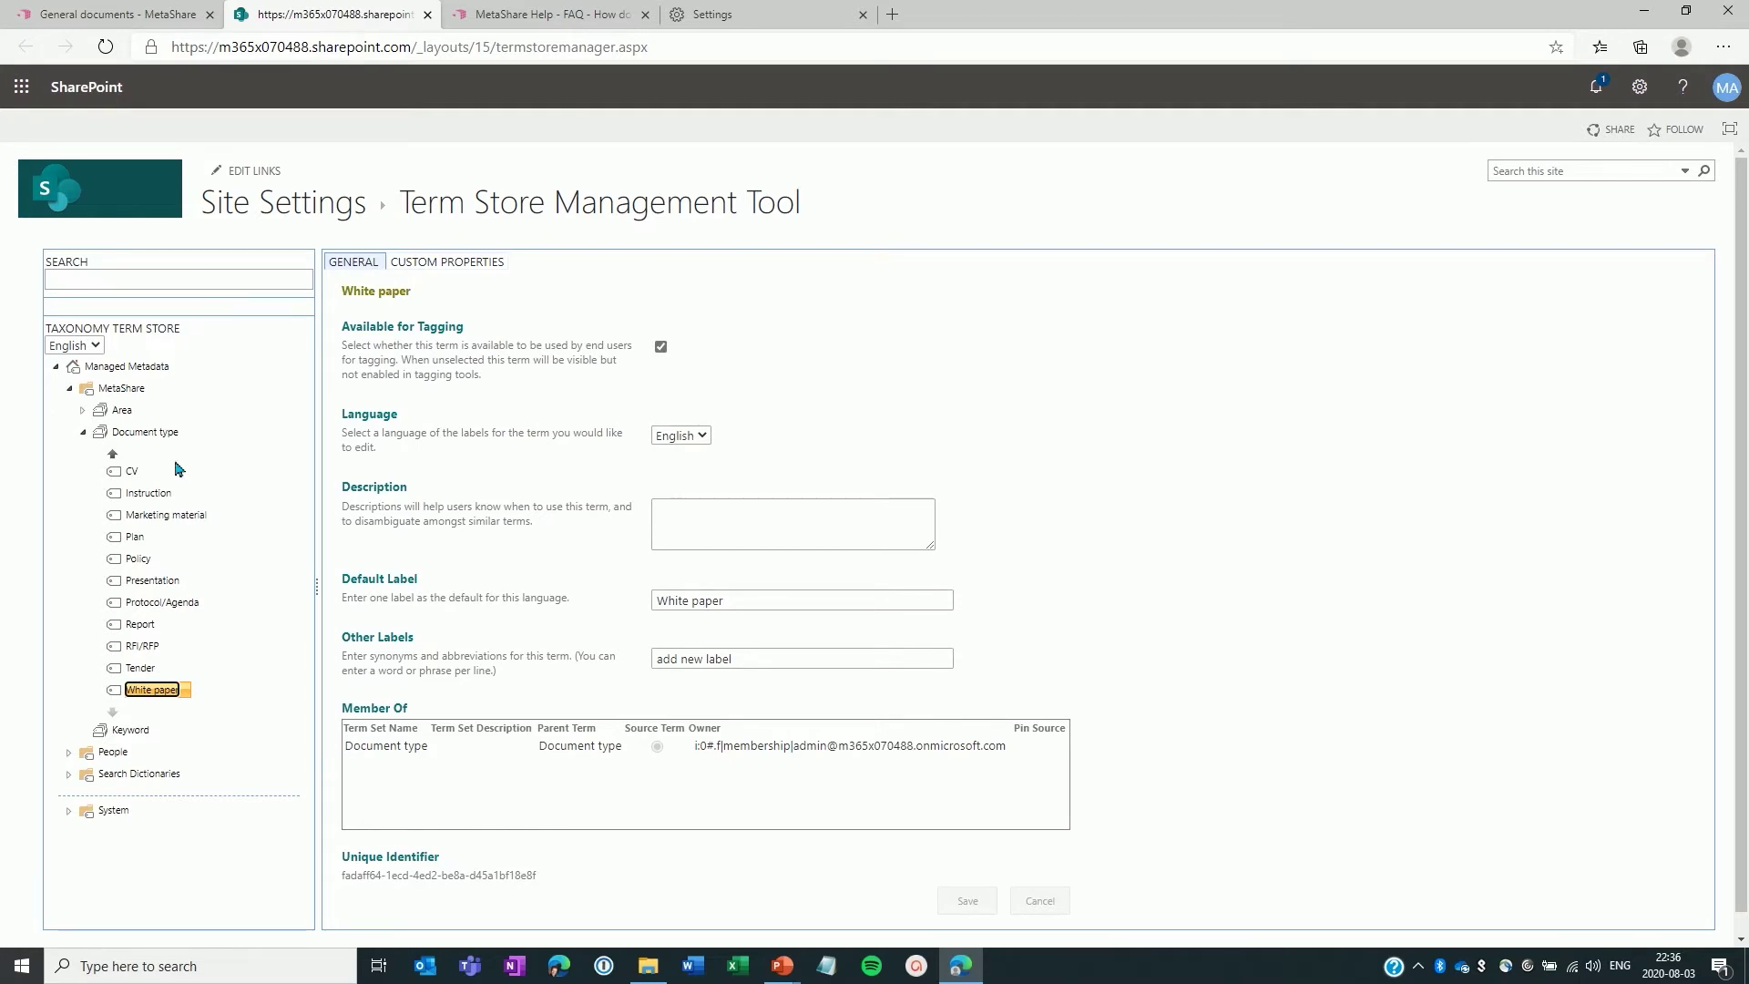
- Create a child term named Assignment agreement under the Agreement term in the Document type term set
left_click(112, 452)
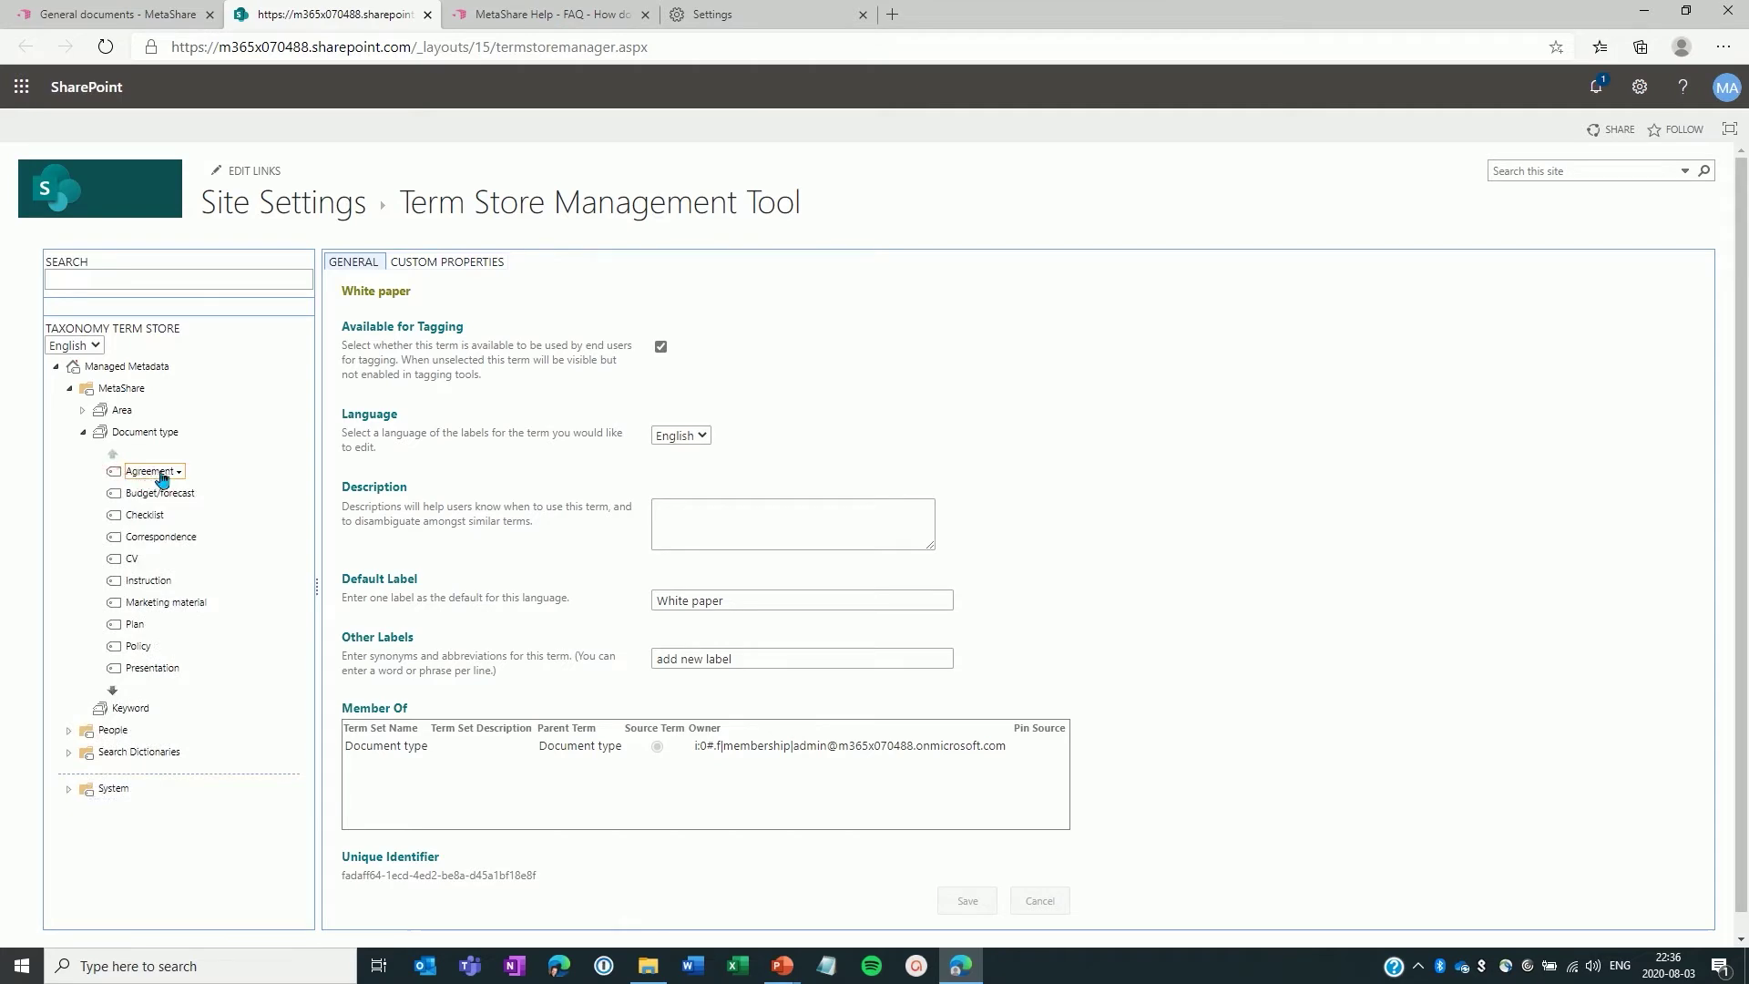
left_click(186, 434)
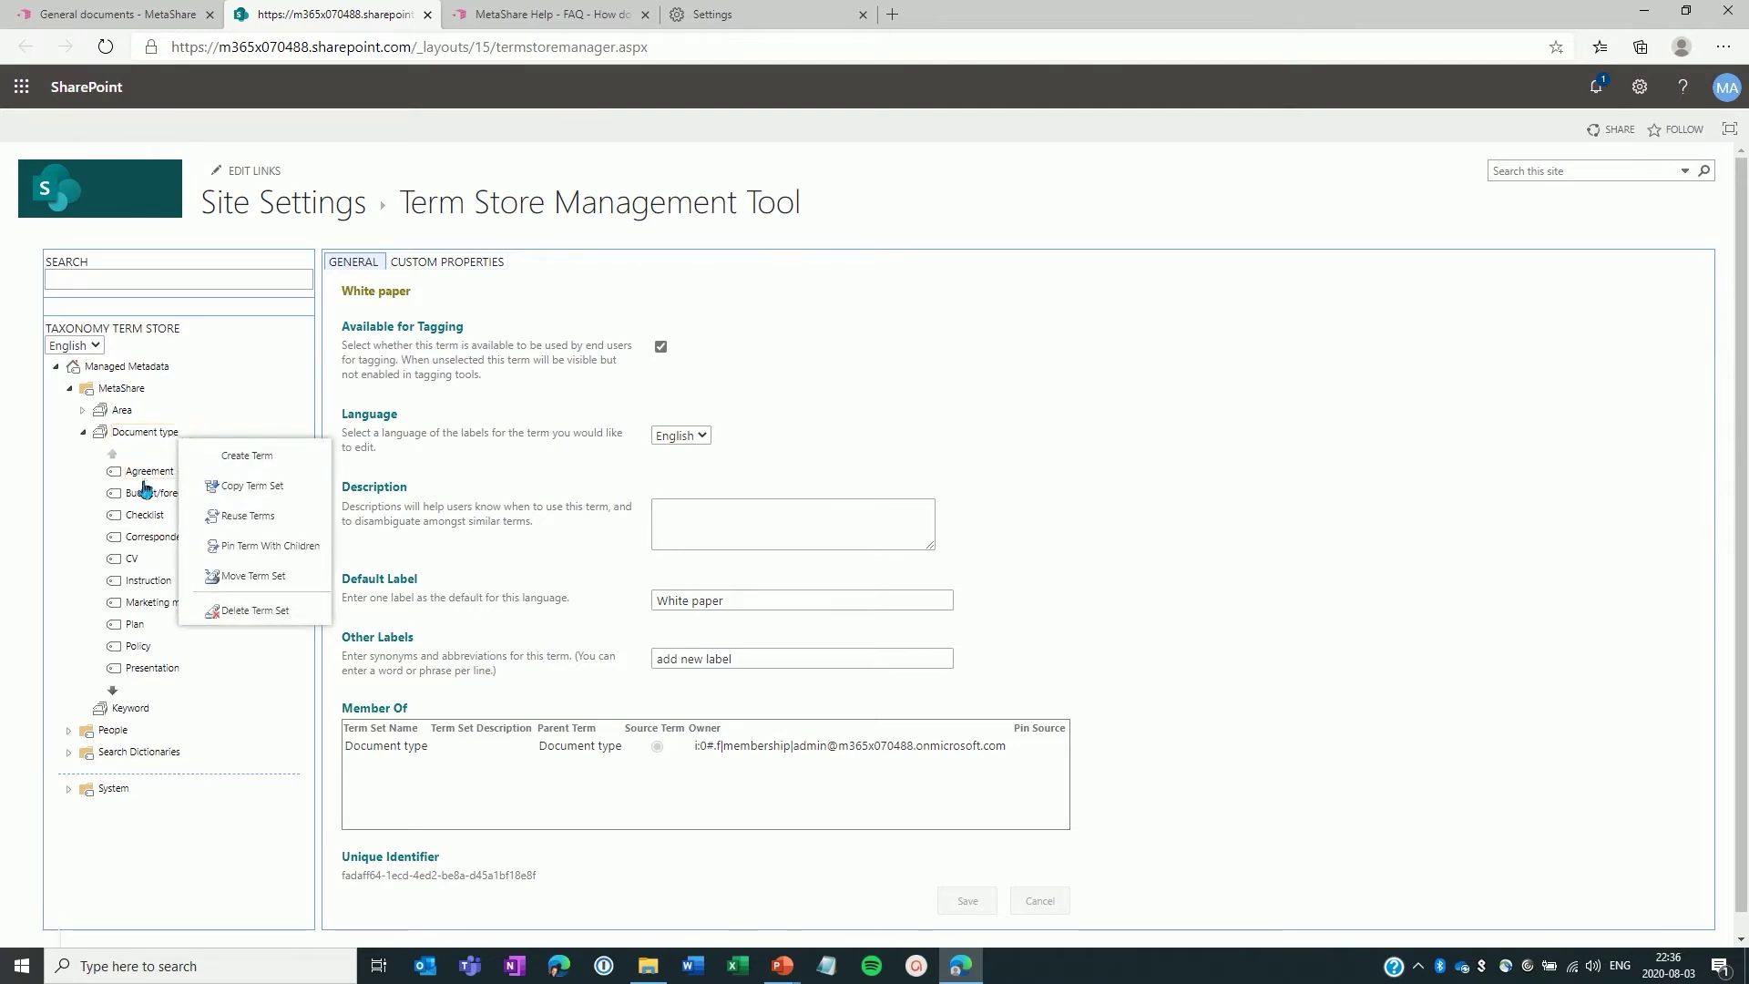
left_click(152, 471)
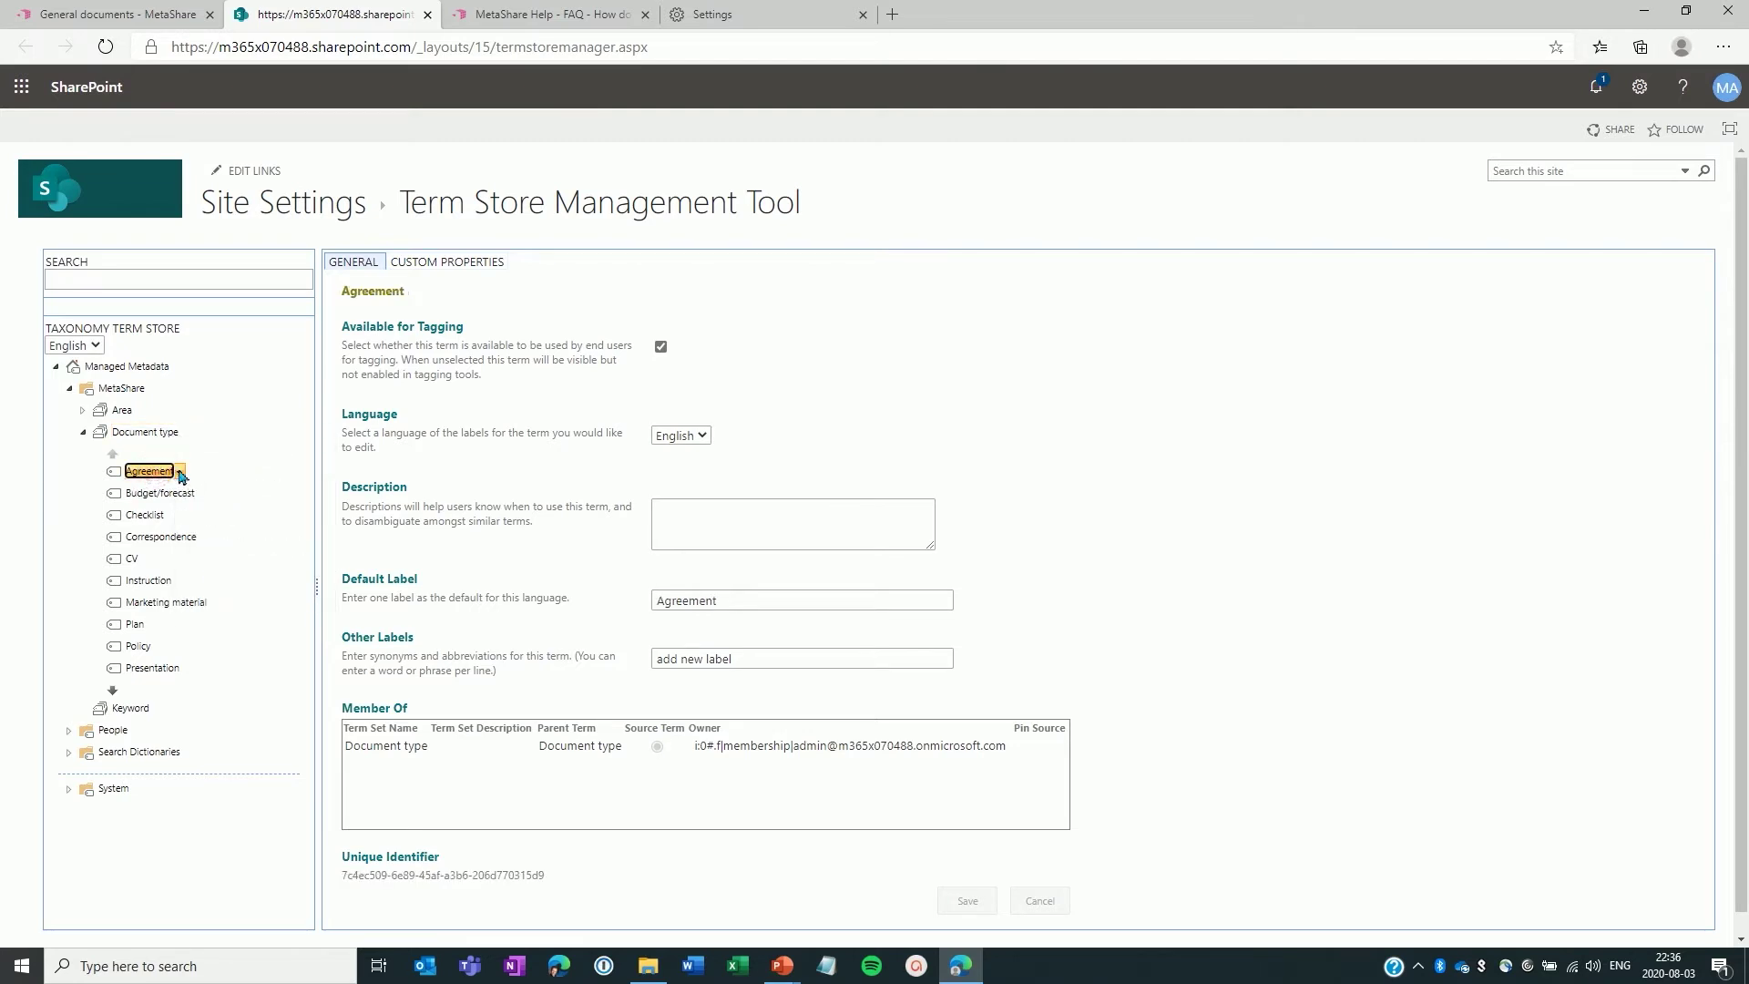
left_click(179, 472)
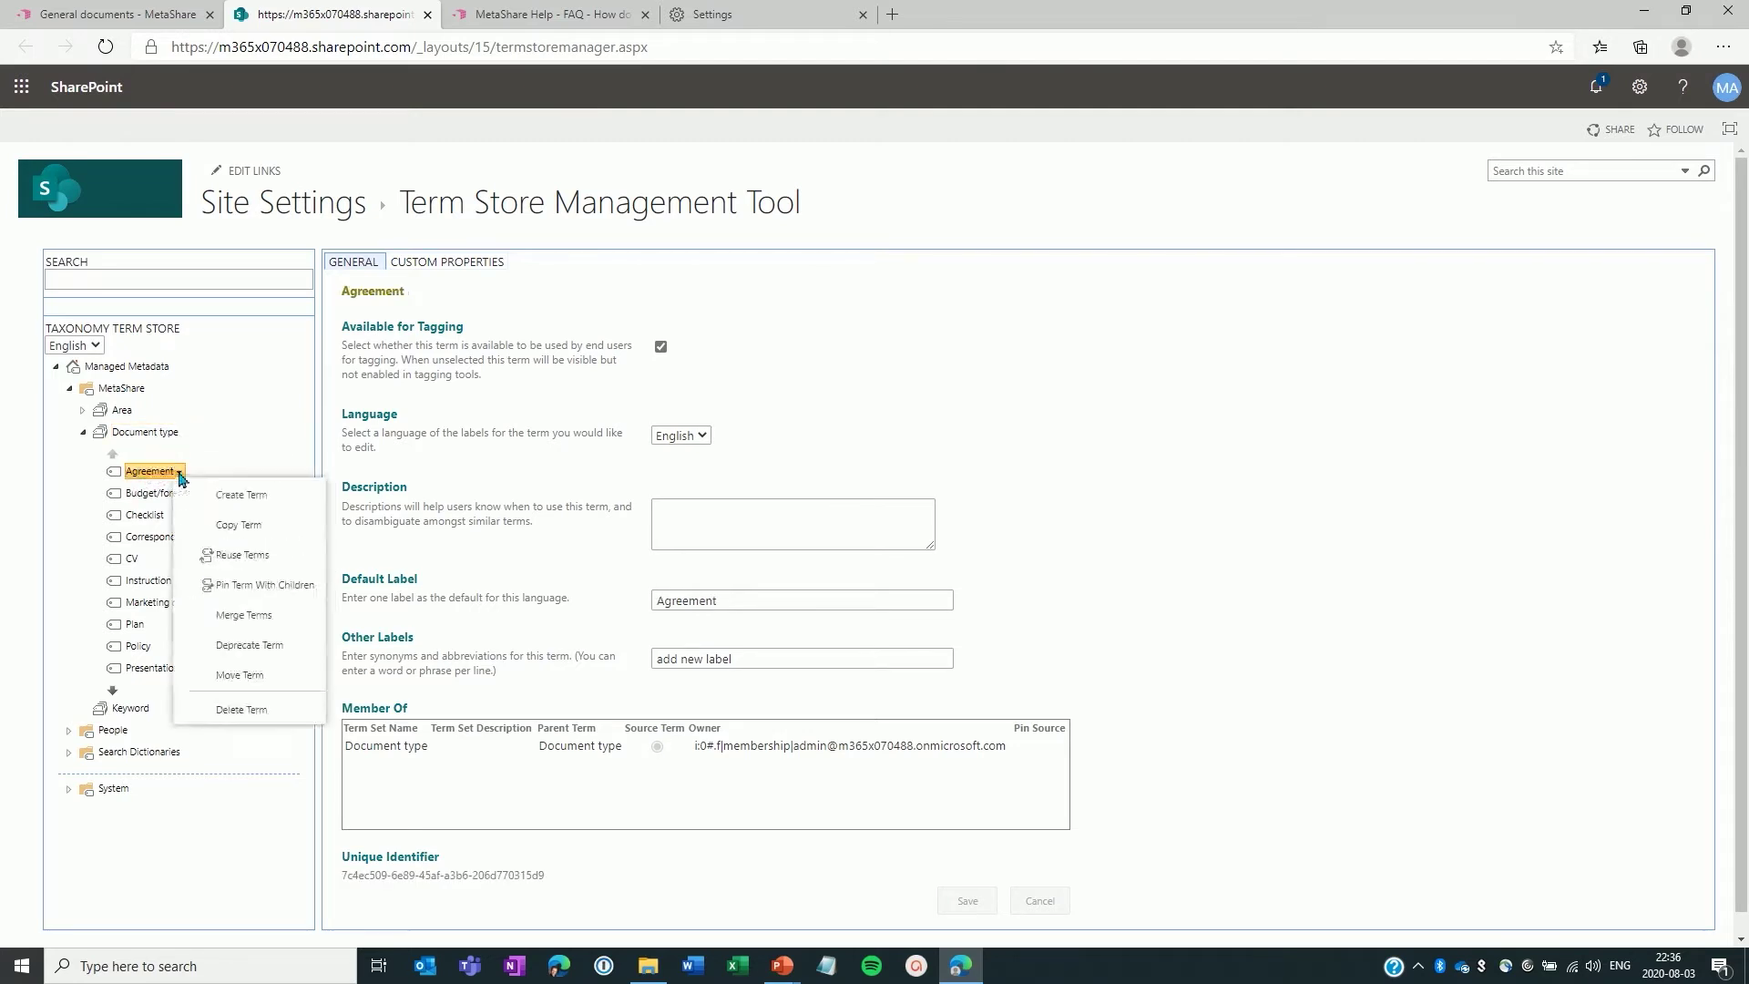
left_click(235, 496)
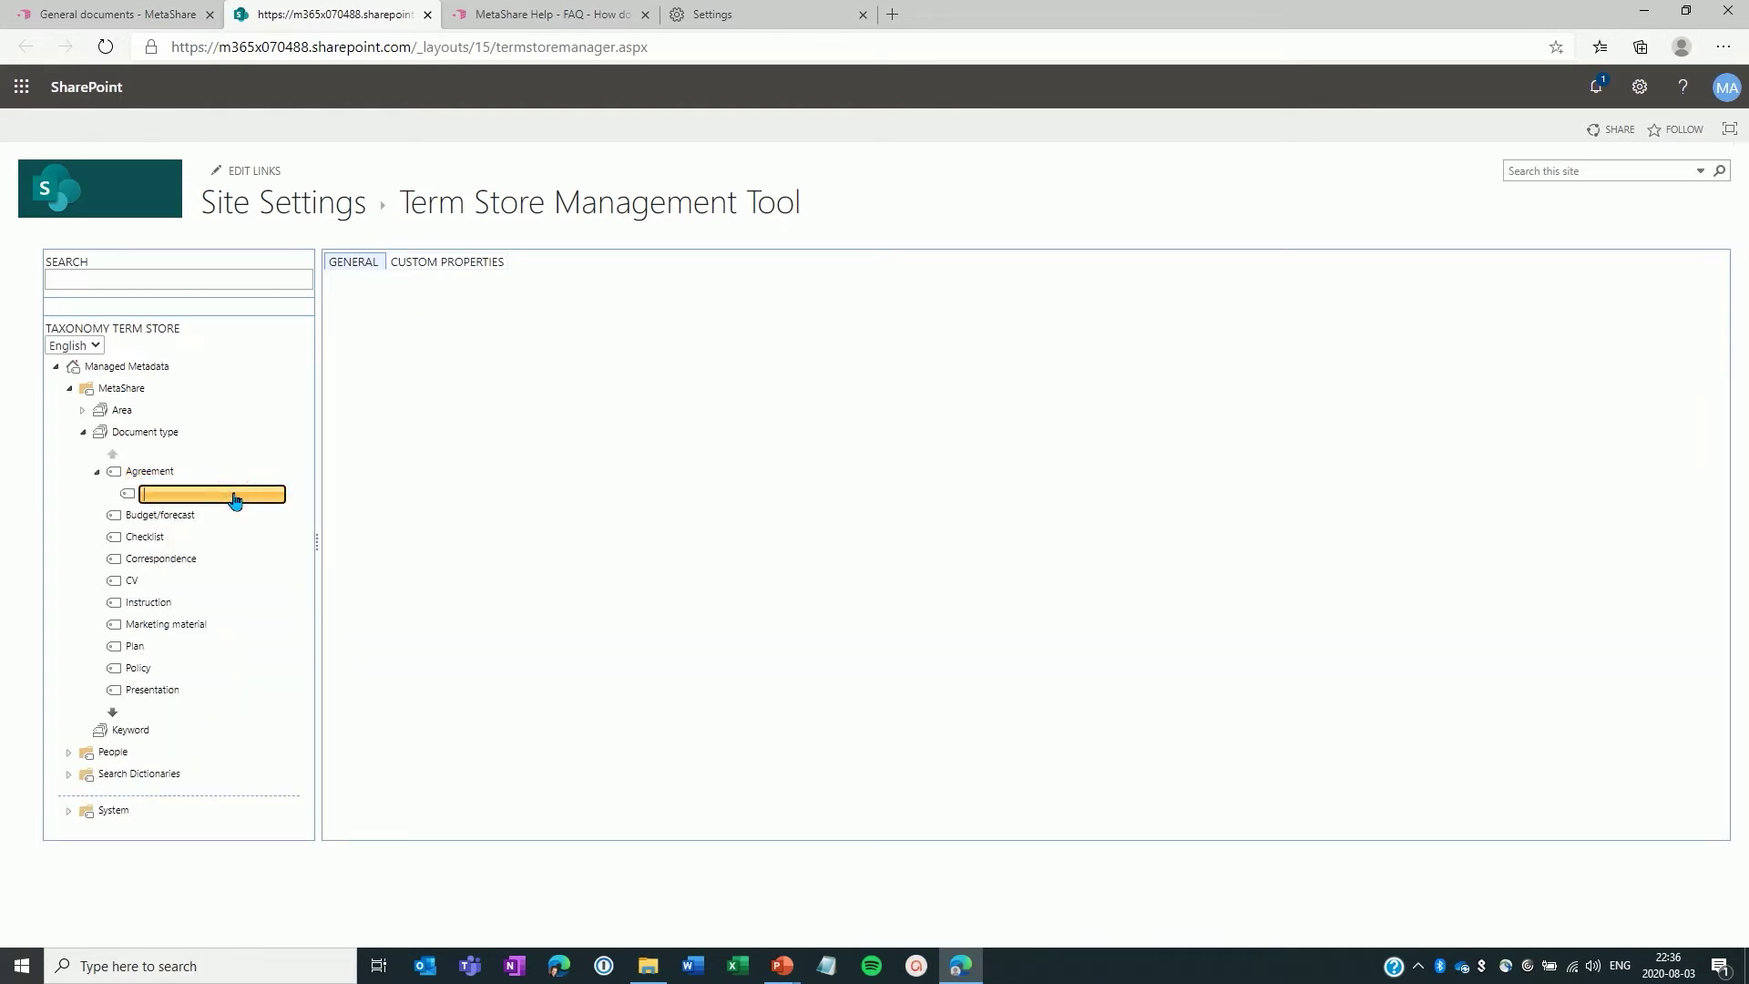
type("Assignement agreement")
key("Return")
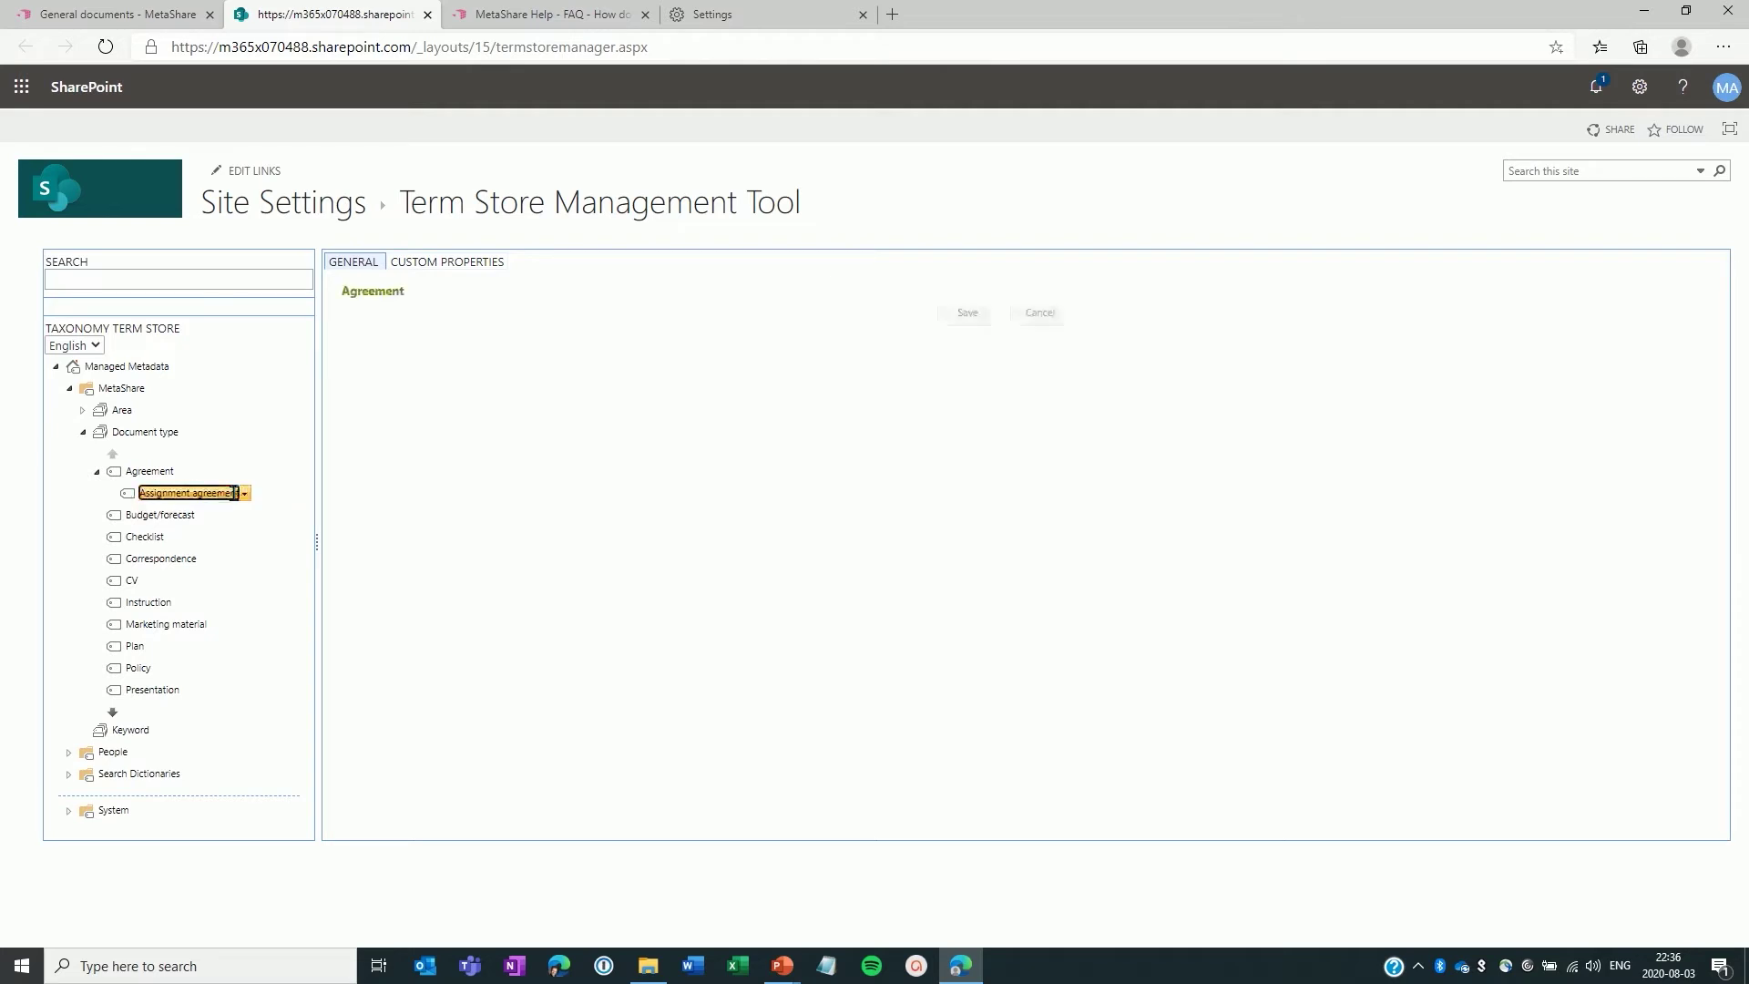
- Create a second child term named License agreement under the Agreement term
left_click(179, 473)
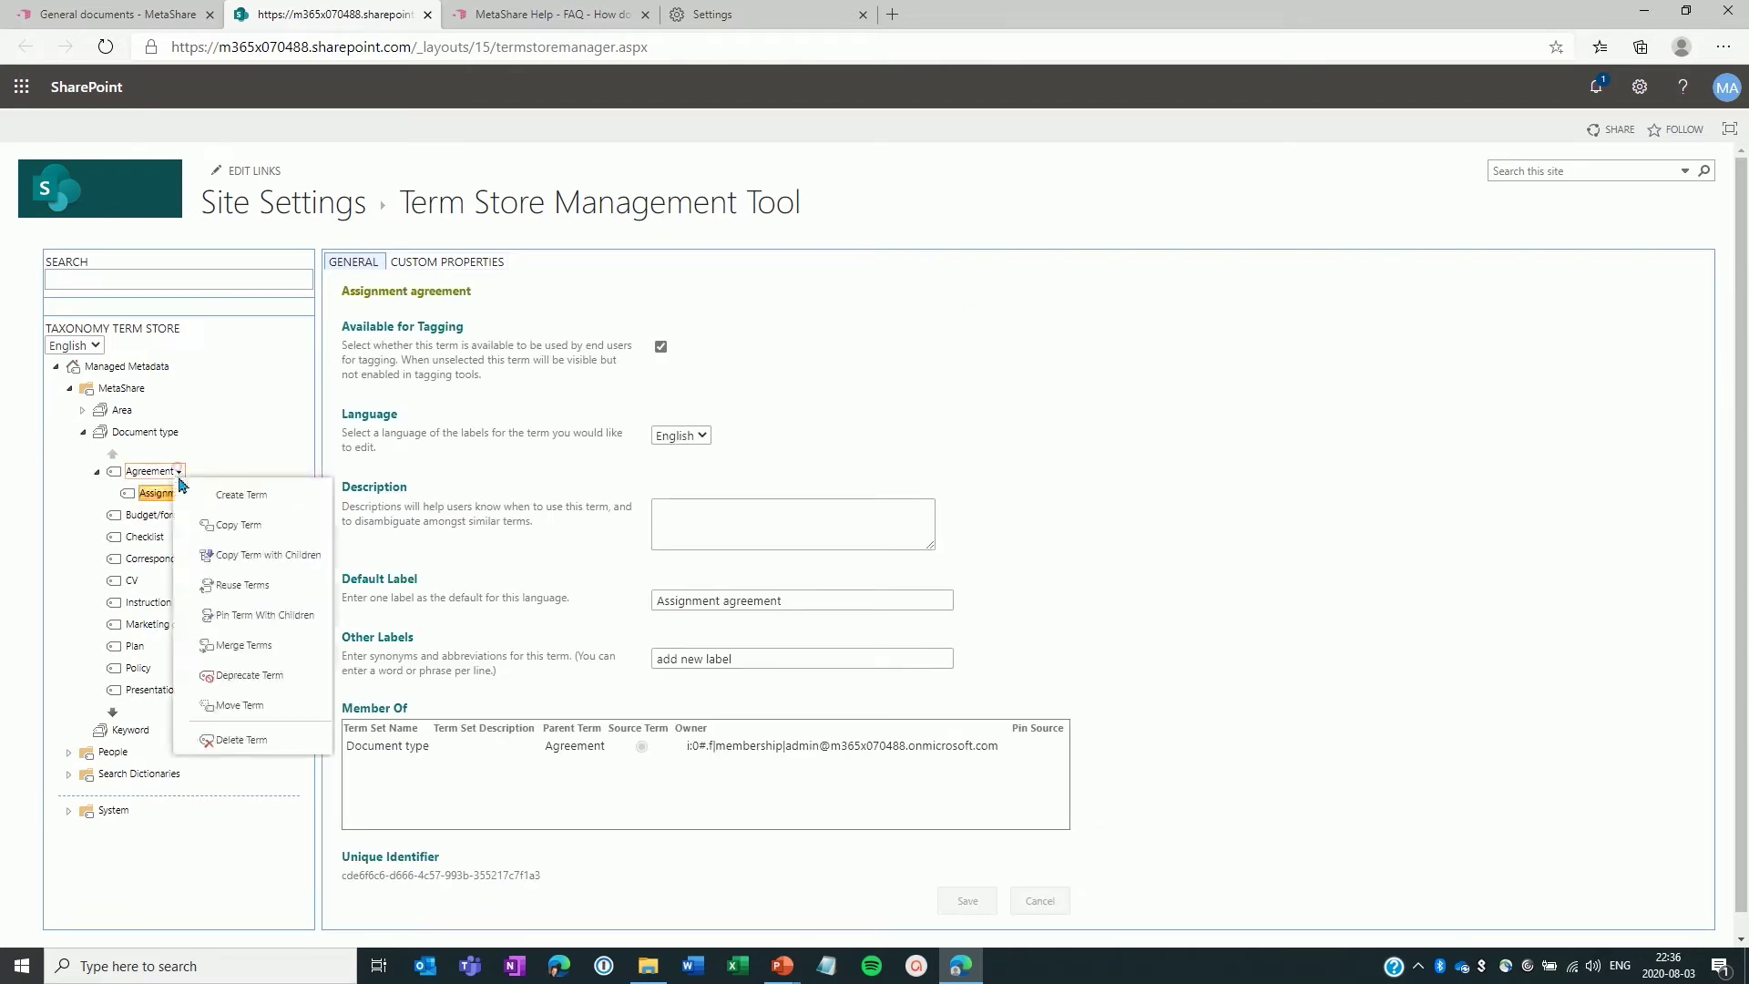
left_click(232, 497)
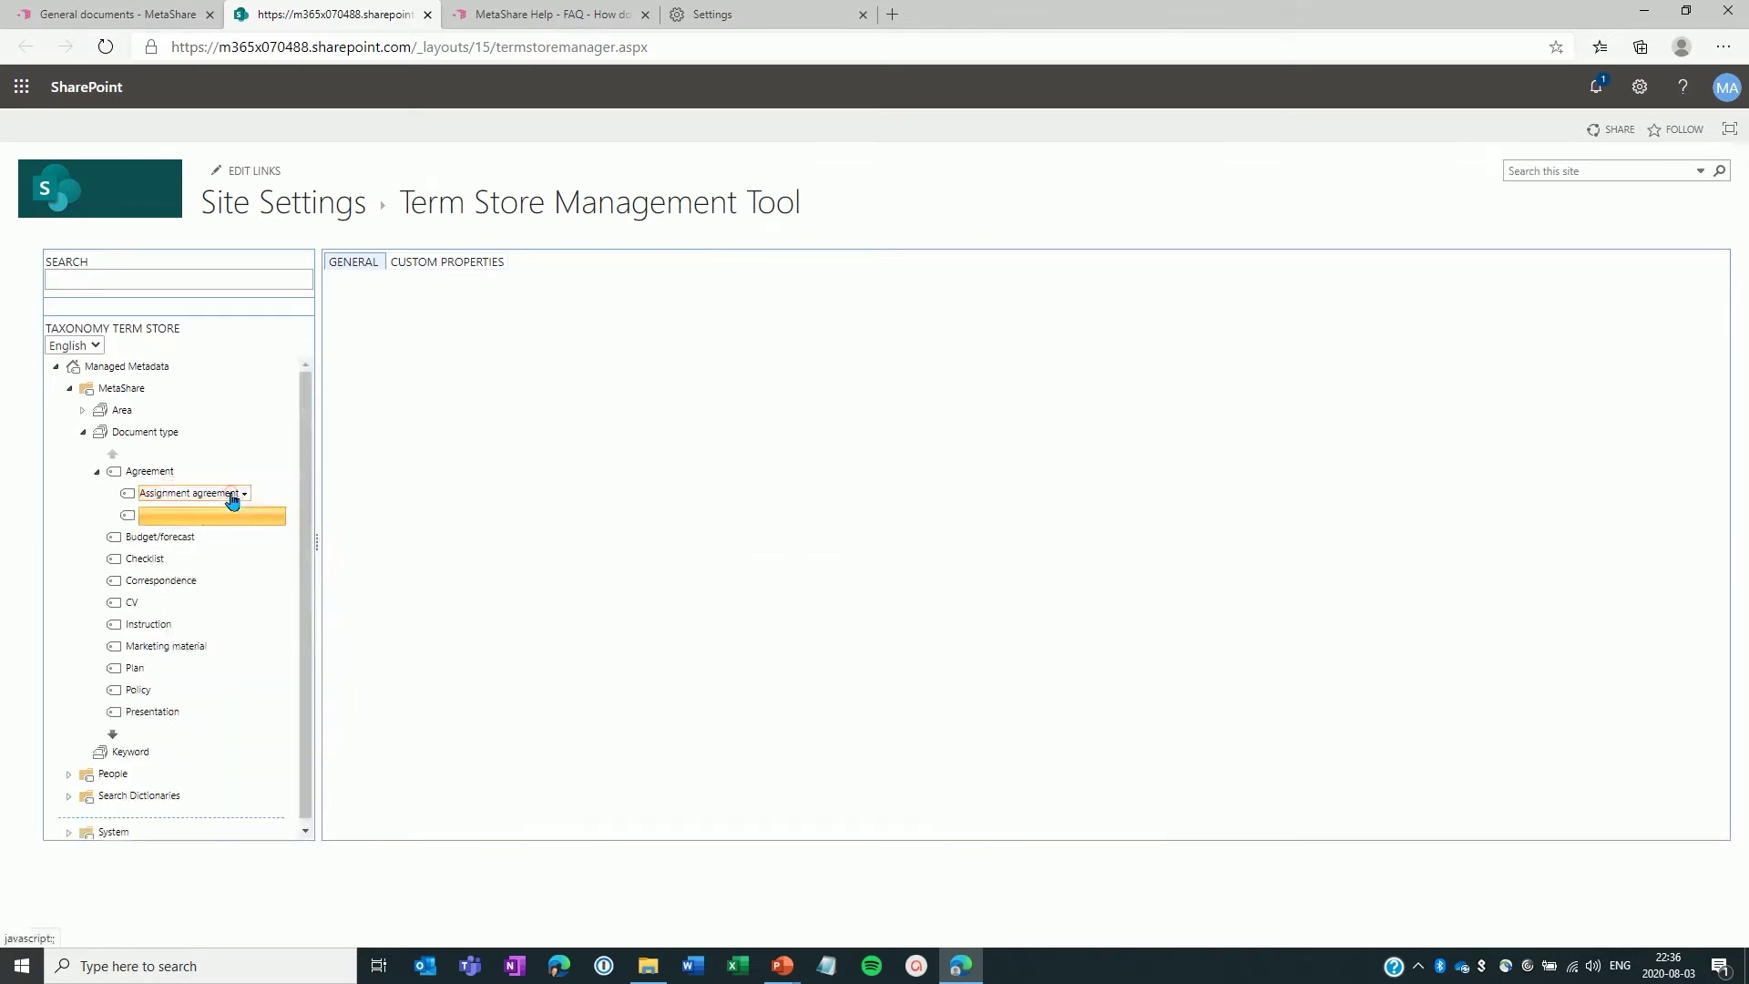
type("Licenmse agreement")
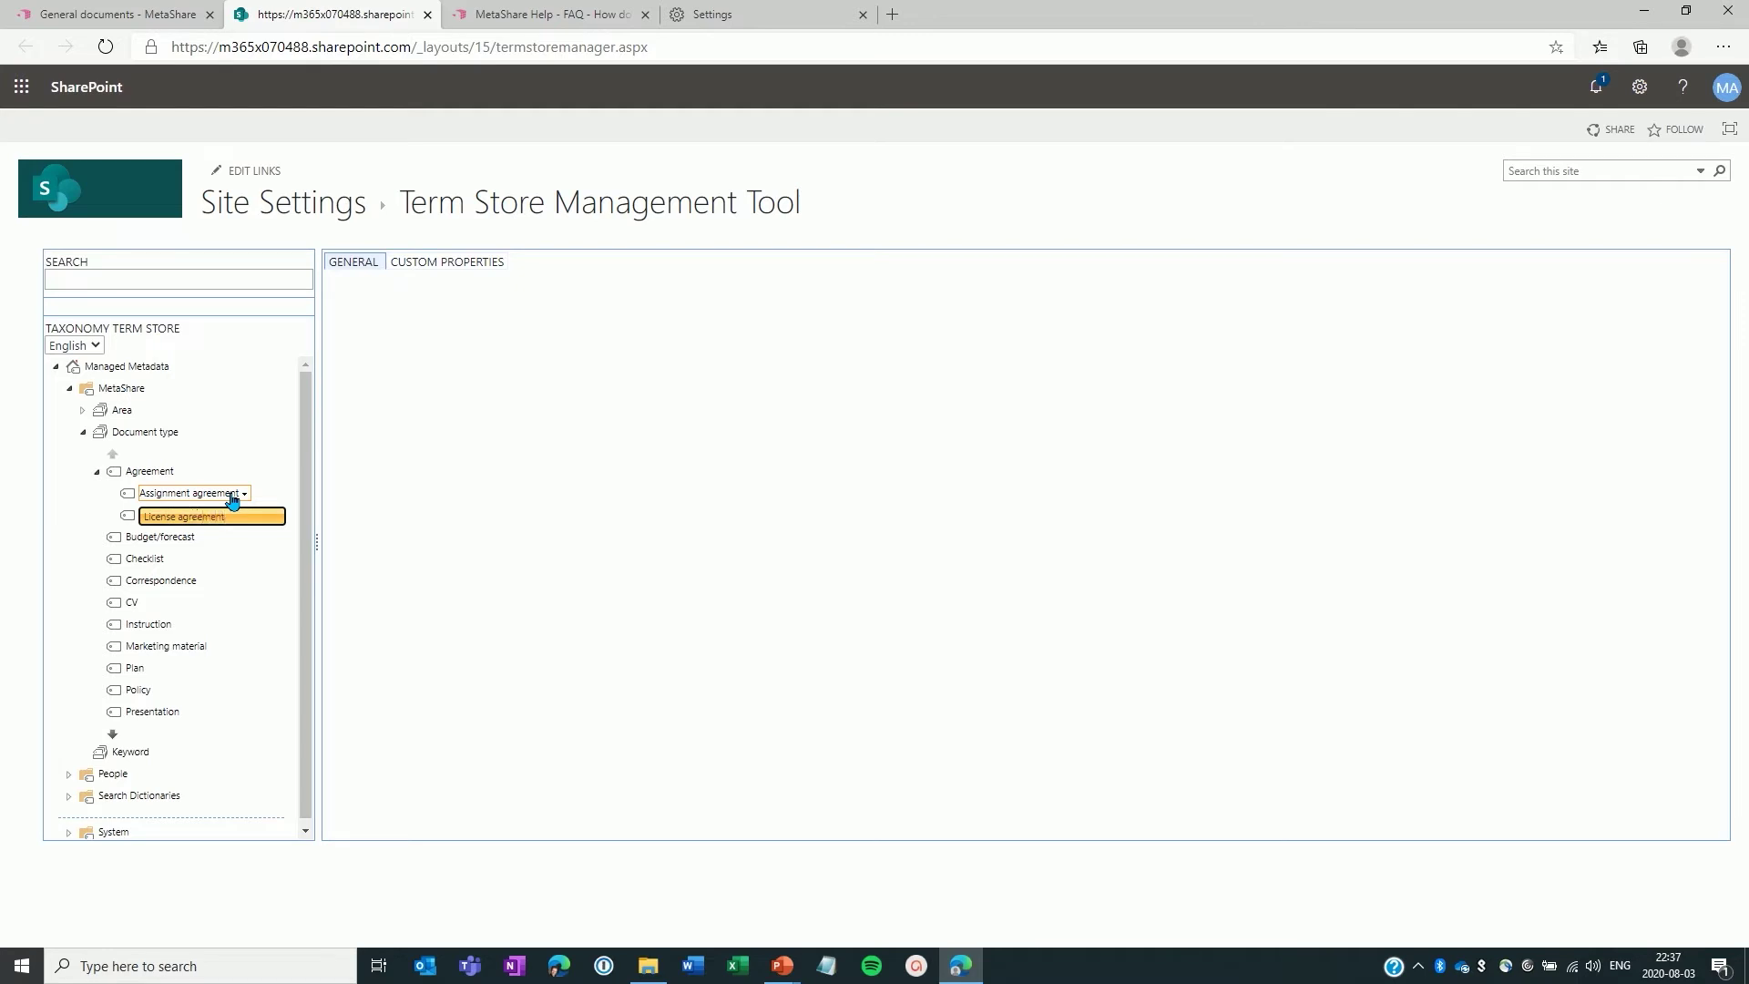
key("Return")
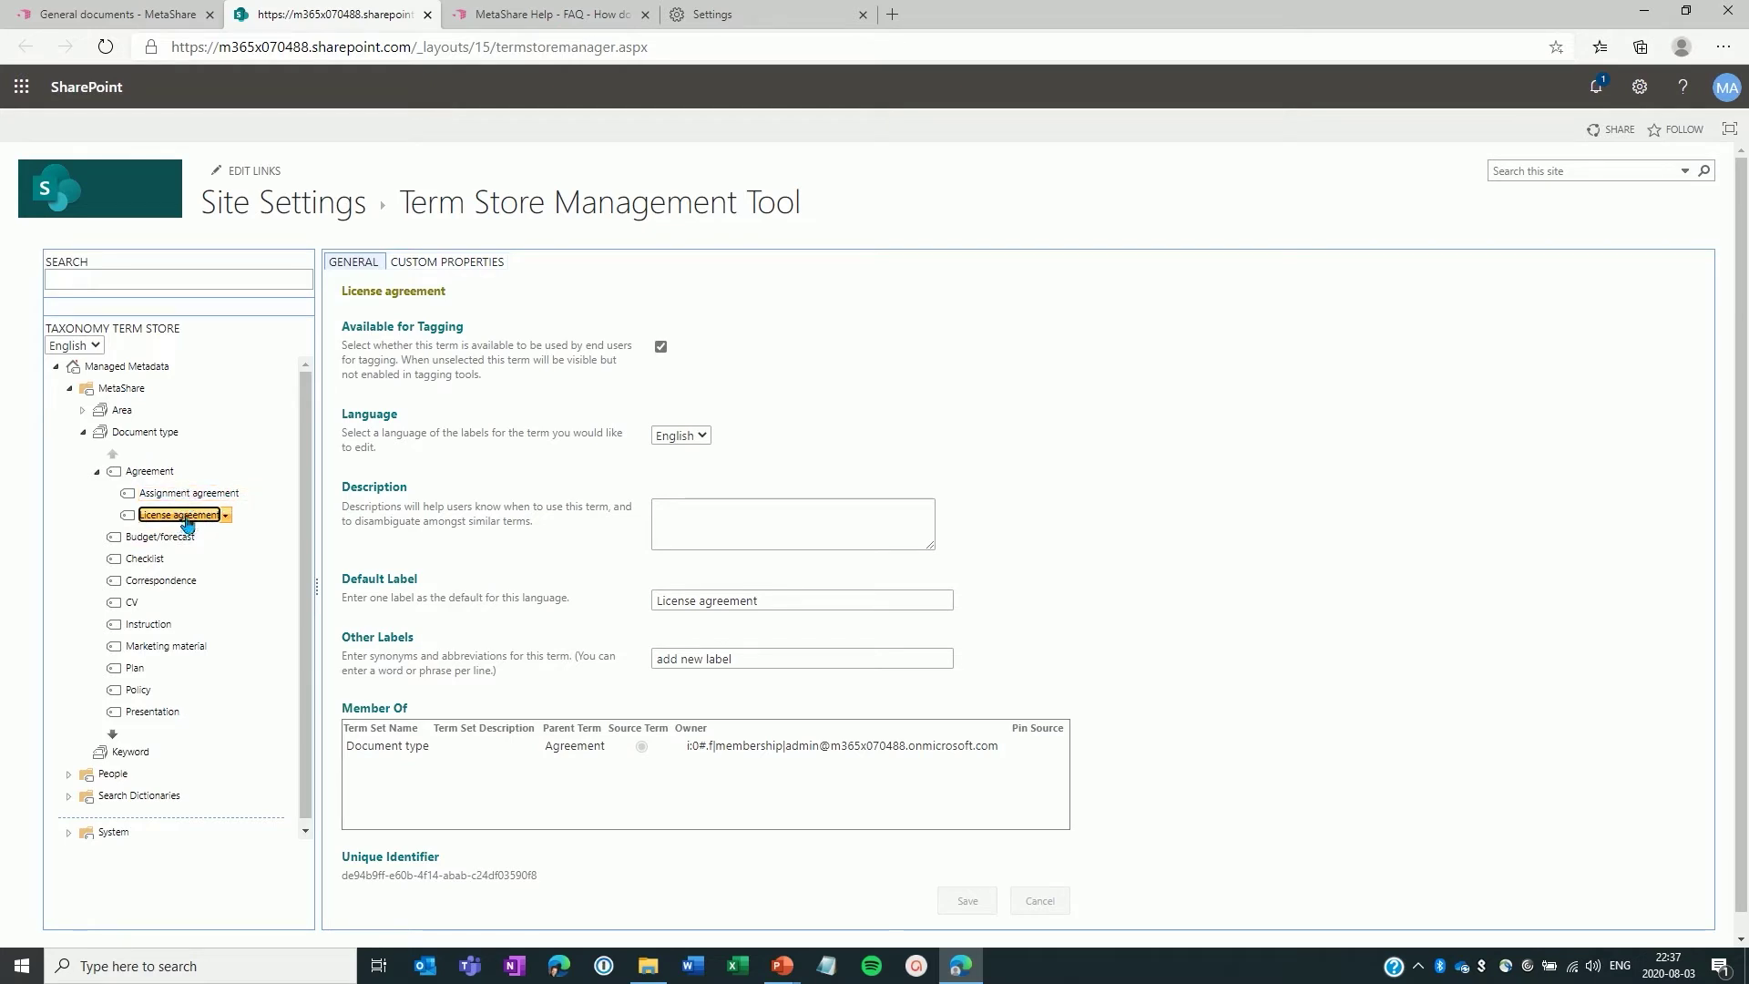
- Make the parent term Agreement unavailable for tagging and save the change
left_click(140, 475)
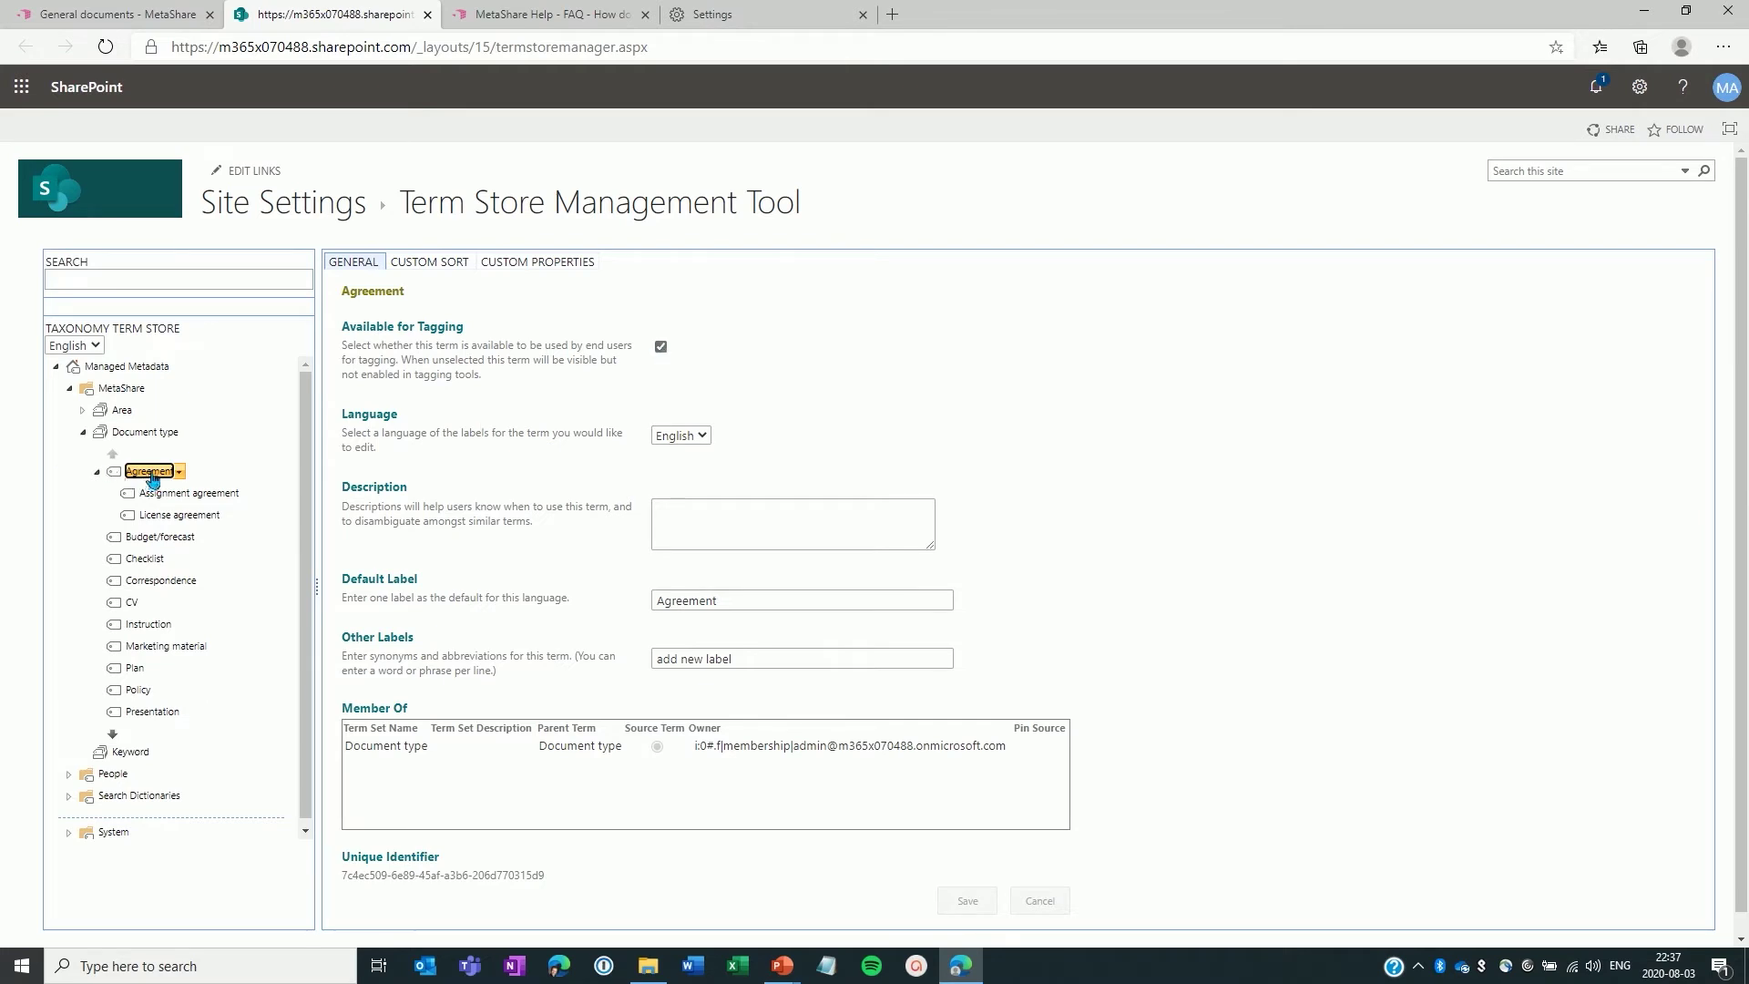
left_click(659, 348)
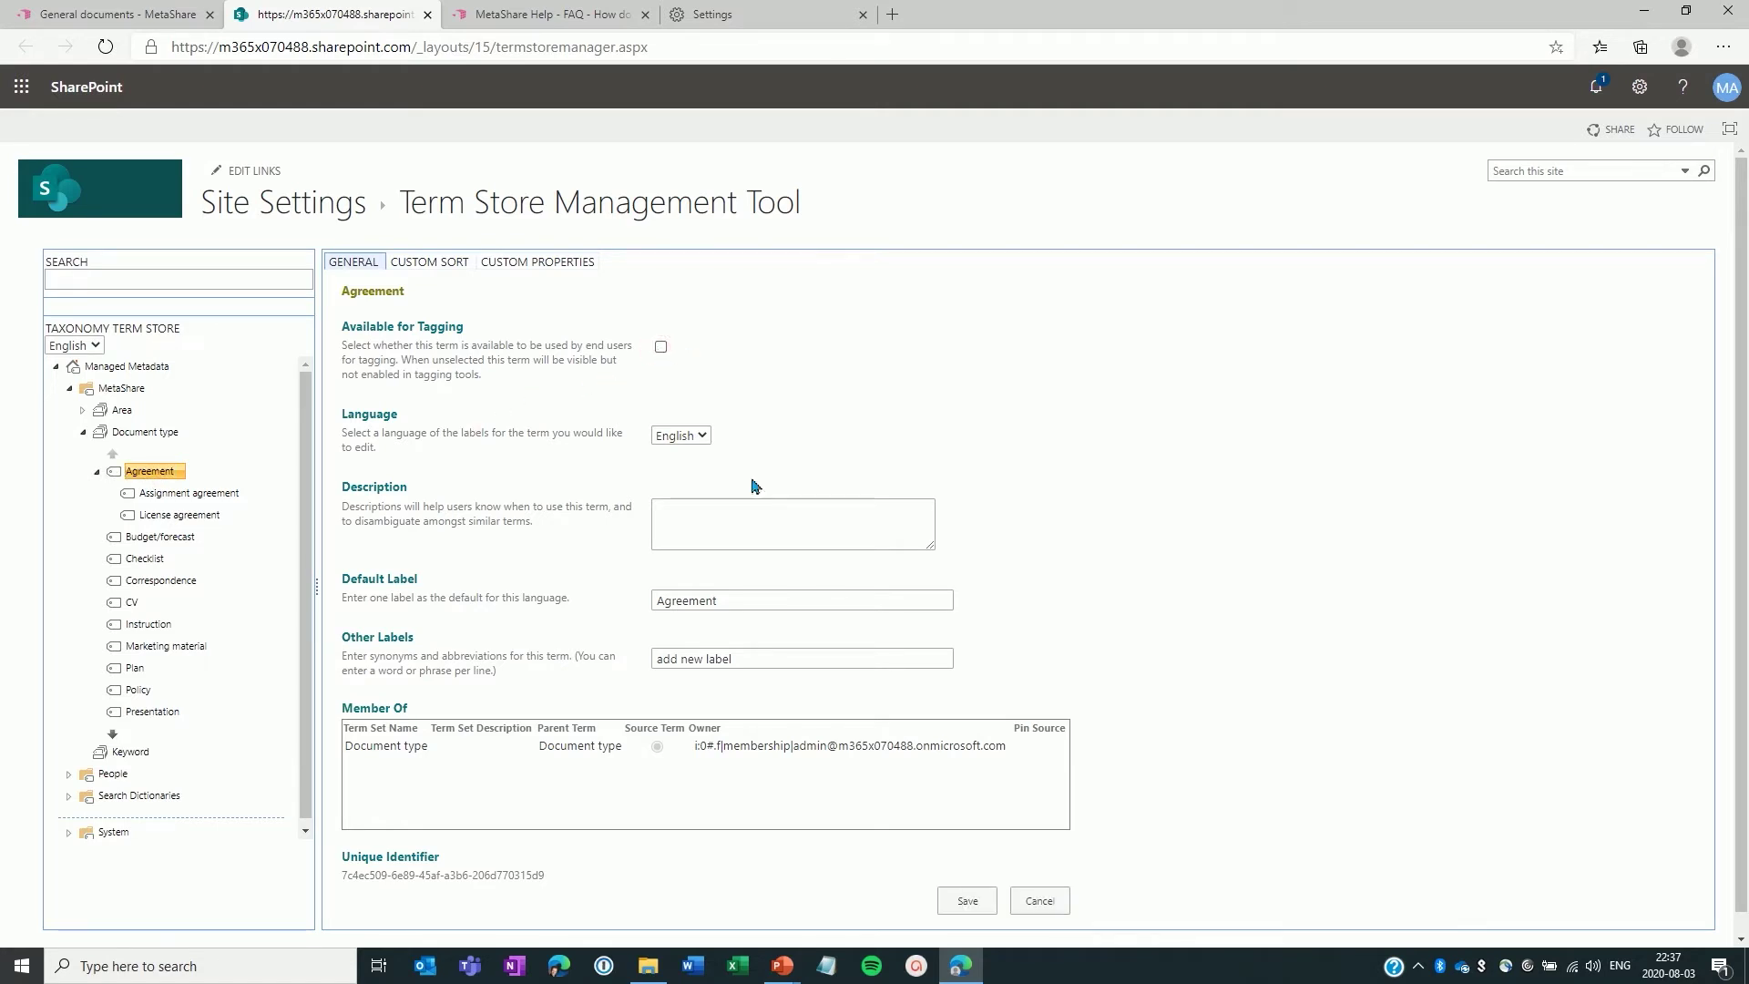
left_click(964, 901)
- Add and save the Swedish default label Avtal for the Agreement term, and compare its Swedish and English labels
left_click(703, 440)
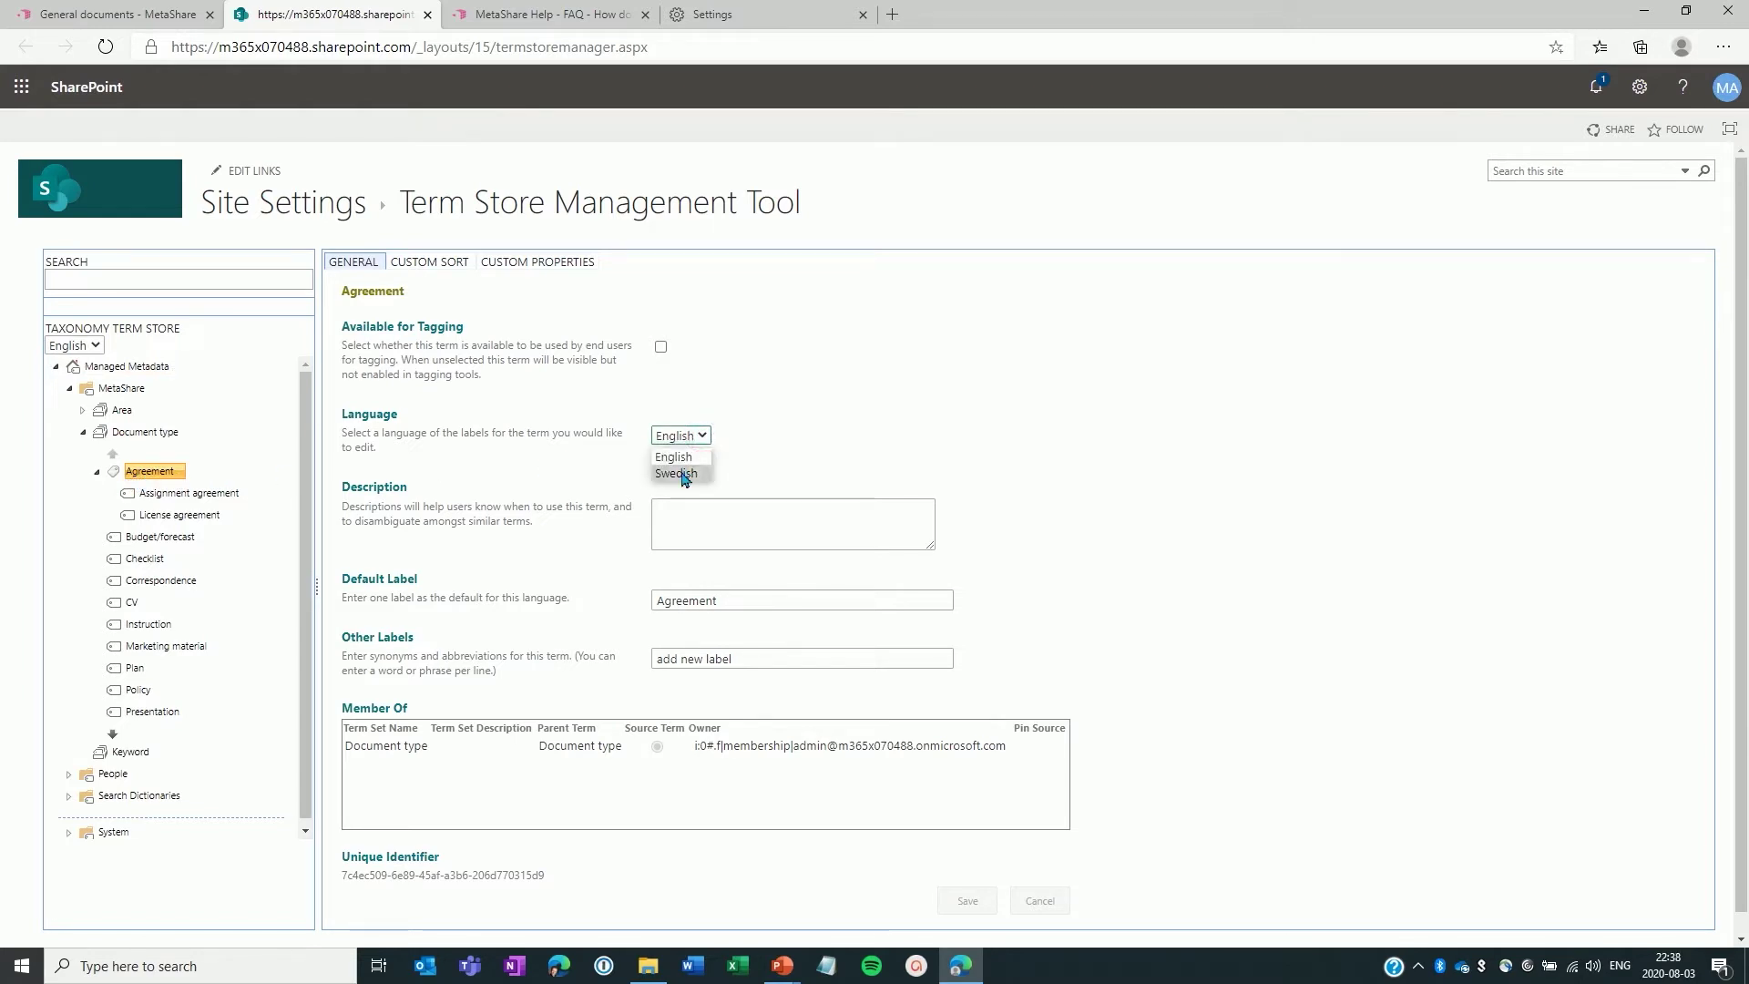
left_click(684, 473)
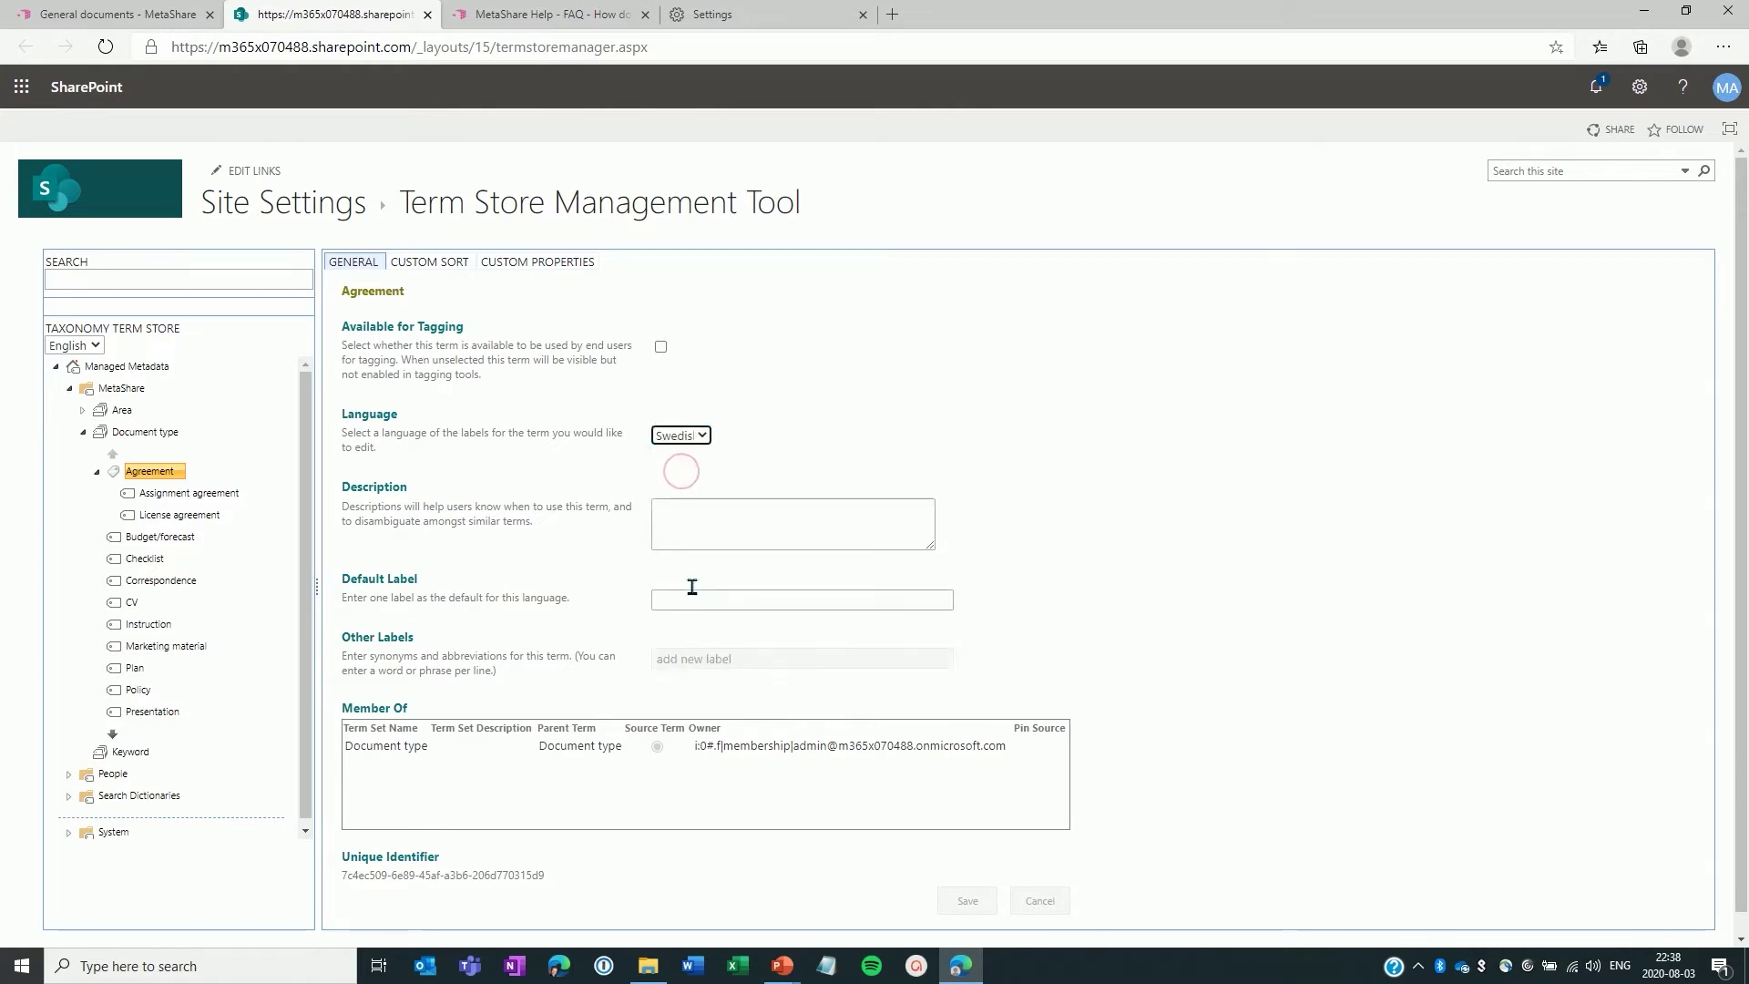
left_click(698, 597)
type("Avtal")
left_click(967, 902)
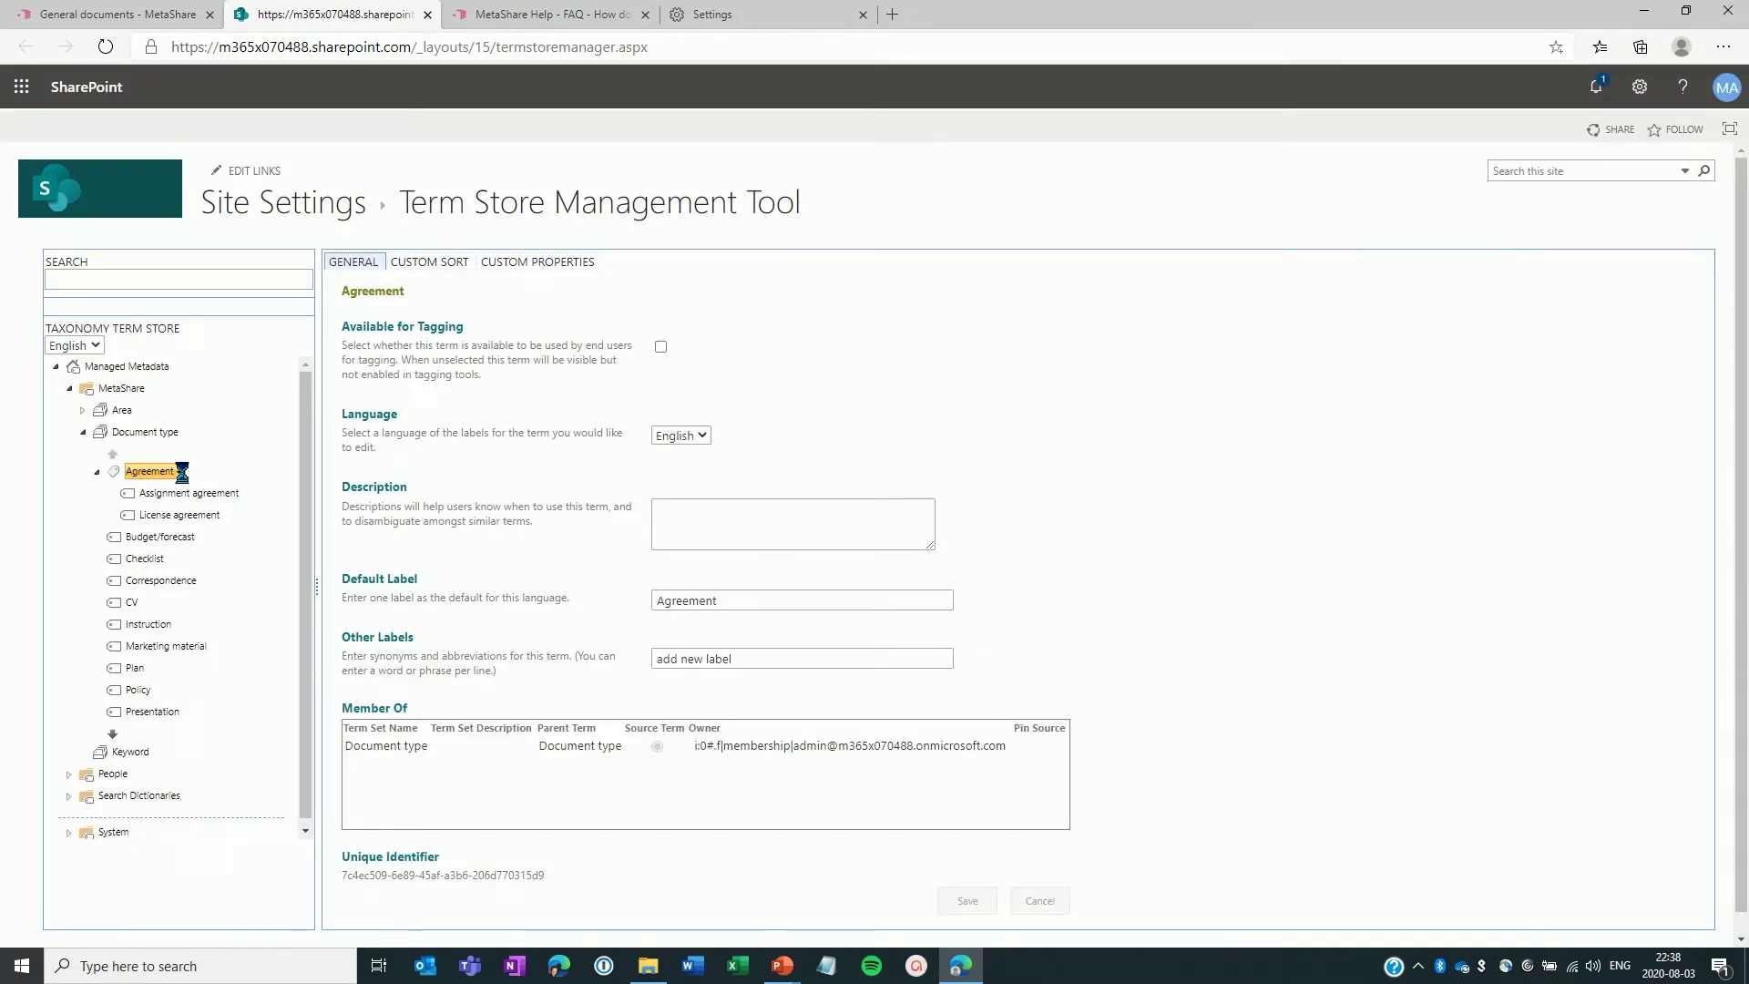
left_click(703, 438)
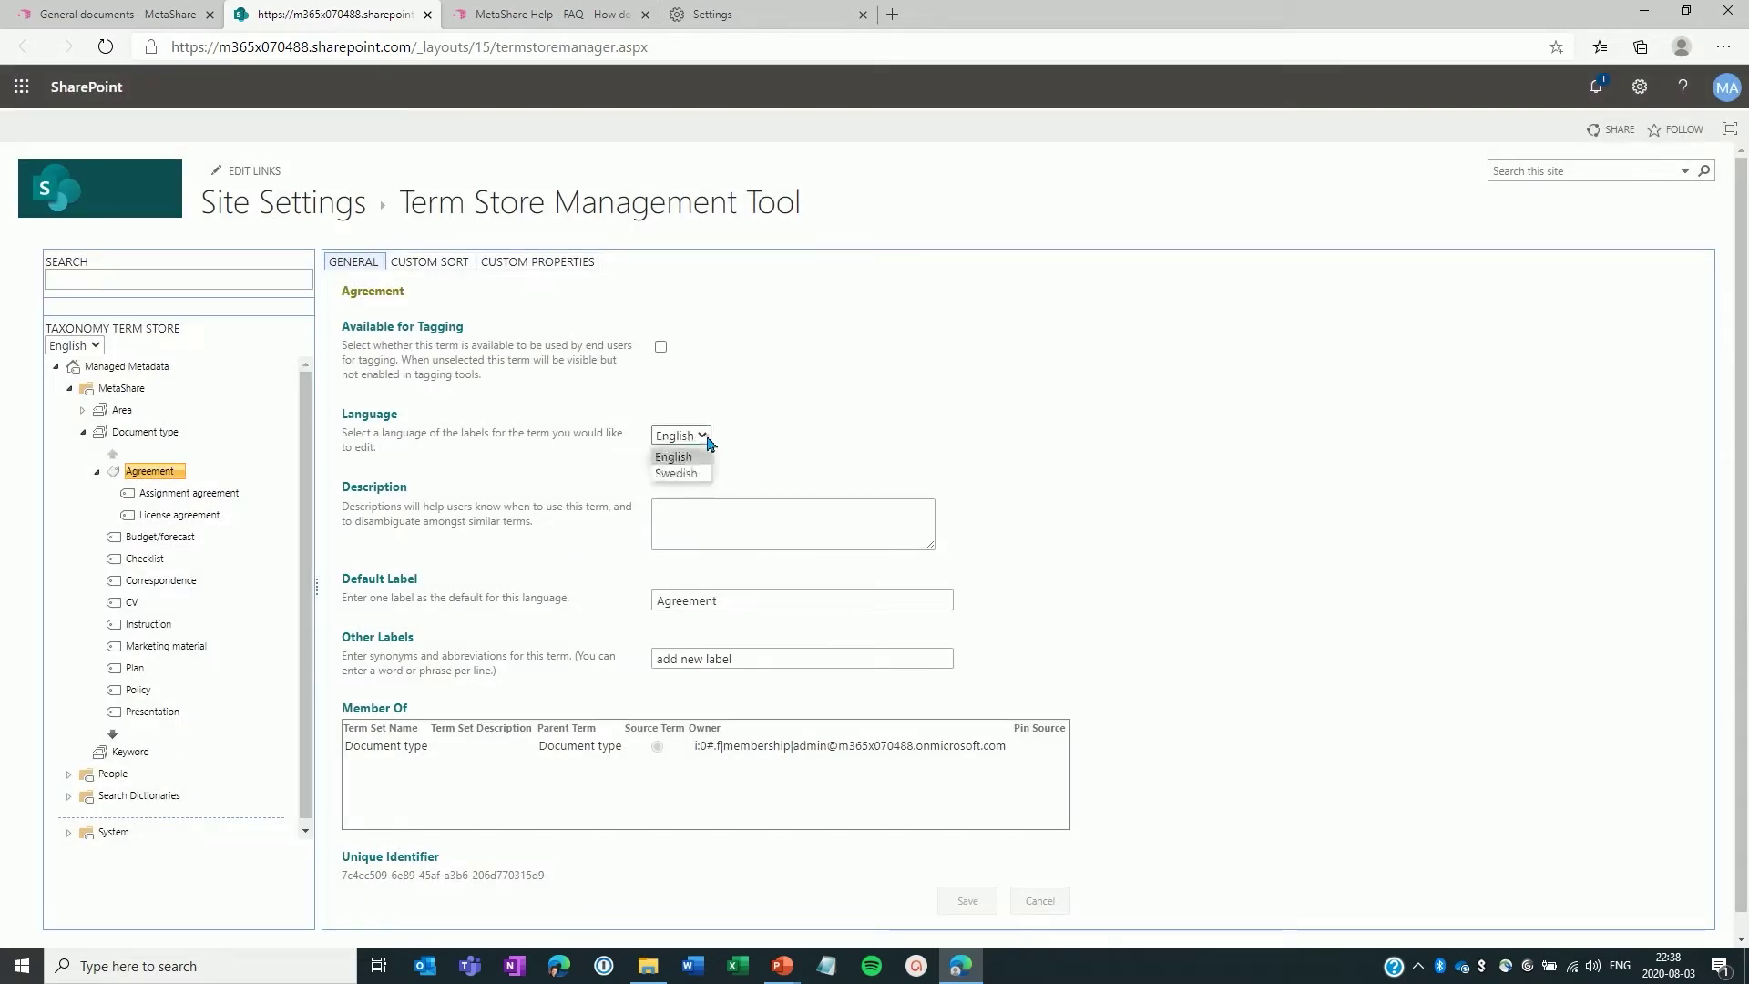
left_click(697, 472)
left_click(703, 437)
left_click(699, 457)
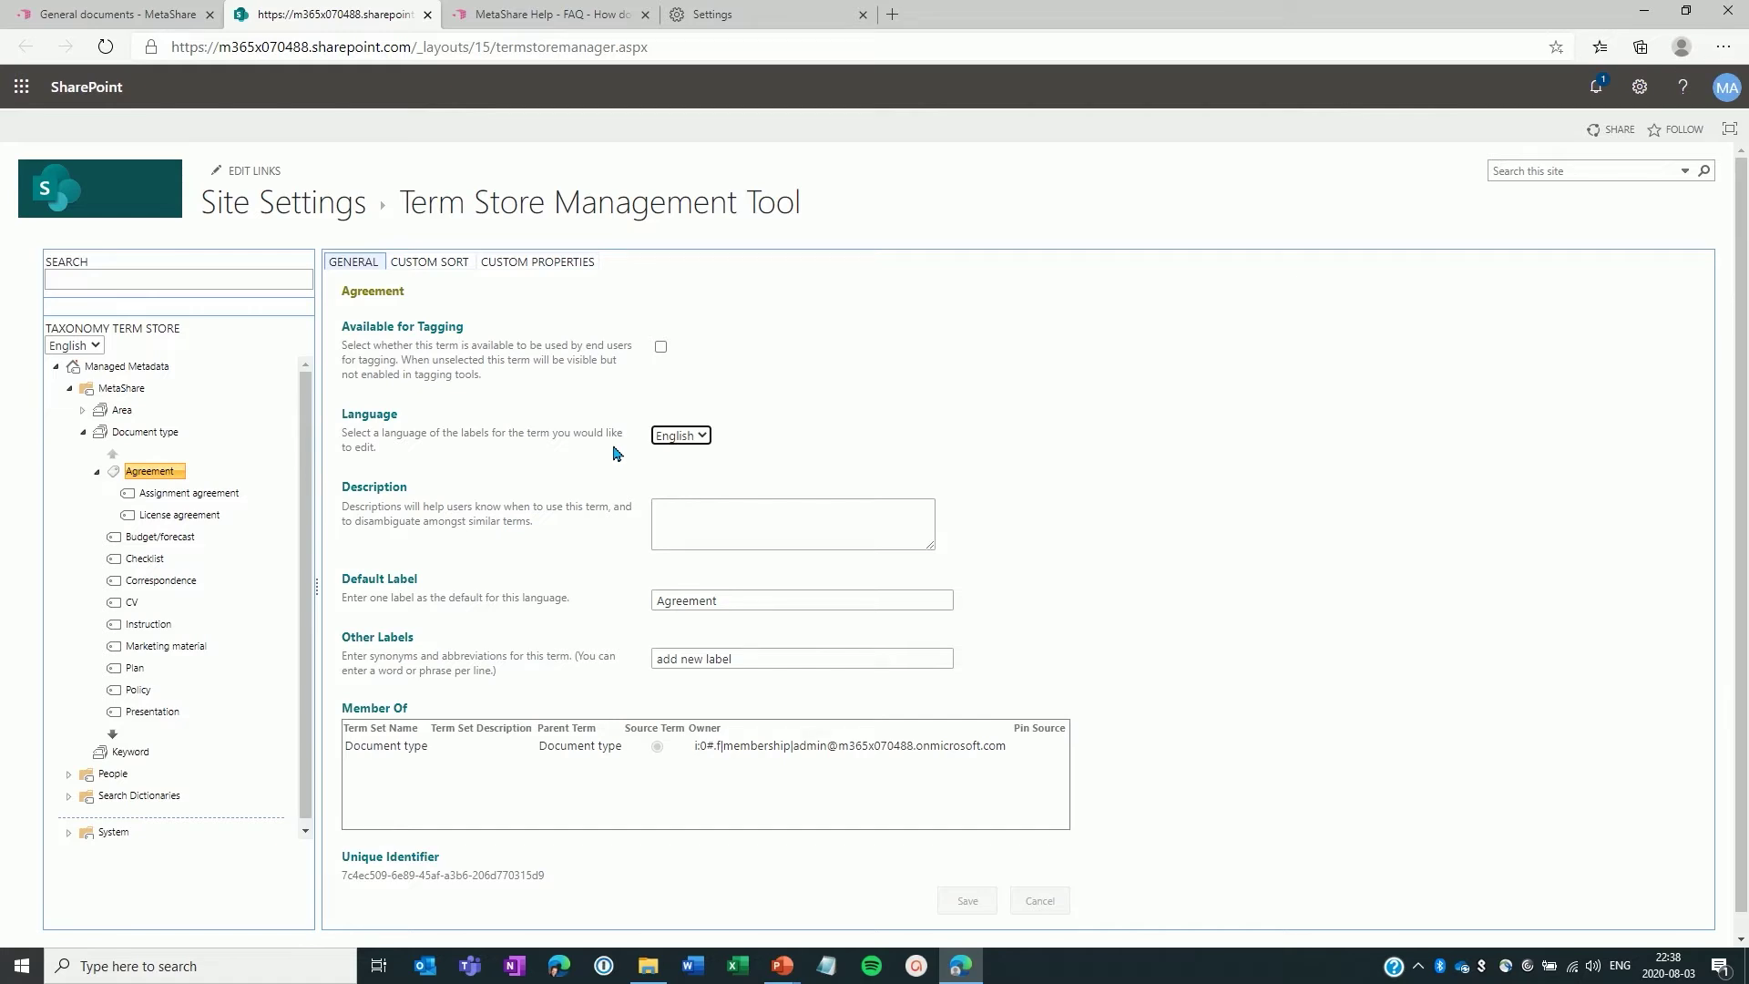
- Create a new term named Employment agreement directly under the Document type term set
left_click(187, 434)
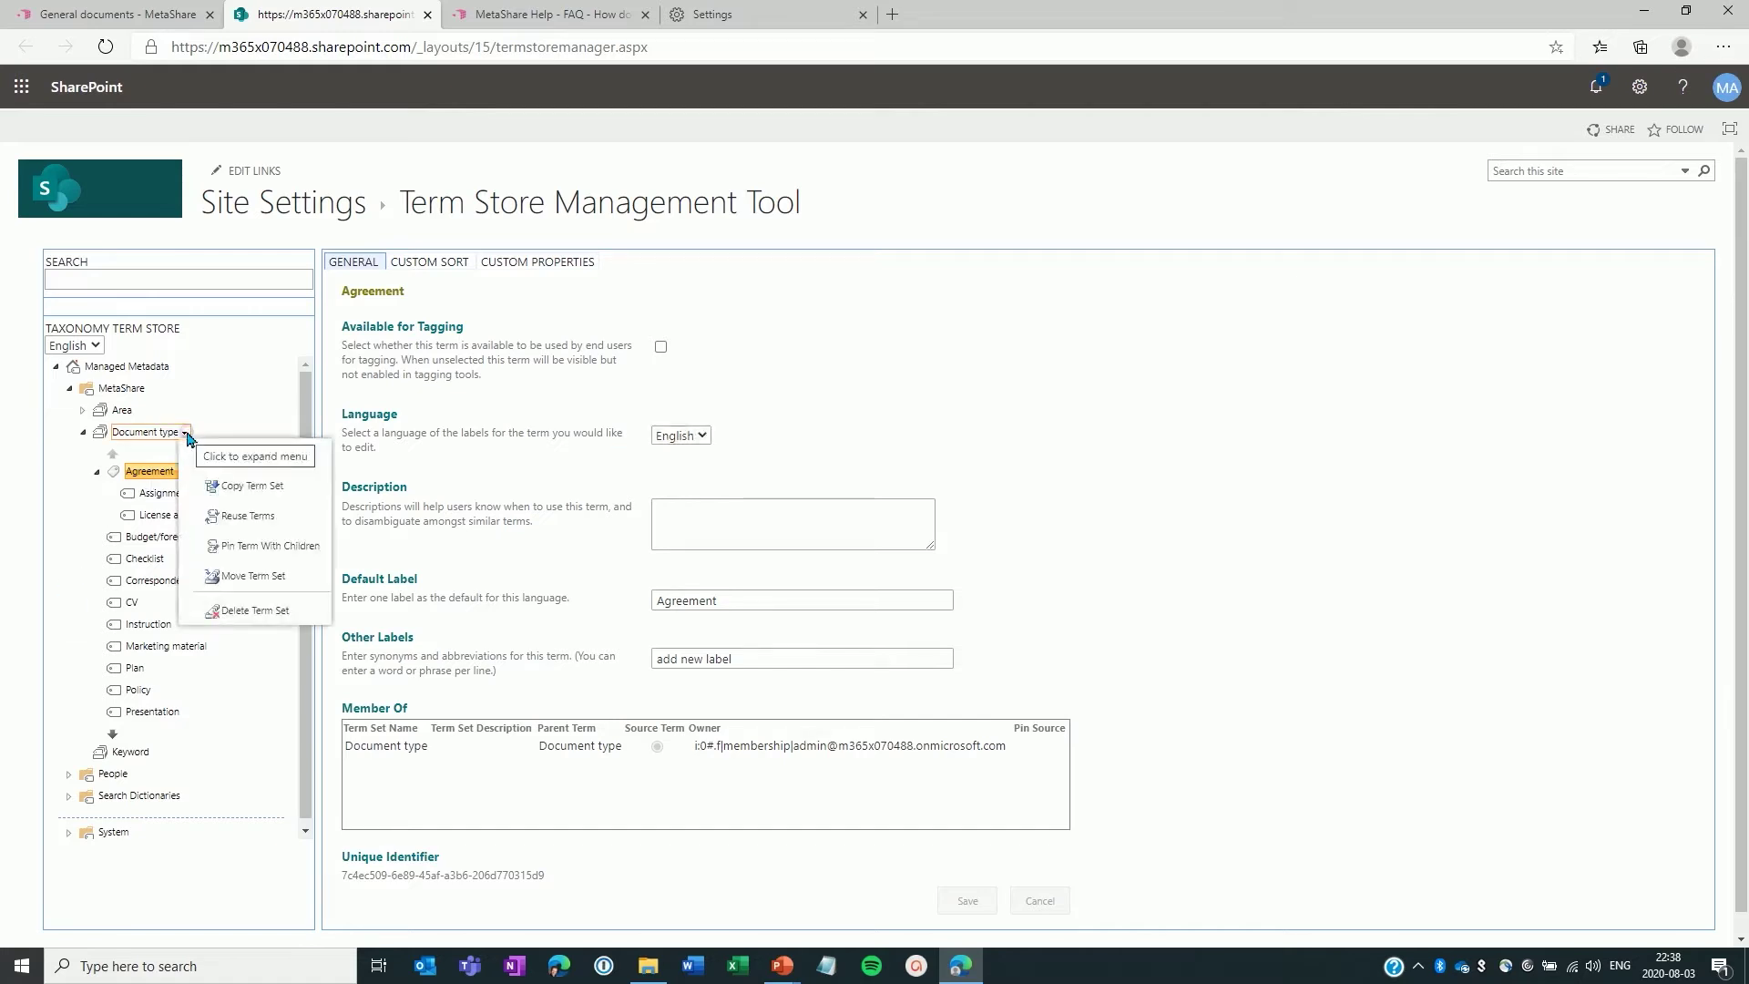
left_click(215, 455)
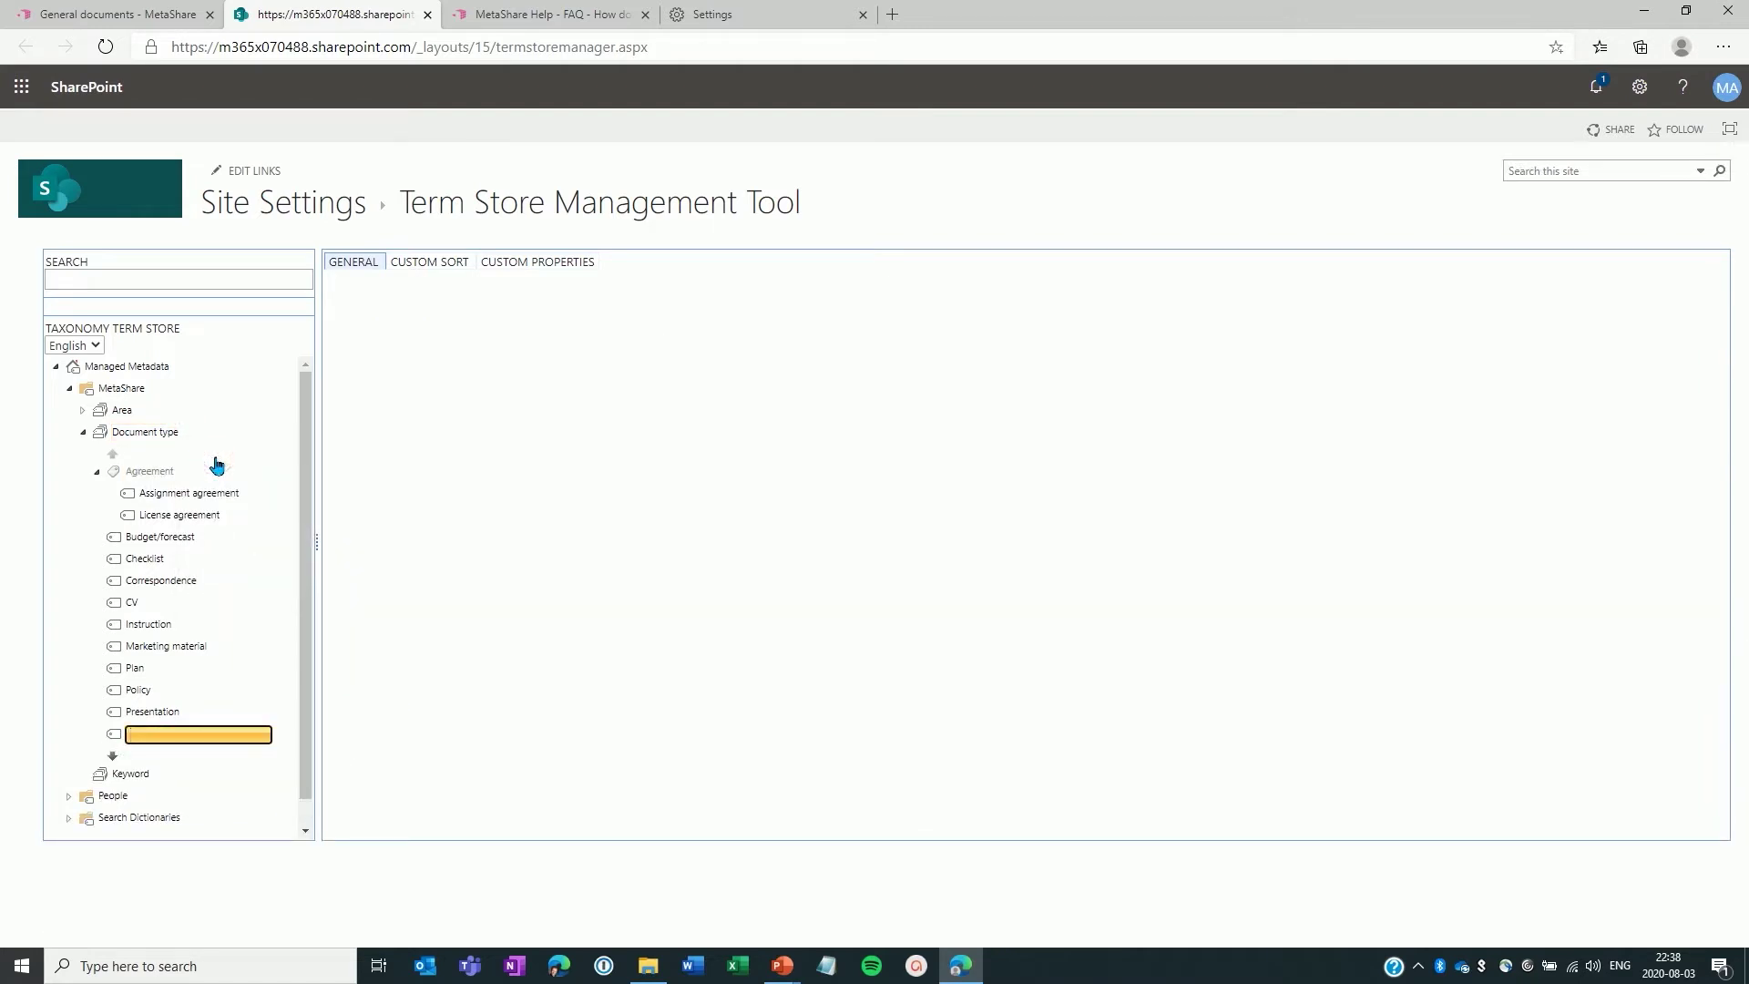
type("Employ7ment agreement")
key("Return")
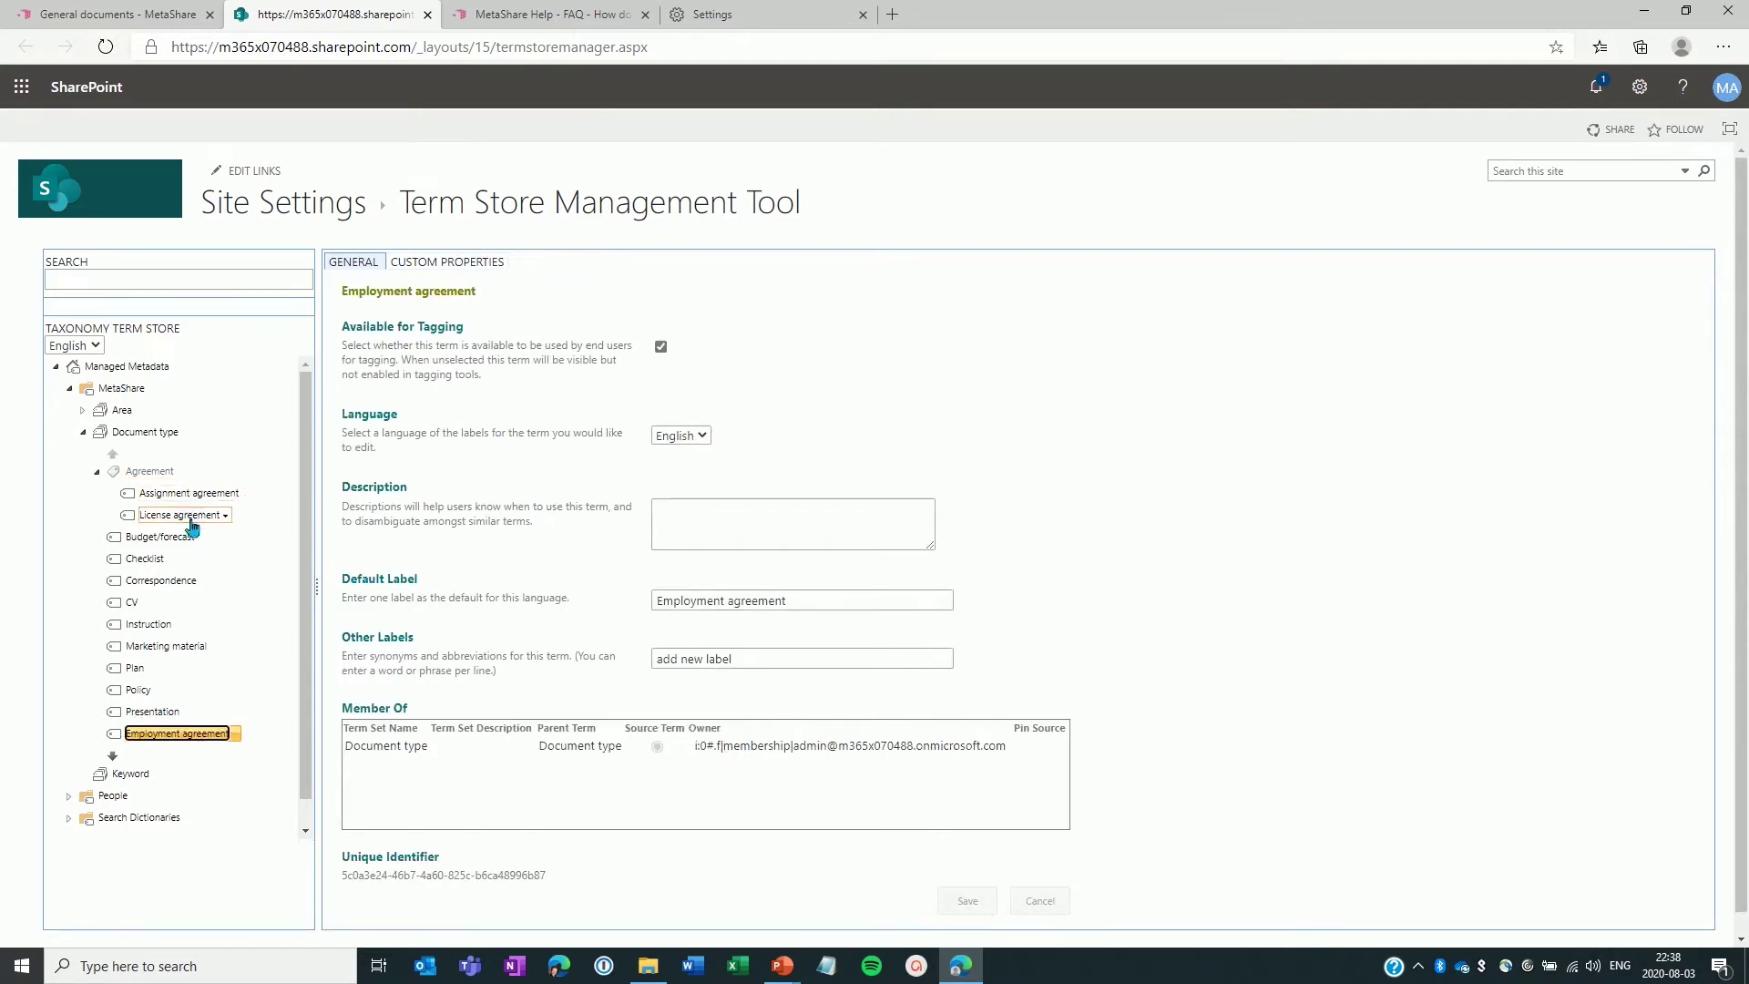
- Move the Employment agreement term under the Agreement term and check Agreement's child terms
left_click(234, 736)
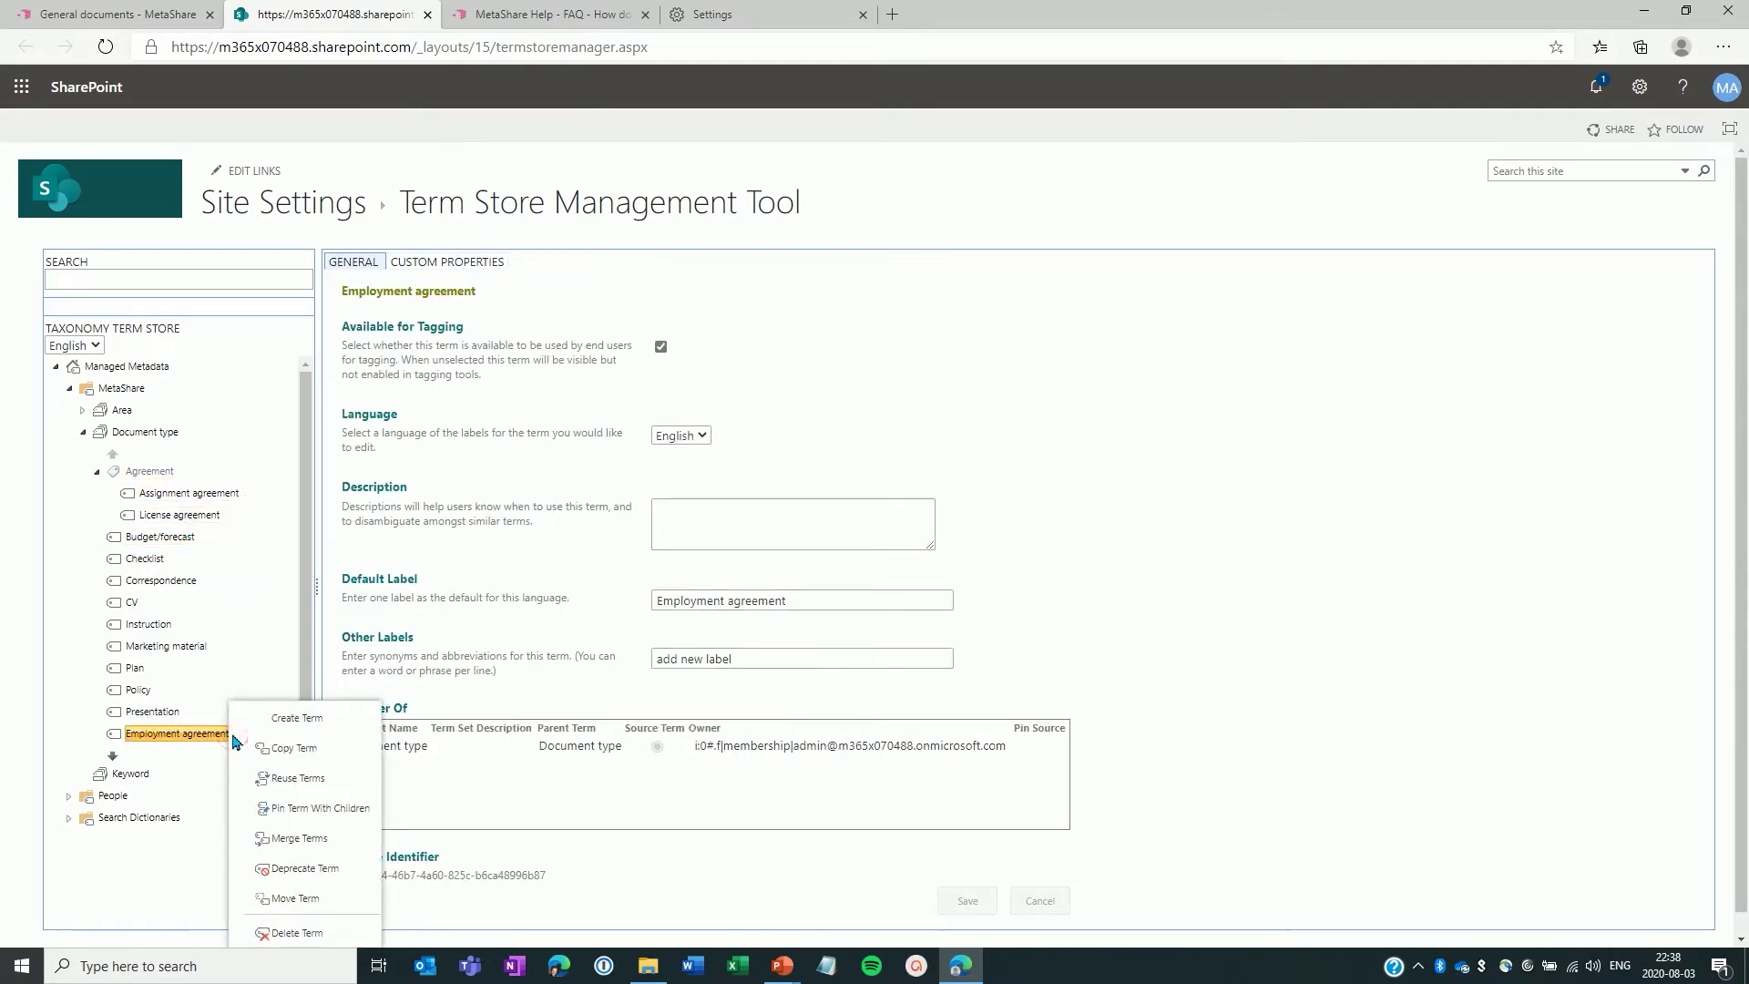
left_click(290, 898)
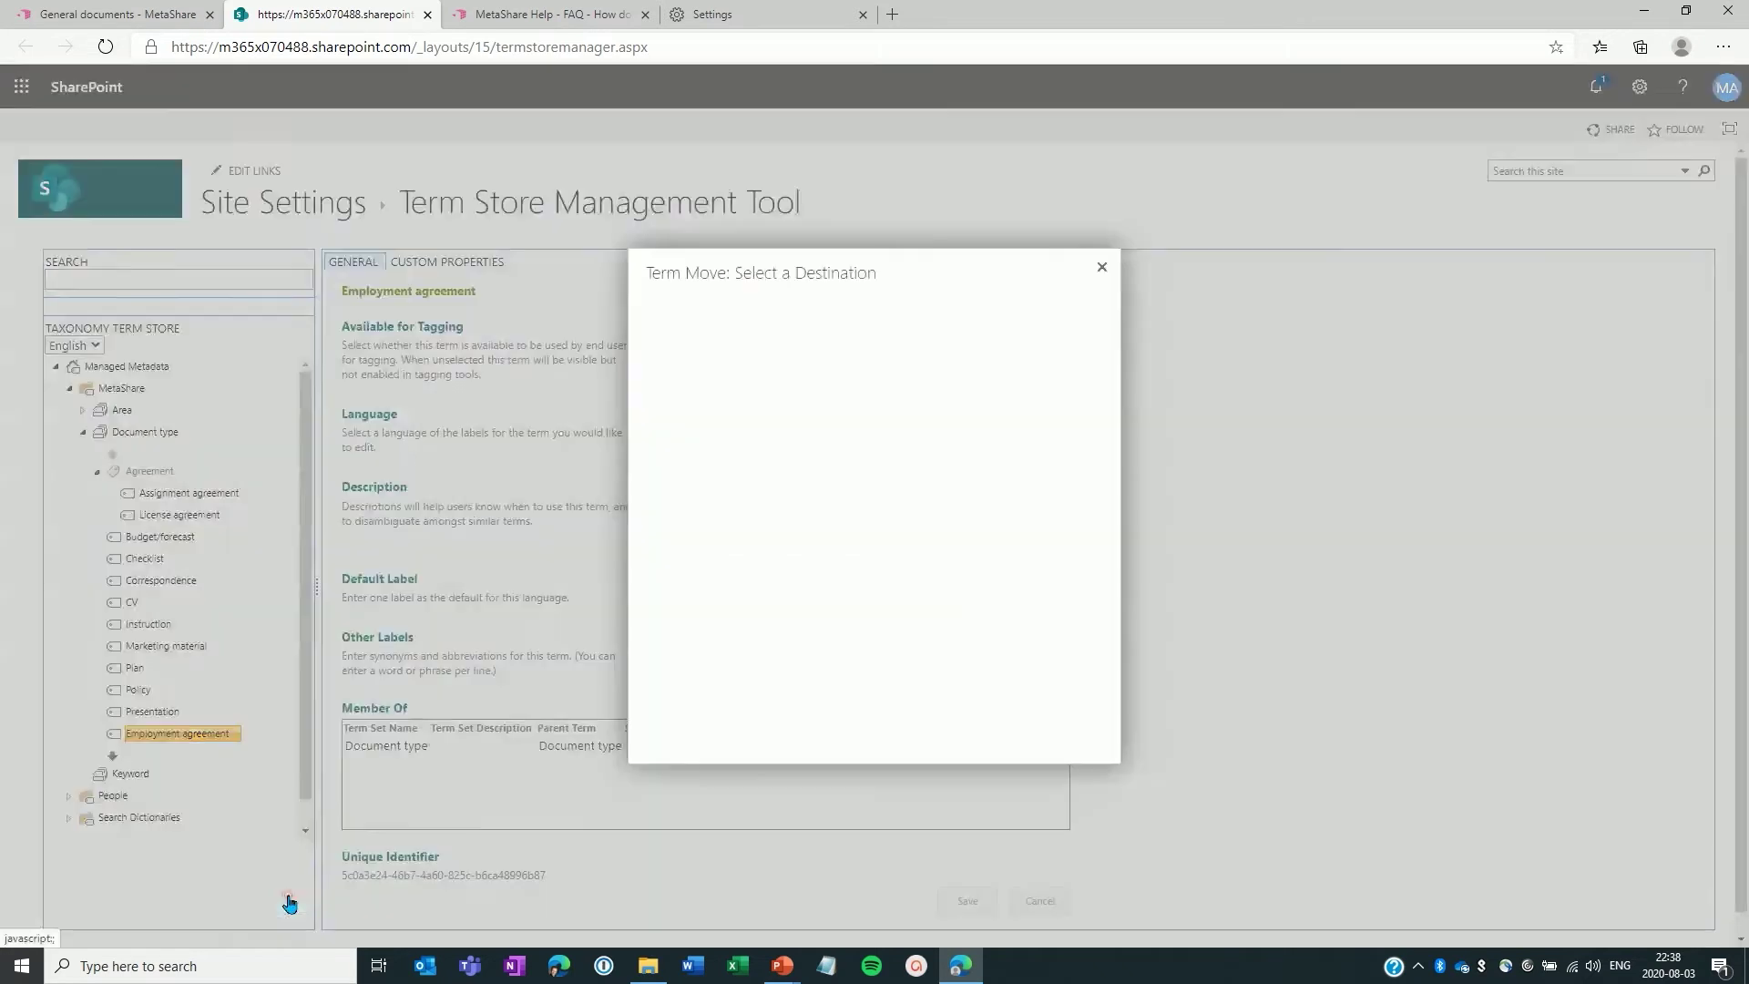
left_click(690, 571)
left_click_drag(1086, 506, 1085, 547)
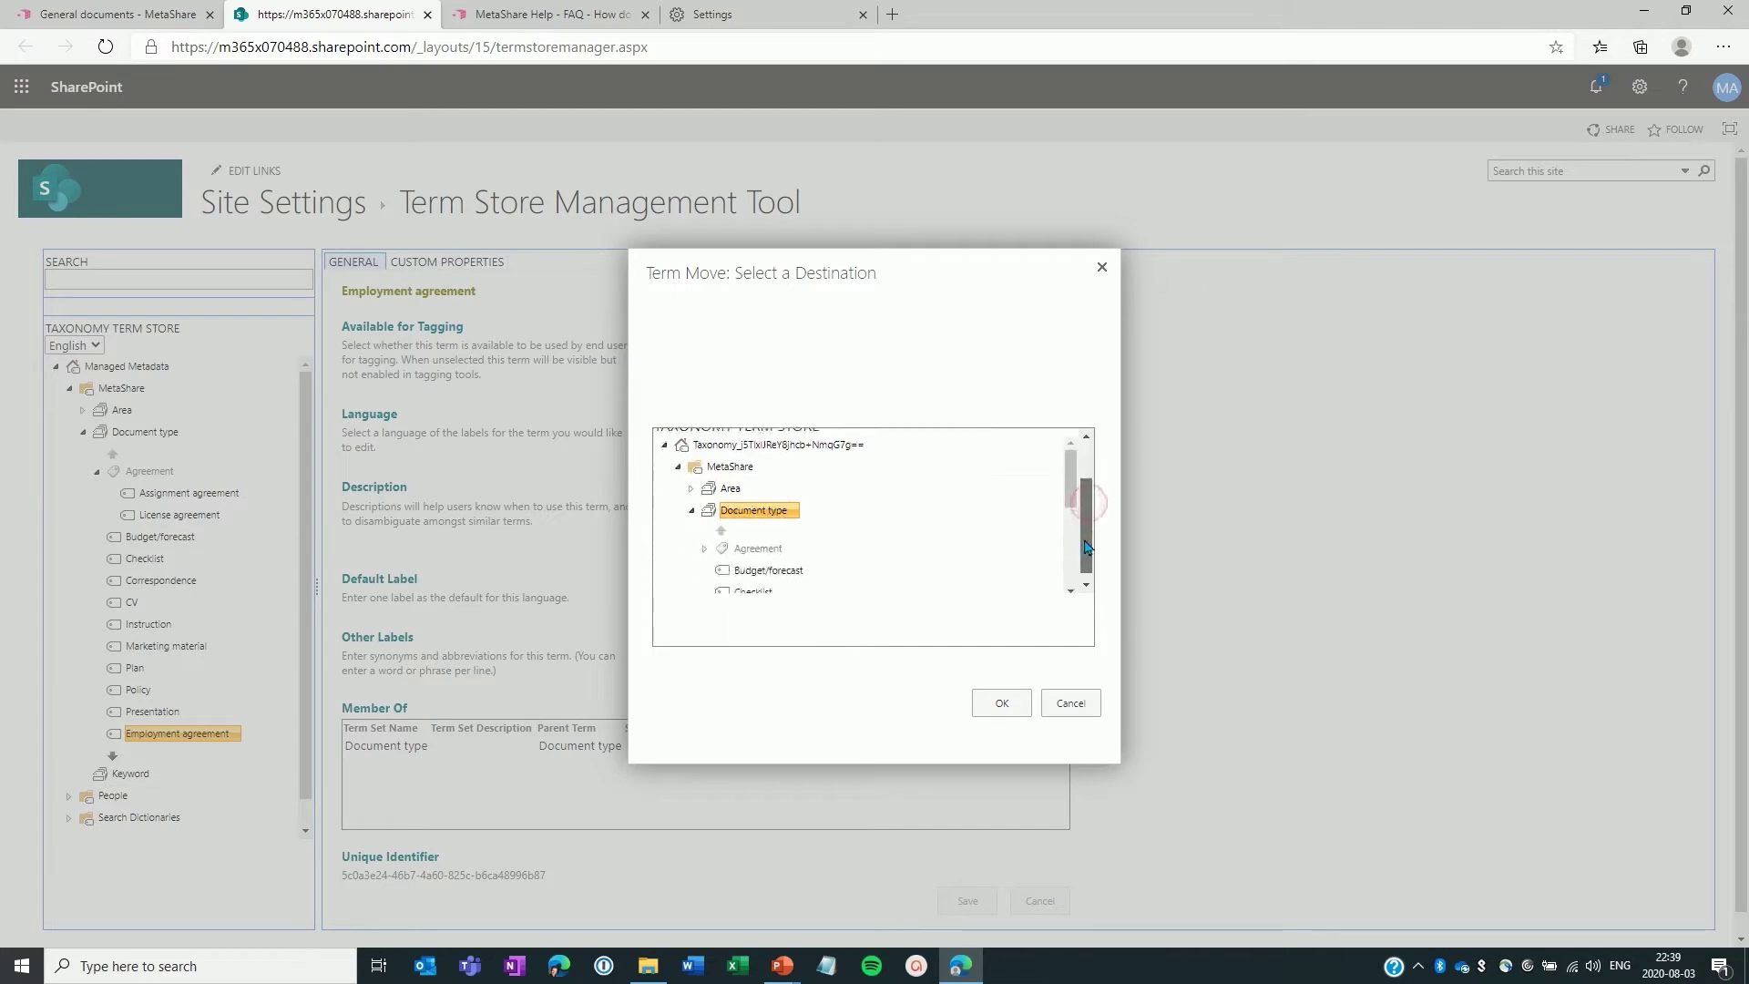
left_click(752, 549)
left_click(999, 702)
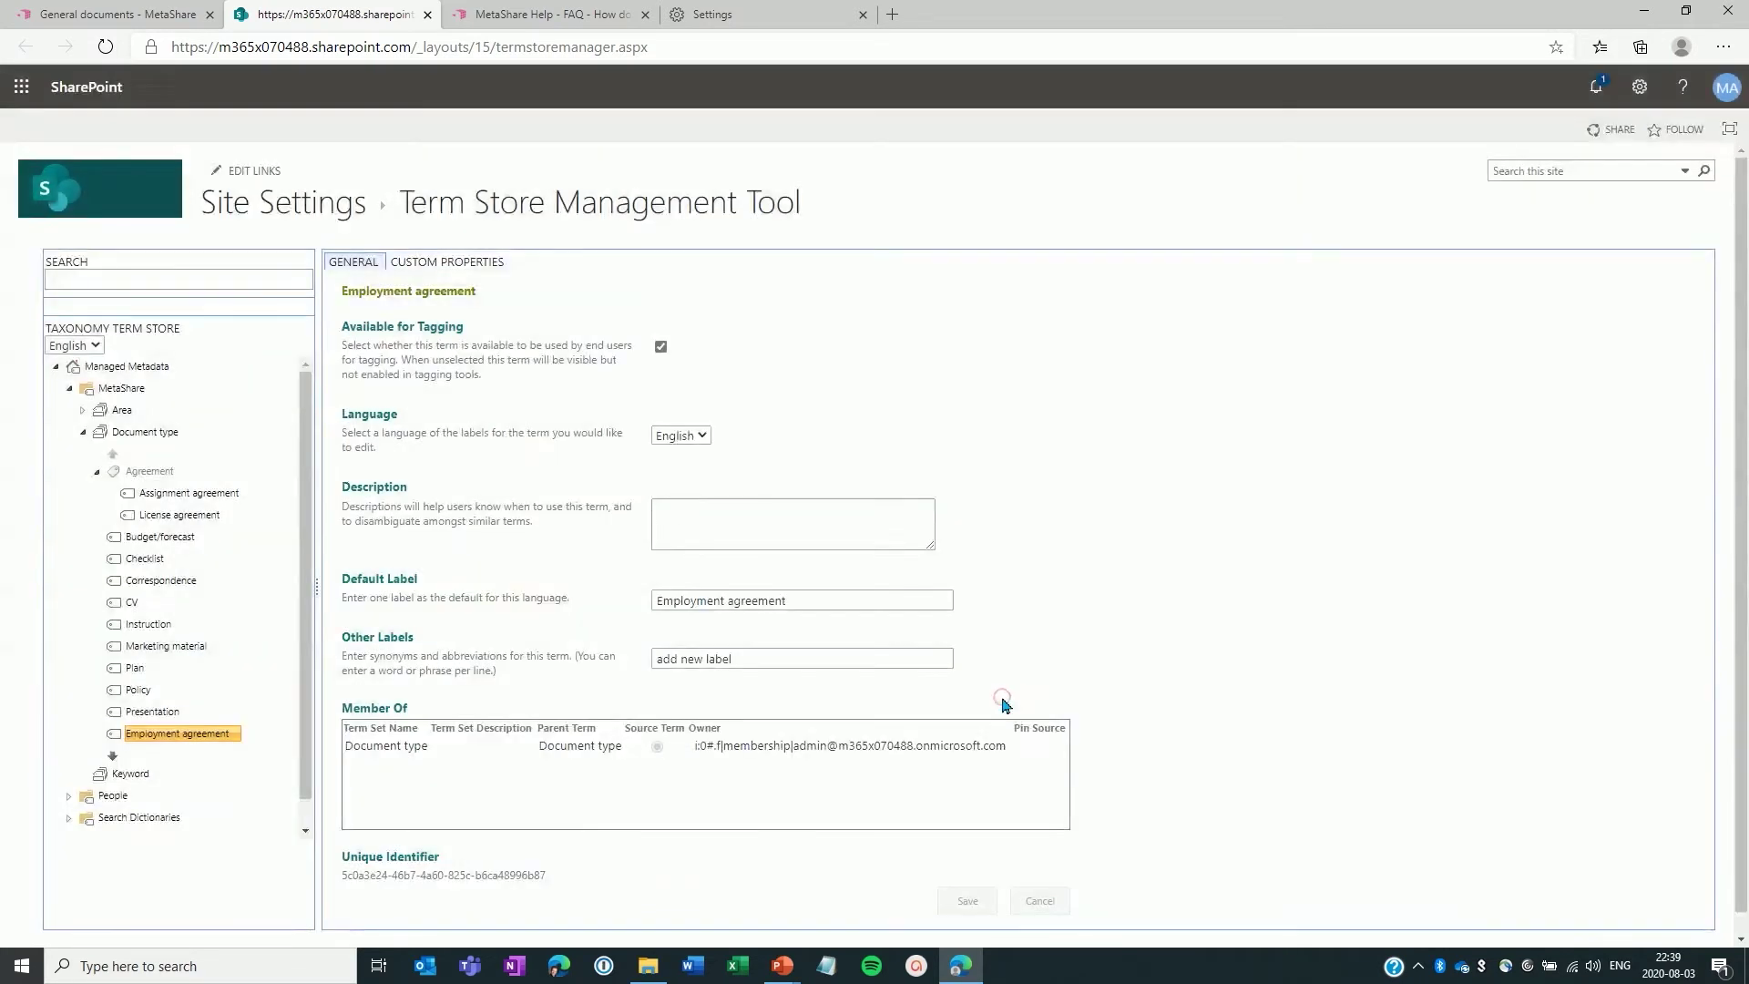
left_click(95, 472)
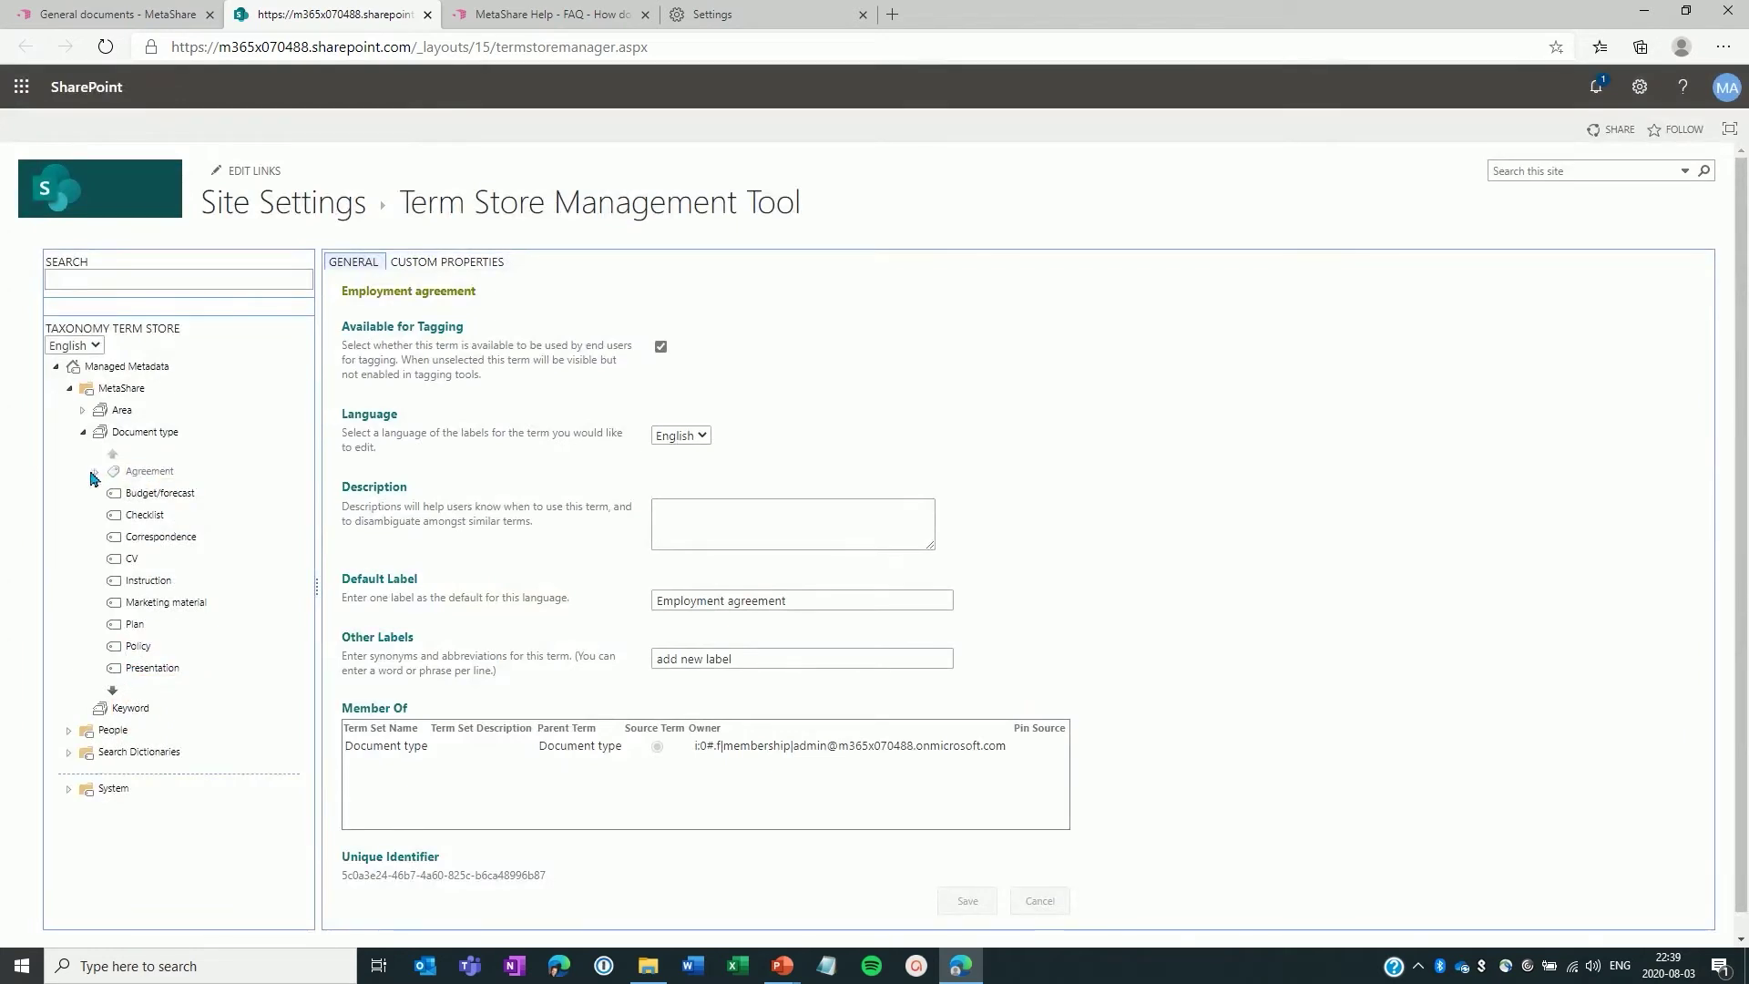
mouse_move(144, 480)
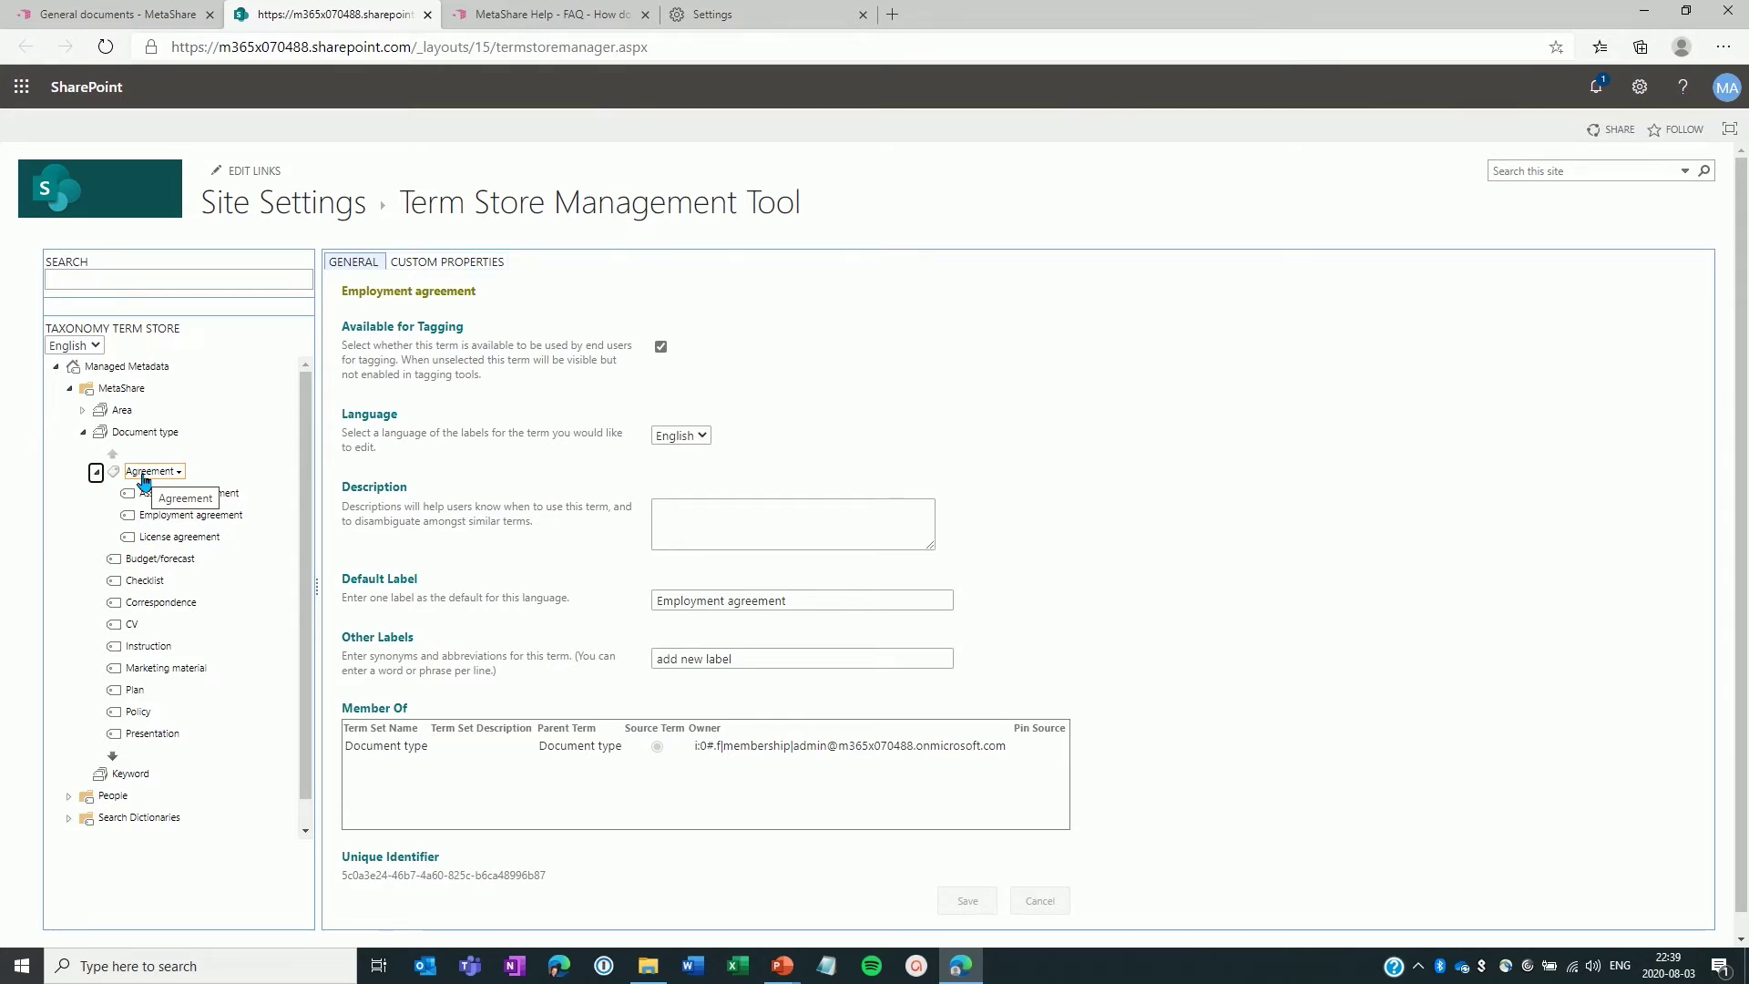
left_click(96, 472)
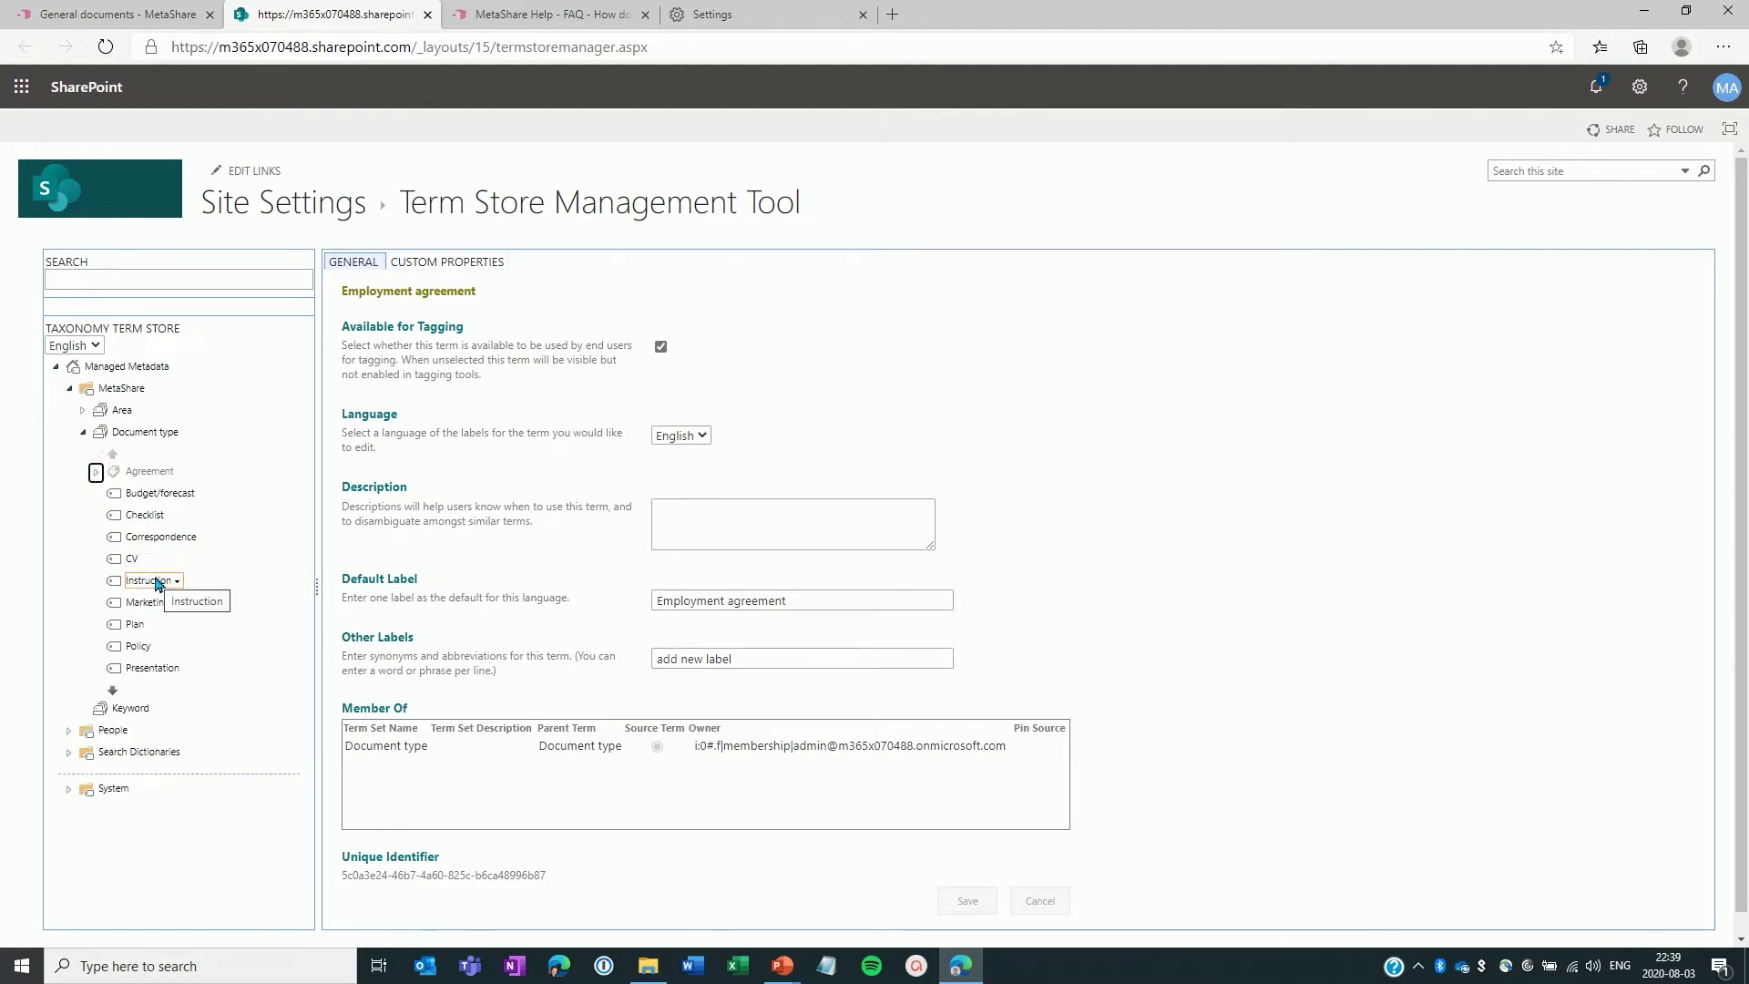
- Merge the Checklist term into the Instruction term and inspect Instruction's default and other labels
left_click(169, 518)
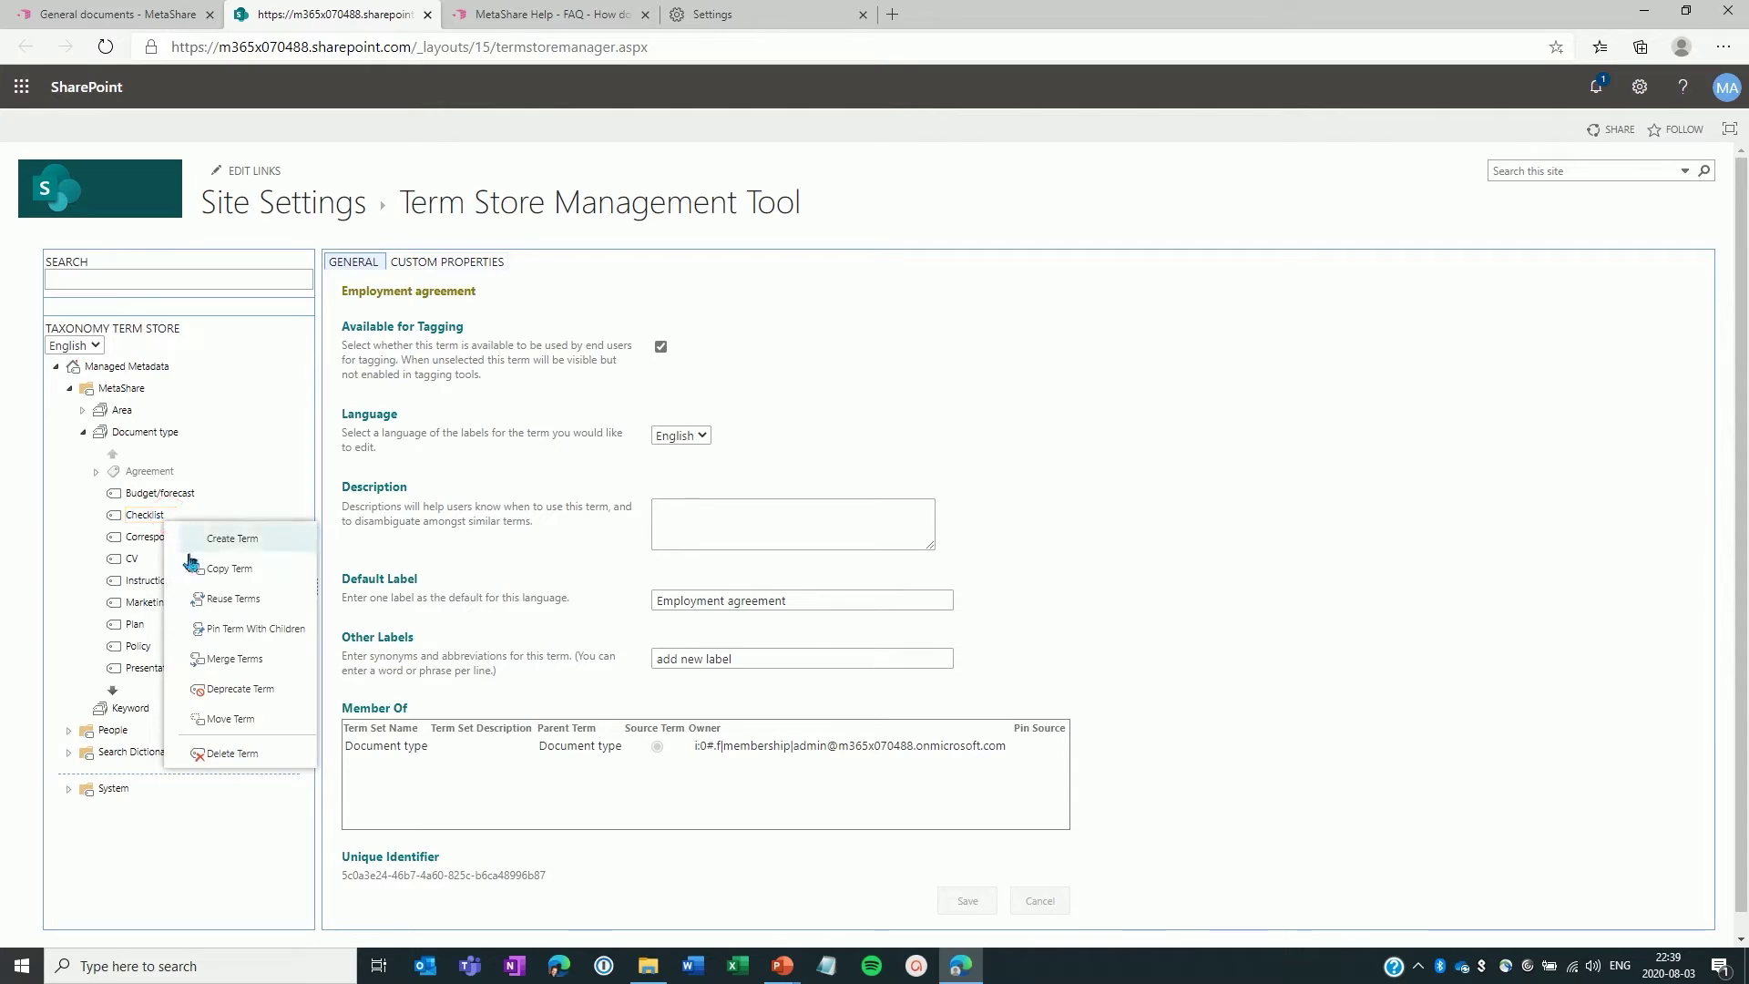
left_click(261, 666)
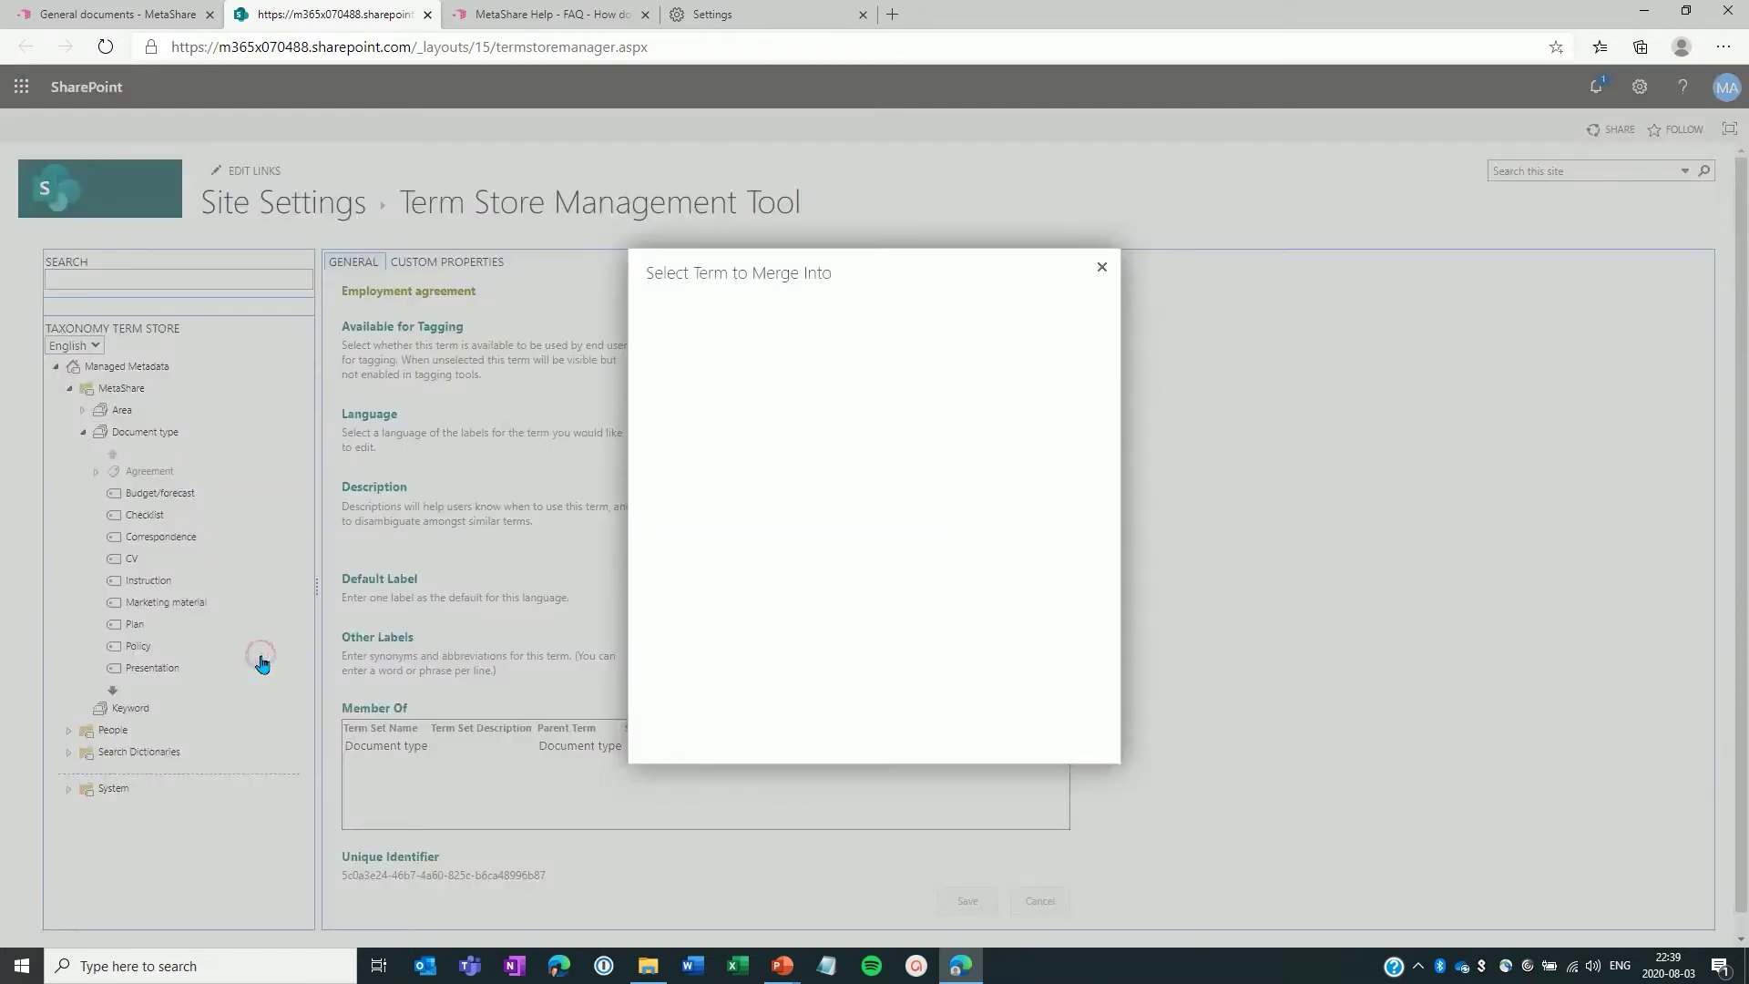
left_click(690, 573)
scroll(1061, 505, "down", 2)
scroll(1061, 505, "down", 2)
left_click(761, 539)
left_click(999, 702)
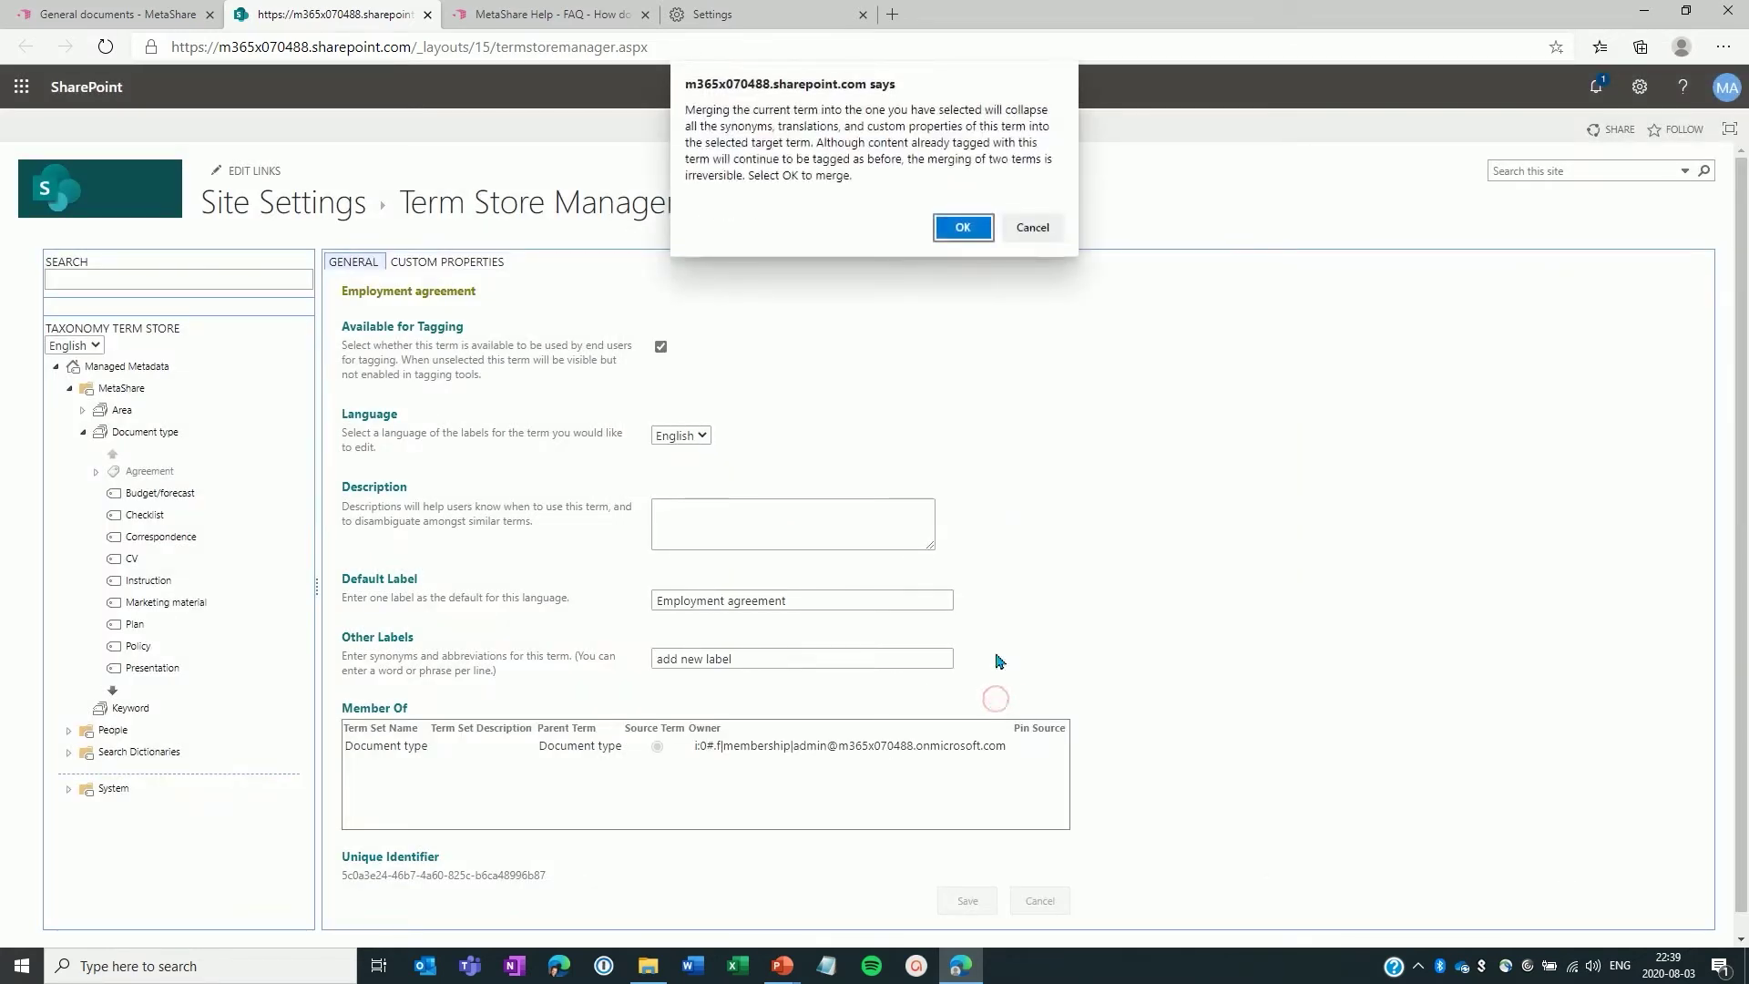
left_click(963, 227)
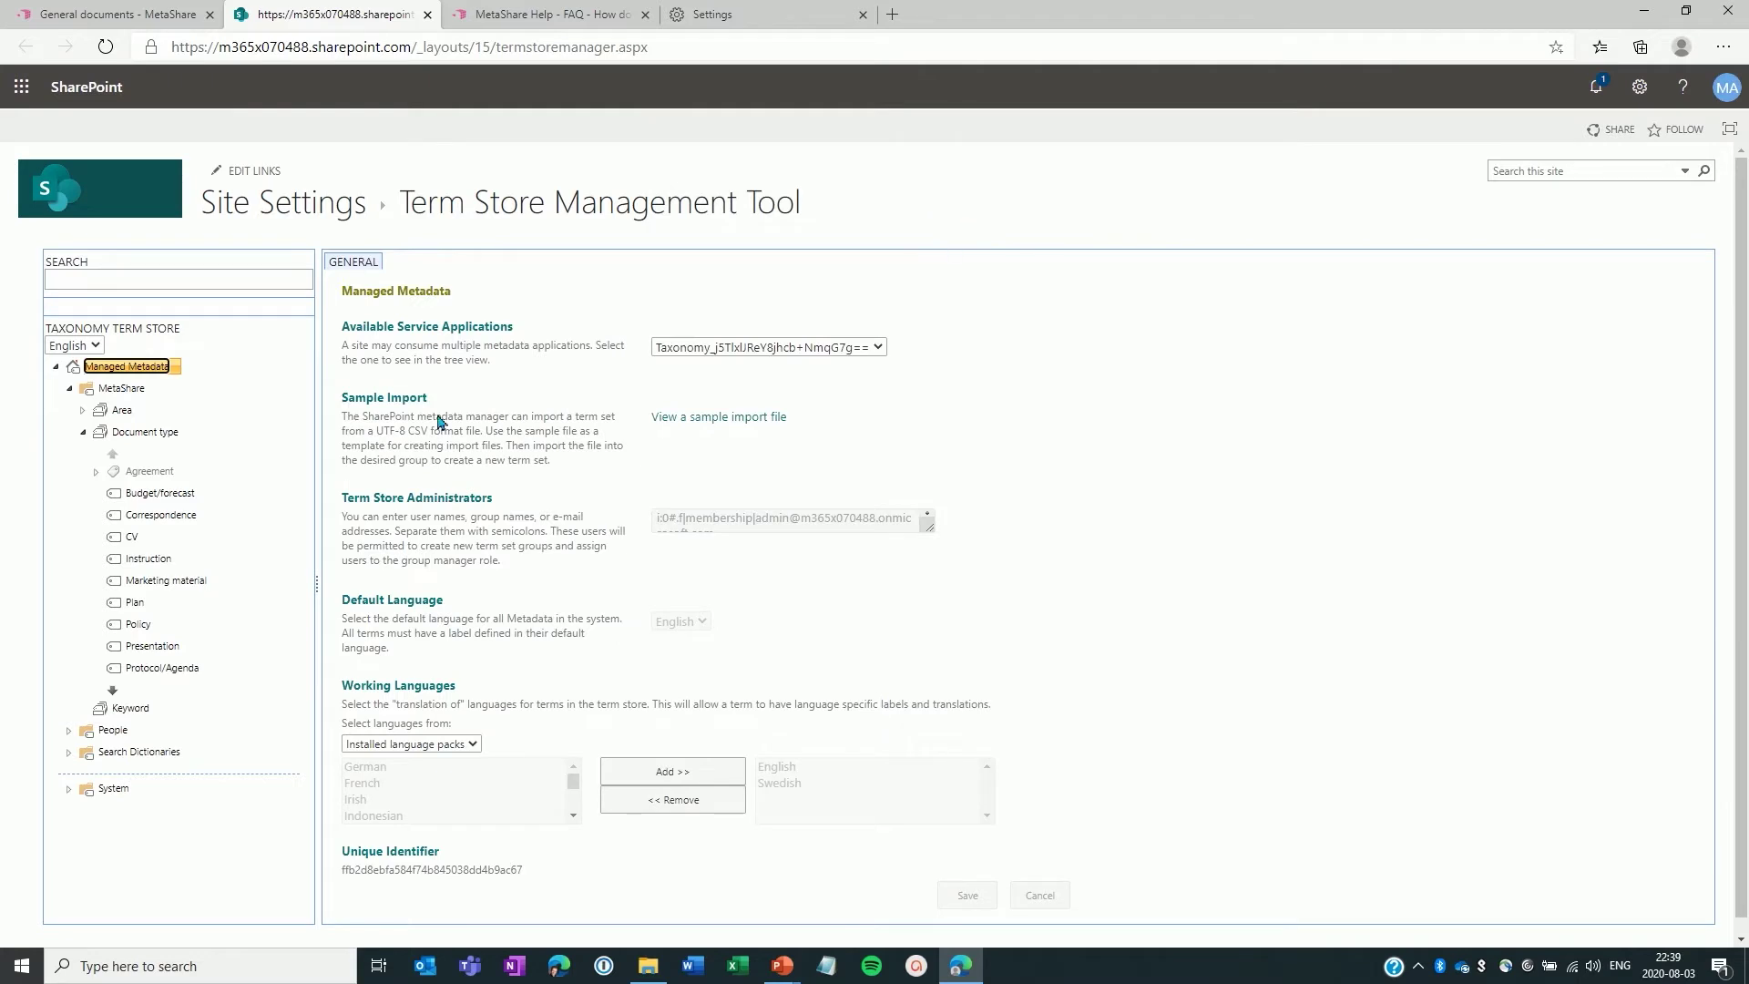
left_click(149, 565)
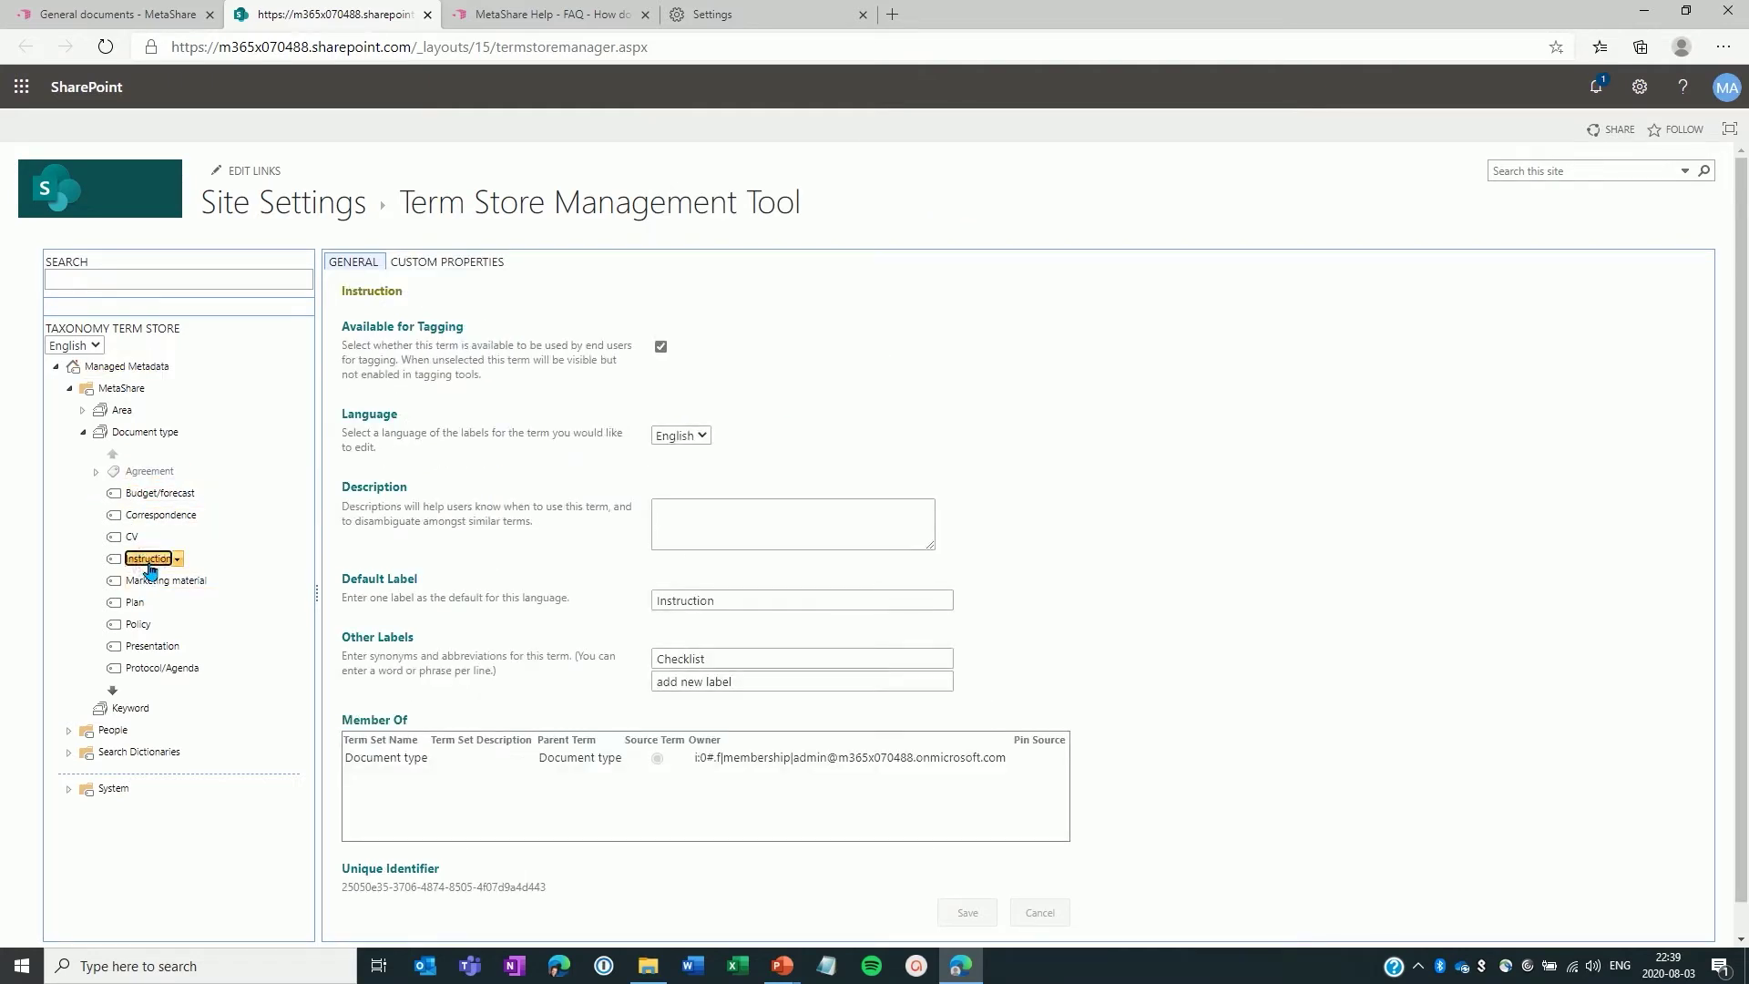
left_click_drag(722, 601, 629, 608)
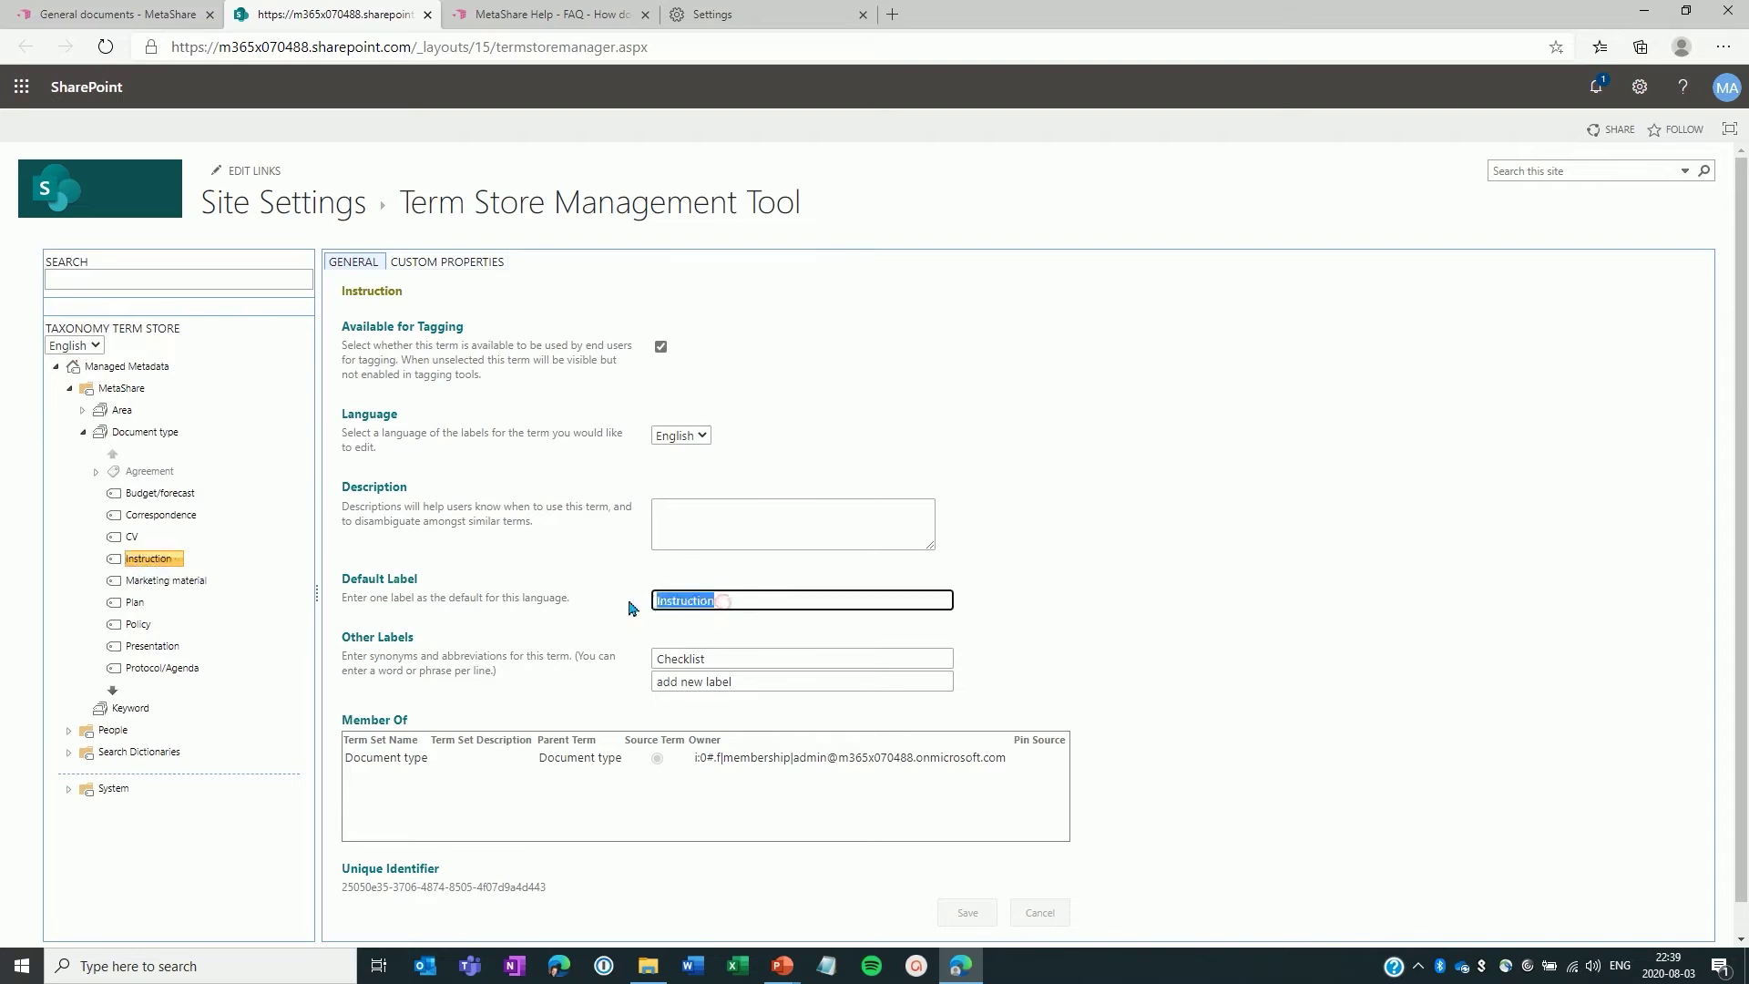
double_click(728, 660)
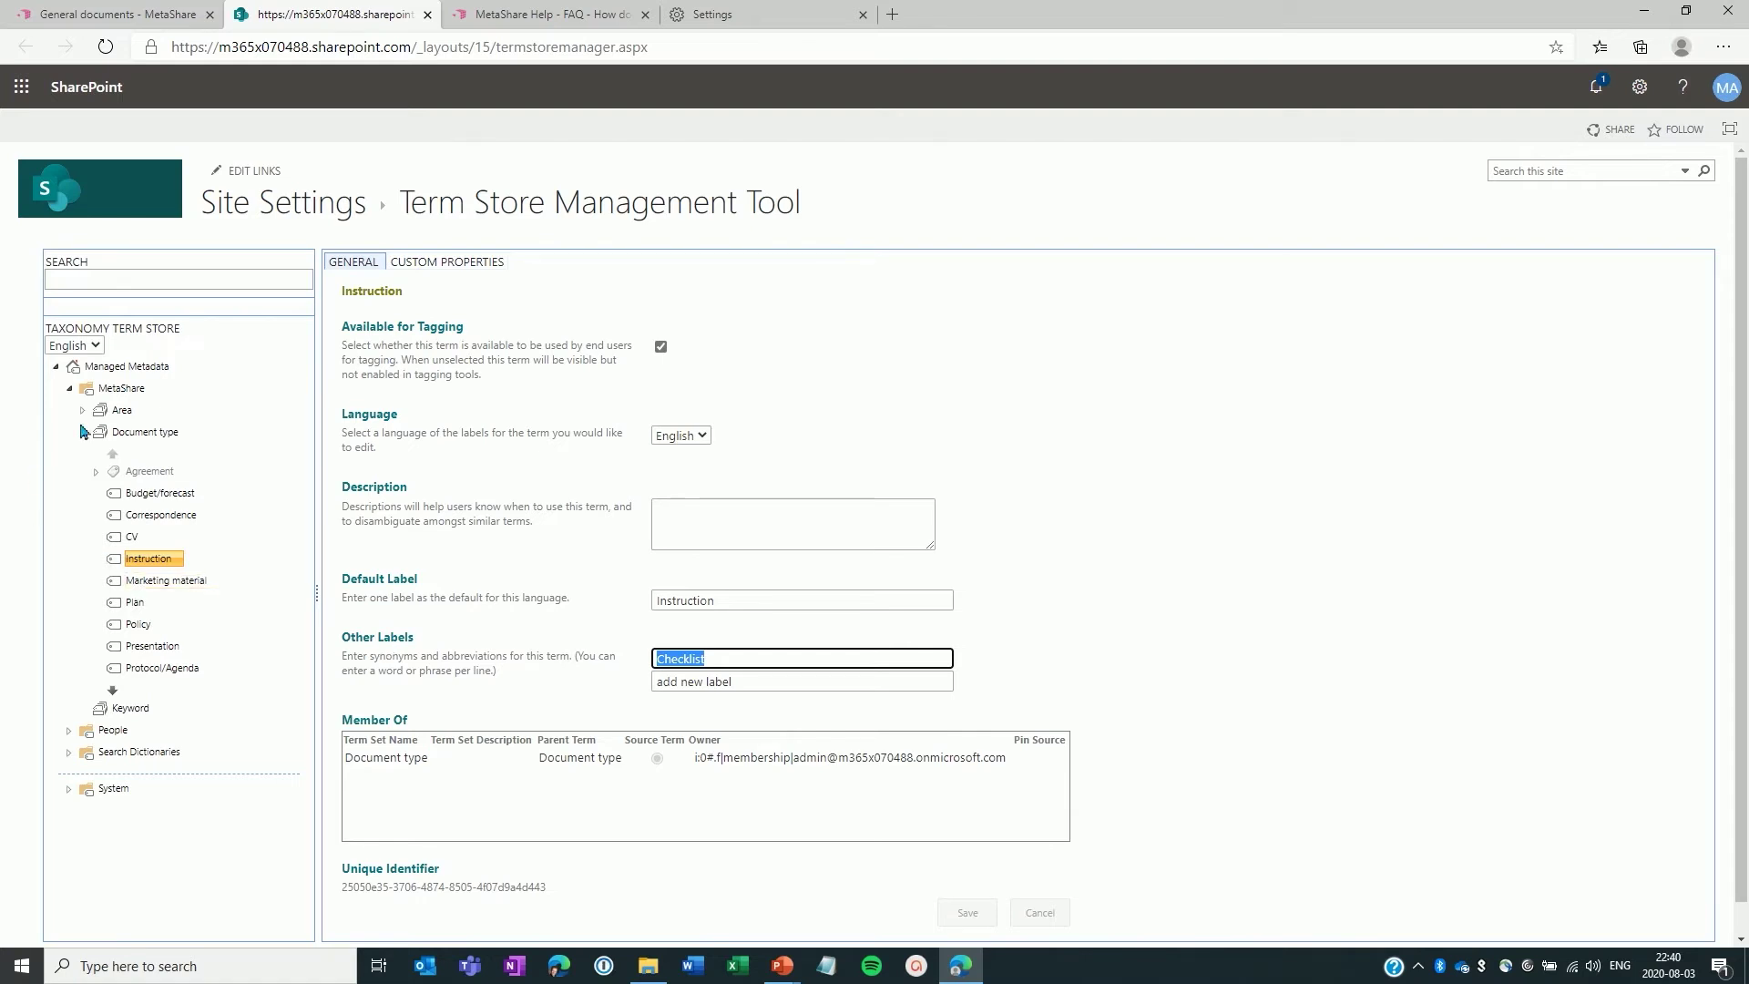
- Delete the Budget/forecast term from the Document type term set and confirm the deletion
left_click(201, 495)
left_click(248, 728)
left_click(956, 192)
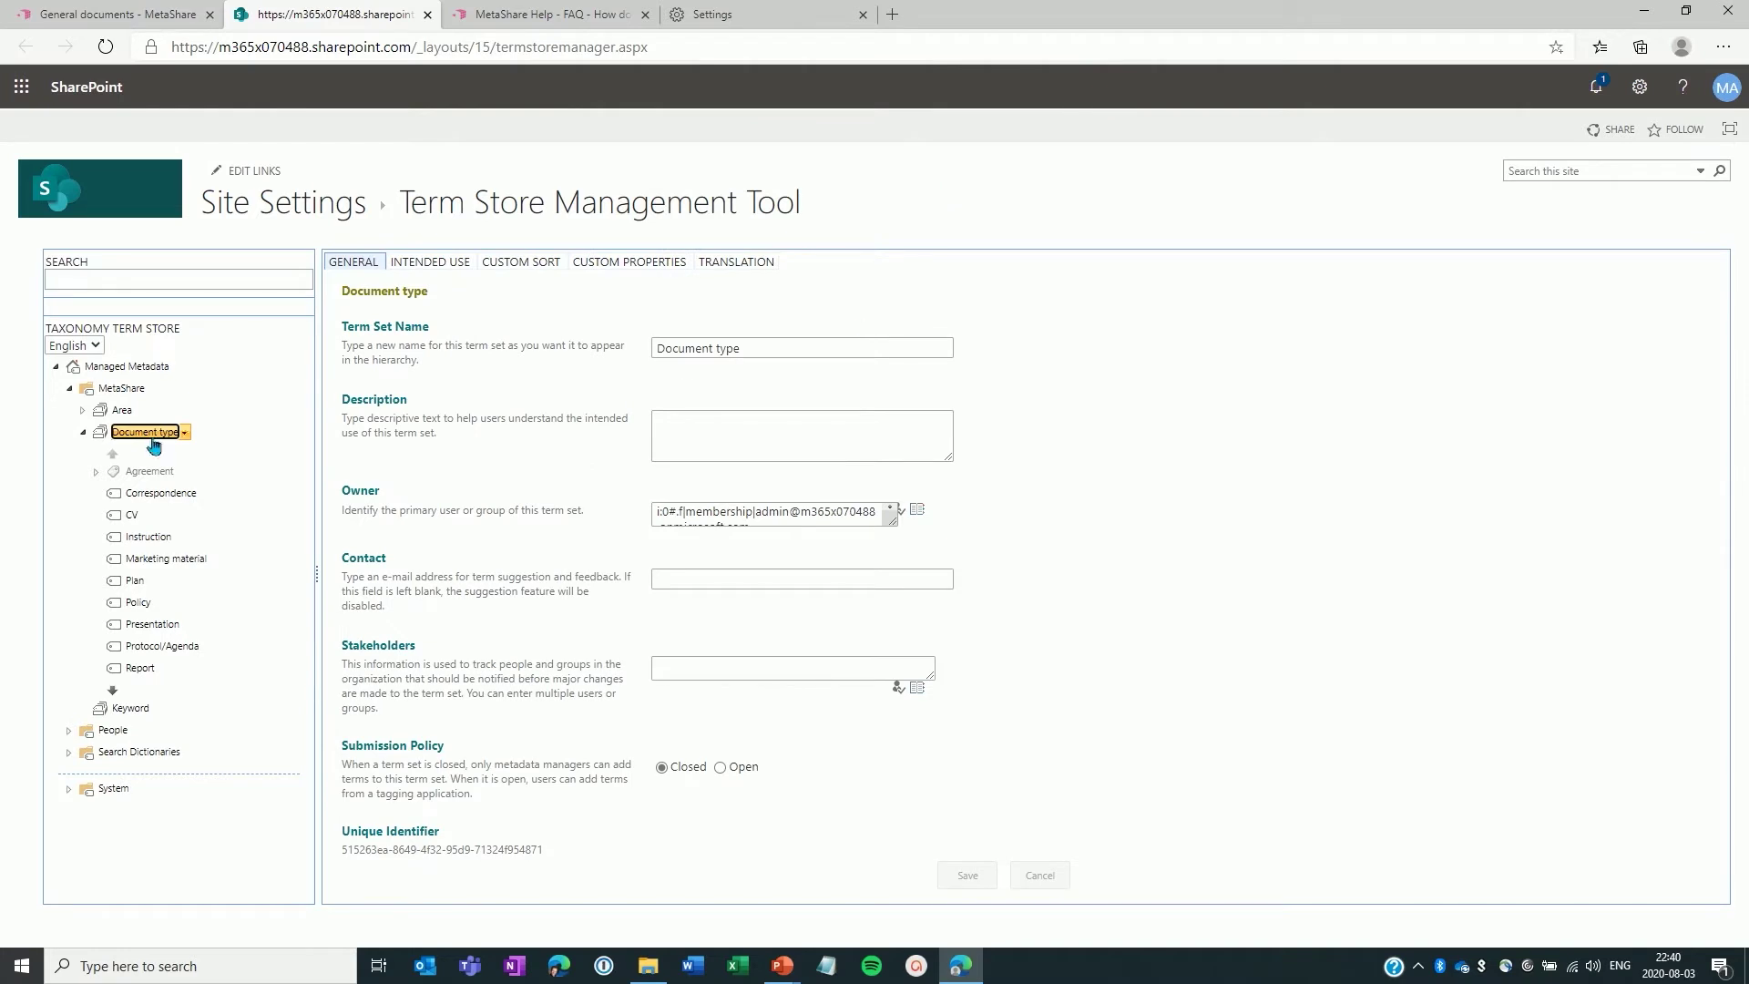
- Add the description 'Encompasses also checklists' to the Instruction term and save it
left_click(149, 537)
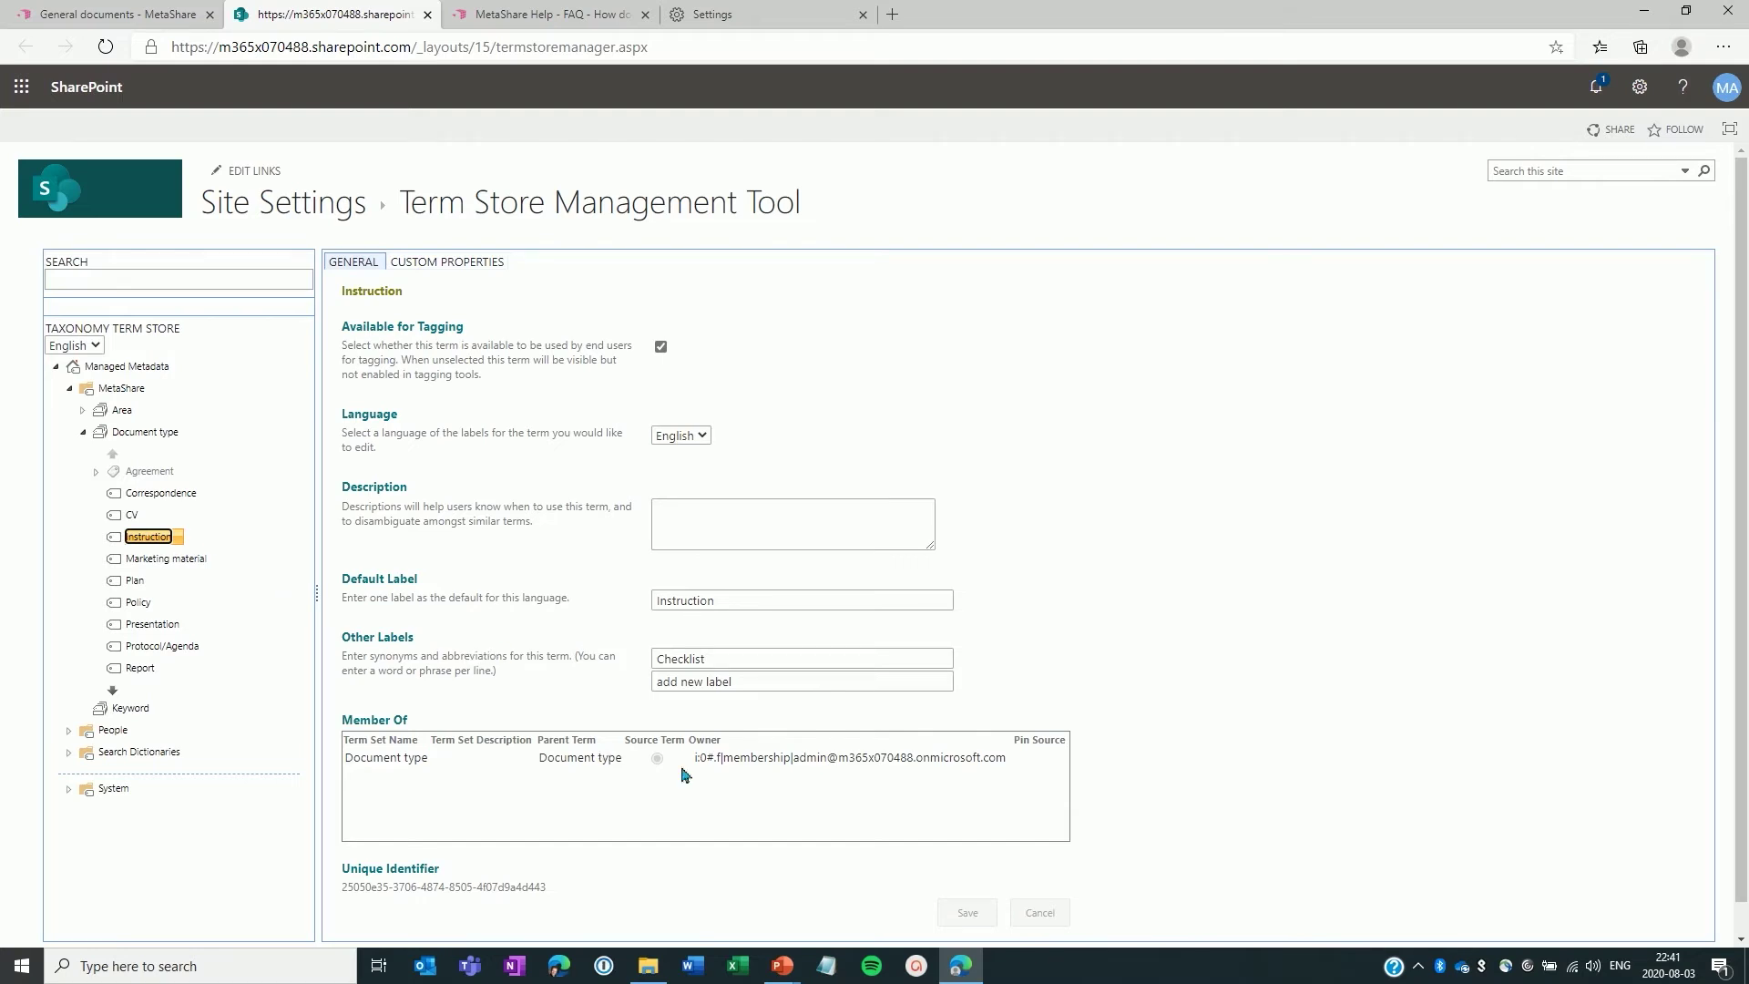
left_click(681, 514)
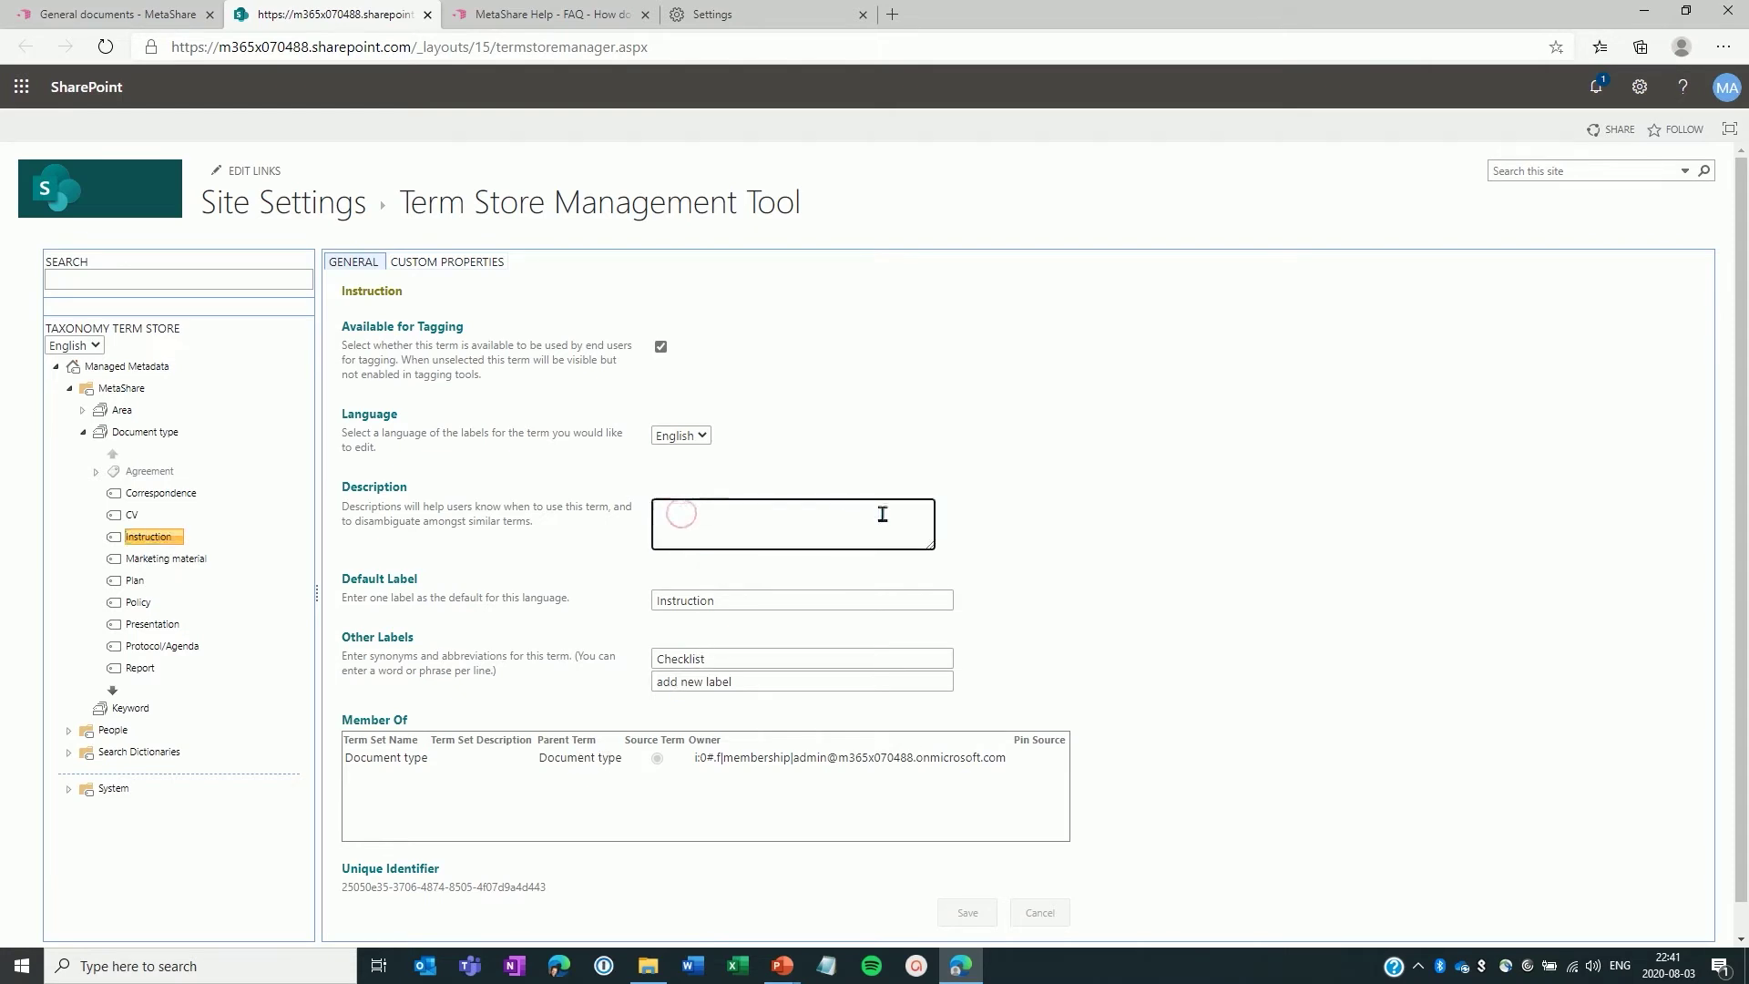
type("Encompasses also chekcklists")
left_click(968, 912)
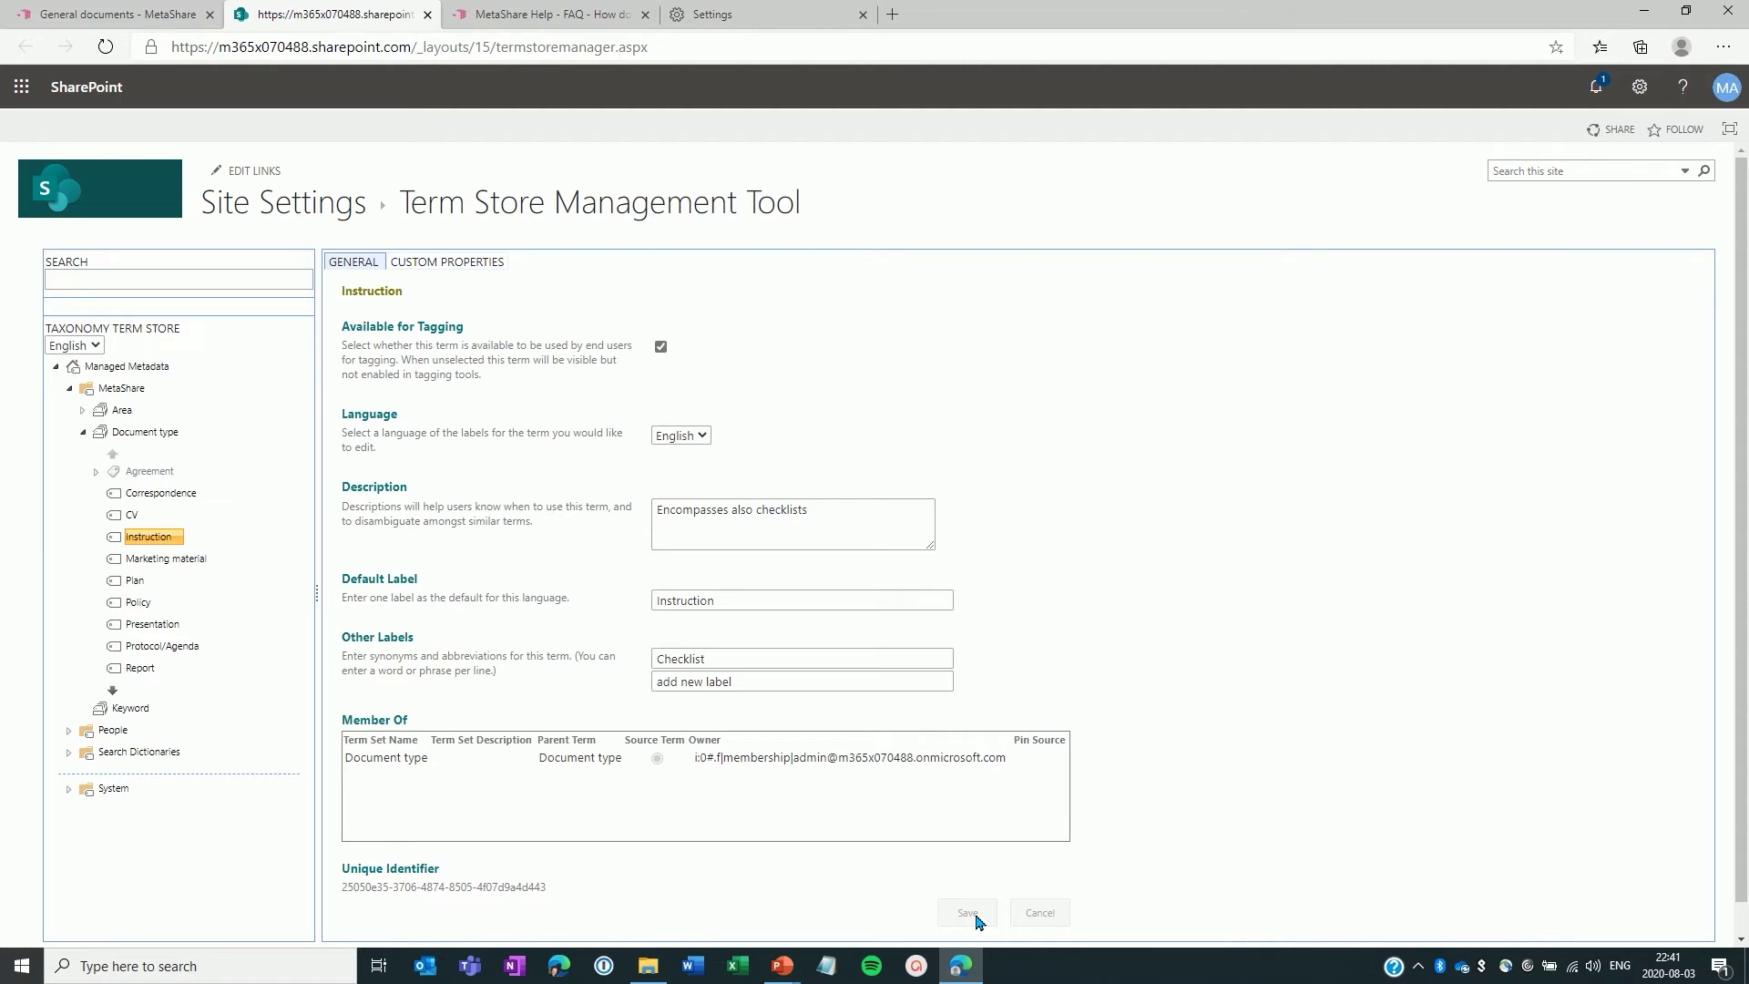
- Deprecate the CV term in the Document type term set
left_click(142, 520)
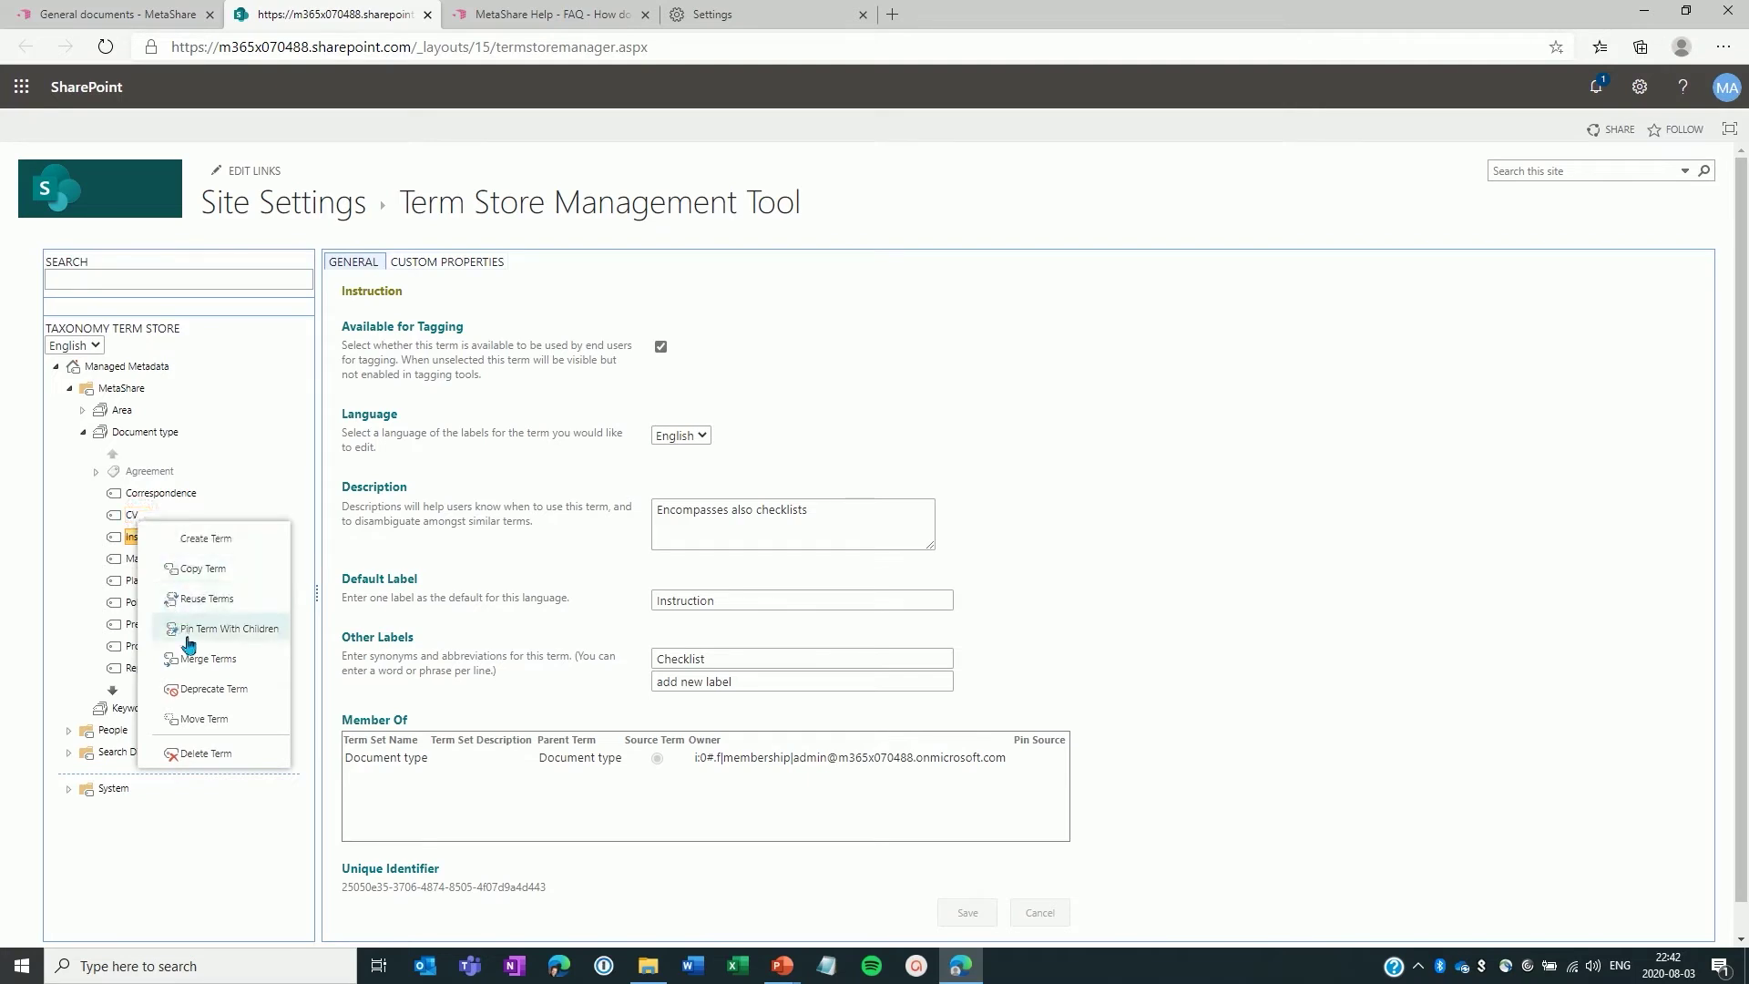
left_click(196, 692)
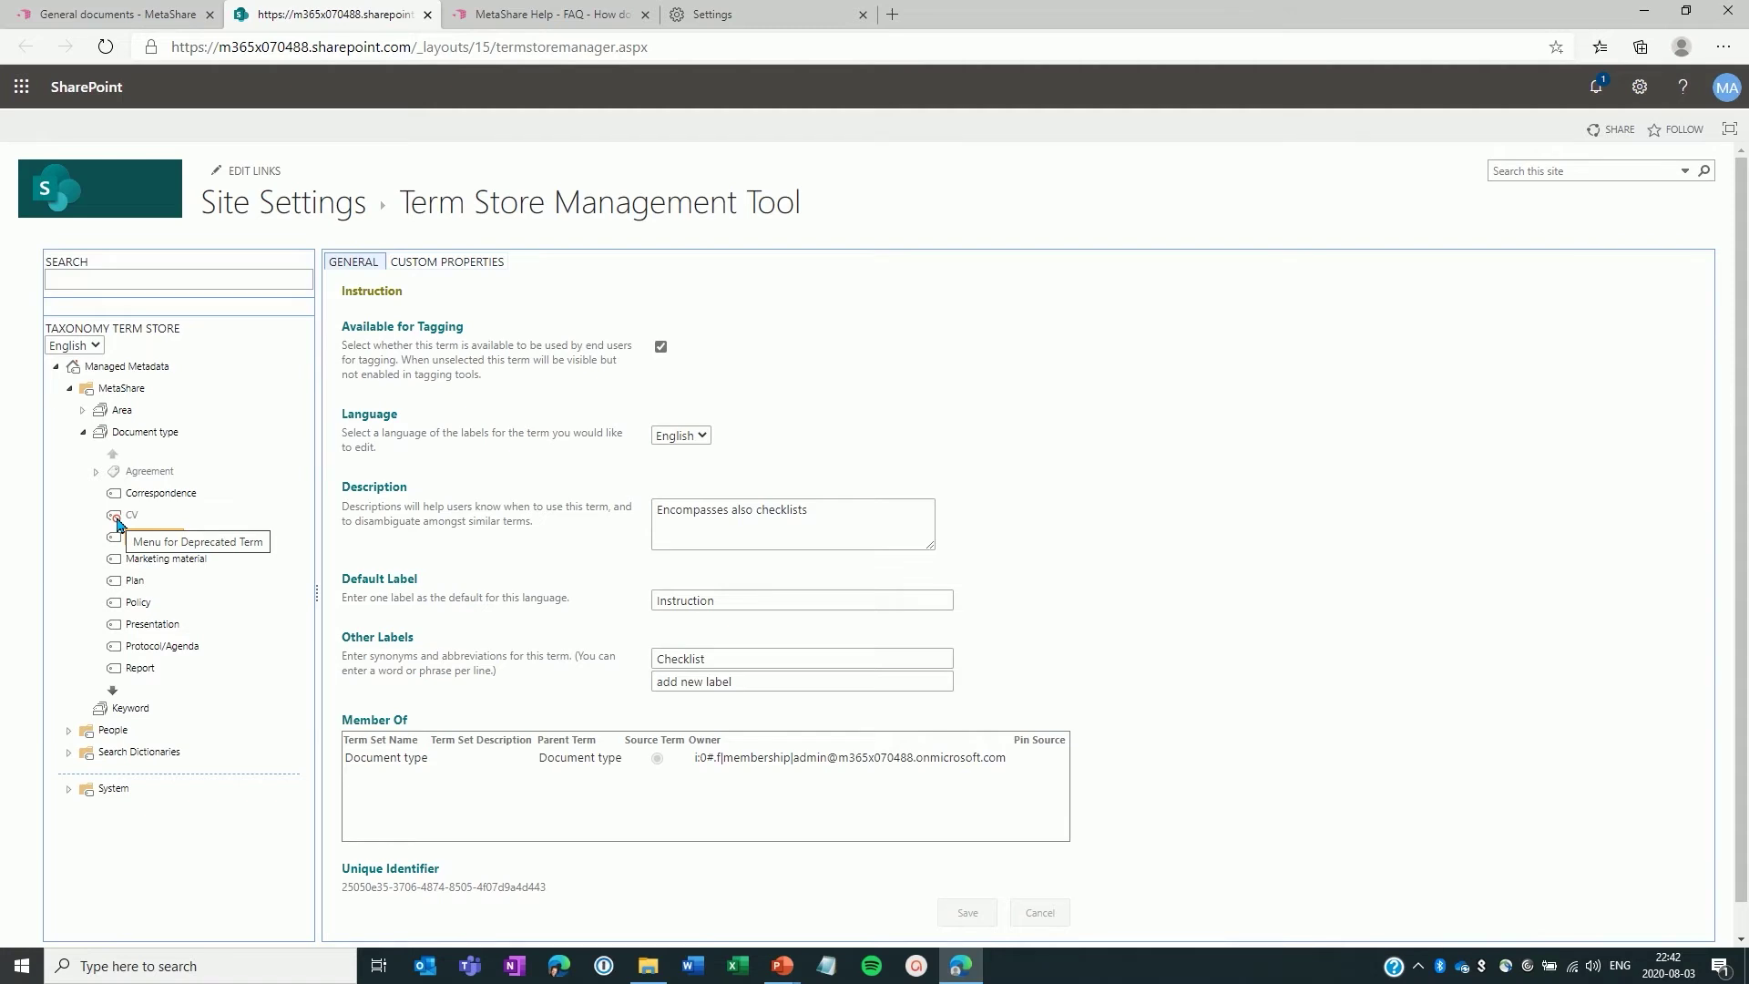
- Open a second copy of MetaShare's General documents workspace in a new browser tab and place it beside the original
left_click(131, 16)
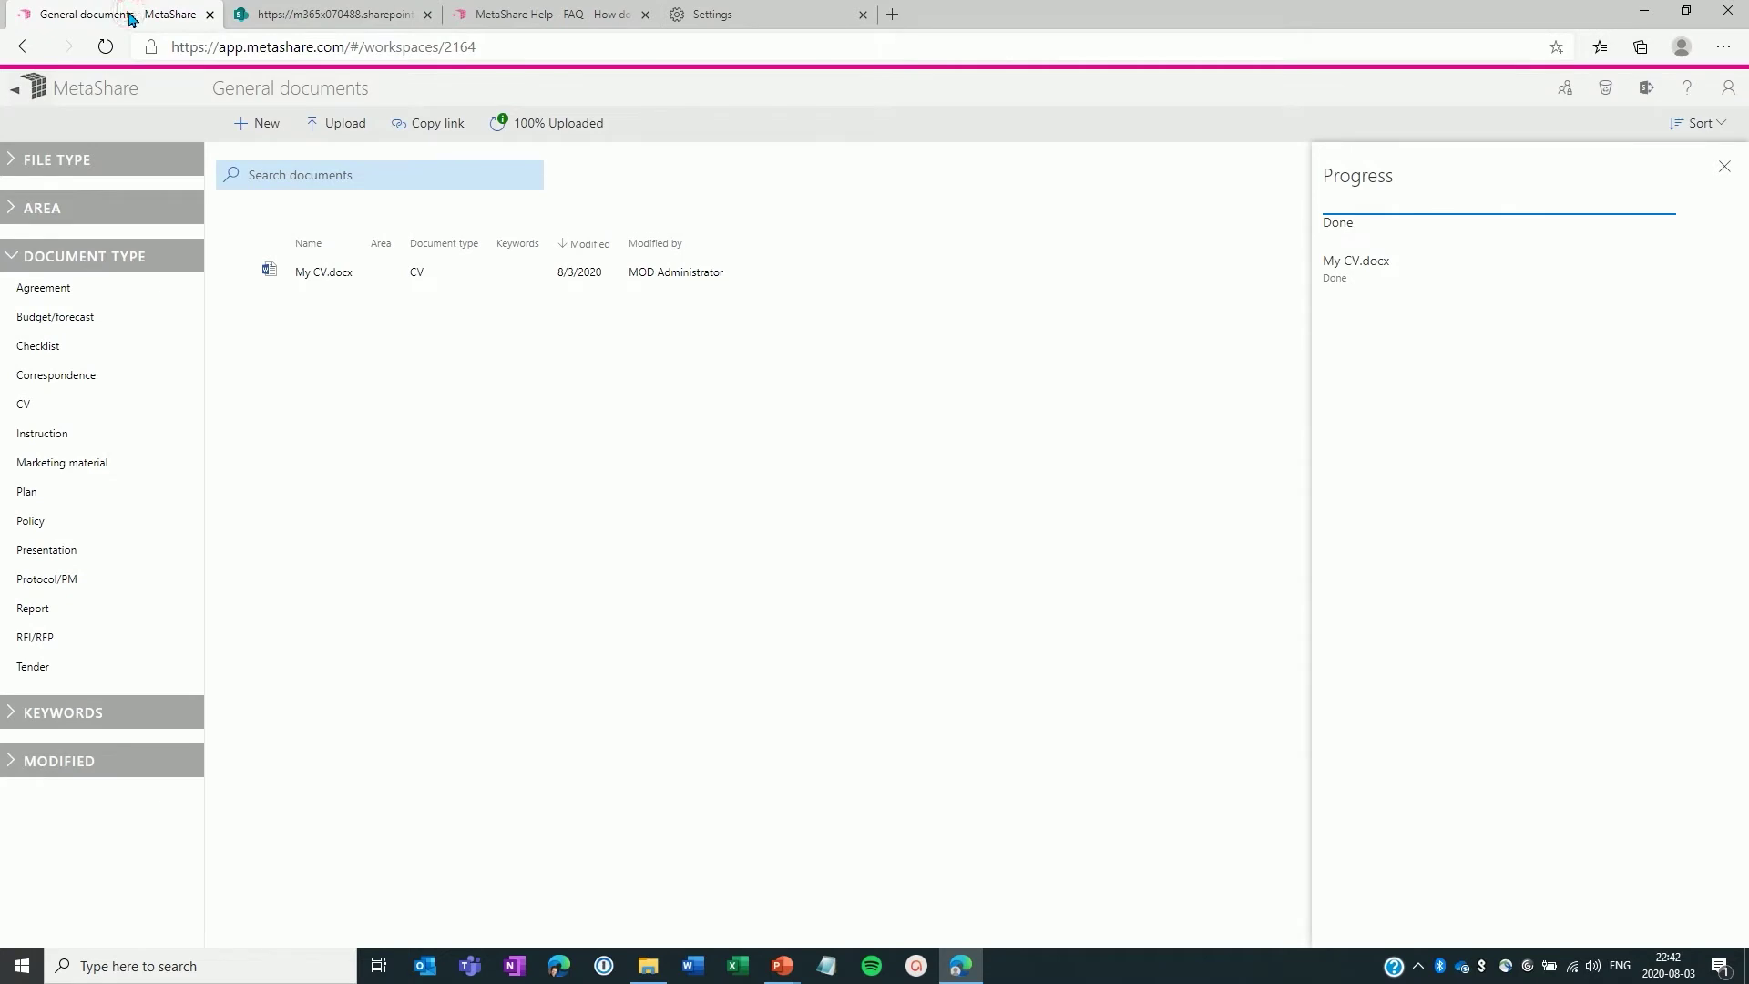
left_click(515, 44)
key("ctrl+c")
key("ctrl+t")
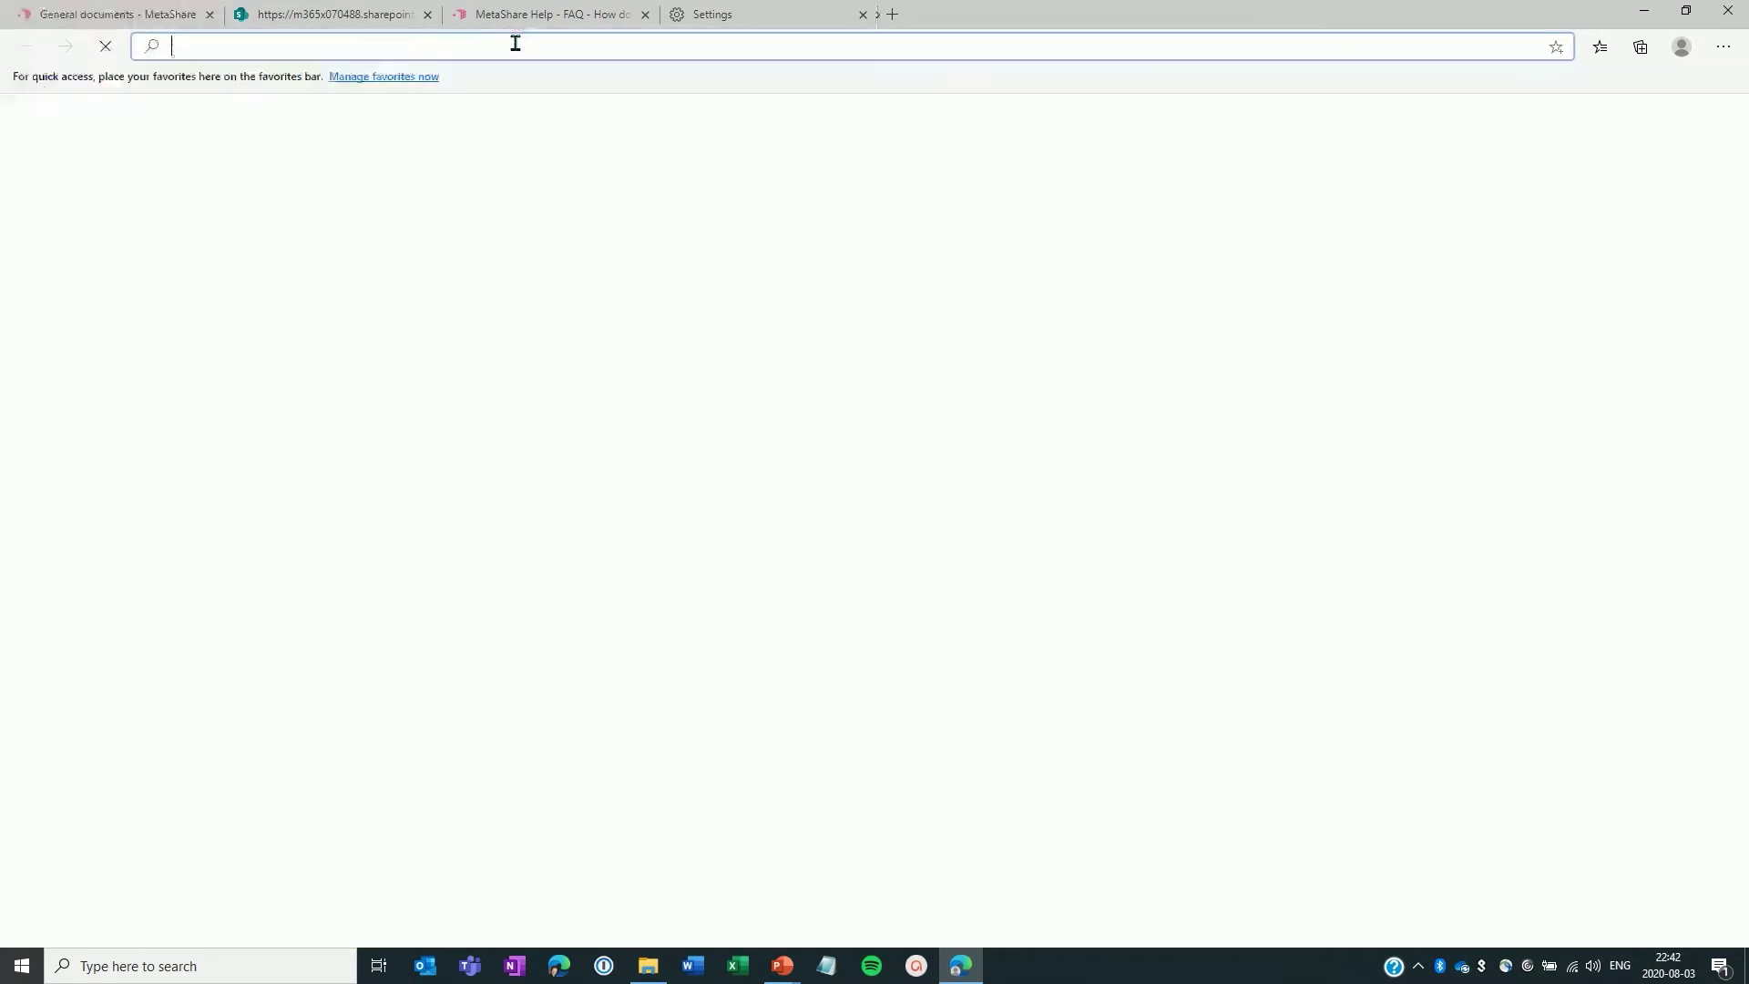
key("ctrl+v")
key("Return")
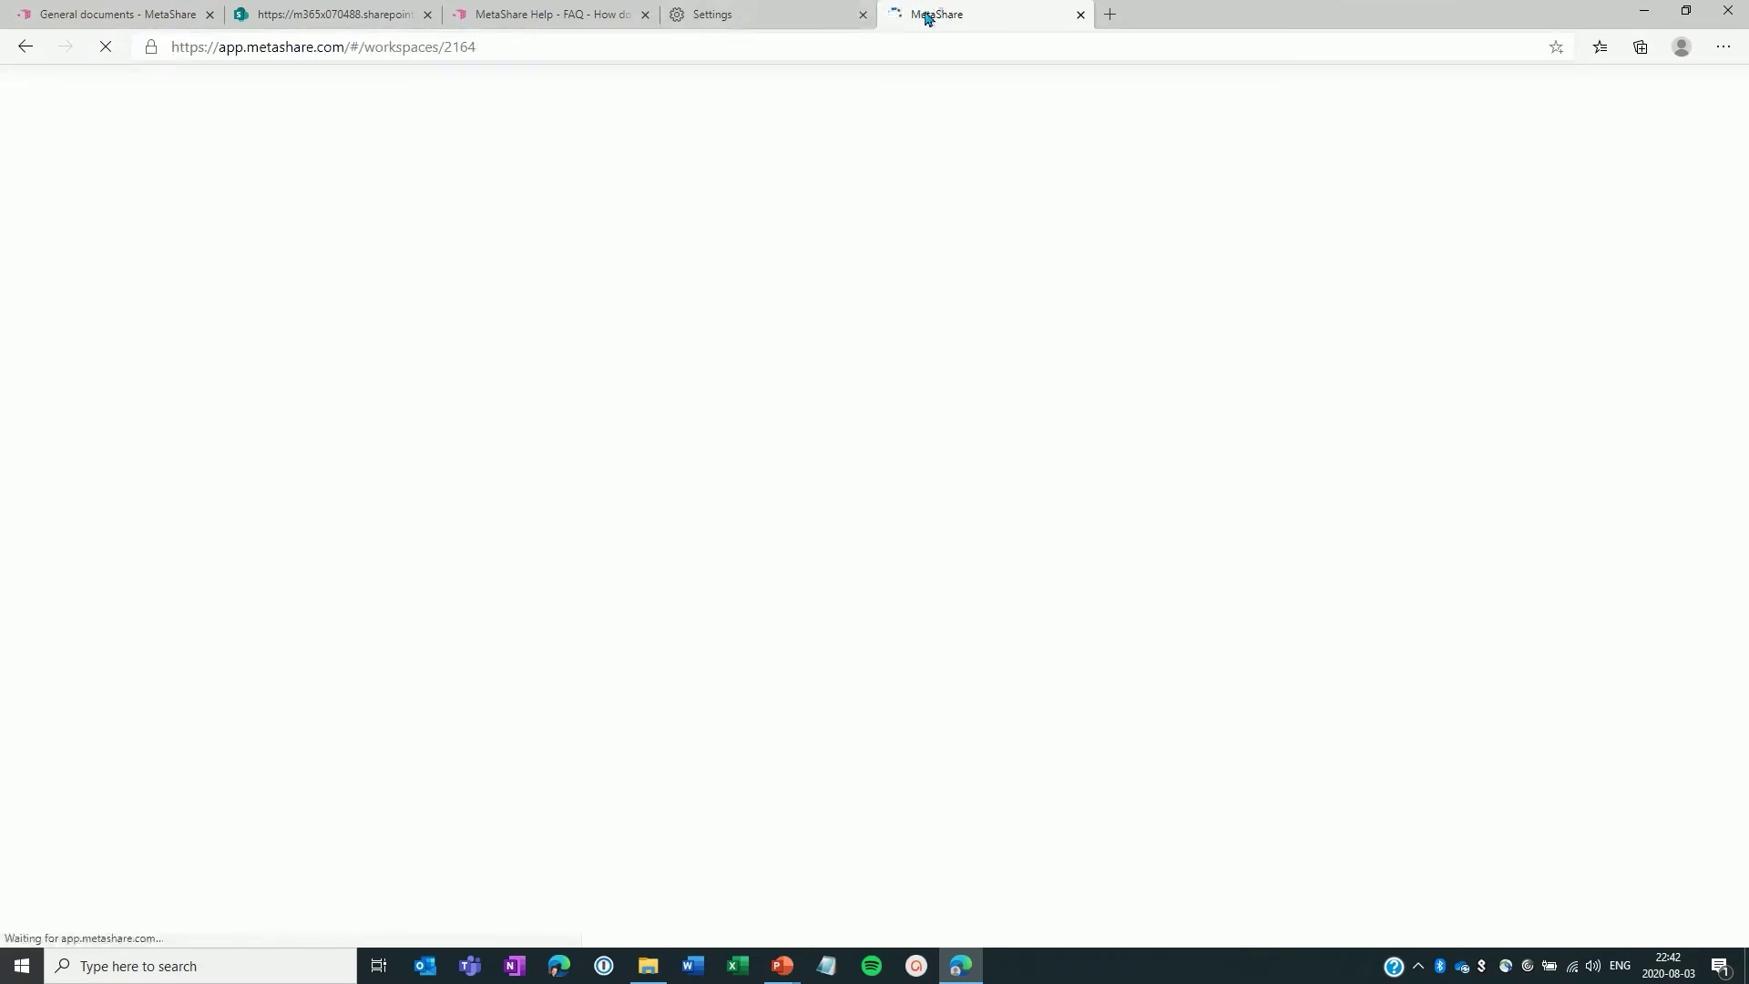
left_click_drag(926, 16, 299, 20)
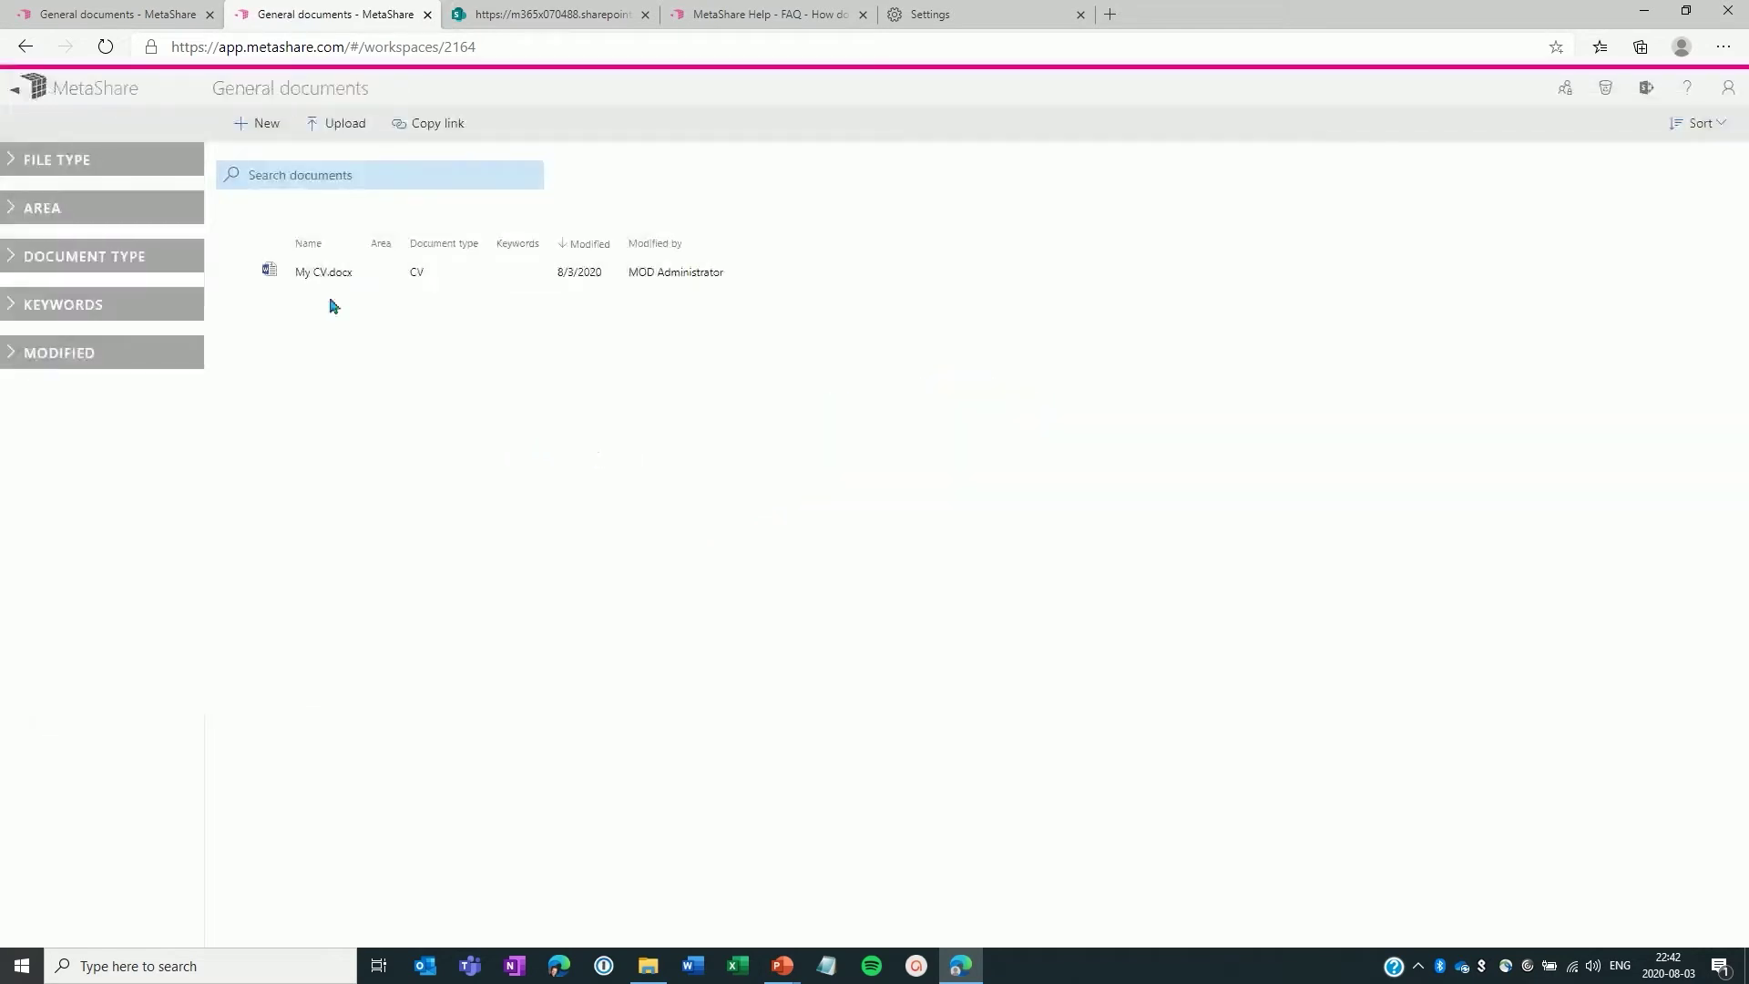
- Expand the Document type filter in the fresh workspace copy and compare its entries with those in the original tab
left_click(48, 261)
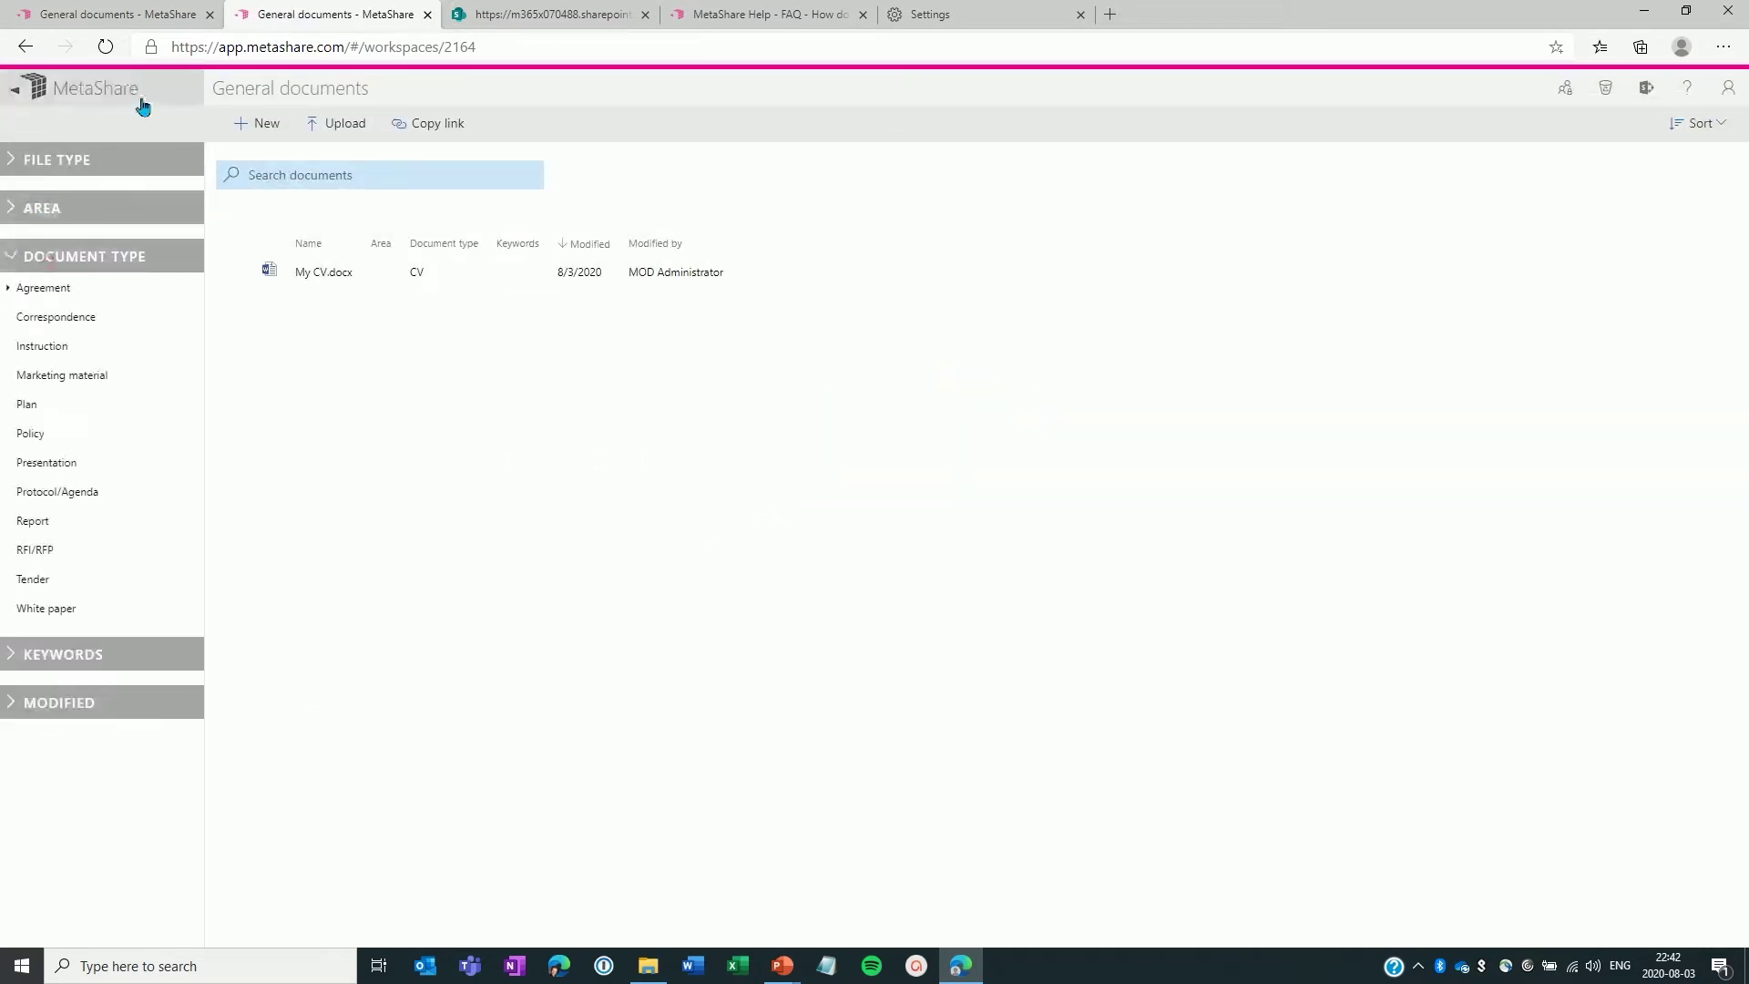
left_click(113, 13)
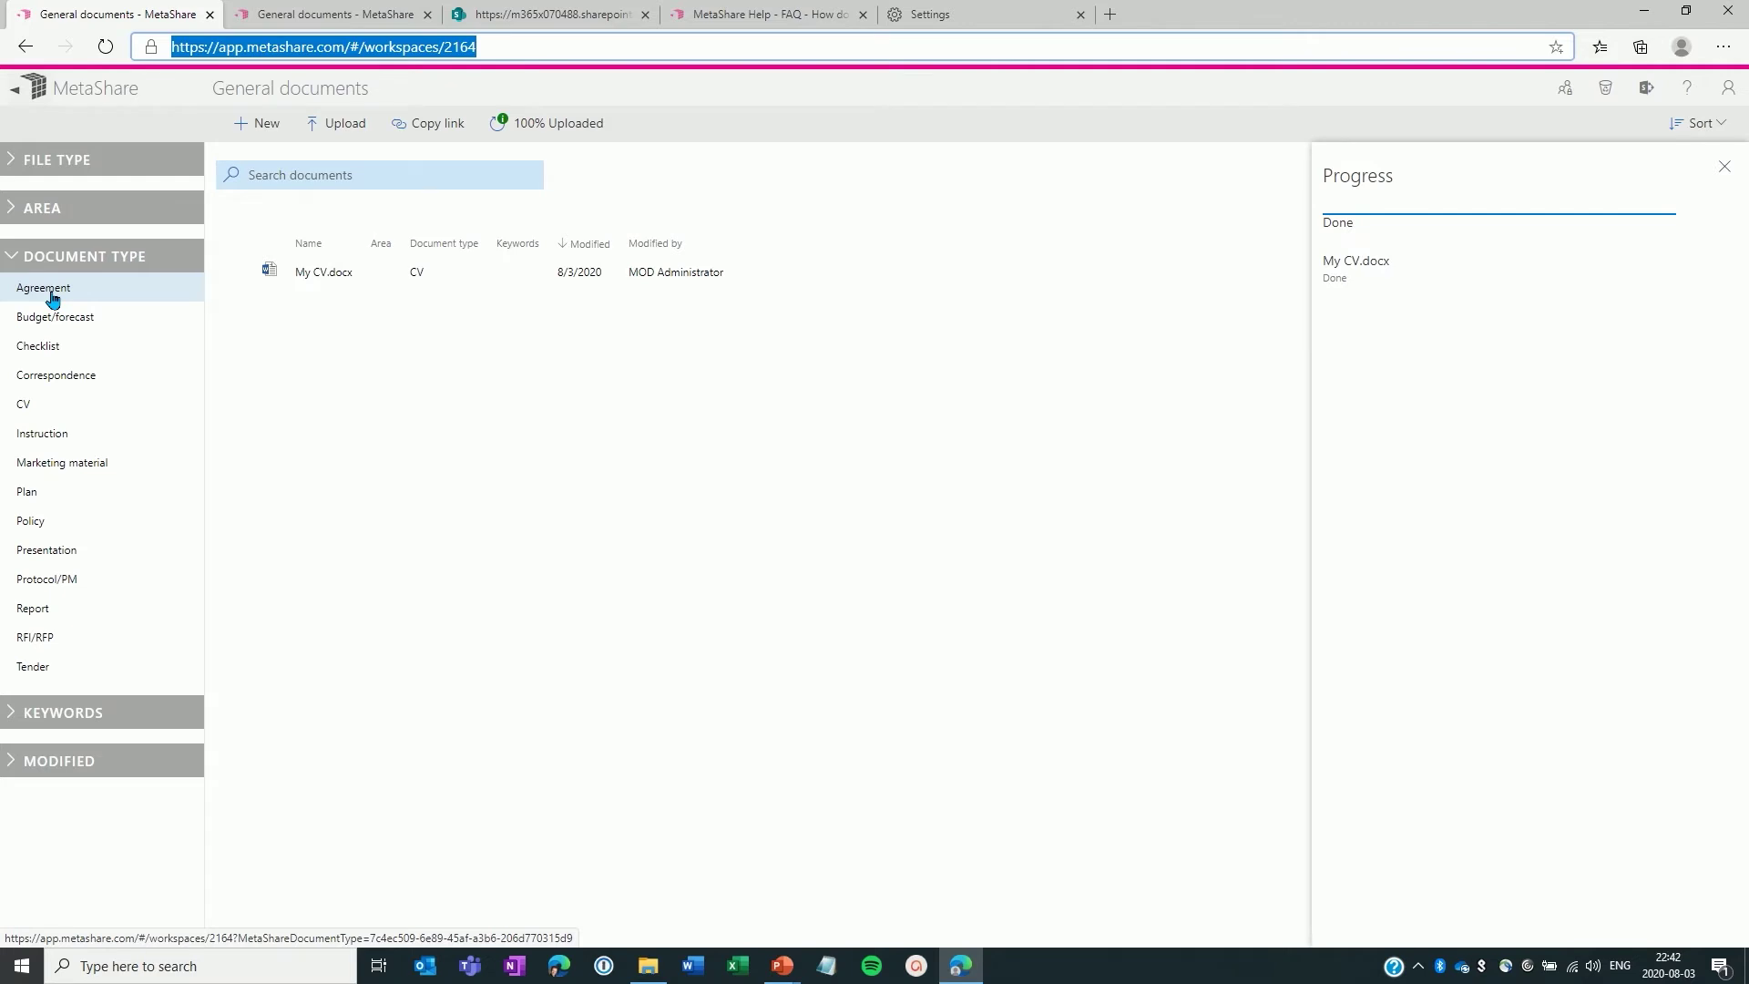
left_click(314, 14)
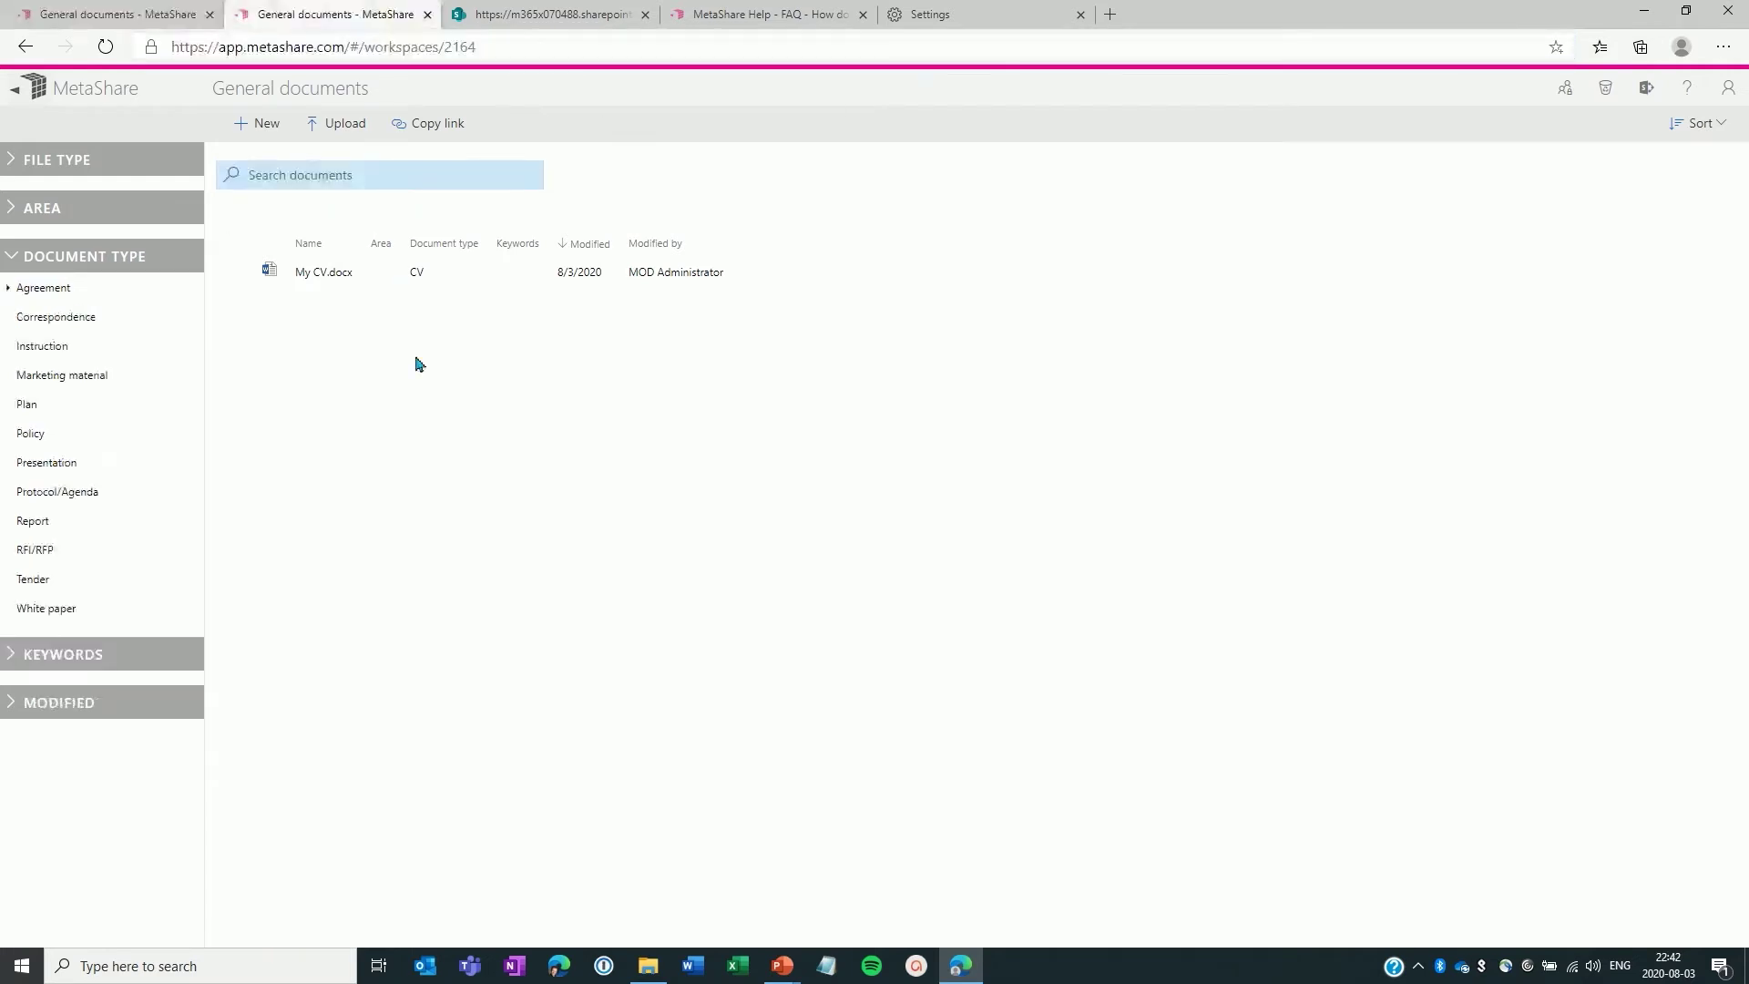
- Filter General documents by Agreement and check the Document type field of the new document form, discarding the form
left_click(43, 288)
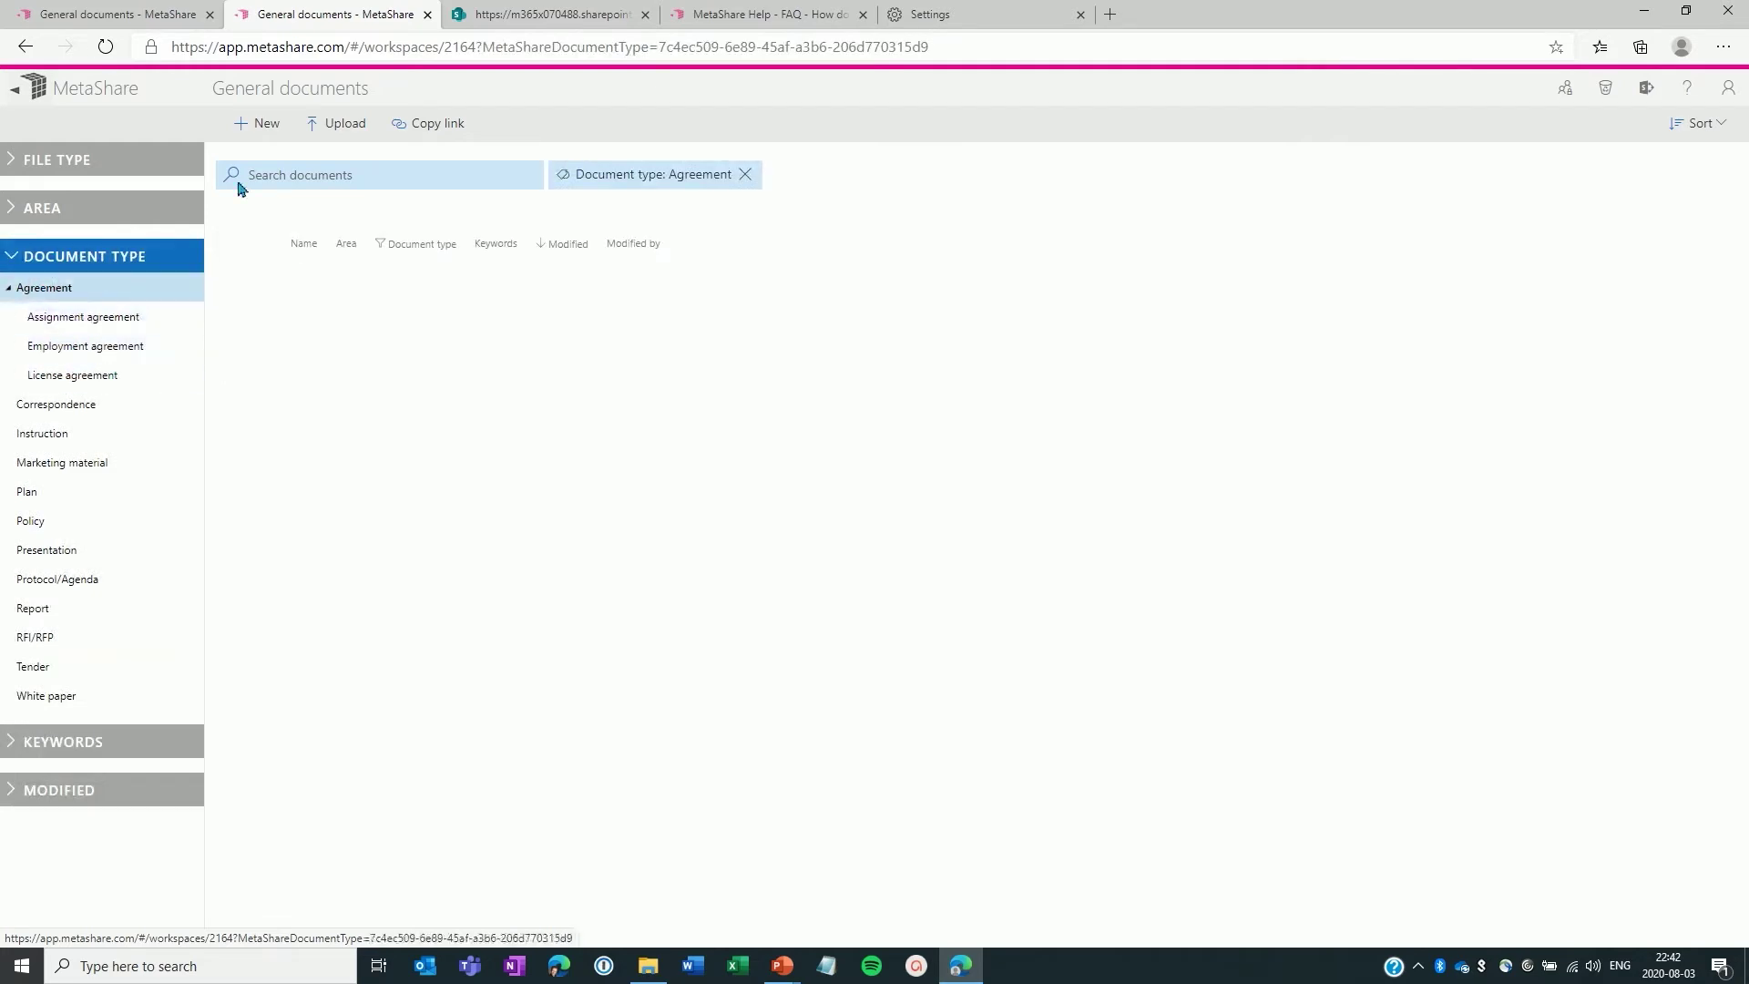
left_click(267, 128)
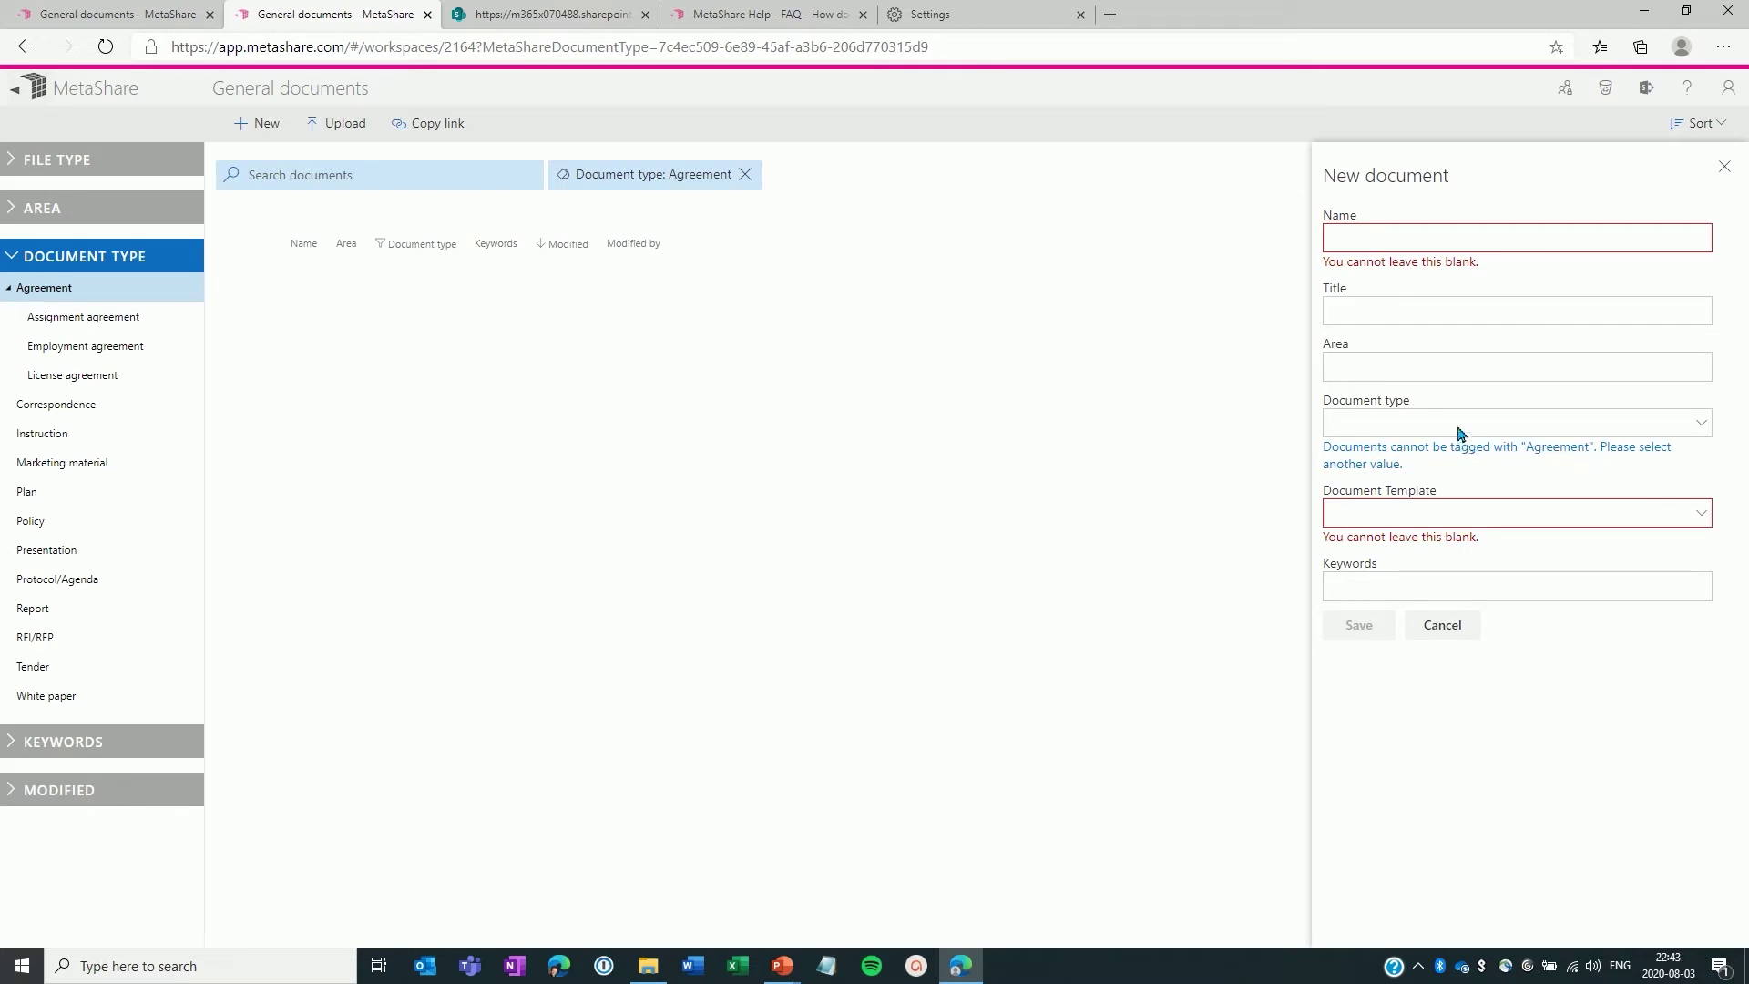
left_click(1722, 170)
- Filter by Assignment agreement and inspect how the new document form fills its Document type field, discarding the form
left_click(78, 316)
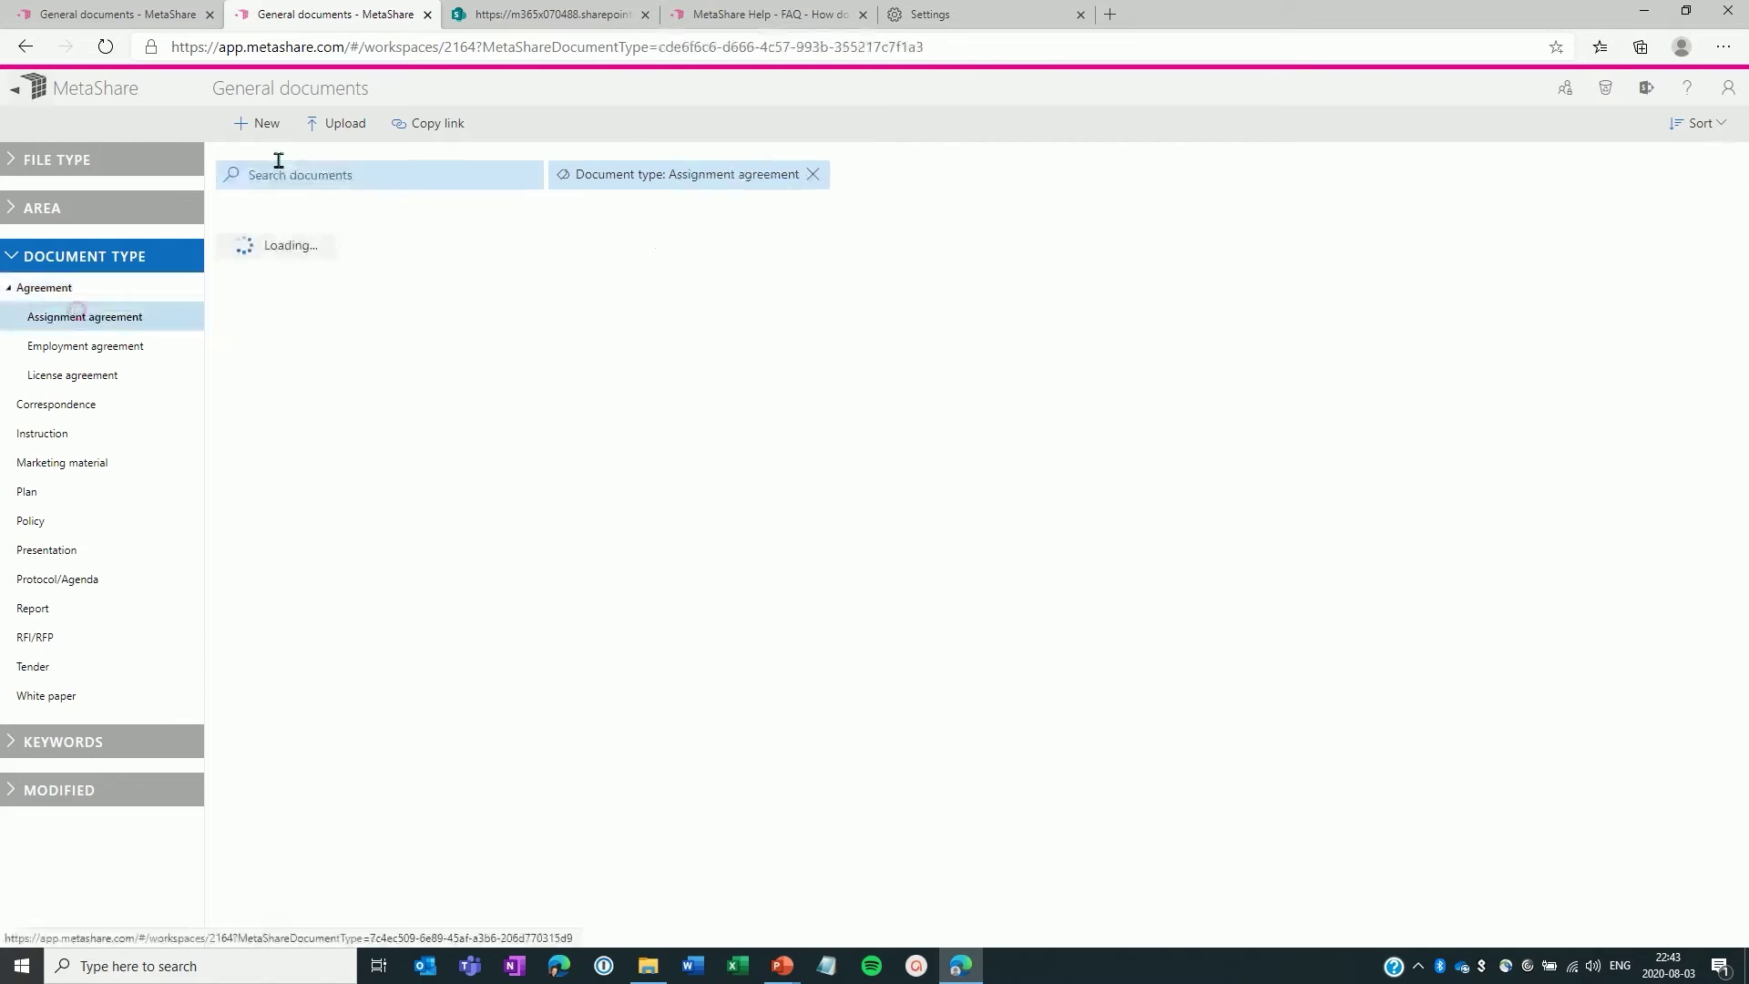
left_click(266, 125)
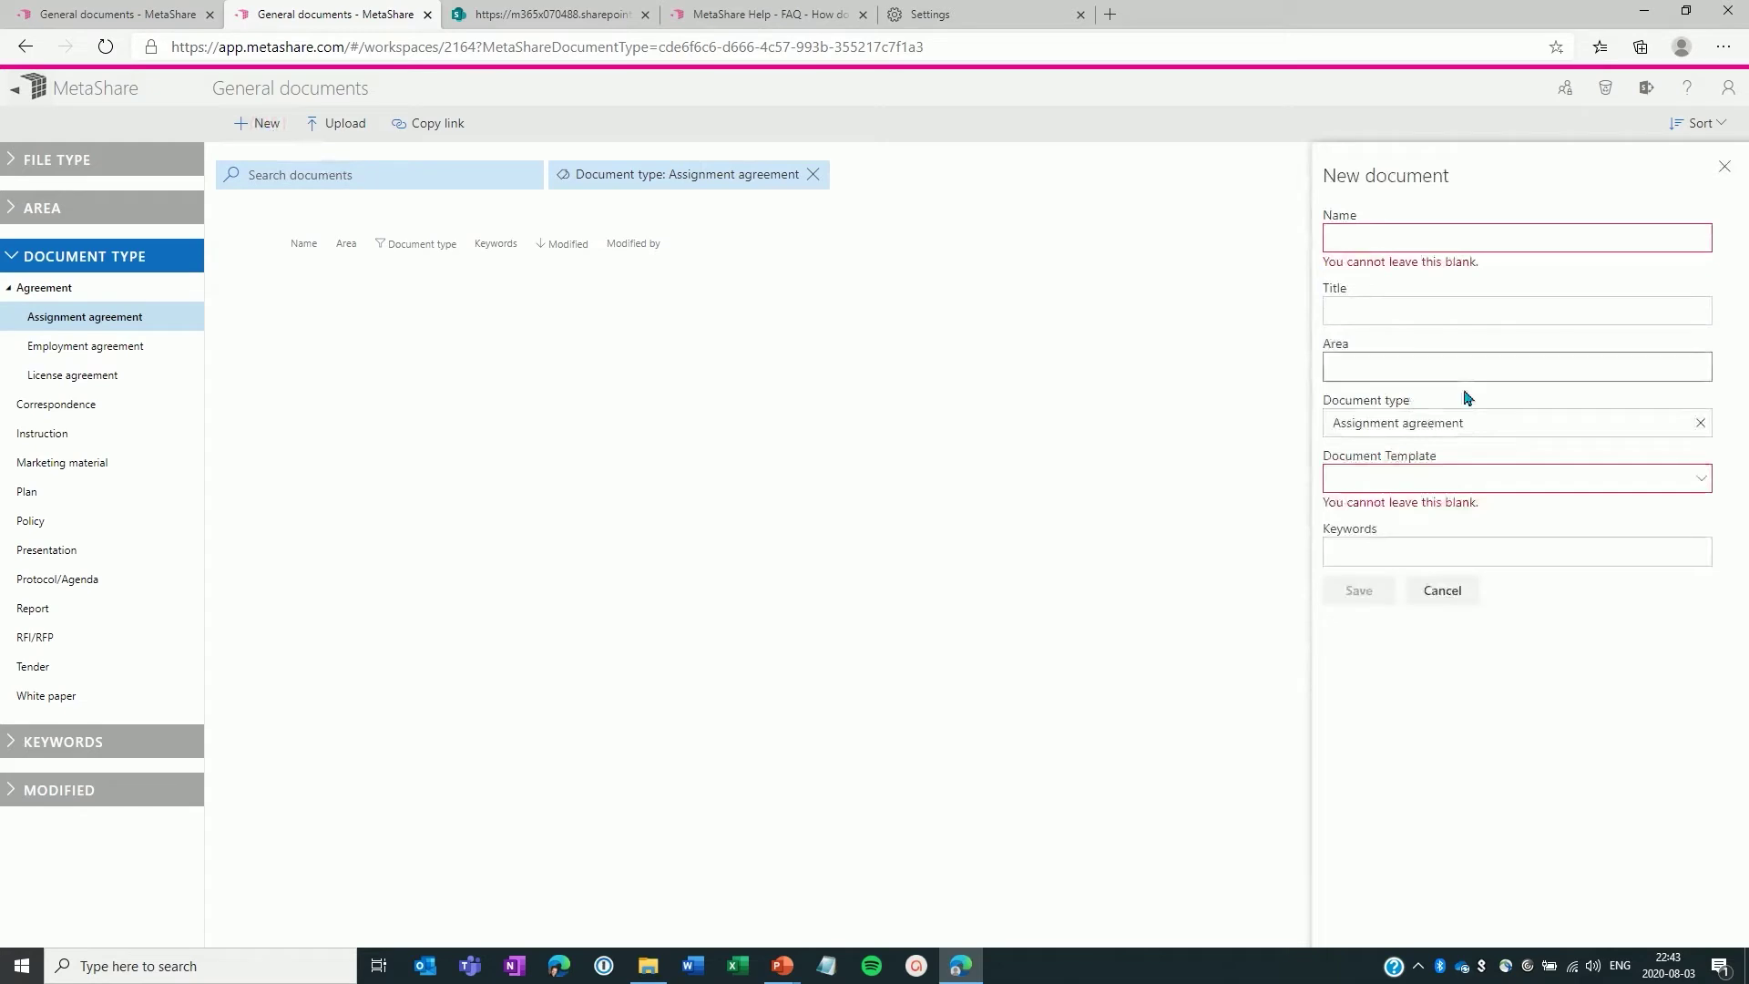
left_click(1723, 168)
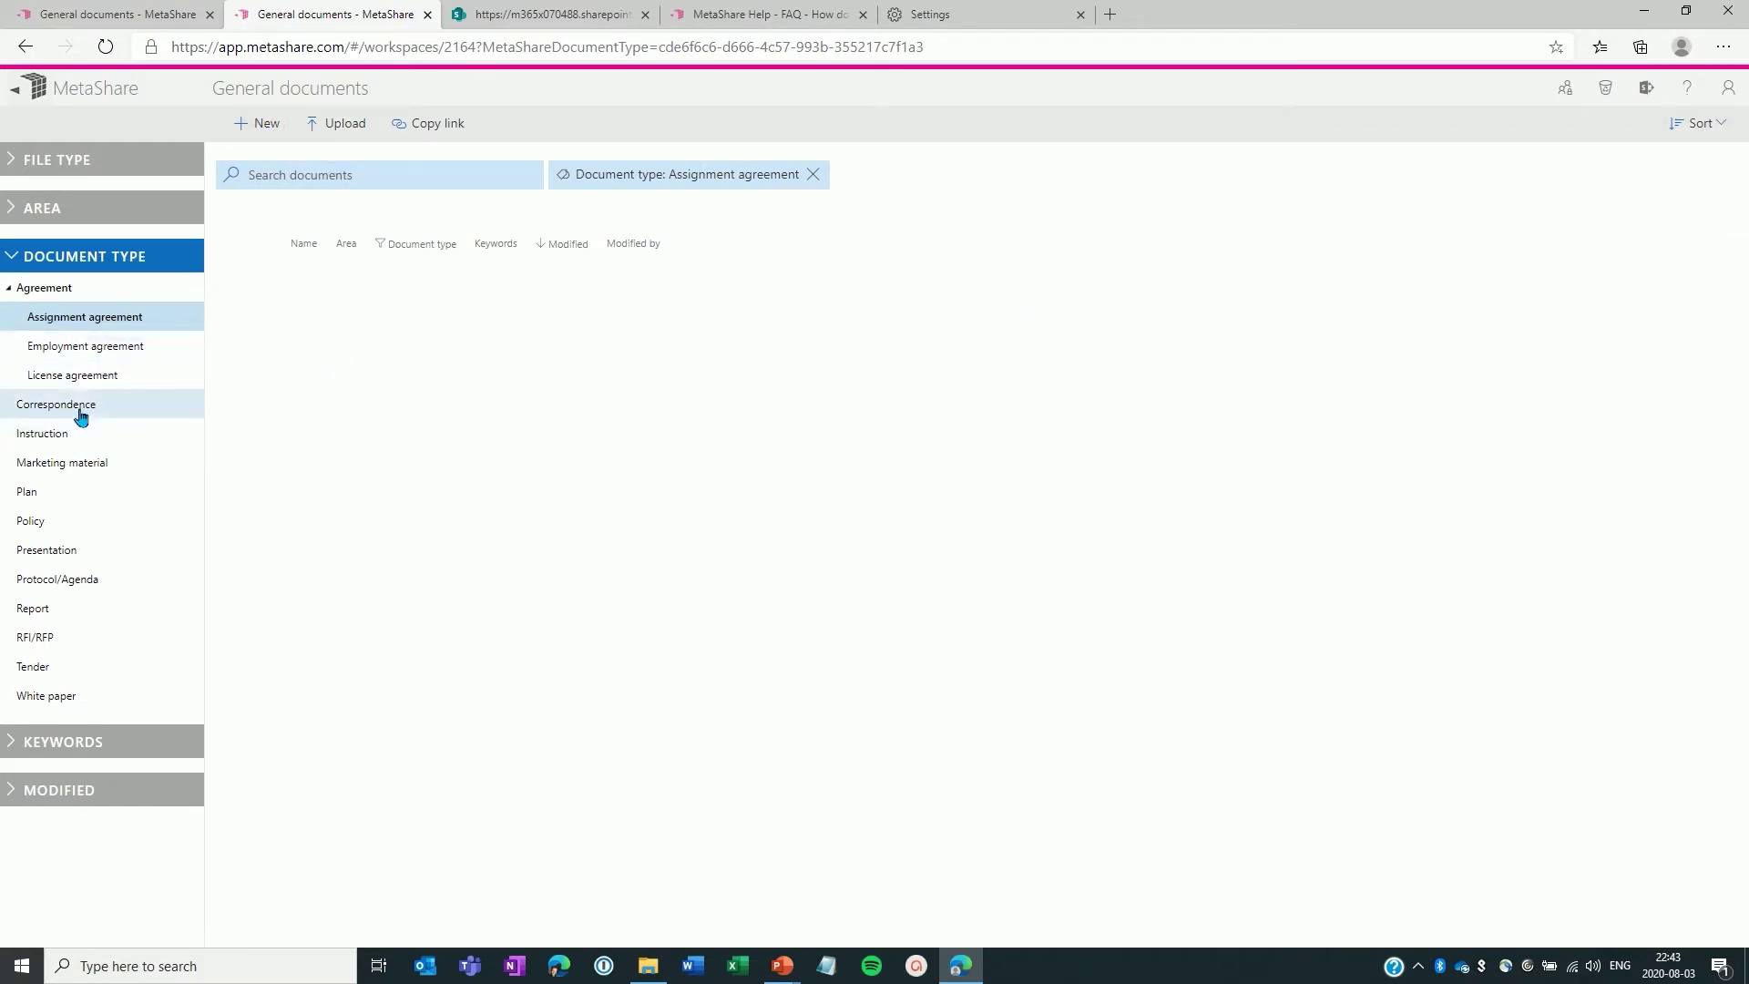
- Compare the document type entries around Instruction between the original and the fresh General documents tabs
left_click(136, 15)
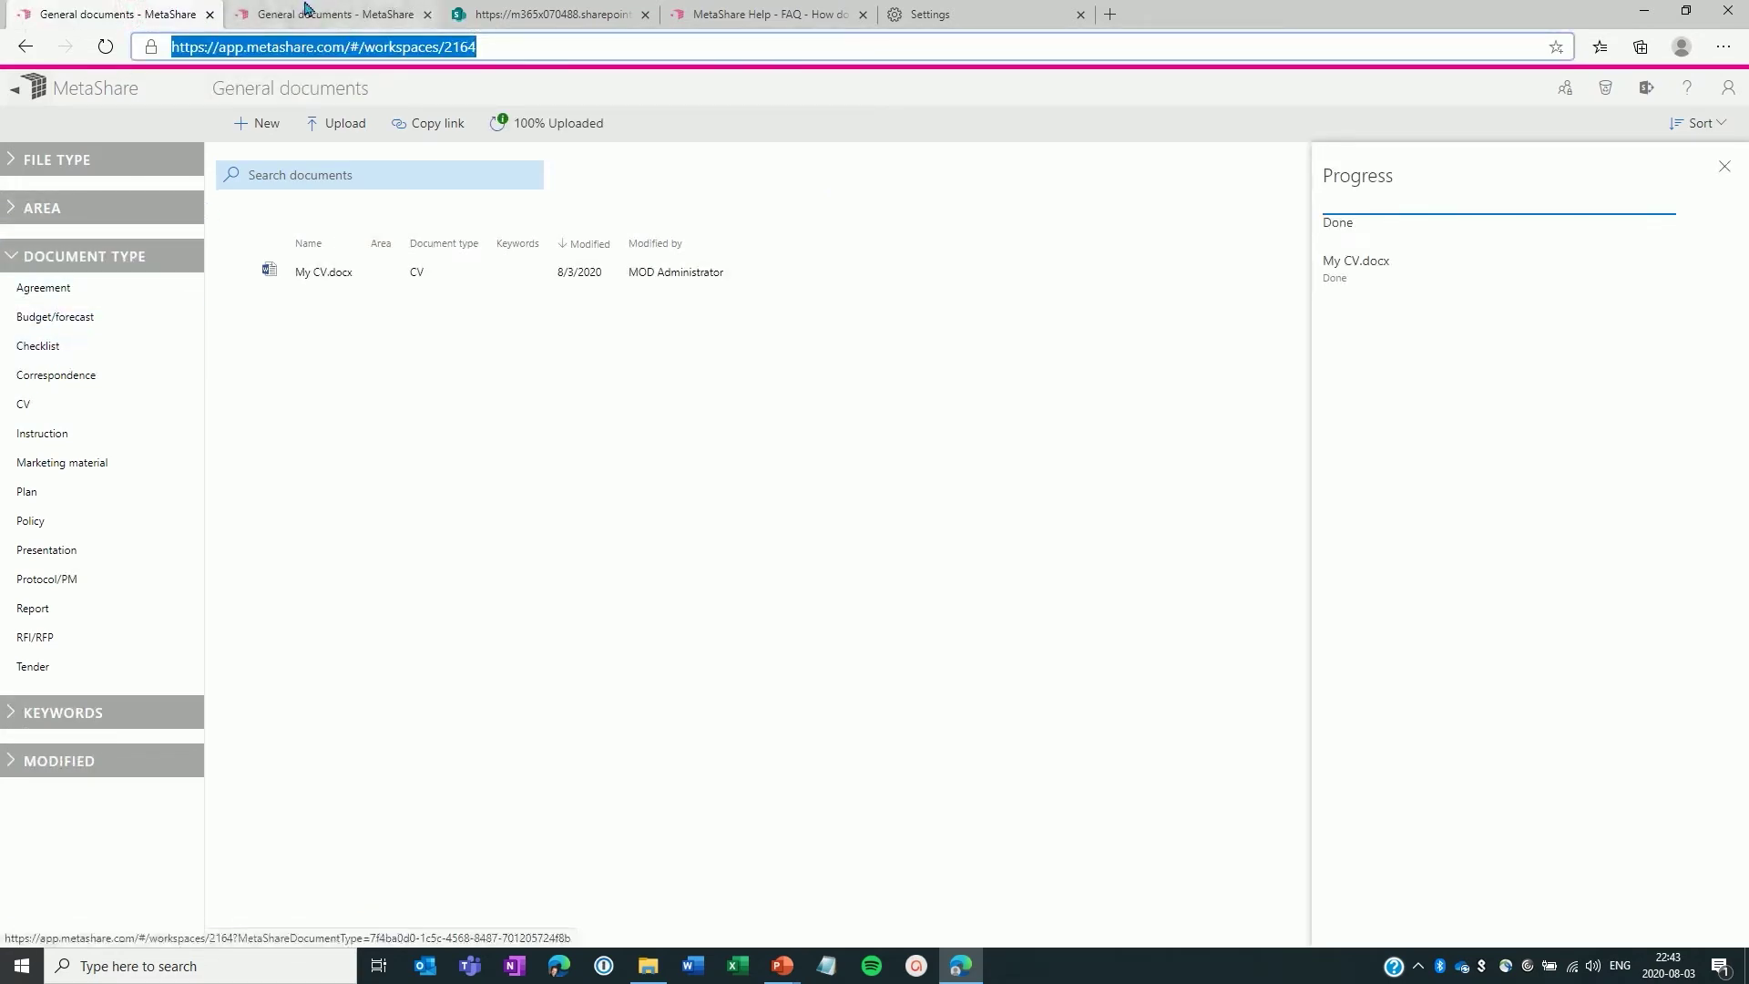
left_click(306, 13)
mouse_move(47, 441)
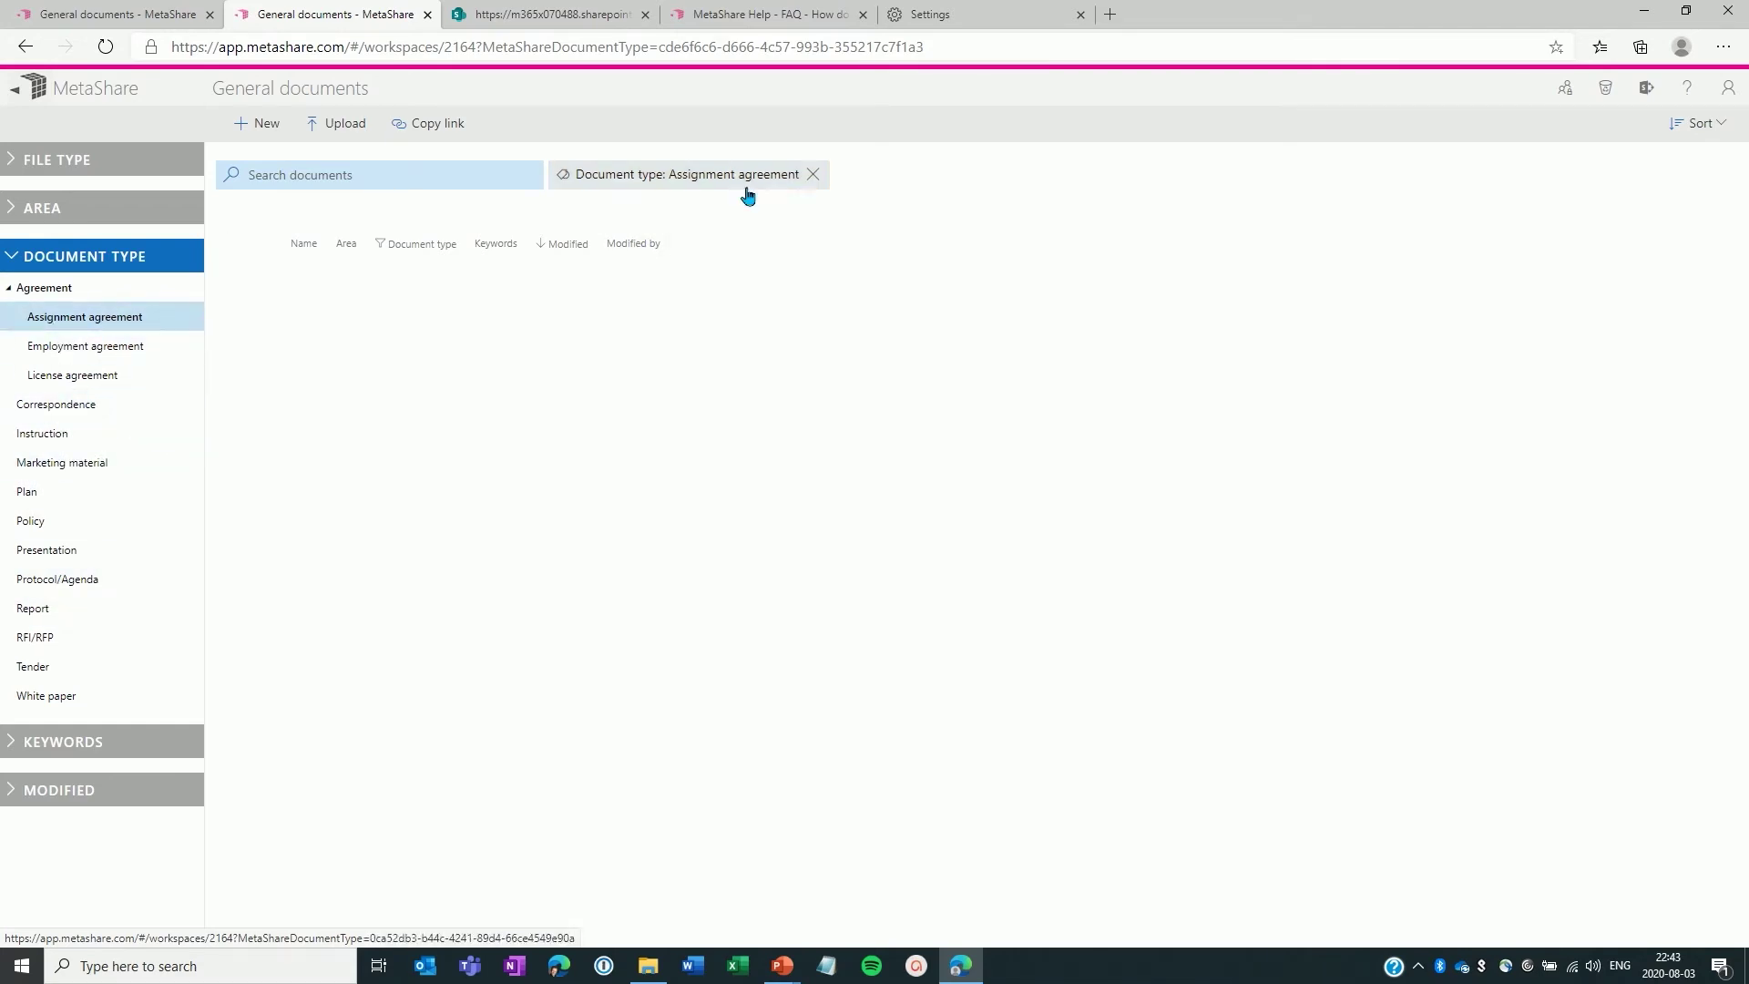
- Replace the Assignment agreement filter with the CV filter and compare the Protocol entry's name across both workspace tabs
left_click(813, 174)
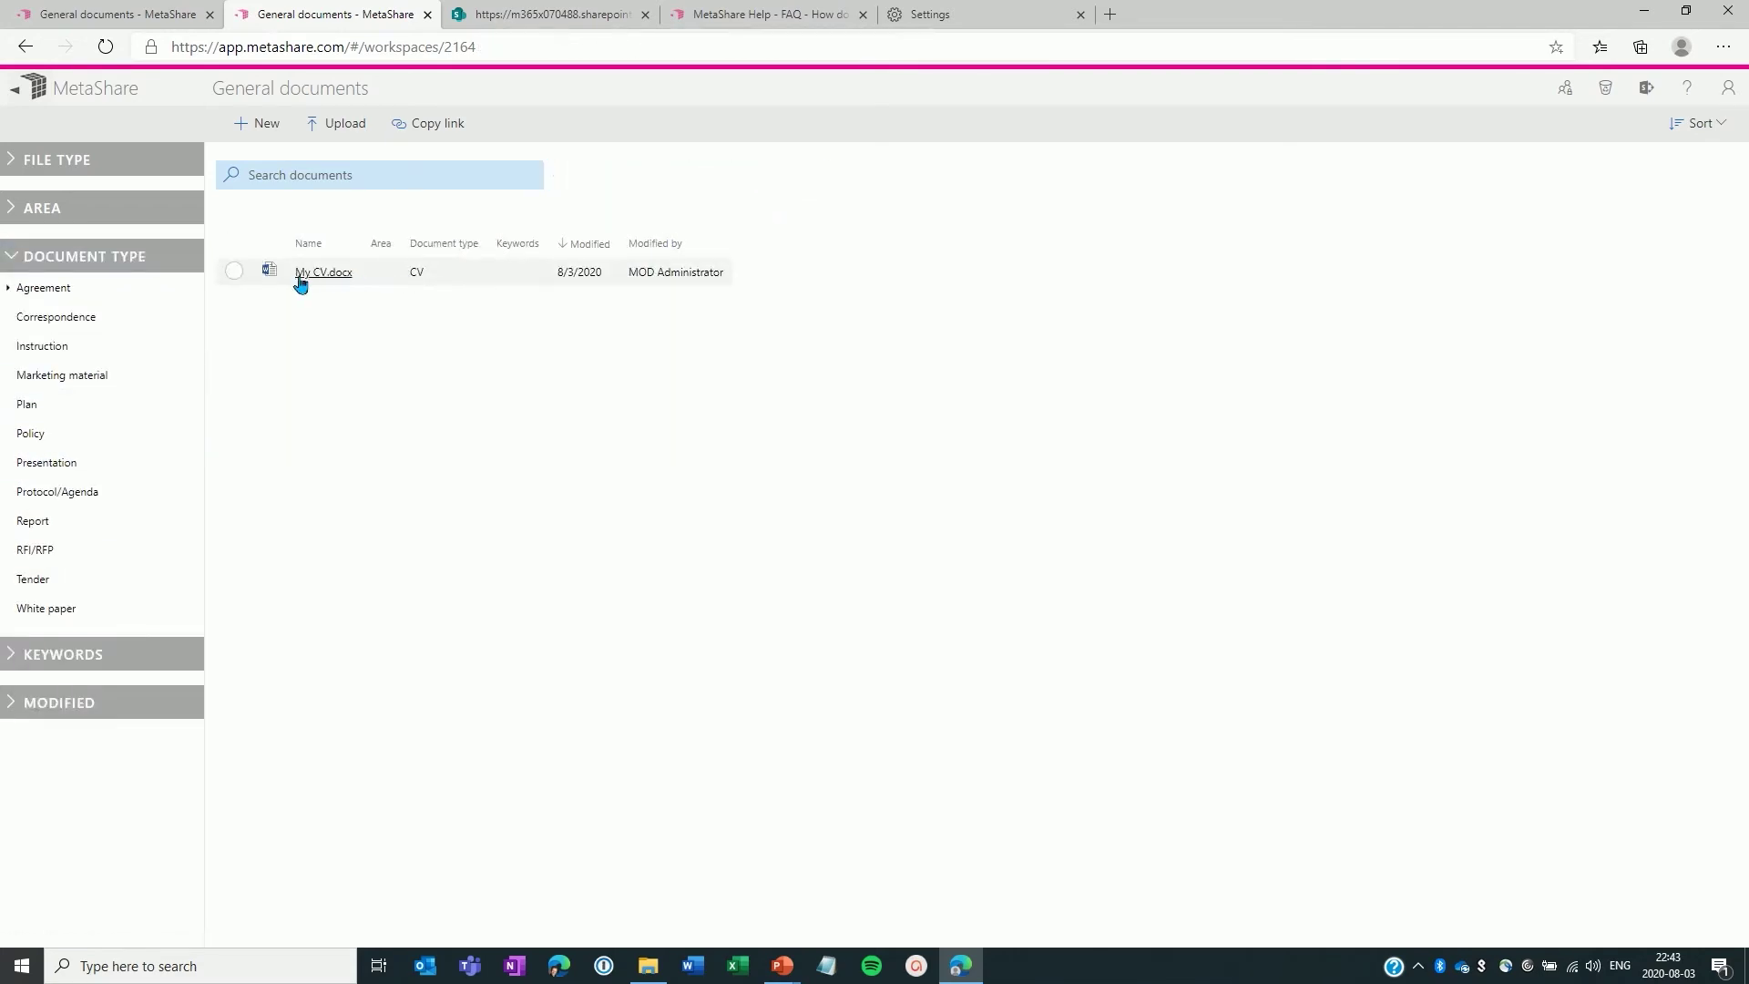
left_click(417, 272)
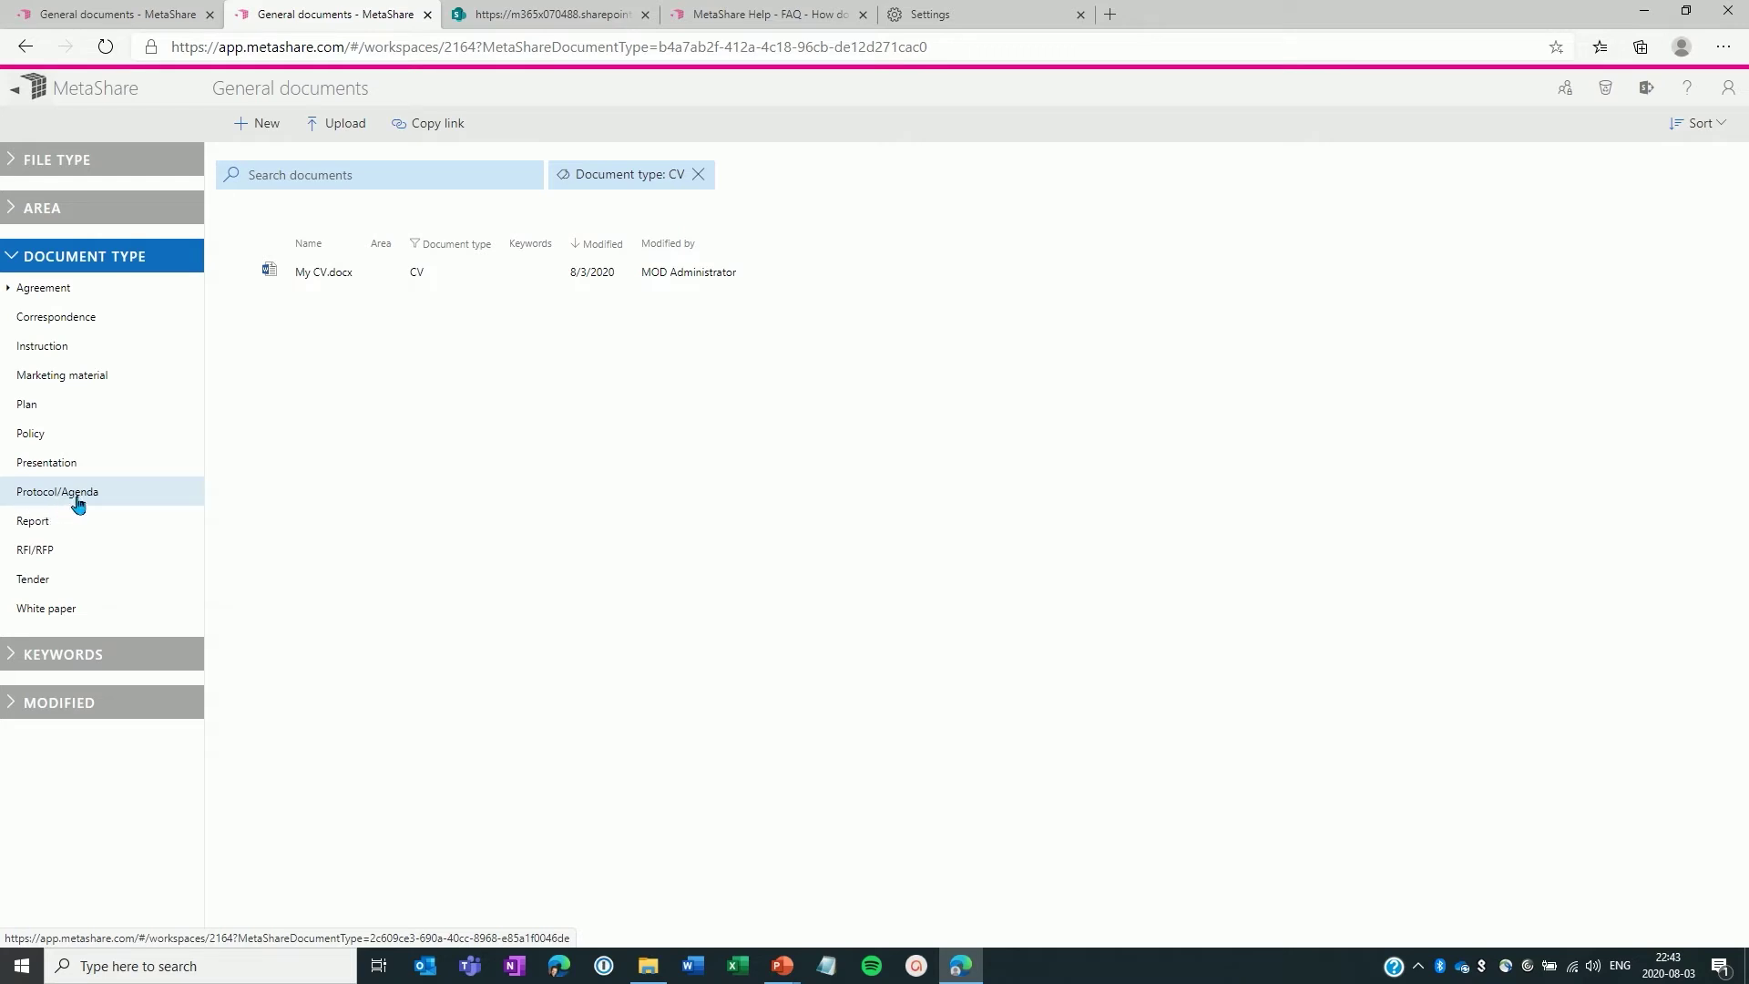
left_click(136, 11)
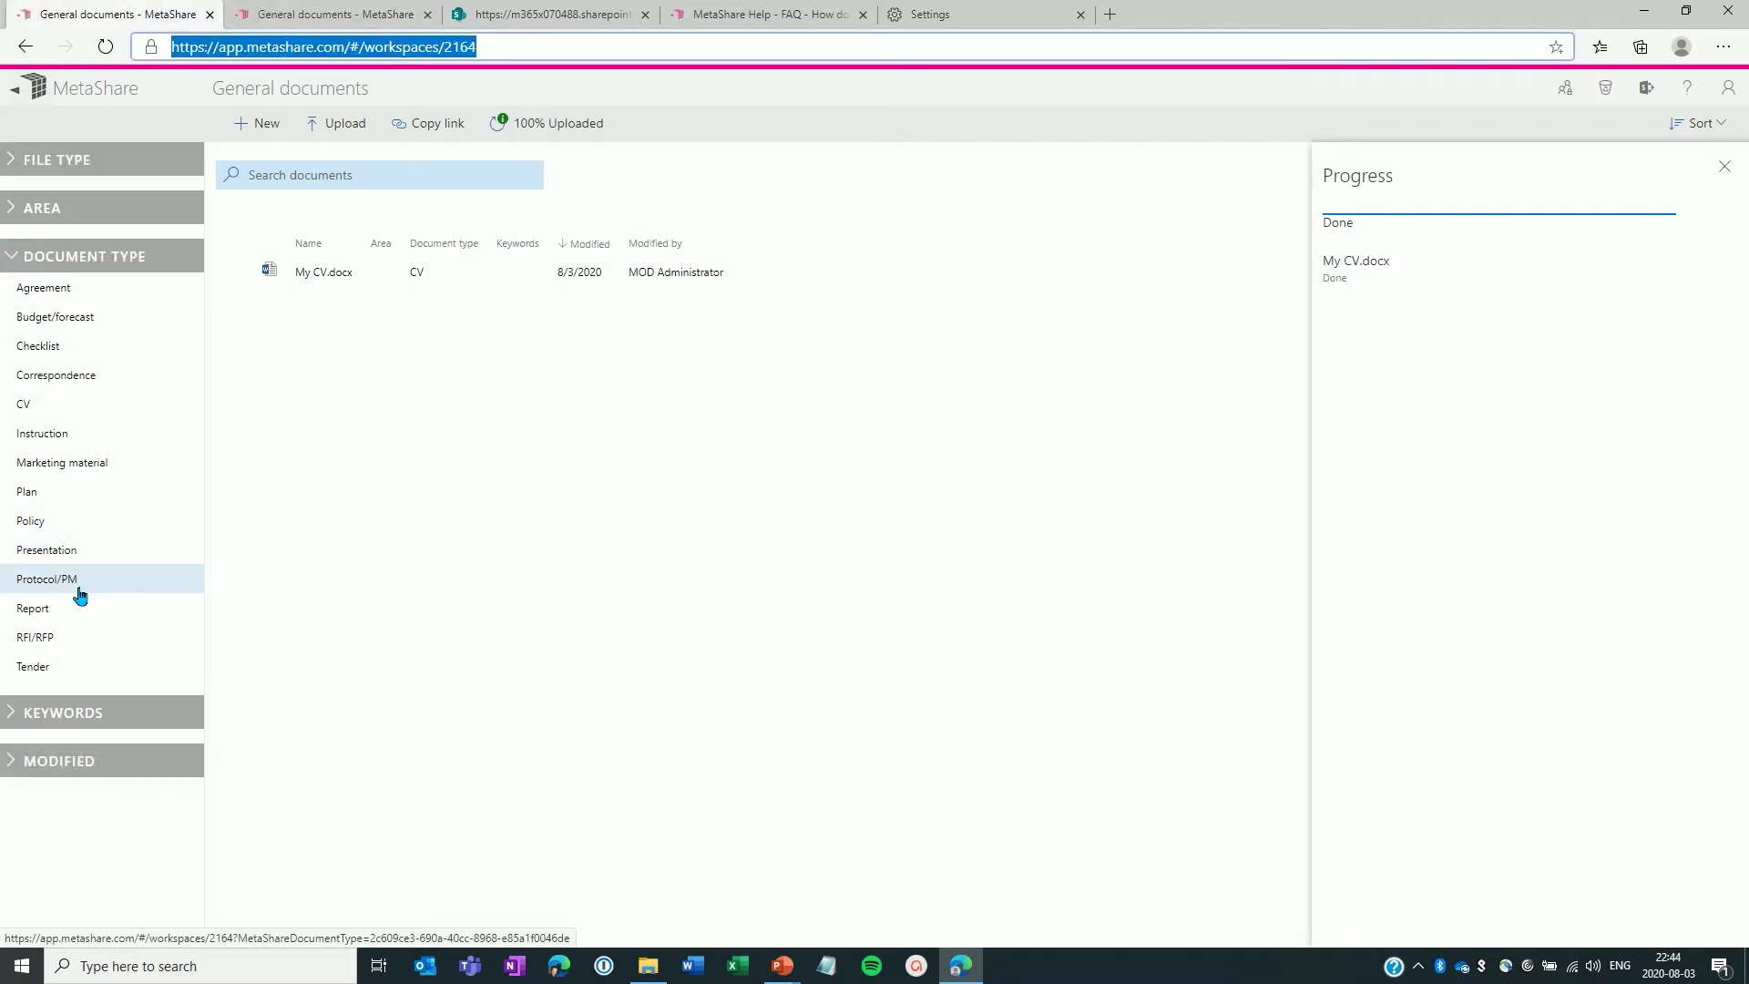
left_click(307, 12)
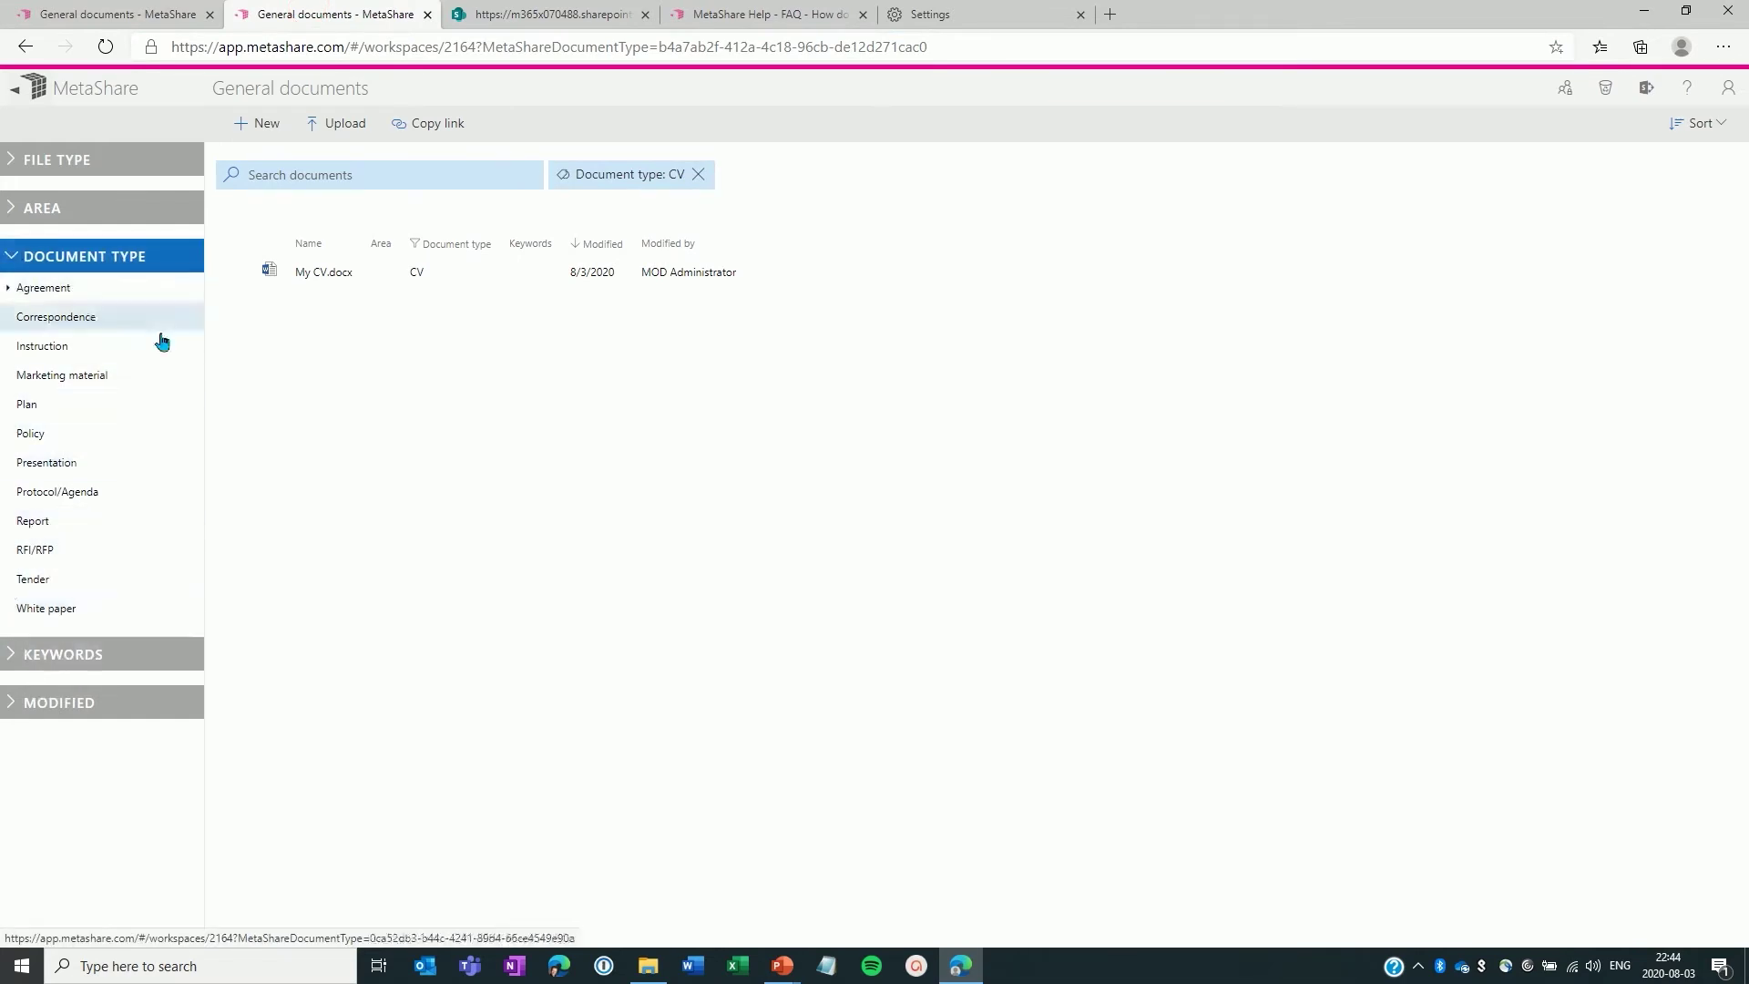
- Switch to the Edge language settings and move Swedish to the top of the preferred languages
left_click(990, 16)
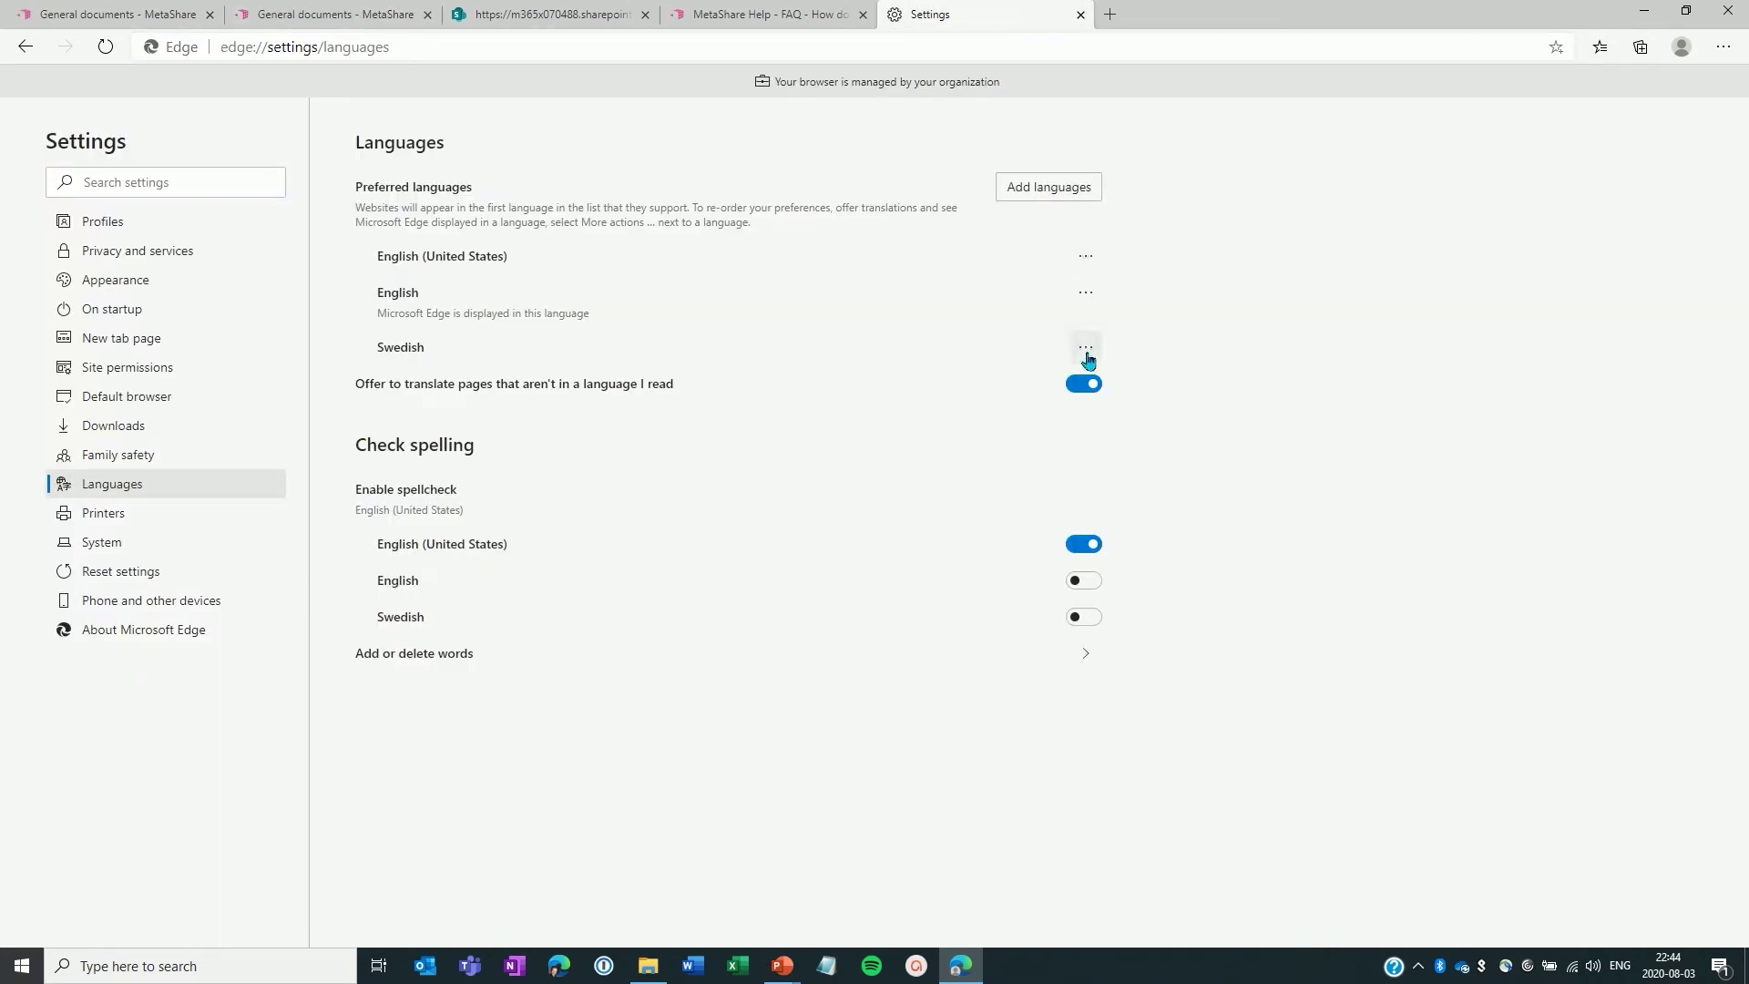
left_click(1086, 347)
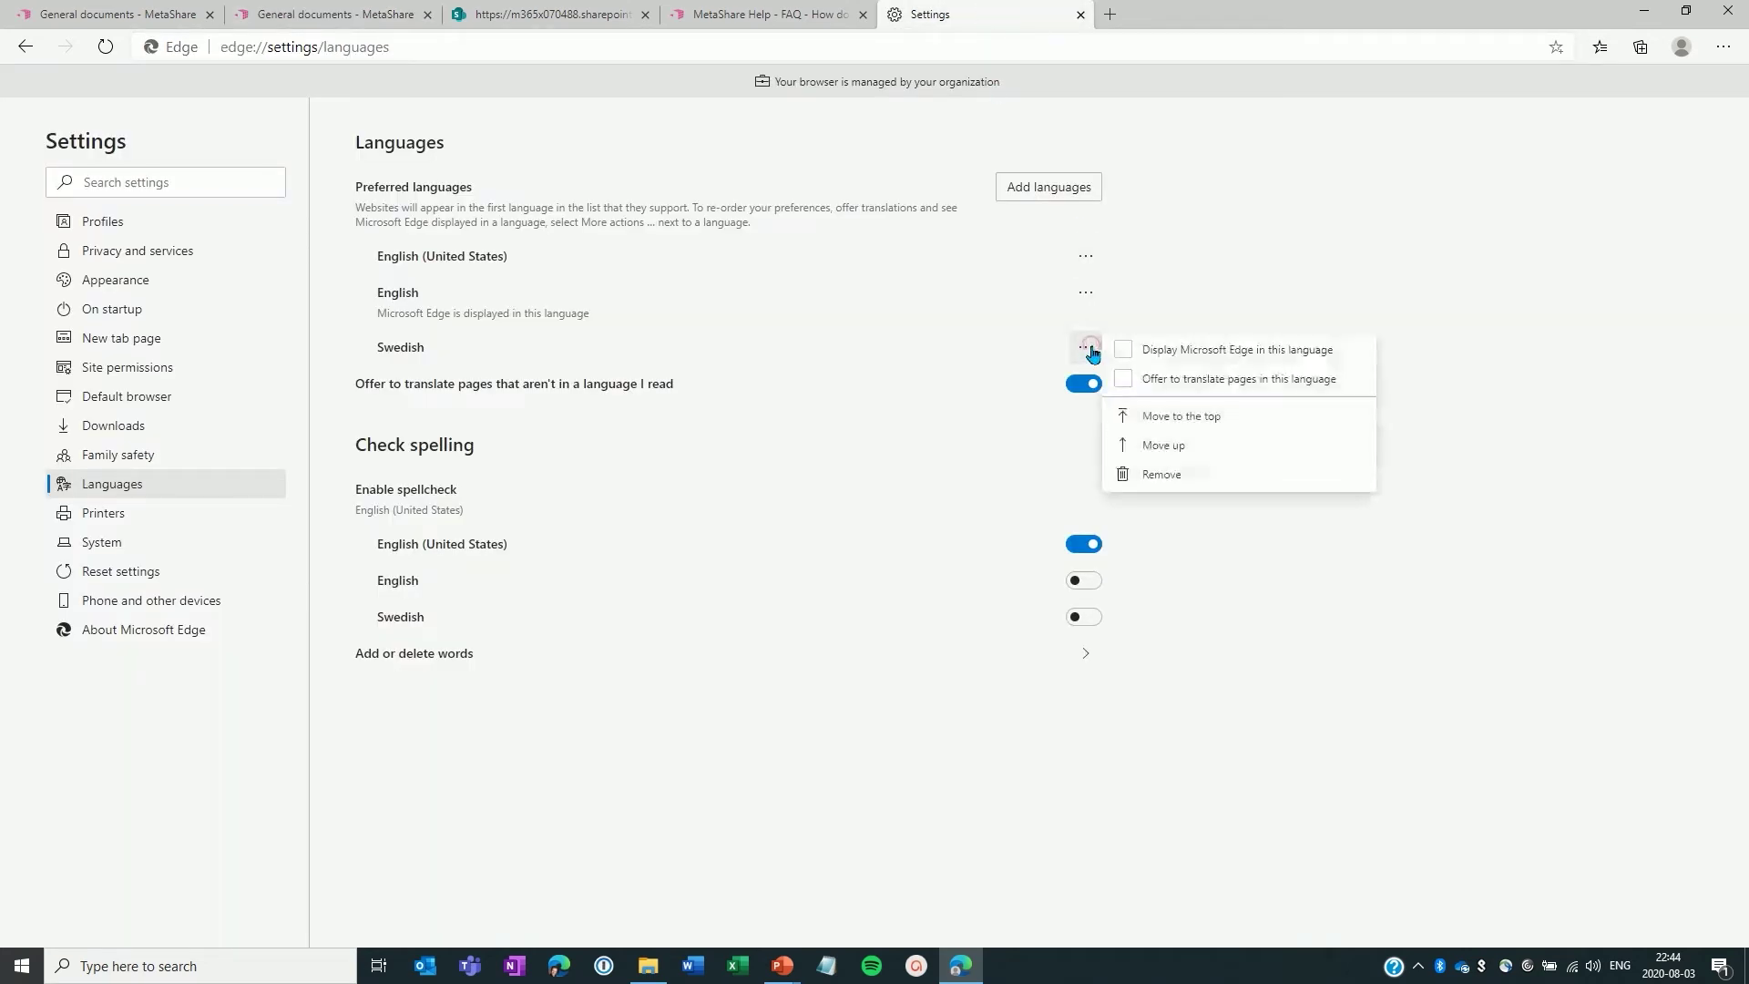
left_click(1188, 424)
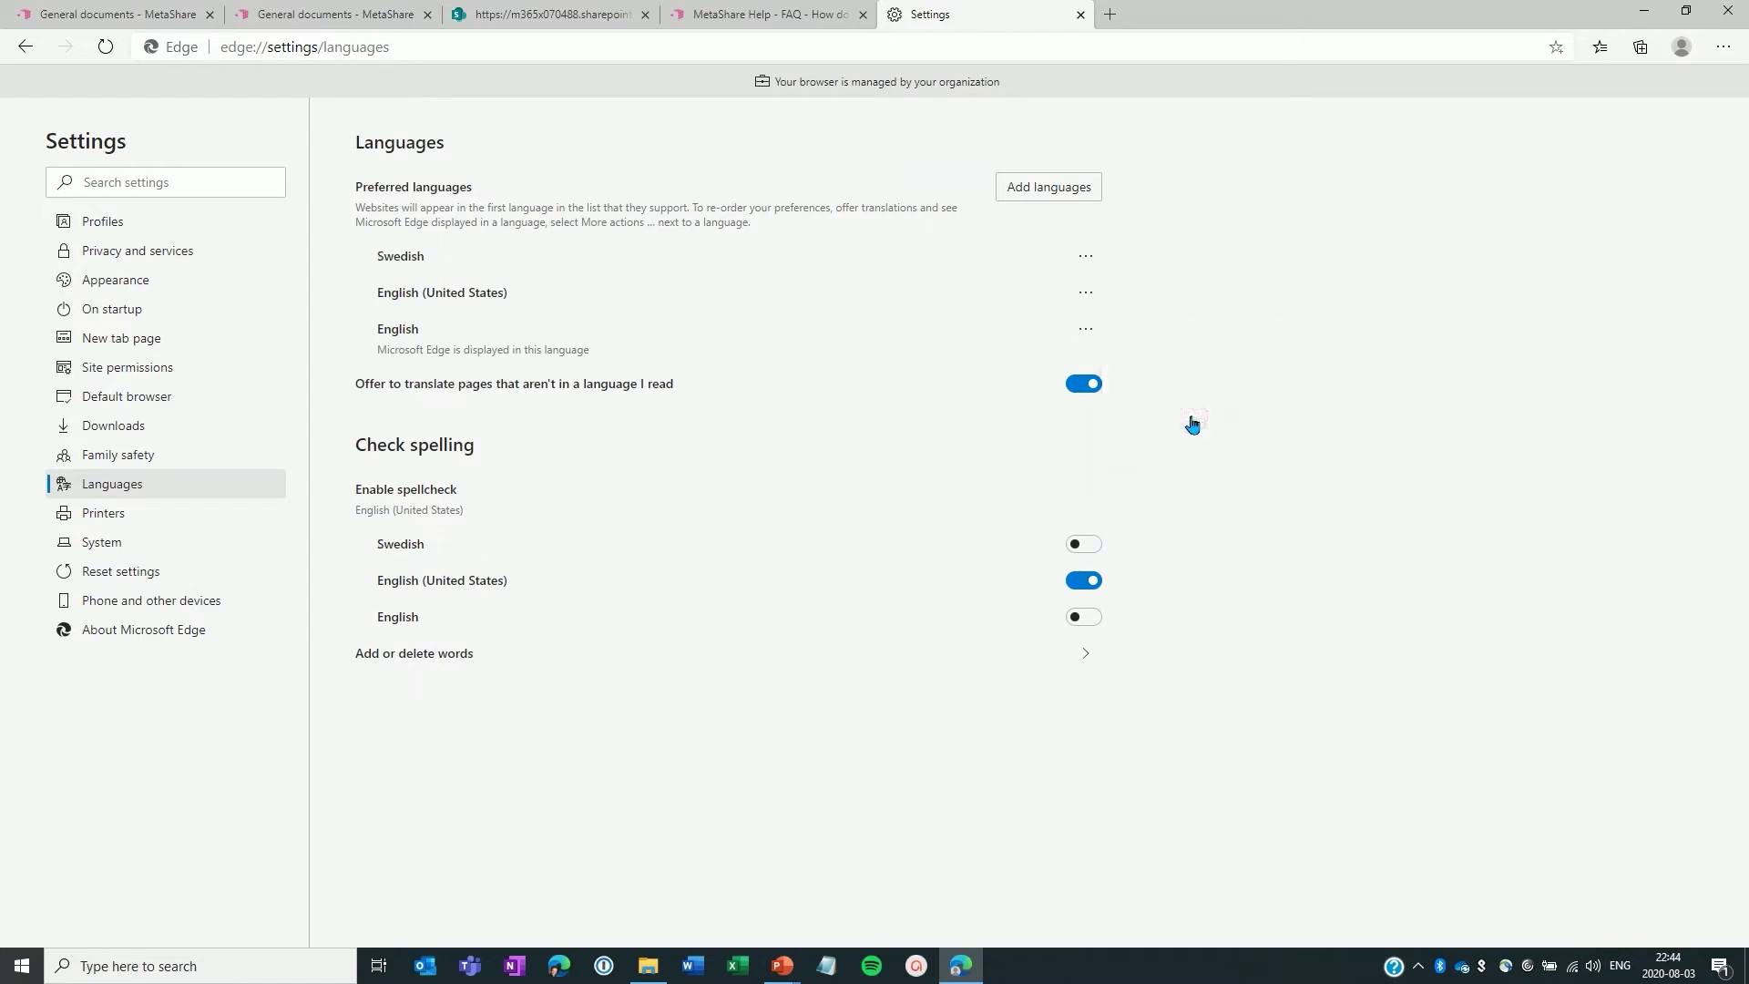
- Reload the fresh General documents workspace and inspect the Avtal document type and its child terms
left_click(313, 16)
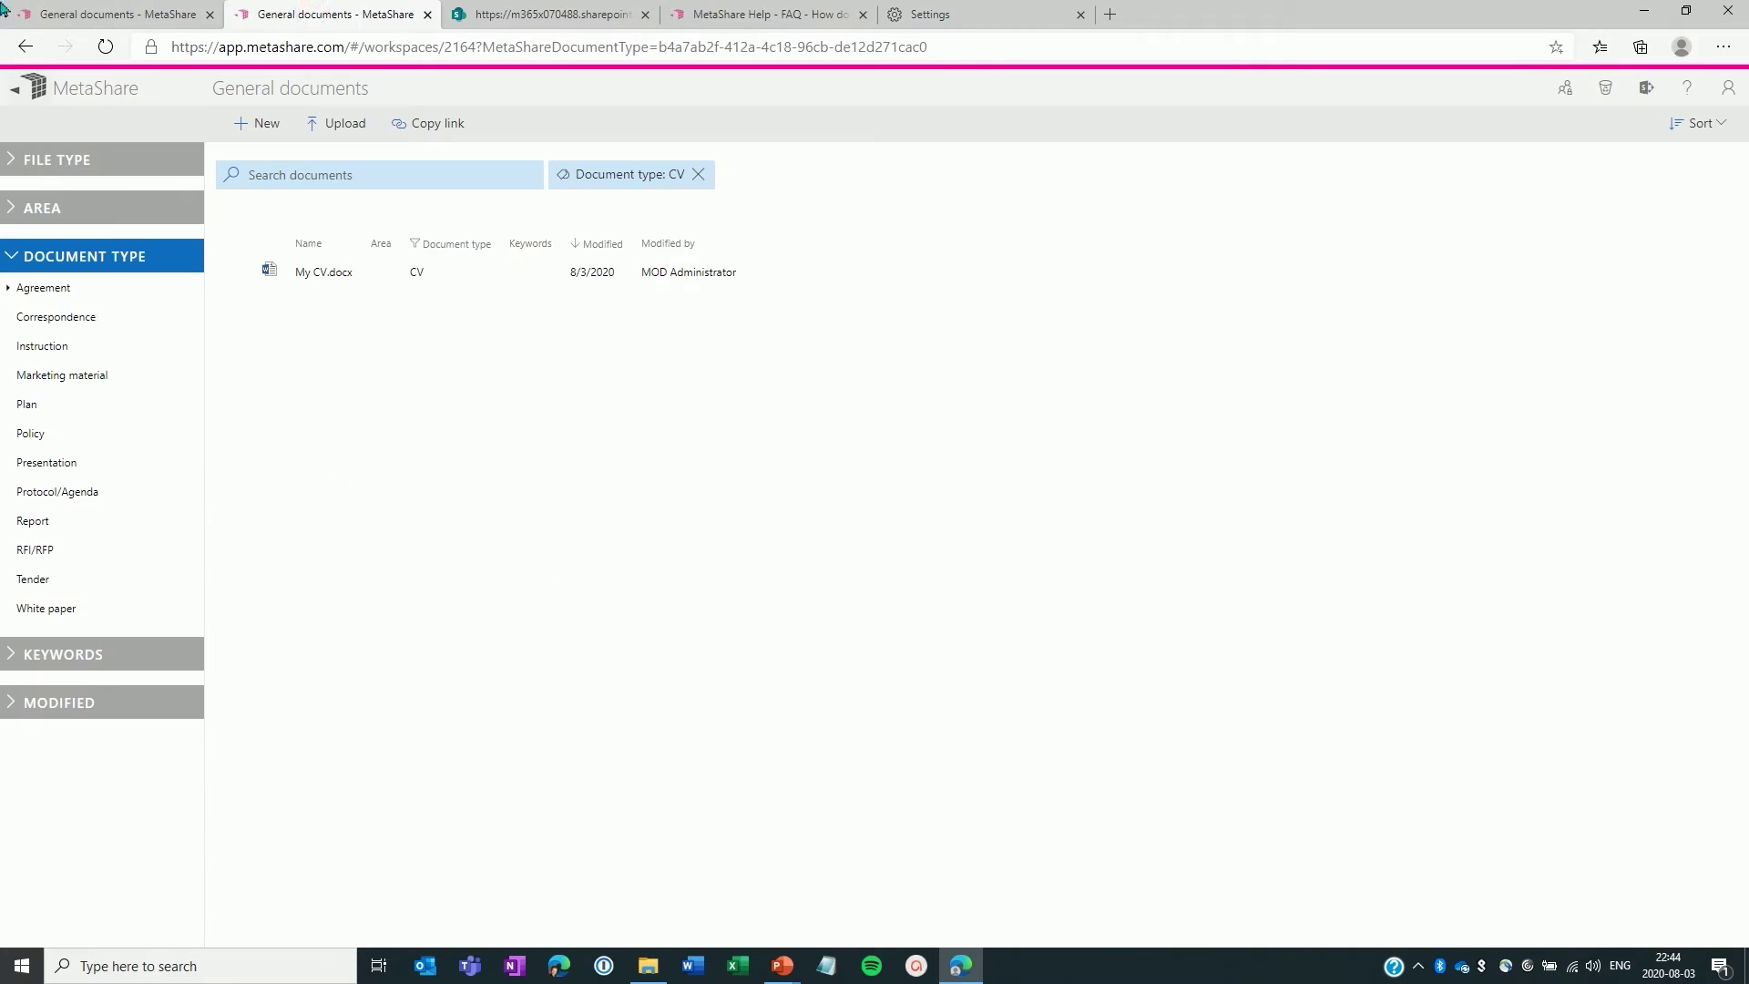
left_click(105, 48)
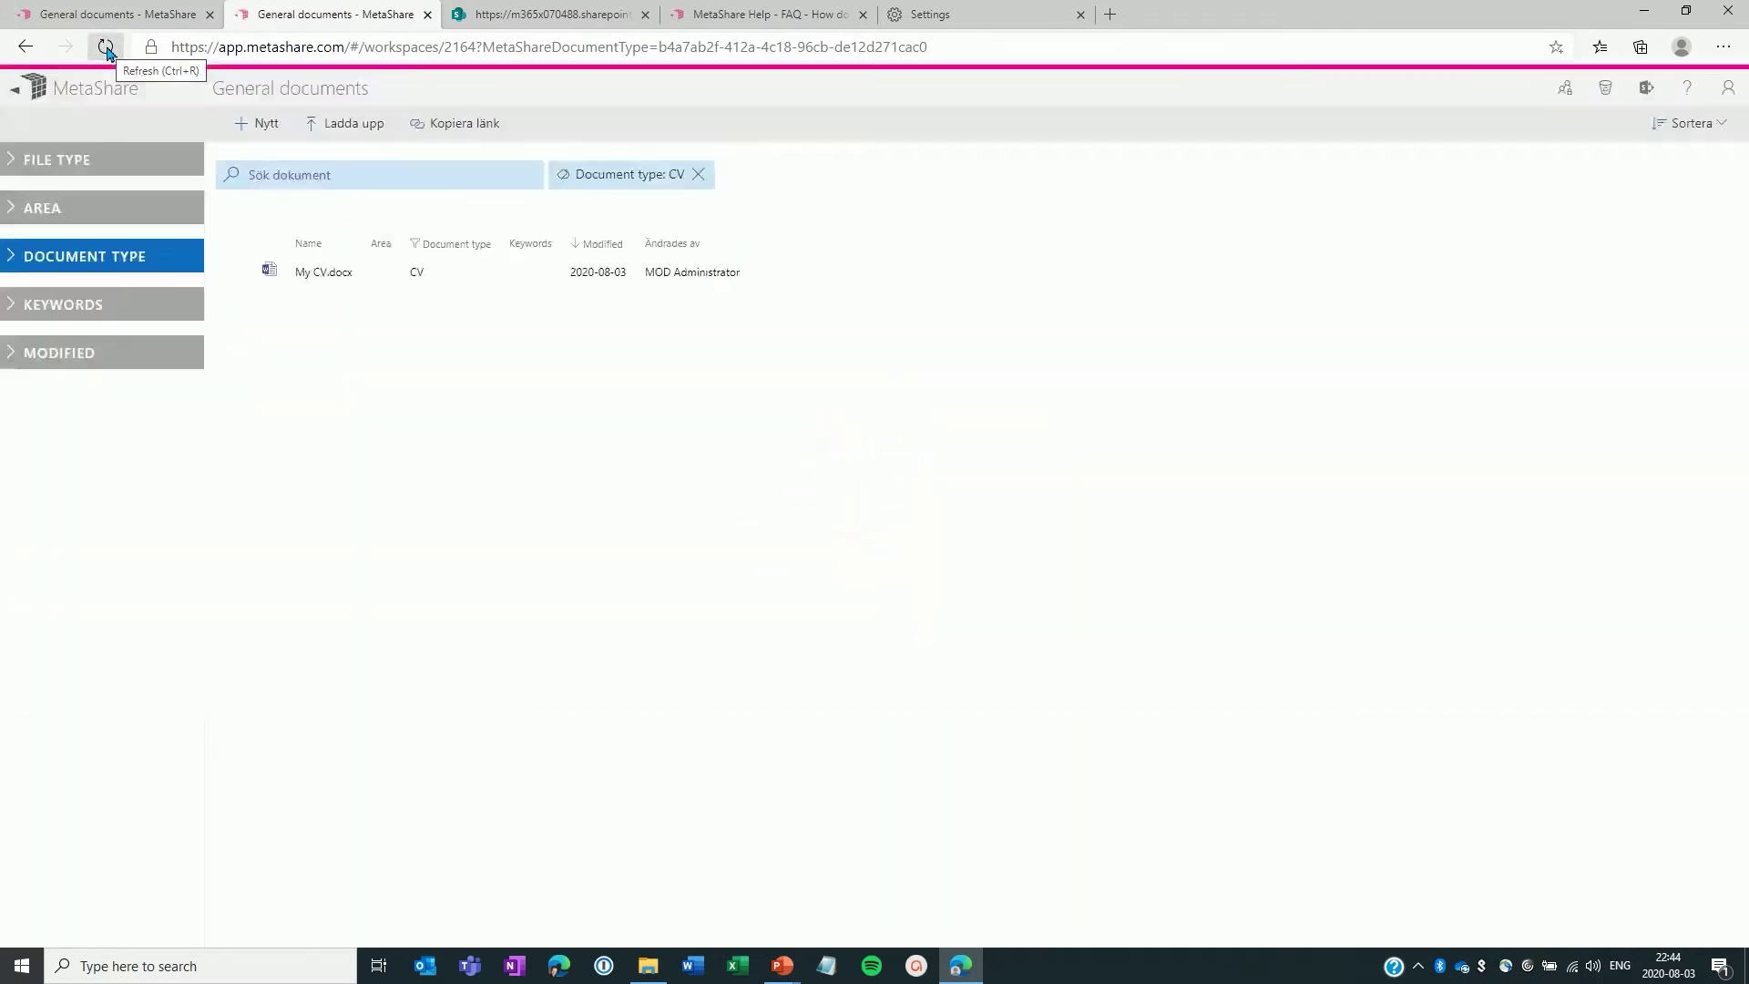
left_click(8, 291)
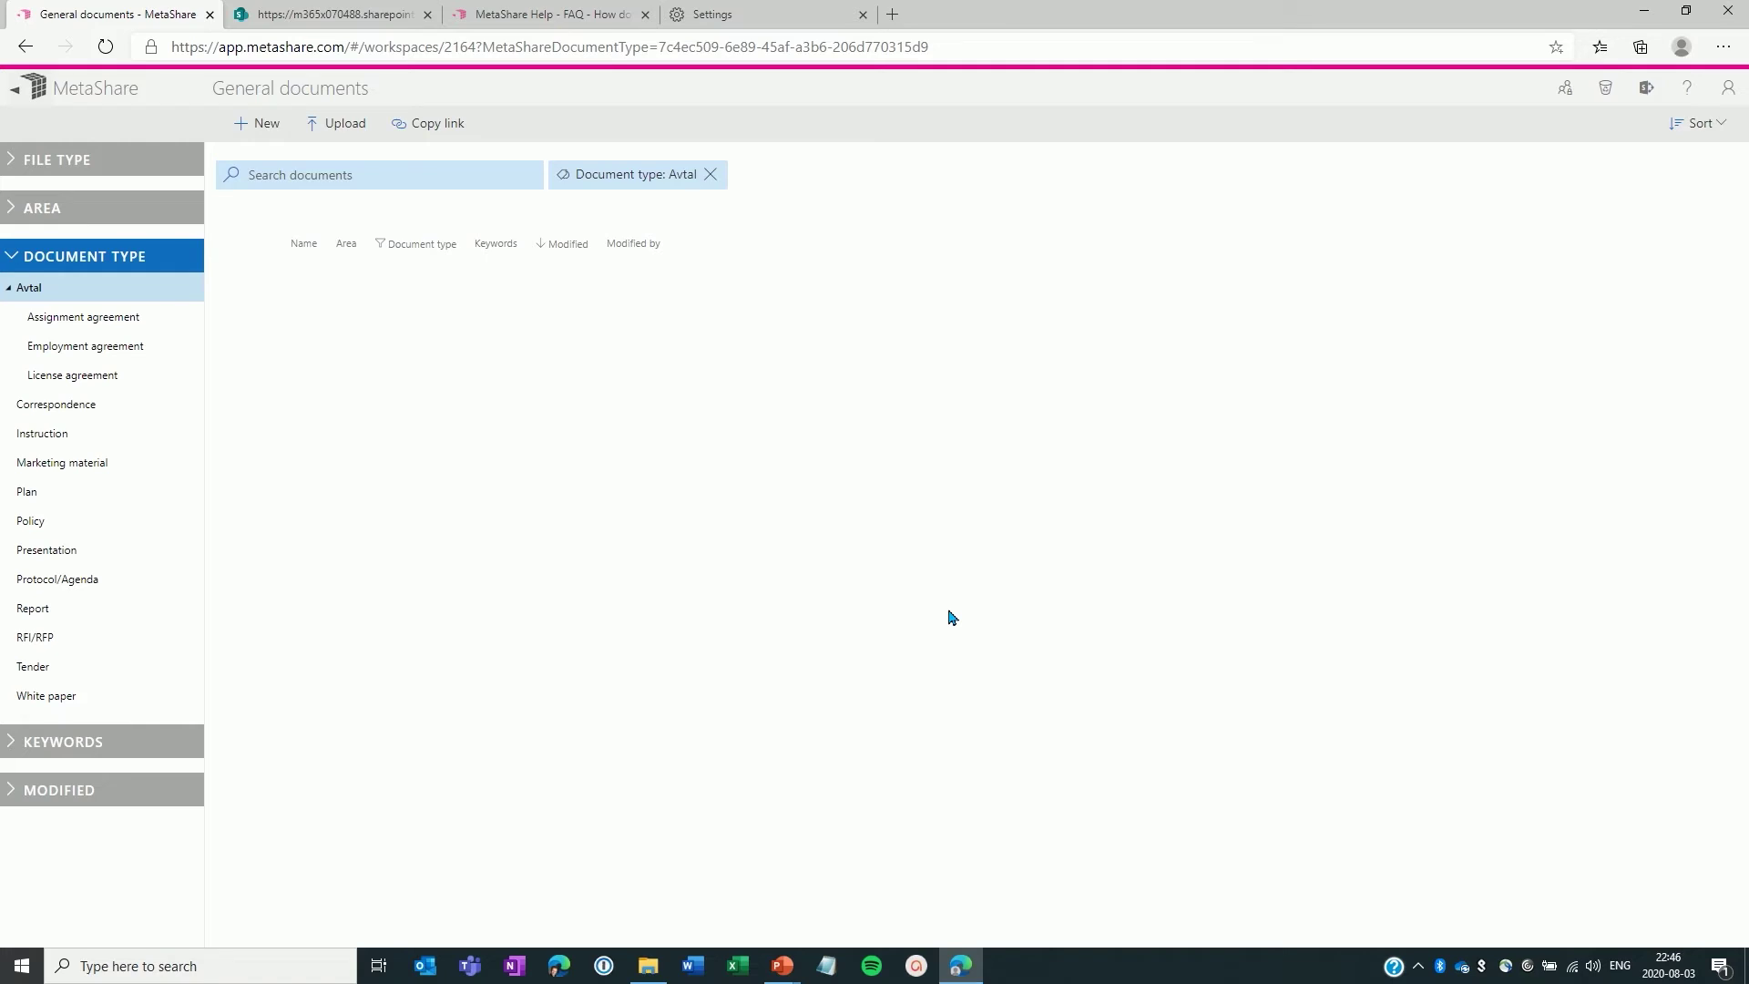
- Return to the SharePoint term store and create a new term set named Year in the MetaShare group
left_click(330, 18)
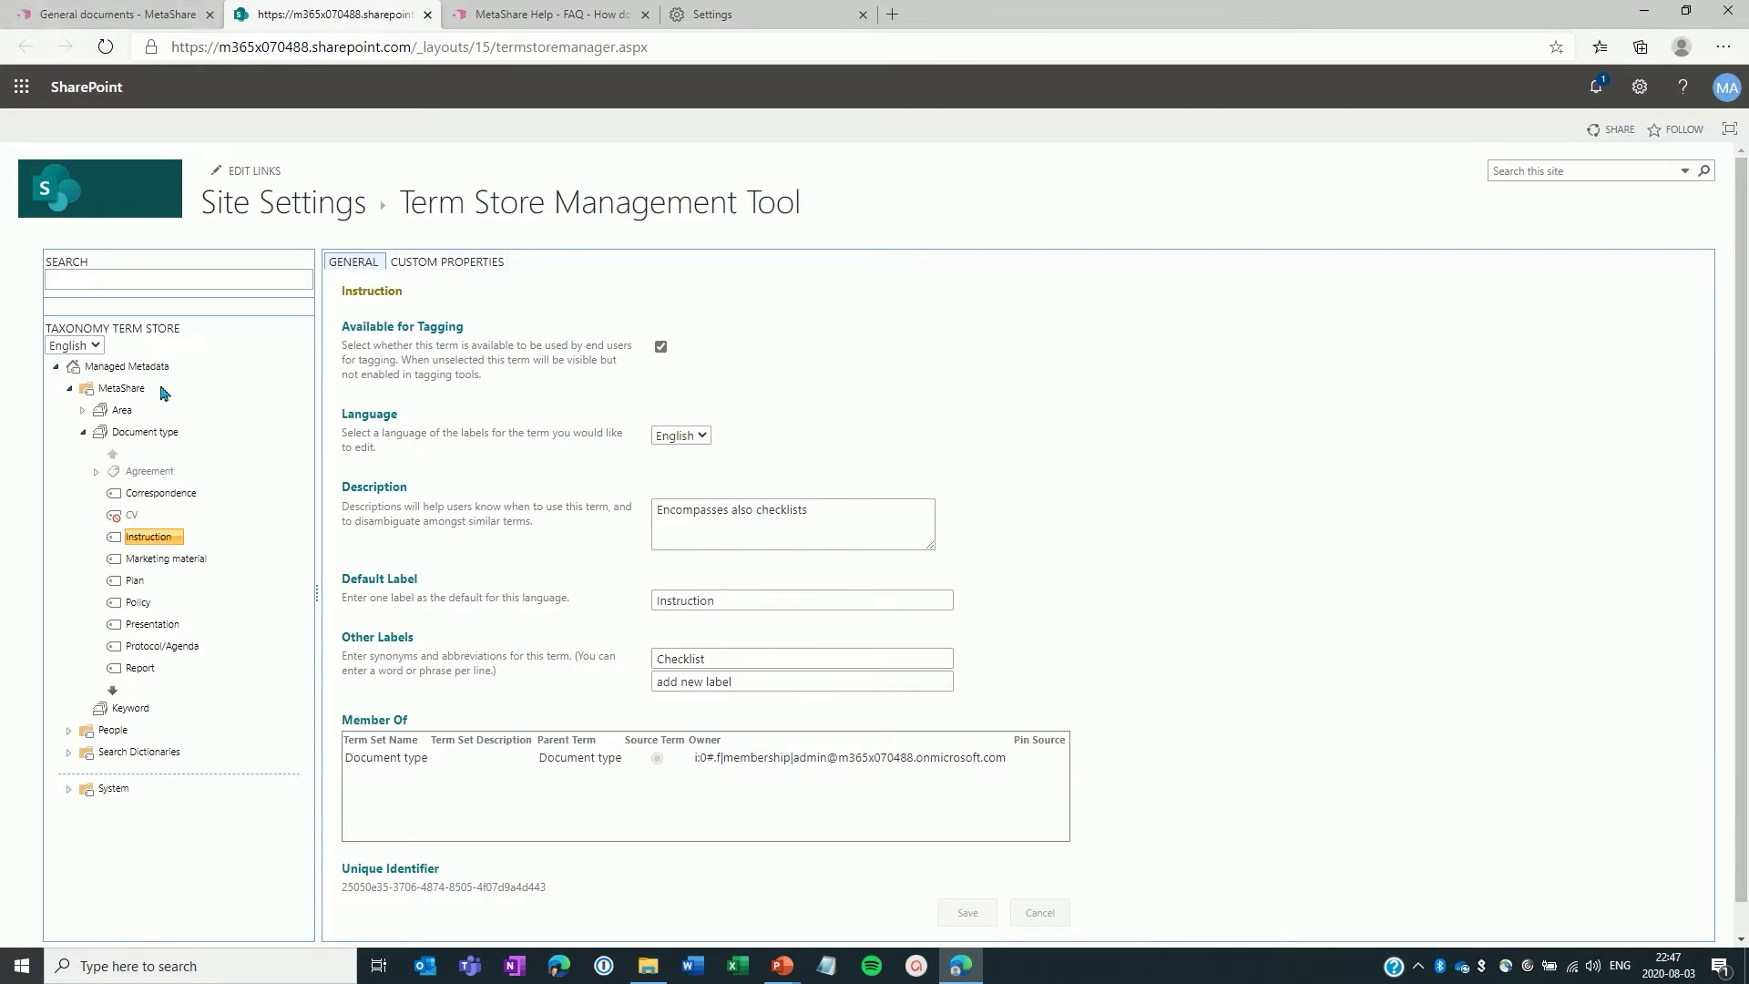
left_click(83, 432)
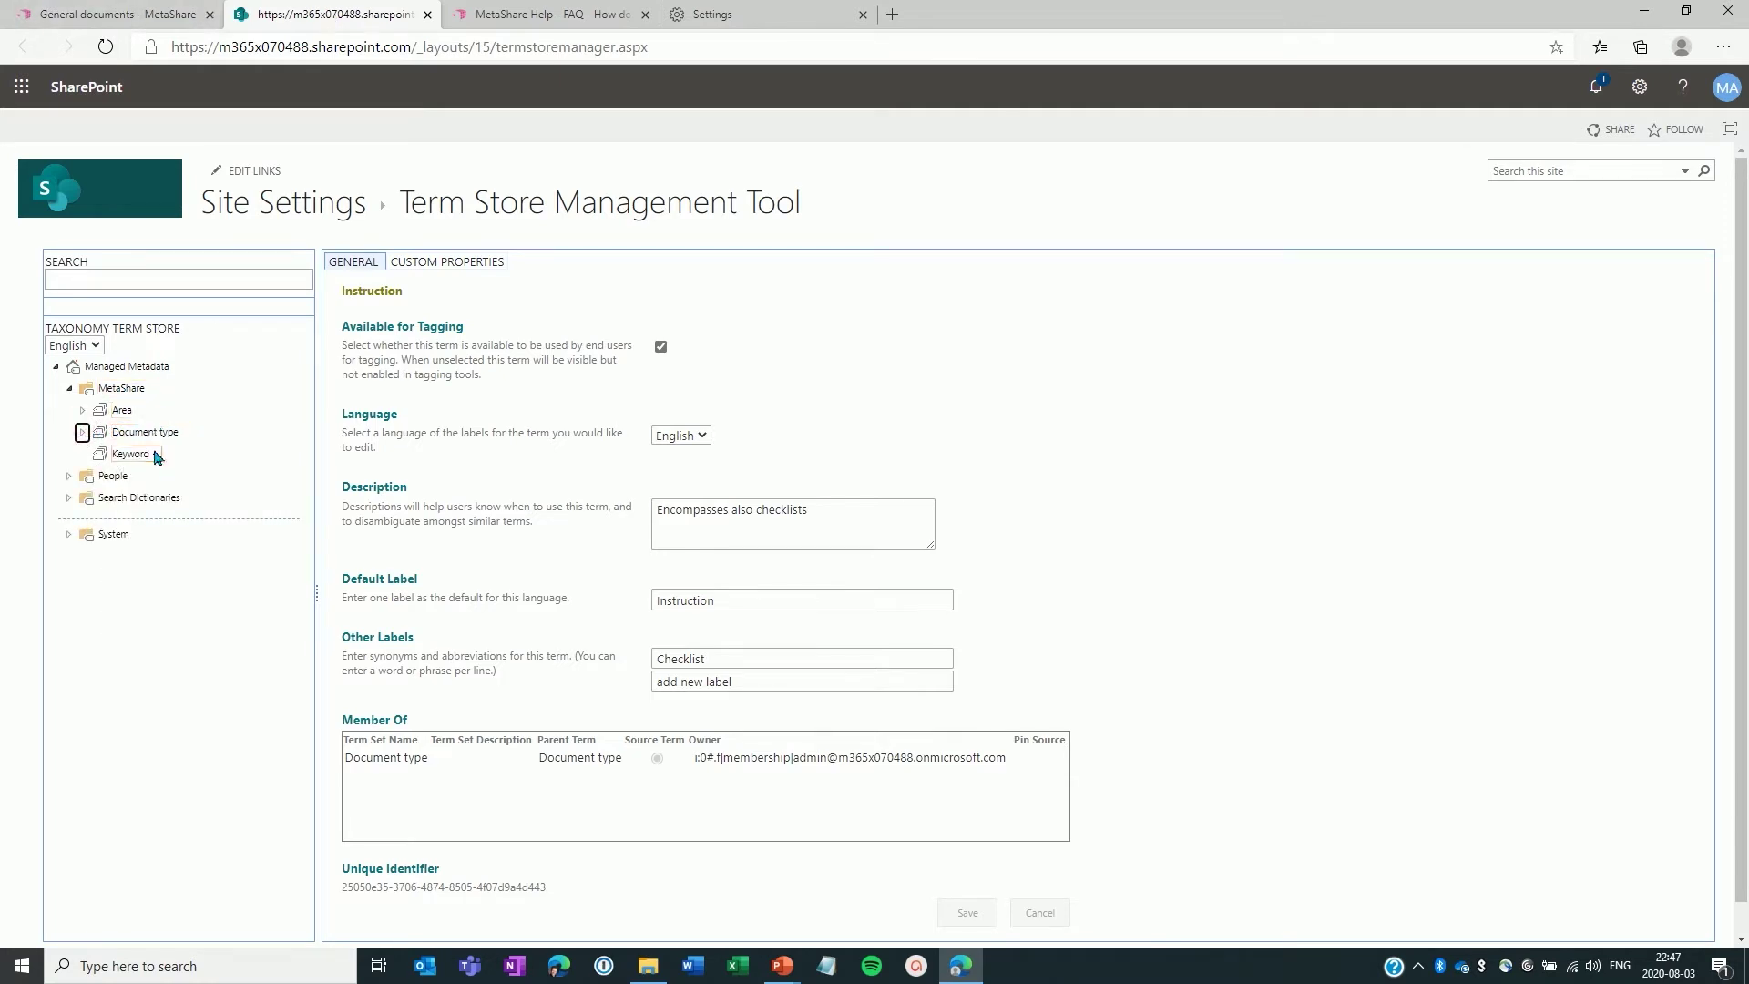
left_click(151, 392)
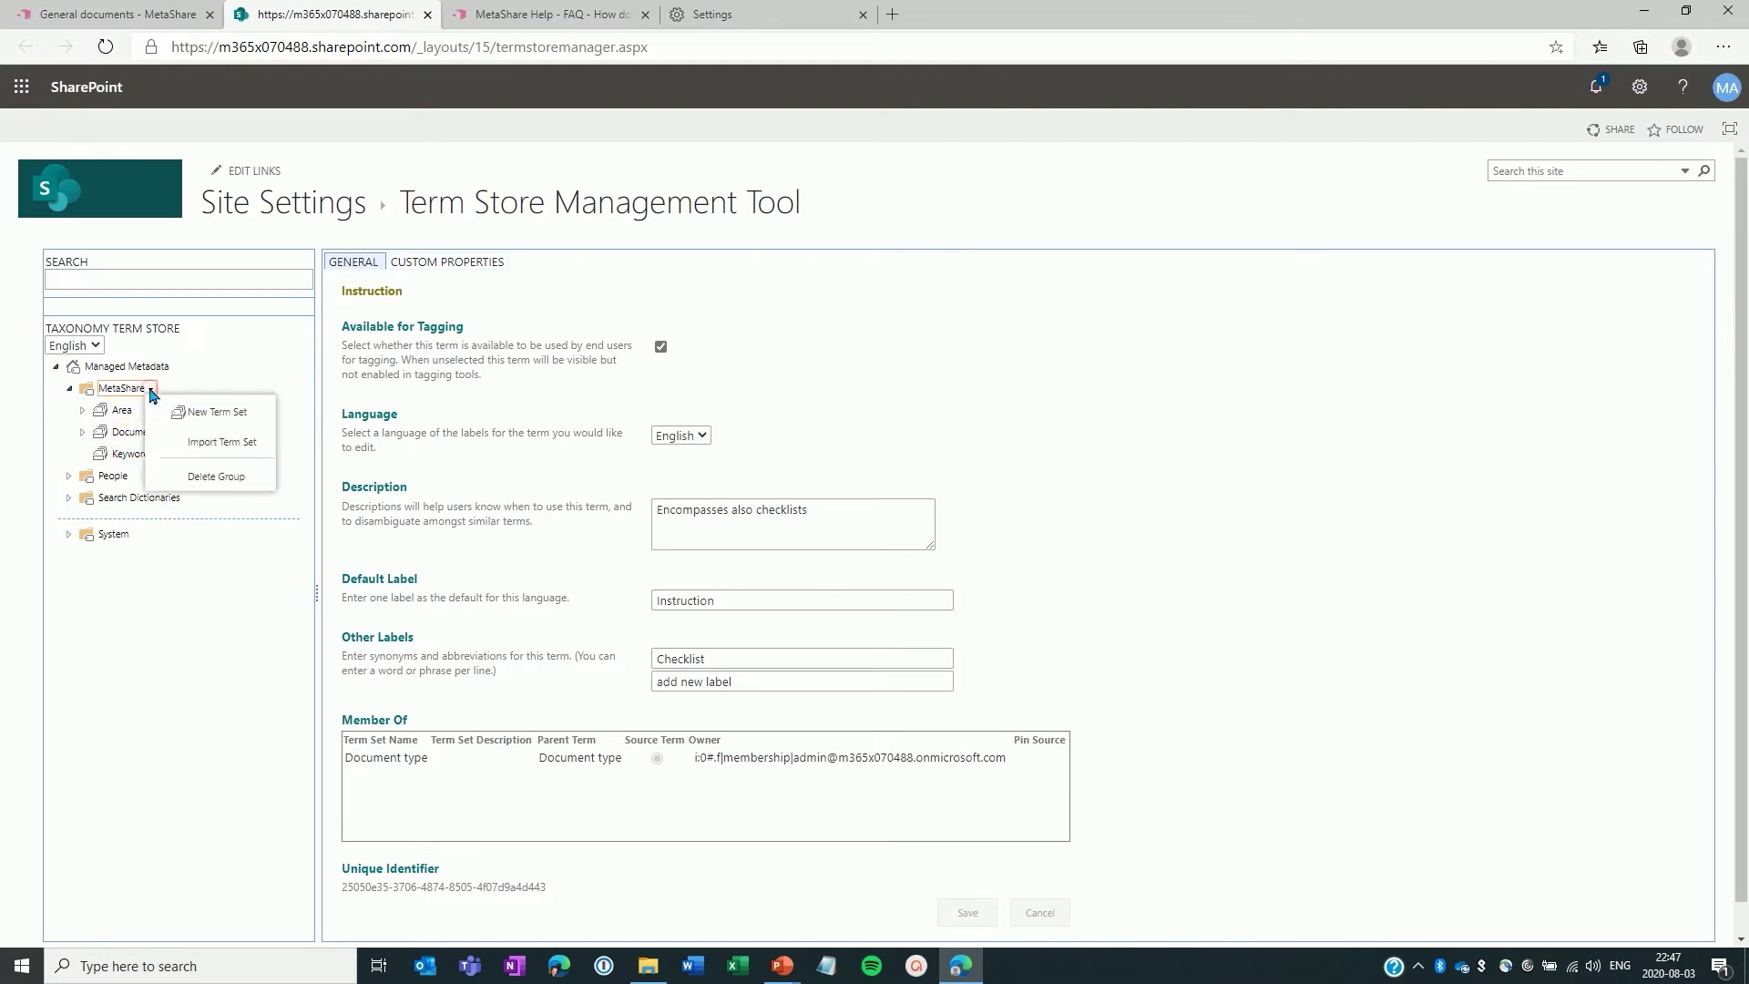
left_click(203, 415)
type("Ye")
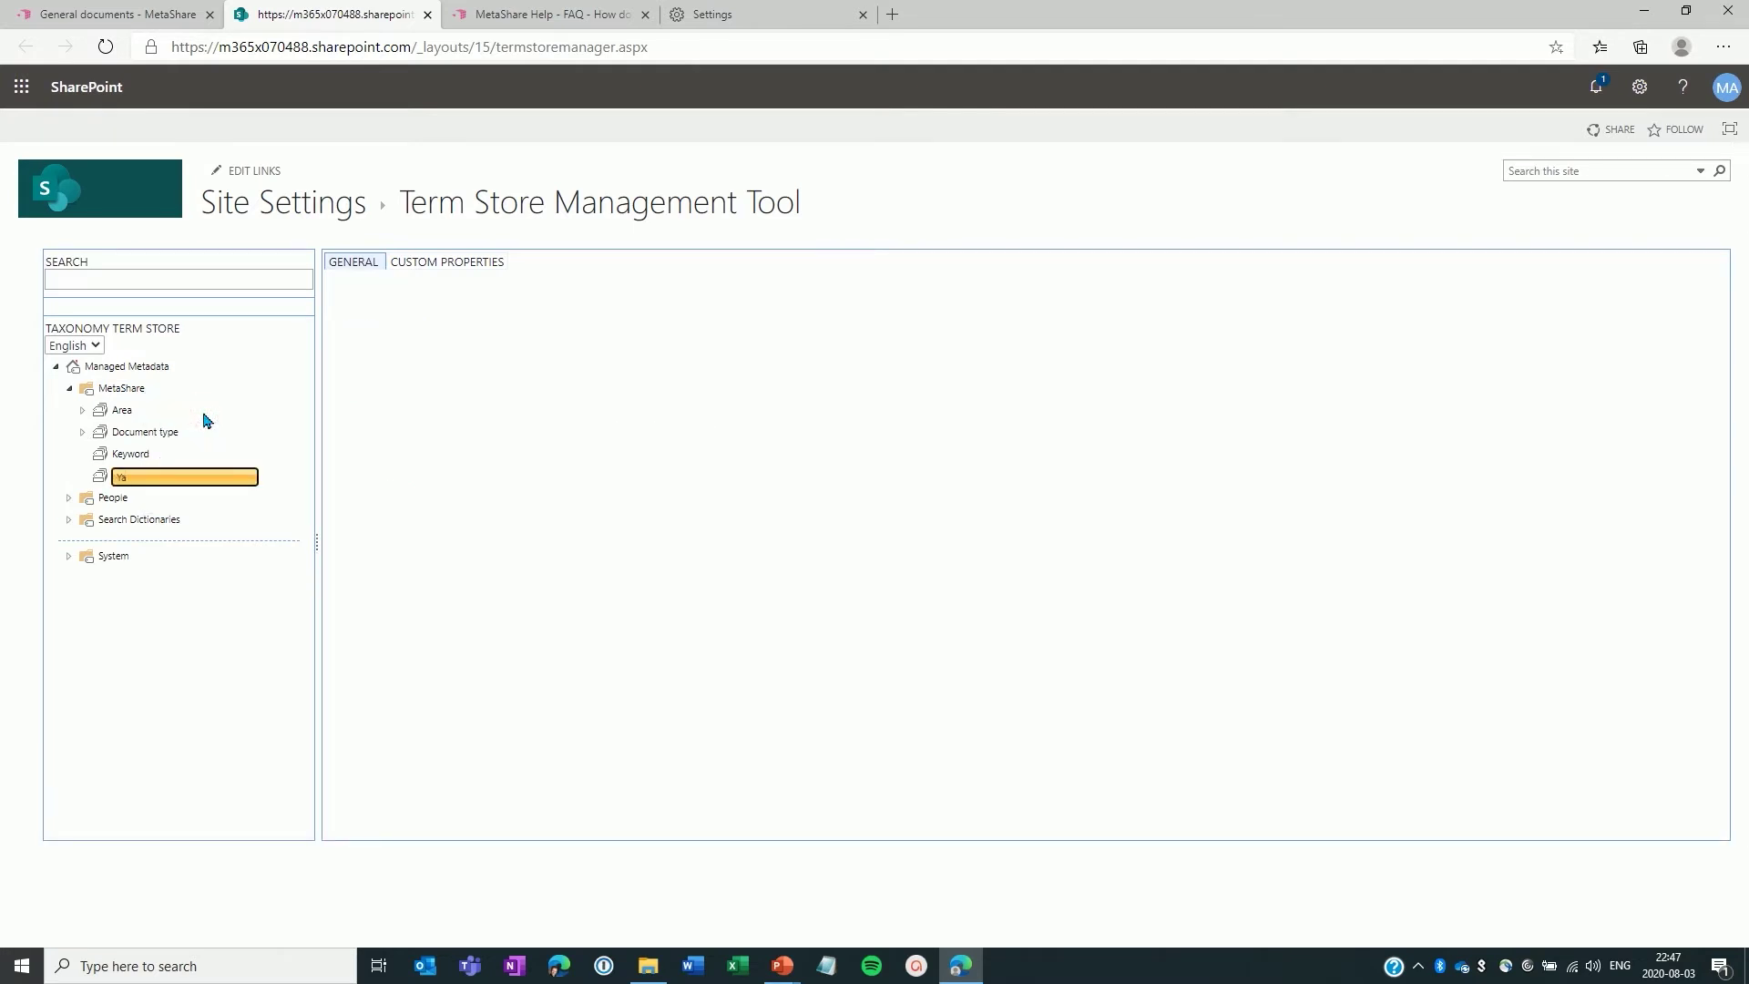
type("ar")
key("Return")
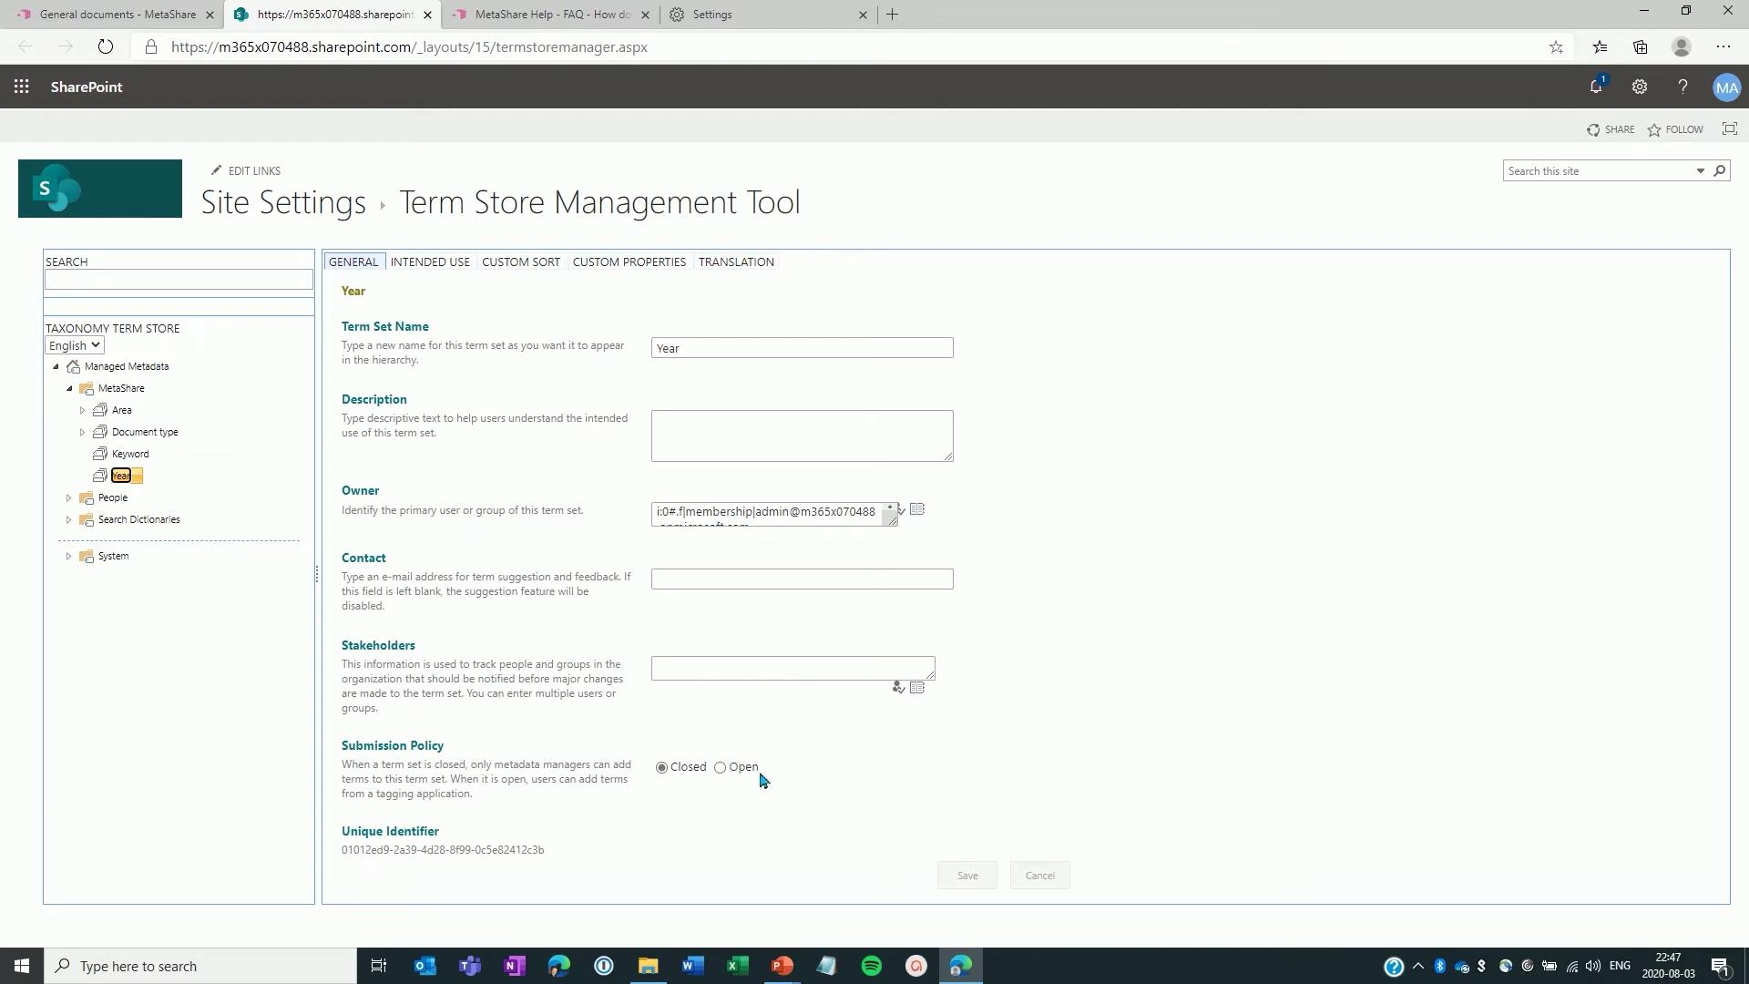
- Set the Year term set's submission policy to Open and save it
left_click(719, 767)
left_click(956, 879)
- Create the terms 2019 and 2020 in the Year term set
left_click(137, 477)
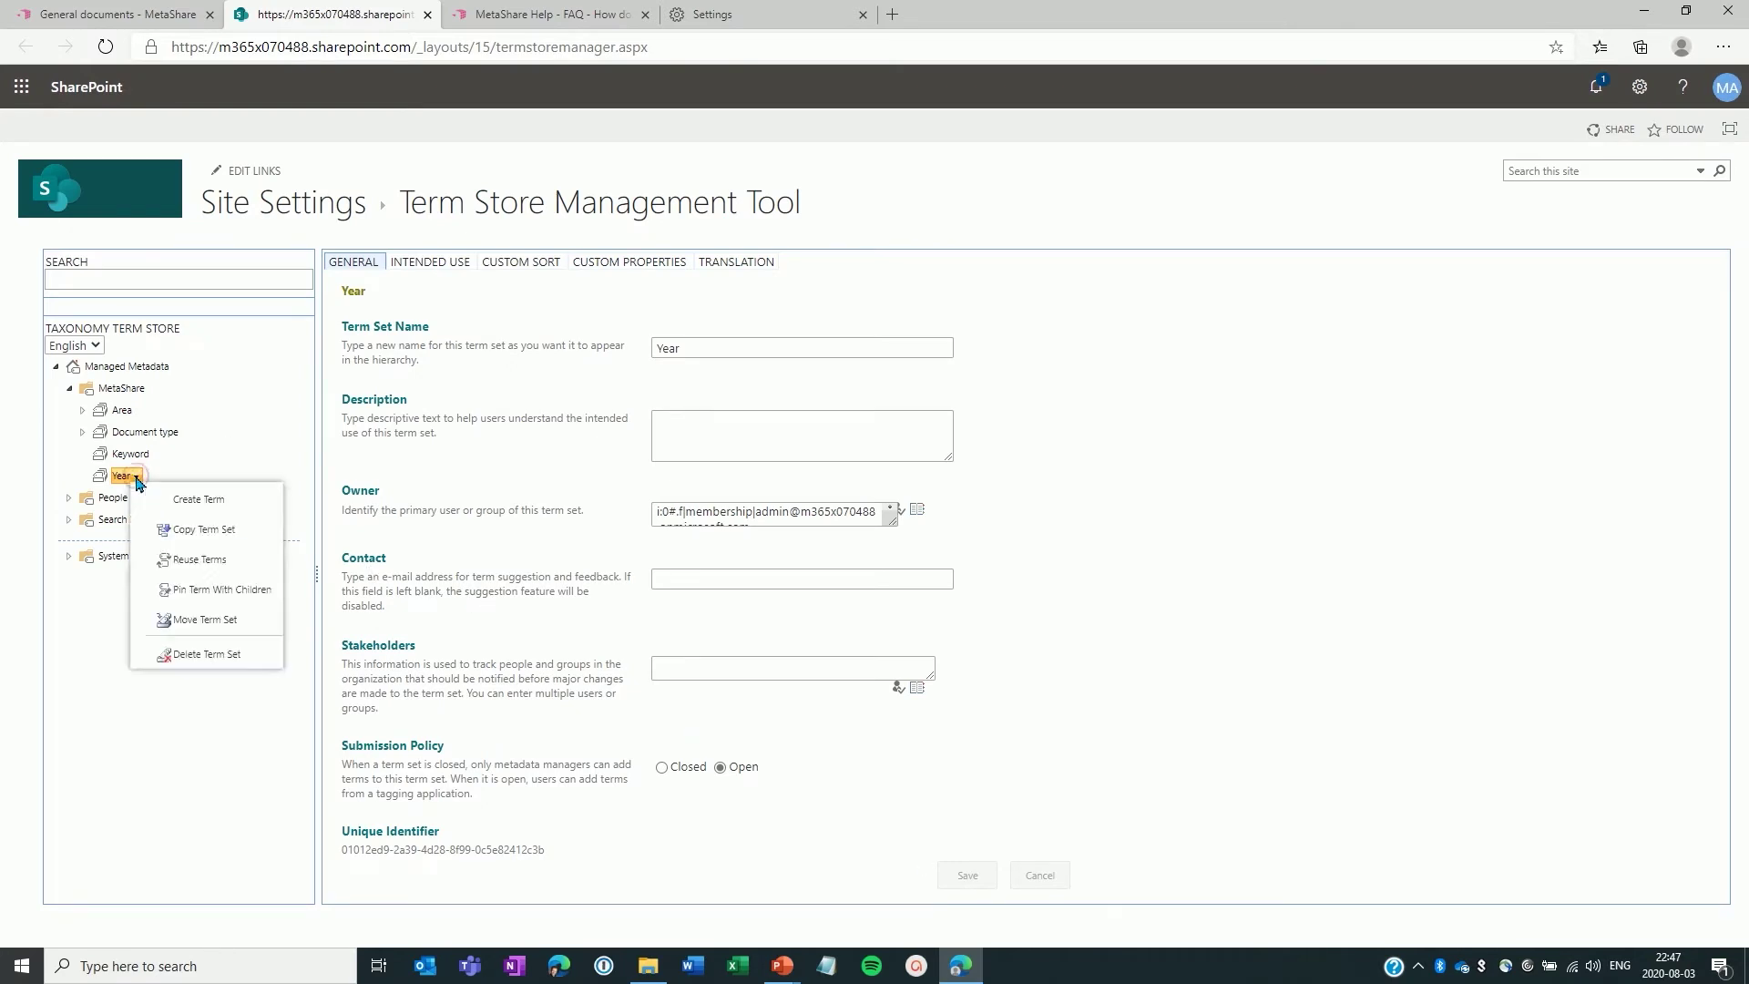
left_click(179, 502)
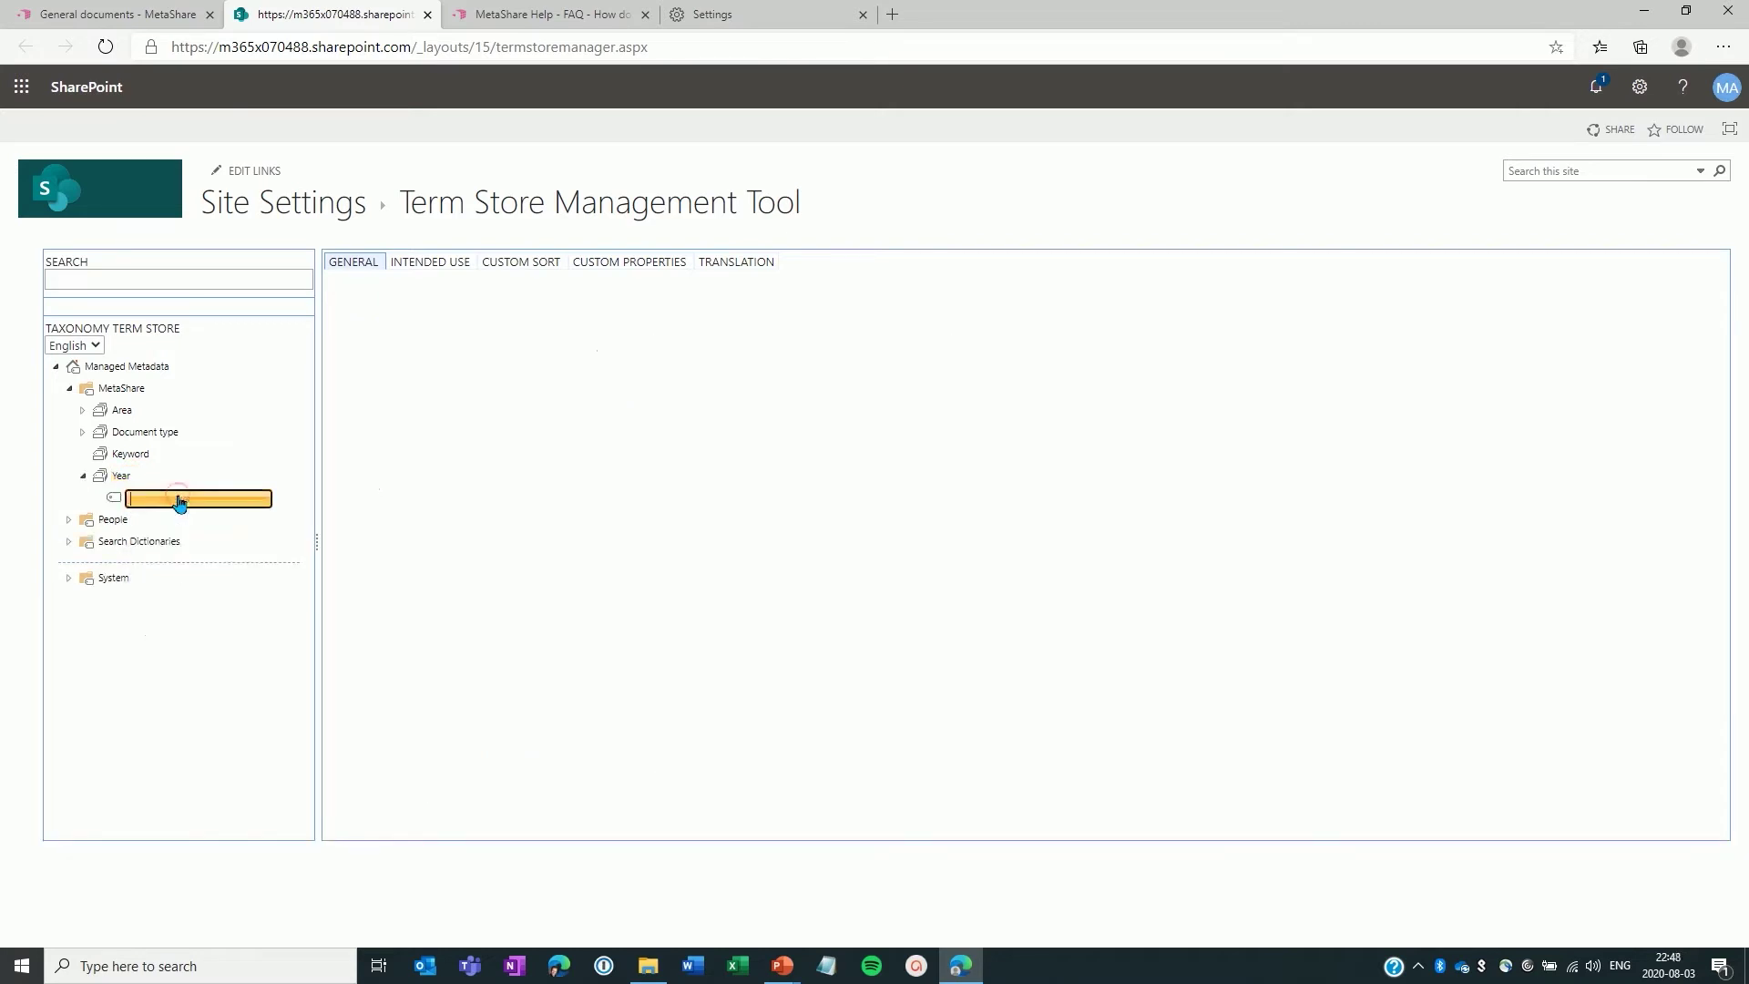
type("2019")
key("Return")
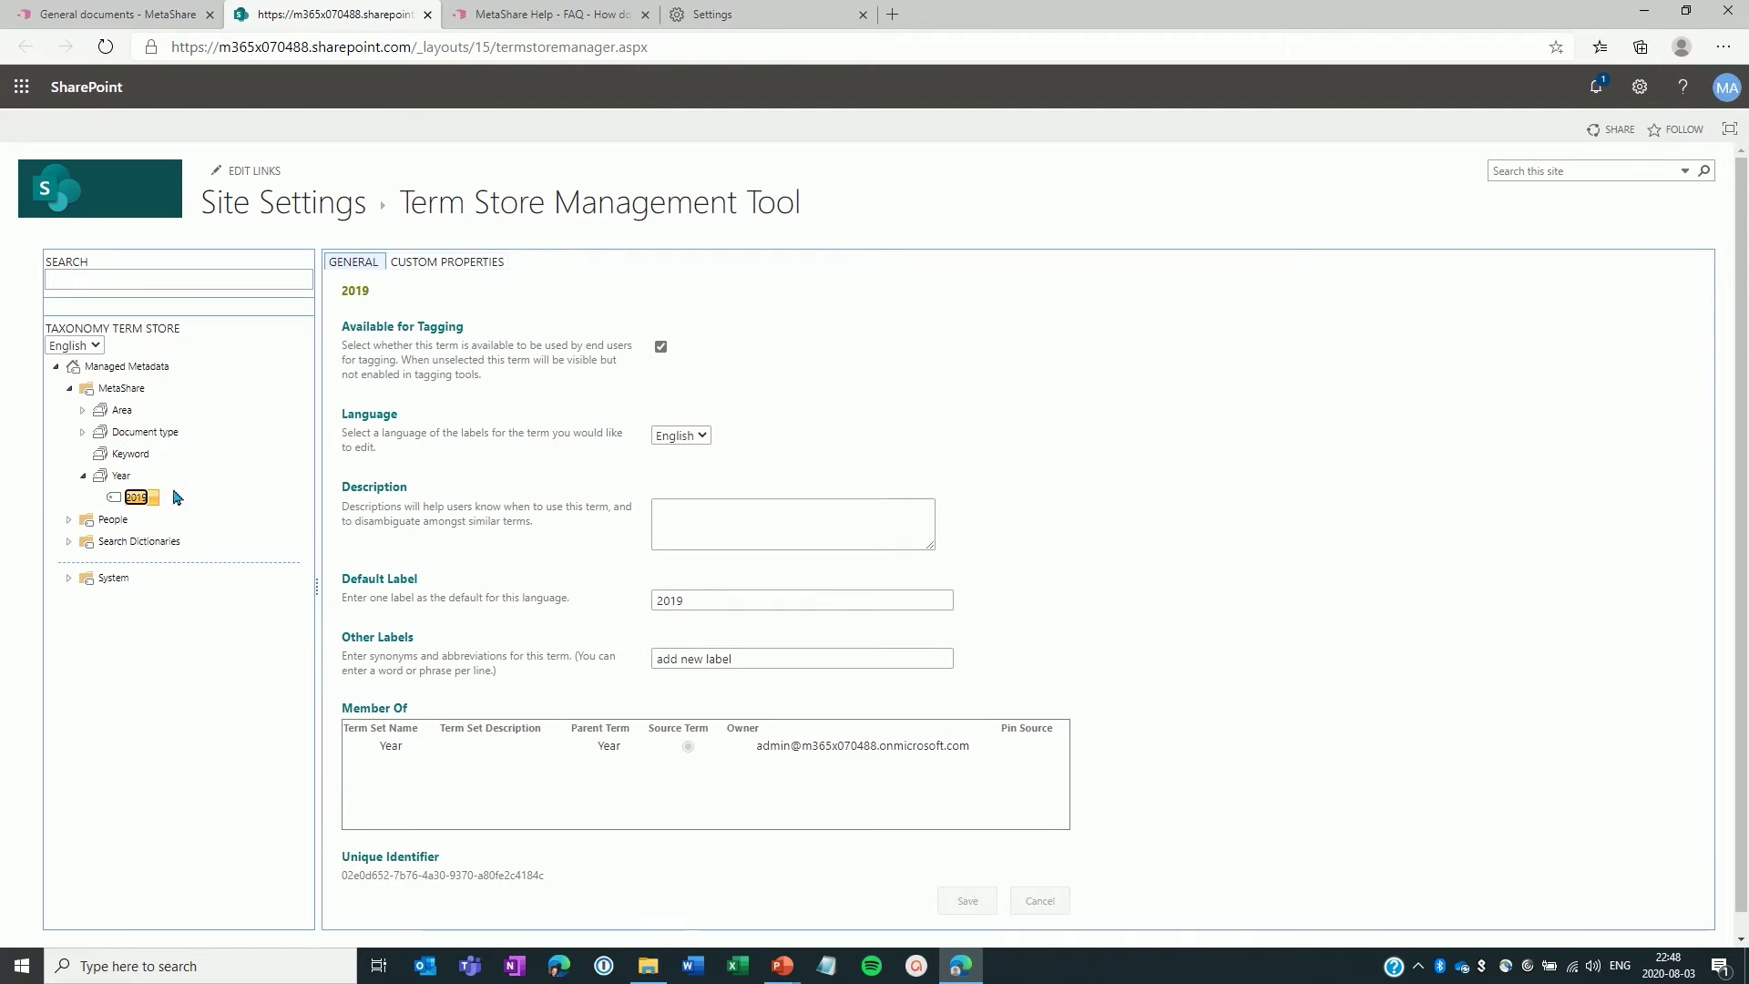
right_click(134, 481)
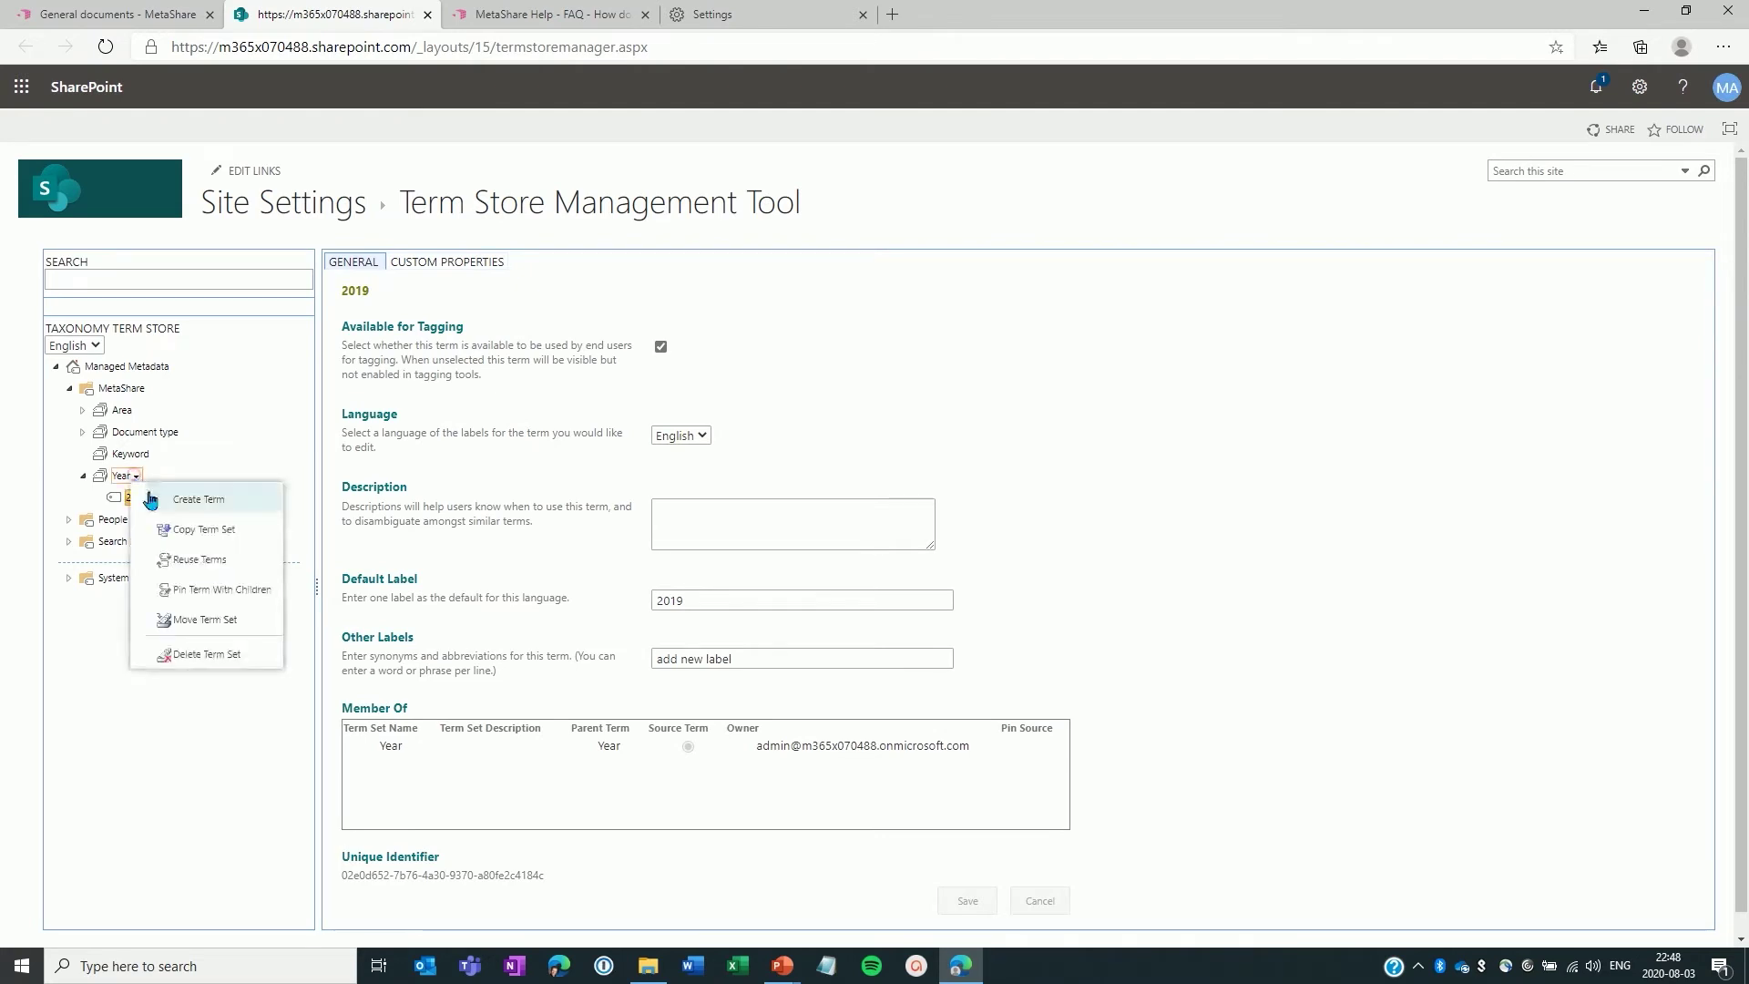
left_click(171, 499)
type("2020")
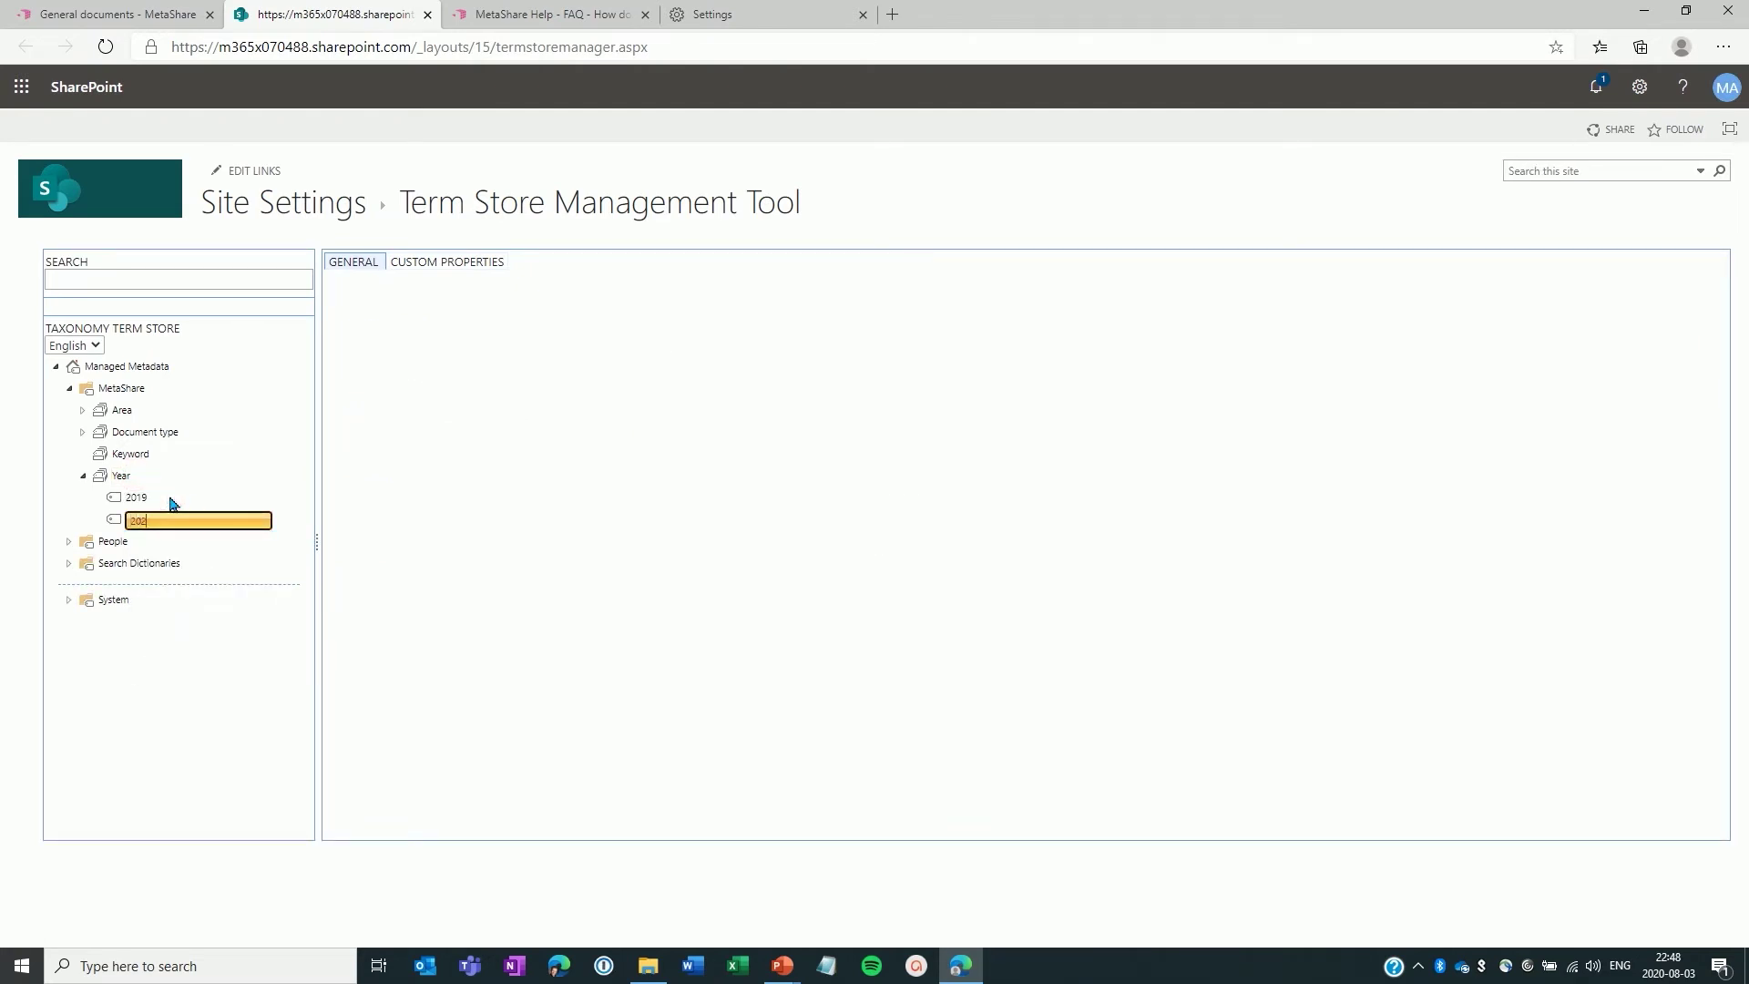
key("Return")
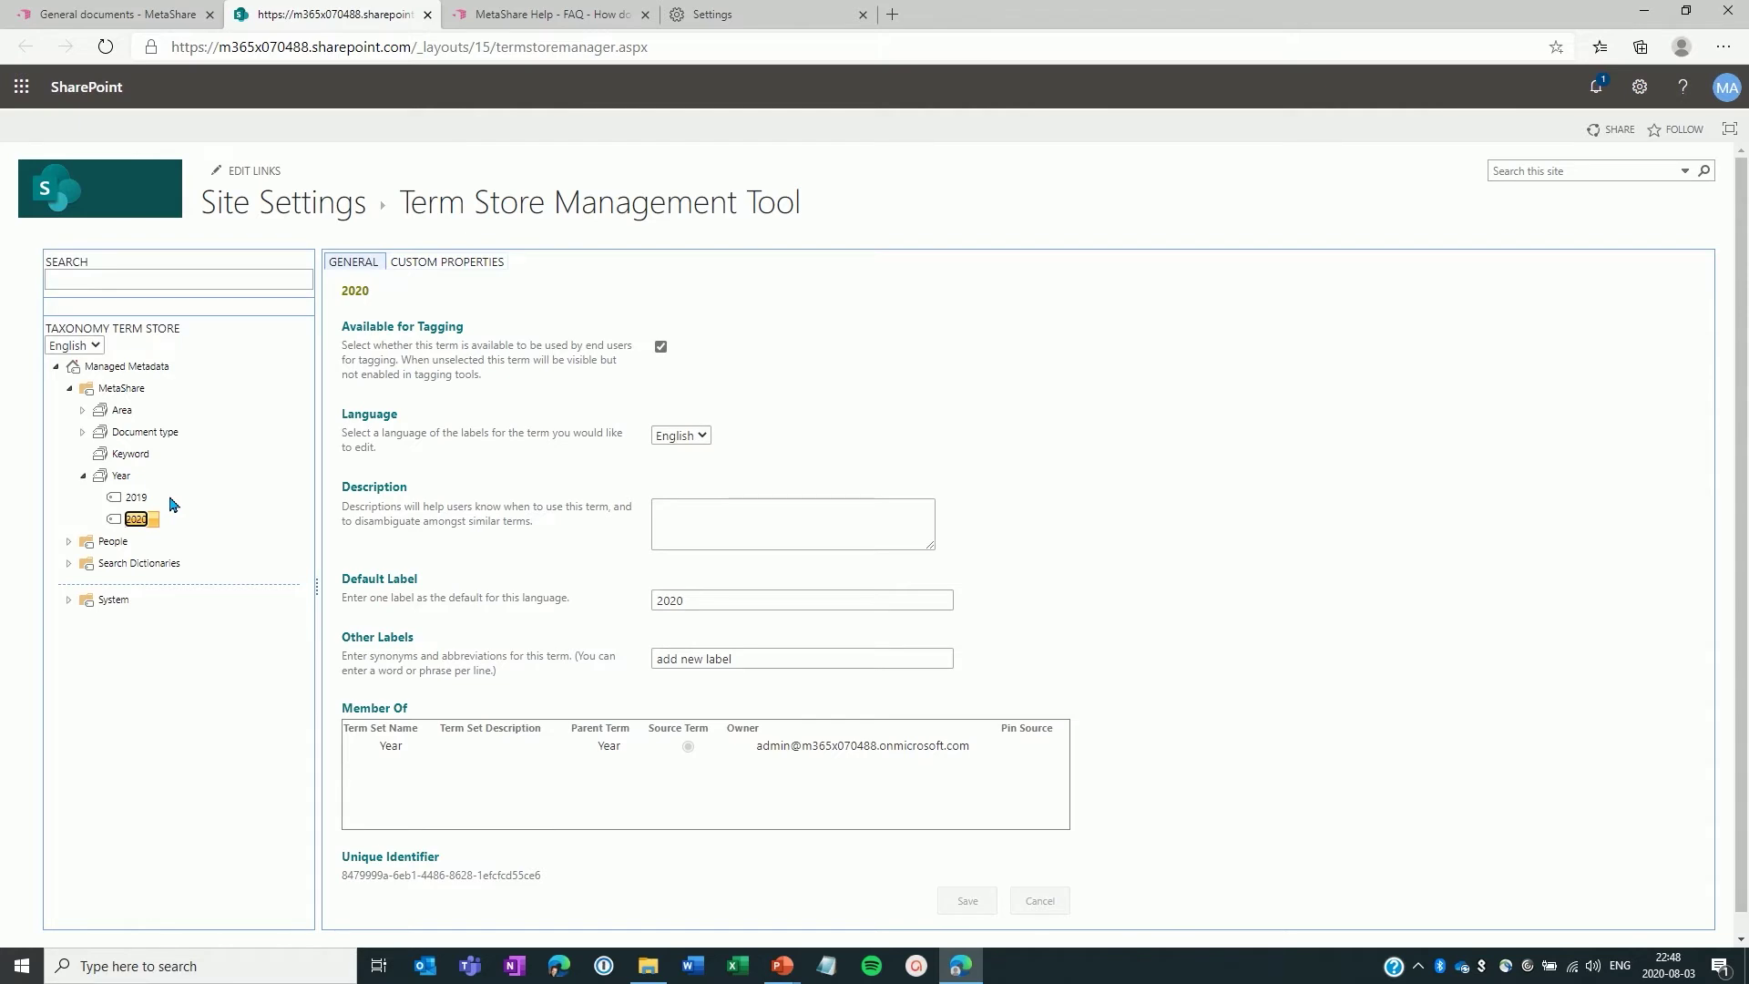
- Consult the MetaShare FAQ on creating a term set import file, and open Quarters.csv from the Demo for video folder in Excel
left_click(559, 16)
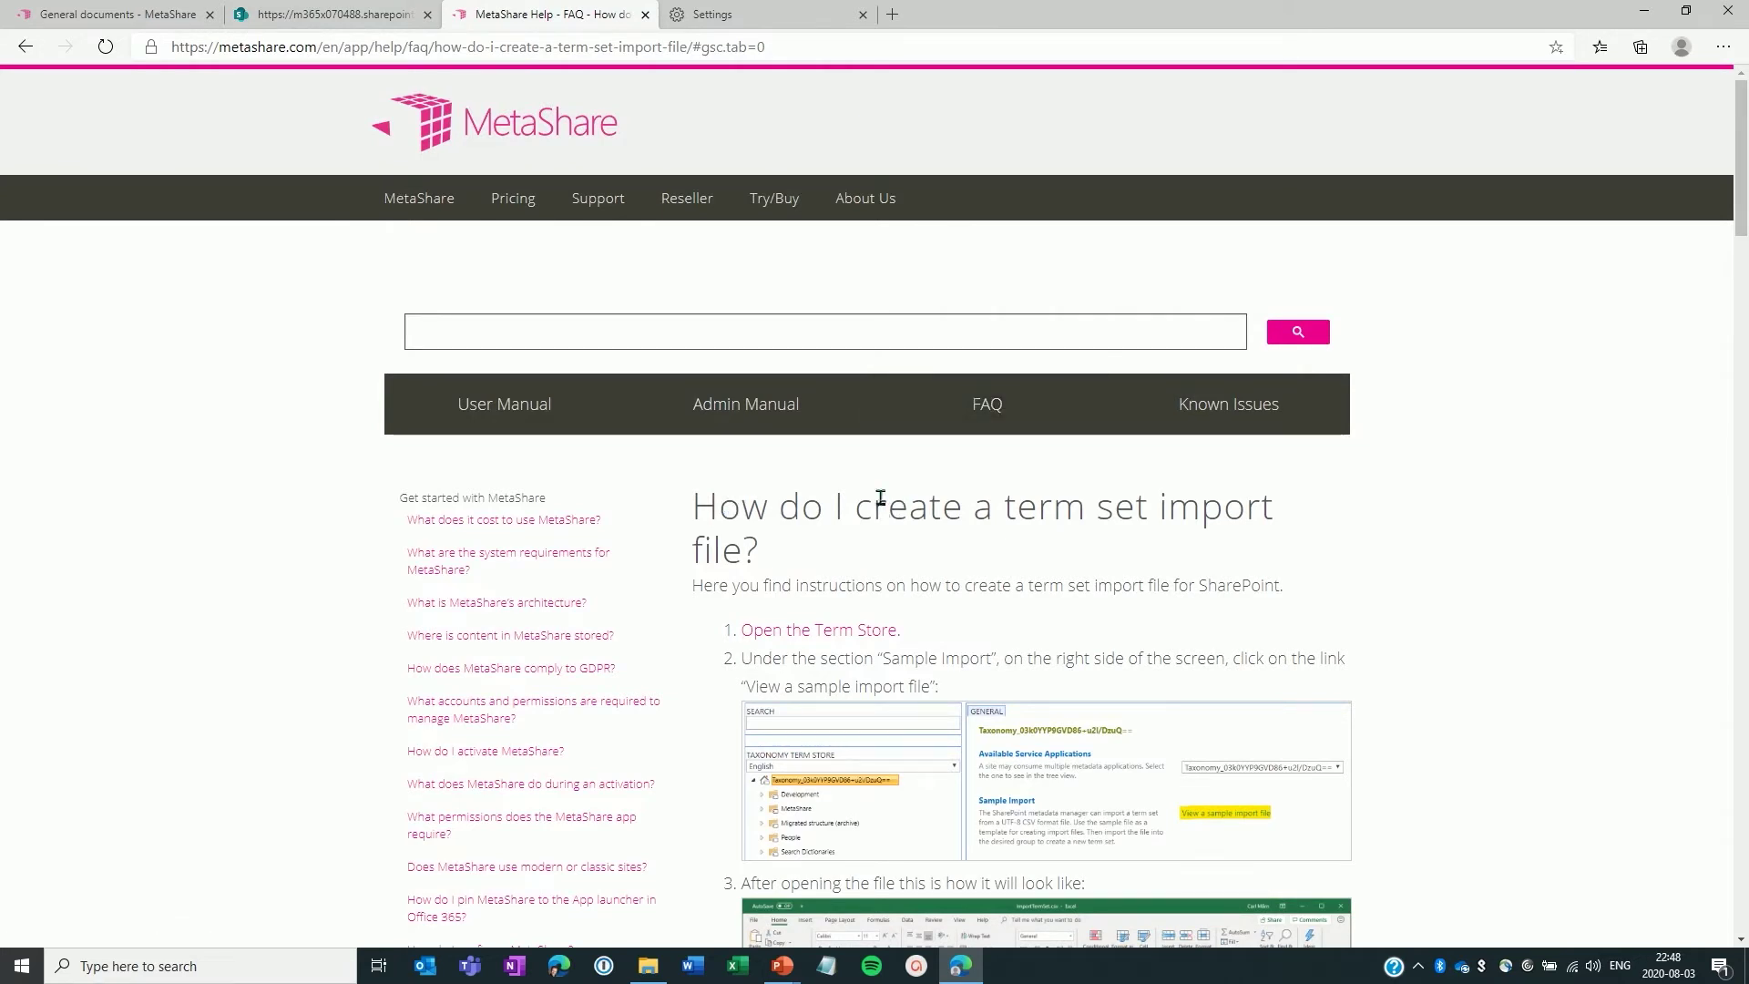
left_click(344, 18)
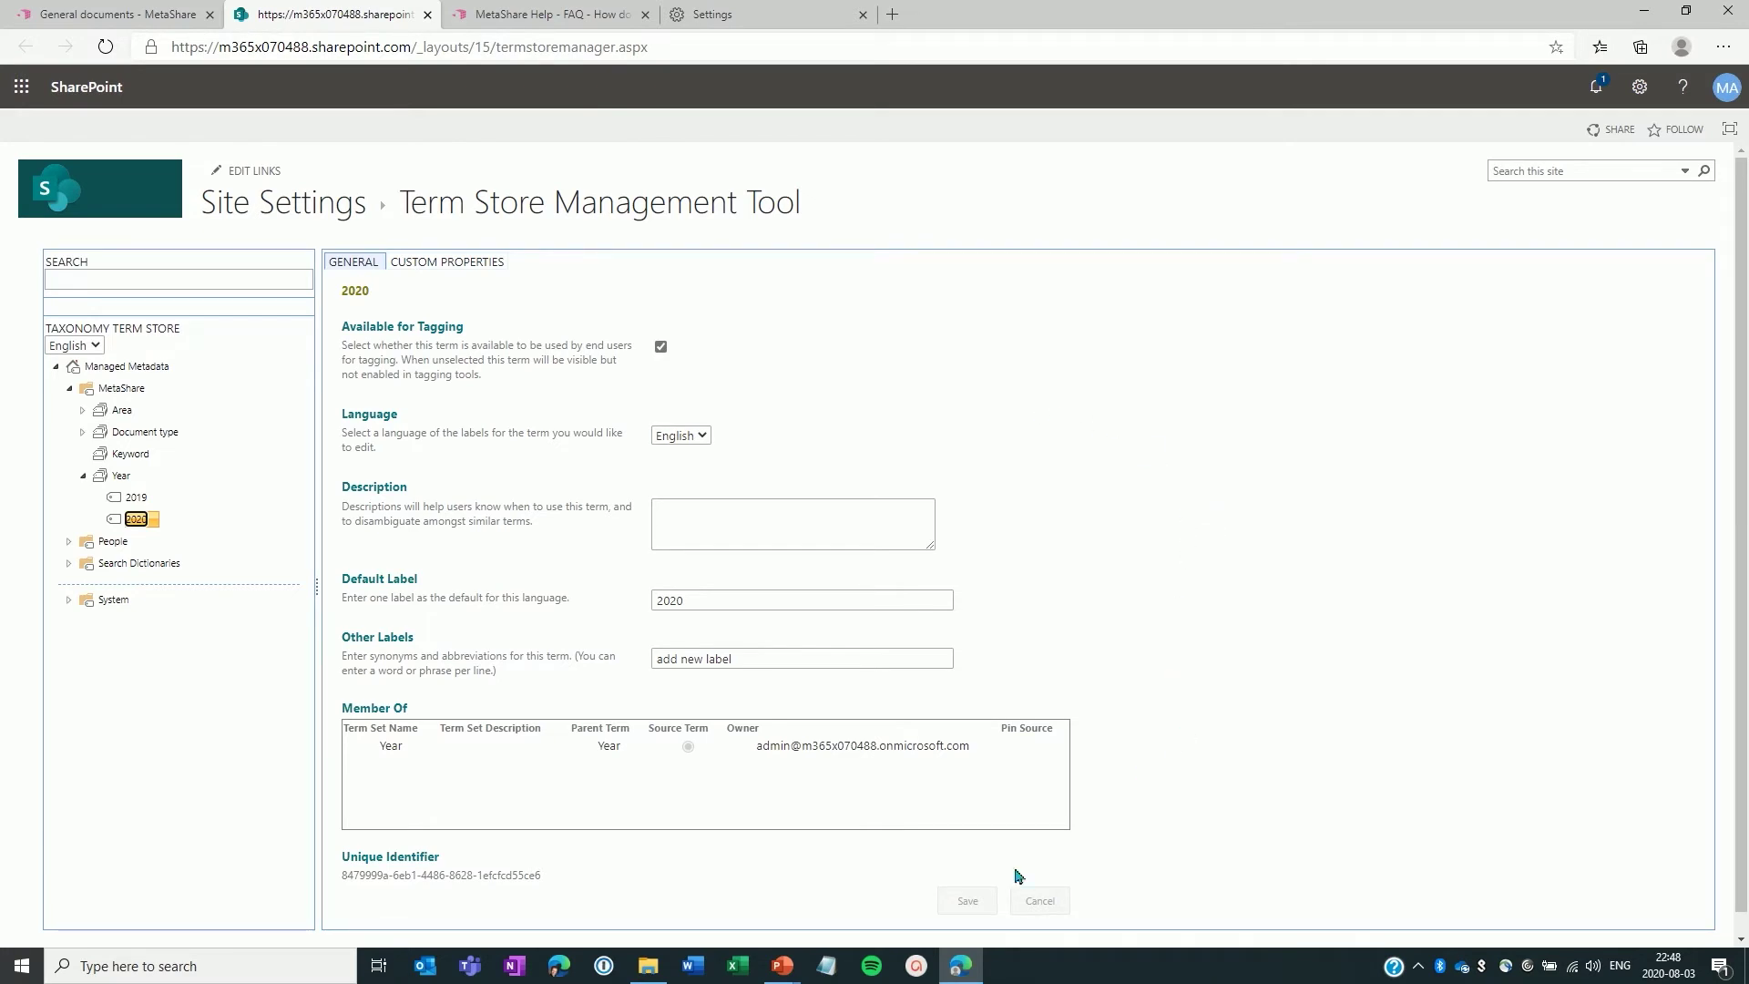
left_click(646, 969)
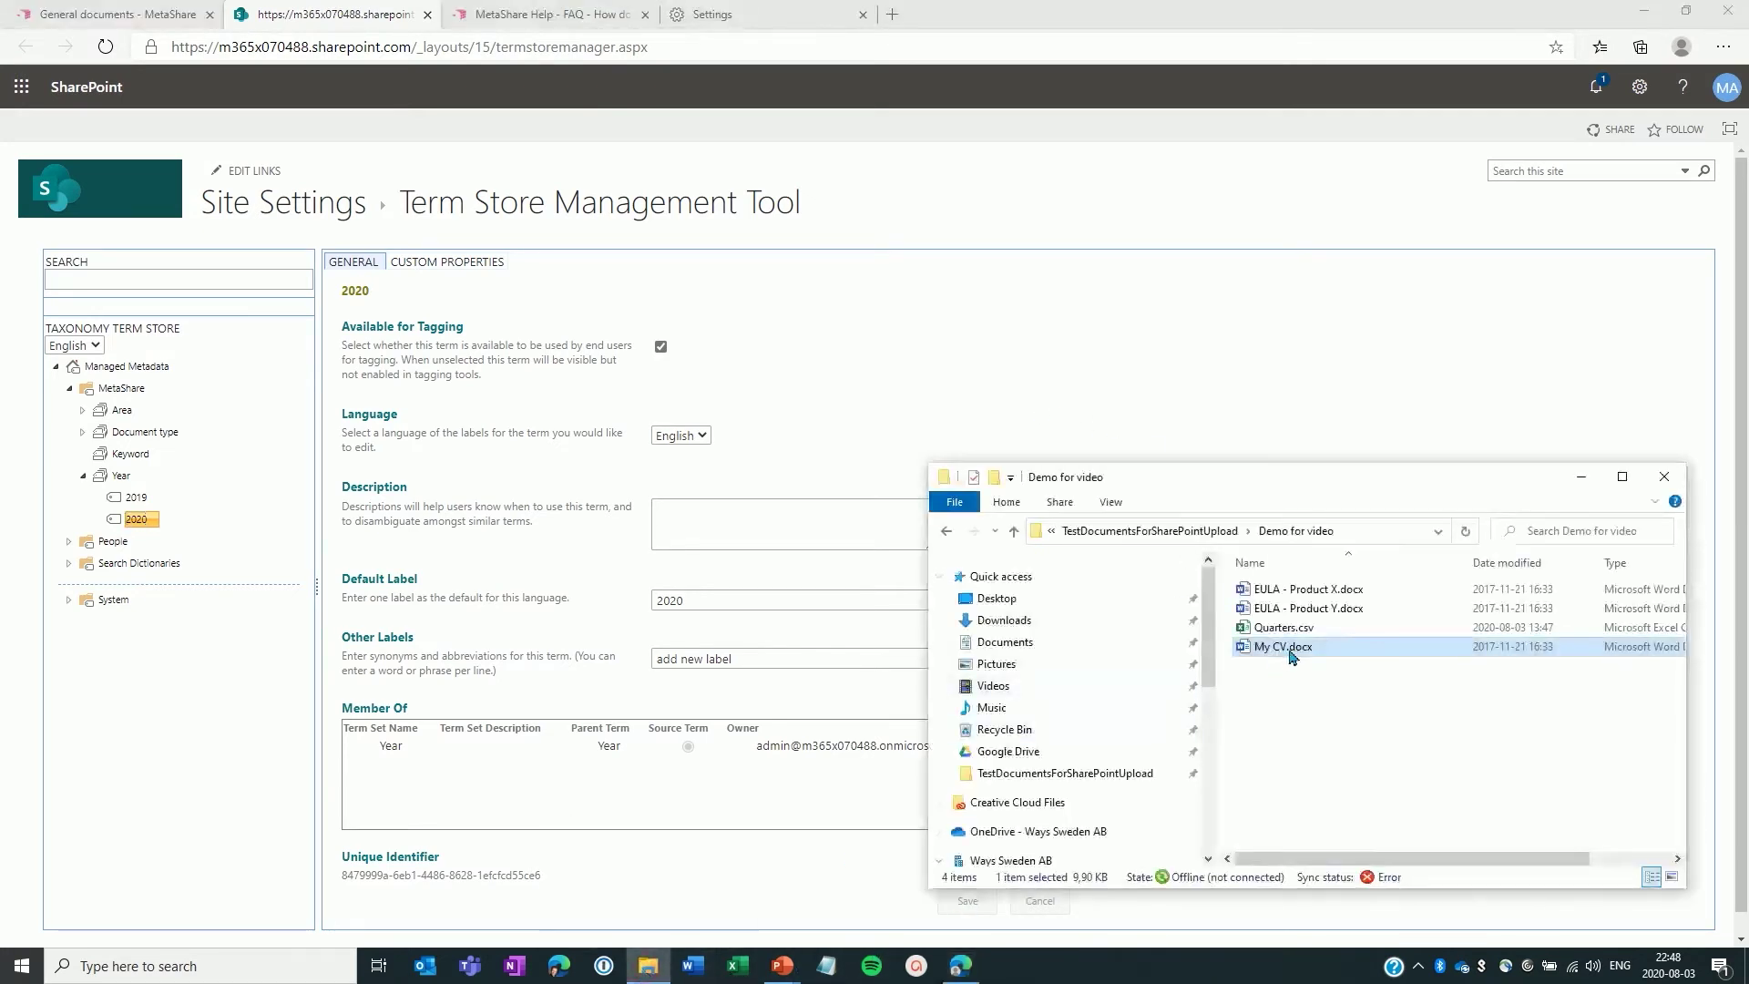
left_click(1270, 629)
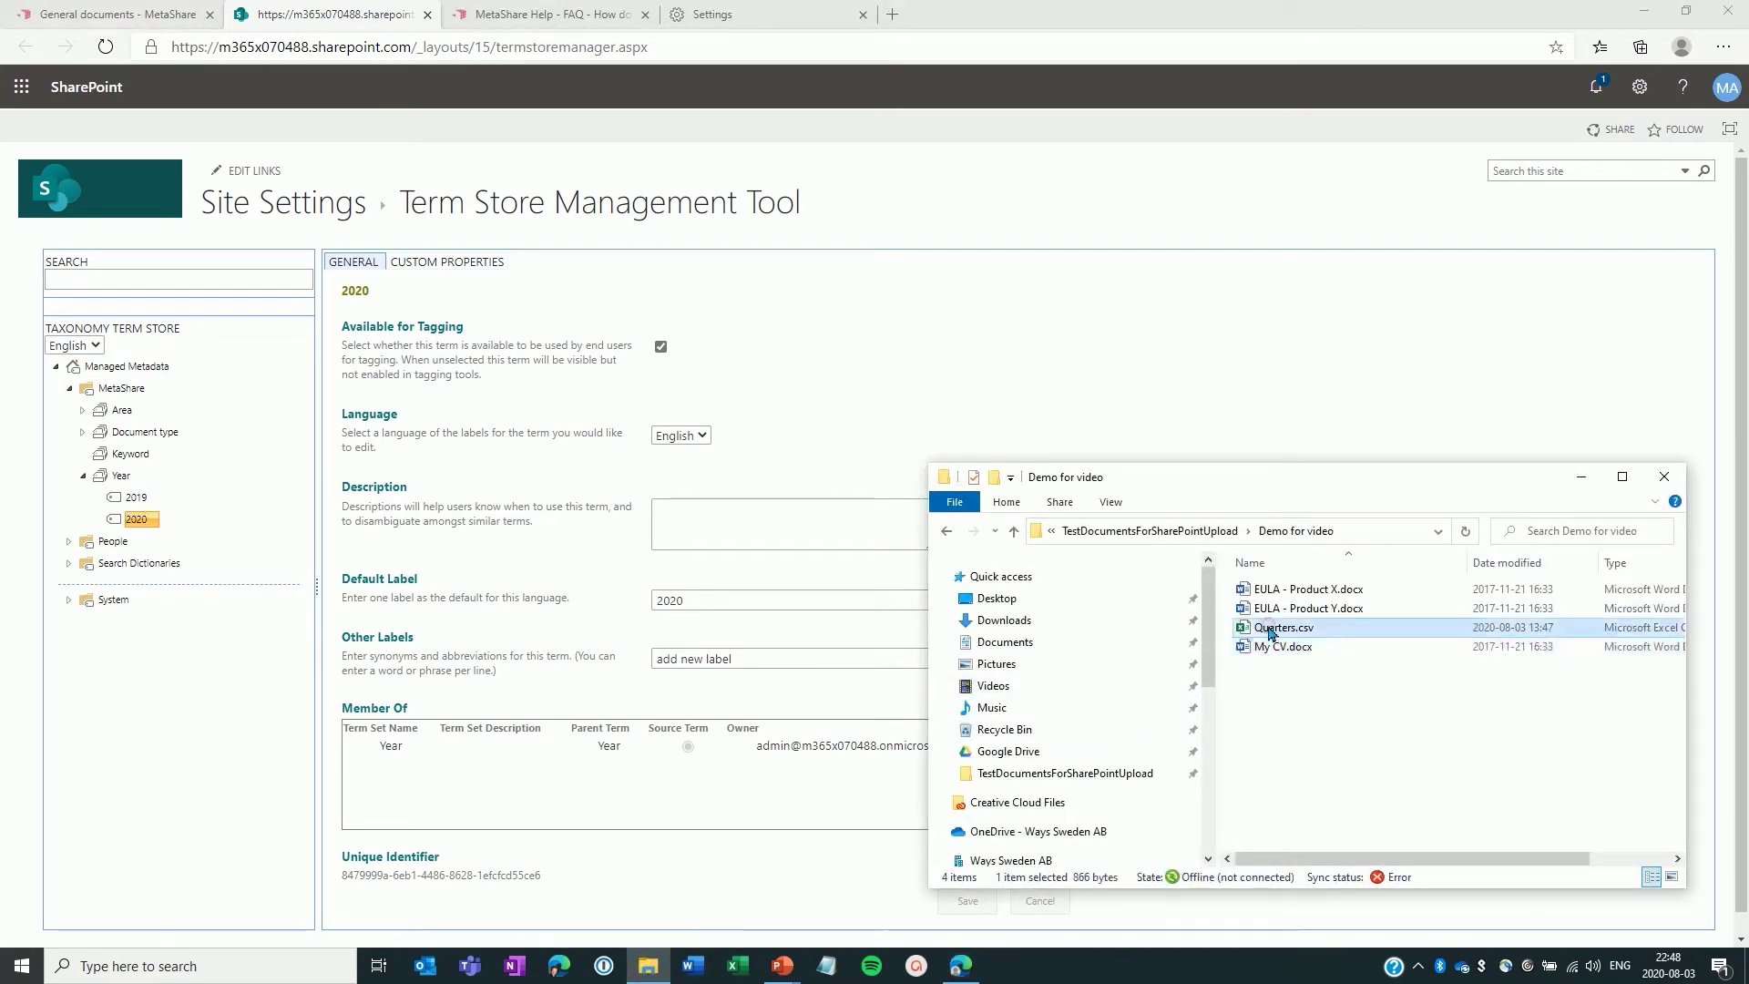
double_click(1271, 629)
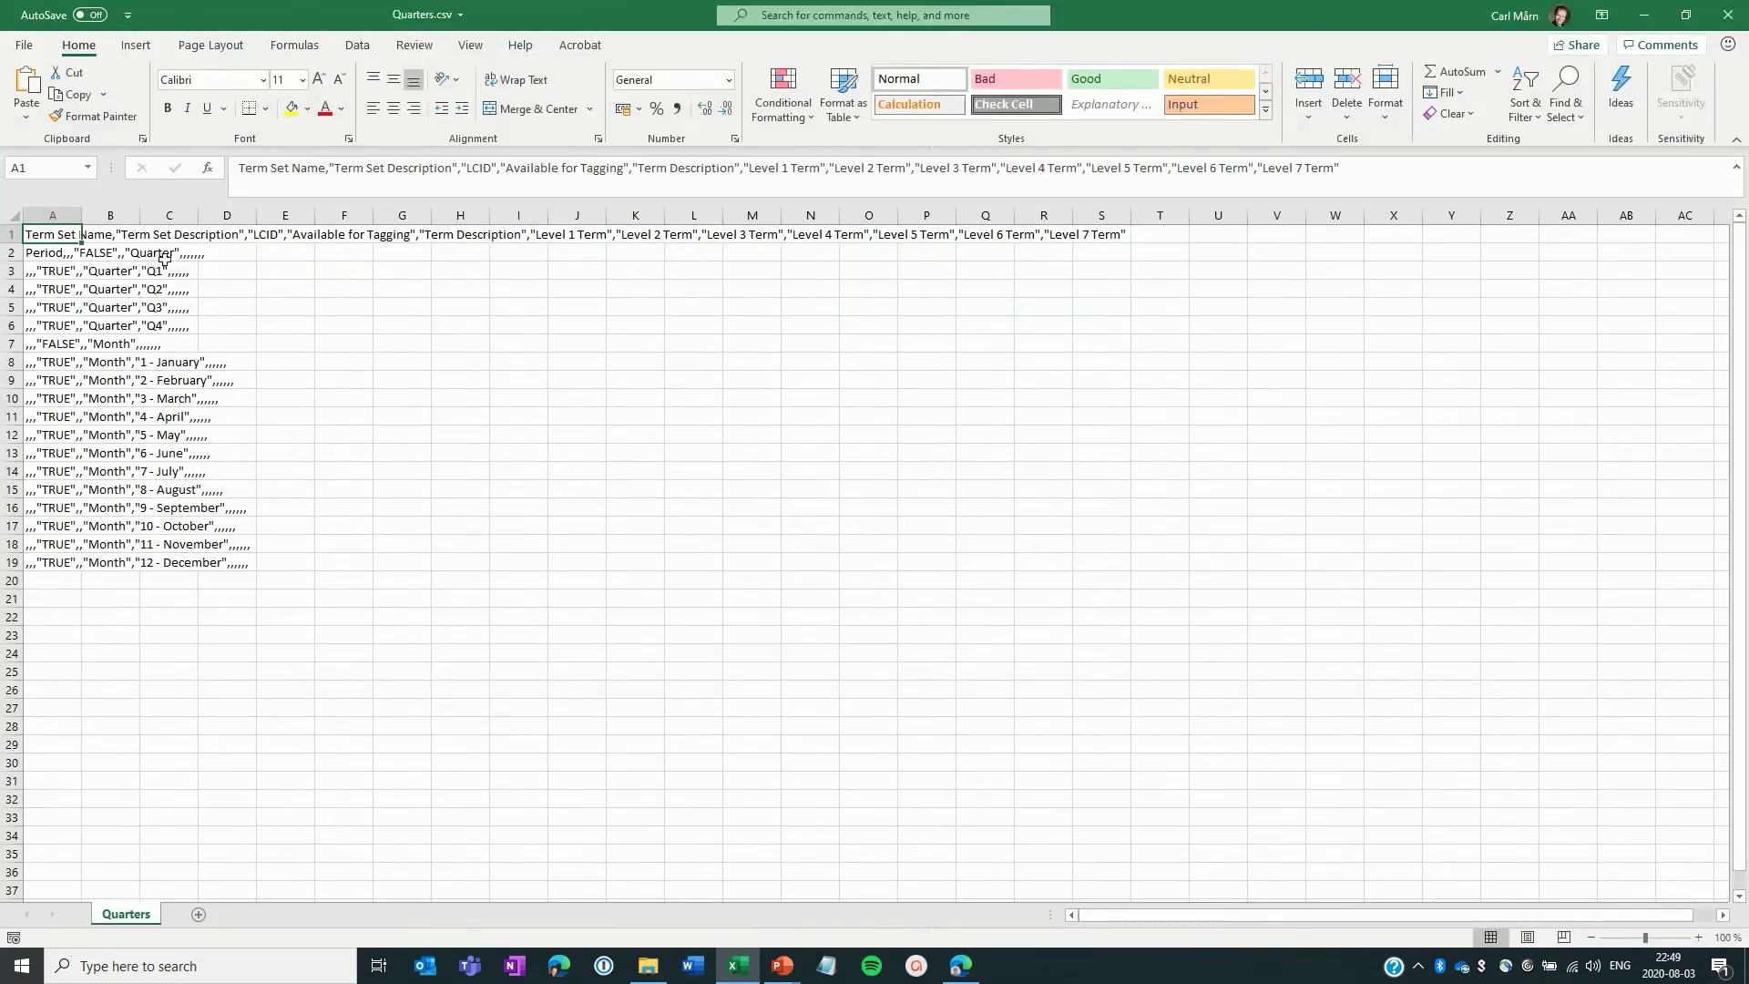
- Split the comma-separated text in column A into separate columns and fit the column widths to their contents
left_click(55, 216)
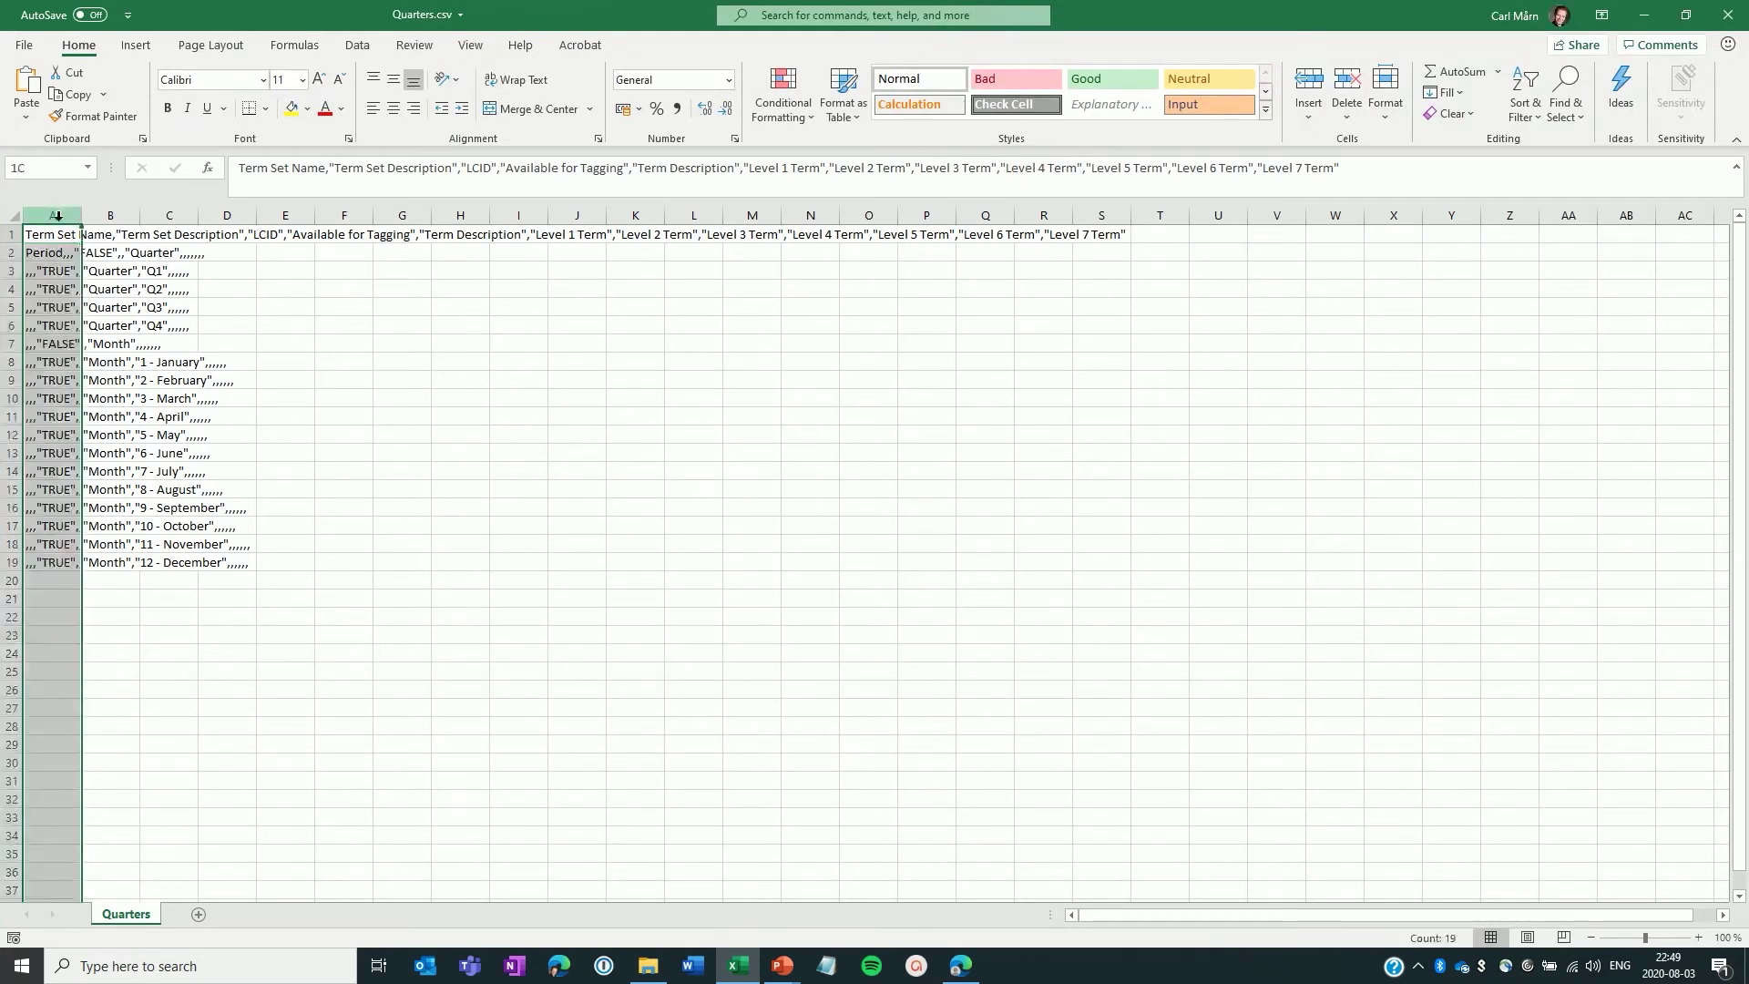
left_click(357, 47)
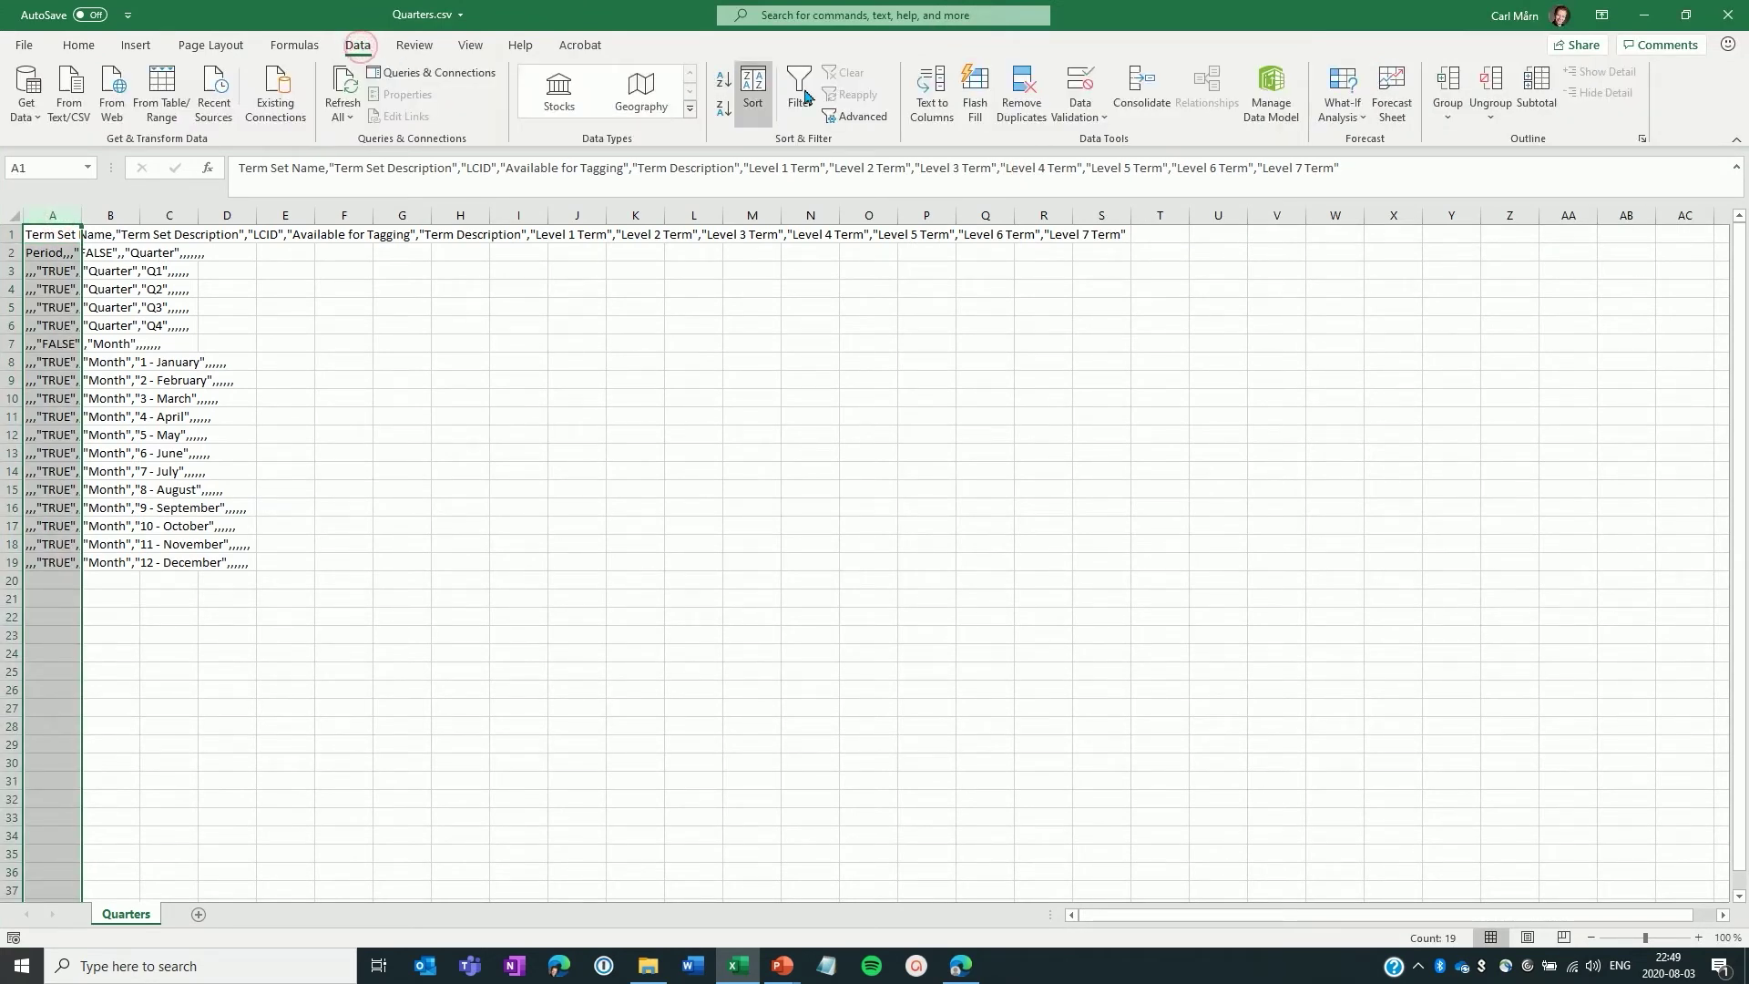
left_click(942, 87)
left_click(947, 856)
left_click(1013, 858)
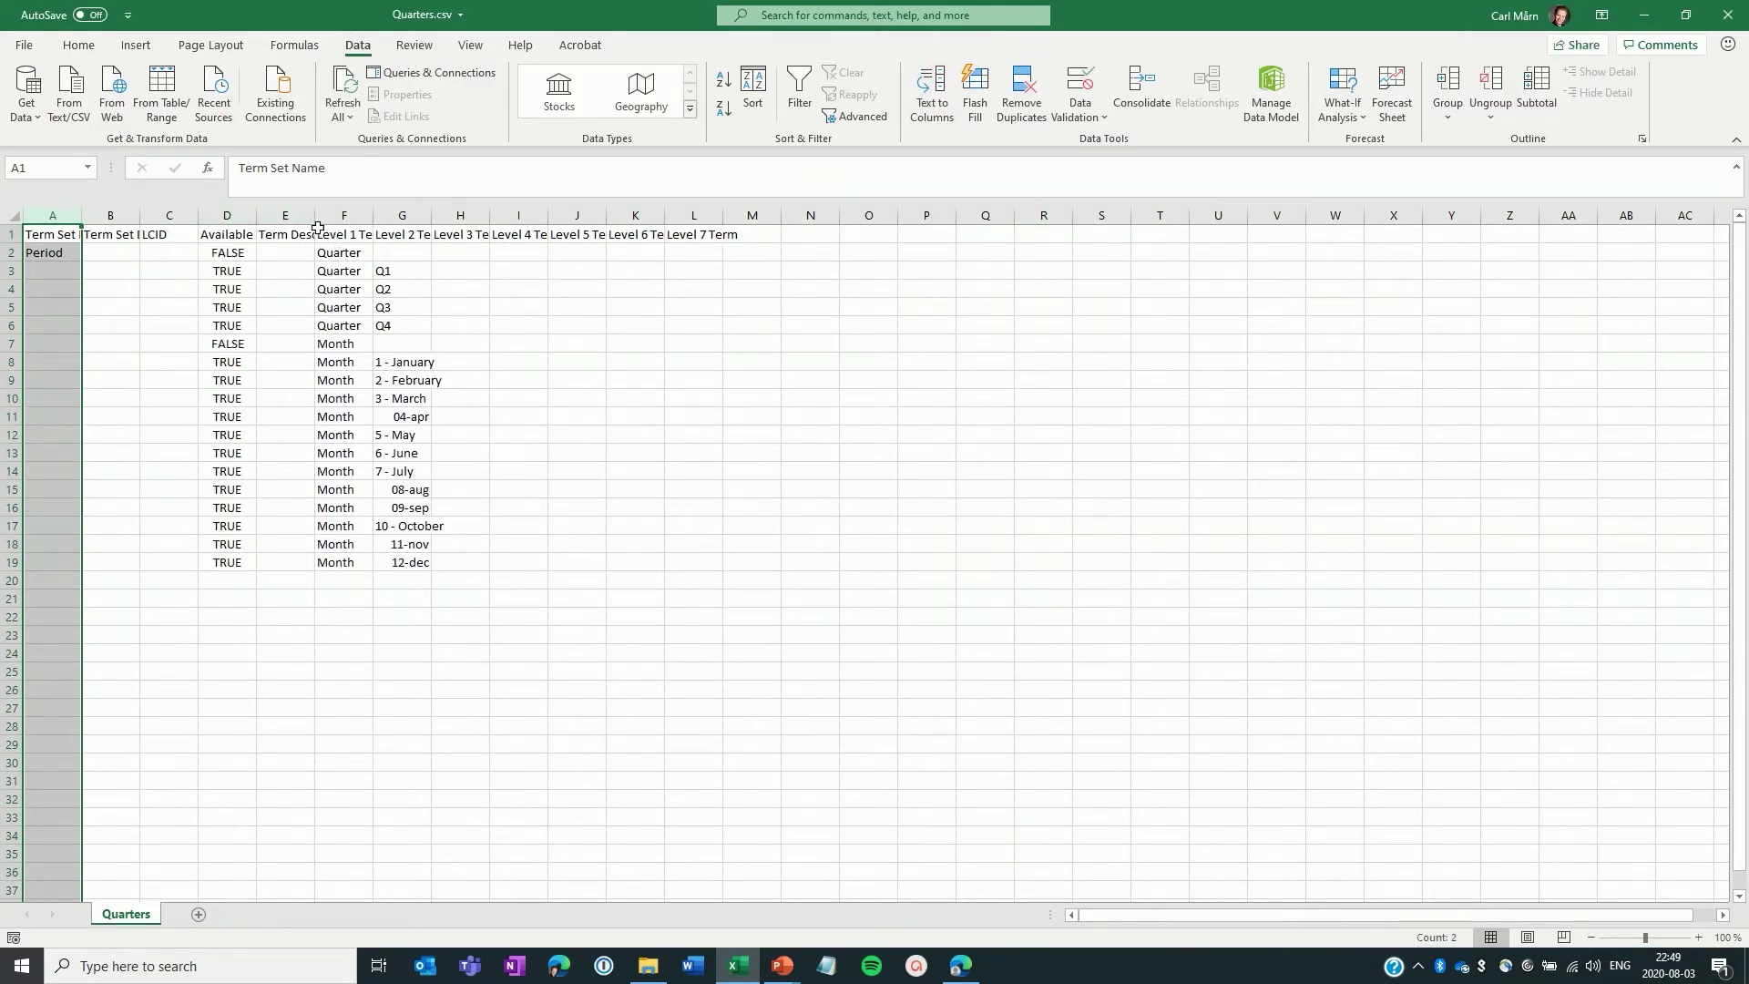
key("ctrl+a")
double_click(313, 215)
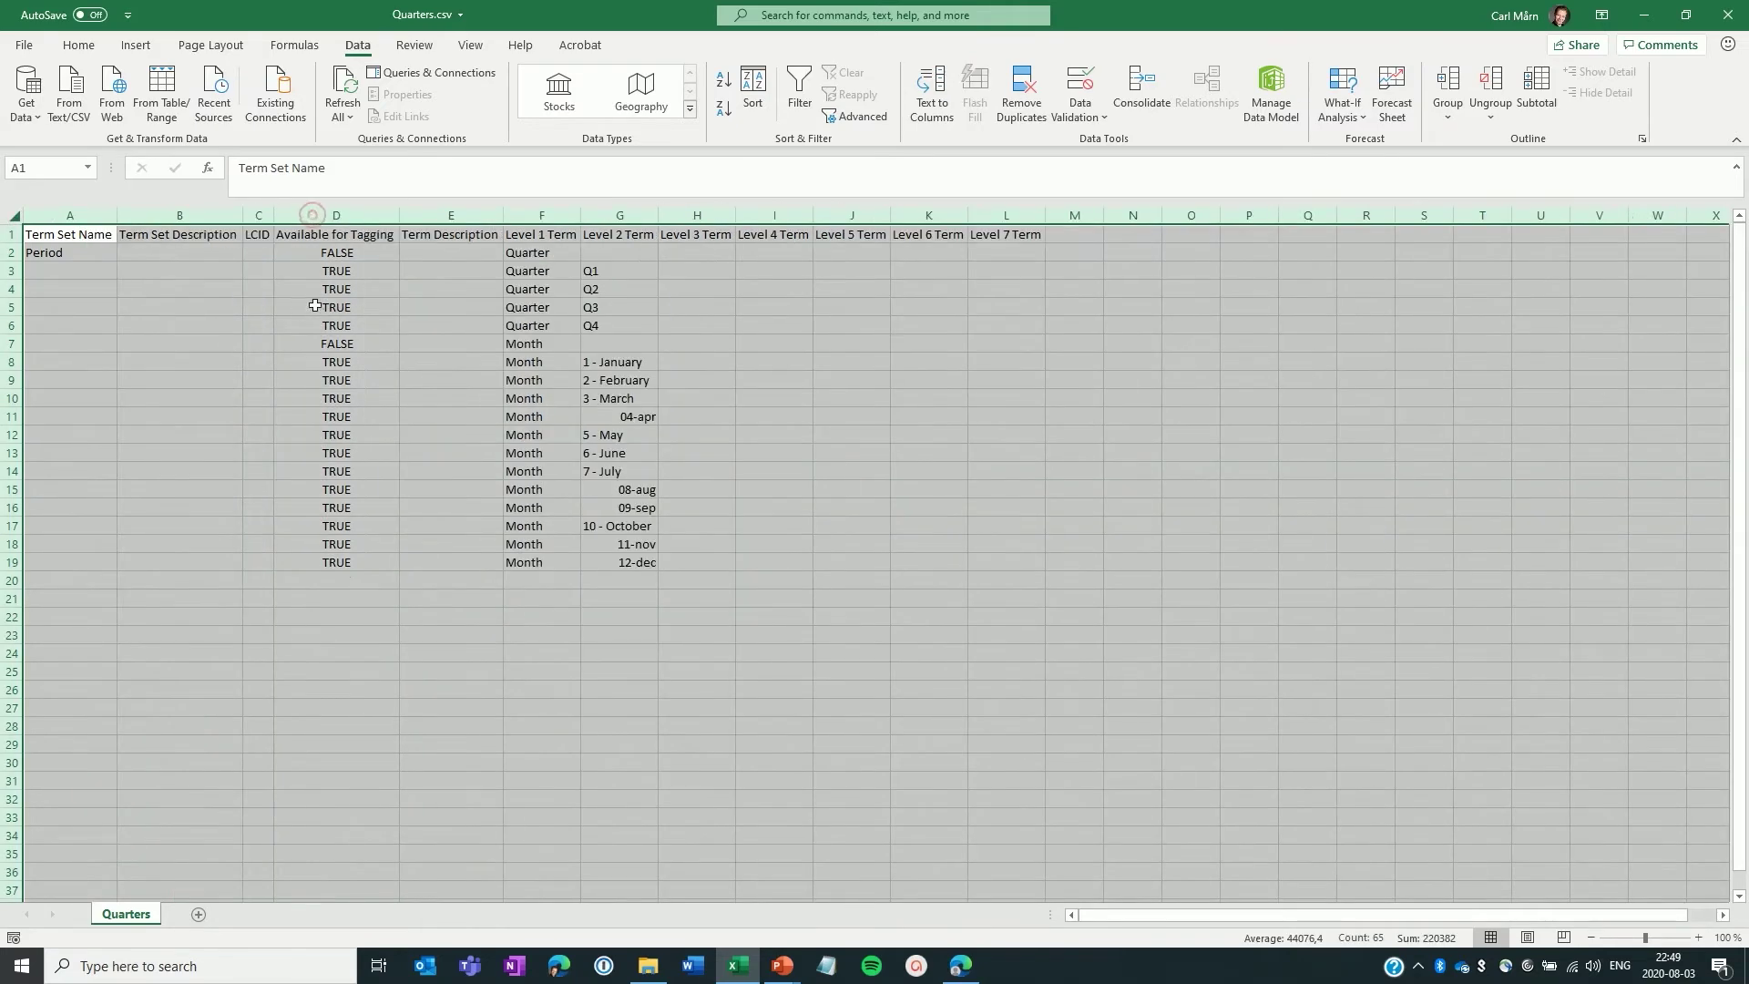
- Examine the term set name, the Level 1 and Level 2 terms and the Available for Tagging values, and close Quarters.csv without saving
left_click(47, 252)
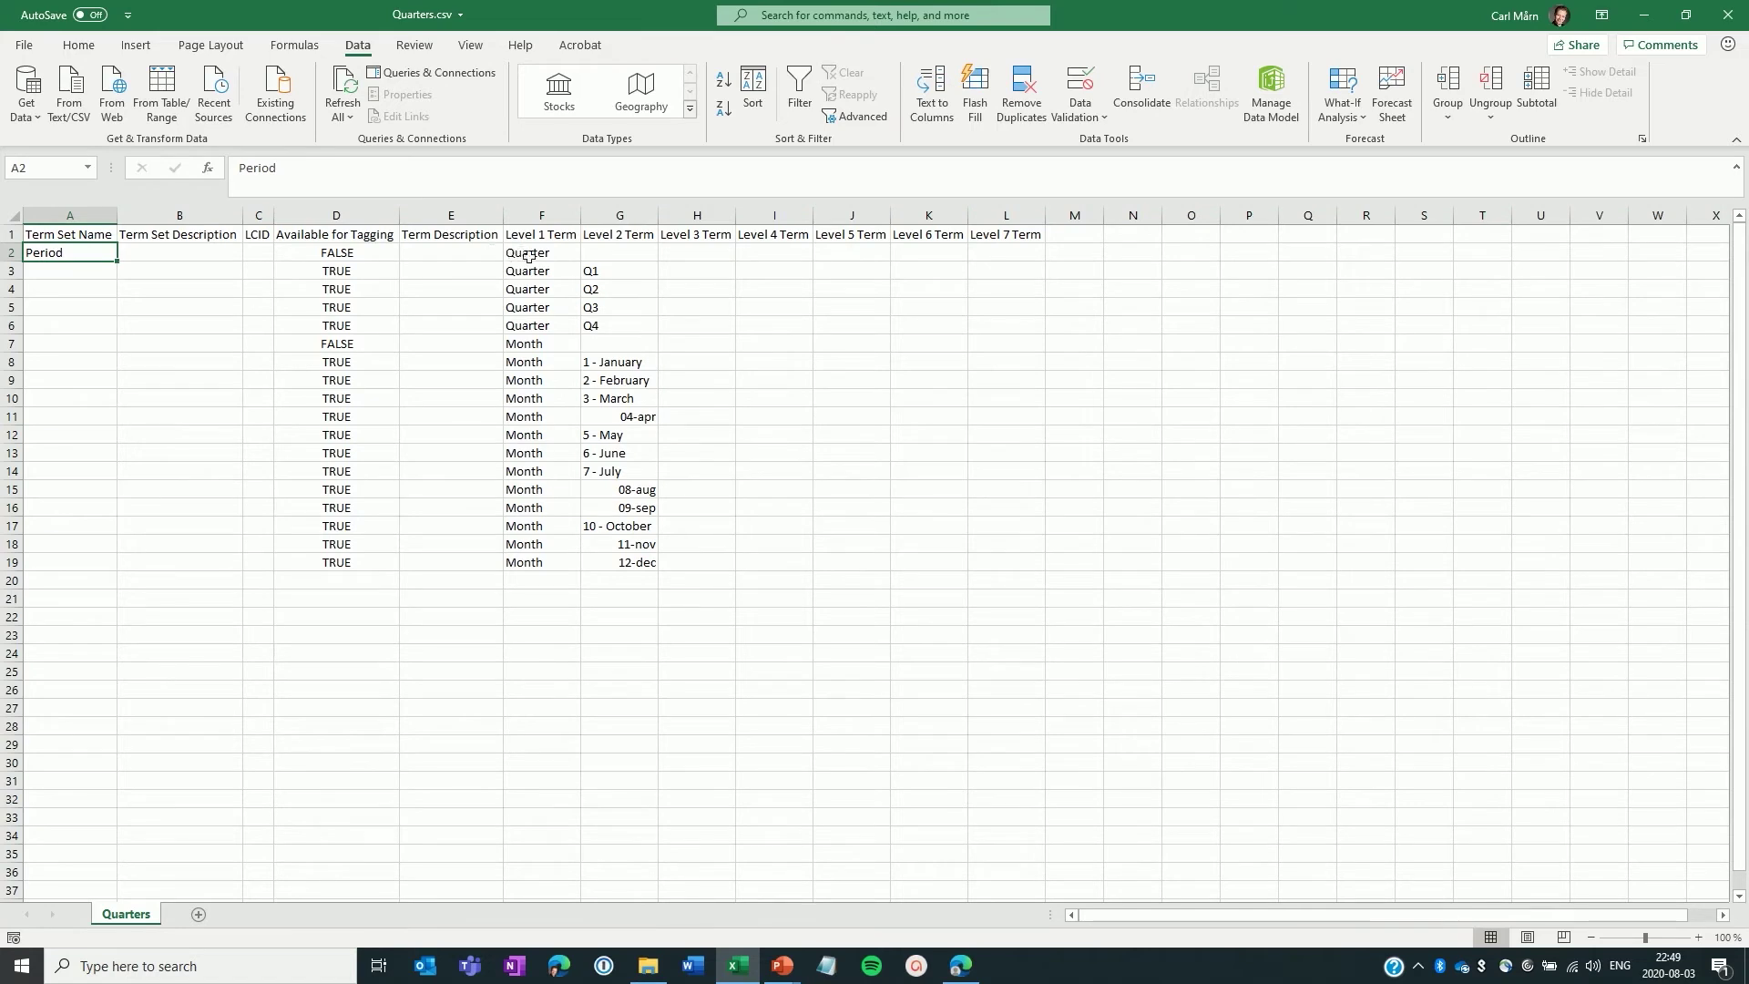
left_click_drag(548, 255, 631, 562)
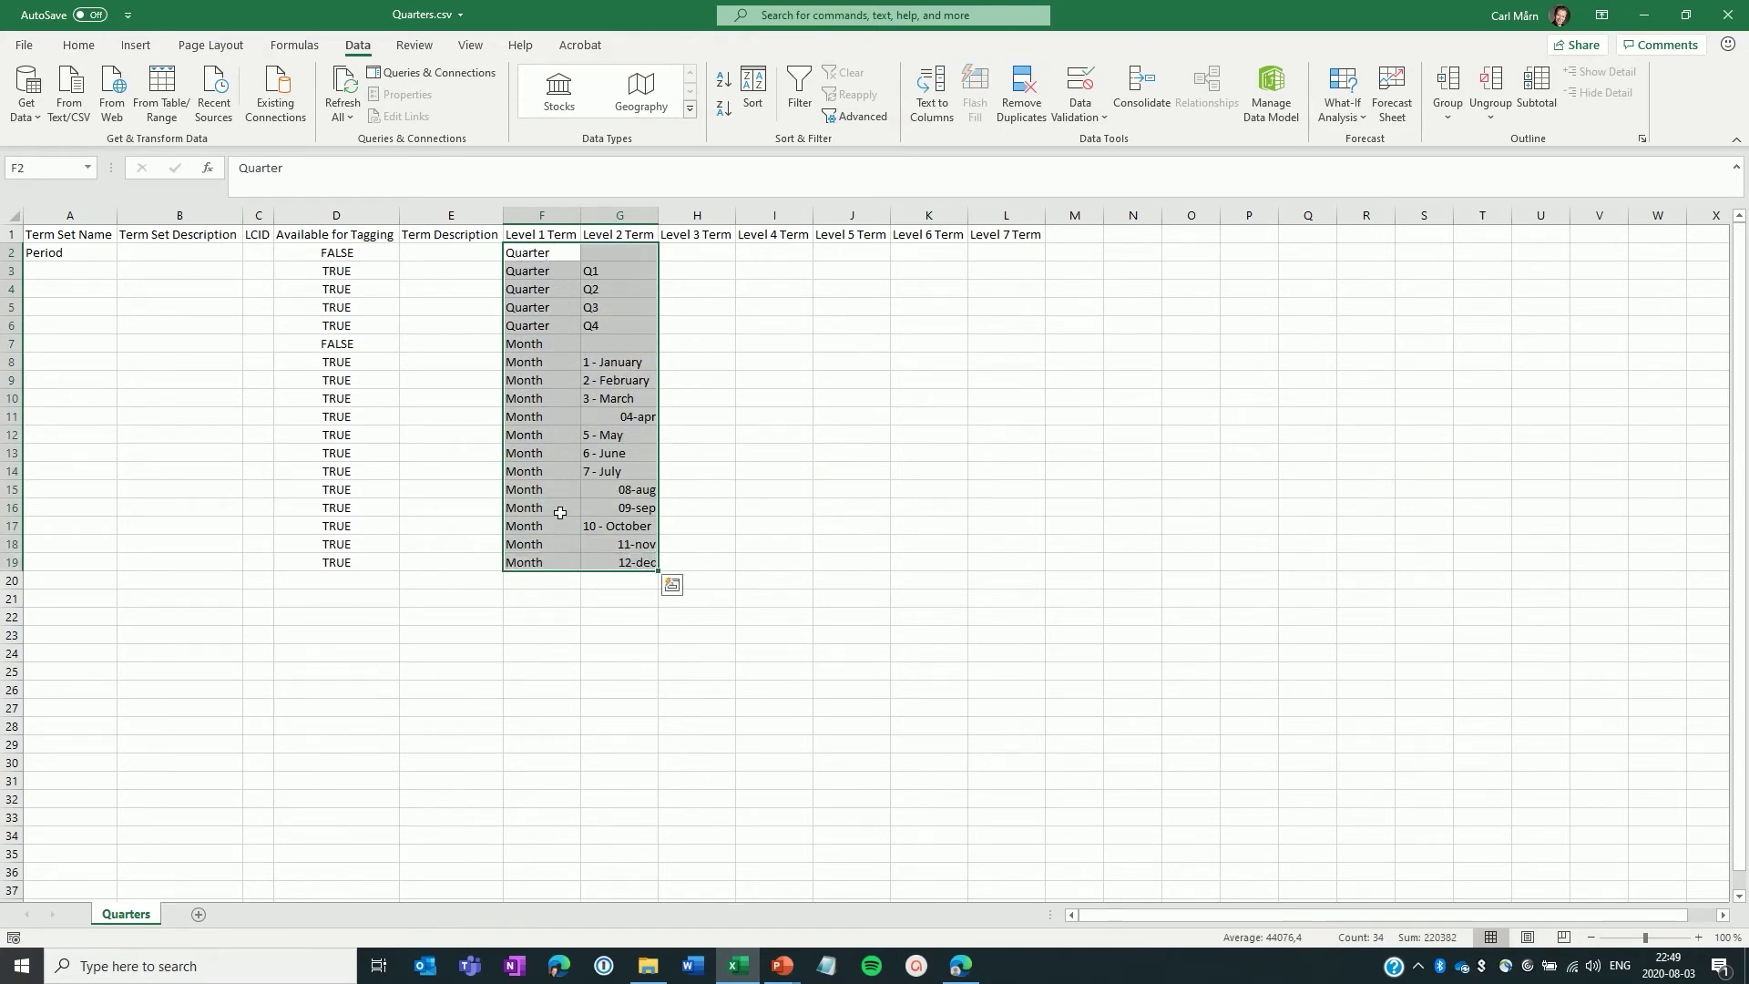
left_click(351, 253)
left_click(349, 342)
left_click(354, 254)
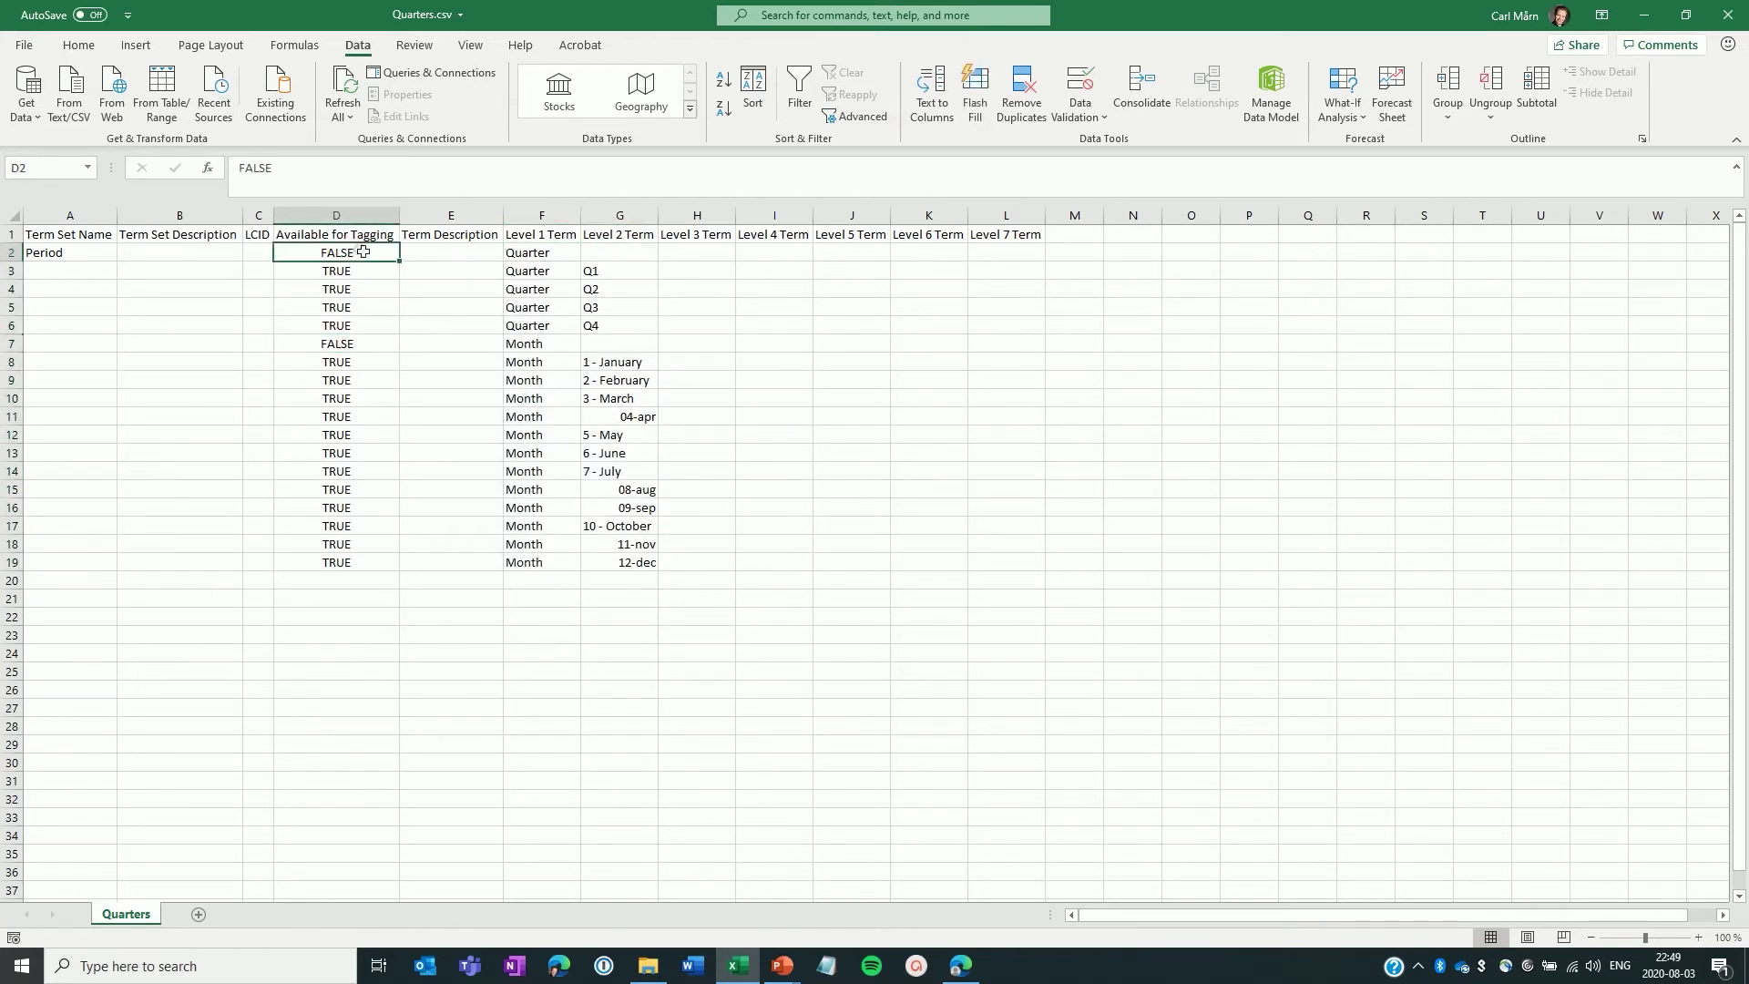
left_click(1724, 14)
left_click(872, 503)
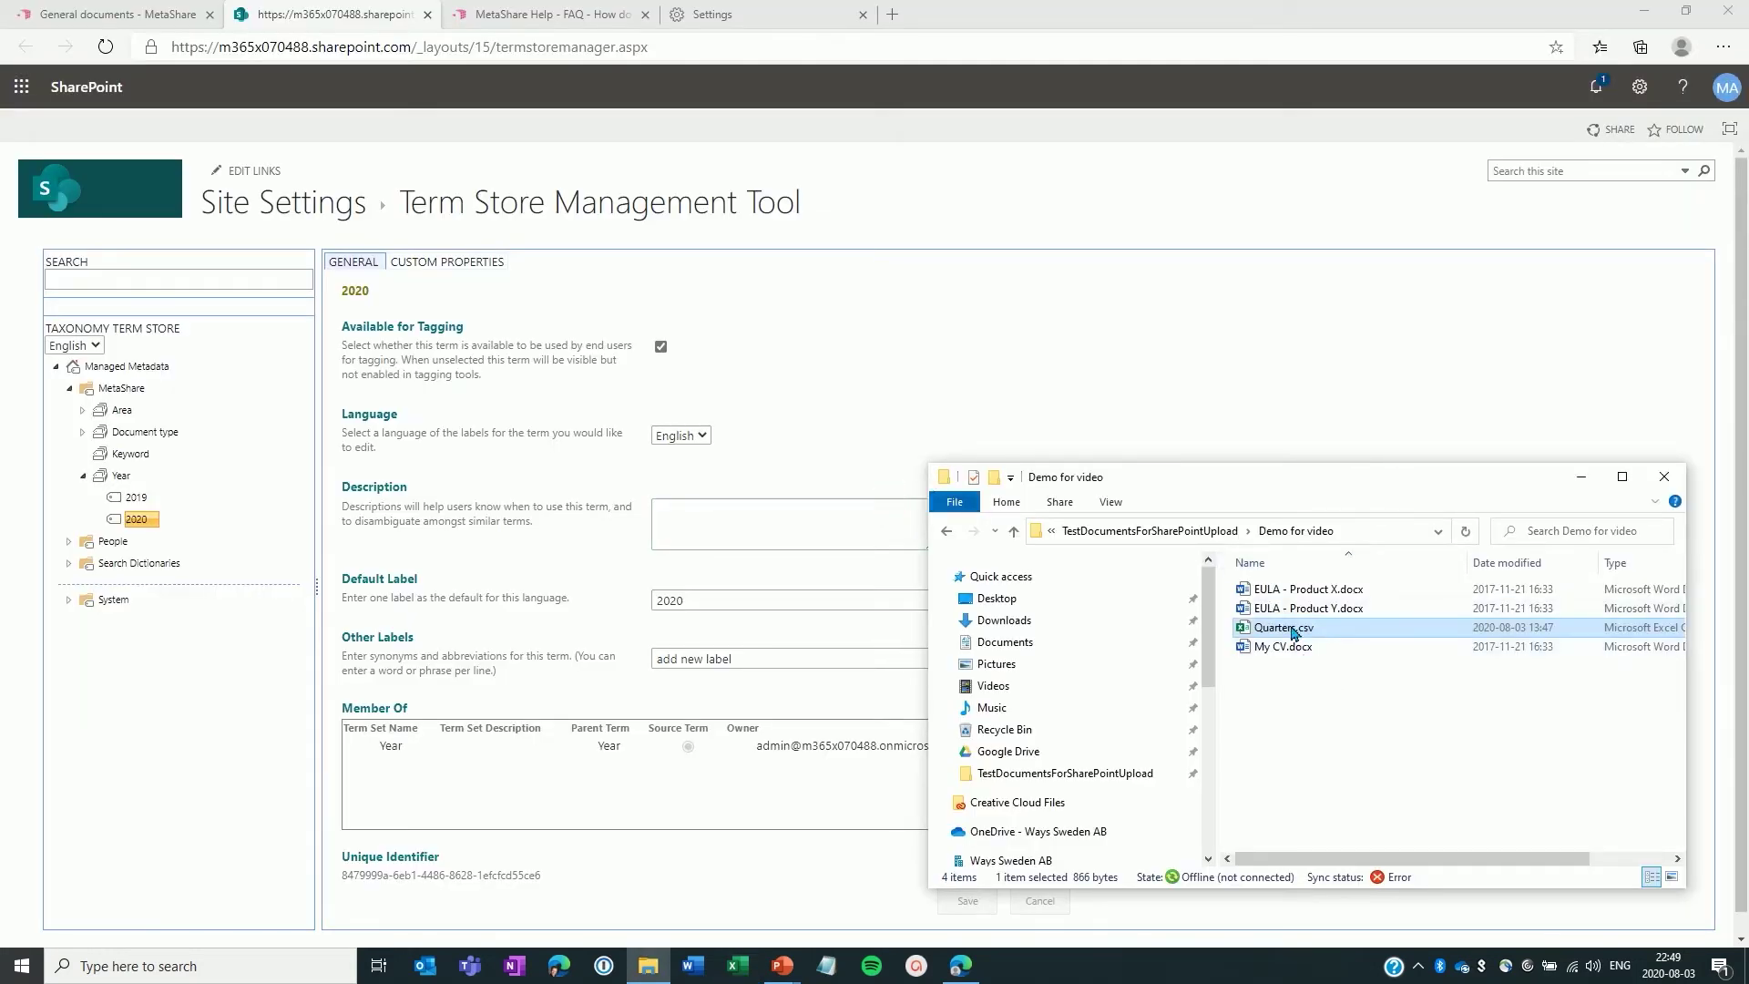
- Import Quarters.csv from the TestDocumentsForSharePointUpload subfolder Demo for video as a term set into the MetaShare group
left_click(151, 391)
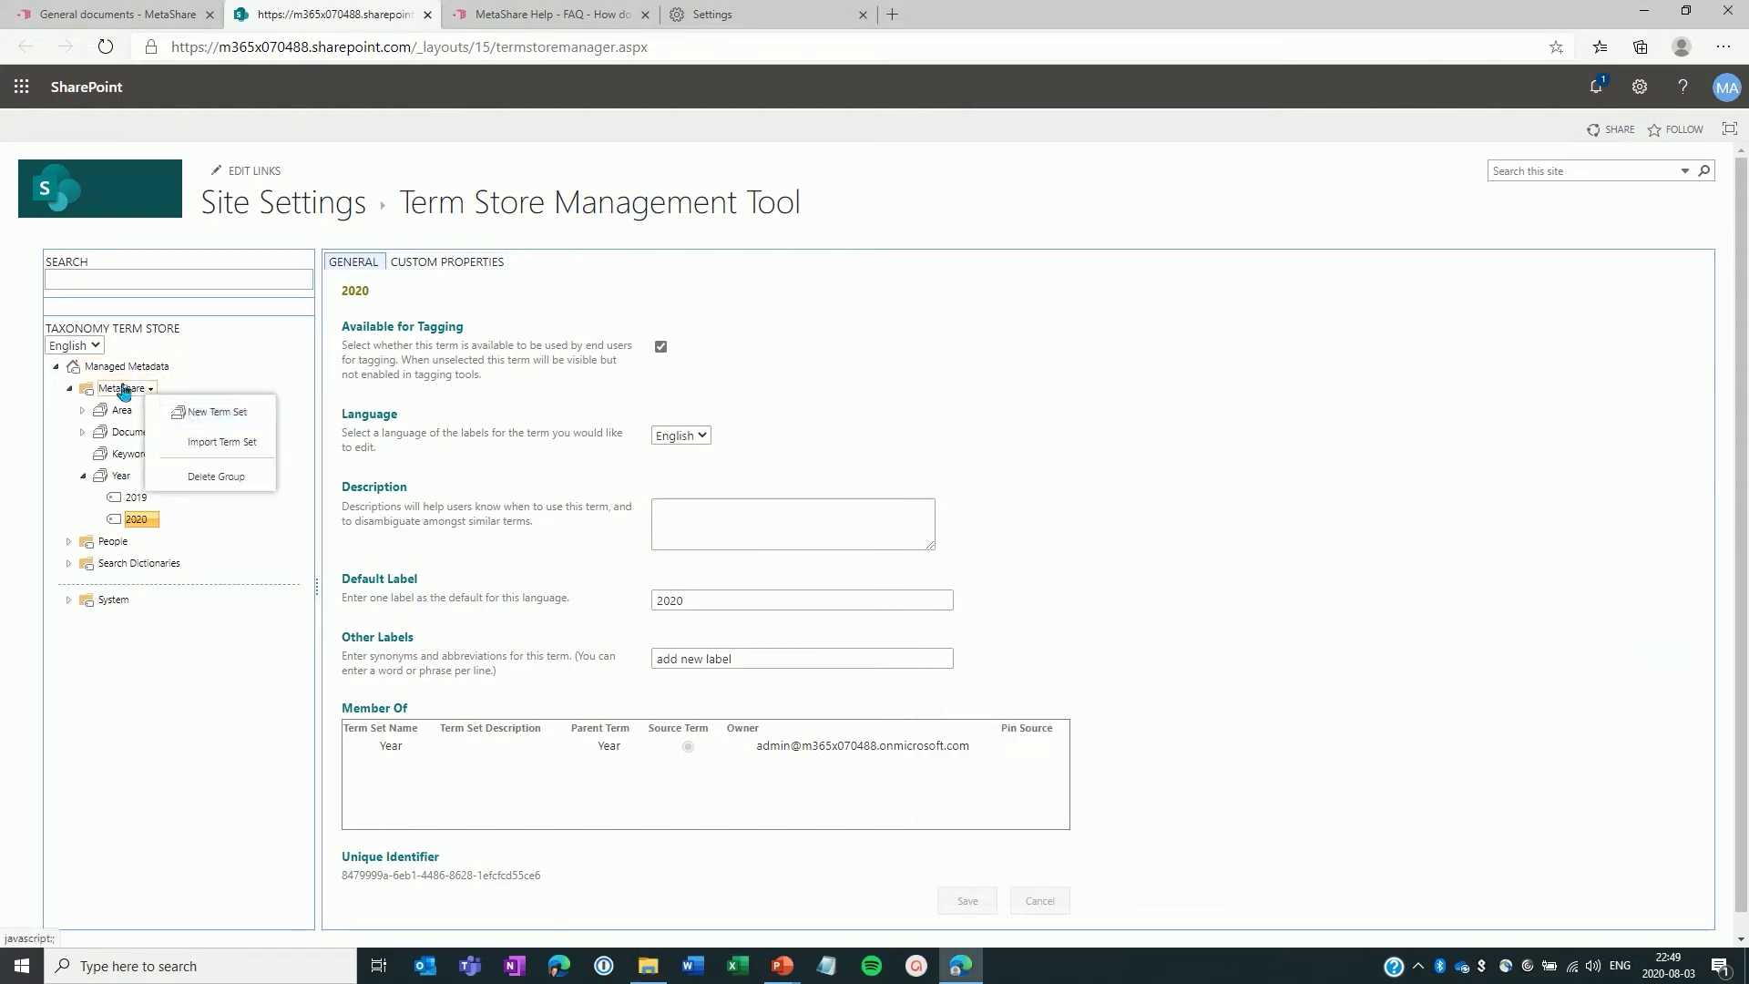
left_click(246, 446)
left_click(674, 510)
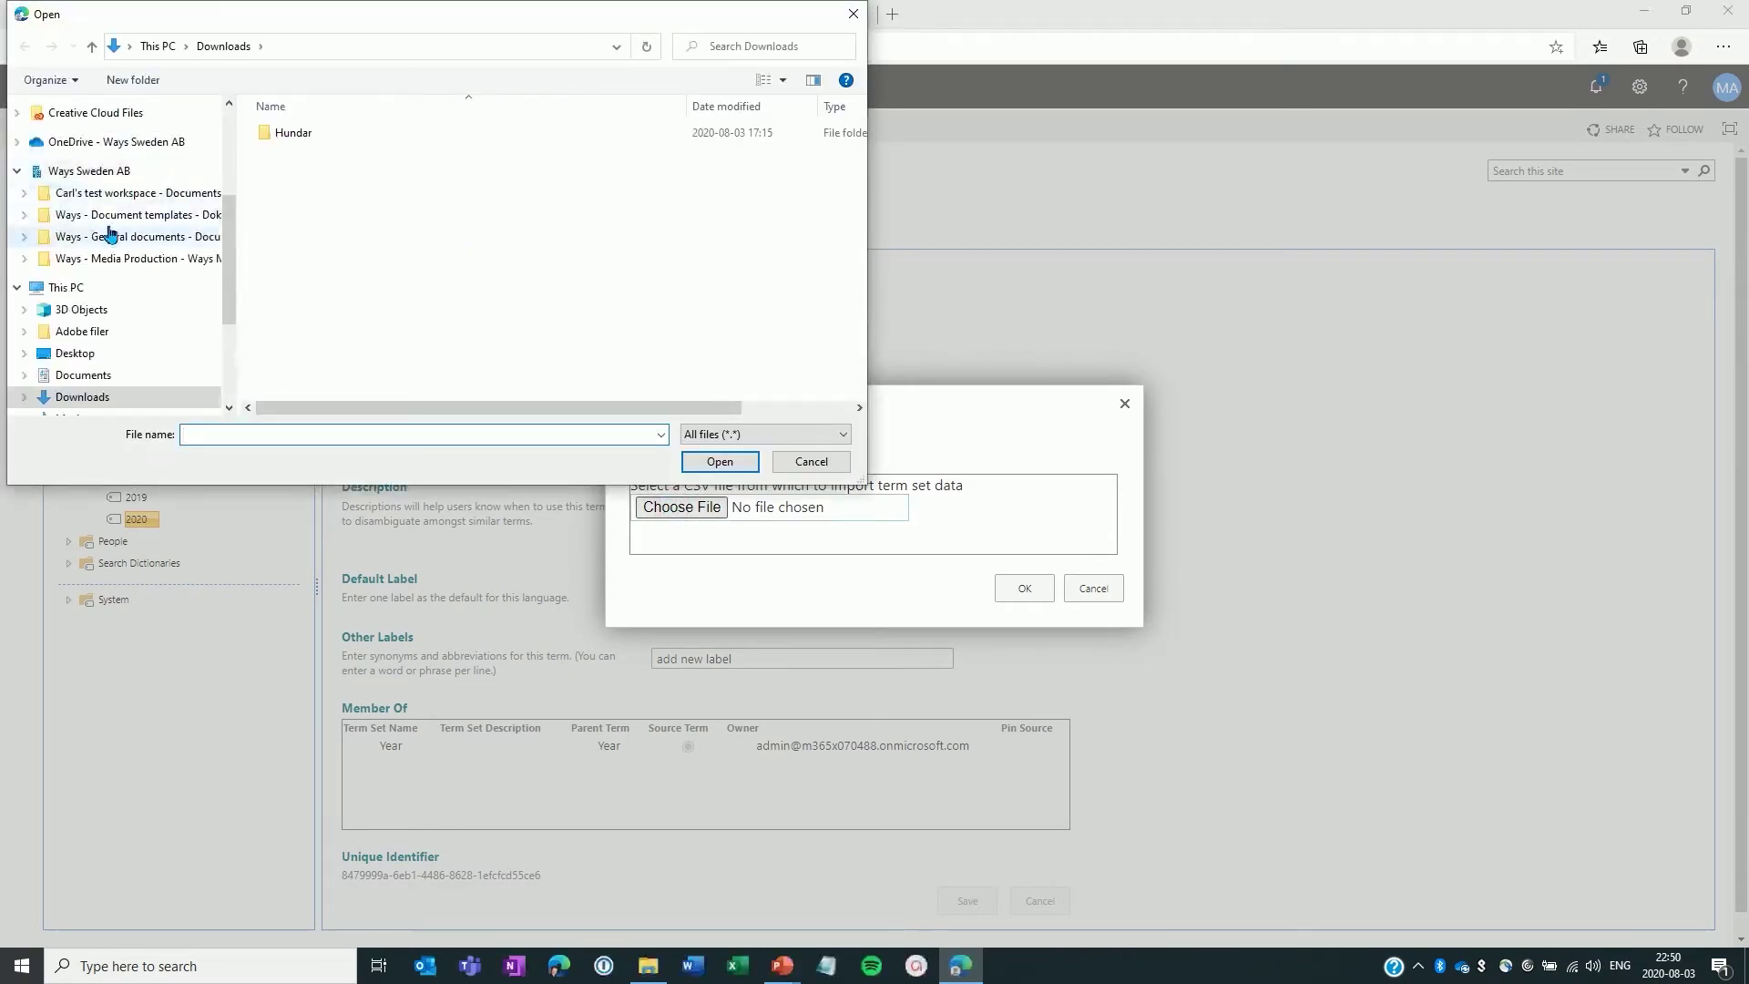
scroll(111, 146, "up", 4)
left_click(133, 296)
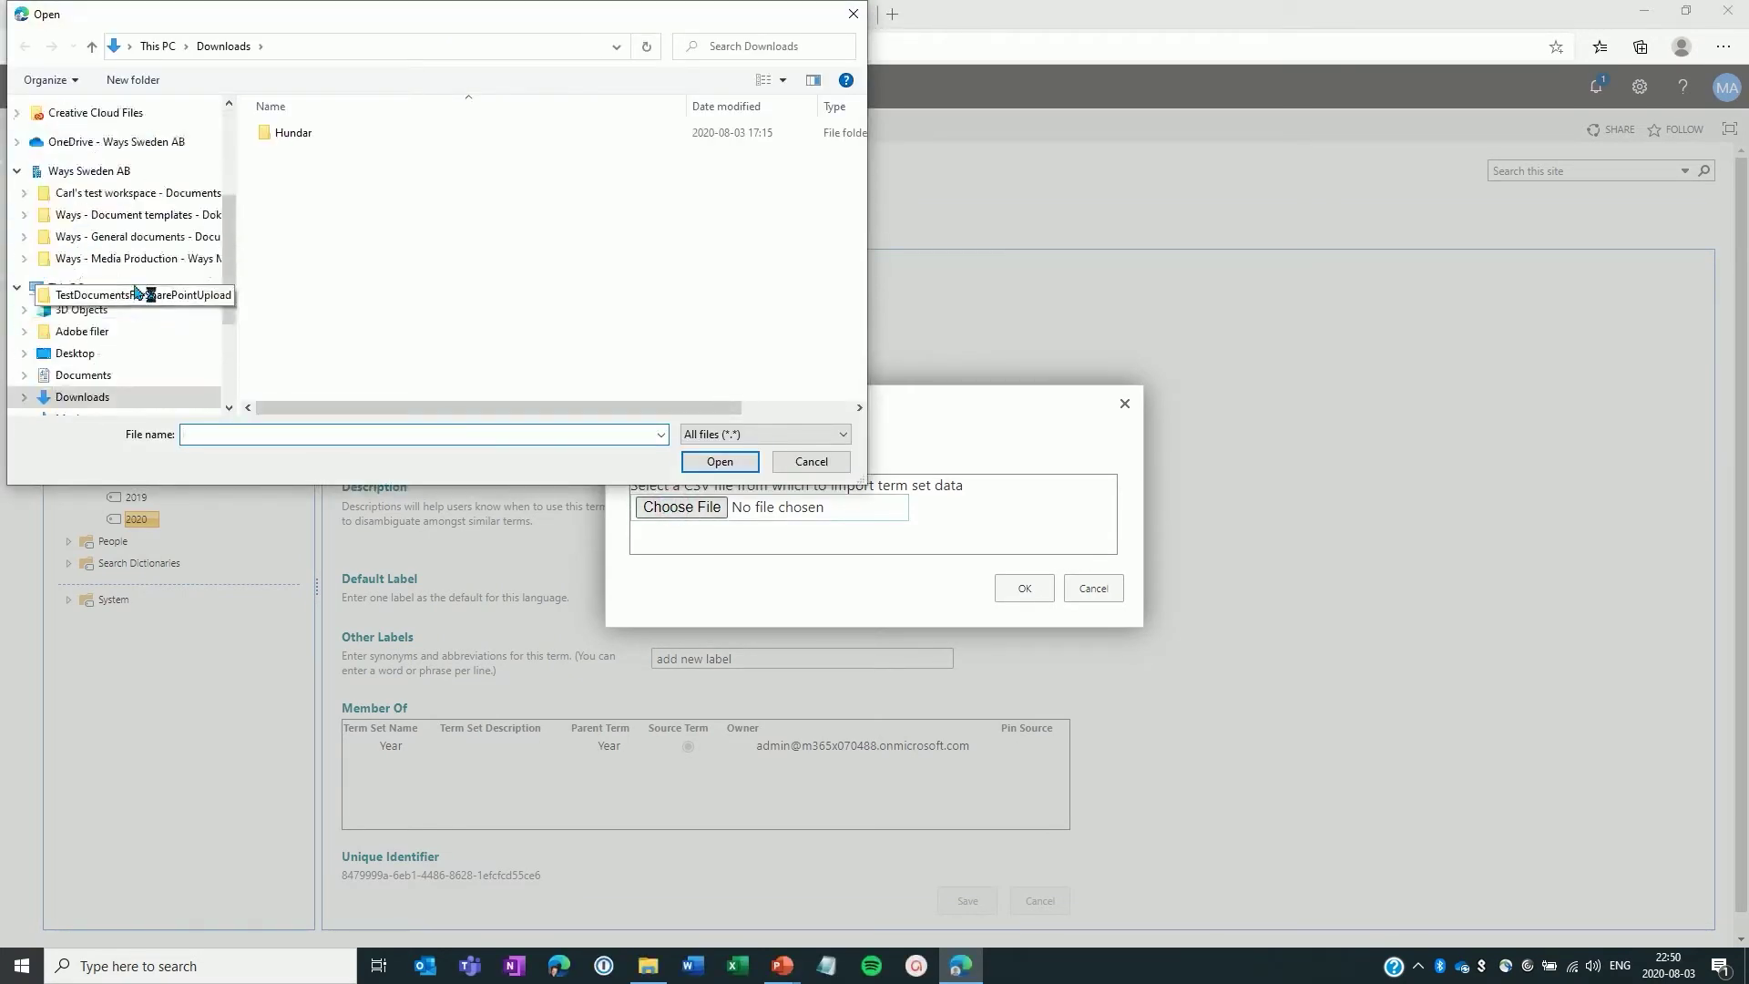
scroll(144, 237, "up", 3)
left_click(133, 295)
scroll(488, 291, "down", 5)
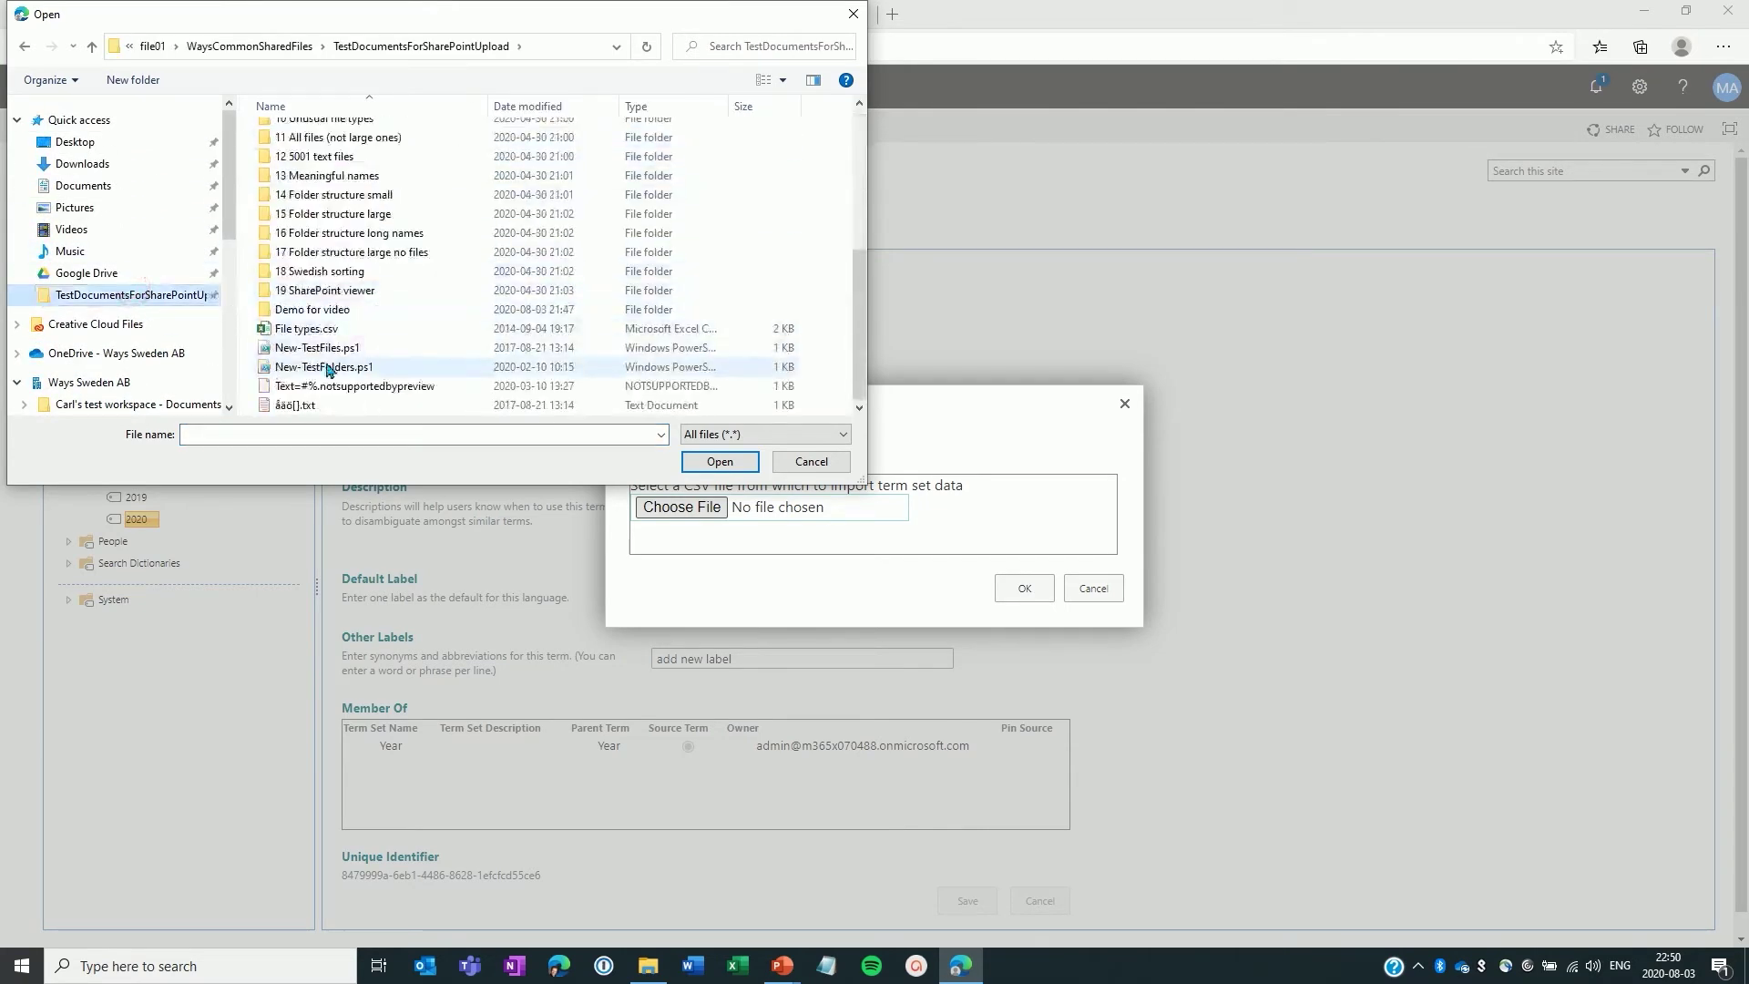
double_click(337, 310)
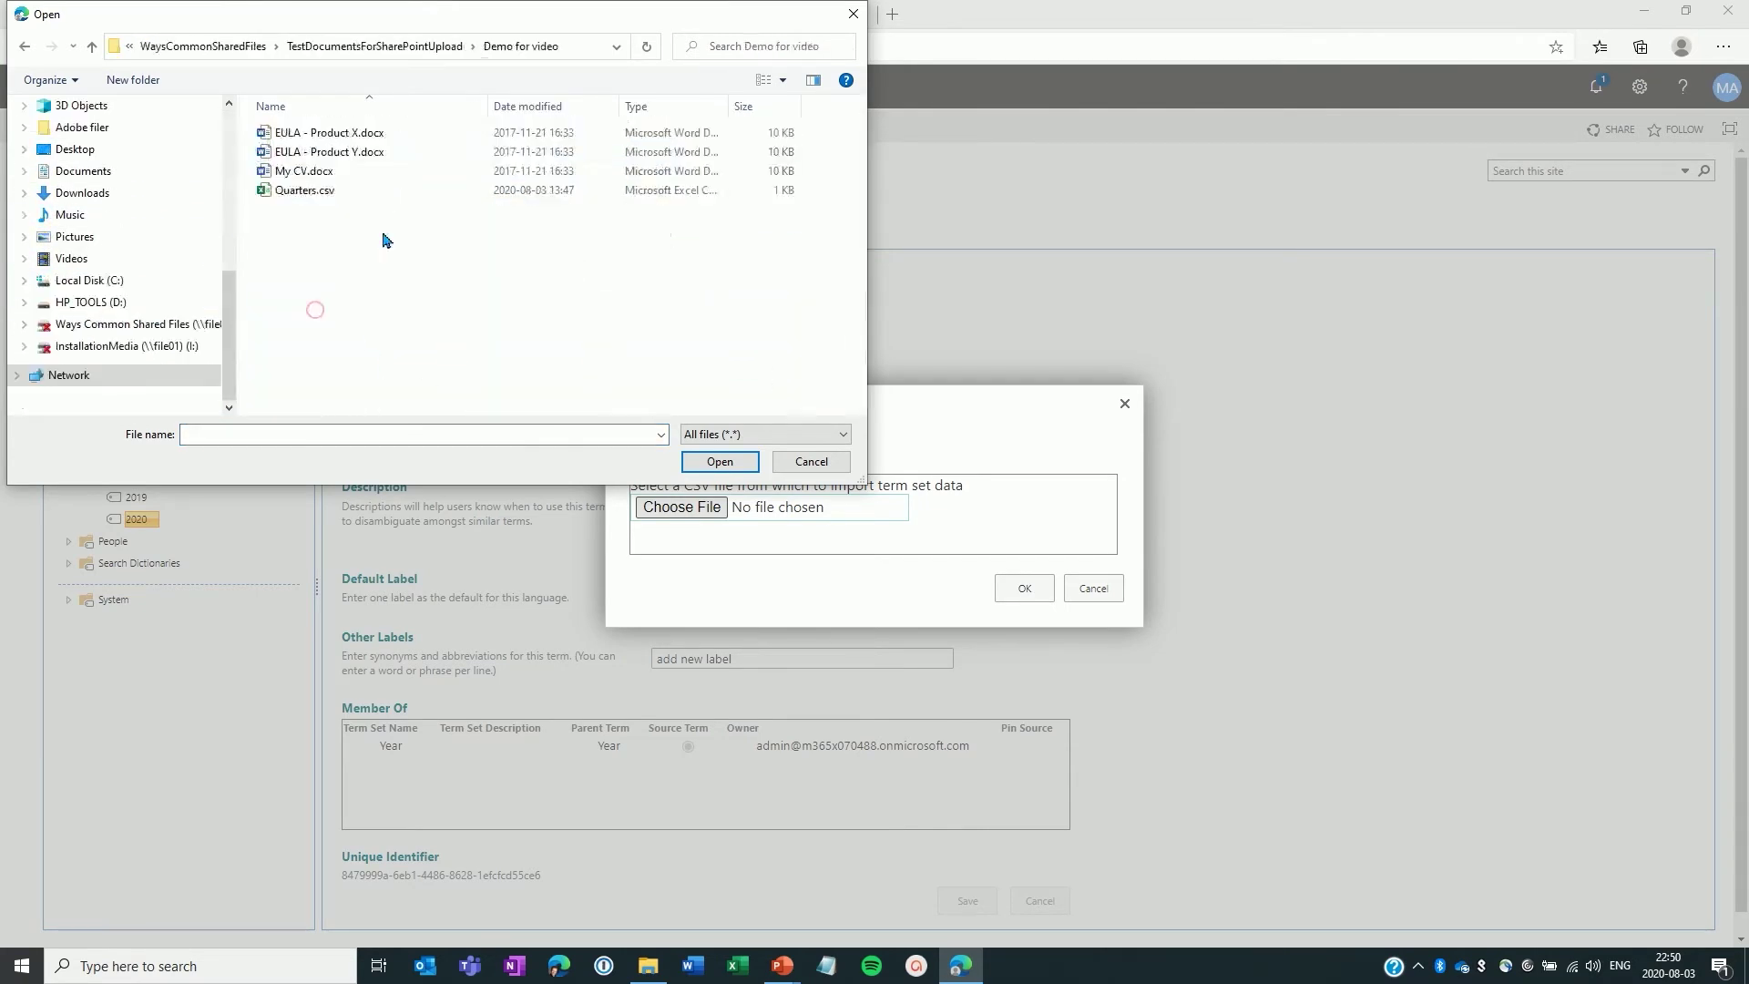
double_click(291, 191)
left_click(1017, 587)
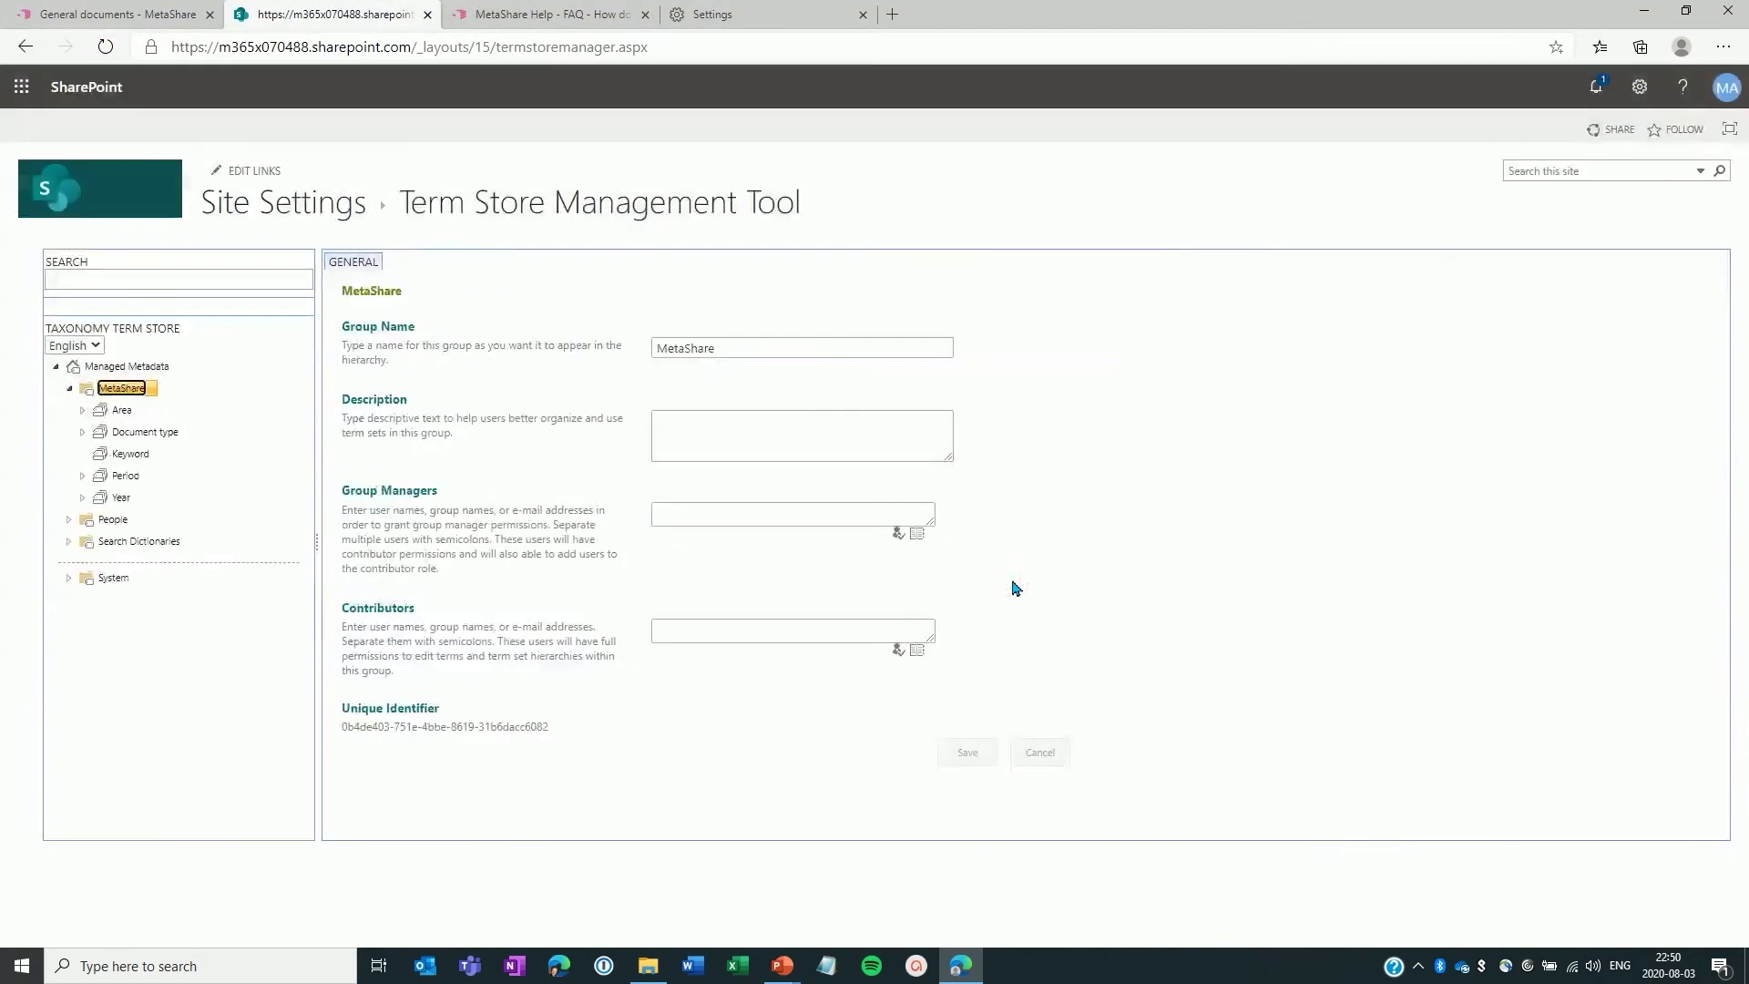
- Expand the Period term set with its Month and Quarter terms and inspect their child terms
left_click(82, 477)
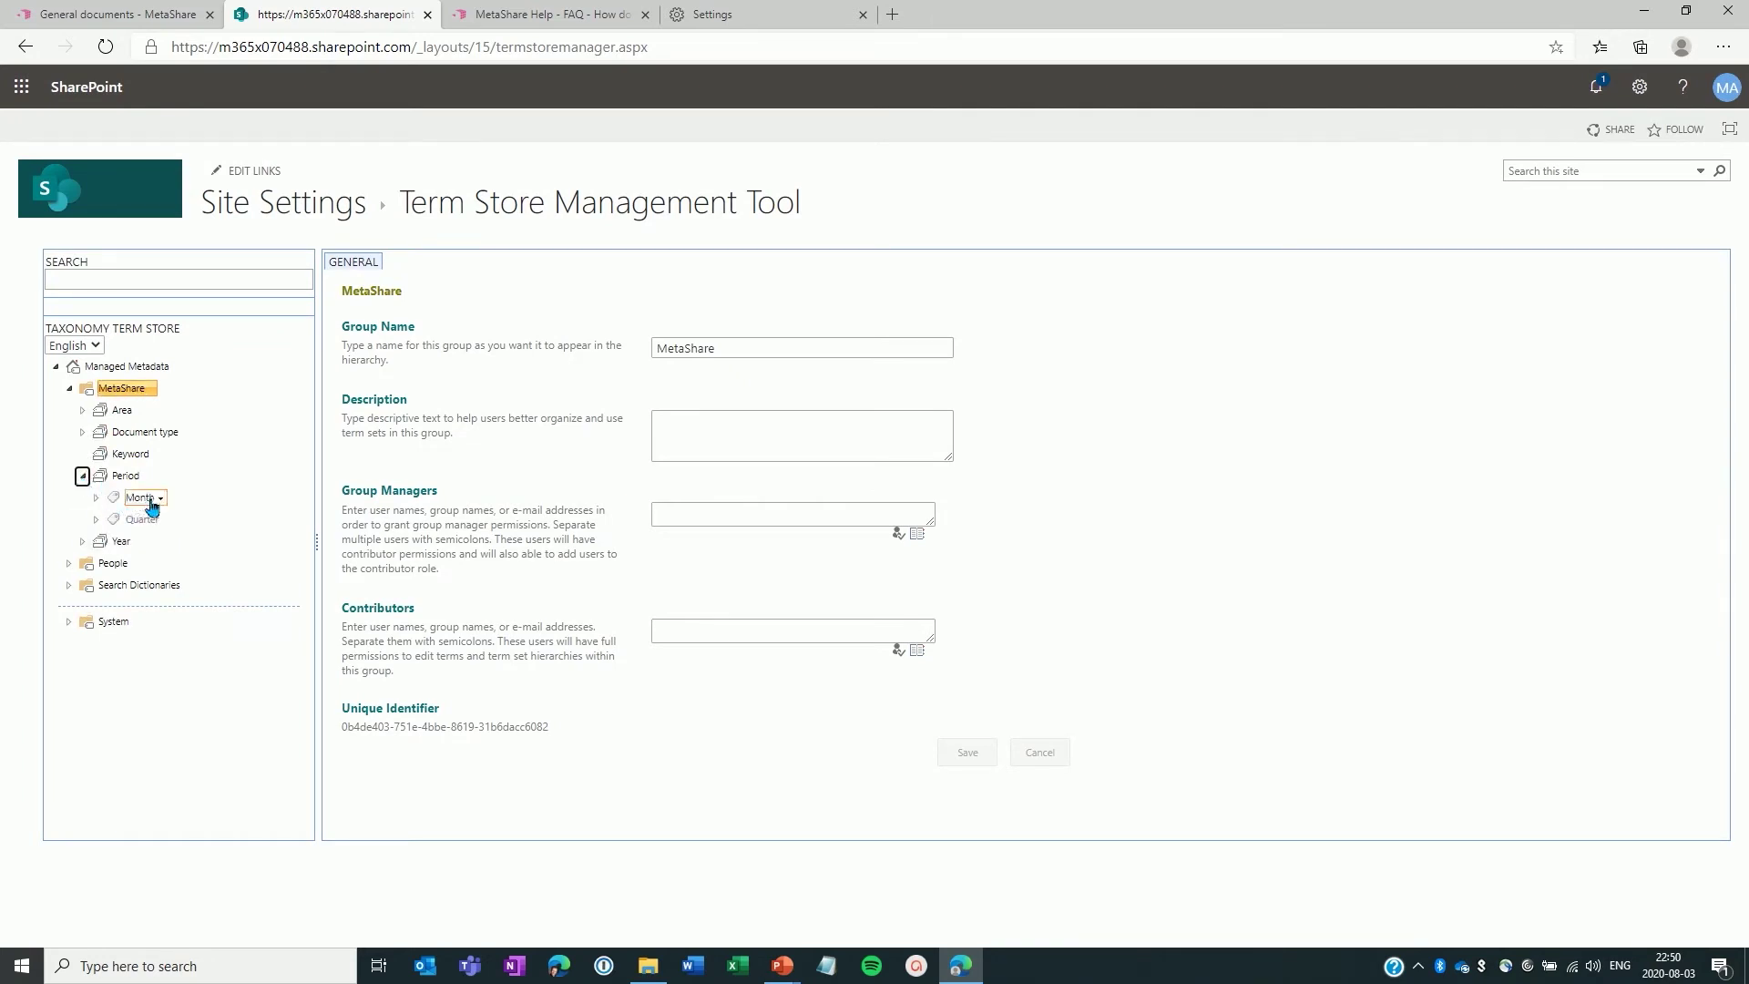
left_click(95, 498)
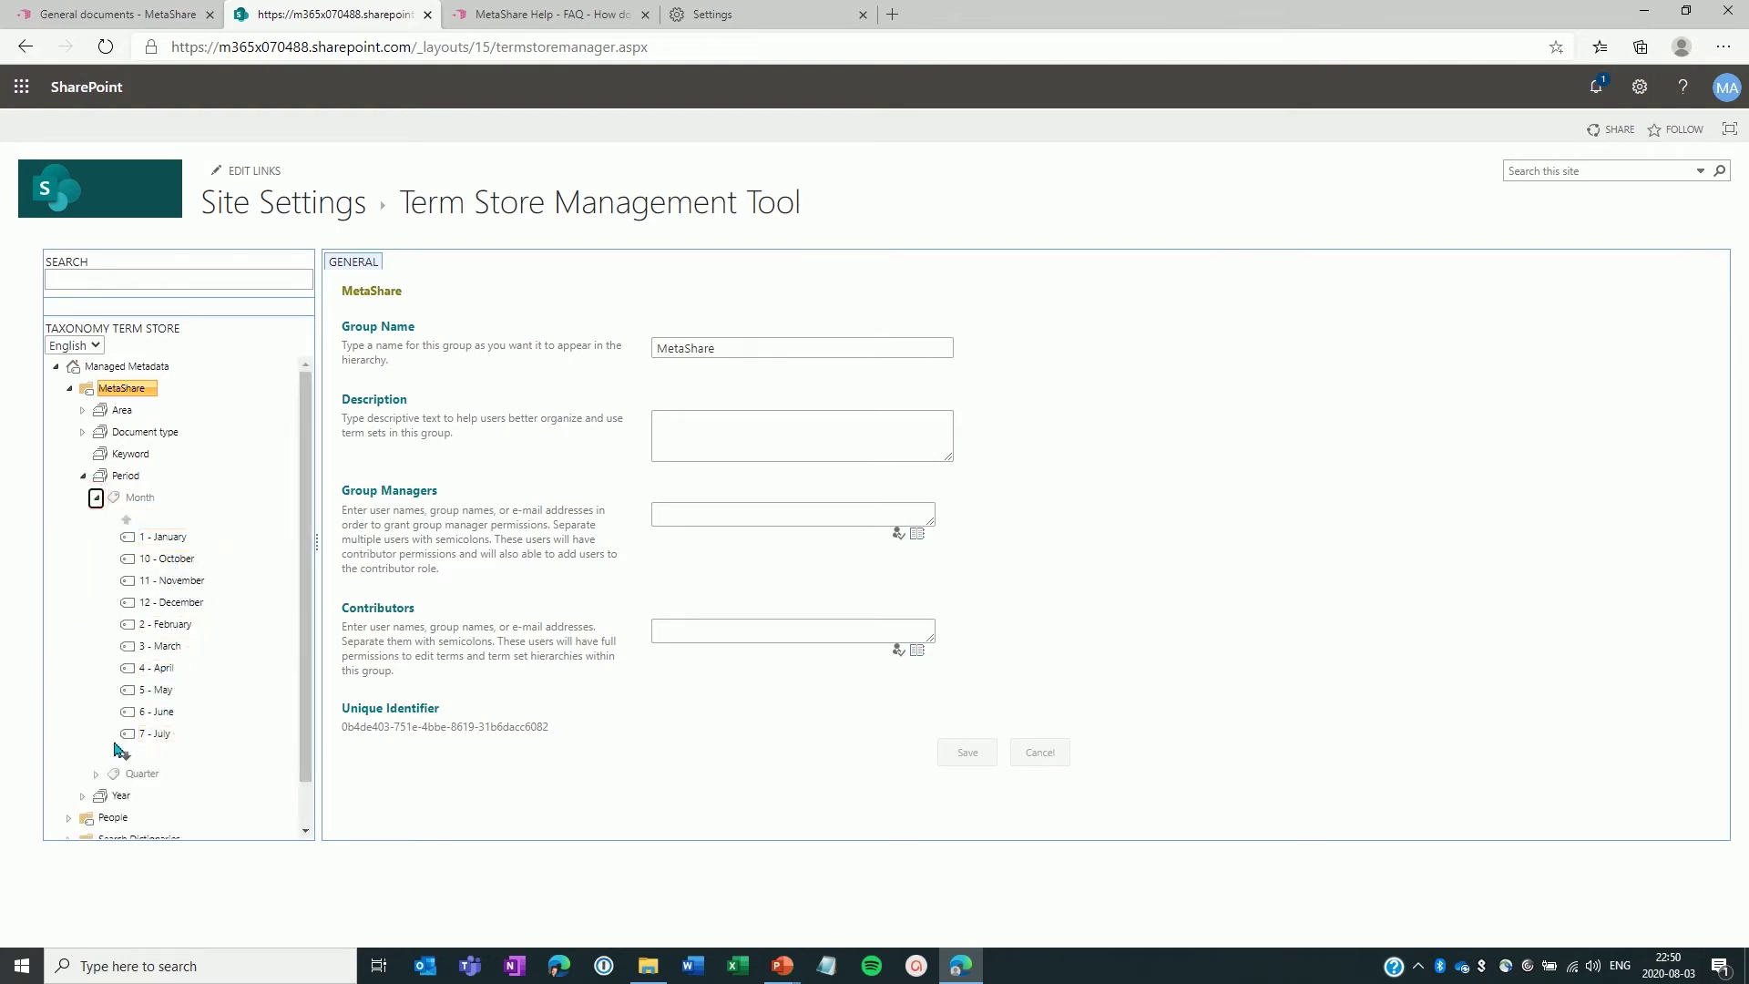
left_click(96, 774)
scroll(103, 776, "down", 2)
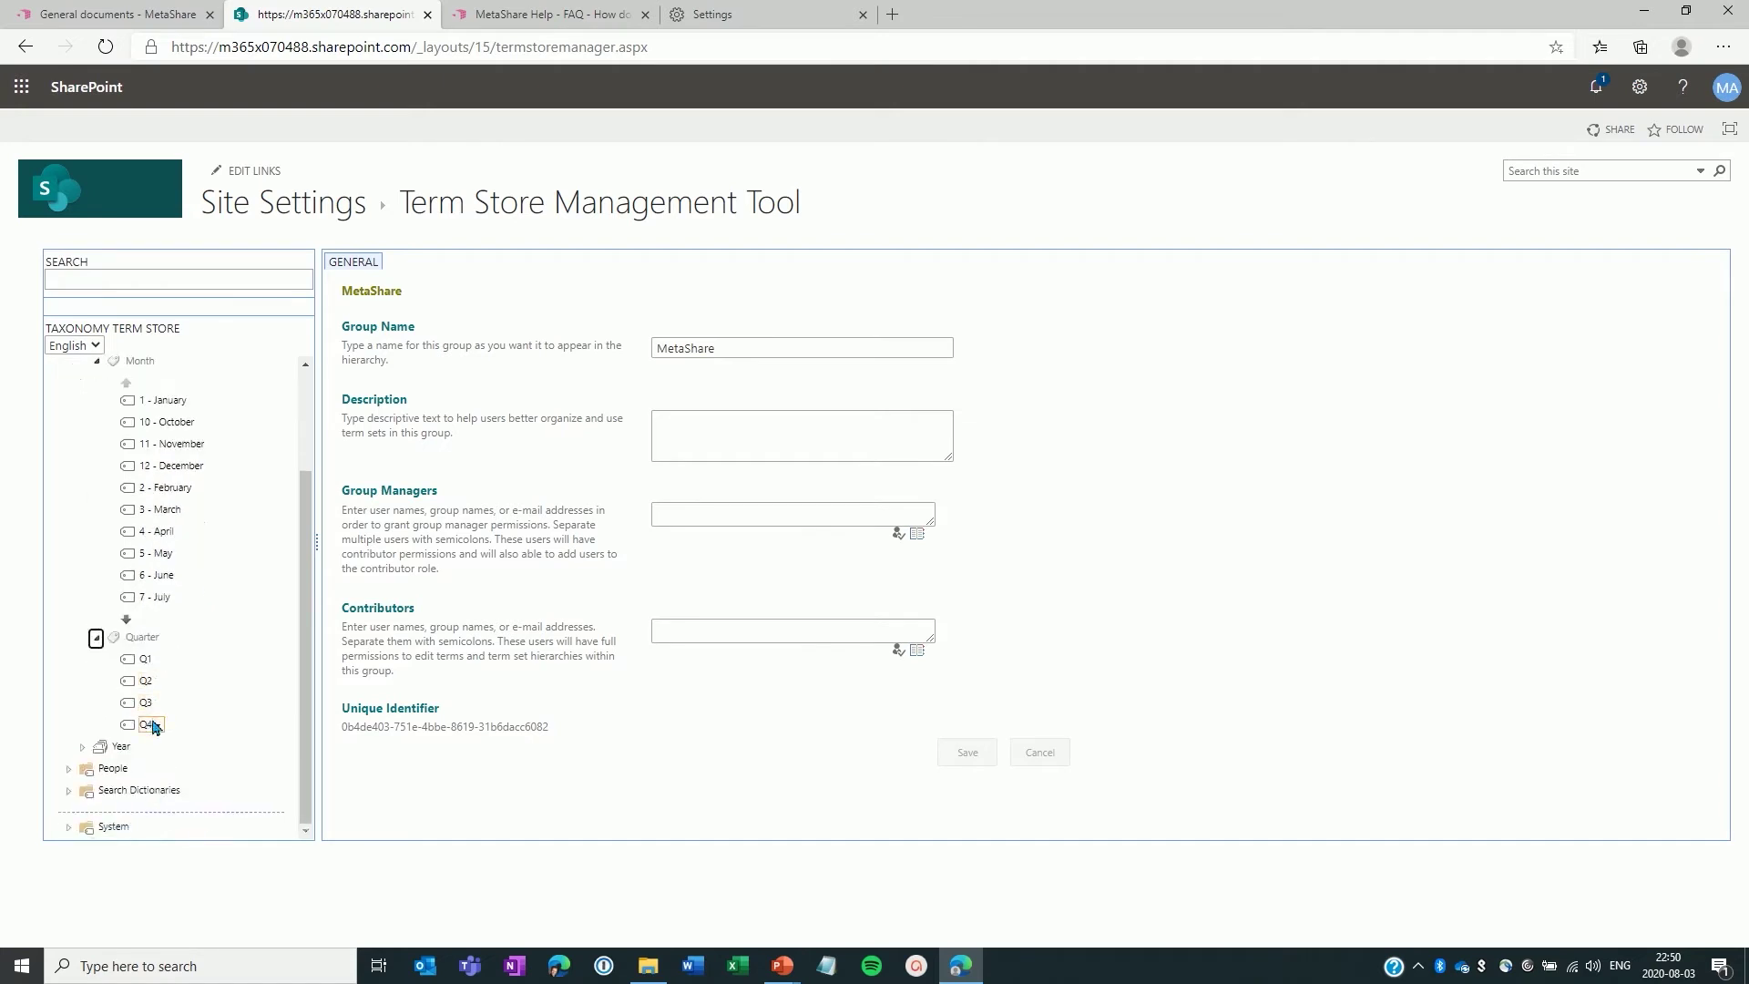
scroll(232, 489, "up", 1)
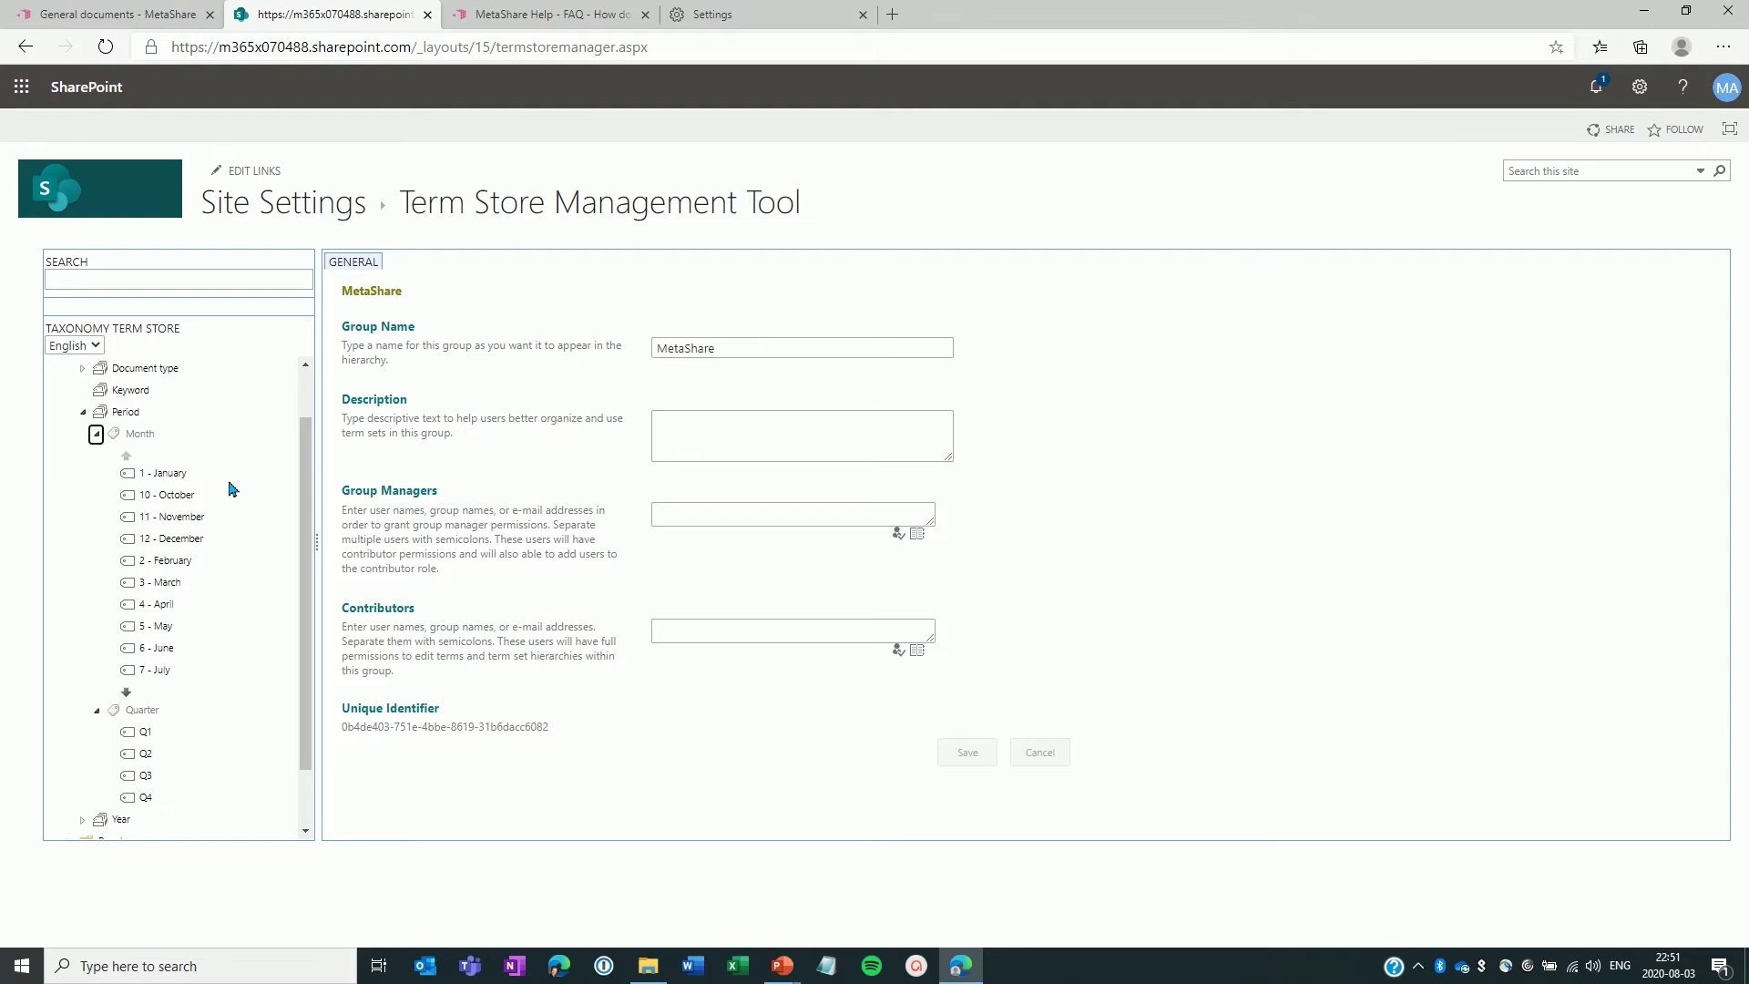
- Switch to MetaShare, return to its workspaces start page and open the settings
left_click(157, 15)
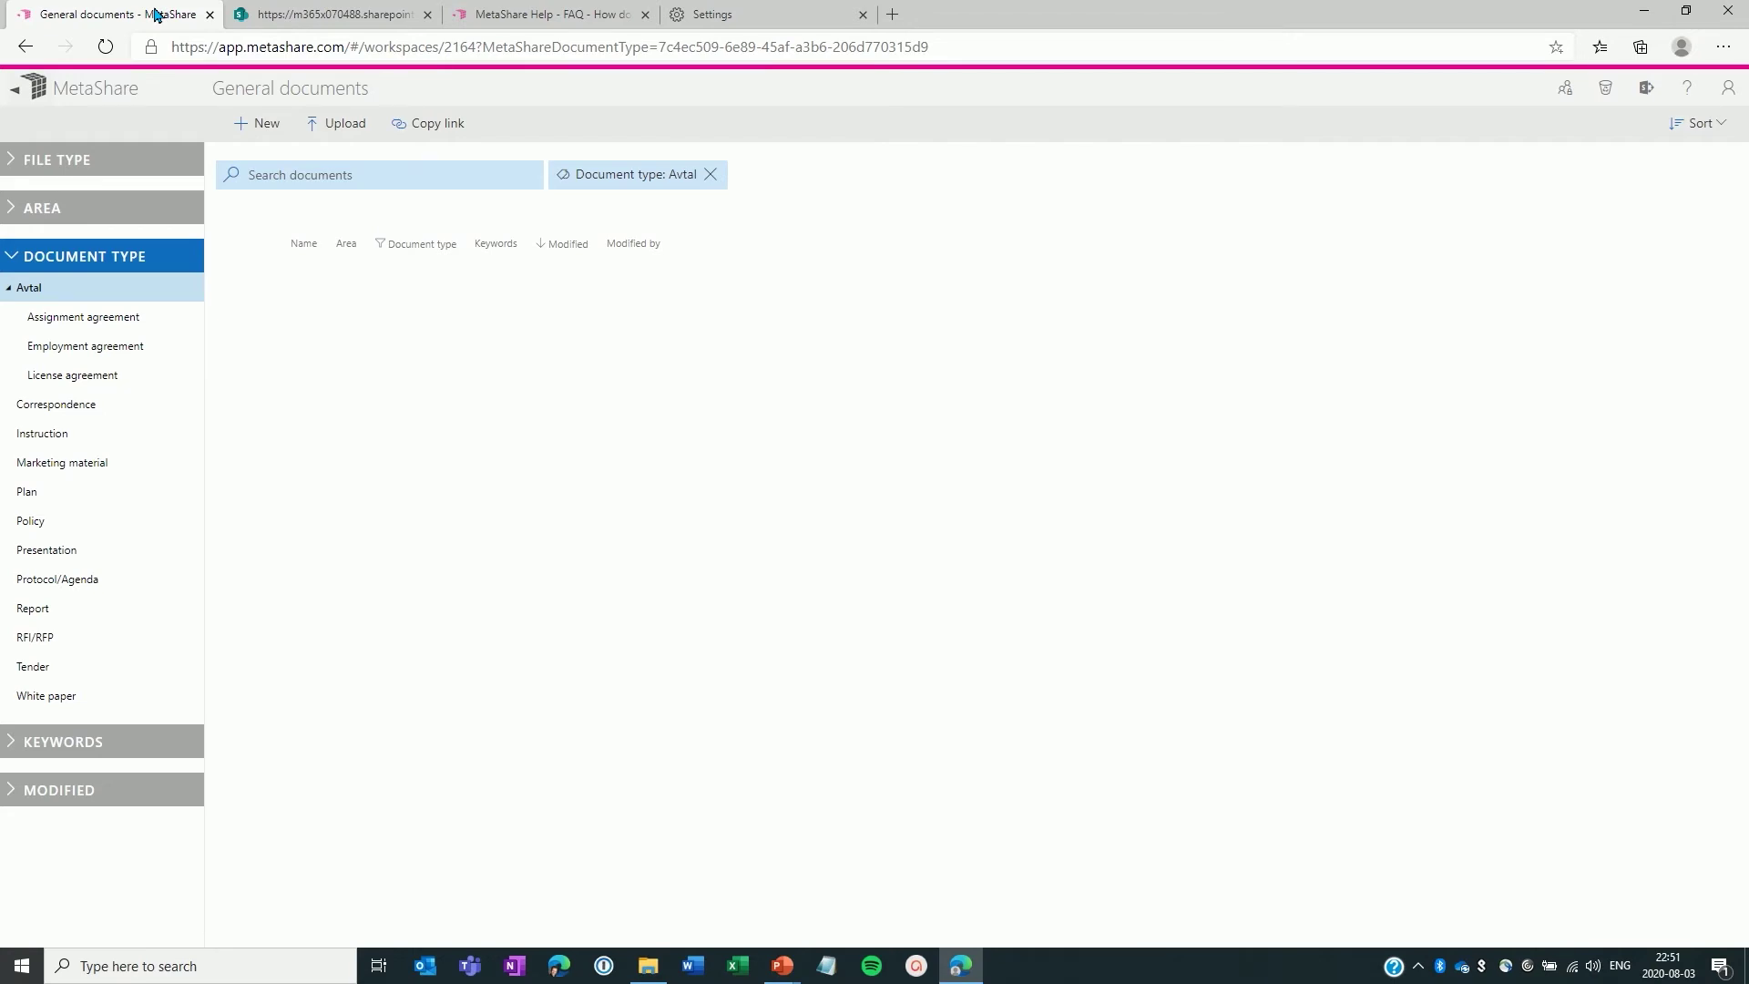
left_click(80, 93)
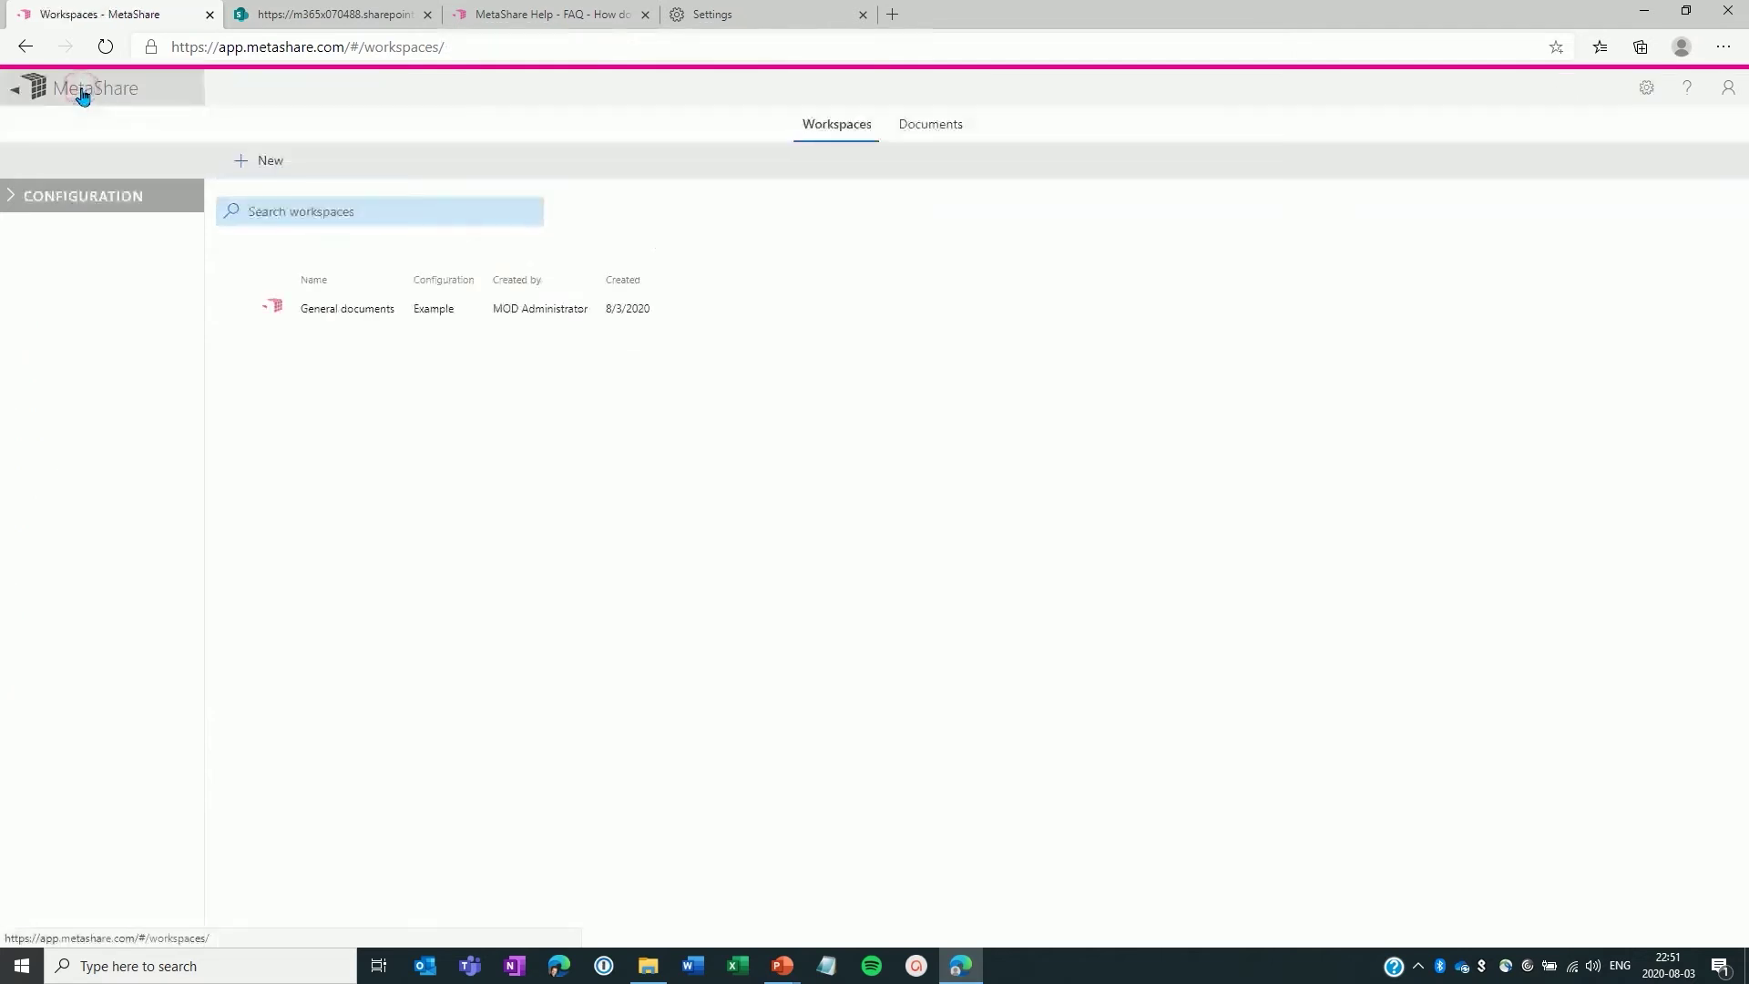
left_click(1646, 91)
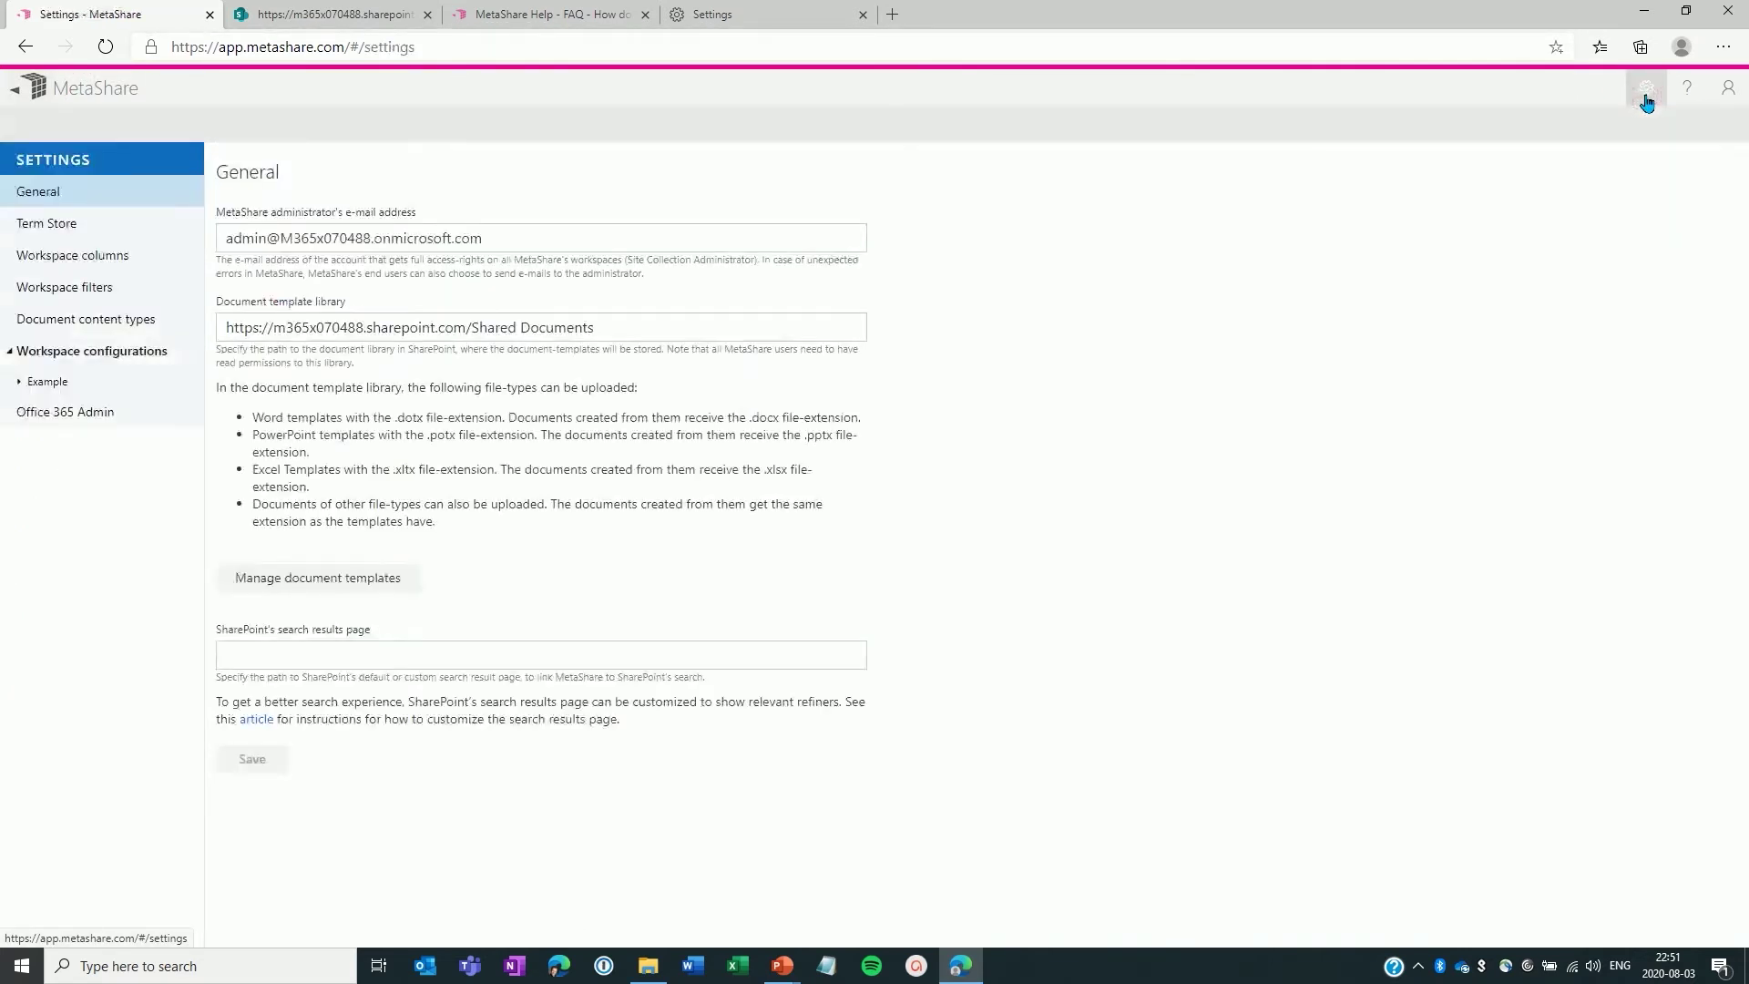
- Create a workspace configuration named Finance with the type MetaShare workspace and save it
left_click(117, 358)
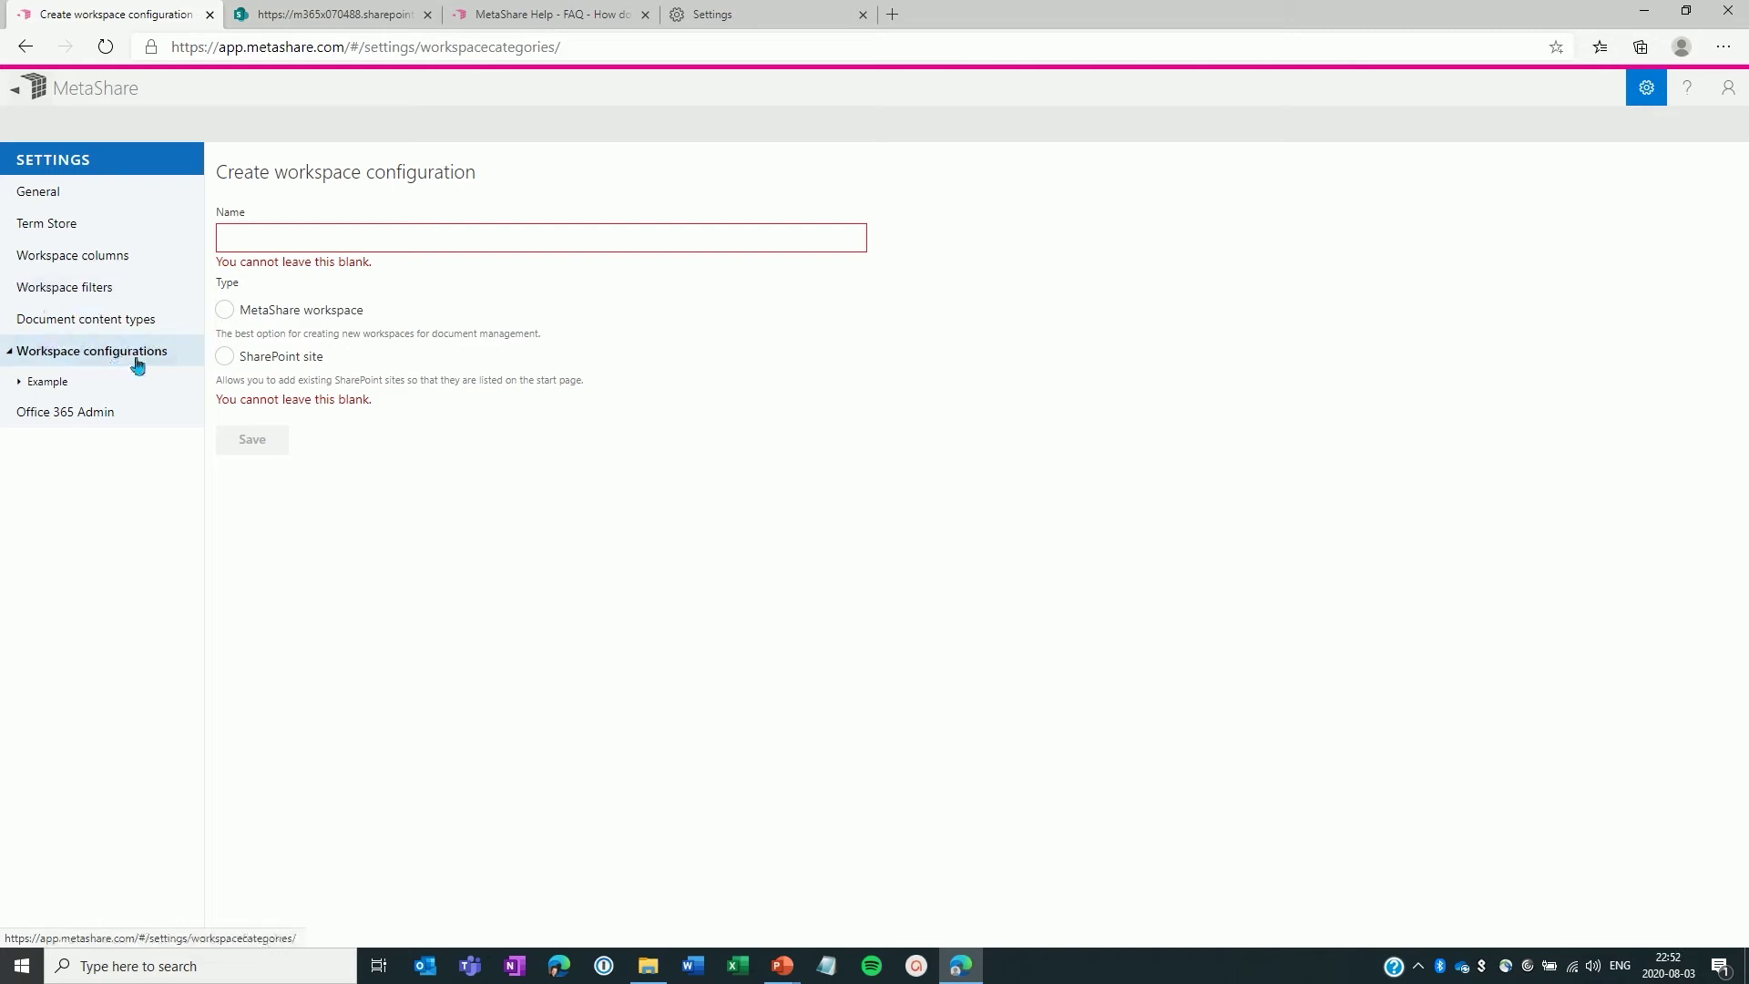
left_click(285, 240)
type("Finance")
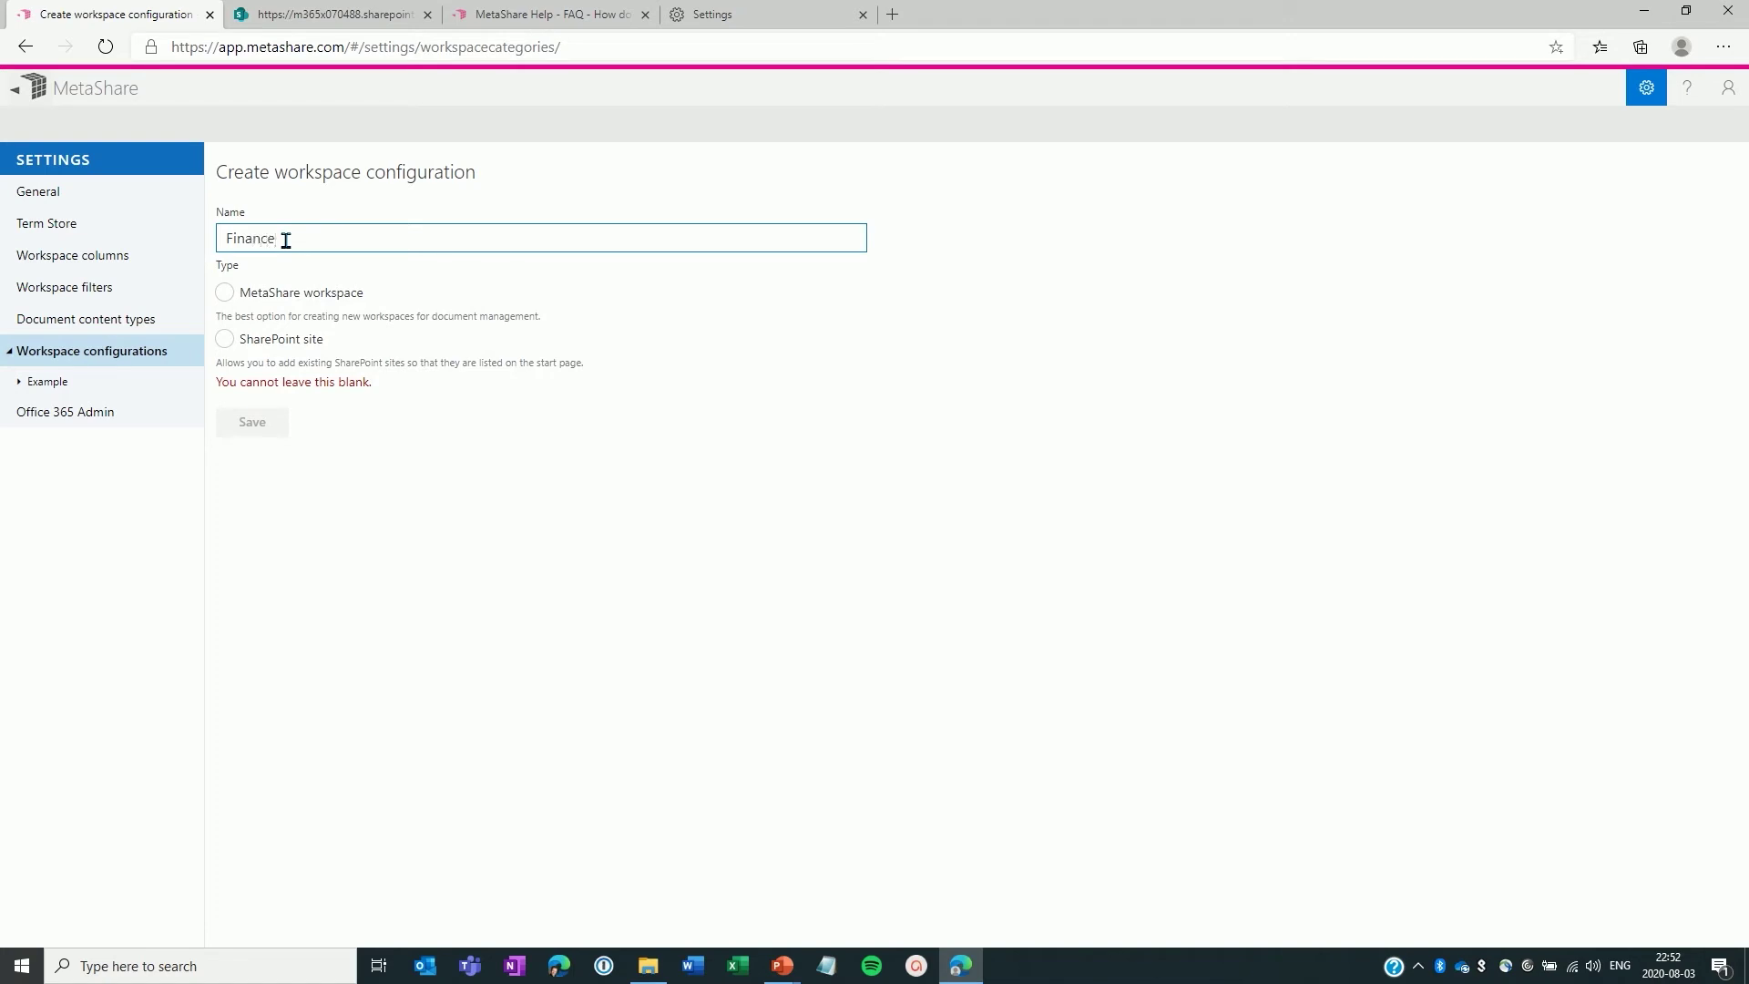
left_click(224, 295)
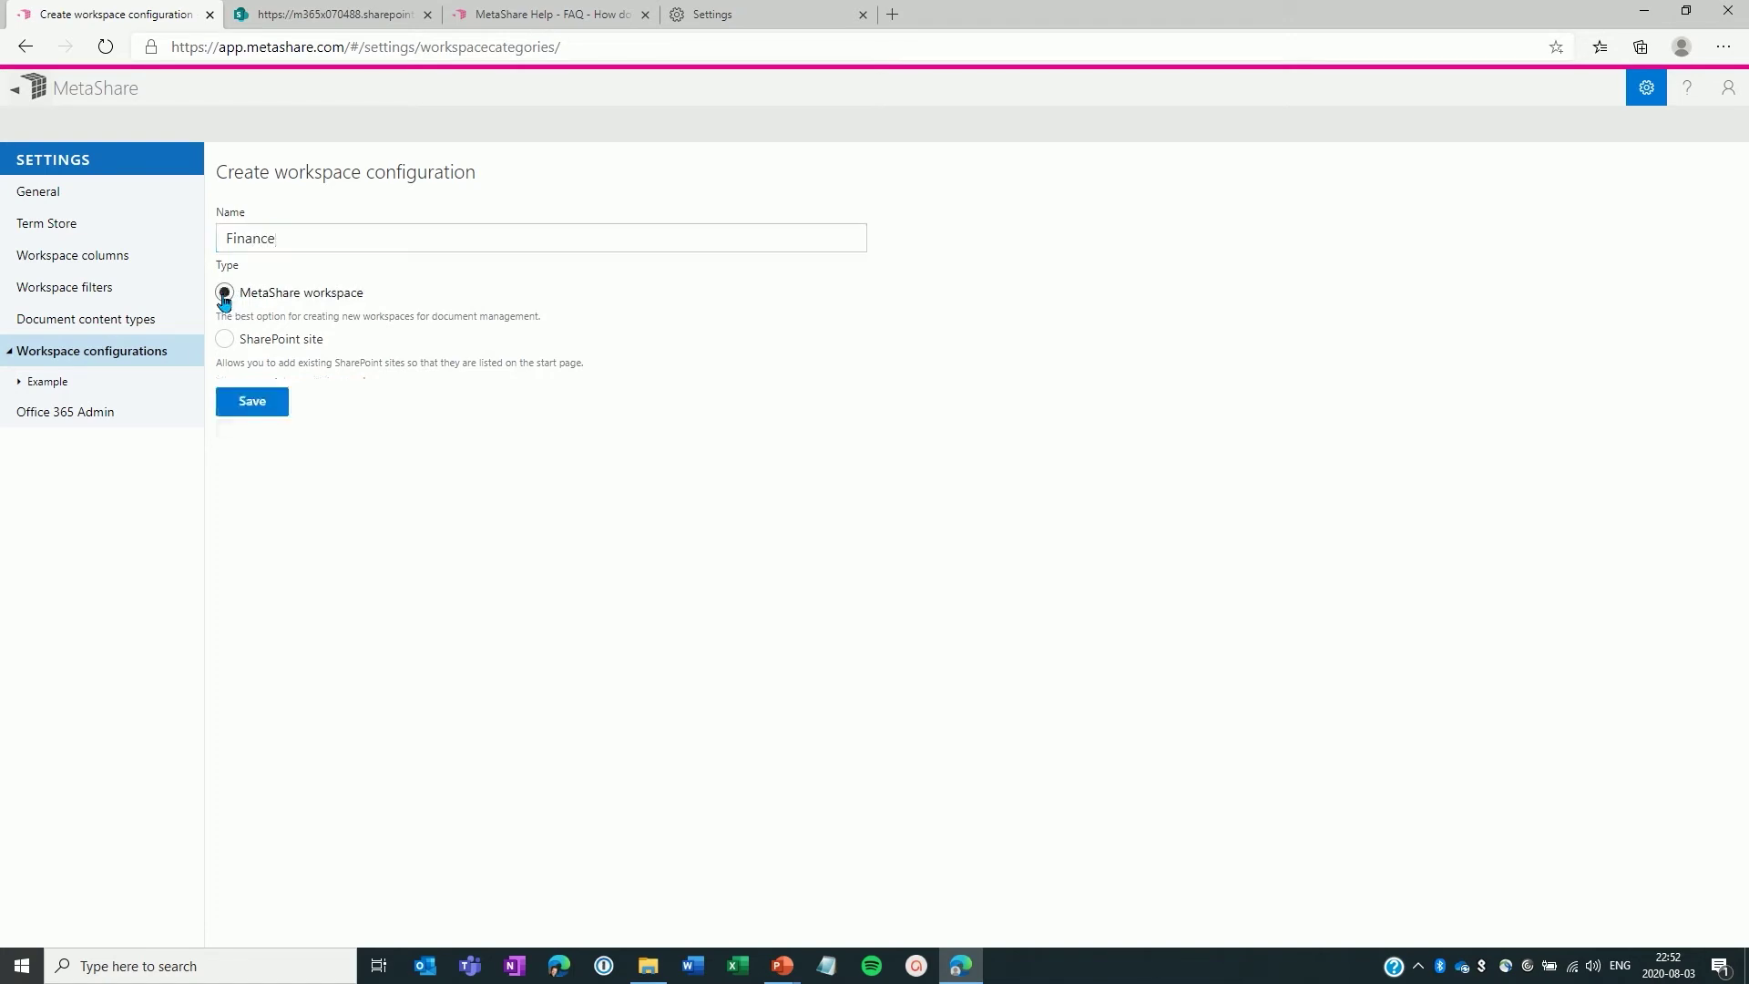
left_click(254, 405)
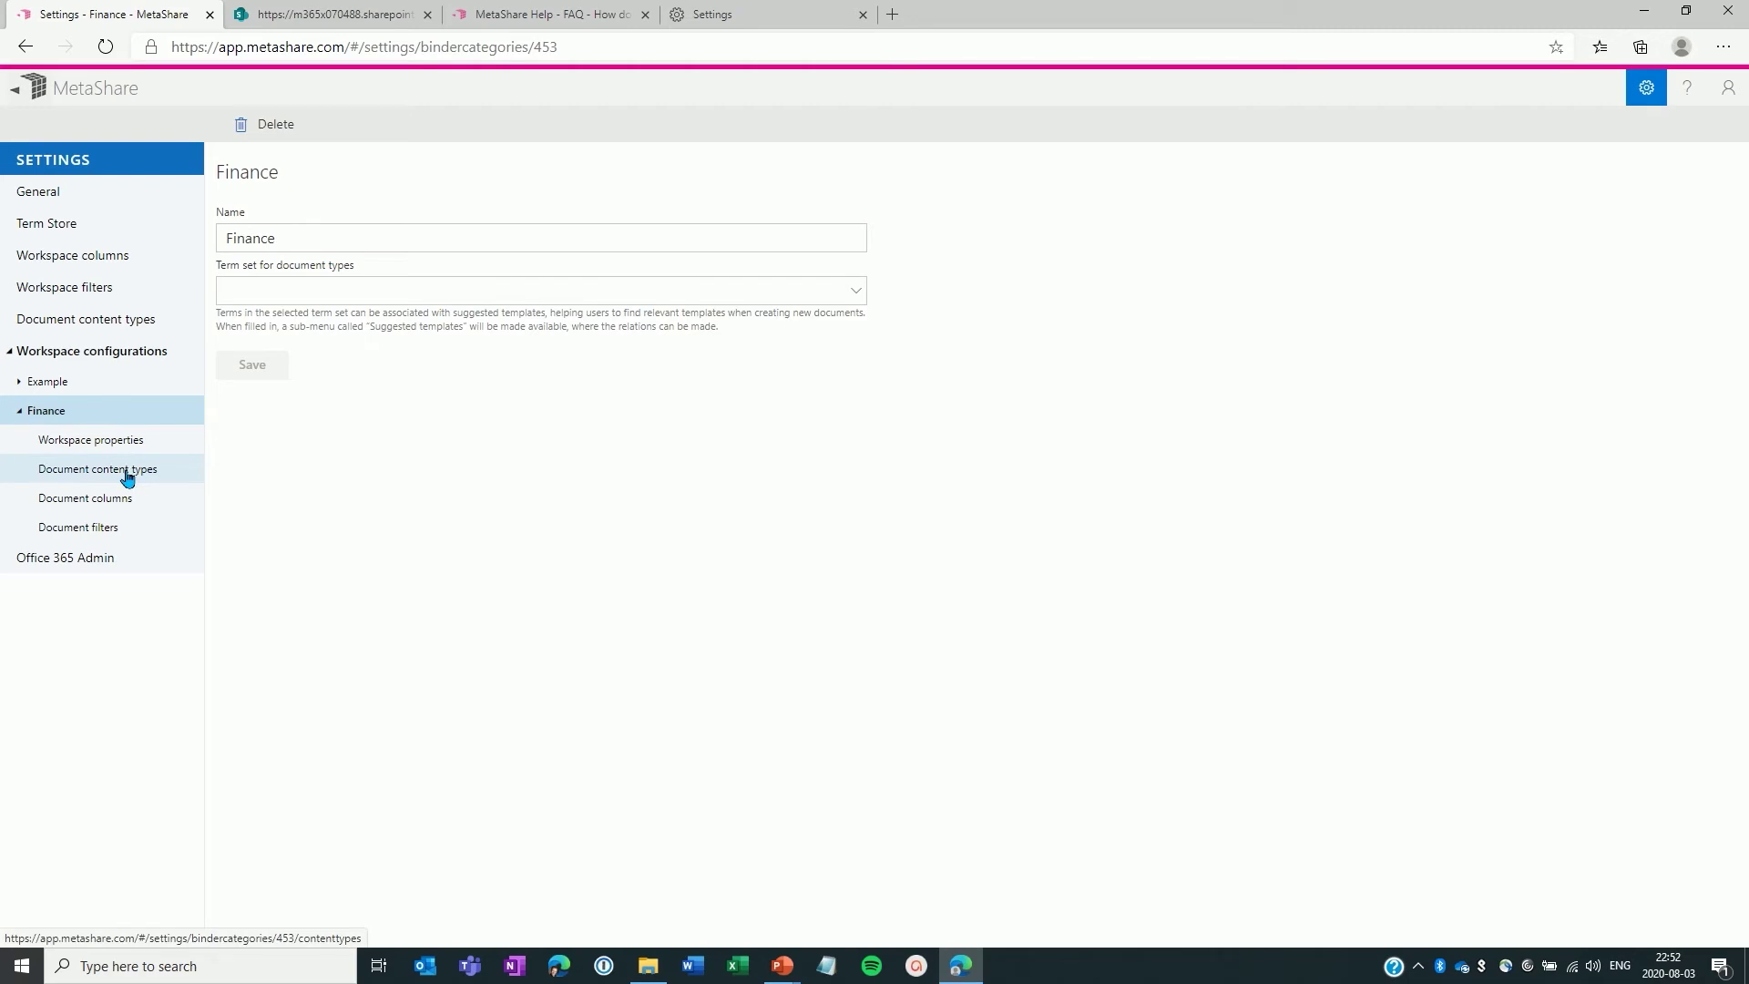
- Open the Sample document content type for management from Finance's document content types and set its Title column to Hidden
left_click(128, 478)
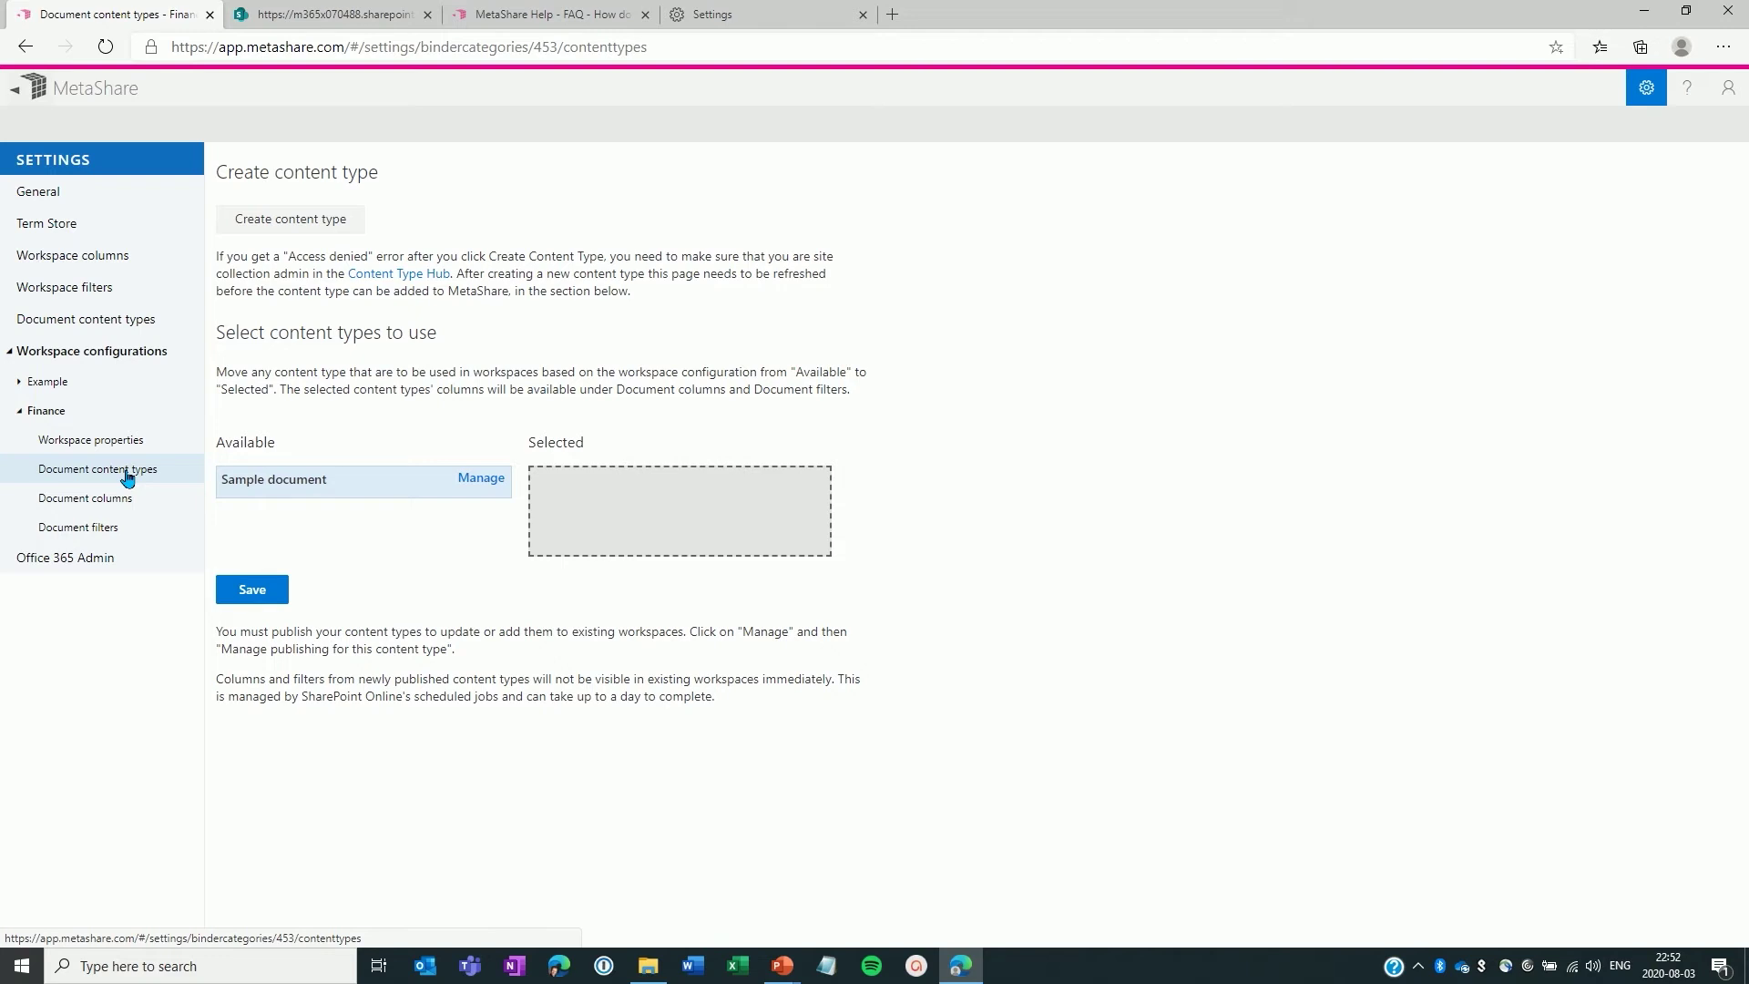
left_click(482, 479)
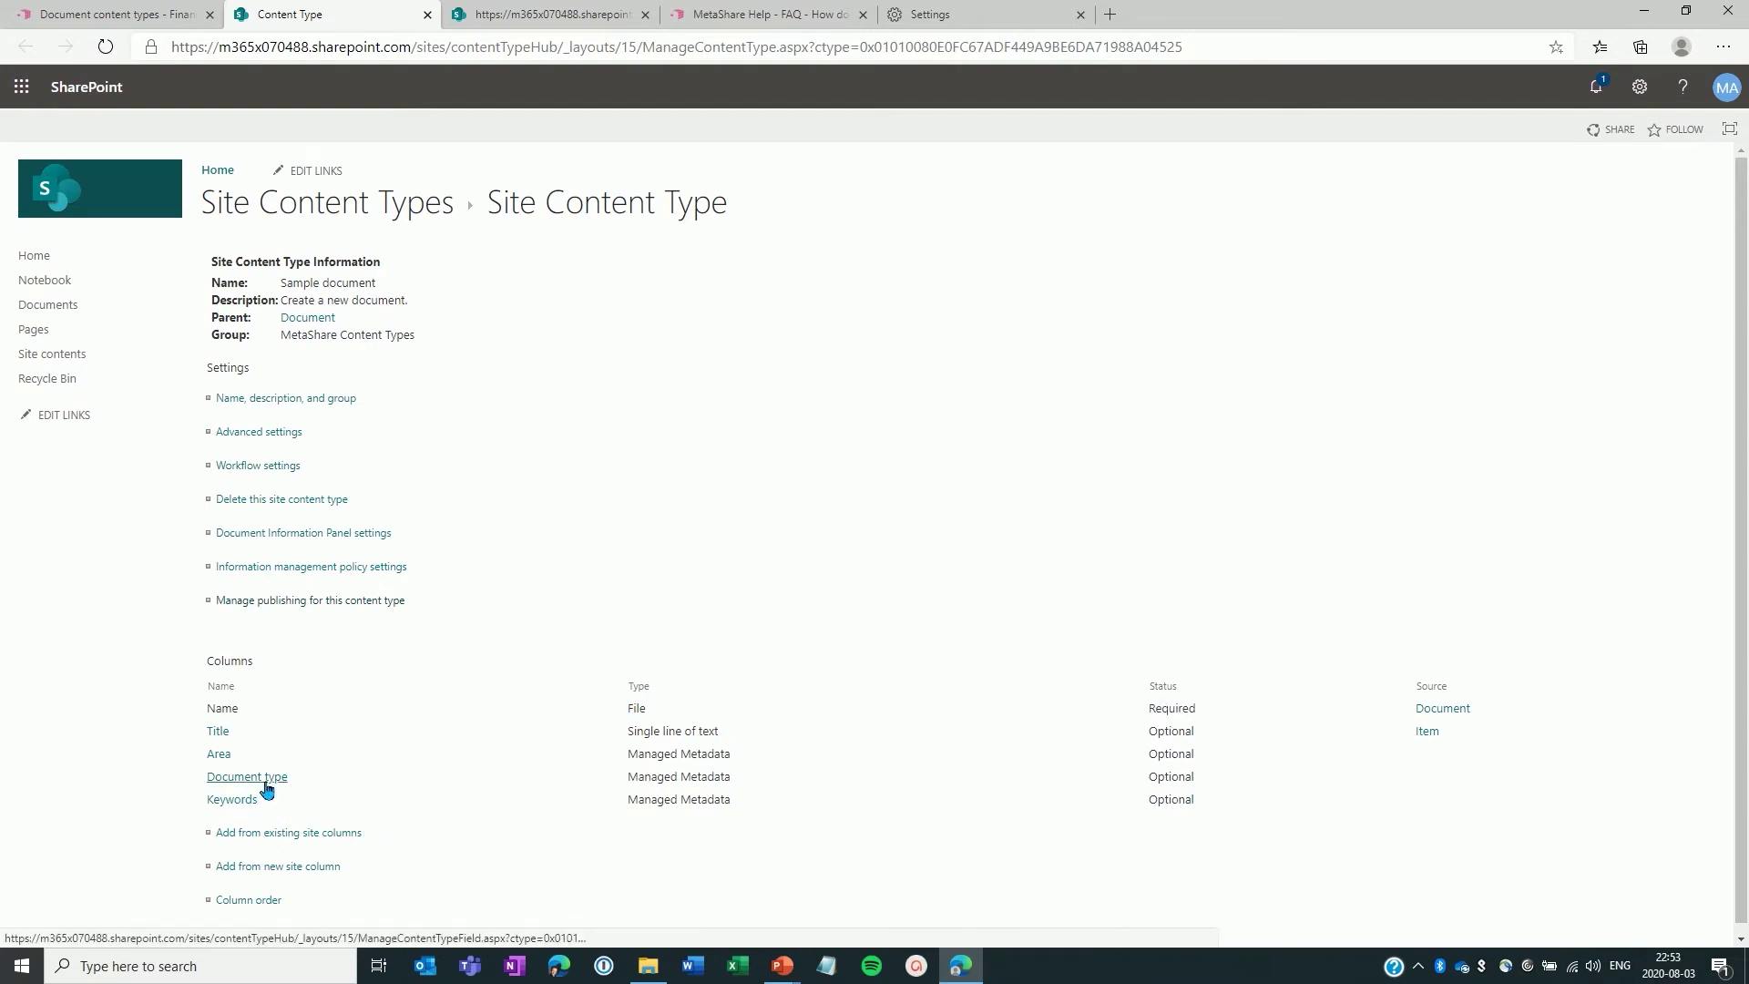
left_click(216, 738)
left_click(750, 474)
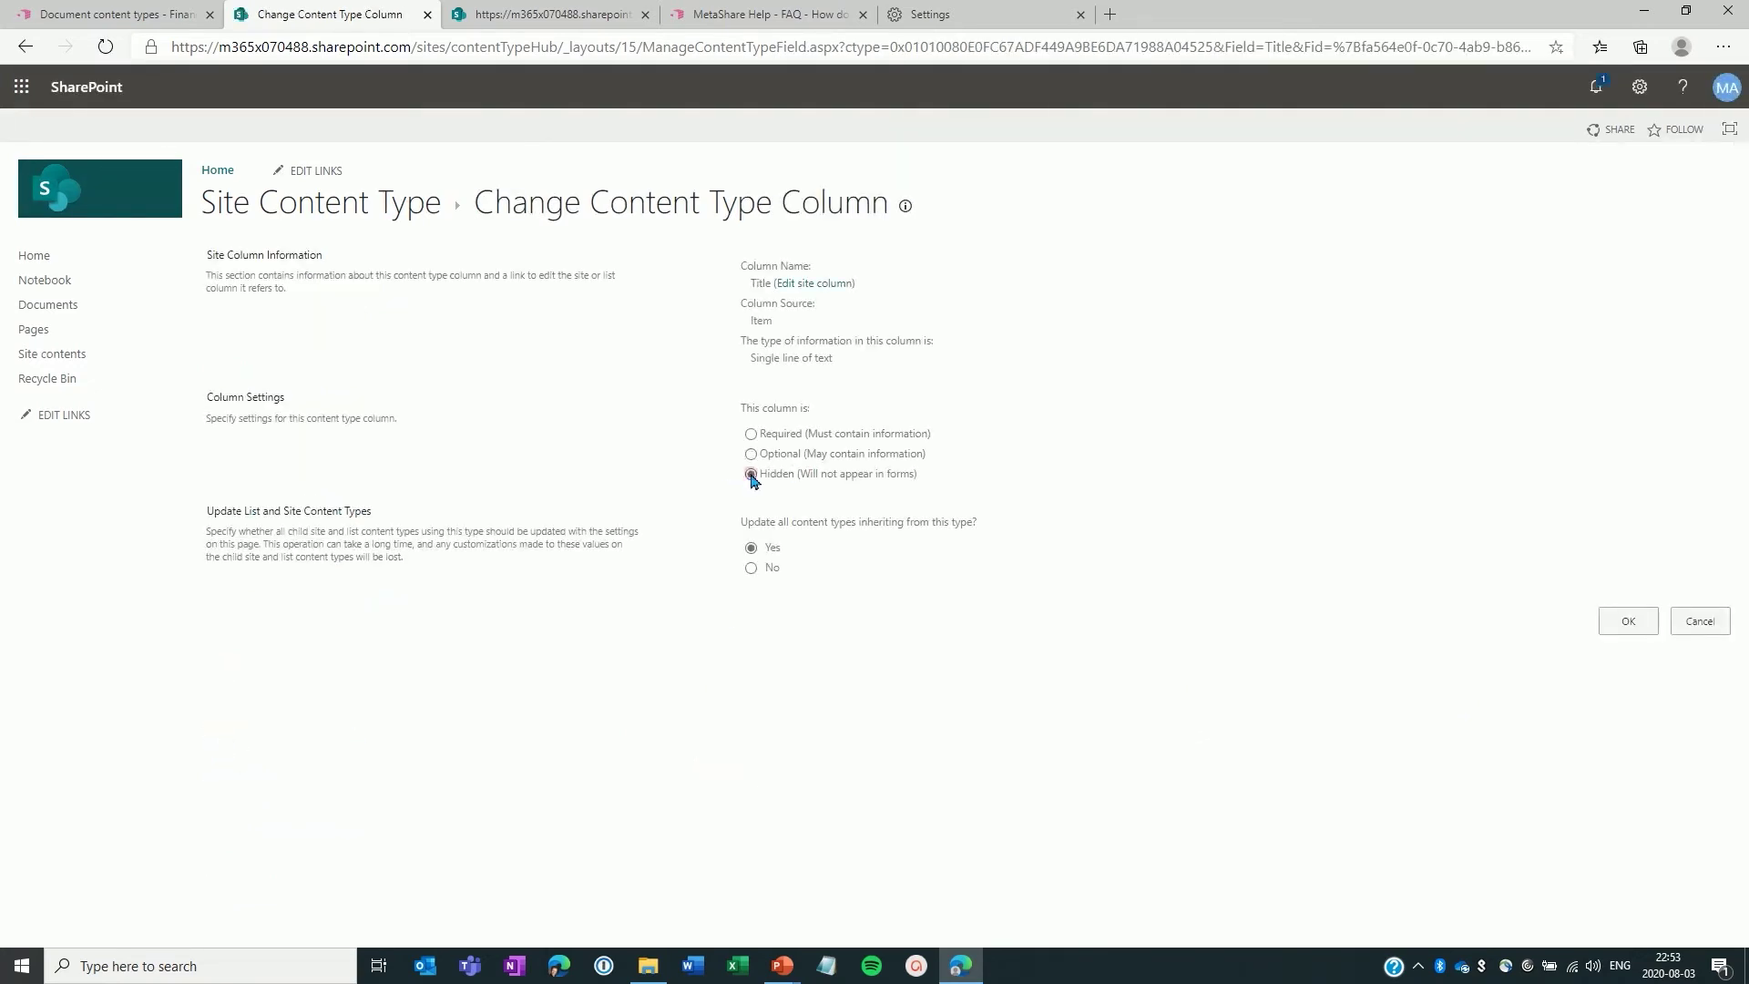
left_click(1620, 628)
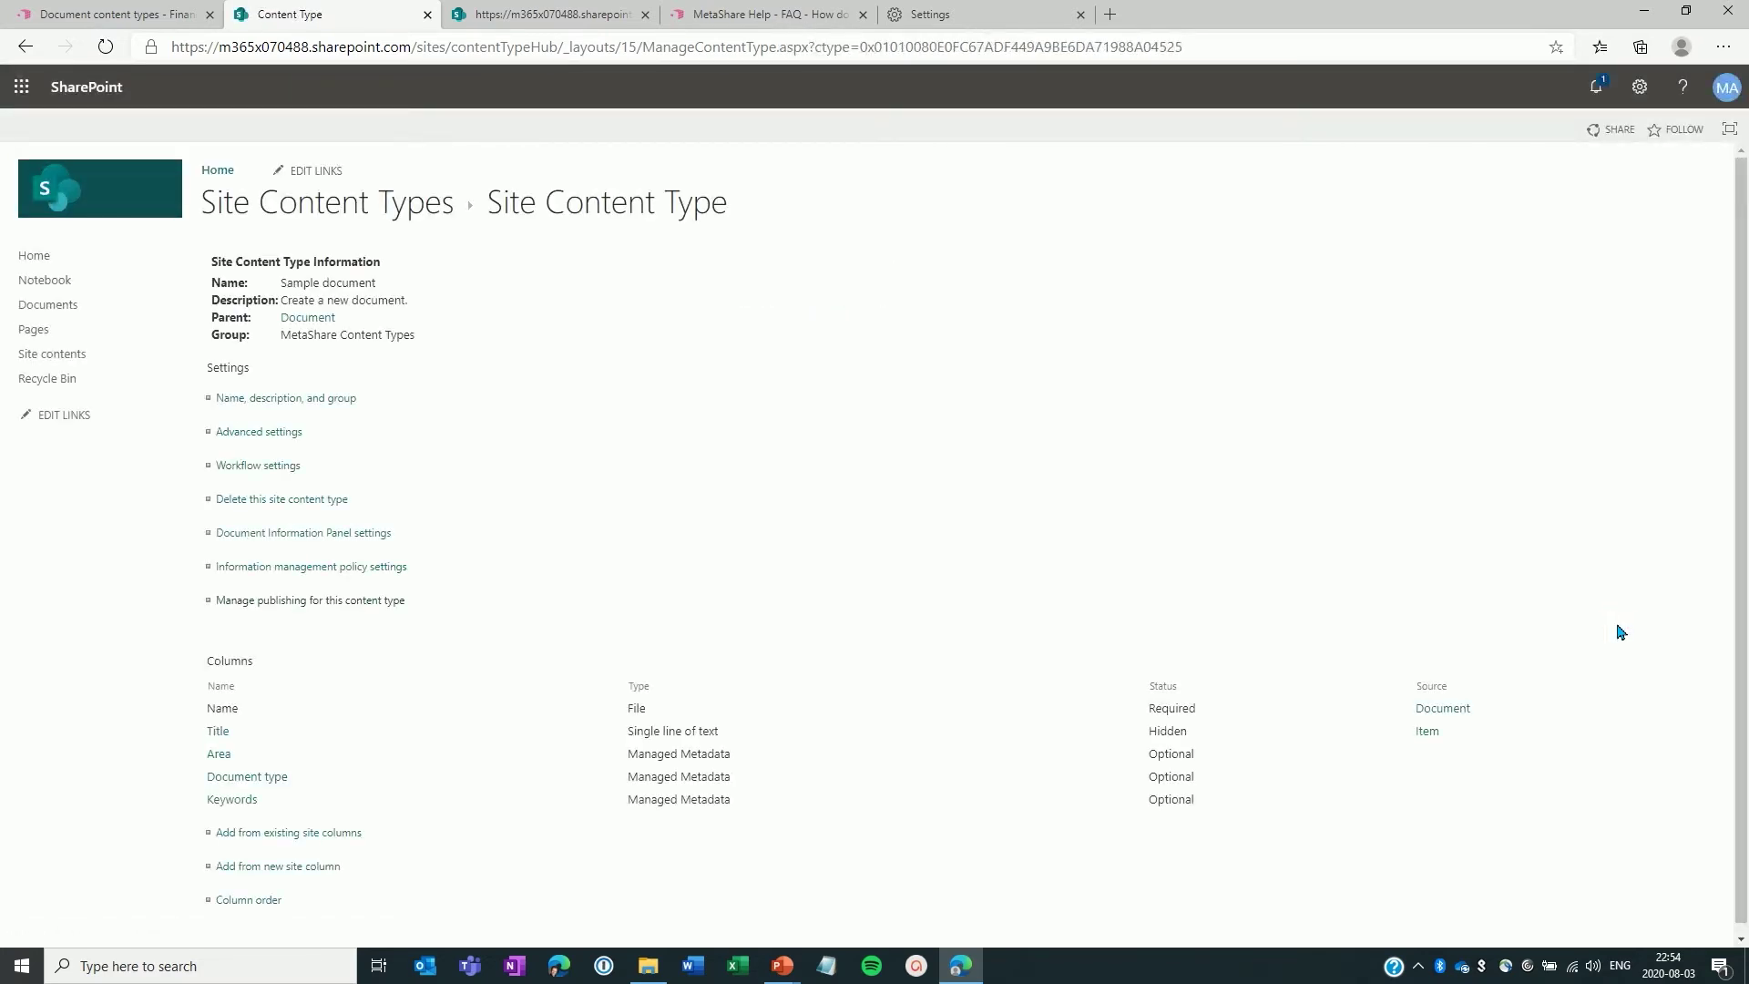
- Set the Area and Document type columns of the Sample document content type to Required
left_click(219, 757)
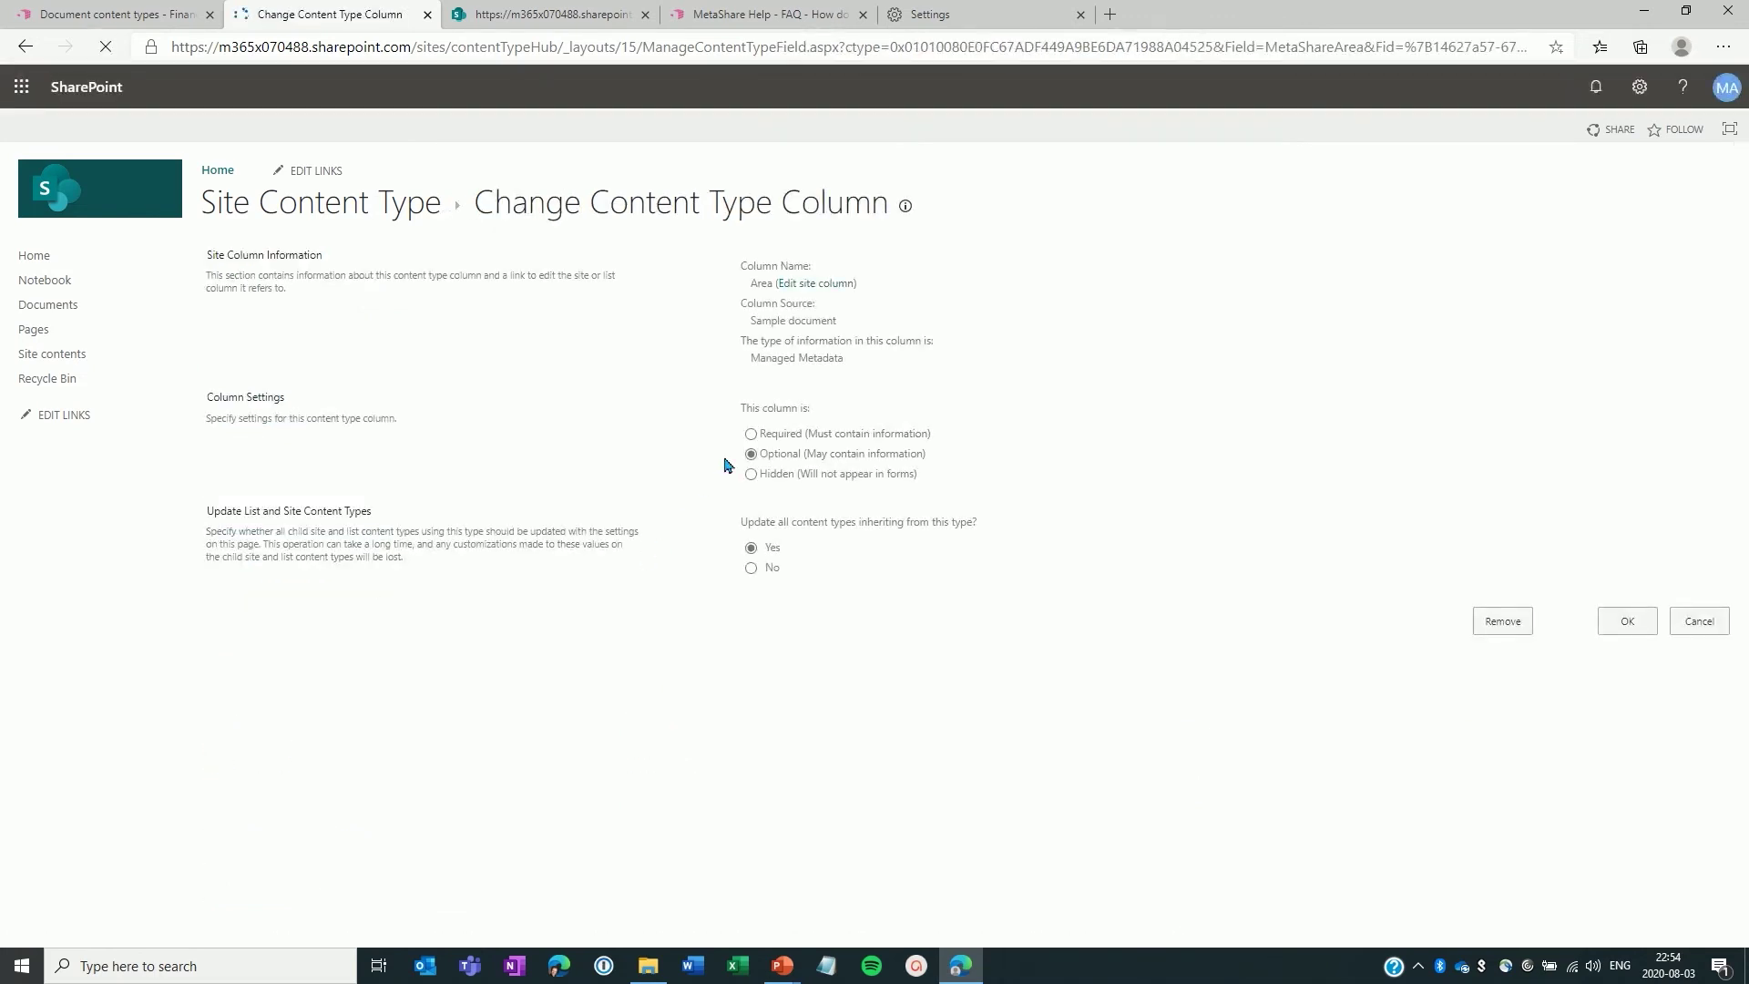
left_click(751, 433)
left_click(1626, 618)
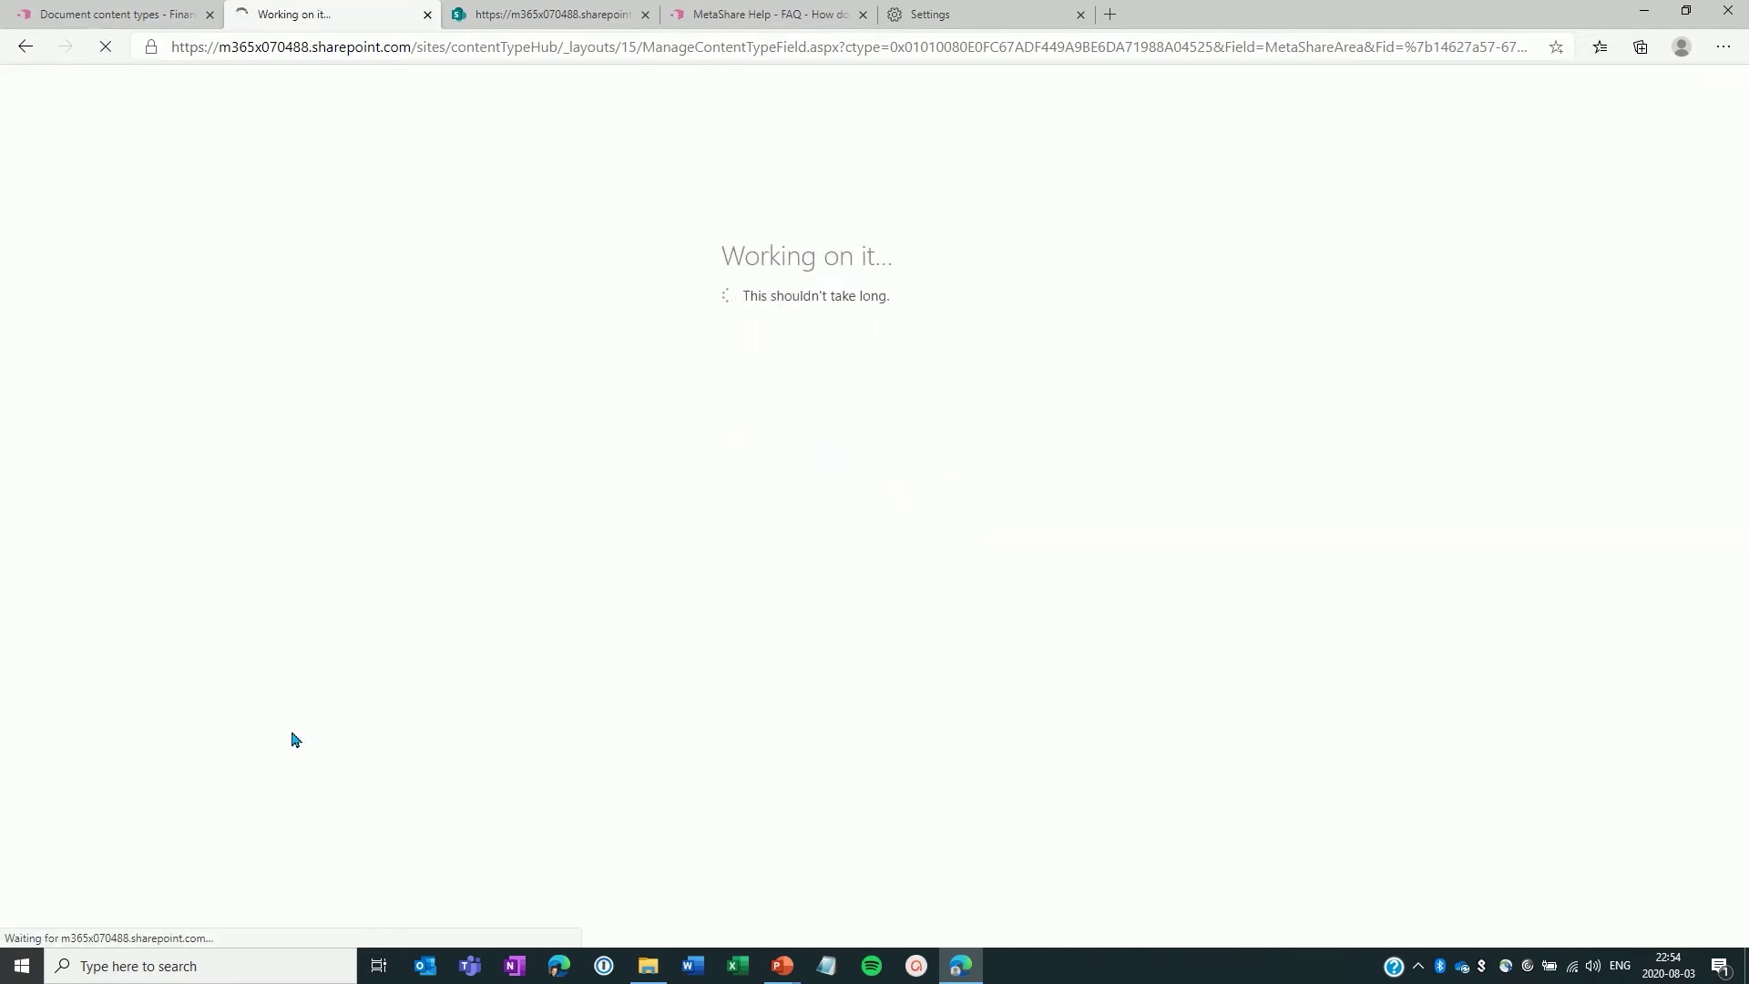
left_click(235, 779)
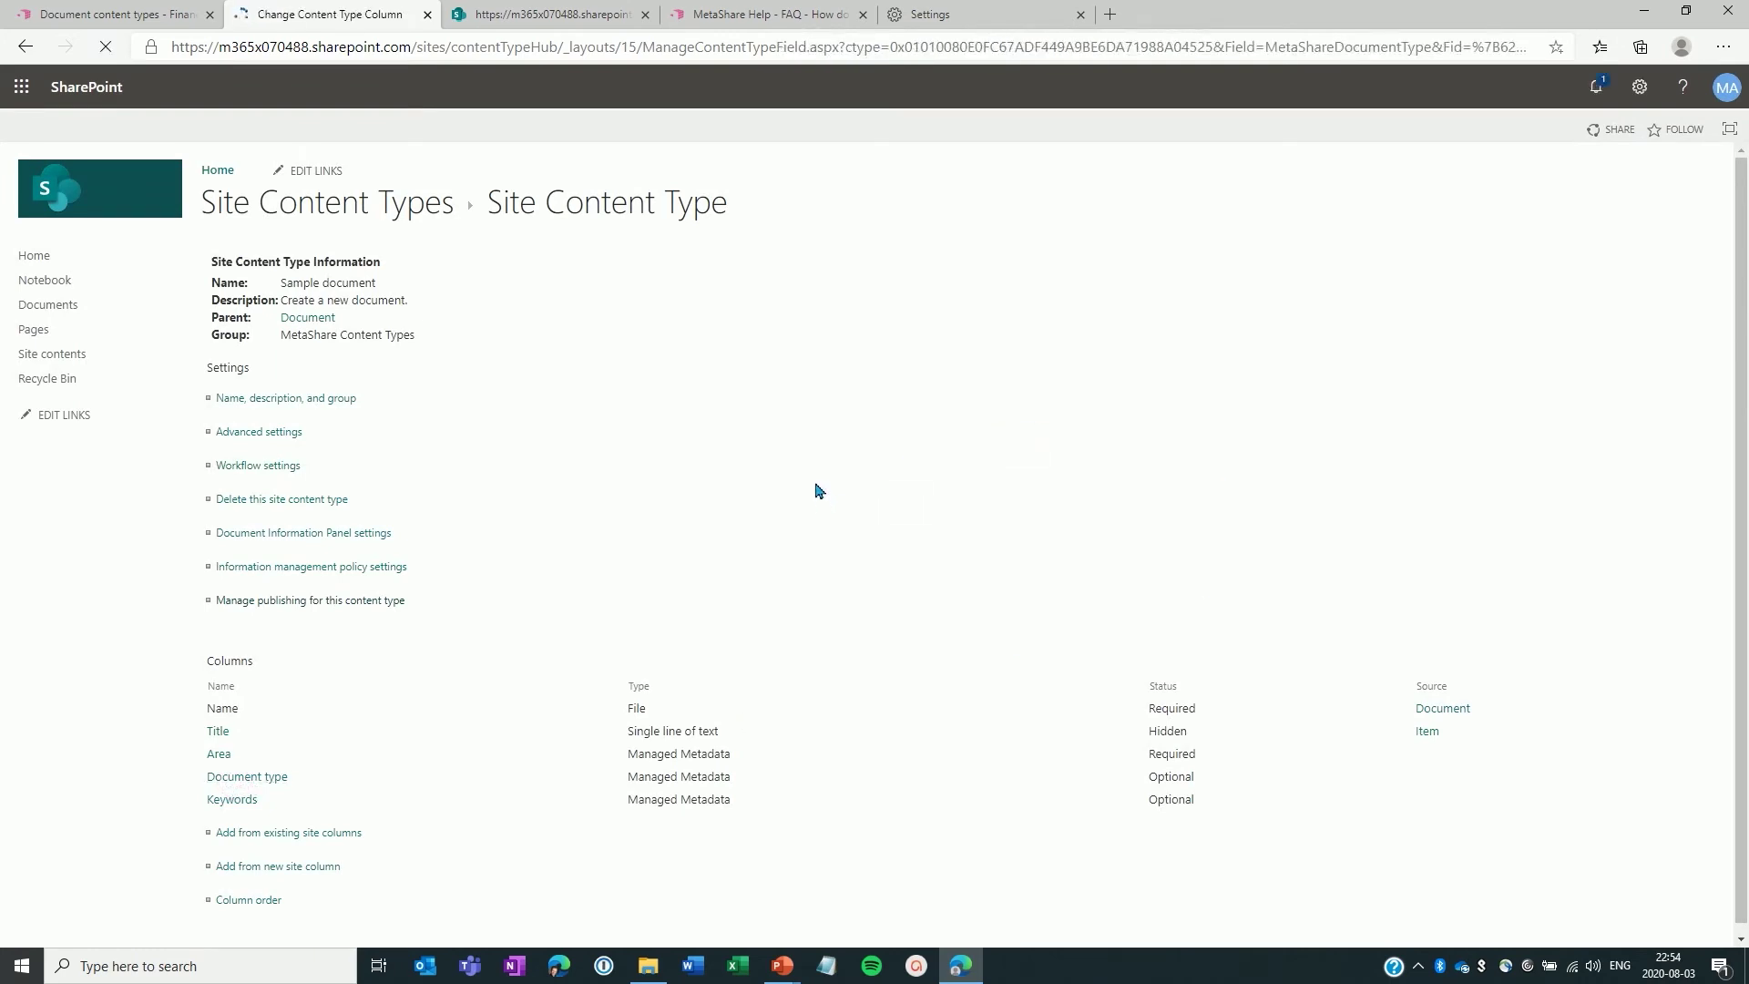
left_click(751, 433)
left_click(1629, 621)
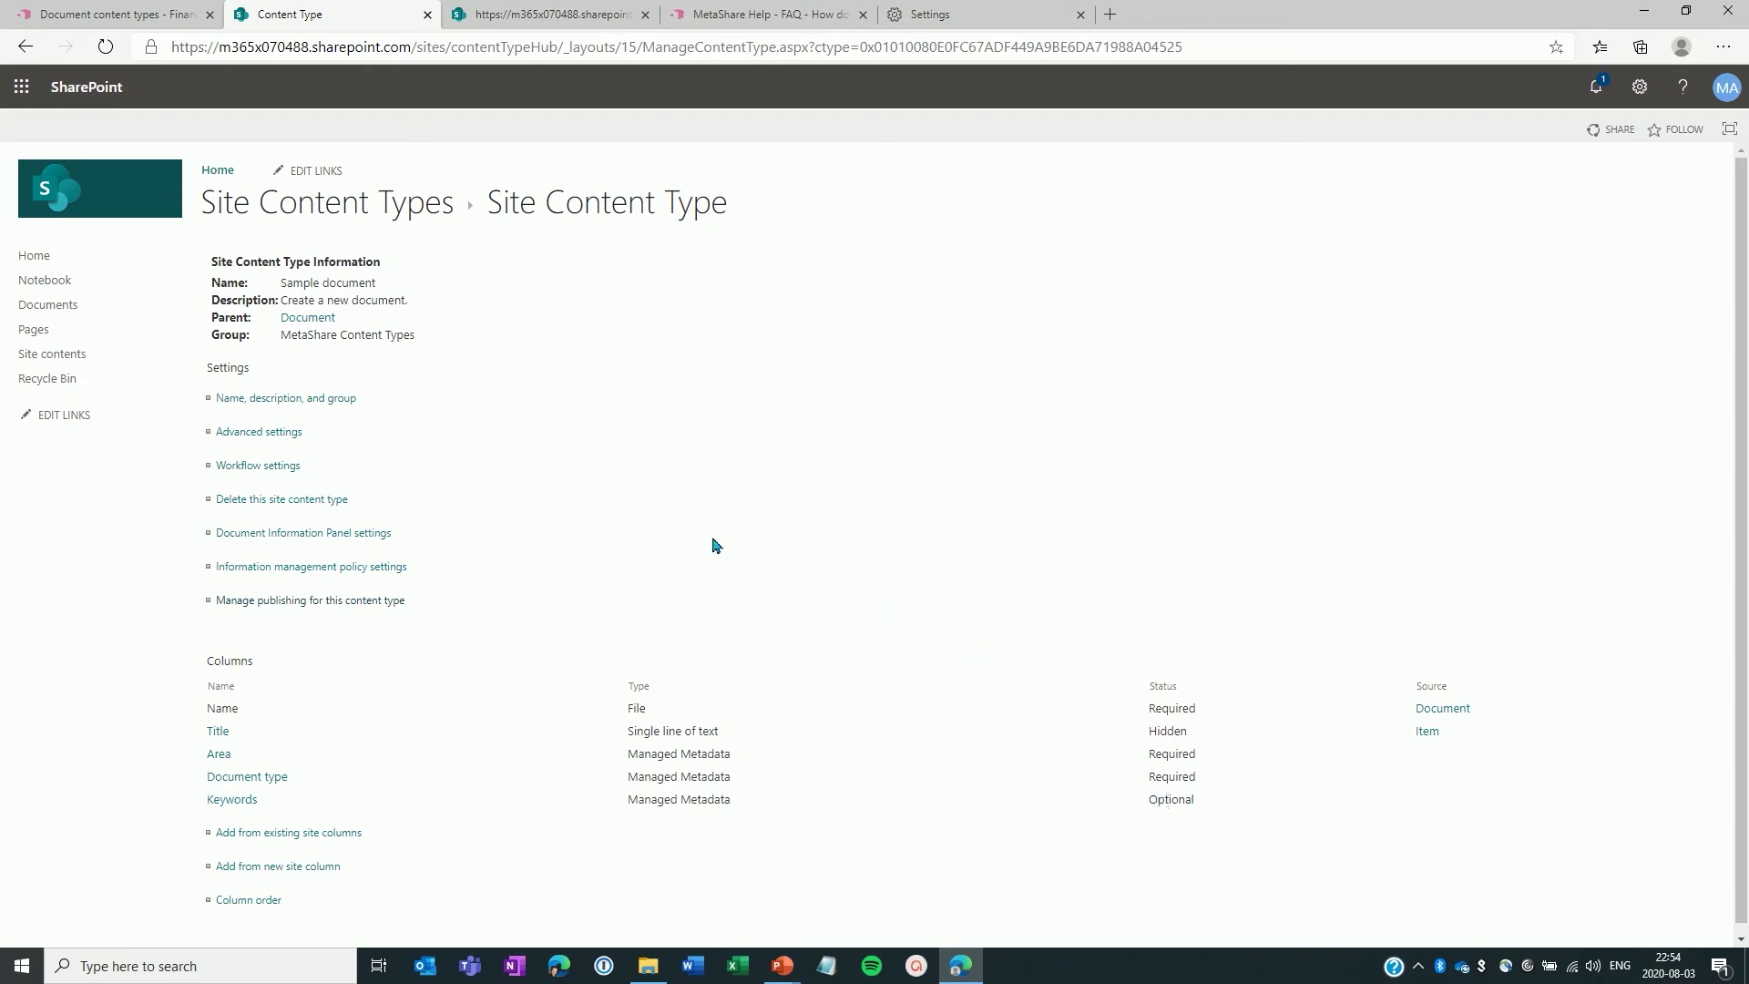
- Republish the Sample document content type and close its page to return to the Finance content type settings
left_click(339, 607)
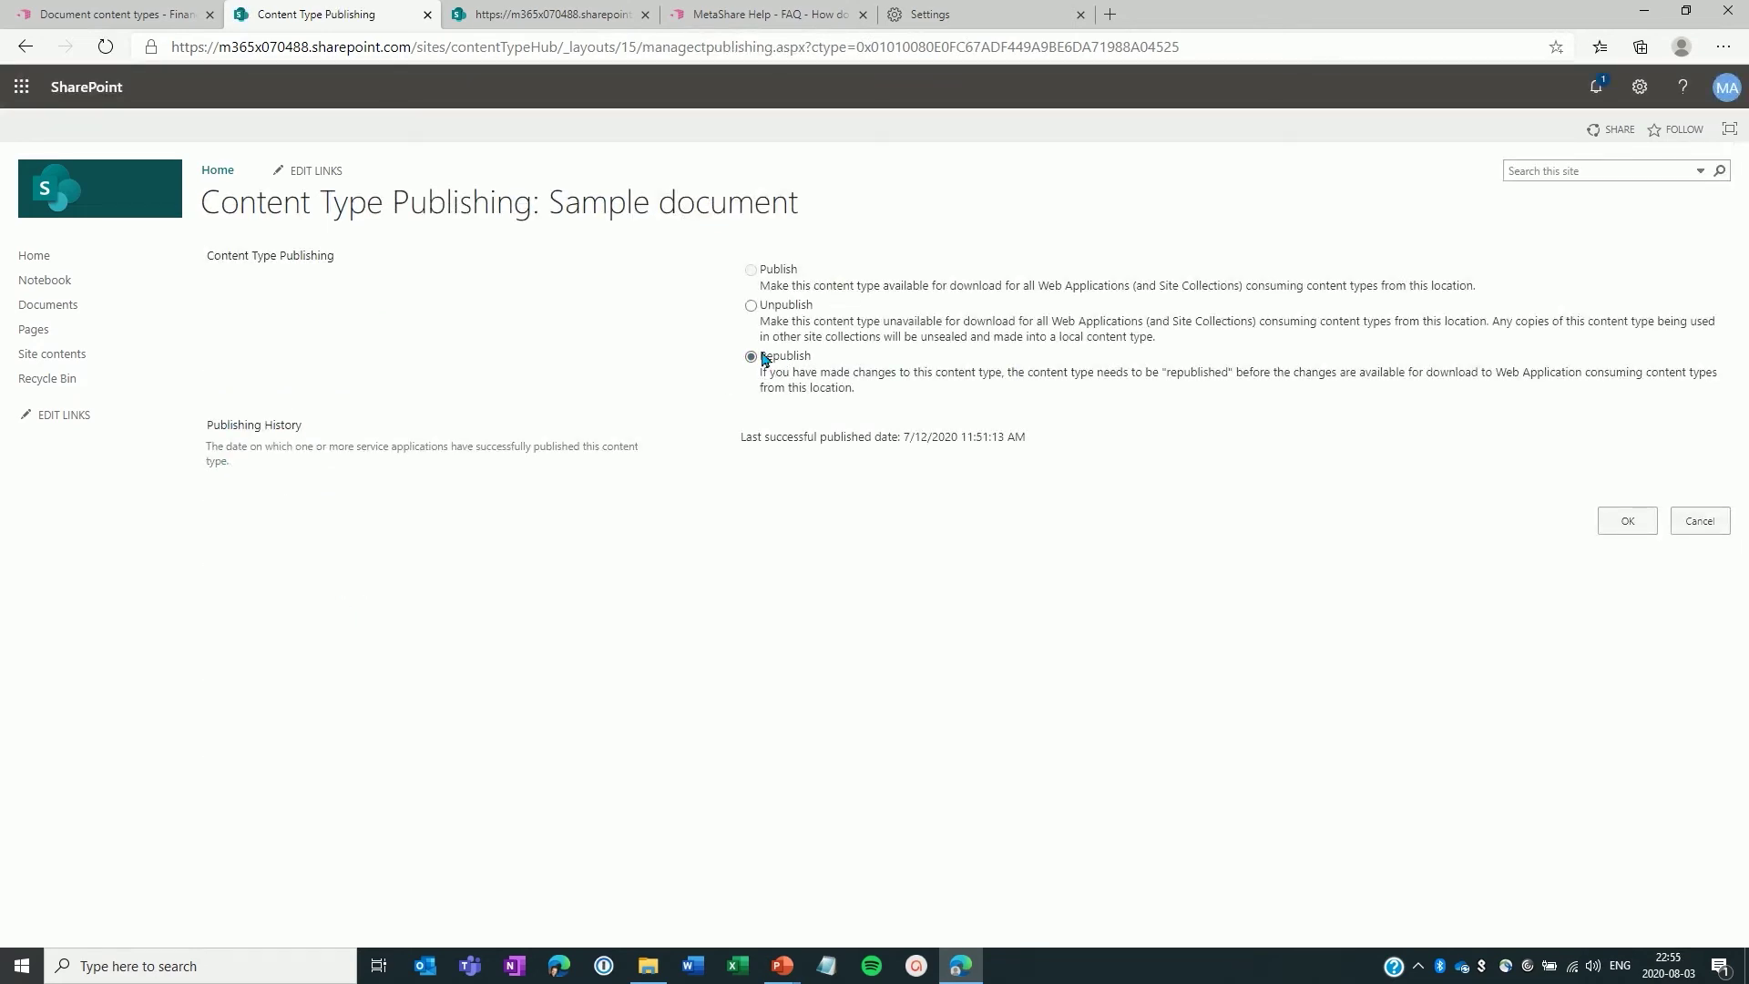
left_click(1620, 521)
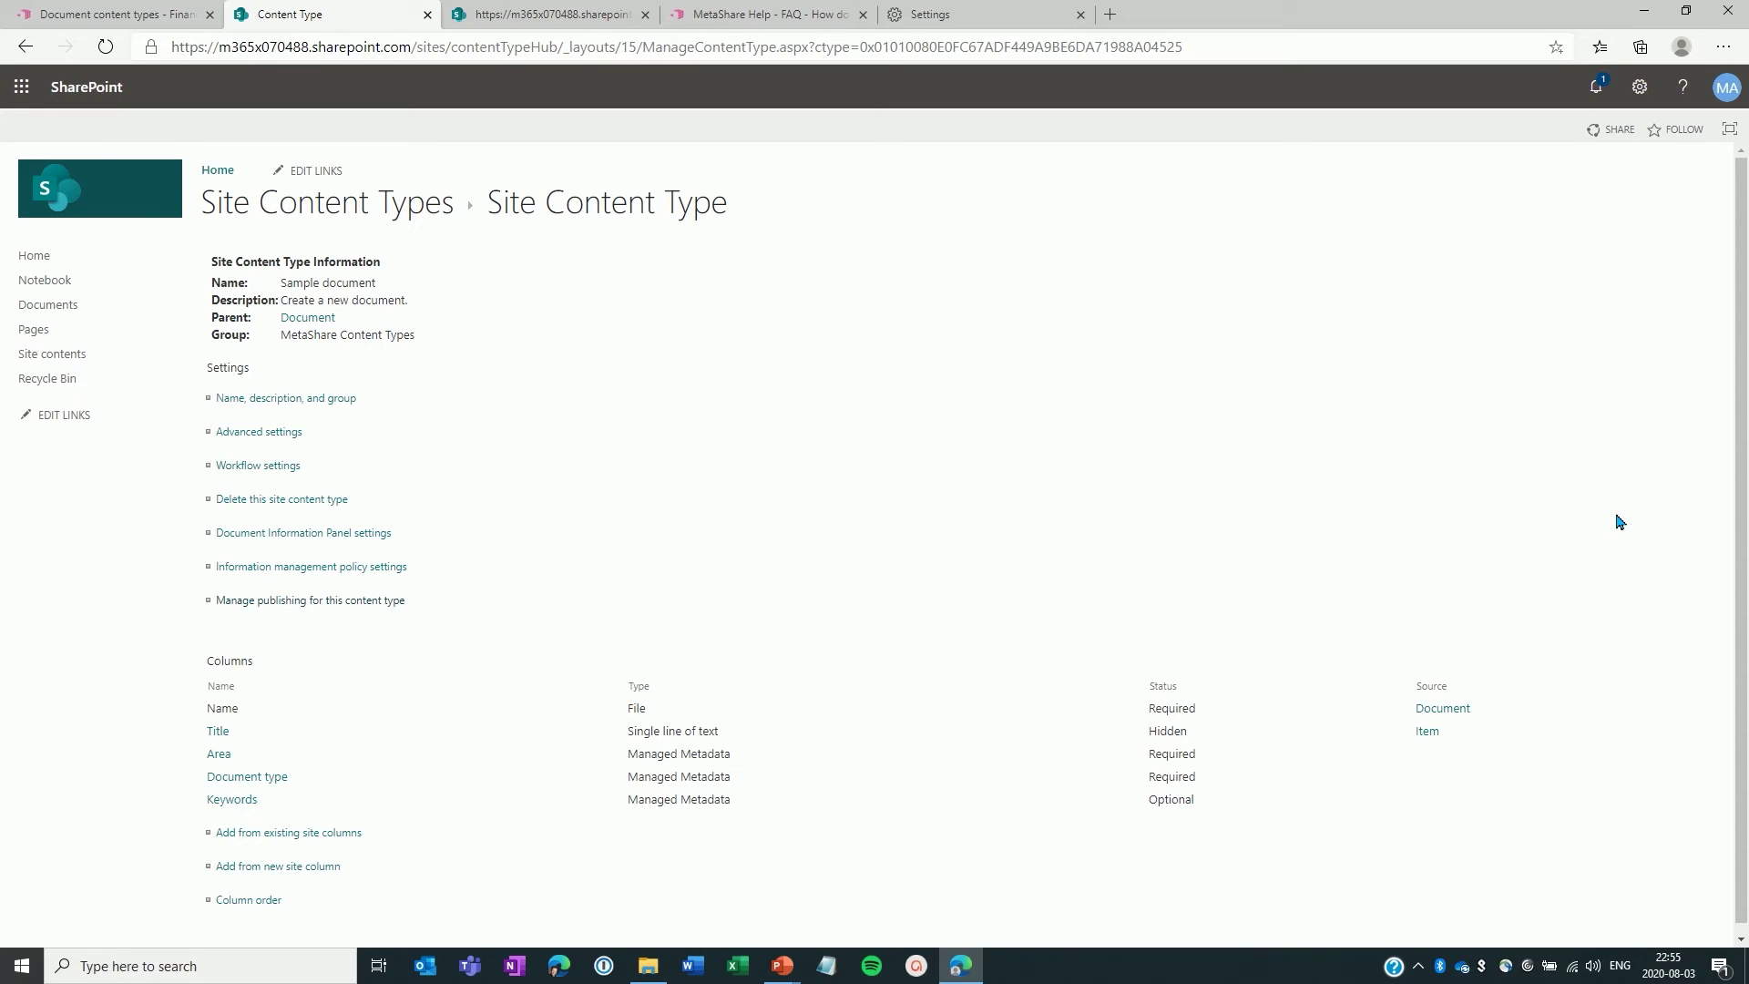
left_click(428, 16)
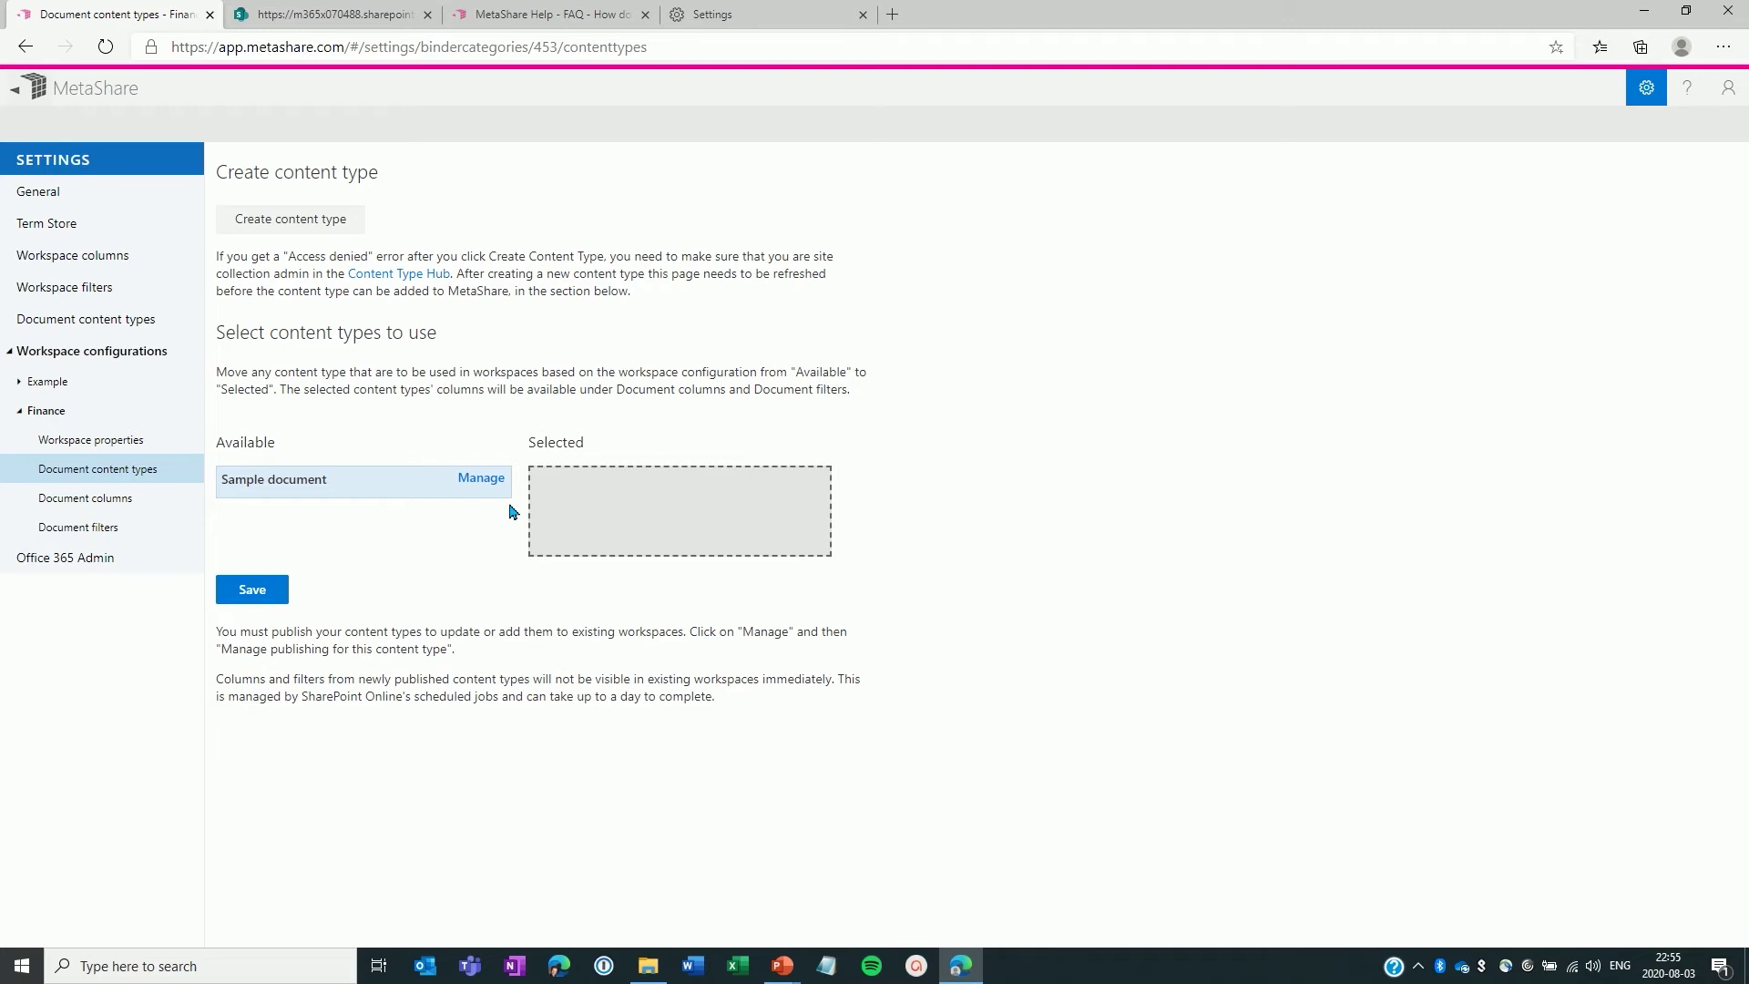
- Create the content type Financial document with parent Document from Document Content Types, placed in the existing group MetaShare Content Types
left_click(282, 223)
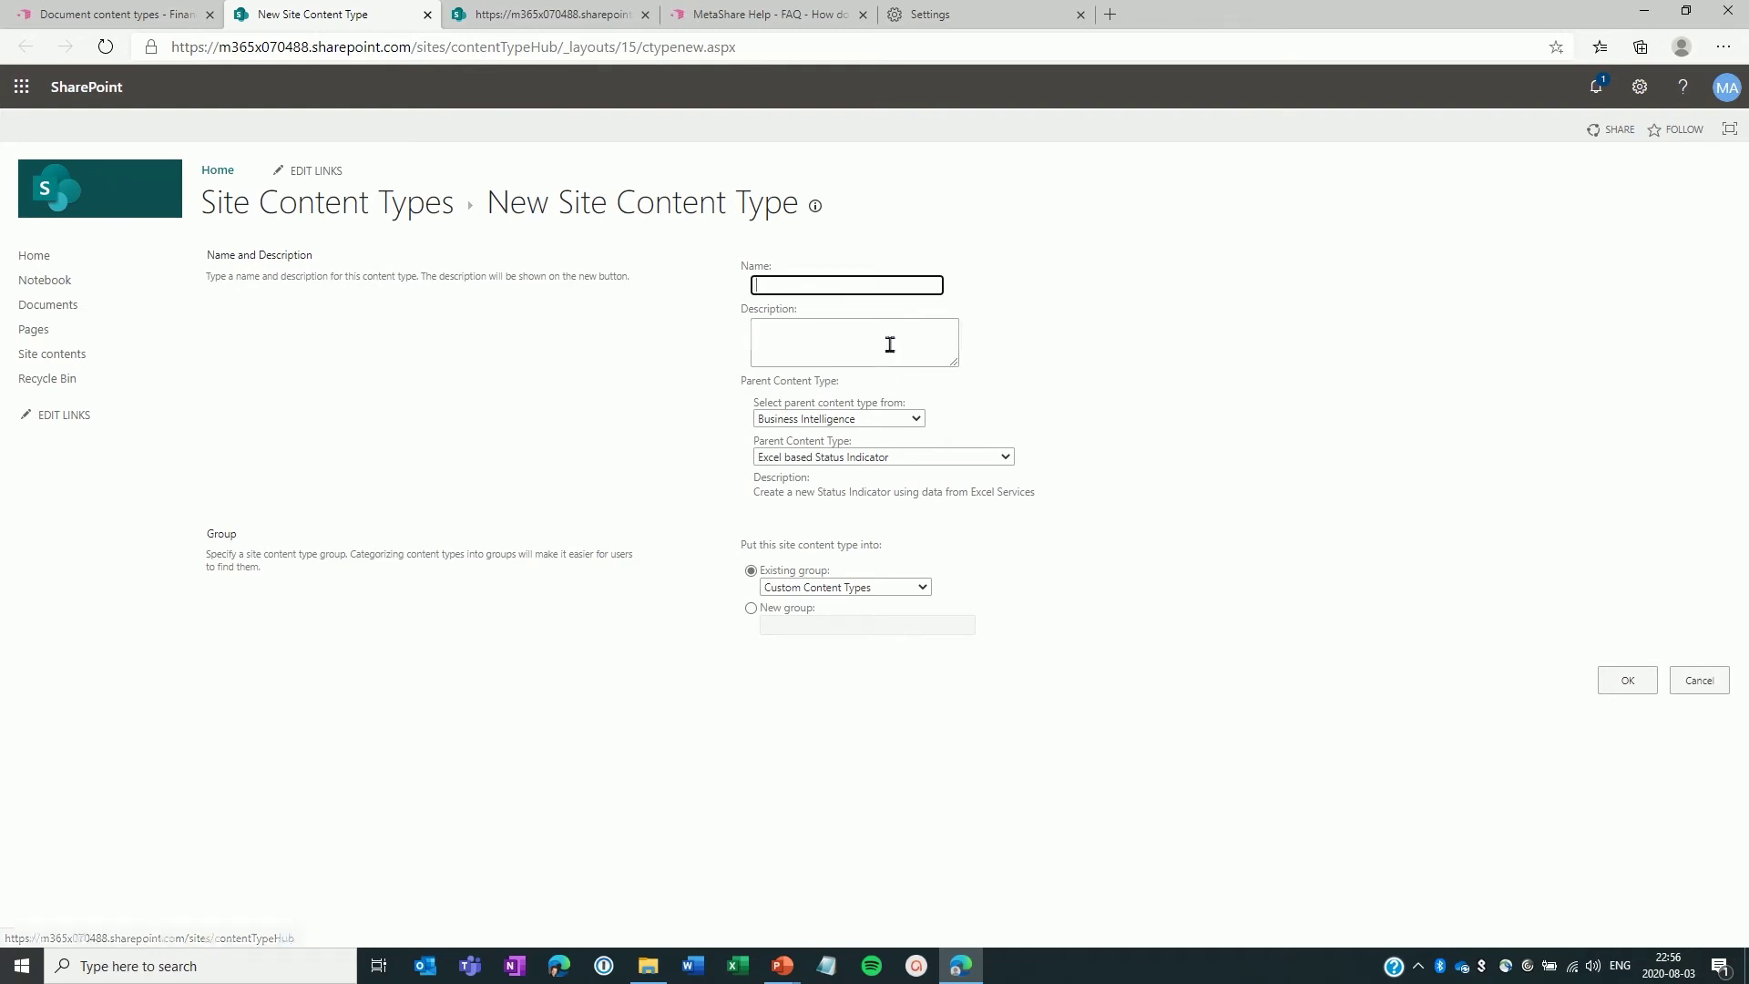
left_click(804, 284)
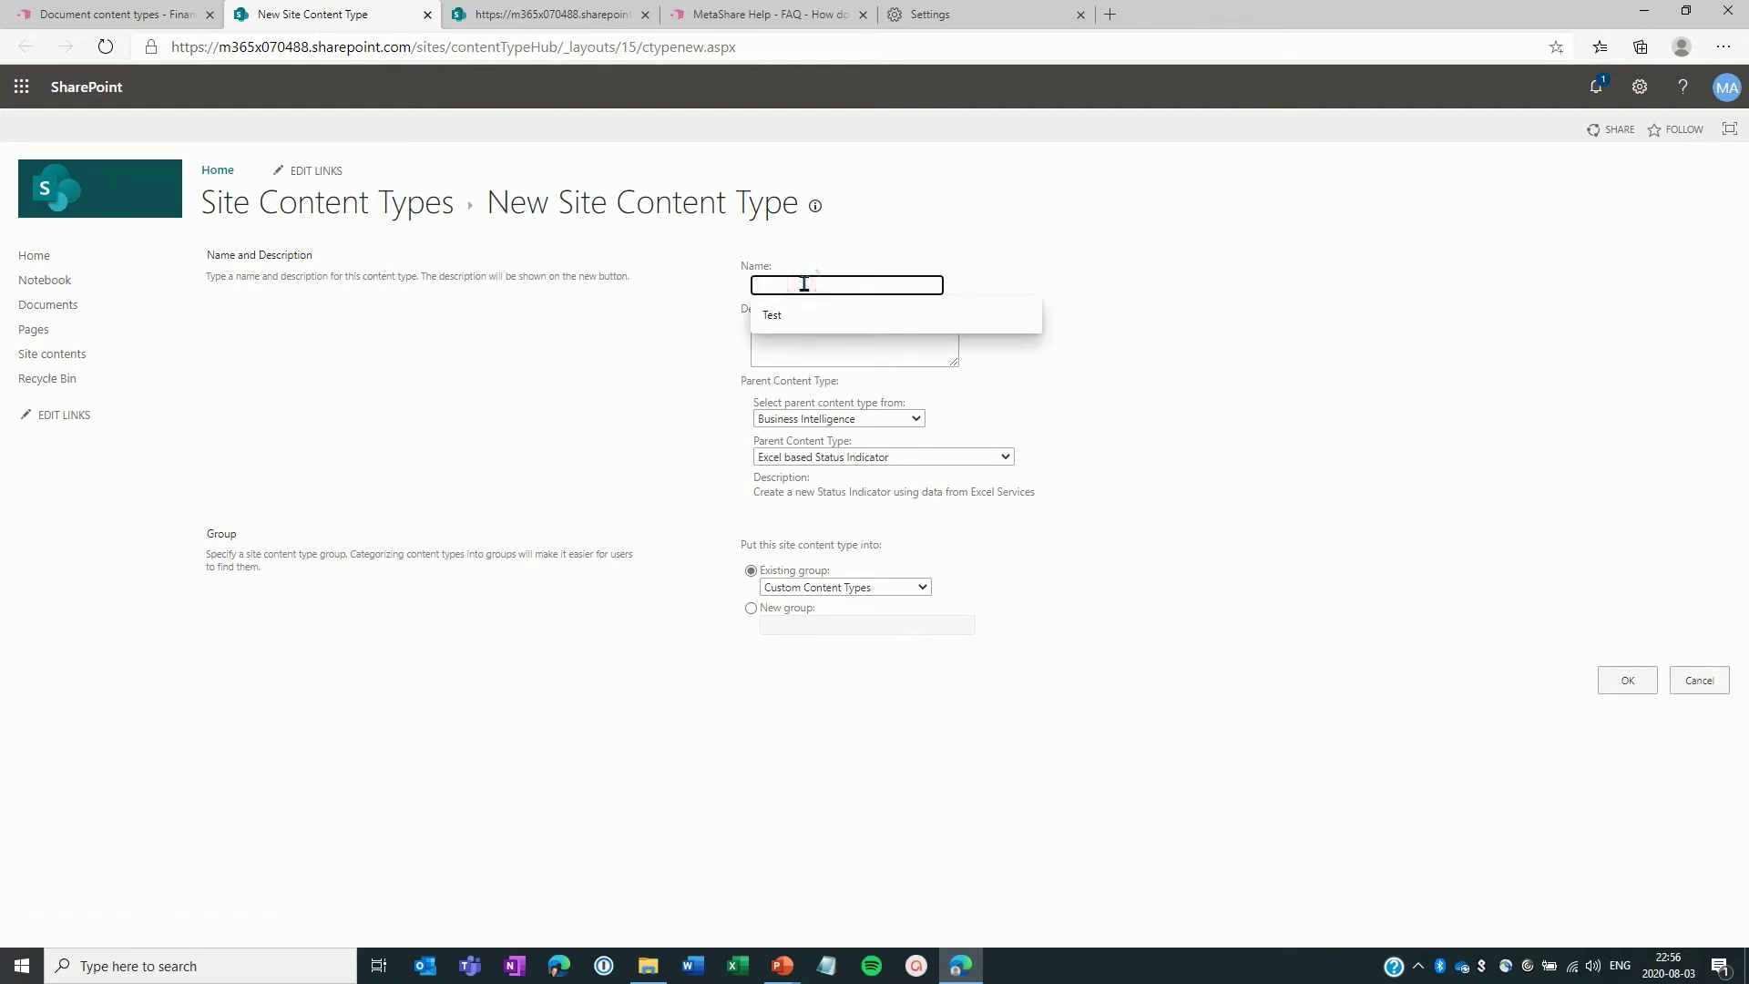
type("Financial document")
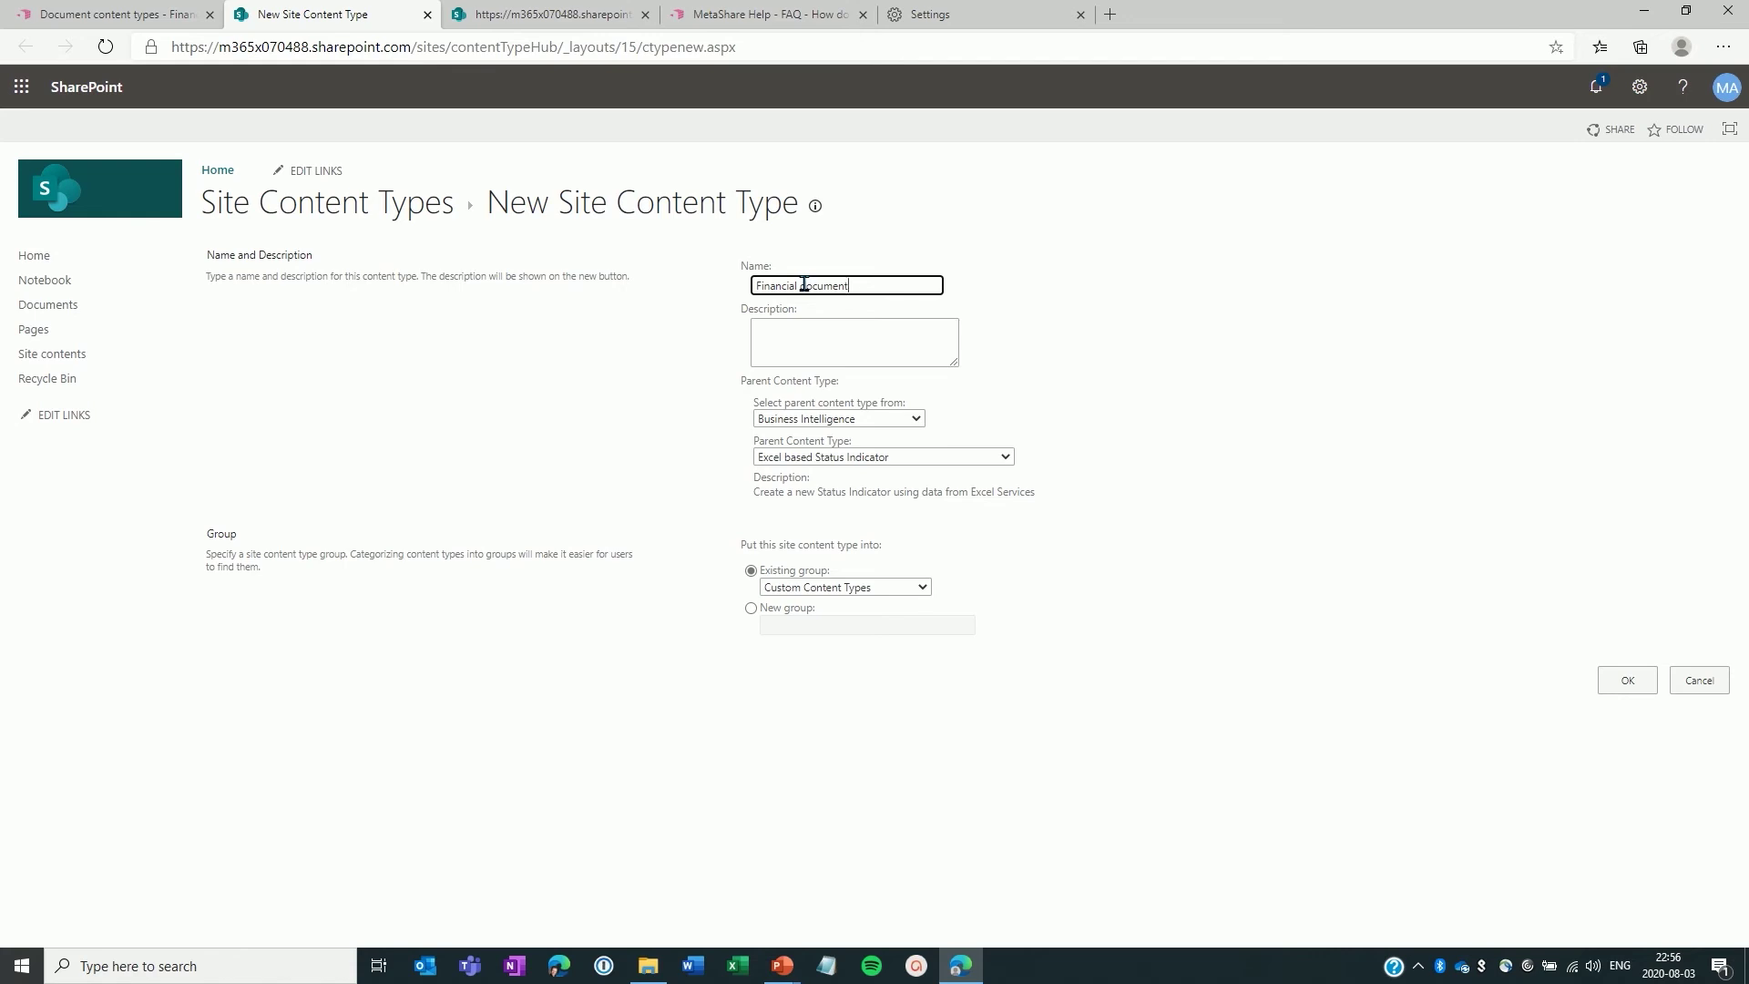
left_click(804, 425)
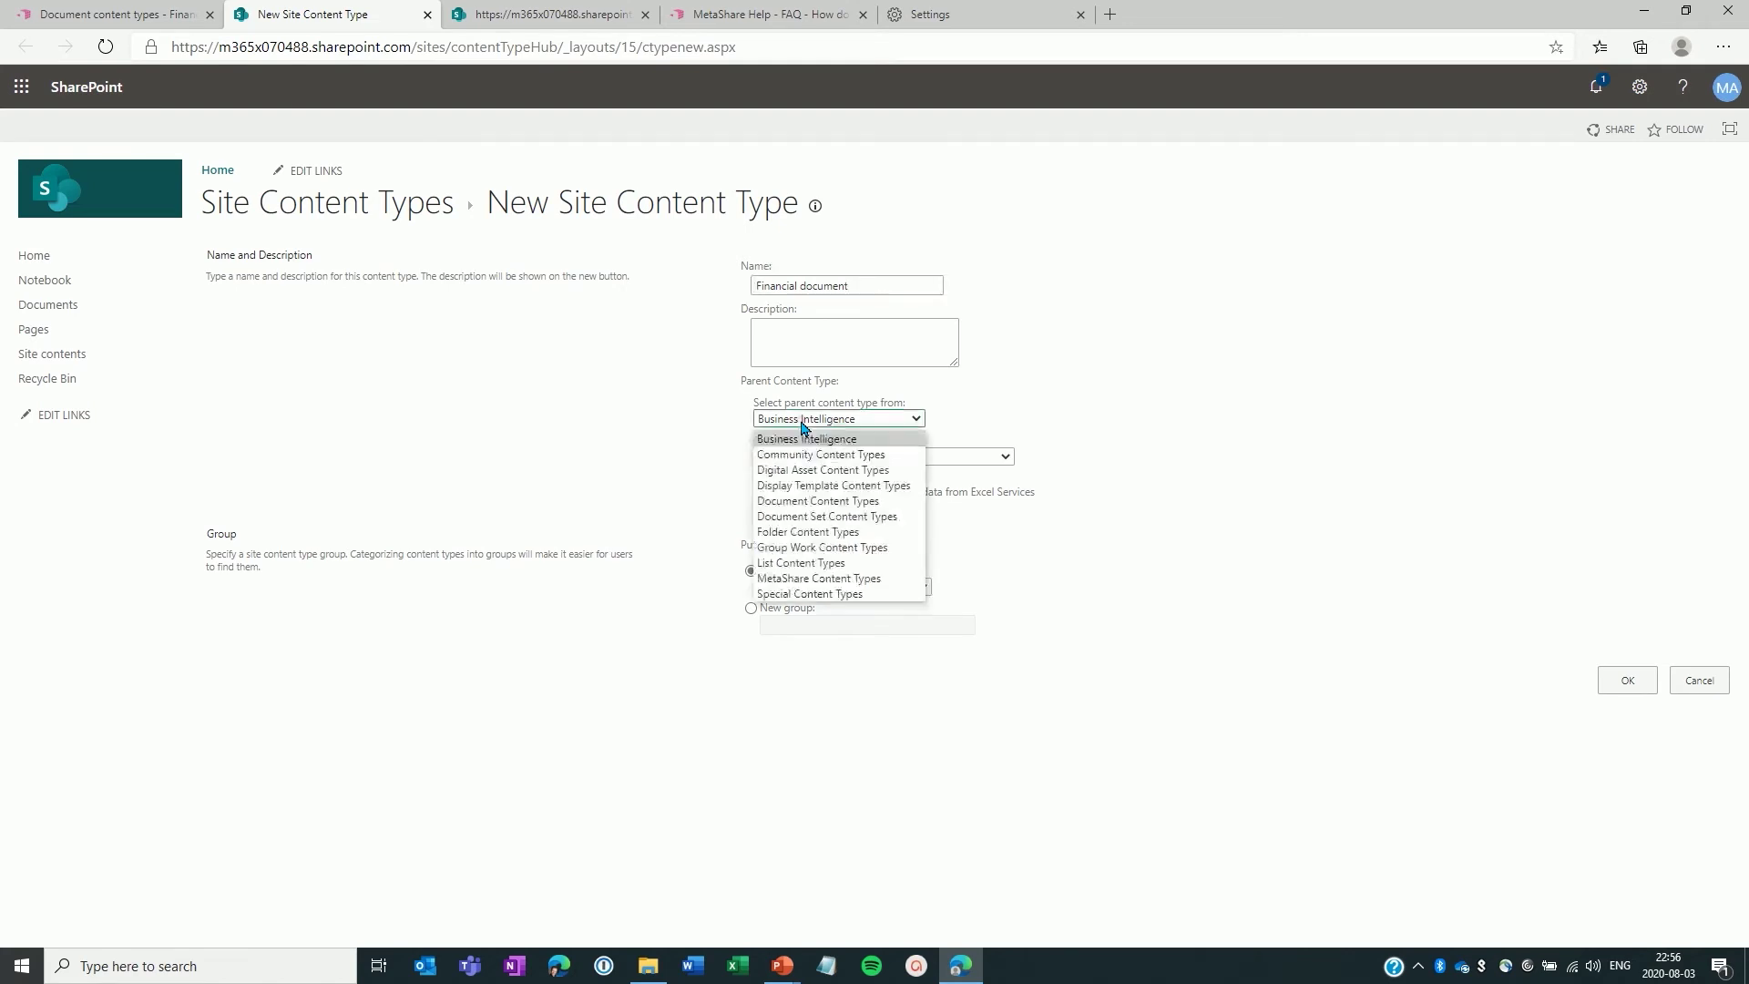
left_click(802, 502)
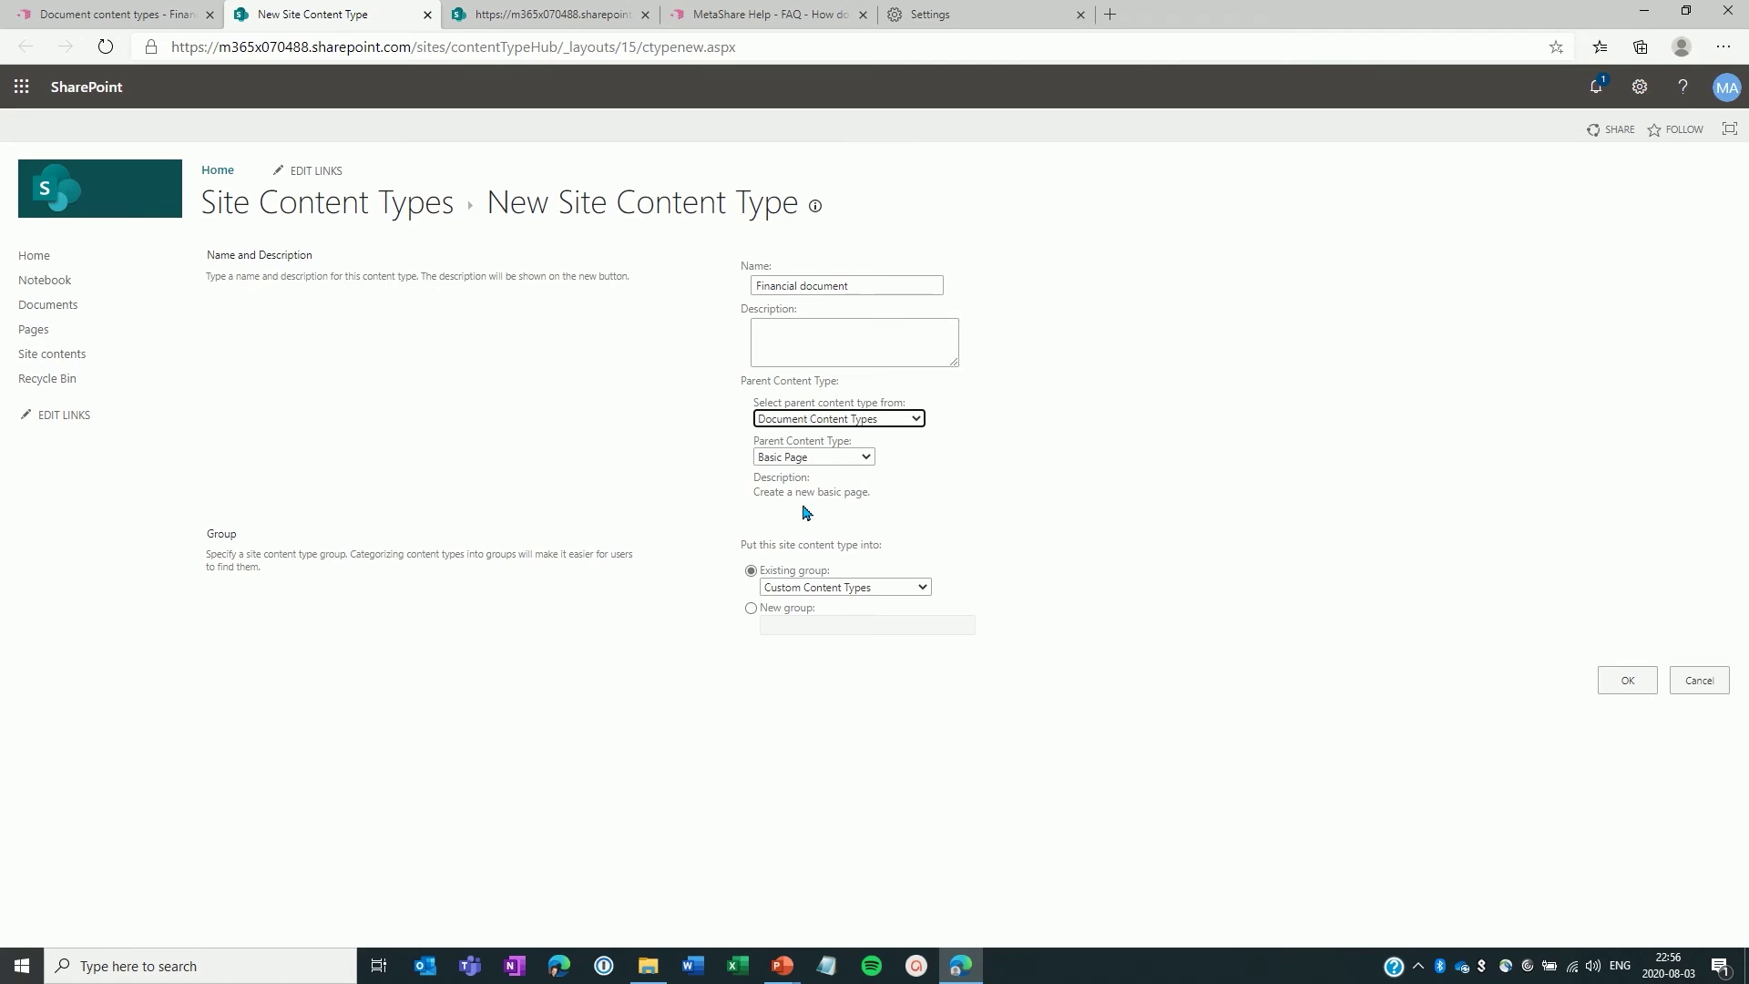
left_click(798, 460)
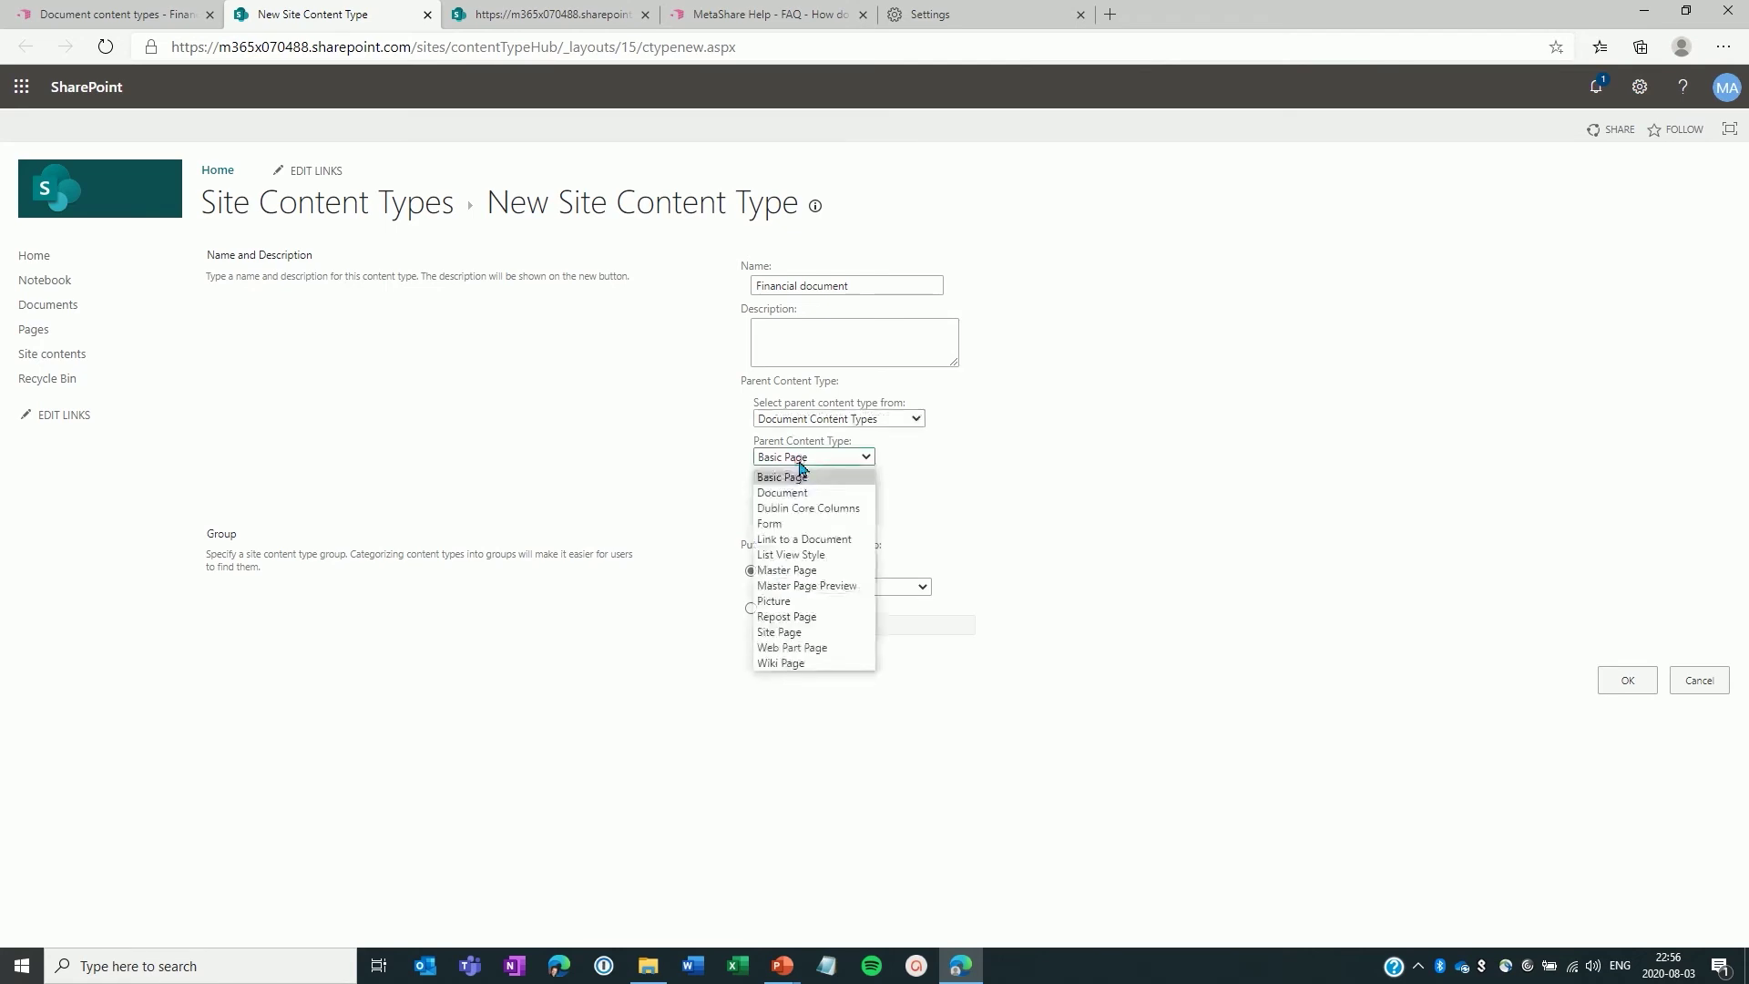
left_click(798, 494)
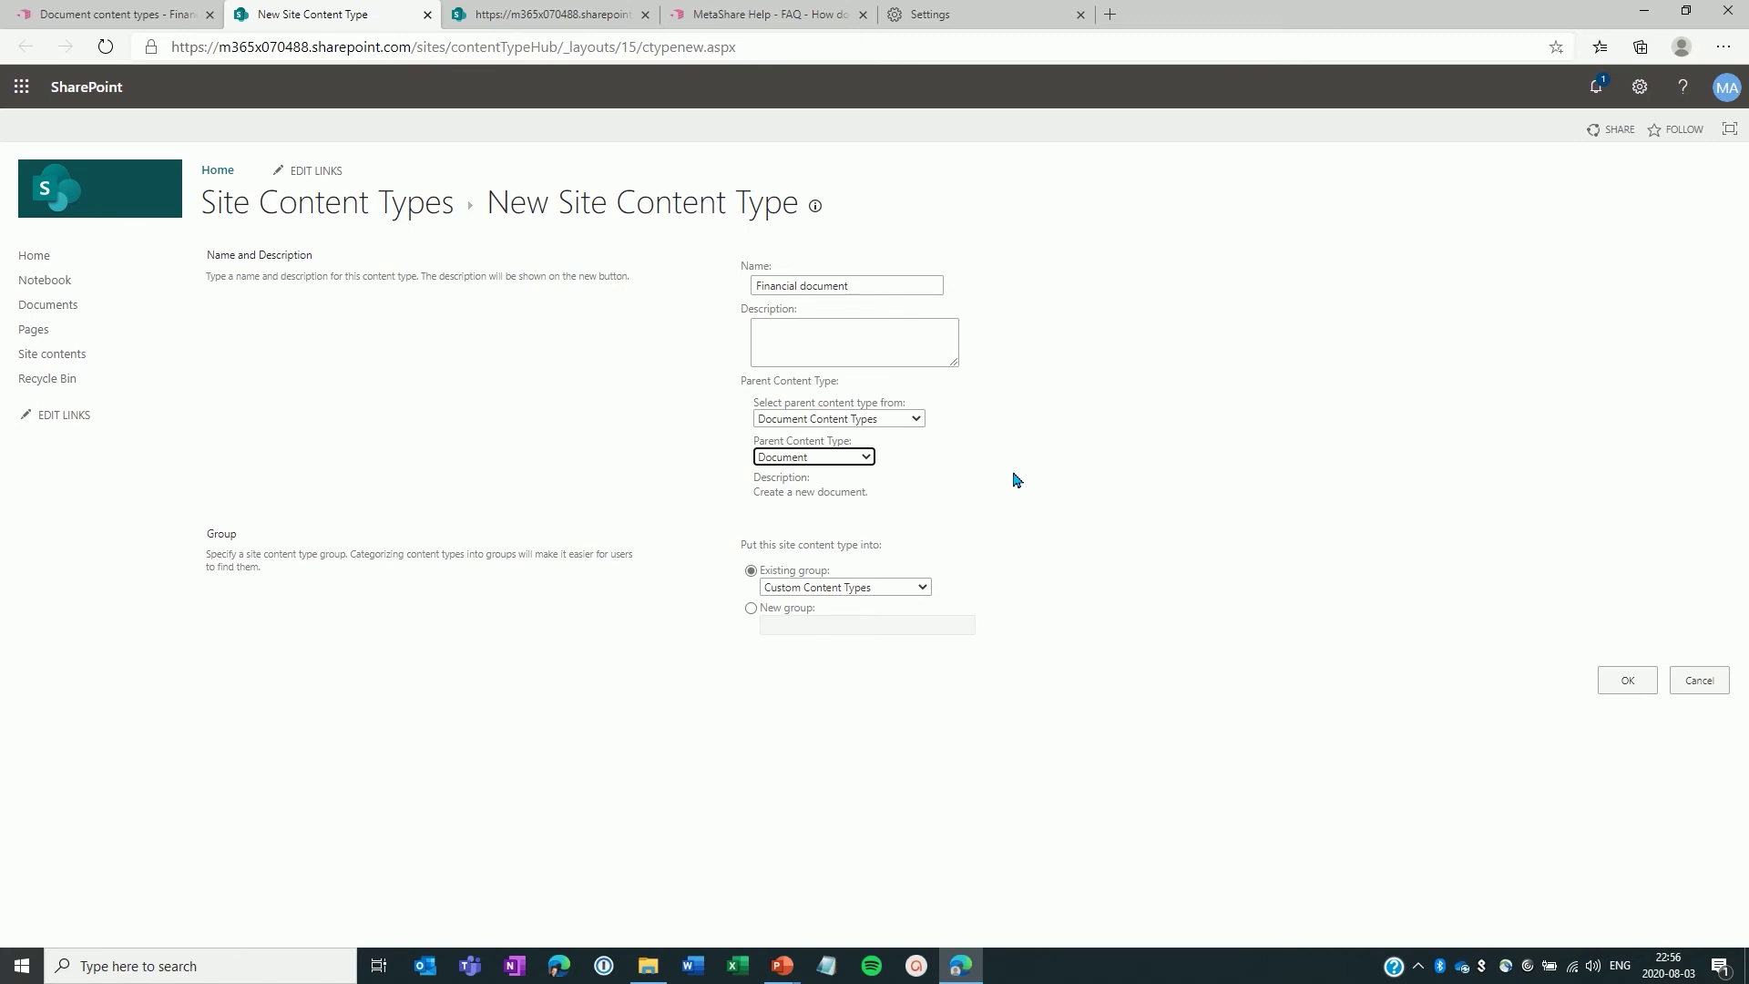
left_click(828, 590)
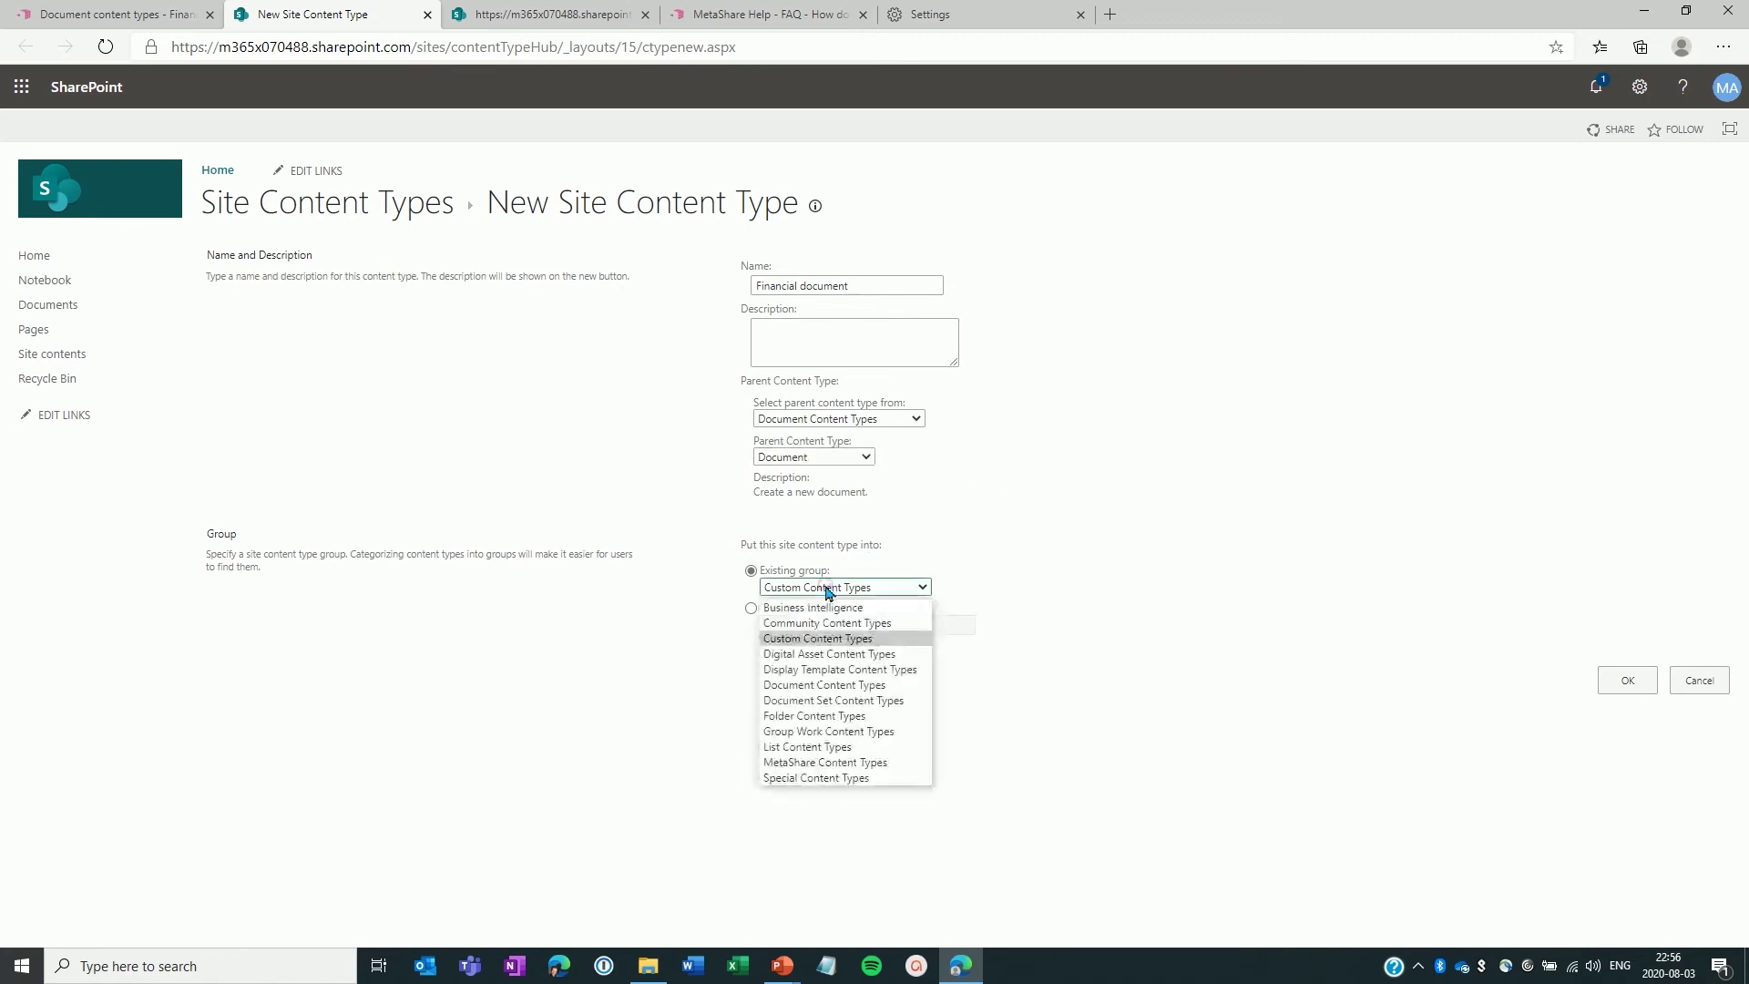
left_click(822, 763)
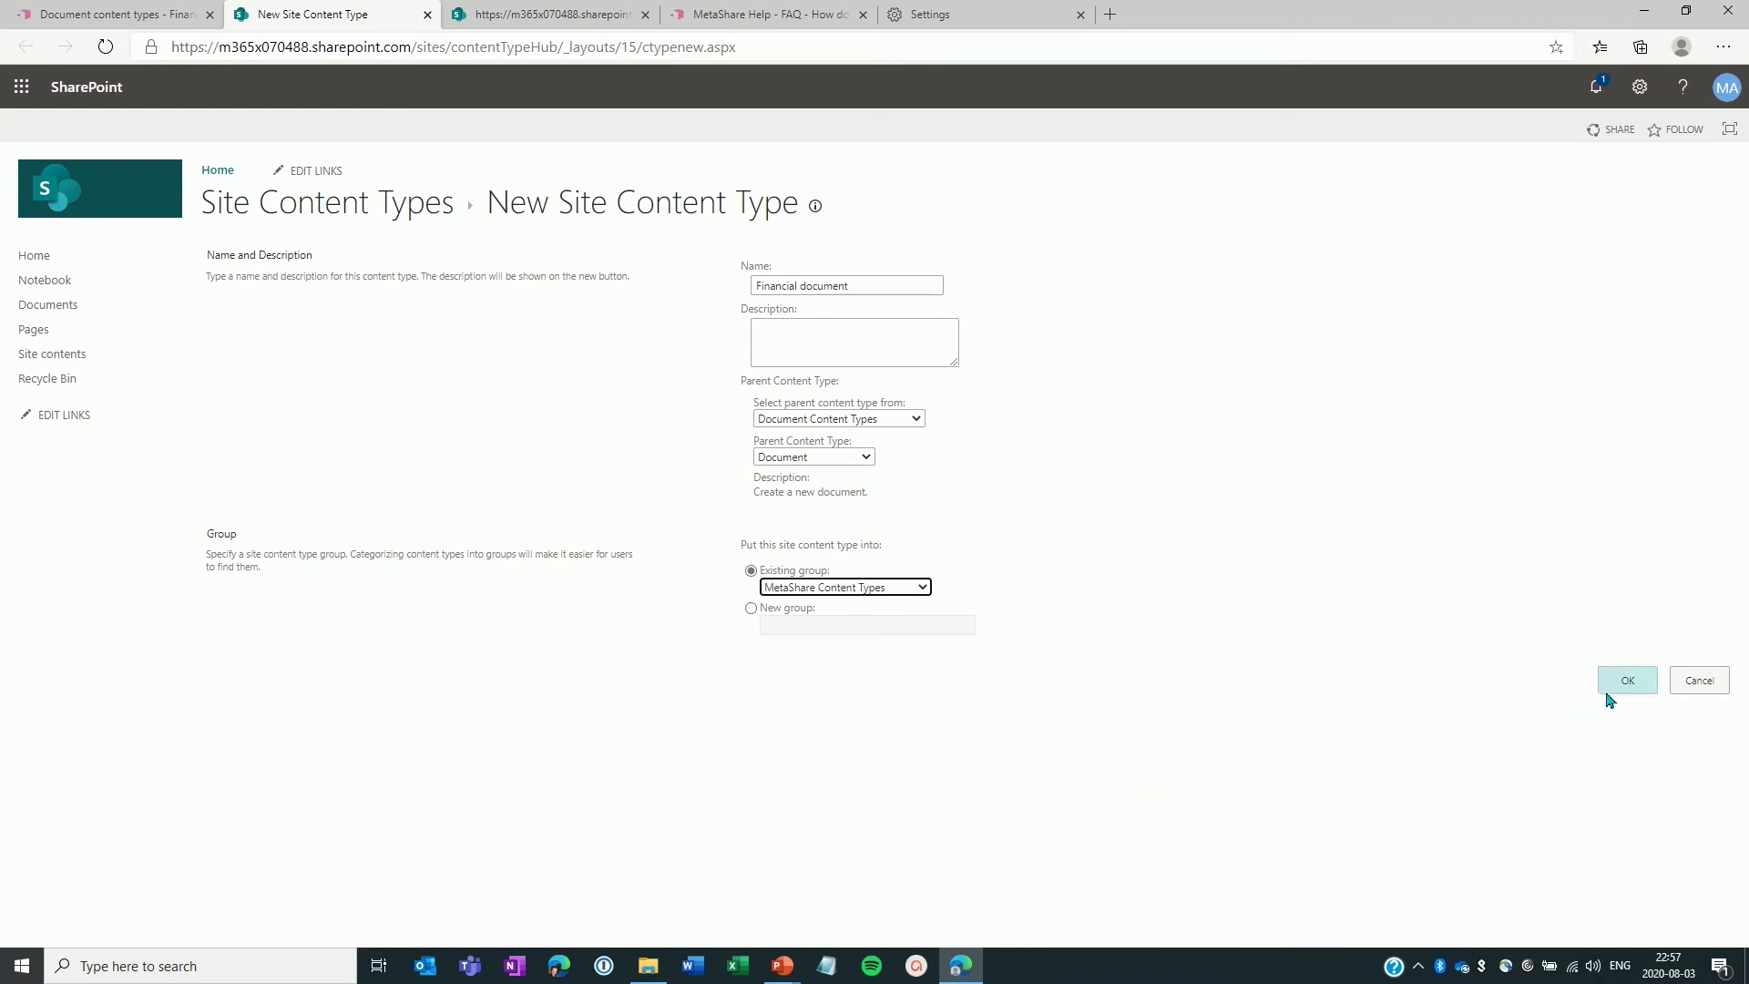
left_click(1628, 684)
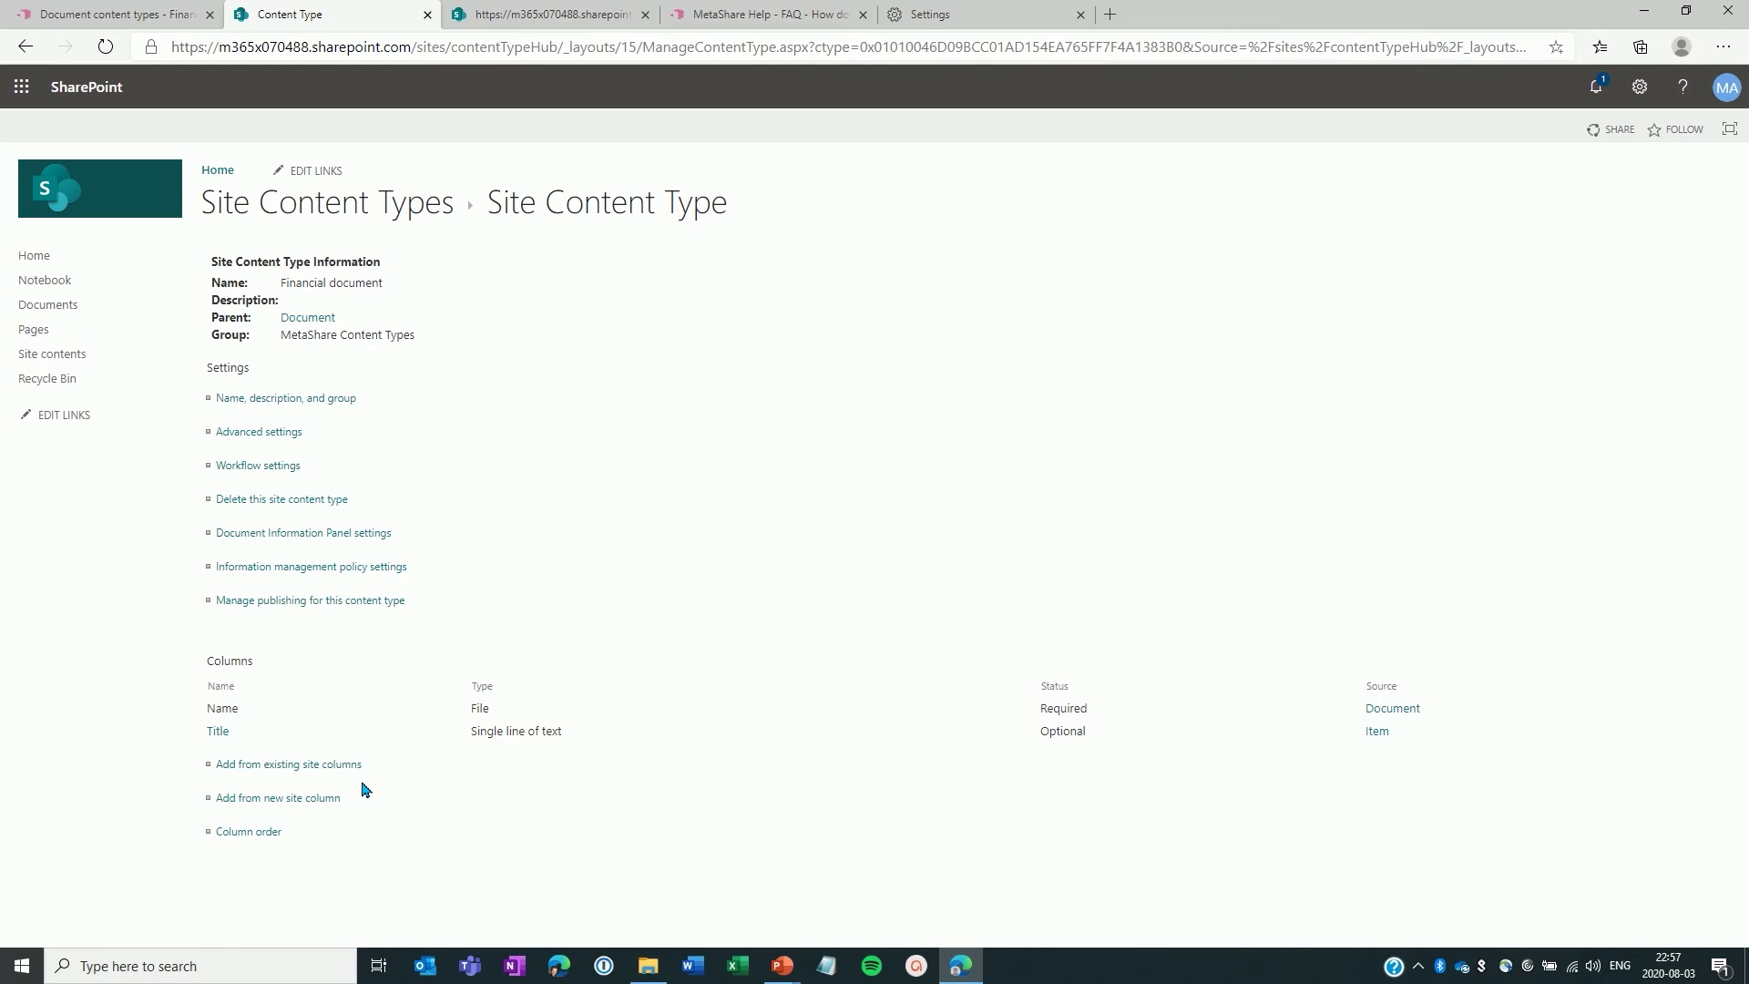
- Add the existing site columns Area, Document type and Keywords from MetaShare Columns to the Financial document content type
left_click(276, 772)
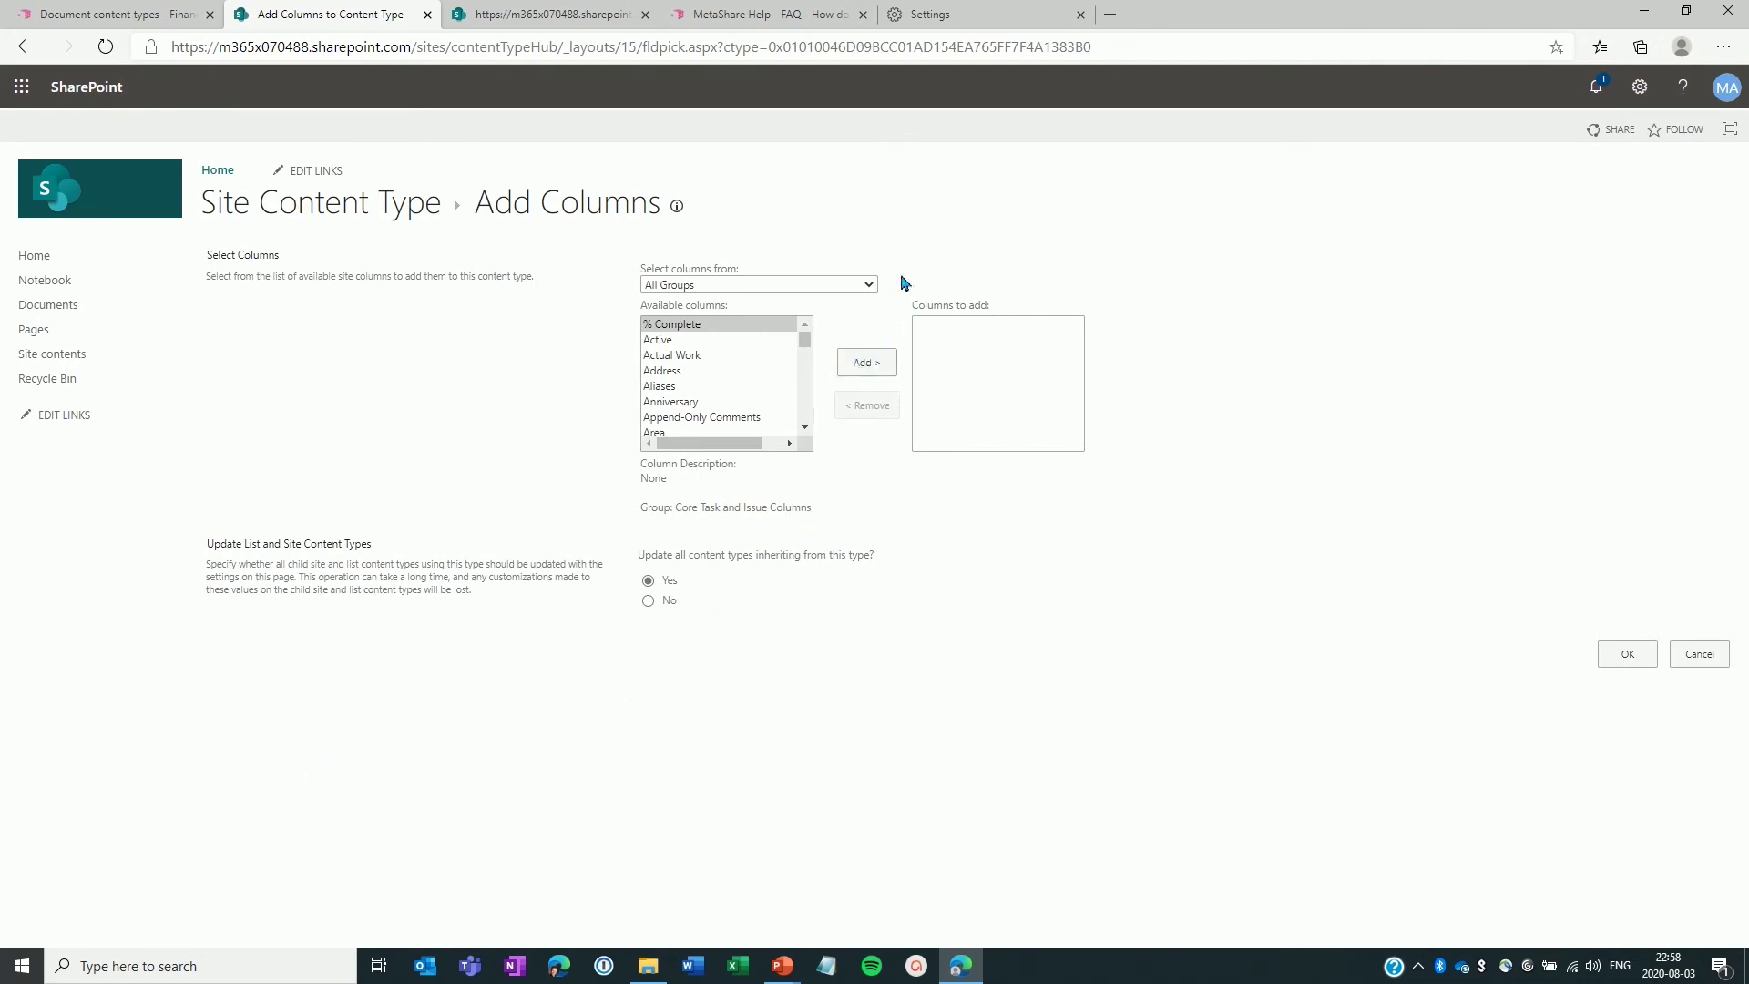
left_click(804, 285)
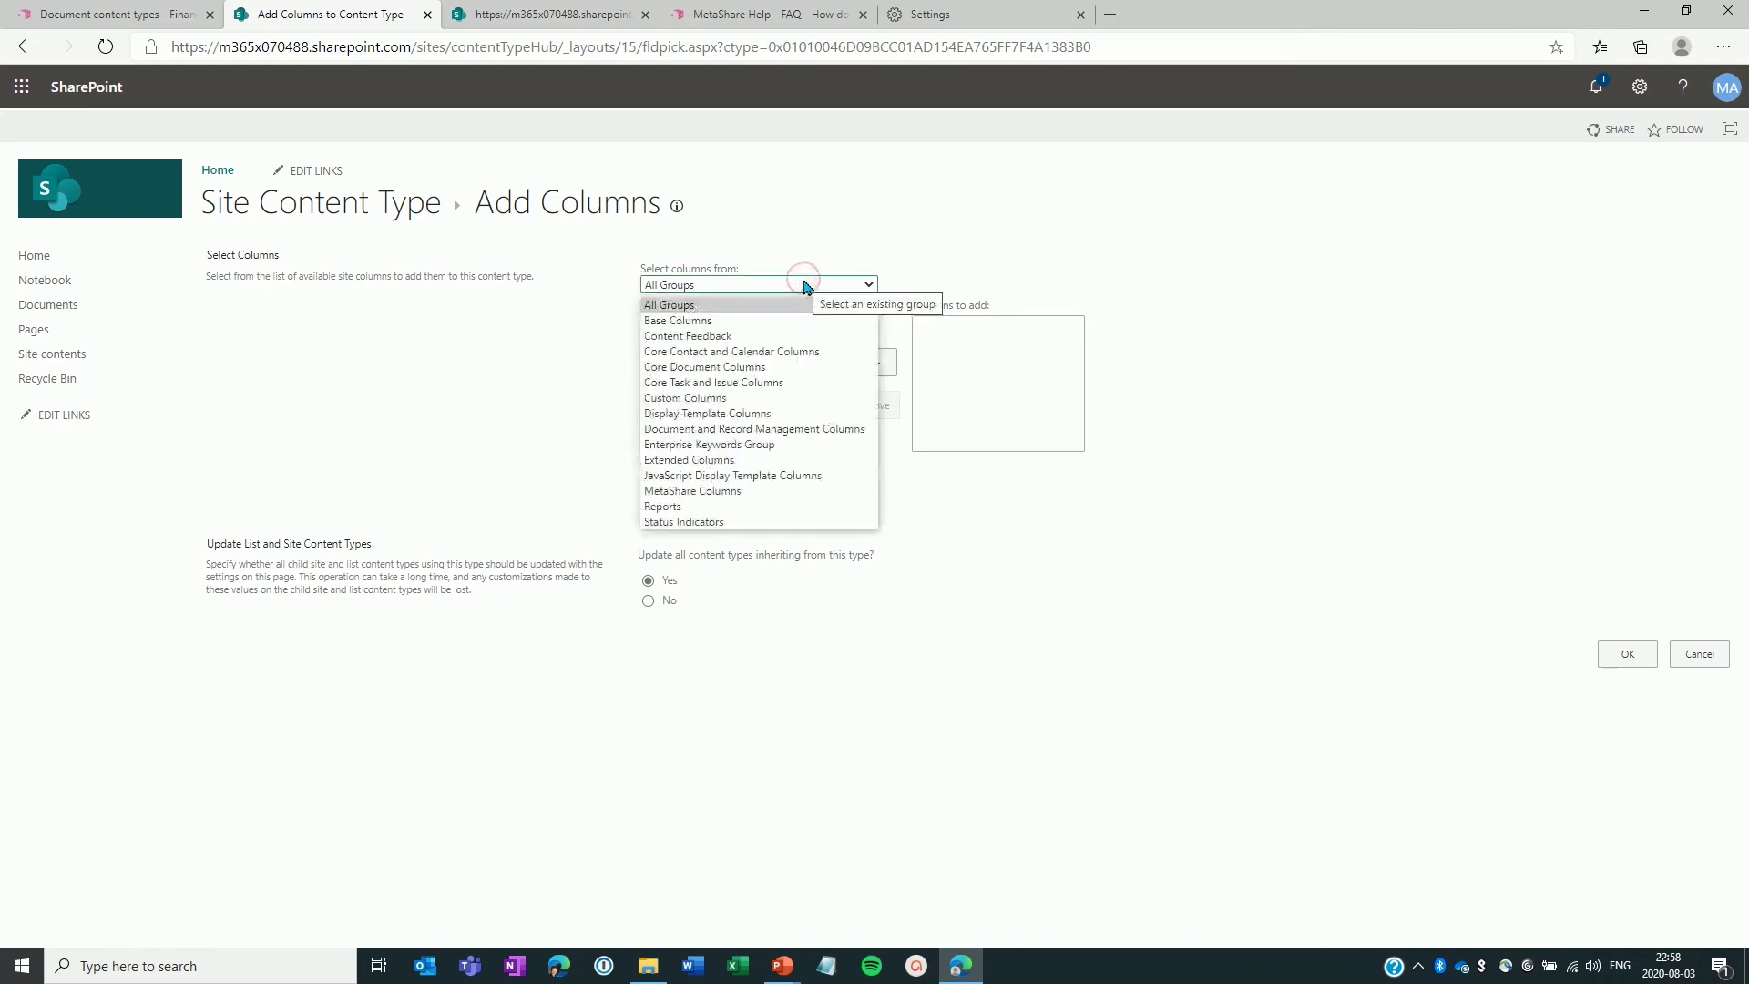
left_click(726, 493)
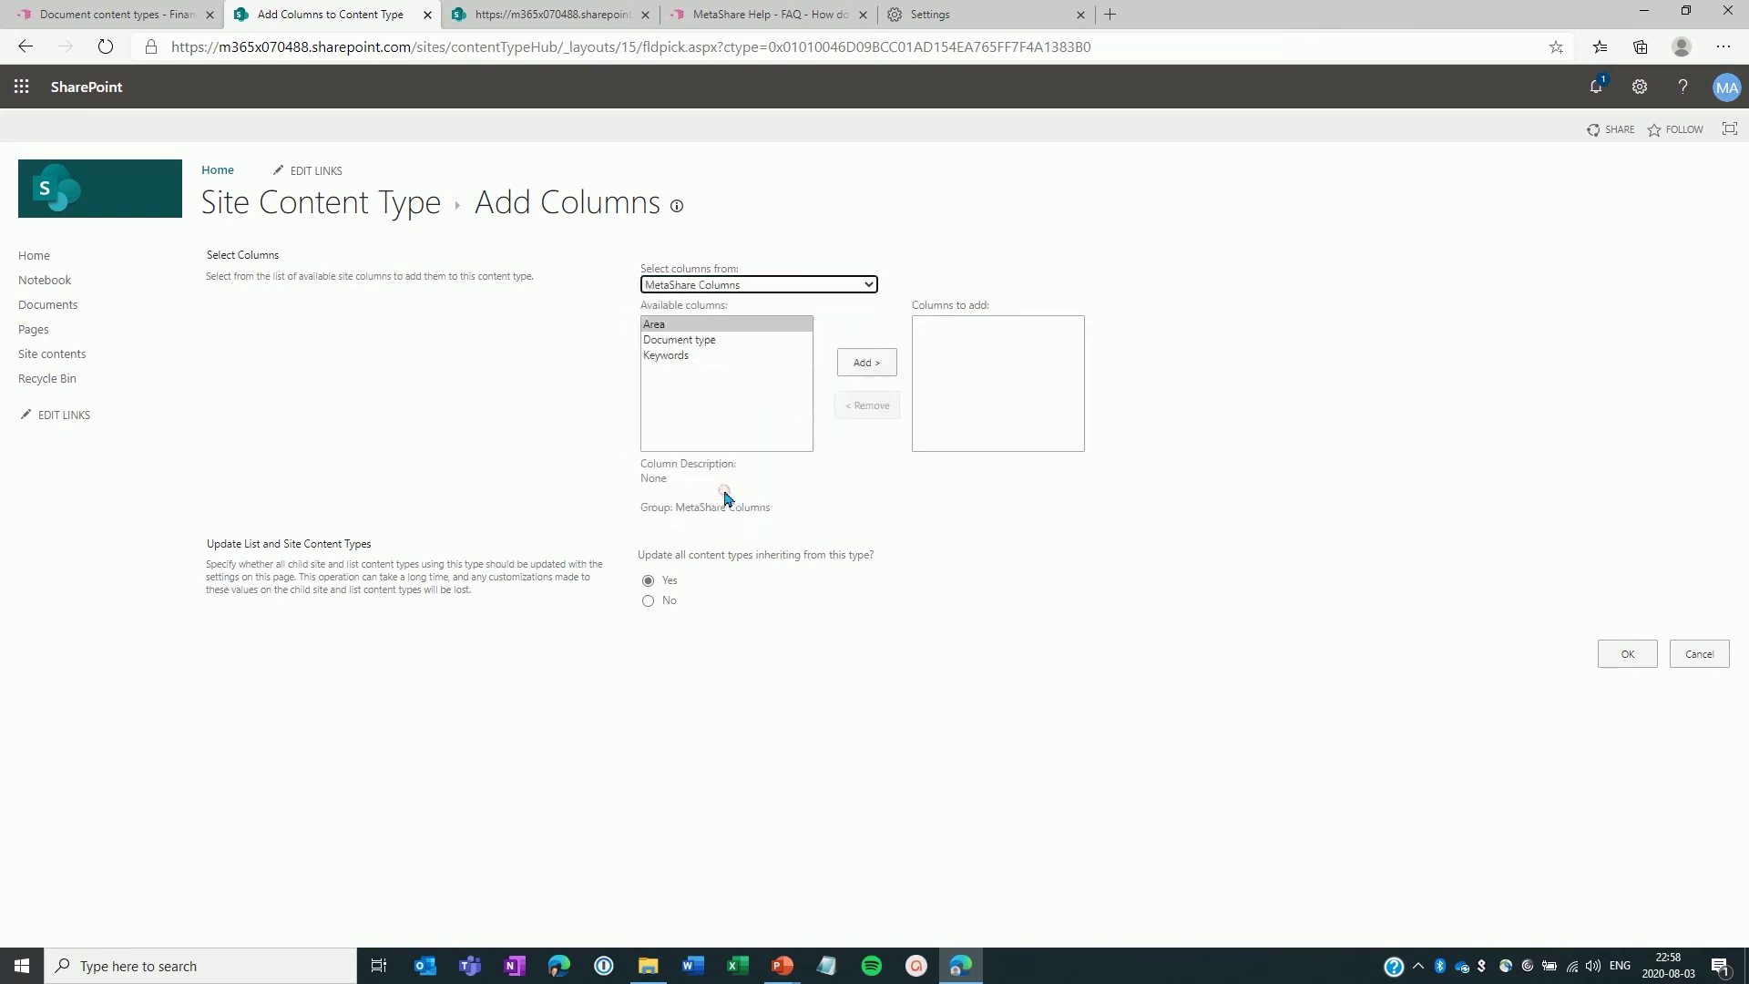
left_click(697, 331)
left_click(683, 357, "shift")
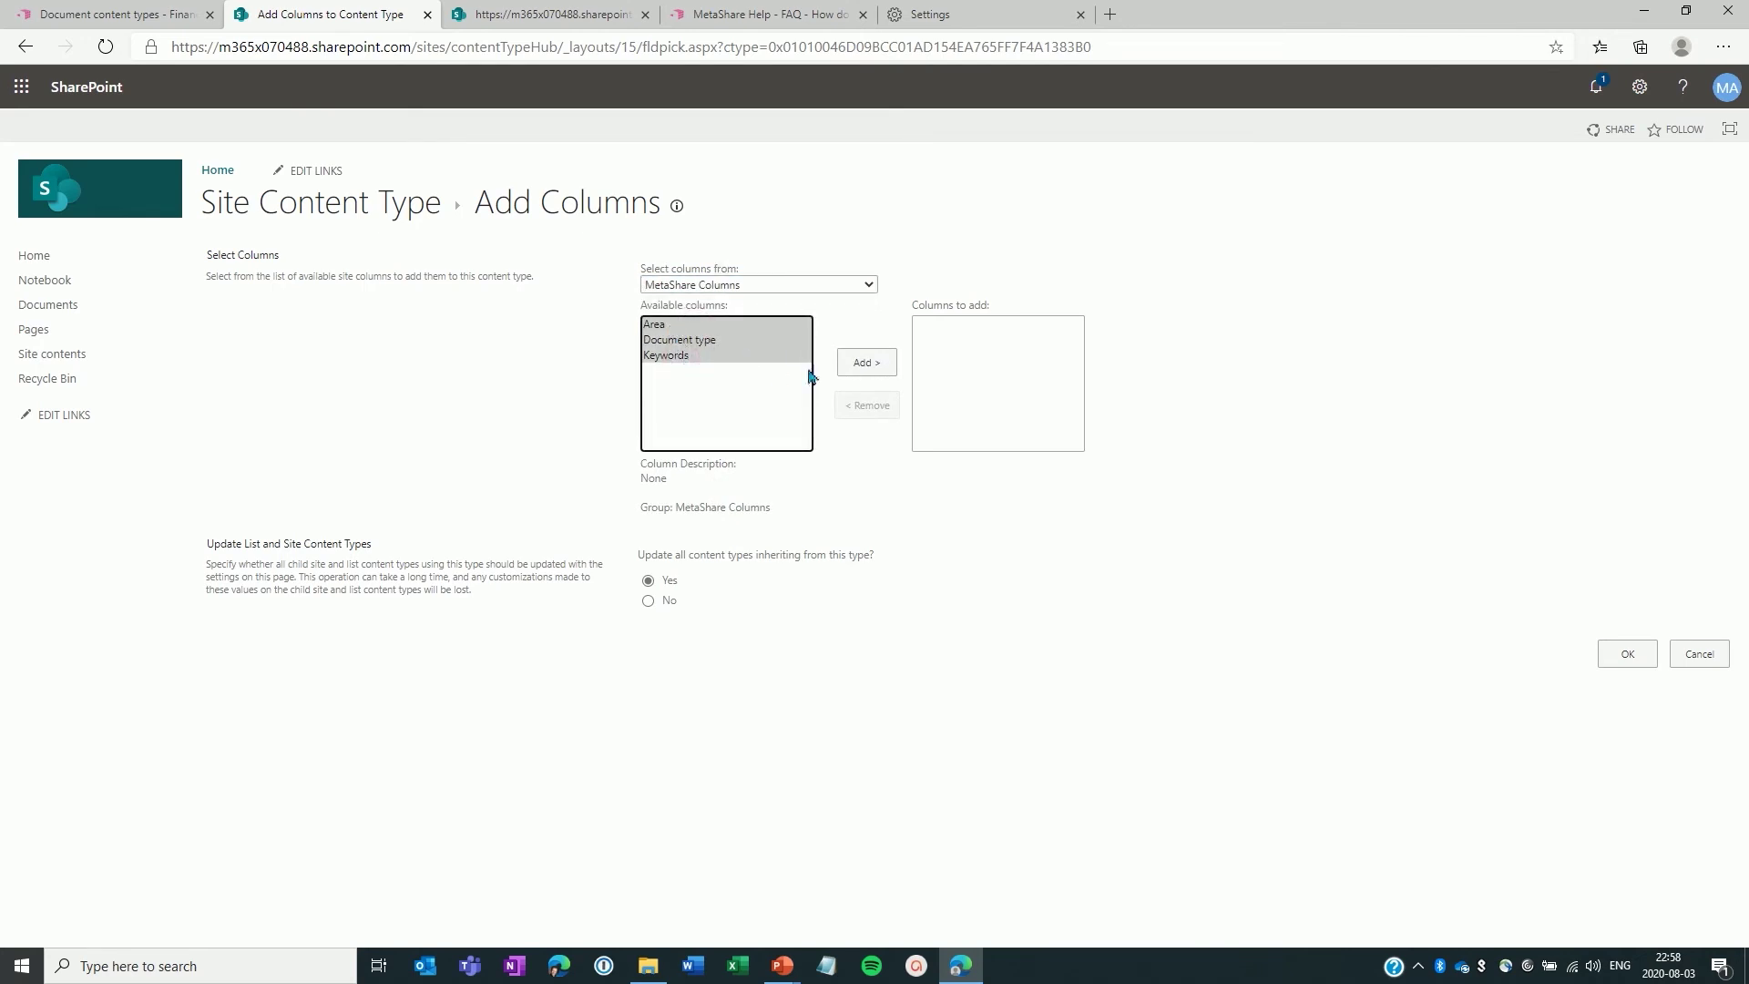
left_click(871, 367)
left_click(958, 194)
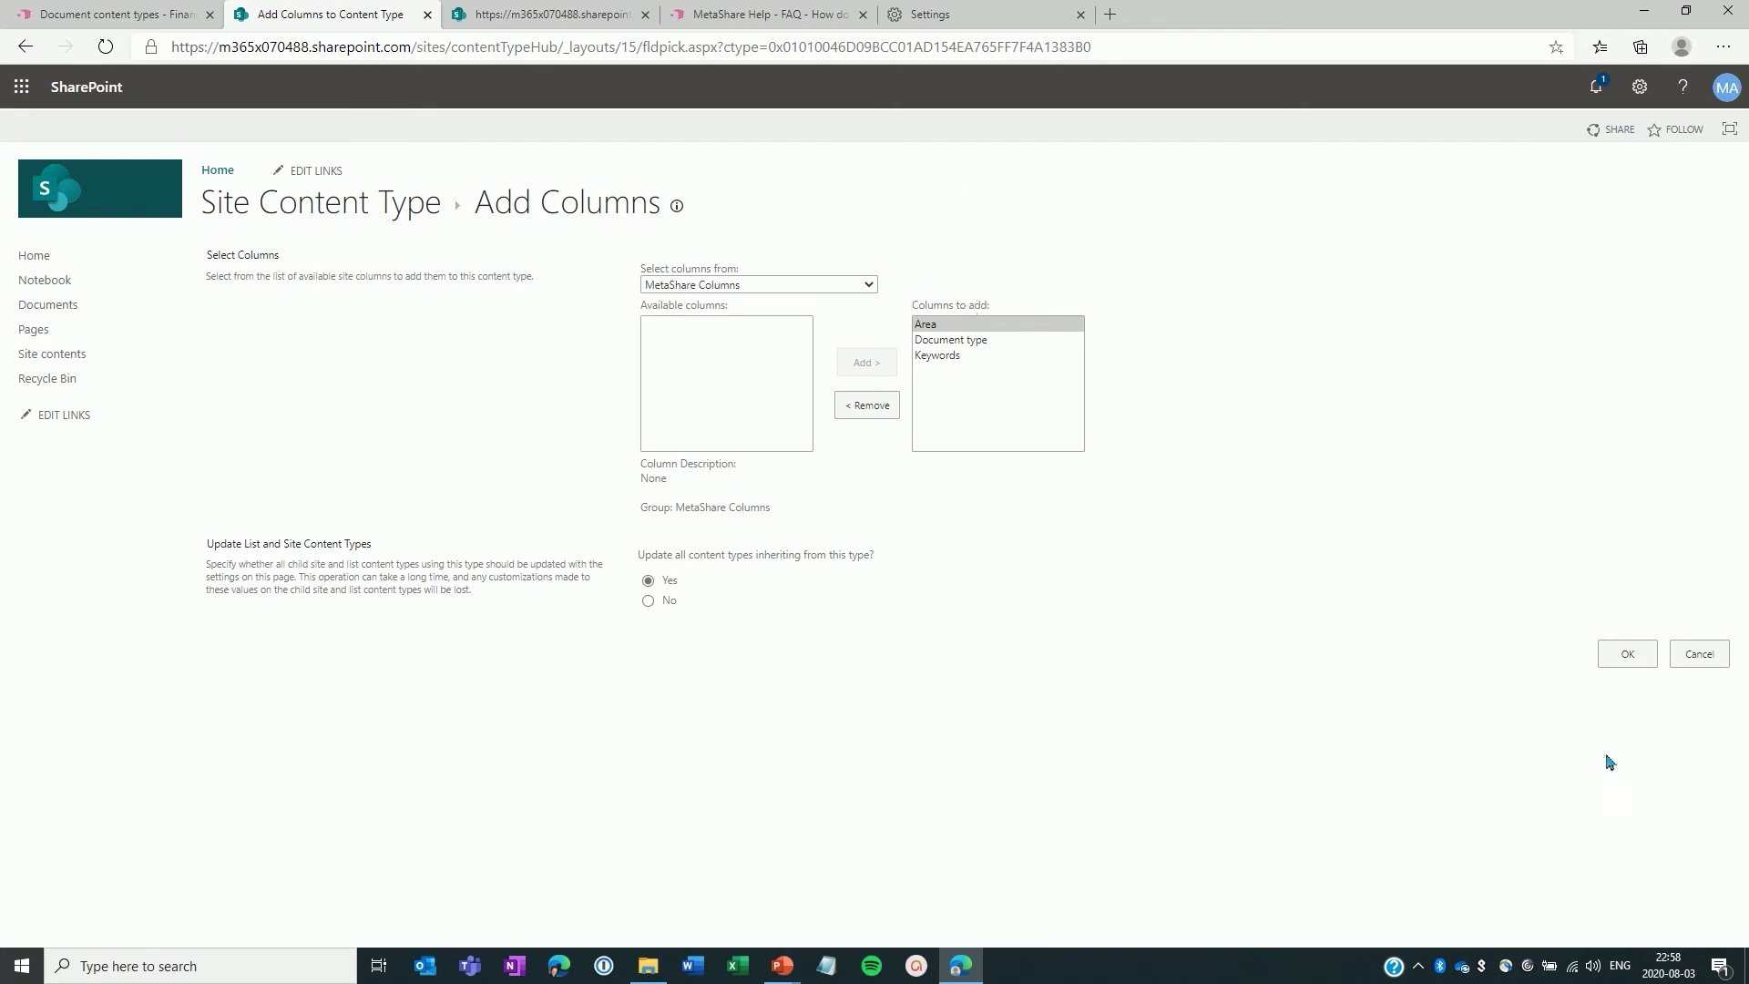
left_click(1632, 652)
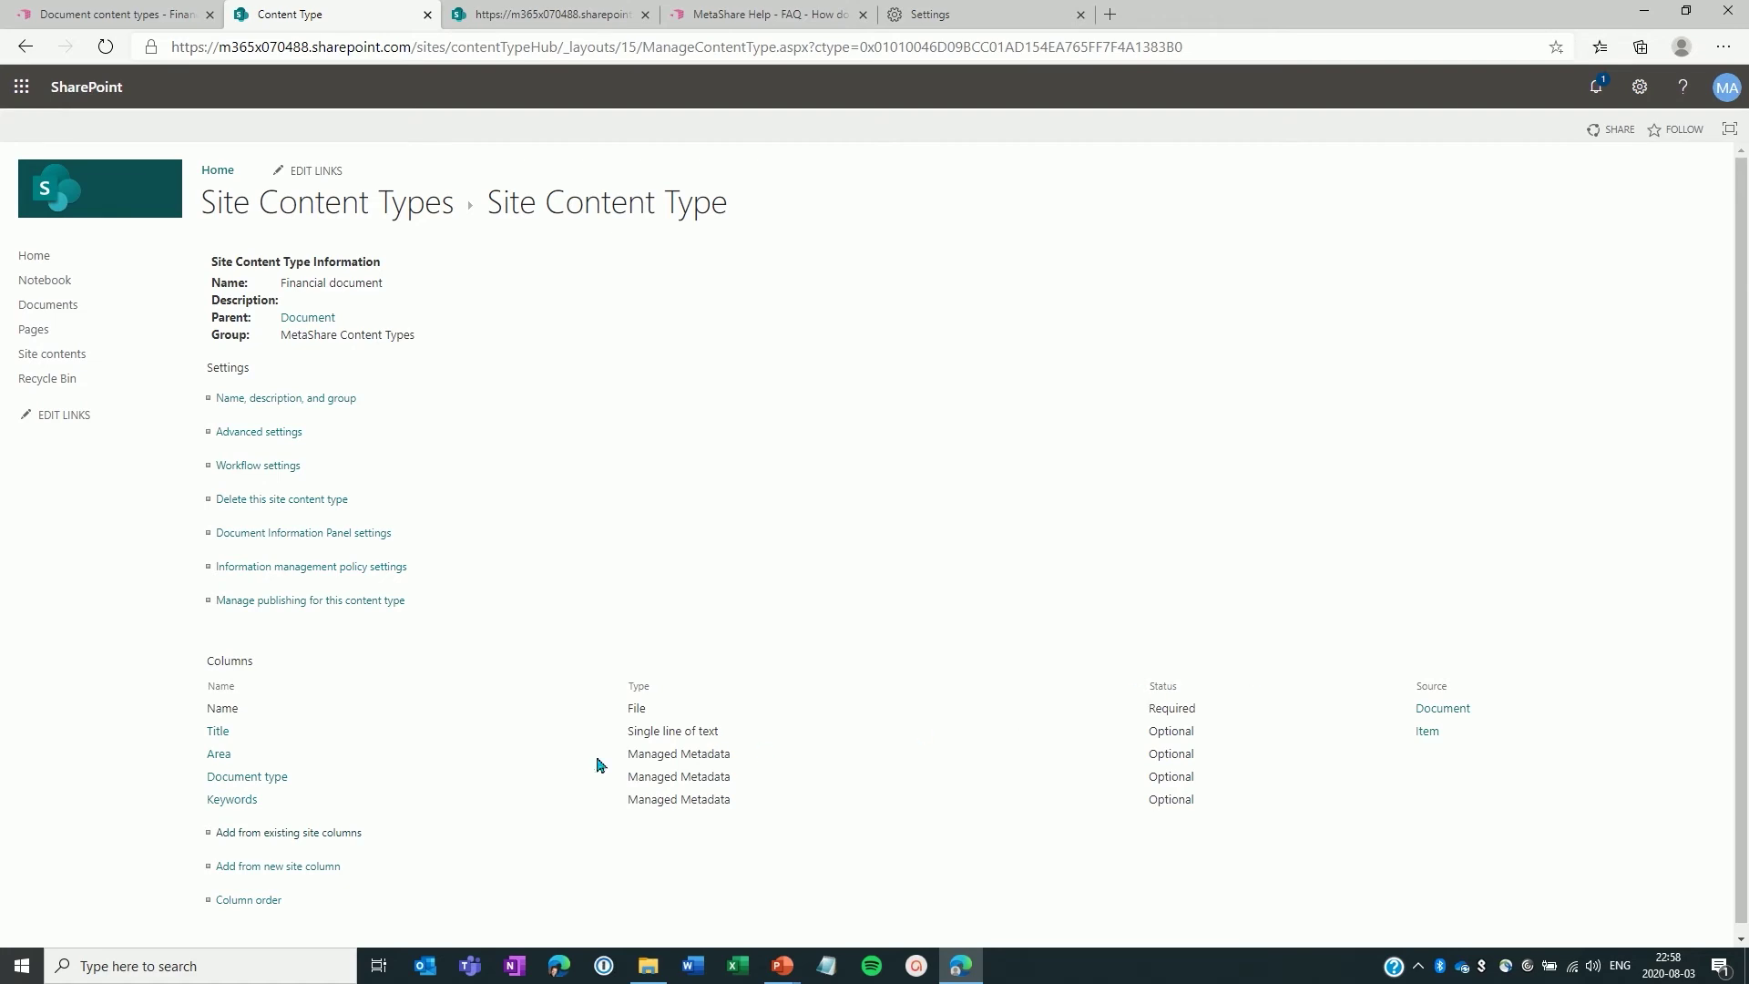
- Set the Financial document content type's Title column to Hidden and its Document type column to Required
left_click(217, 733)
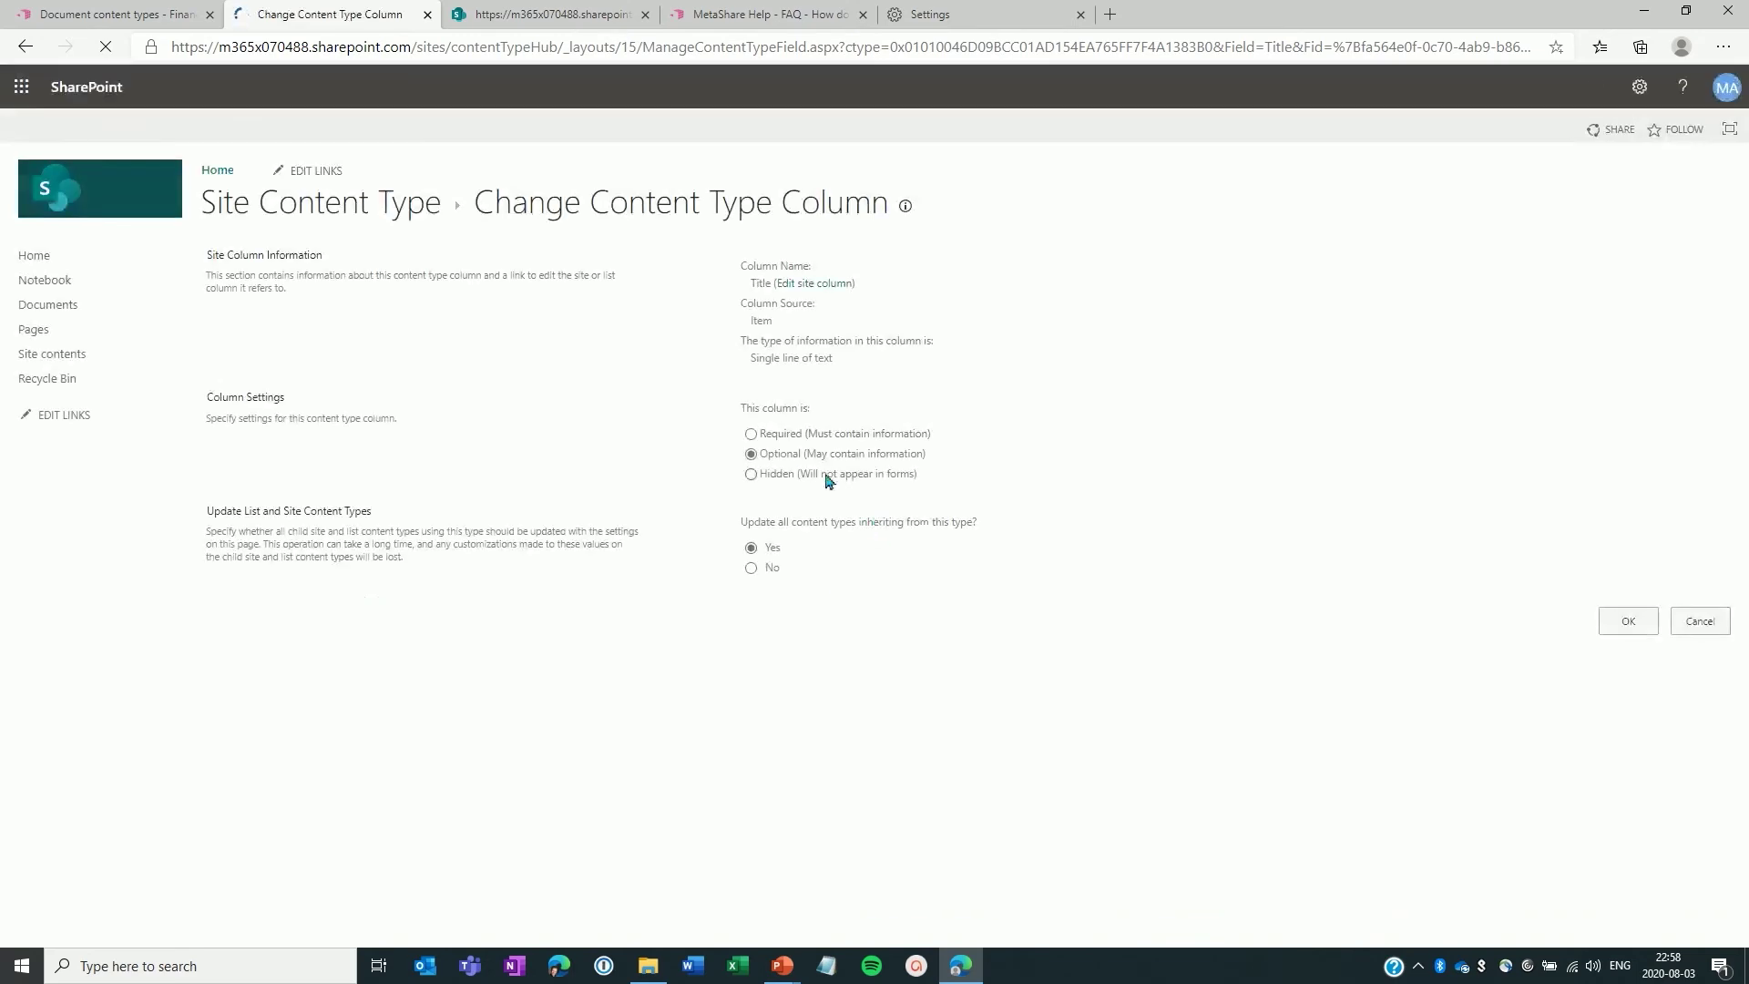
left_click(752, 474)
left_click(1624, 624)
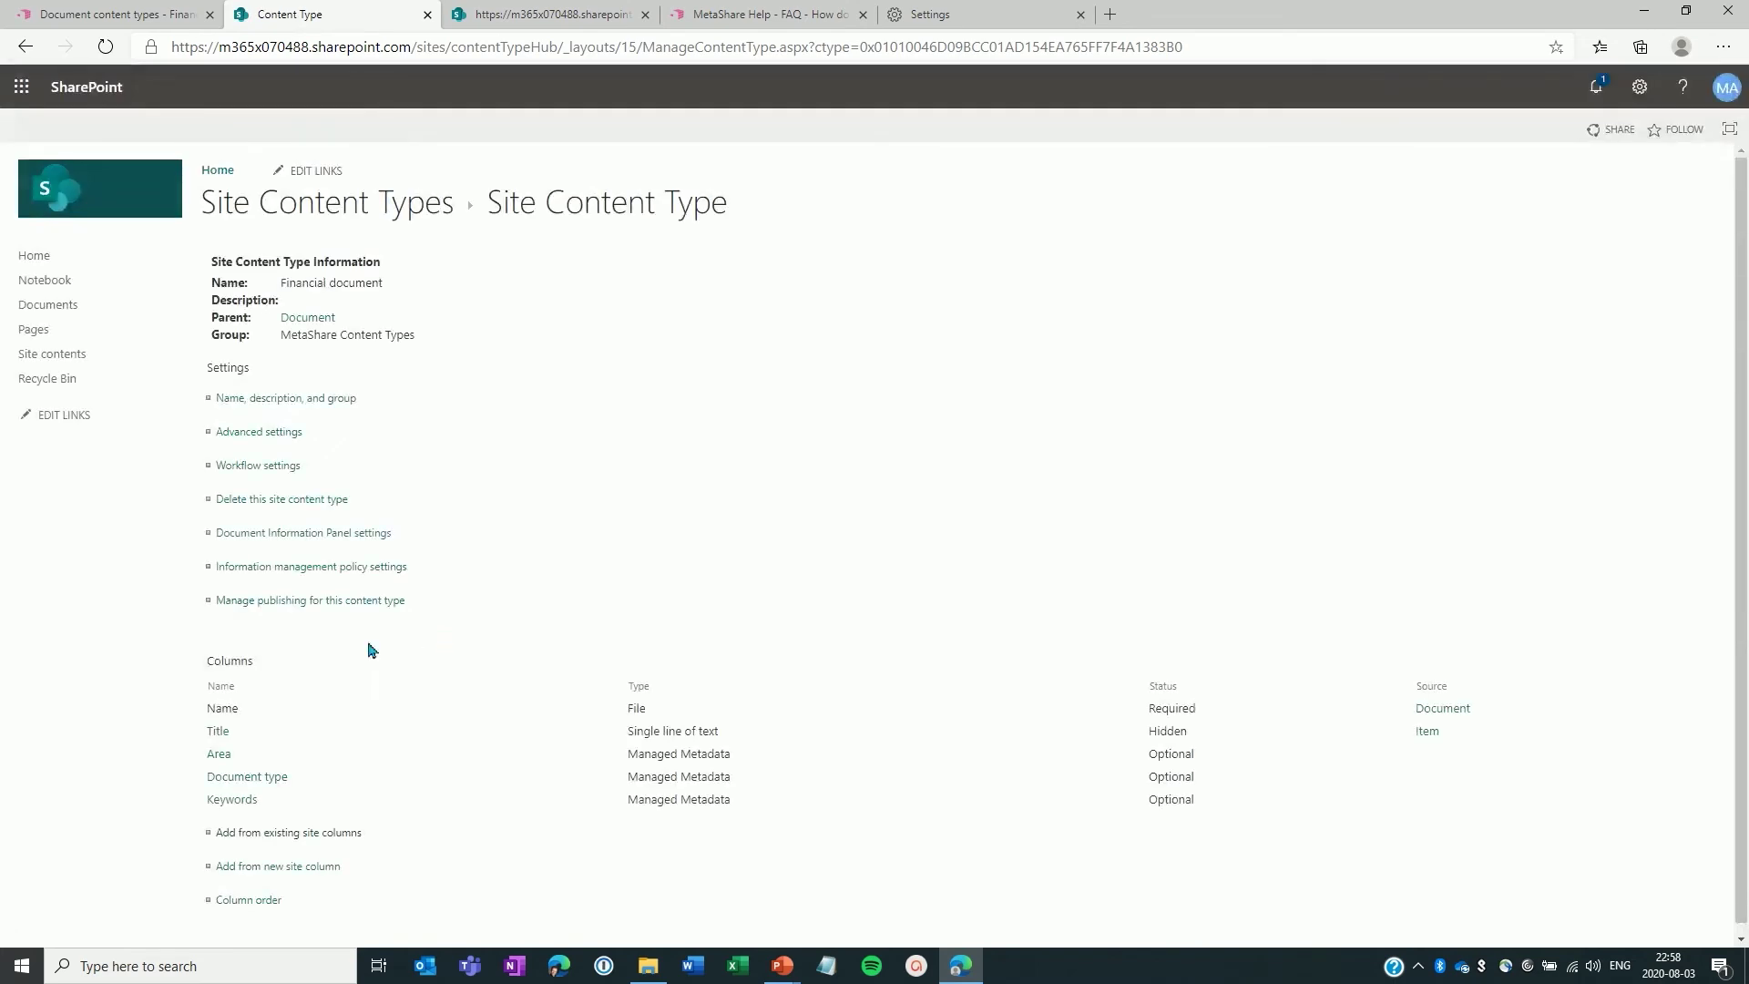
left_click(239, 776)
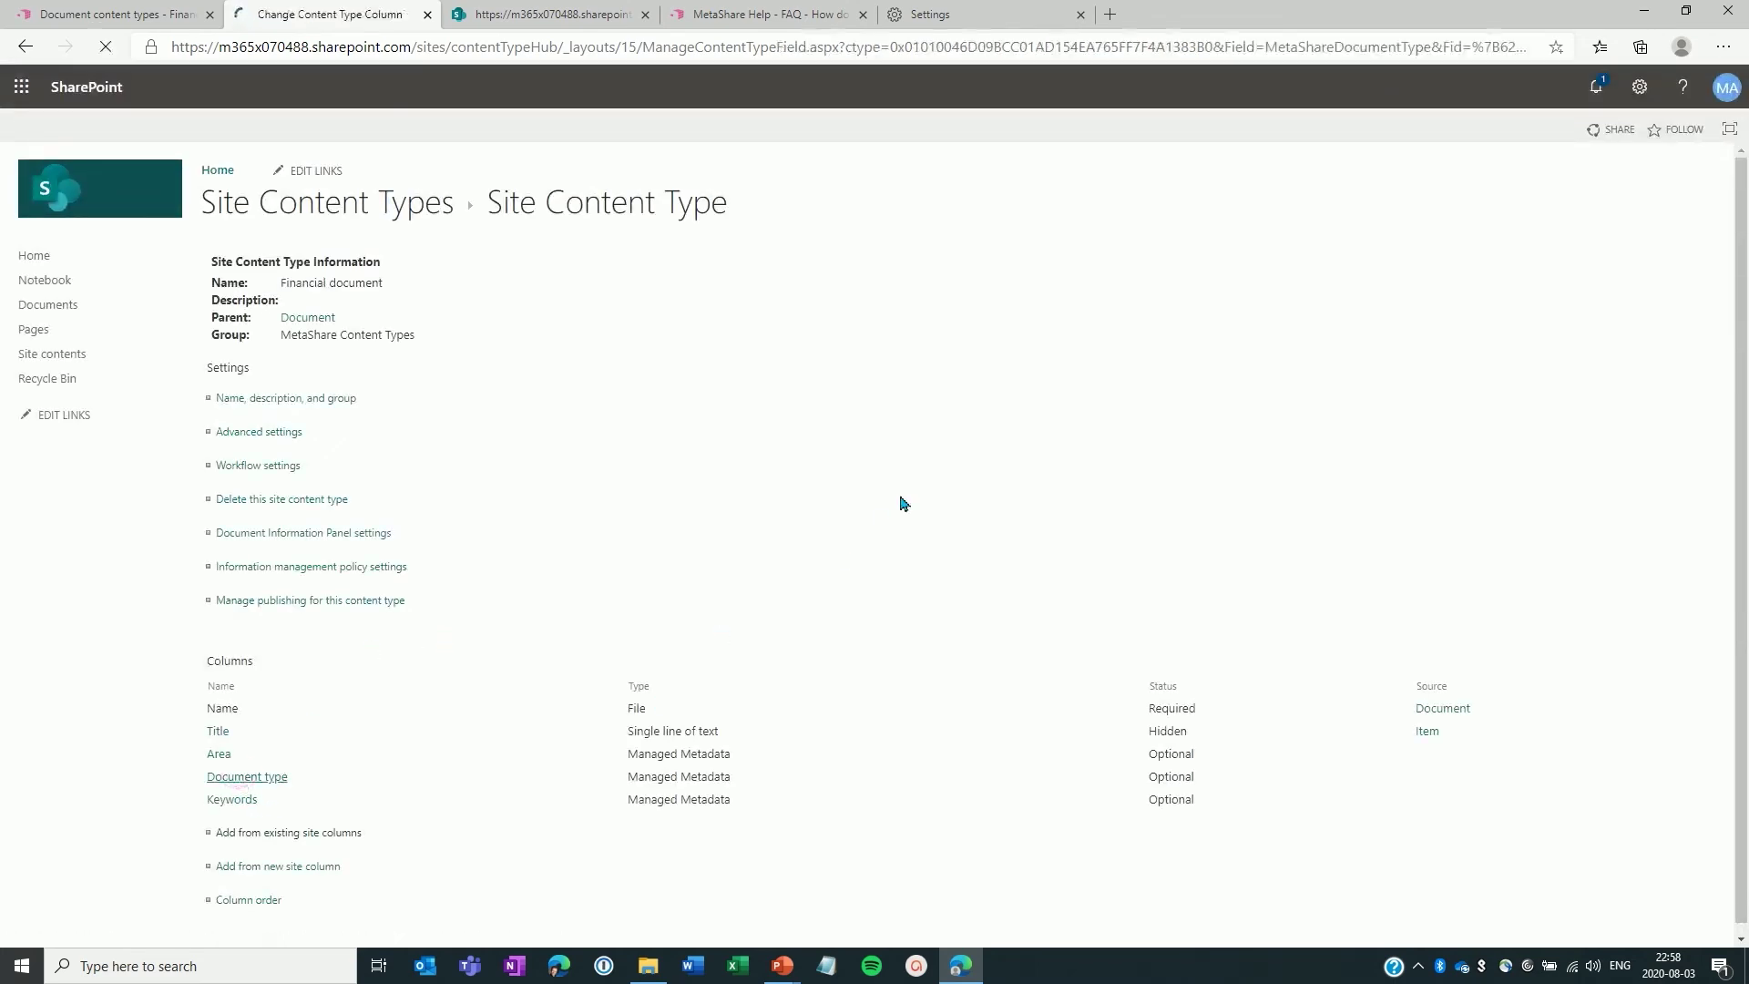
left_click(760, 437)
left_click(1626, 621)
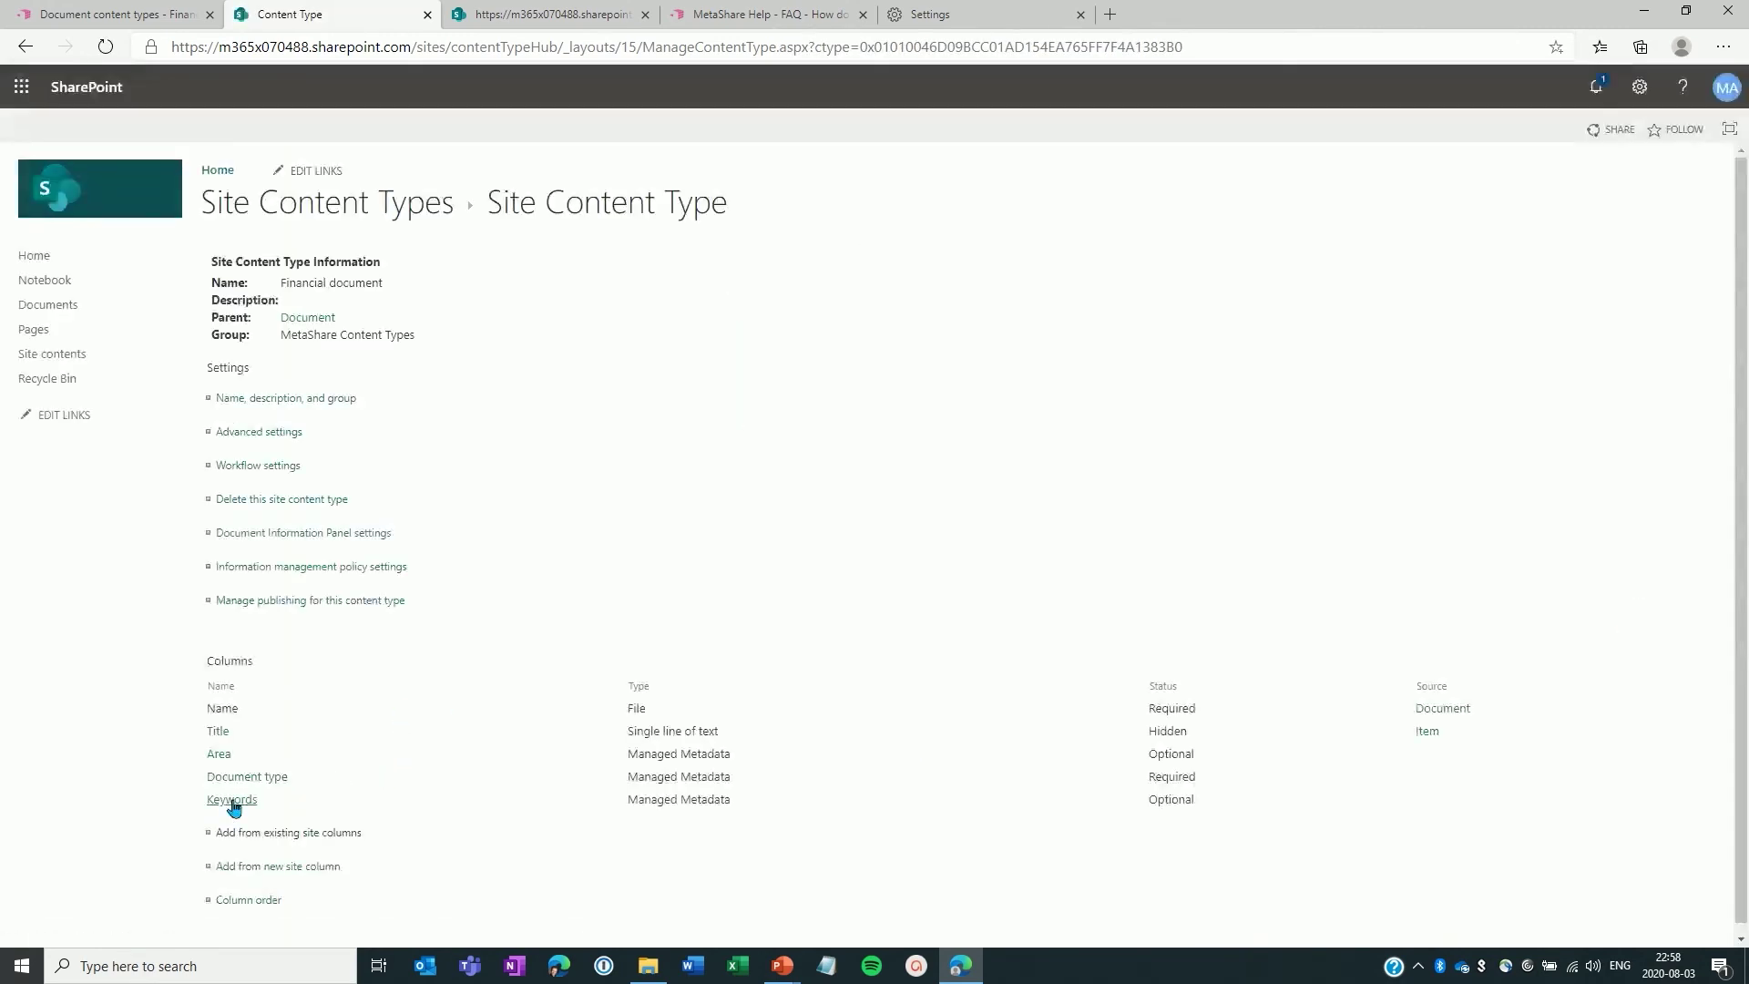
- Set the Financial document content type's Area column to Required
left_click(218, 756)
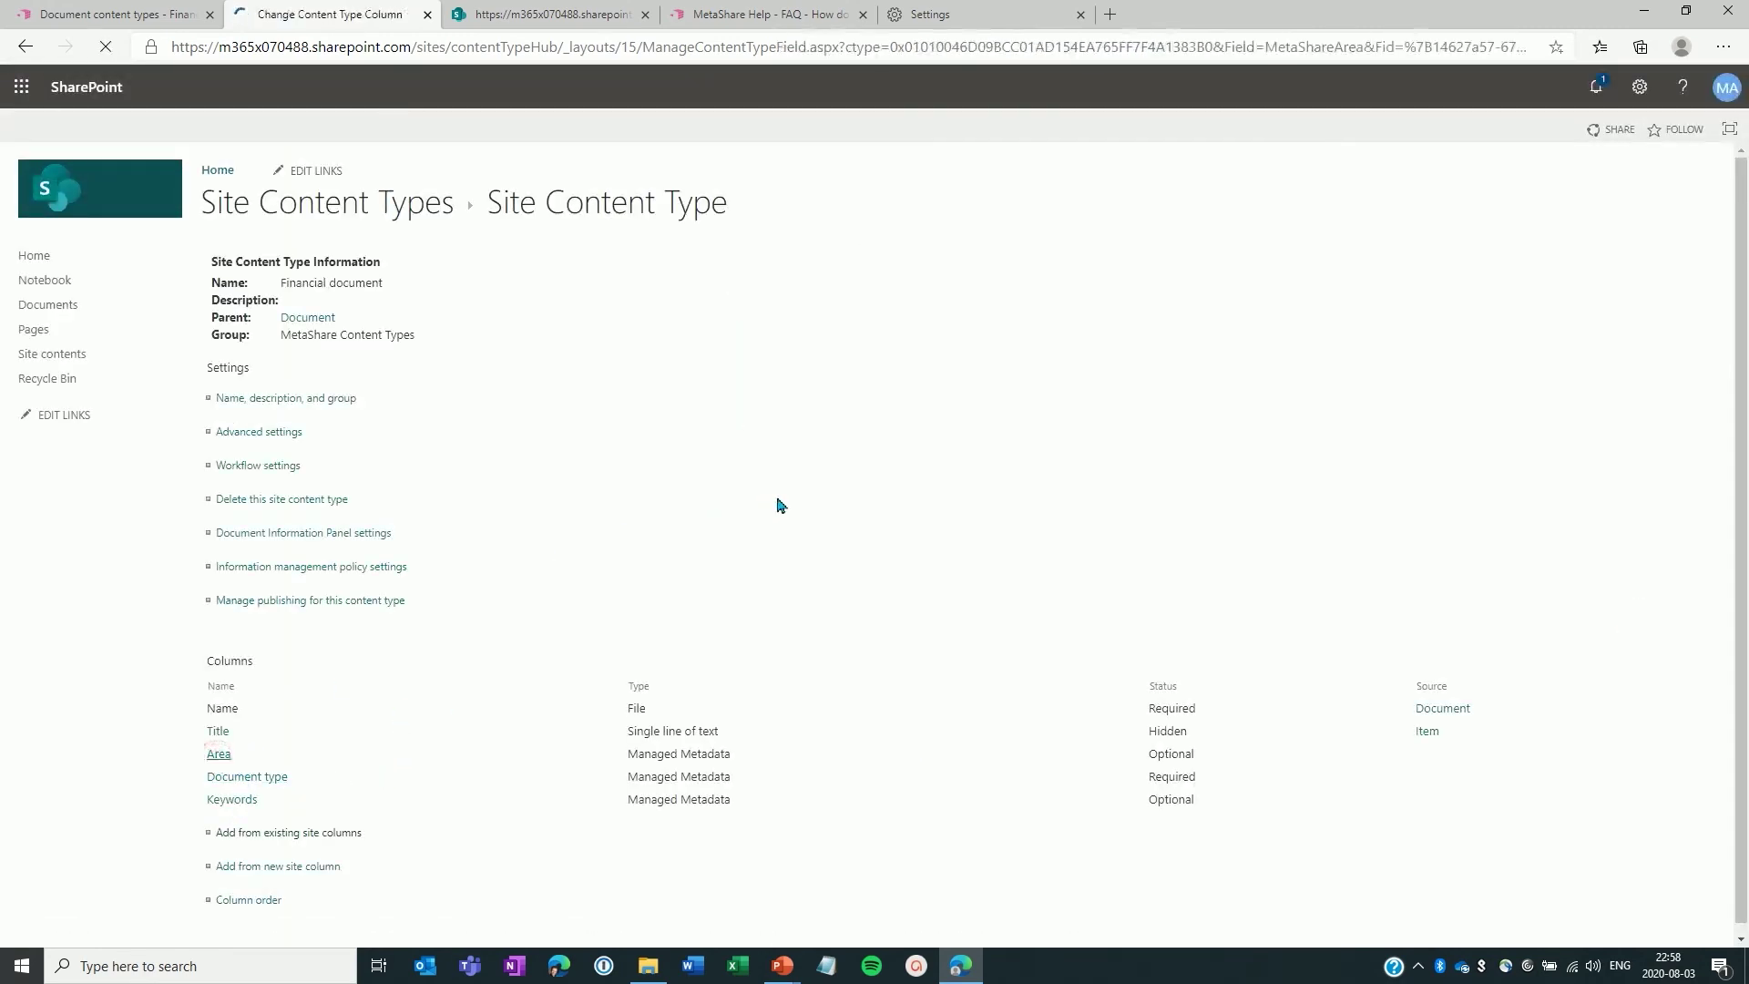
left_click(751, 434)
left_click(1624, 623)
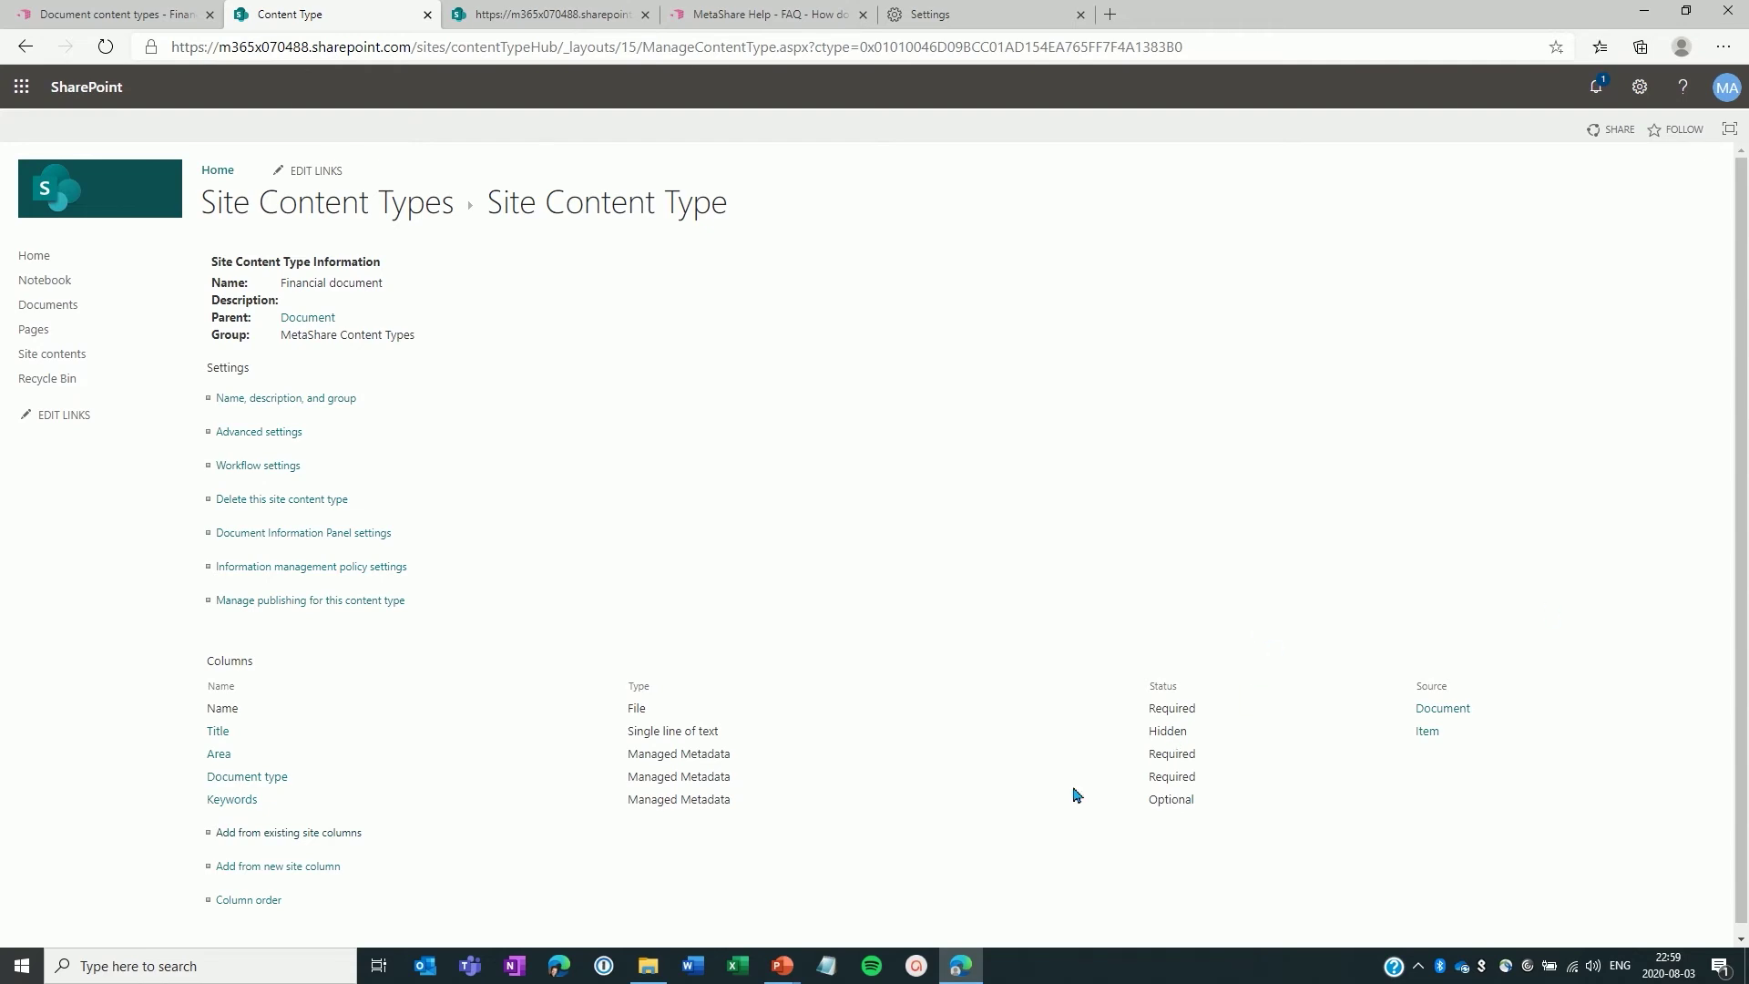
- Start a new site column named Year of type Managed Metadata, placed in the existing group MetaShare Columns
left_click(267, 877)
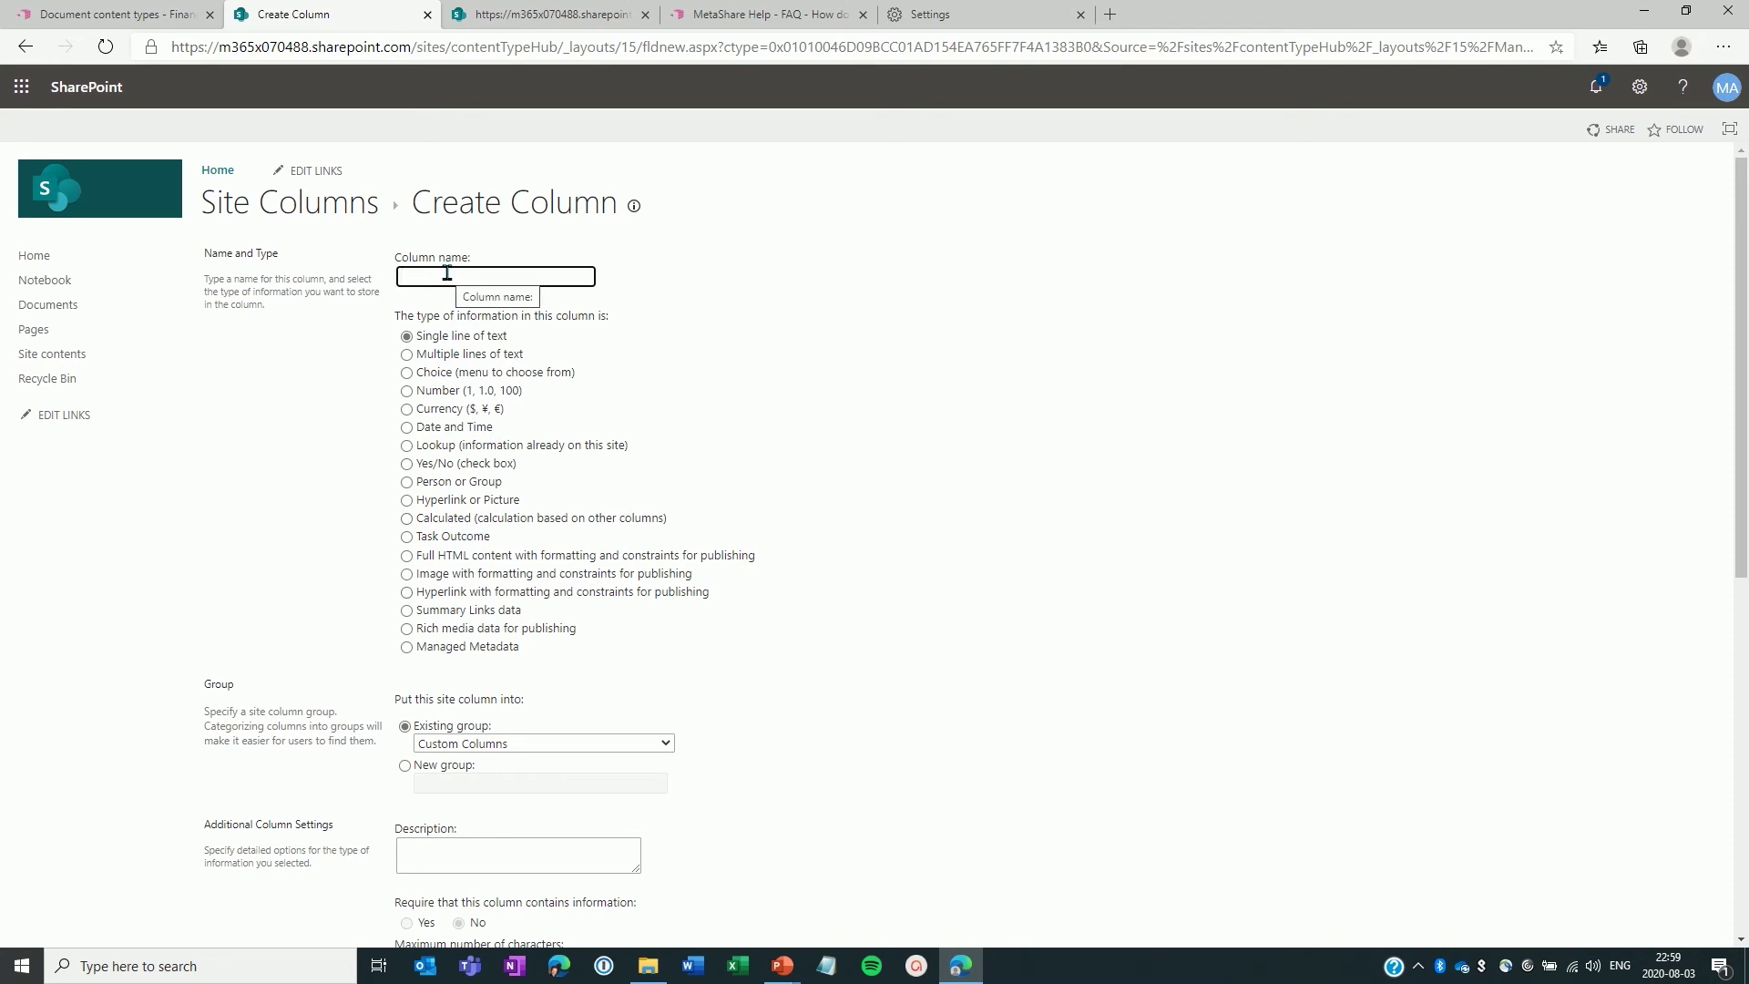
type("Year")
left_click(409, 649)
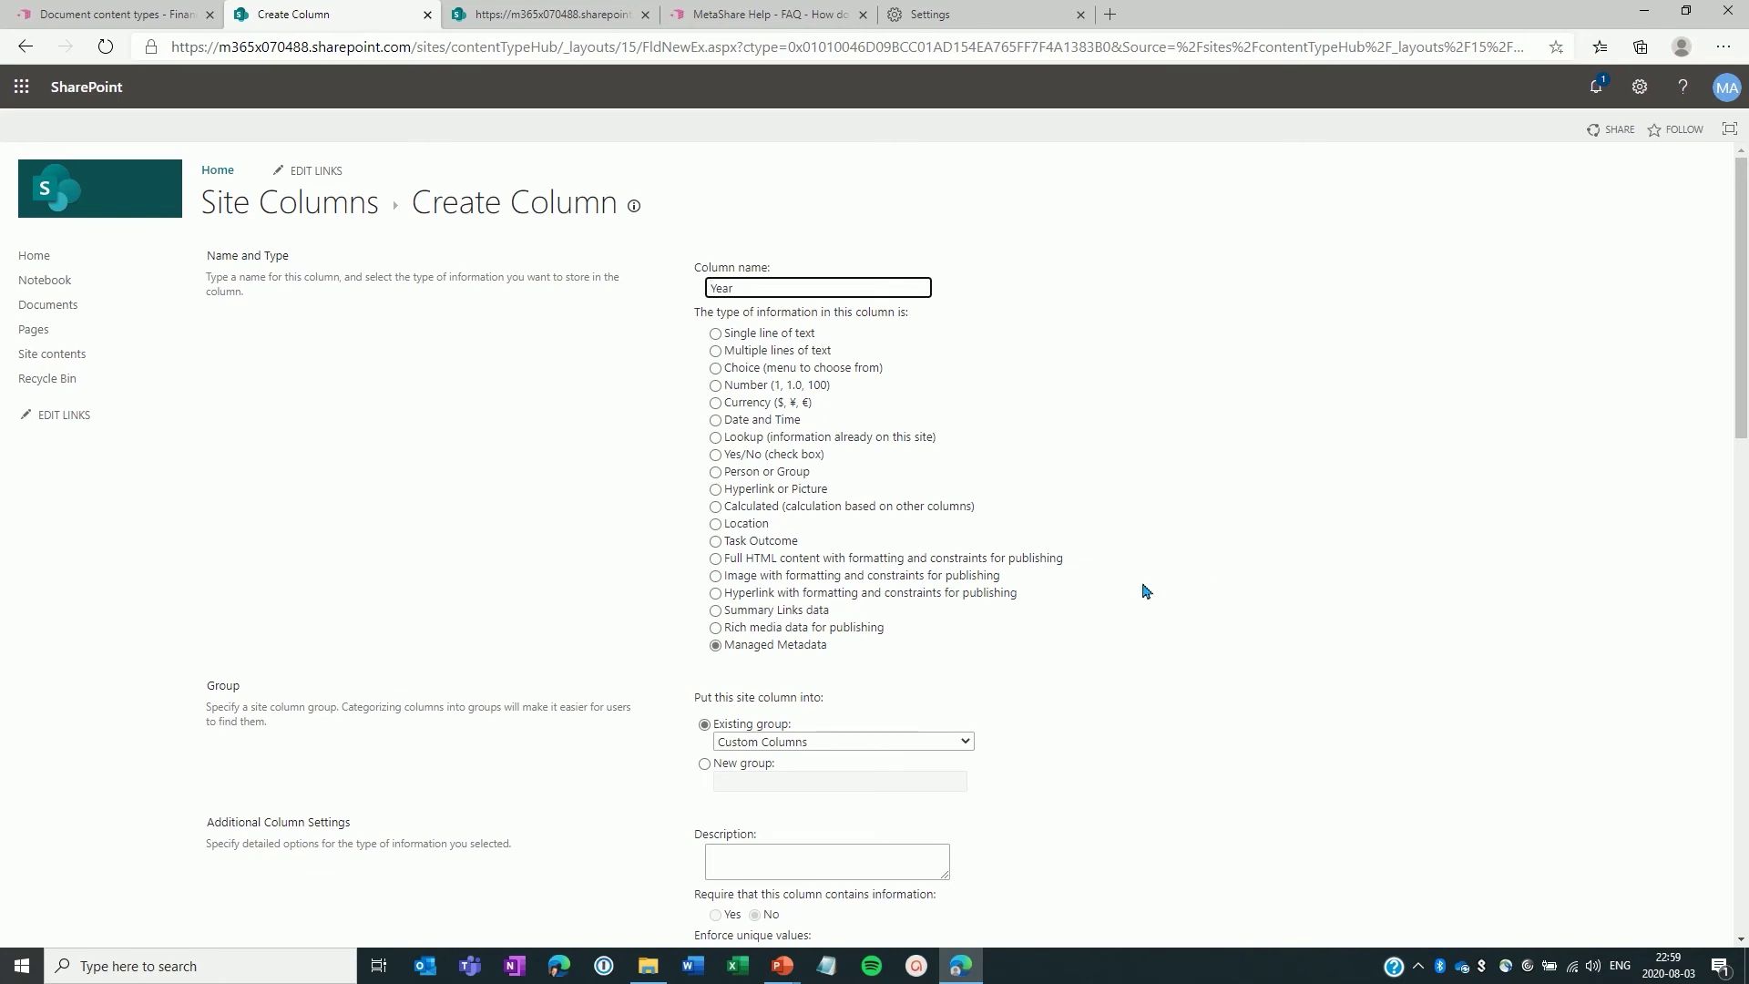
left_click(847, 740)
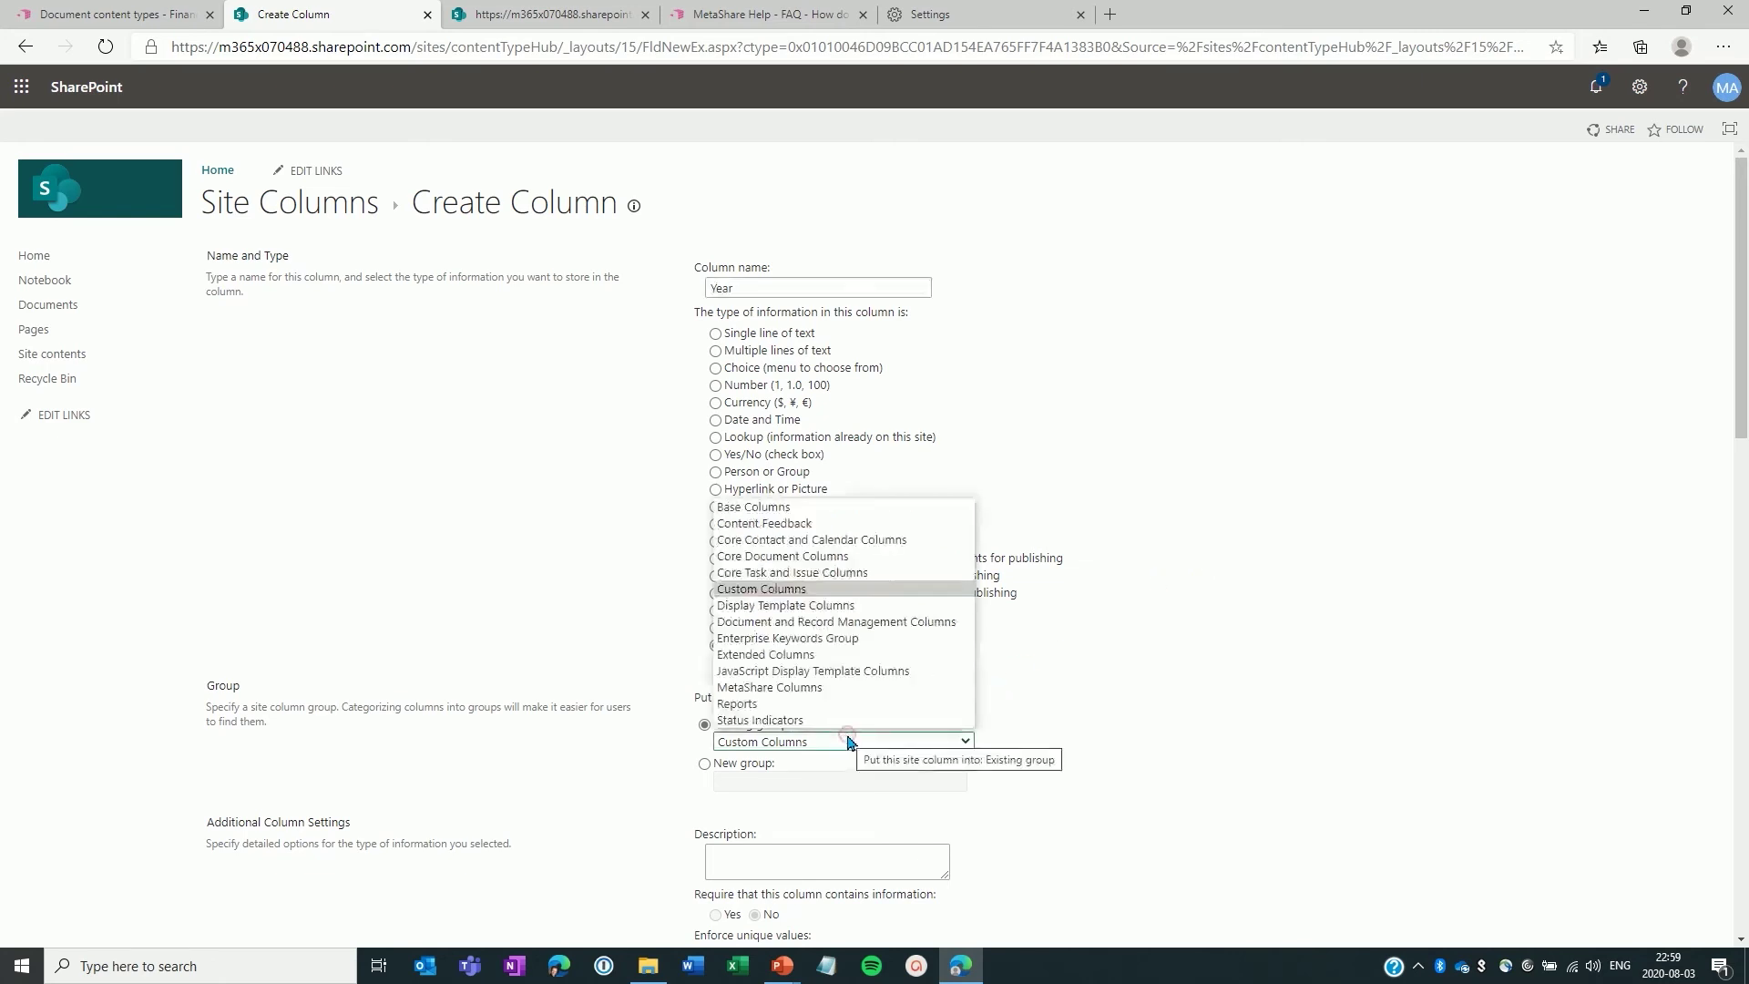
left_click(820, 687)
- Give the Year column the description "If applicable please select a year that the document applies to."
scroll(1326, 656, "down", 2)
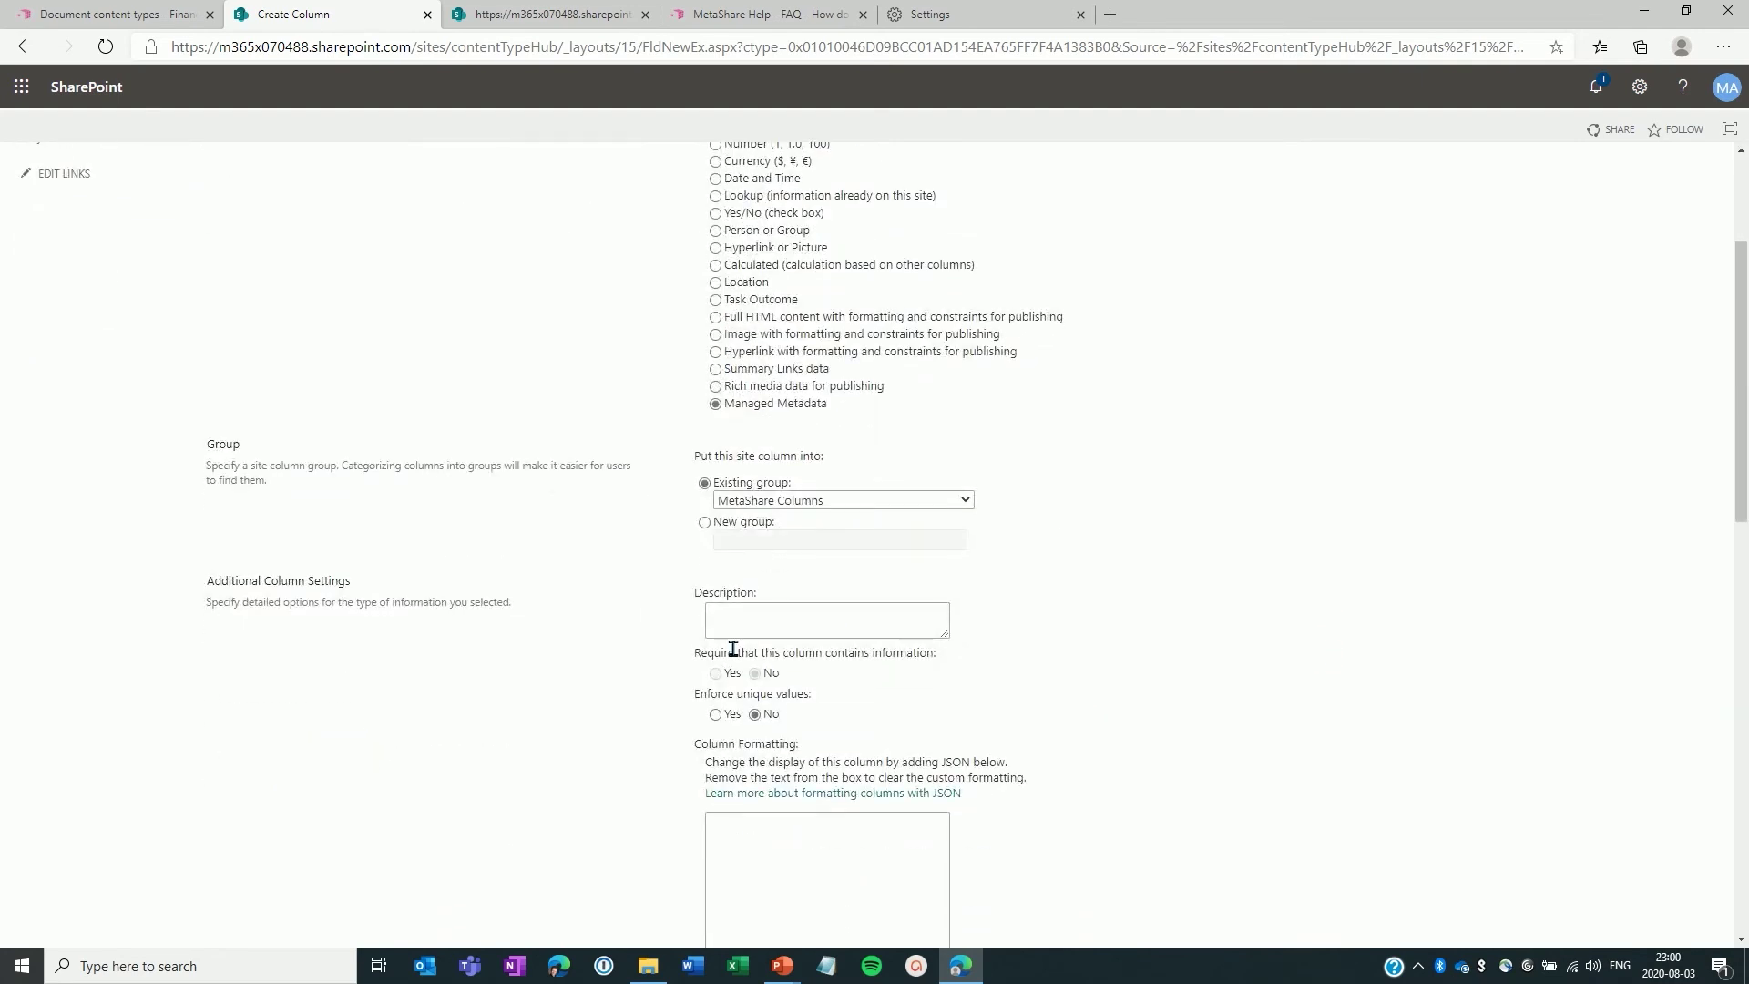
left_click(763, 622)
type("If applicable please select")
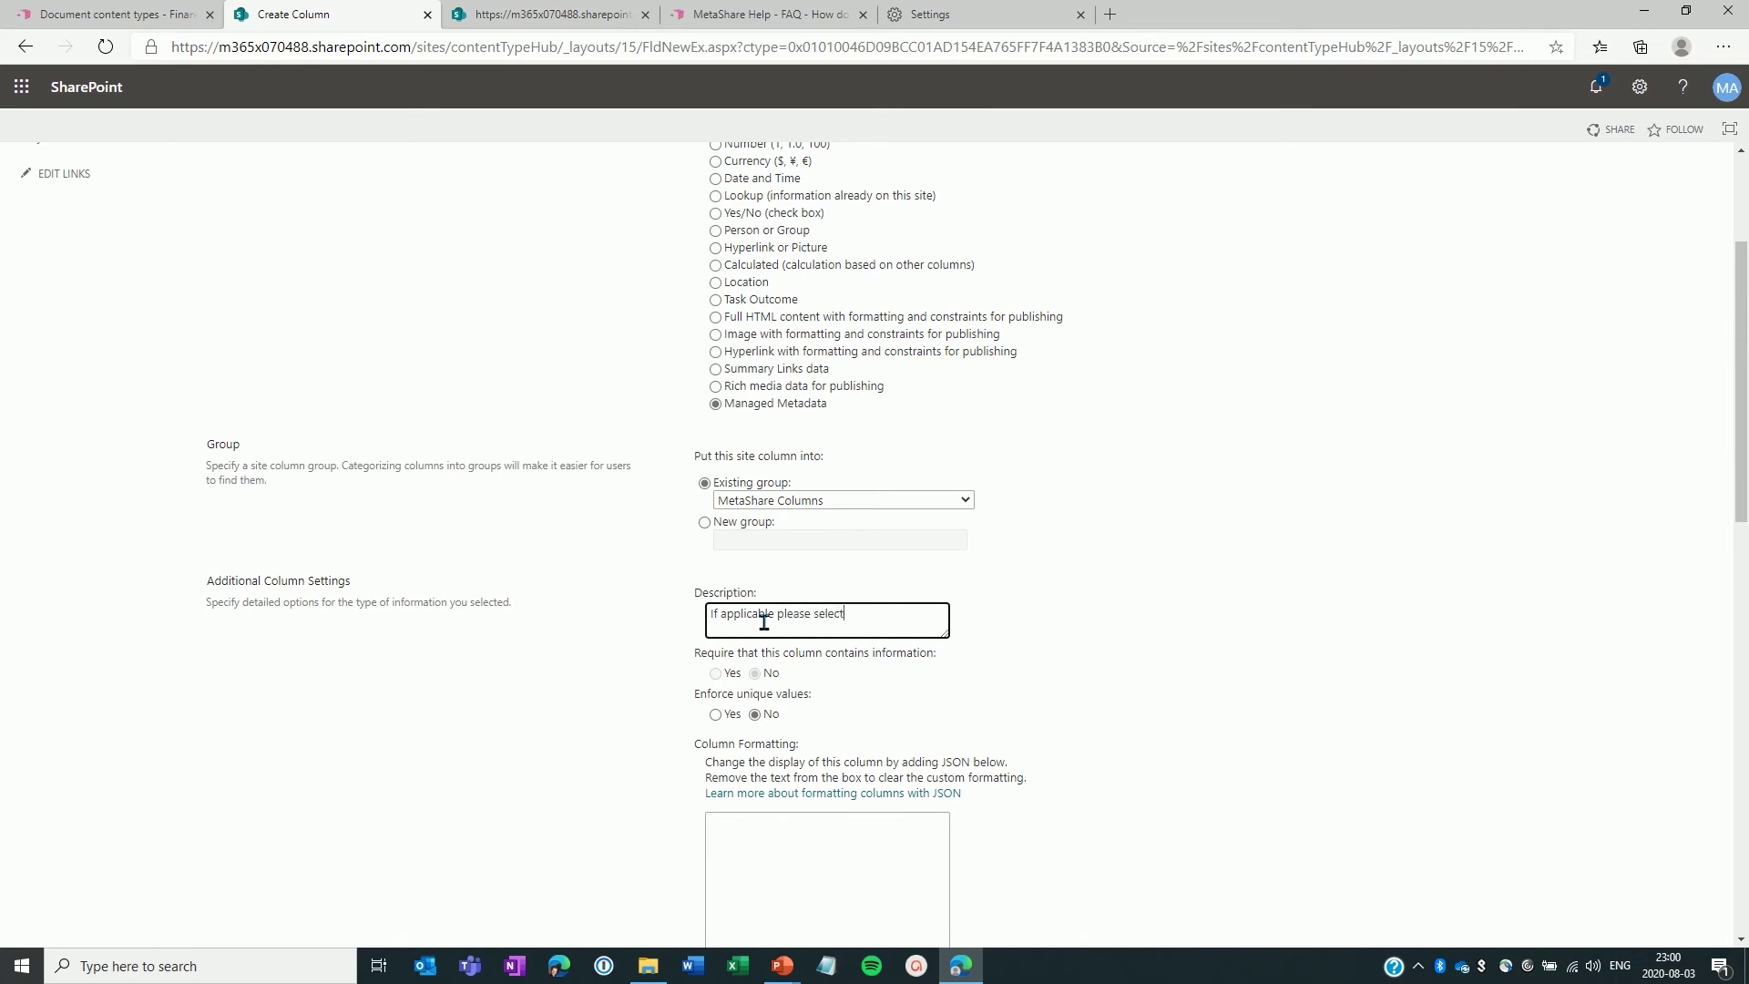
type(" a year that the document applies to.")
- Leave multiple values disallowed for the Year column and link it to the managed term set Year under MetaShare
scroll(1189, 660, "down", 1)
scroll(1189, 659, "down", 4)
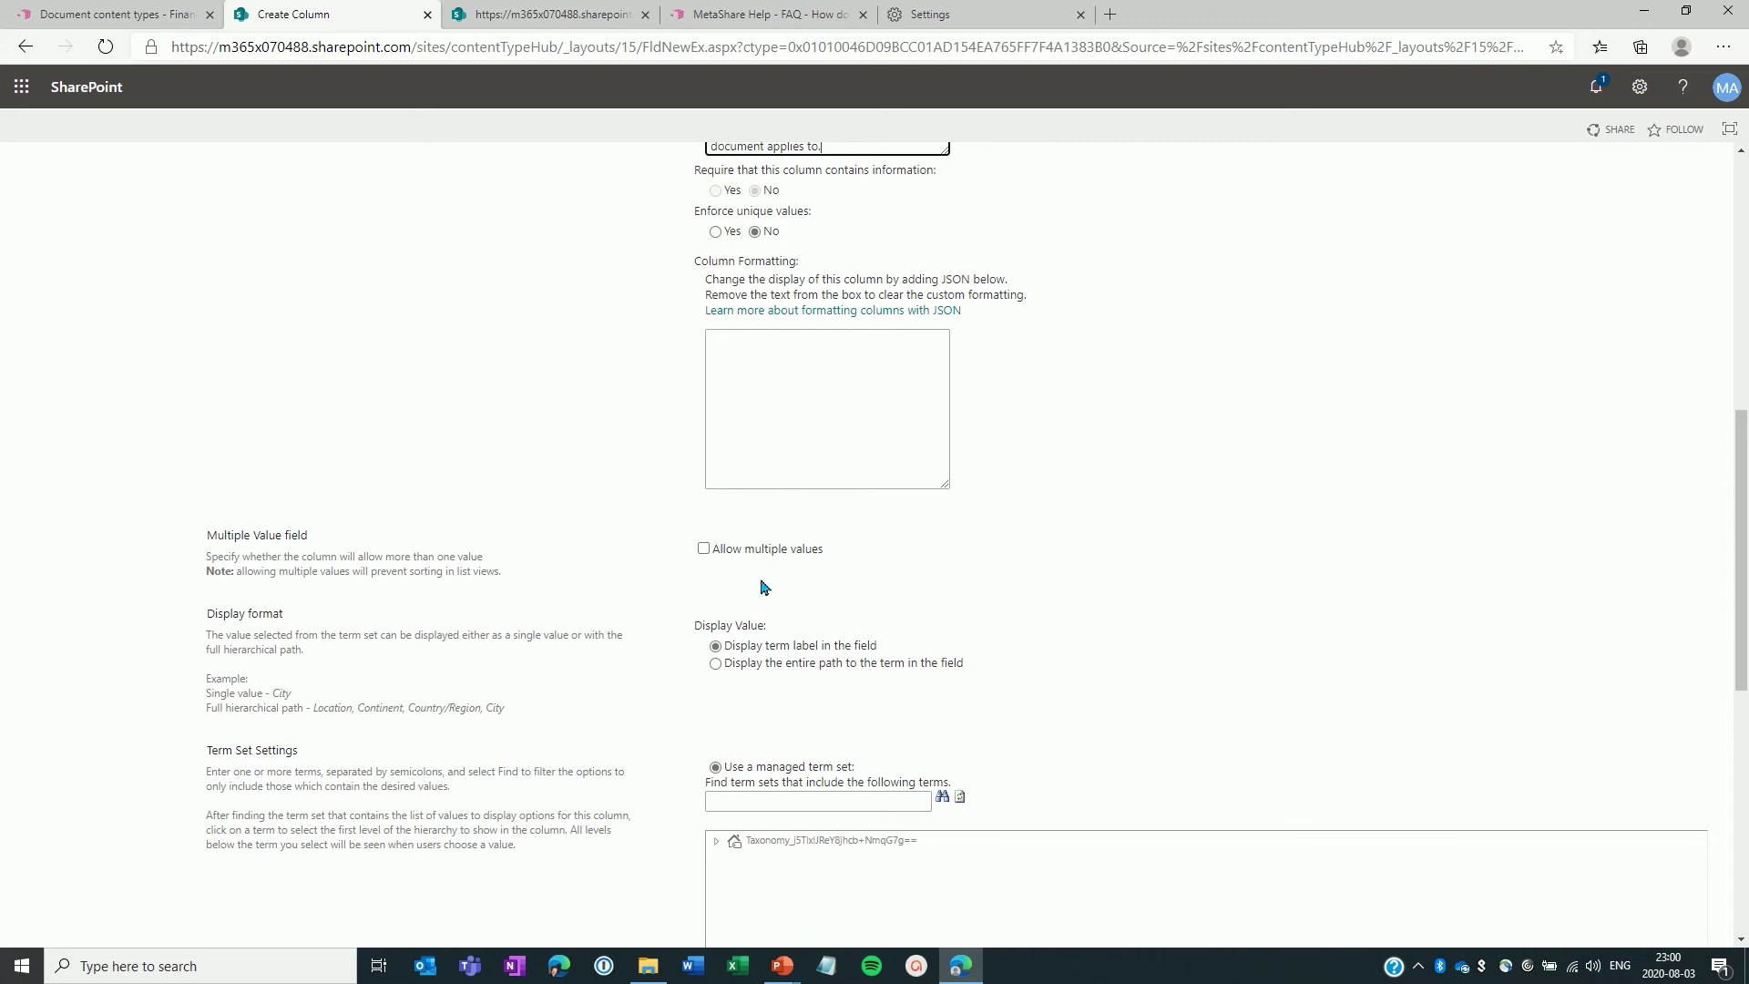
left_click(705, 552)
left_click(705, 552)
scroll(1074, 610, "down", 3)
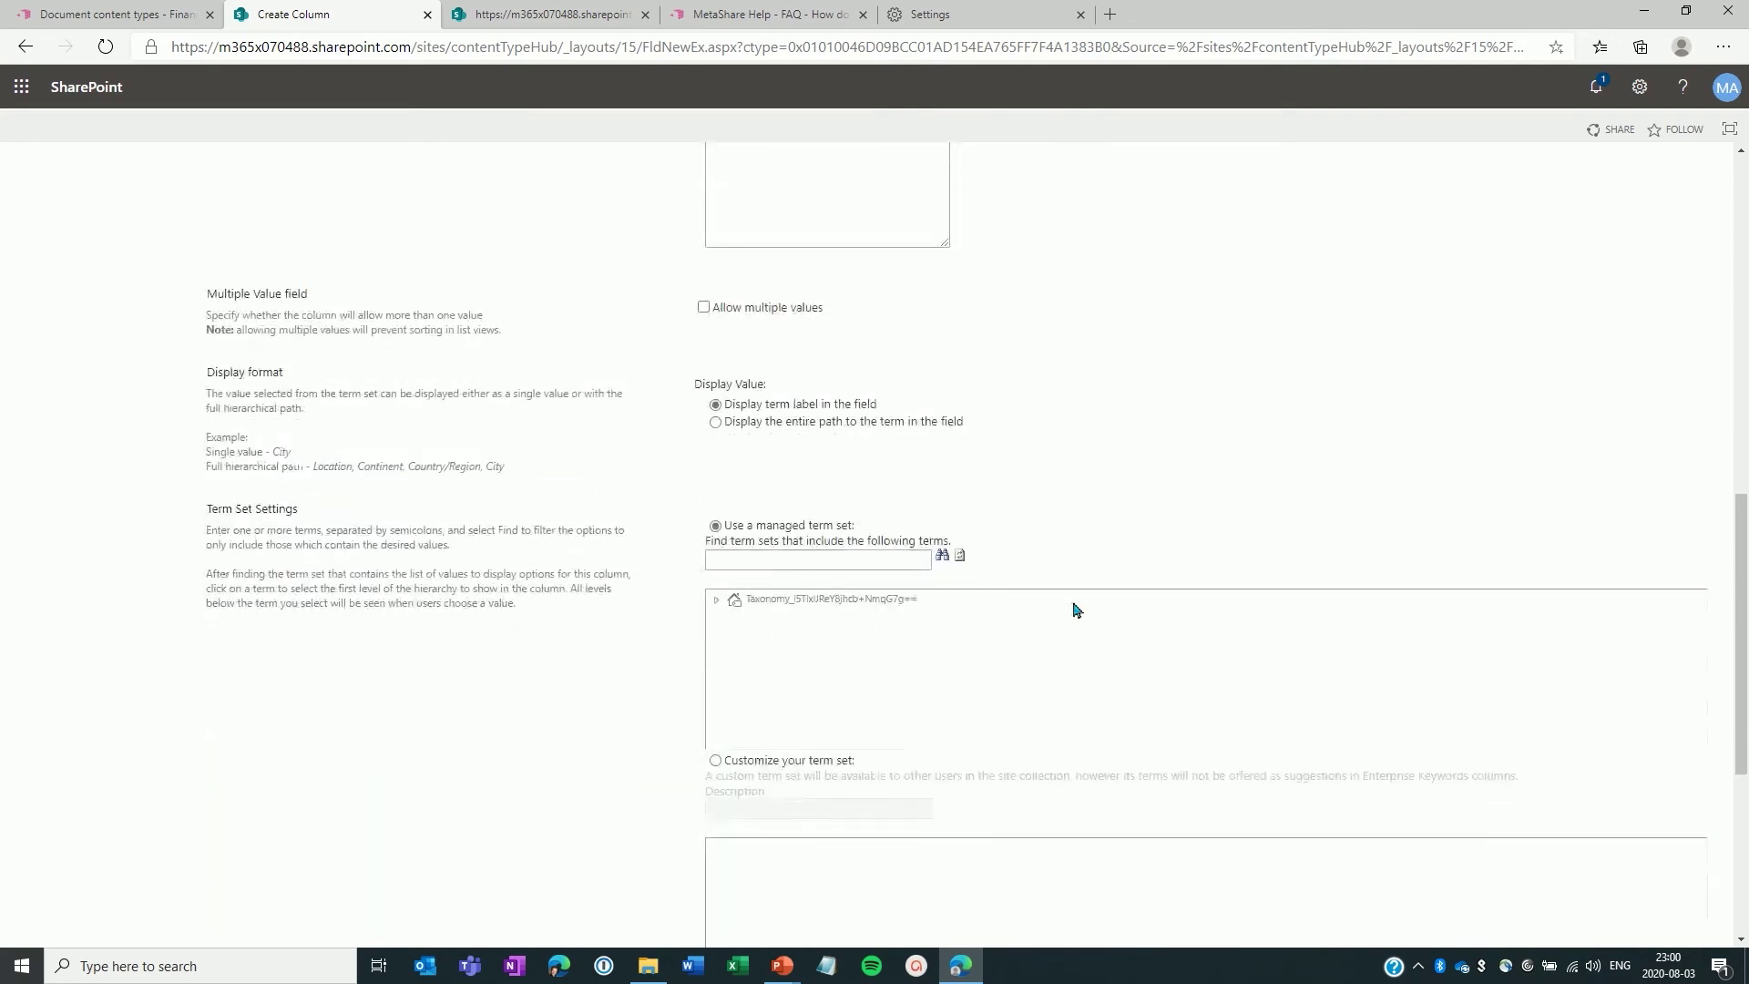
scroll(1075, 610, "down", 1)
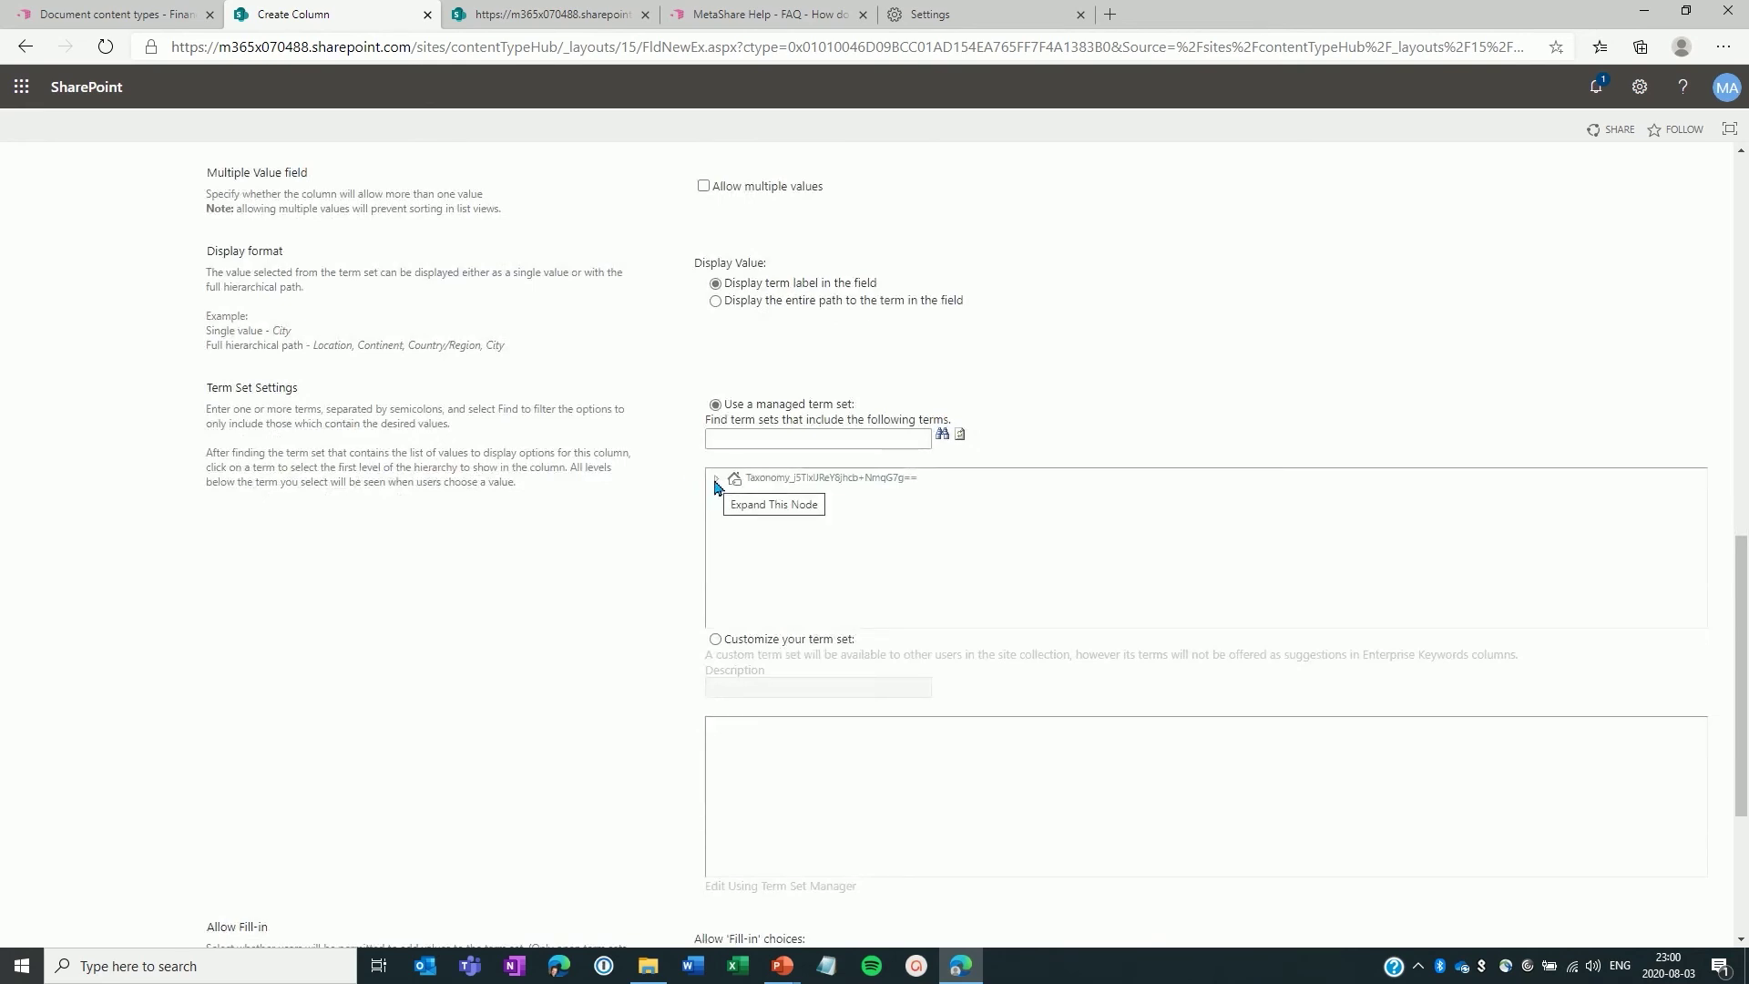
left_click(715, 481)
left_click(730, 502)
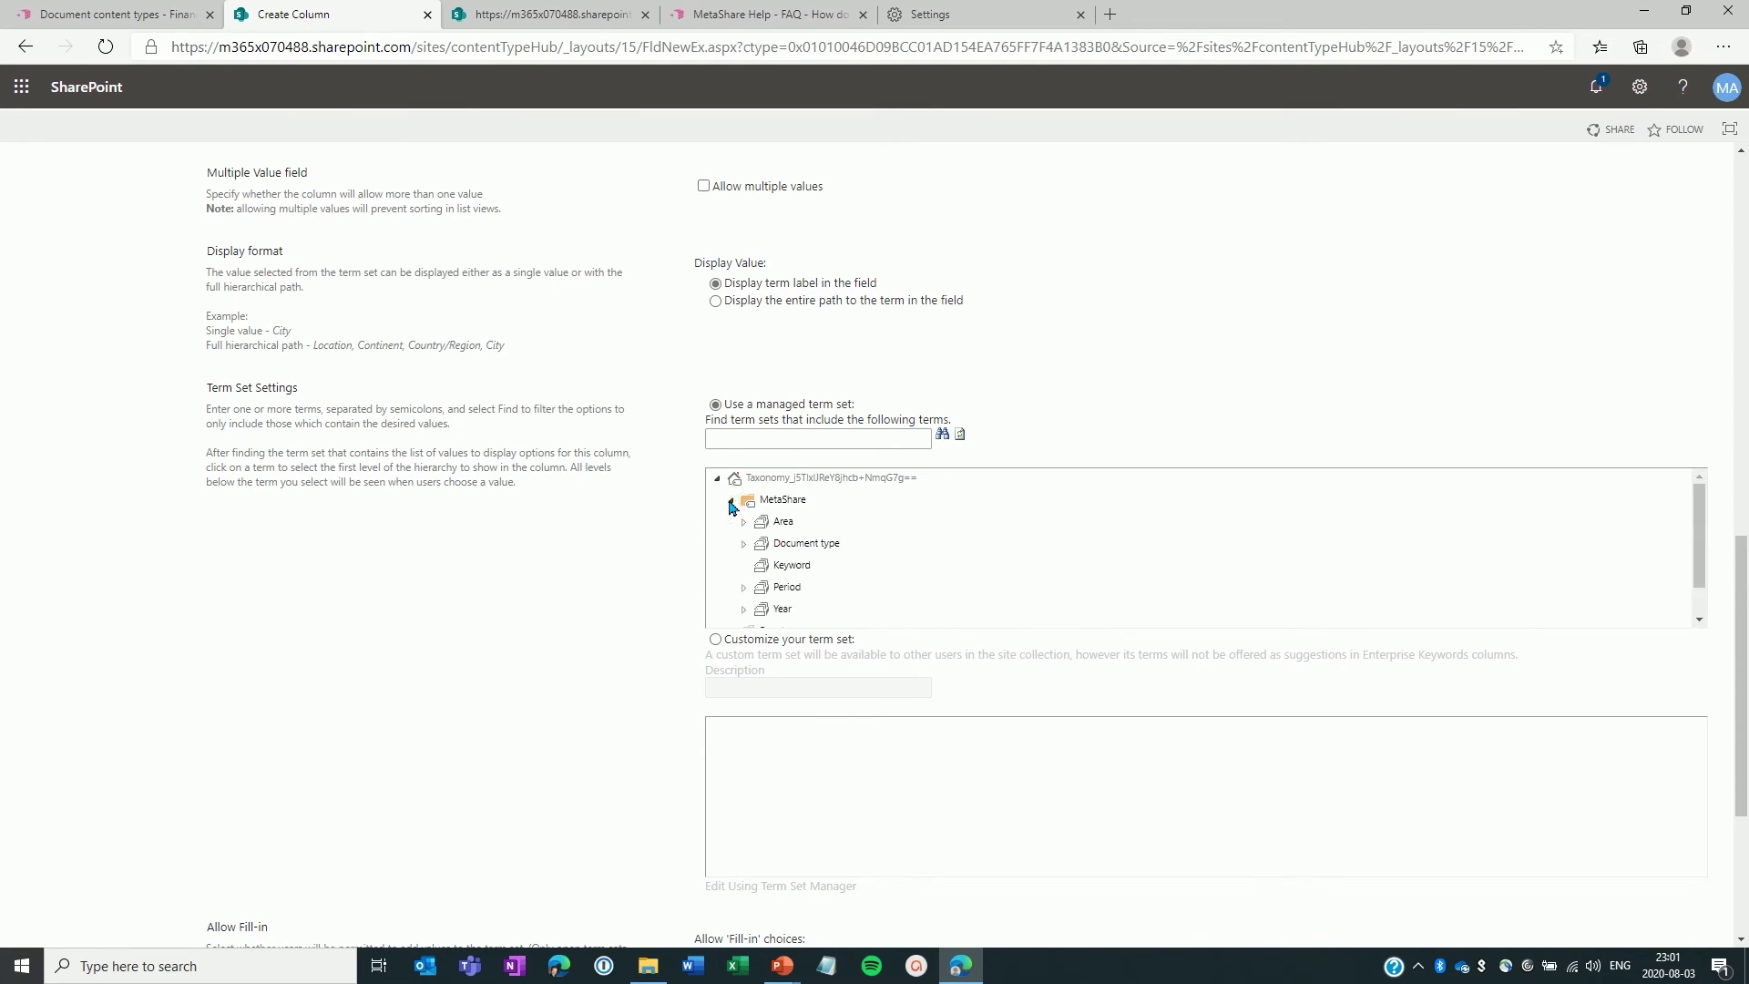
left_click(782, 610)
- Keep fill-in choices allowed for the Year column and save it to the Financial document content type
scroll(590, 646, "down", 3)
scroll(591, 646, "down", 1)
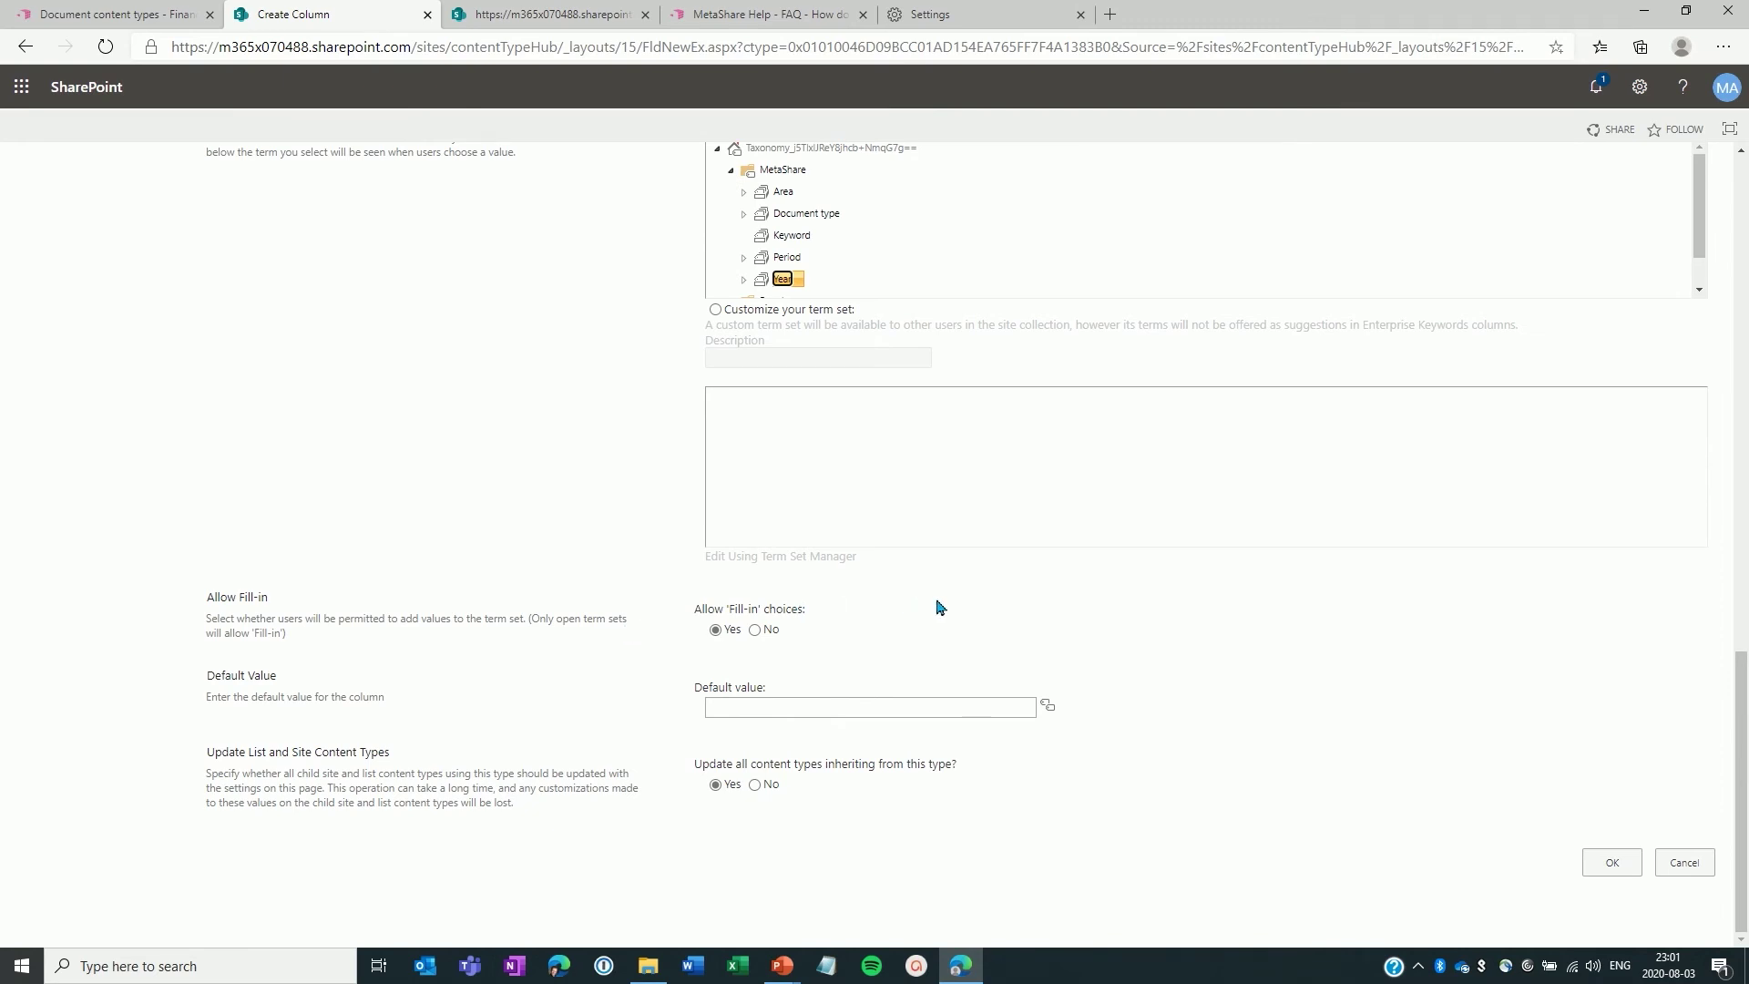
left_click(754, 630)
left_click(719, 630)
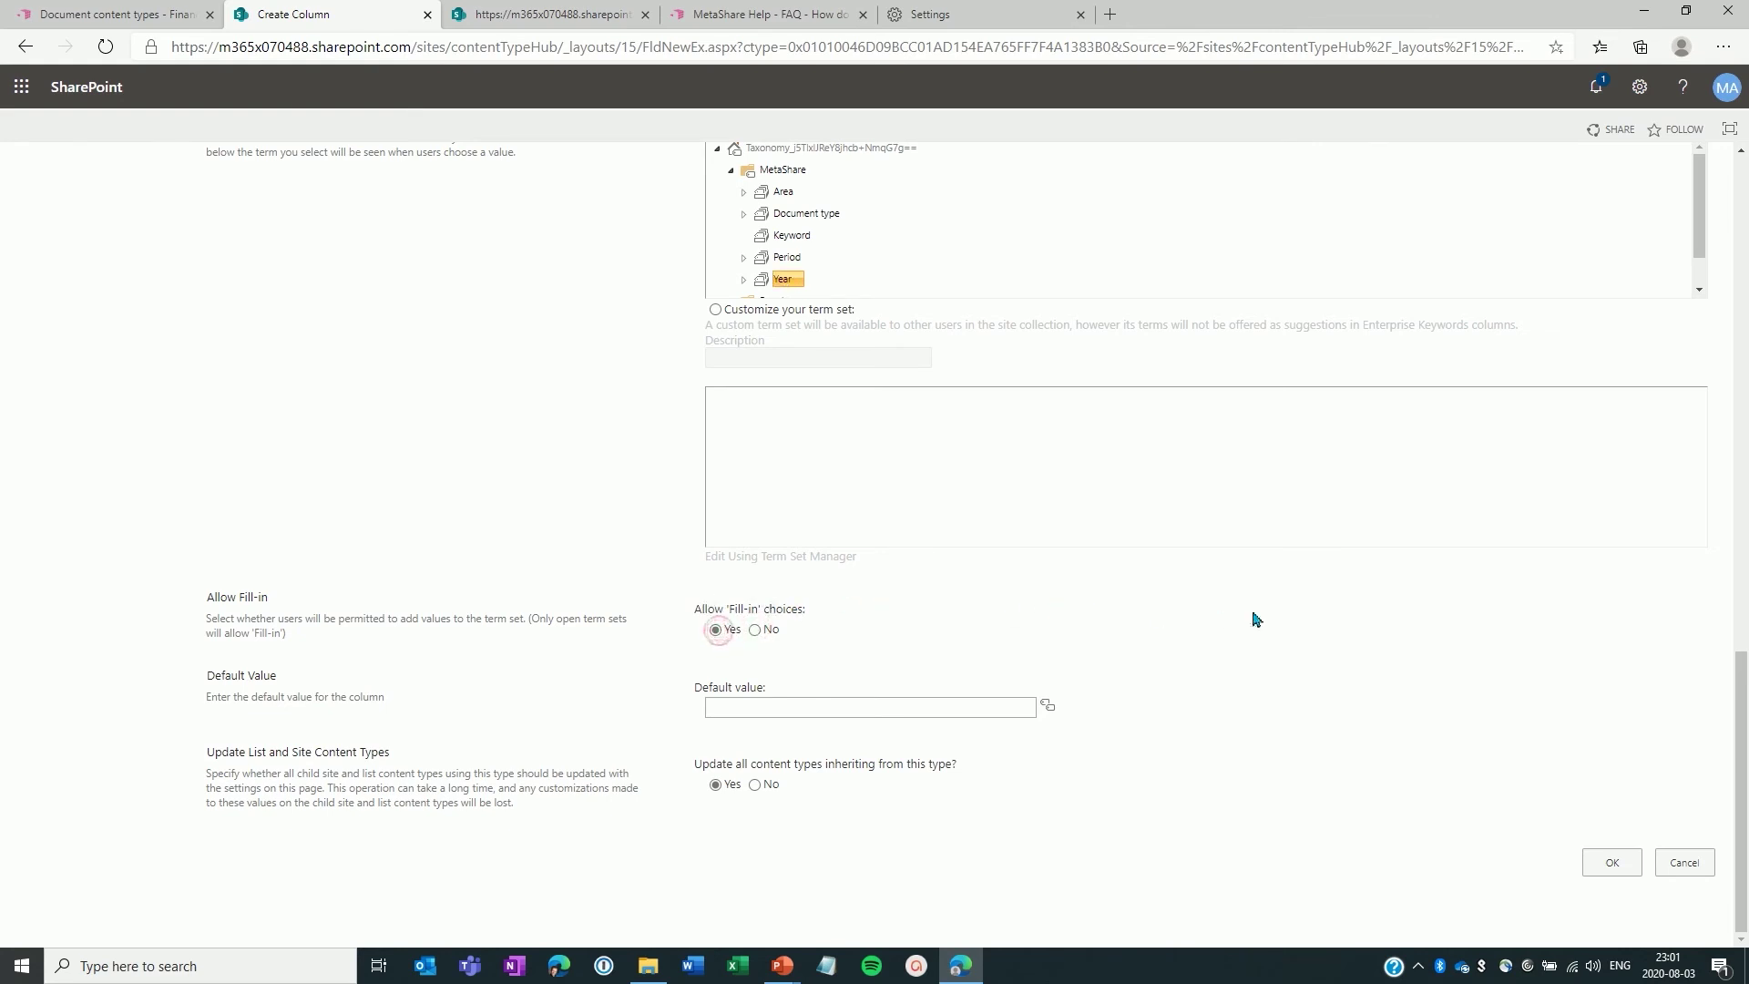
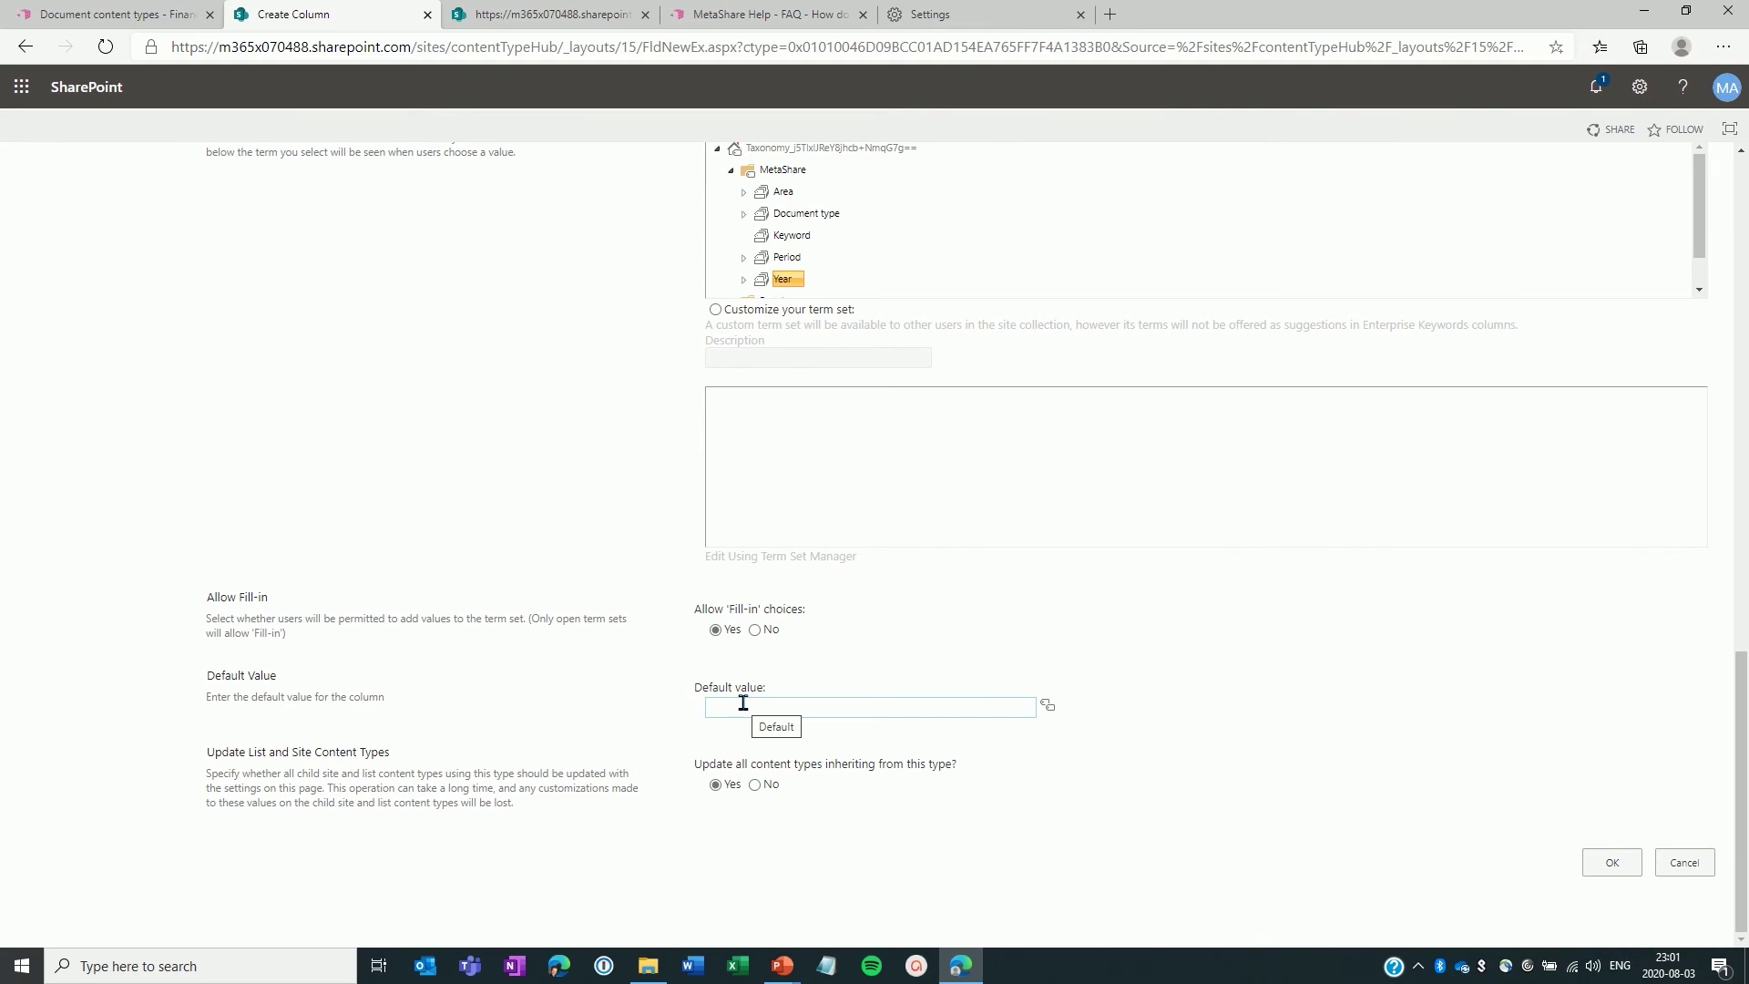
left_click(1620, 868)
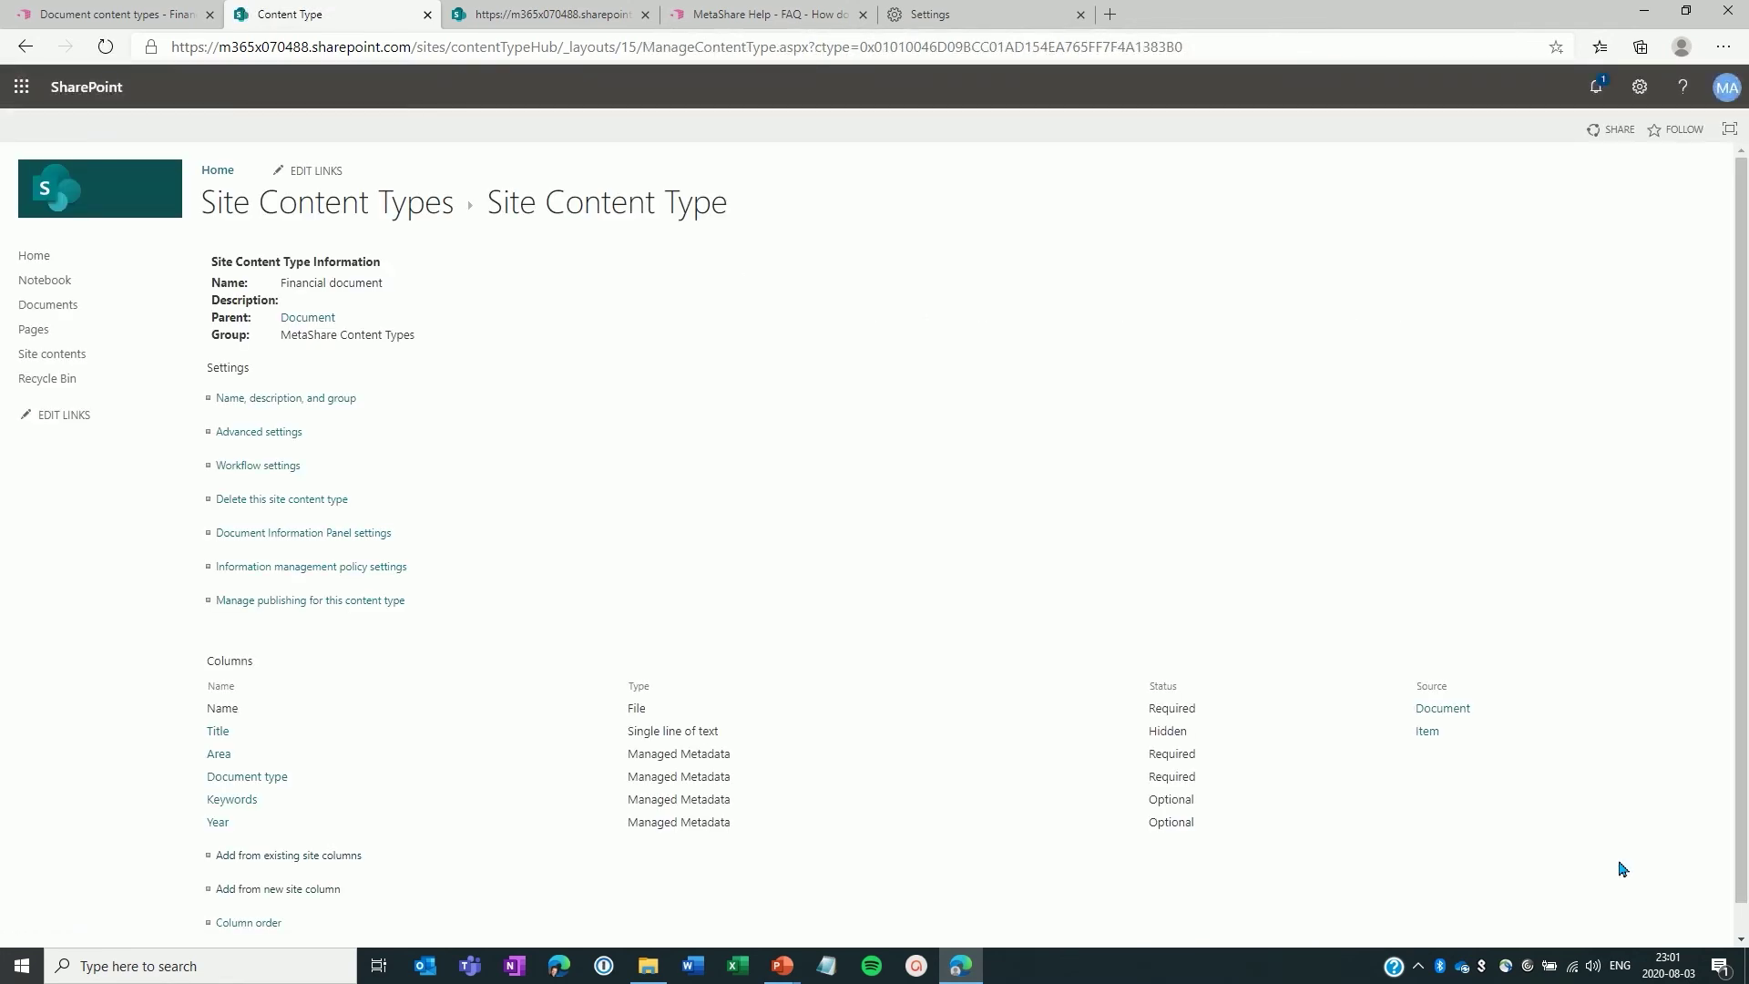
- Start a new site column named Period of type Managed Metadata, placed in the existing group MetaShare Columns
left_click(255, 890)
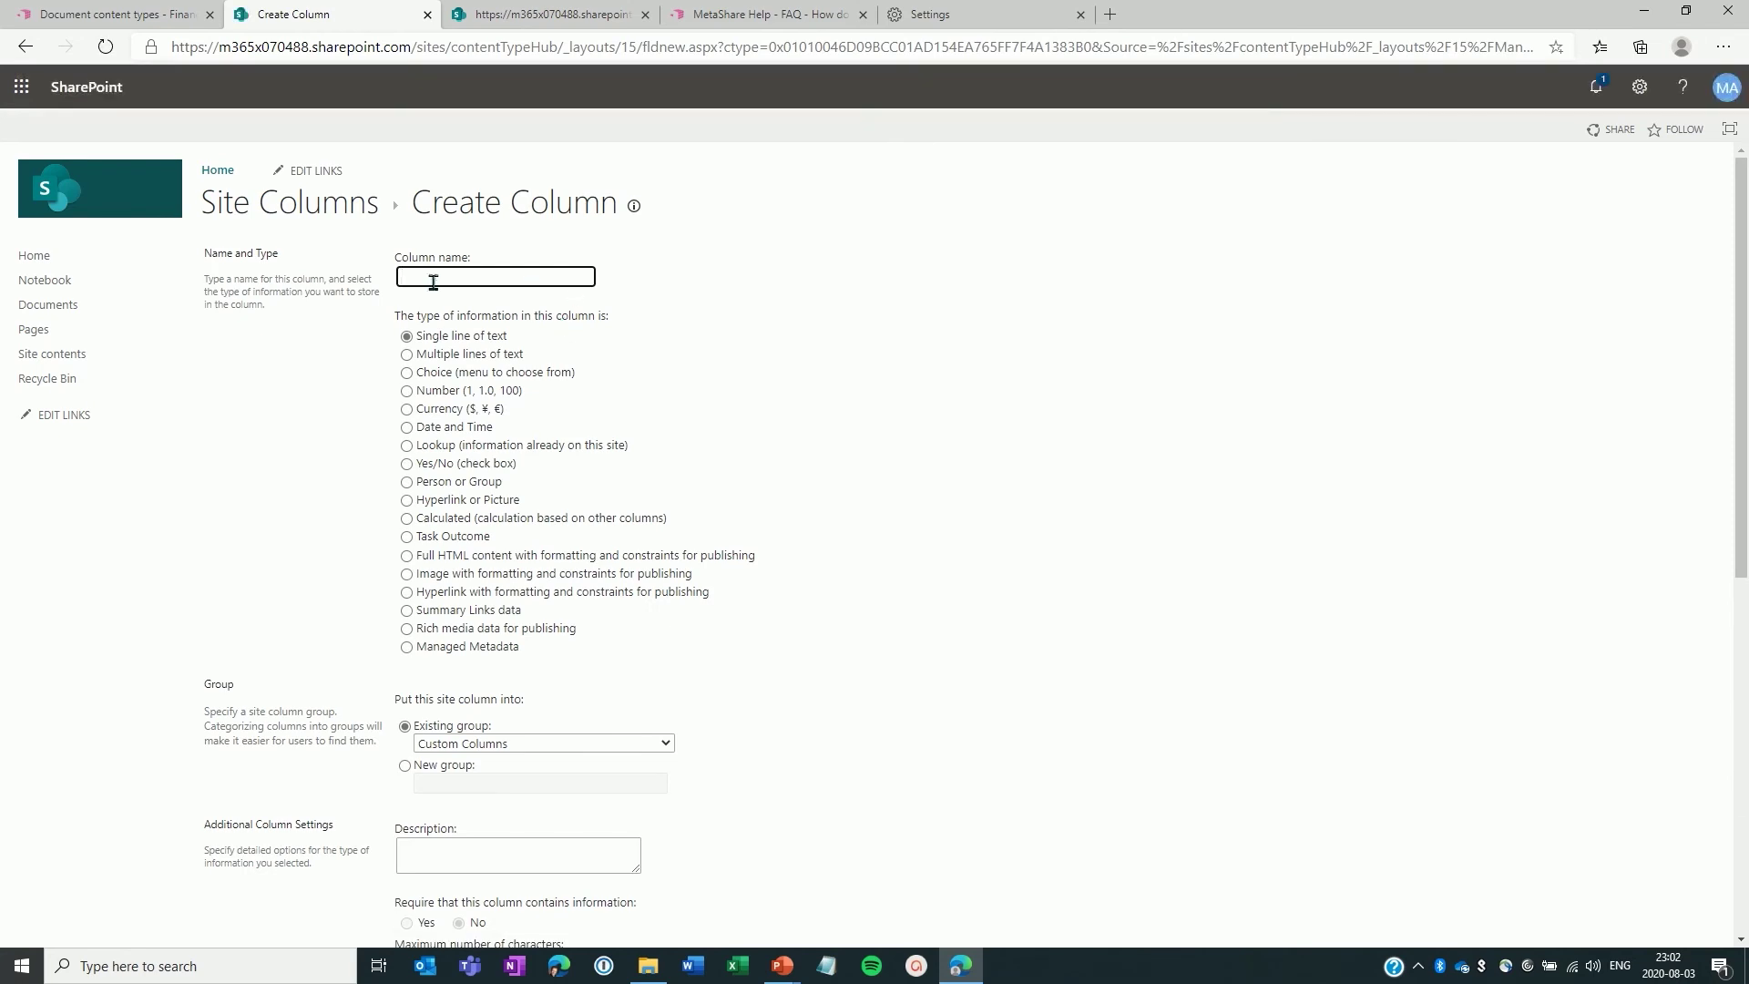
left_click(433, 277)
type("Pe")
left_click(478, 646)
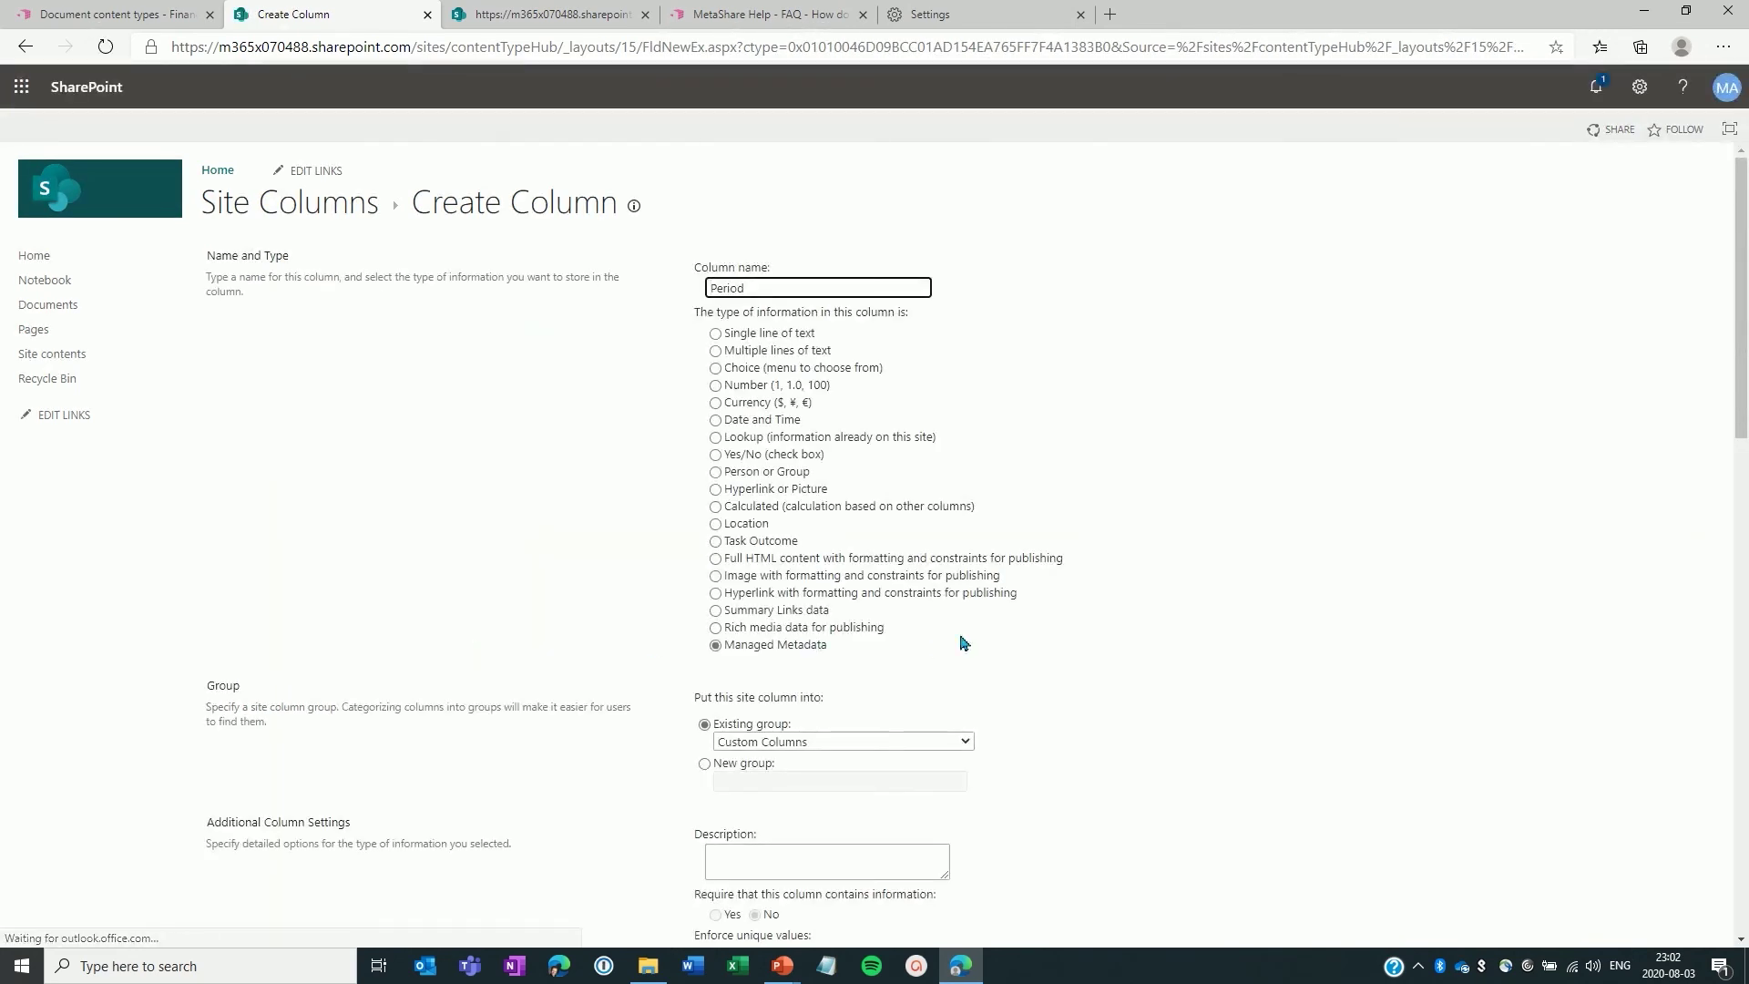
scroll(961, 638, "down", 3)
left_click(795, 504)
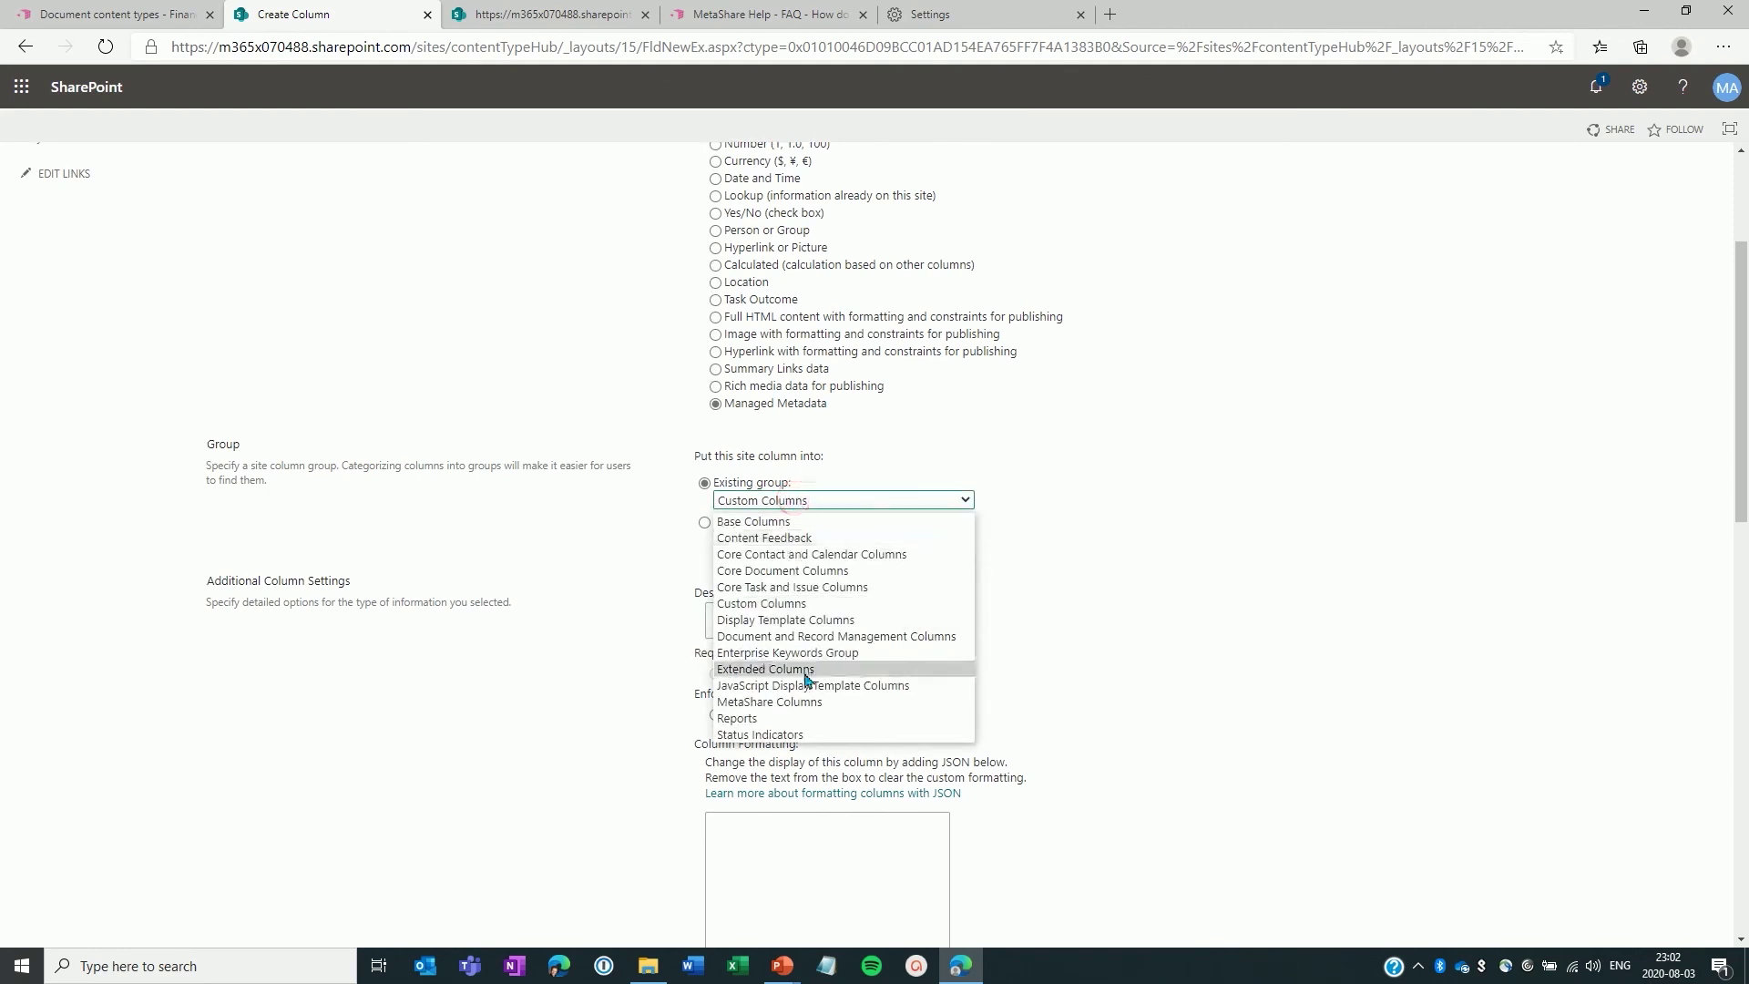
left_click(813, 702)
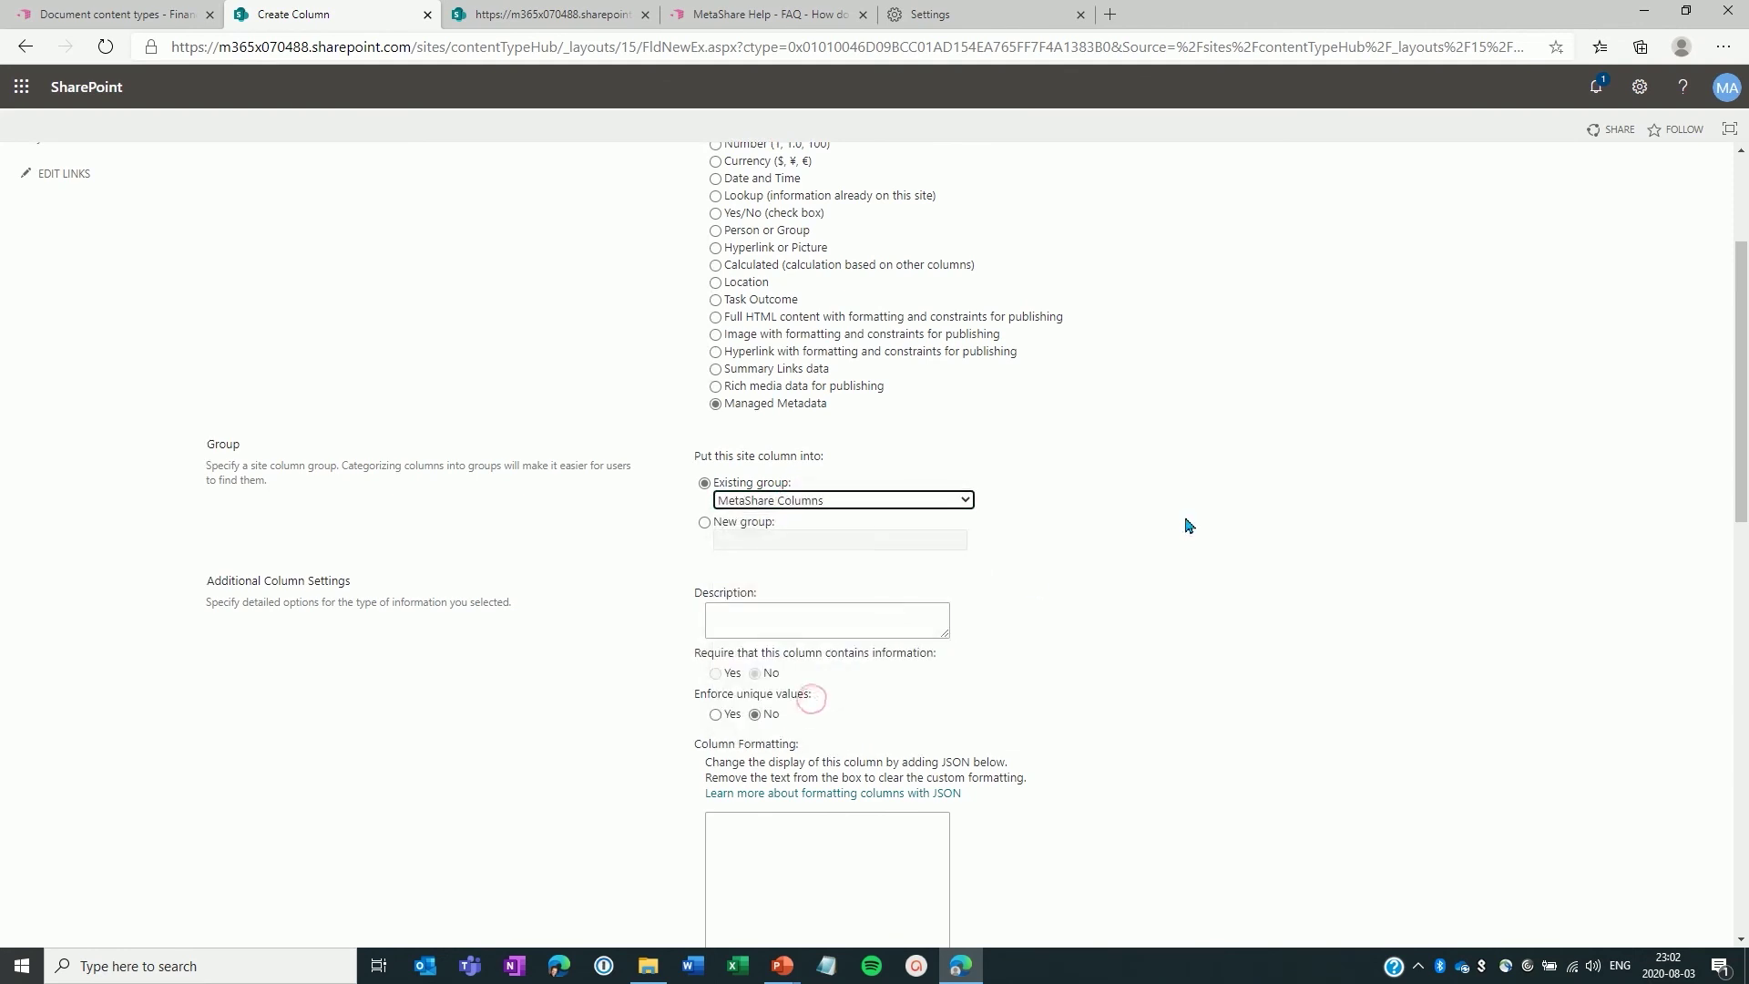
- Link the Period column to the managed term set Period under MetaShare and save the column
scroll(1182, 519, "down", 6)
scroll(1186, 525, "down", 2)
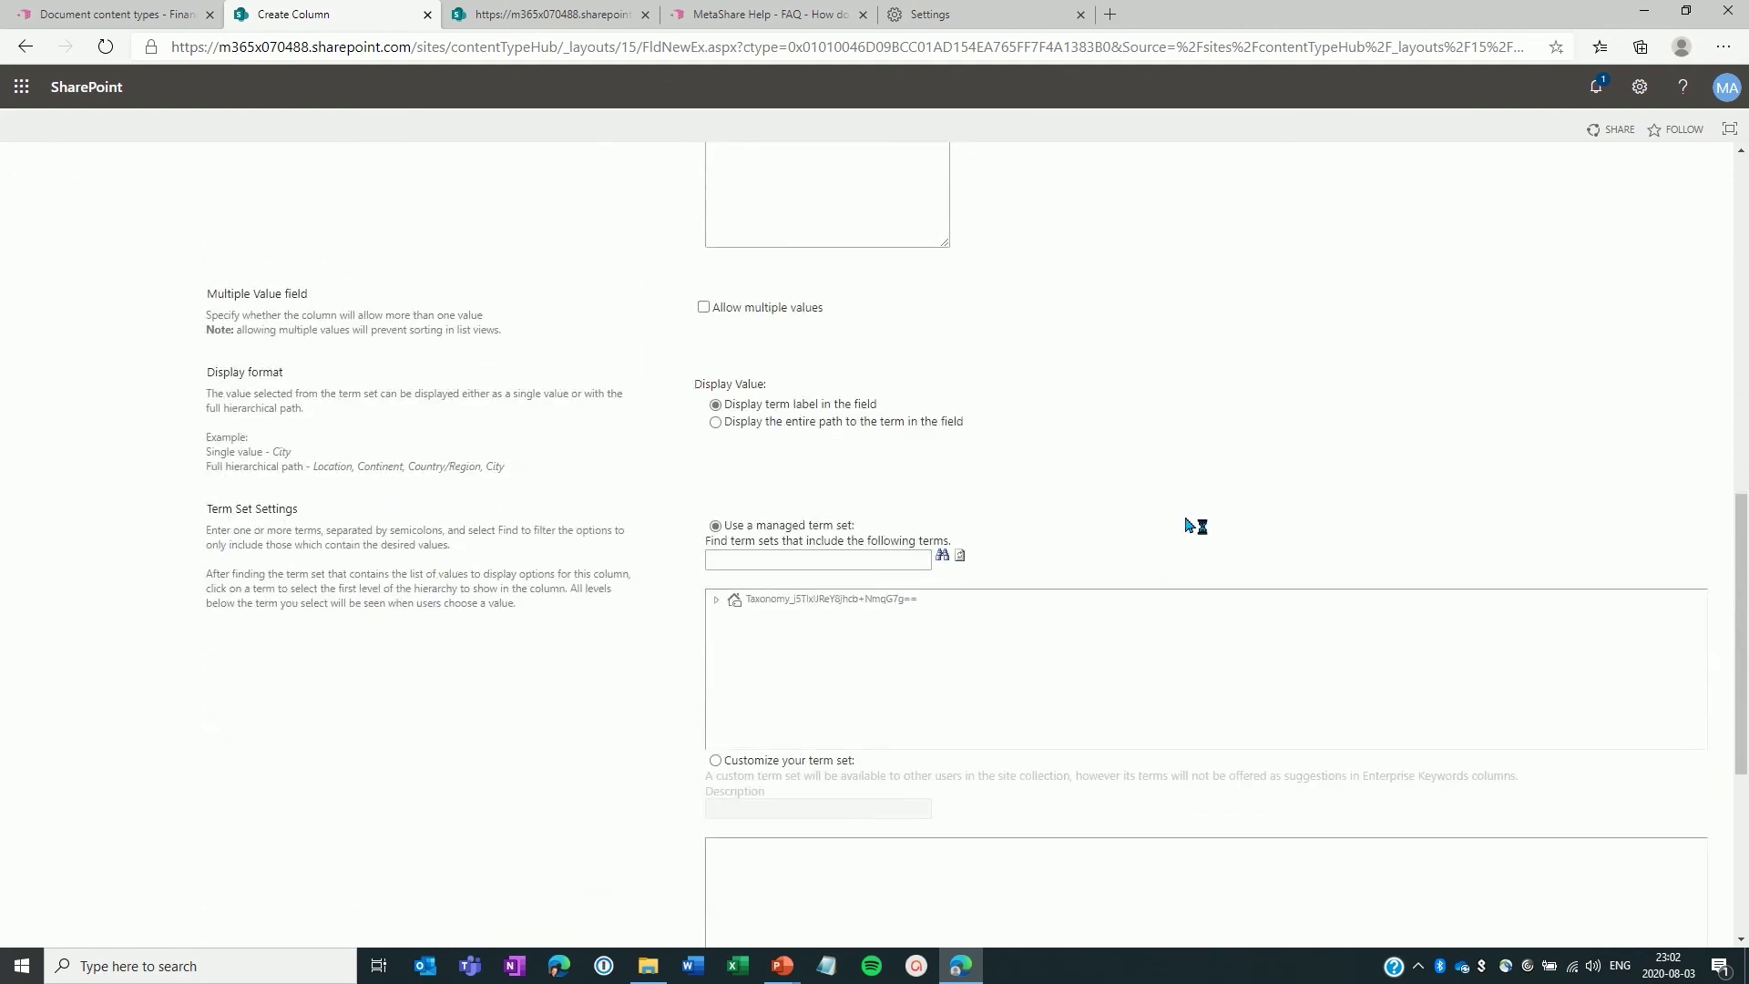
left_click(717, 599)
left_click(731, 621)
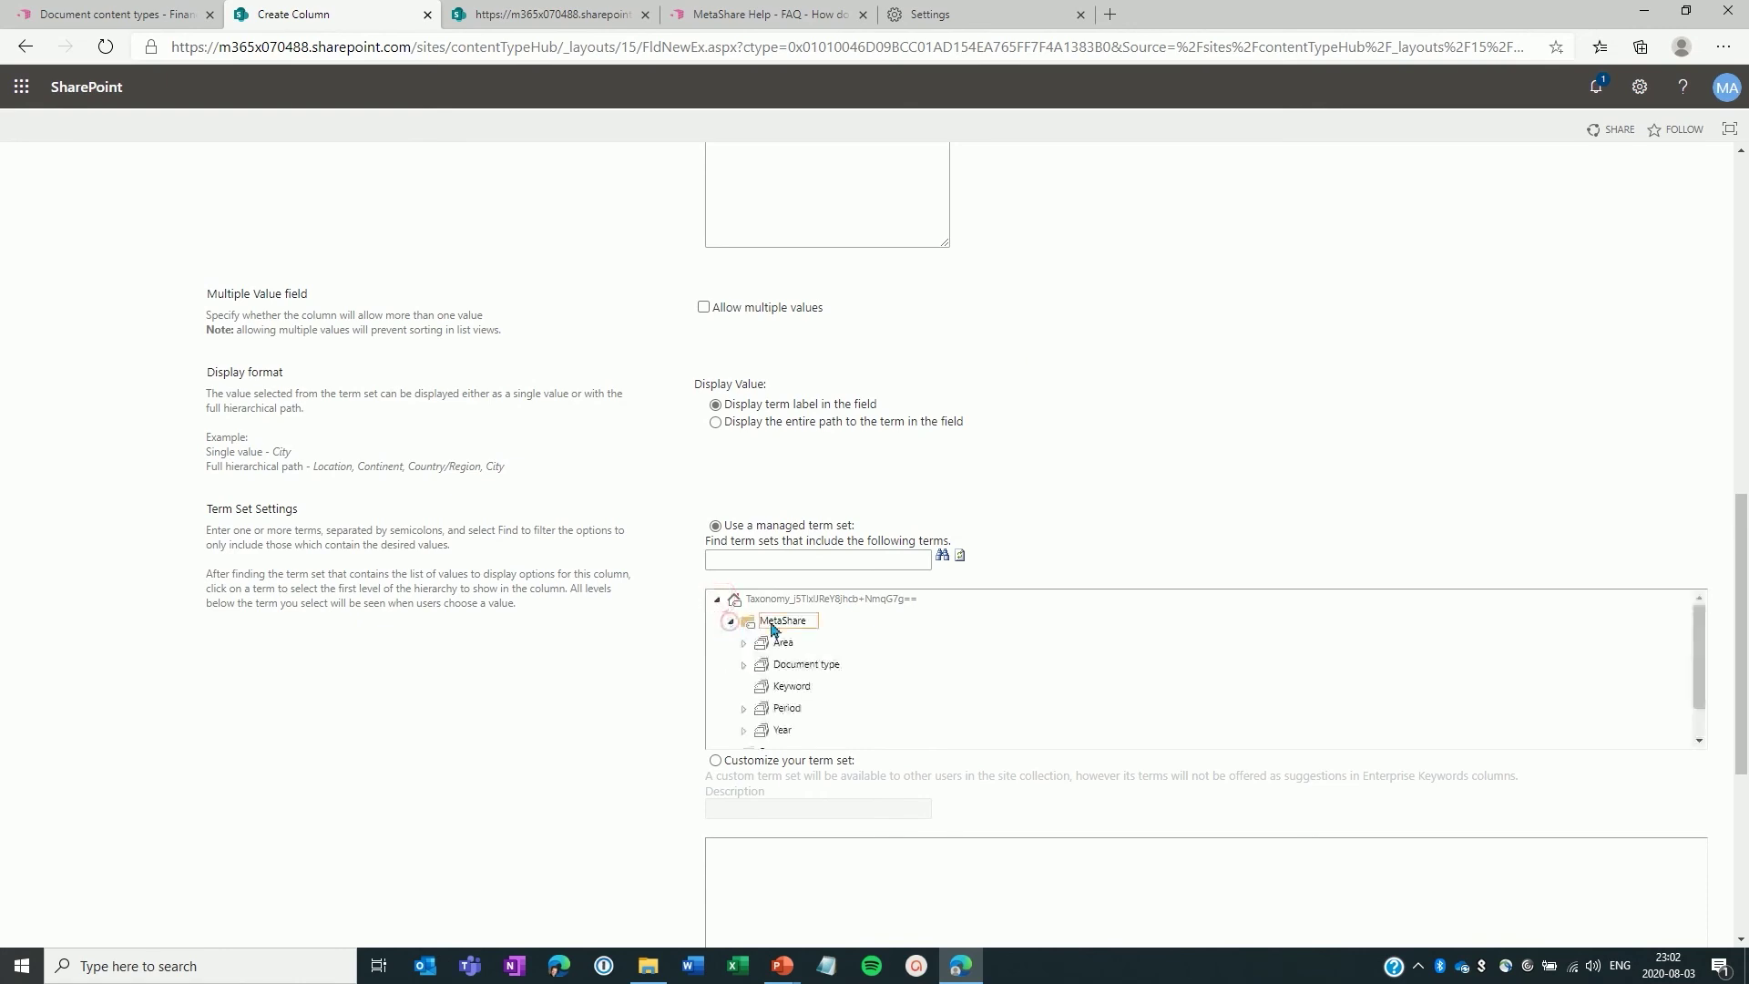
left_click(786, 709)
scroll(512, 734, "down", 4)
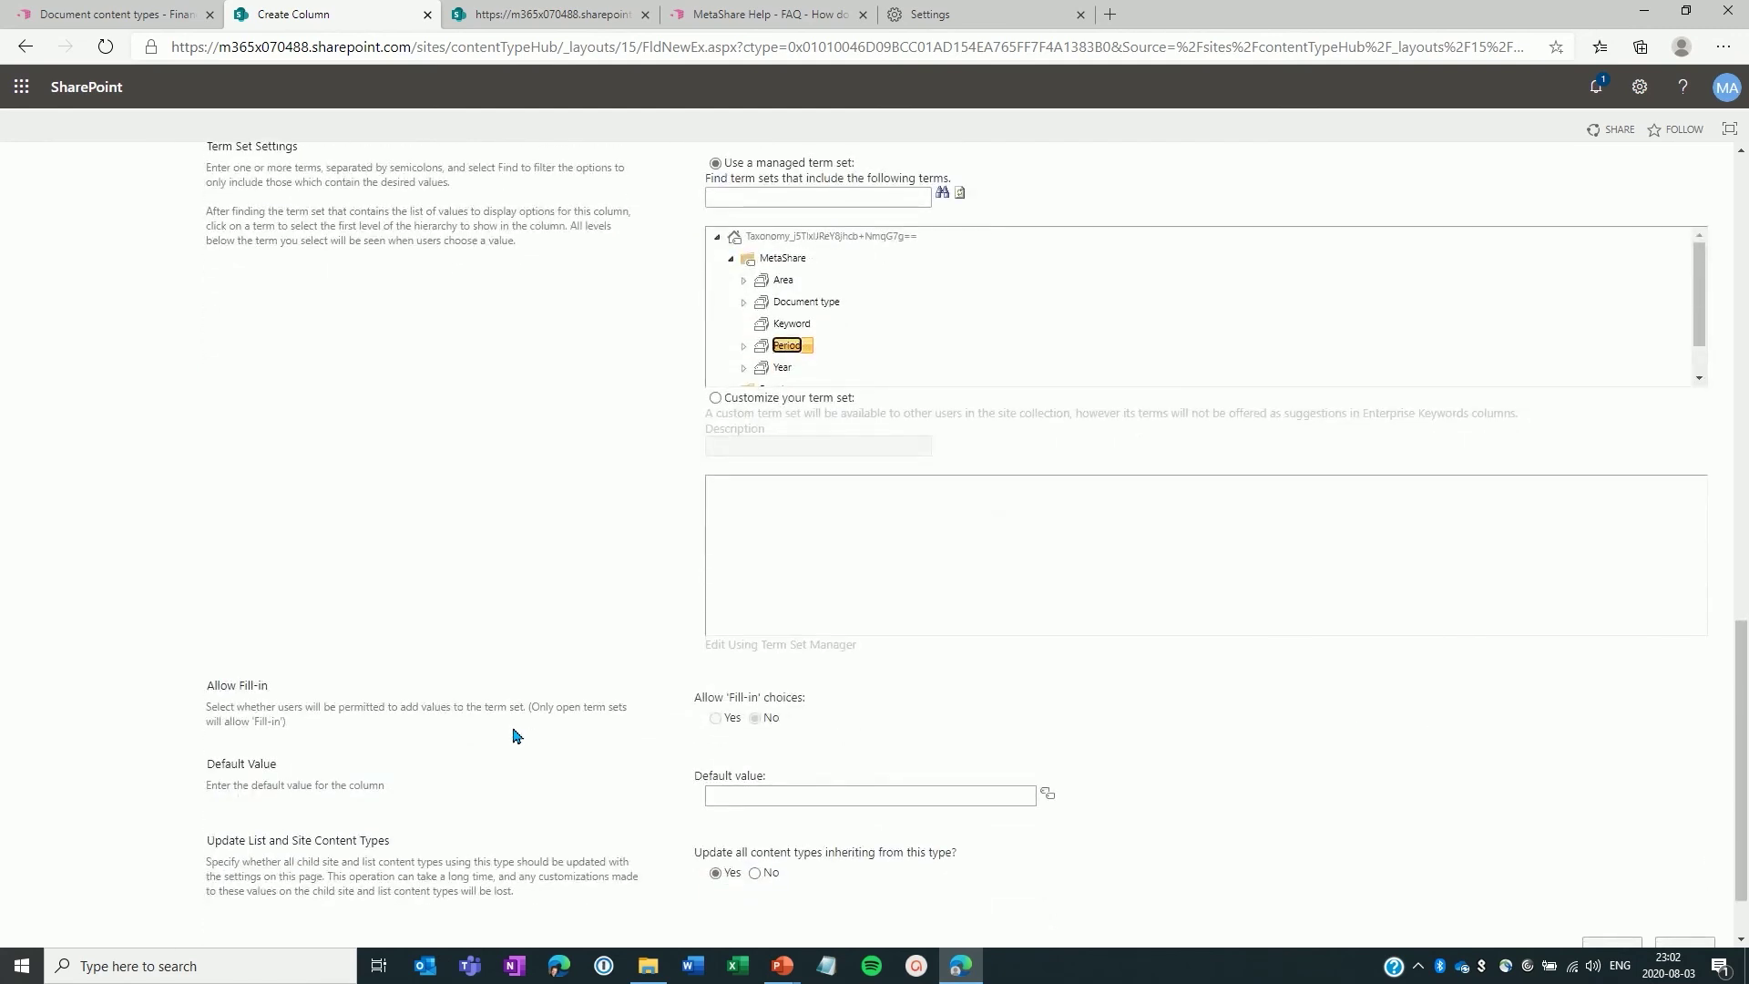
scroll(513, 734, "down", 1)
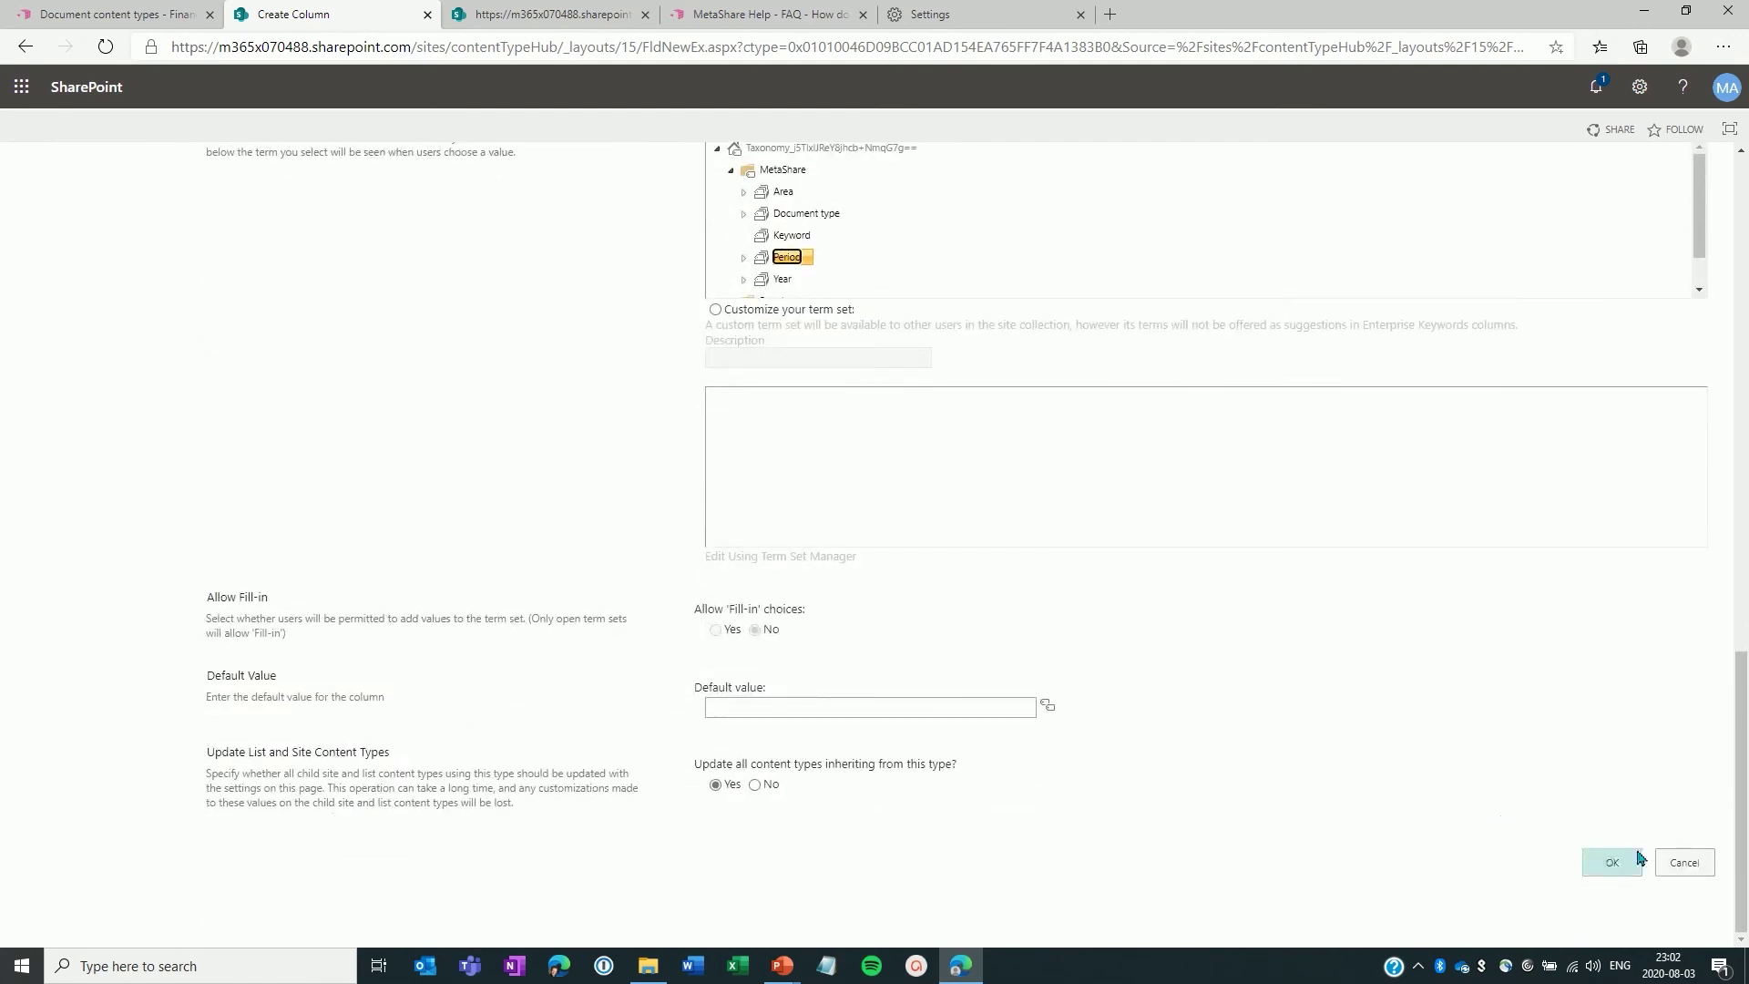
left_click(1595, 868)
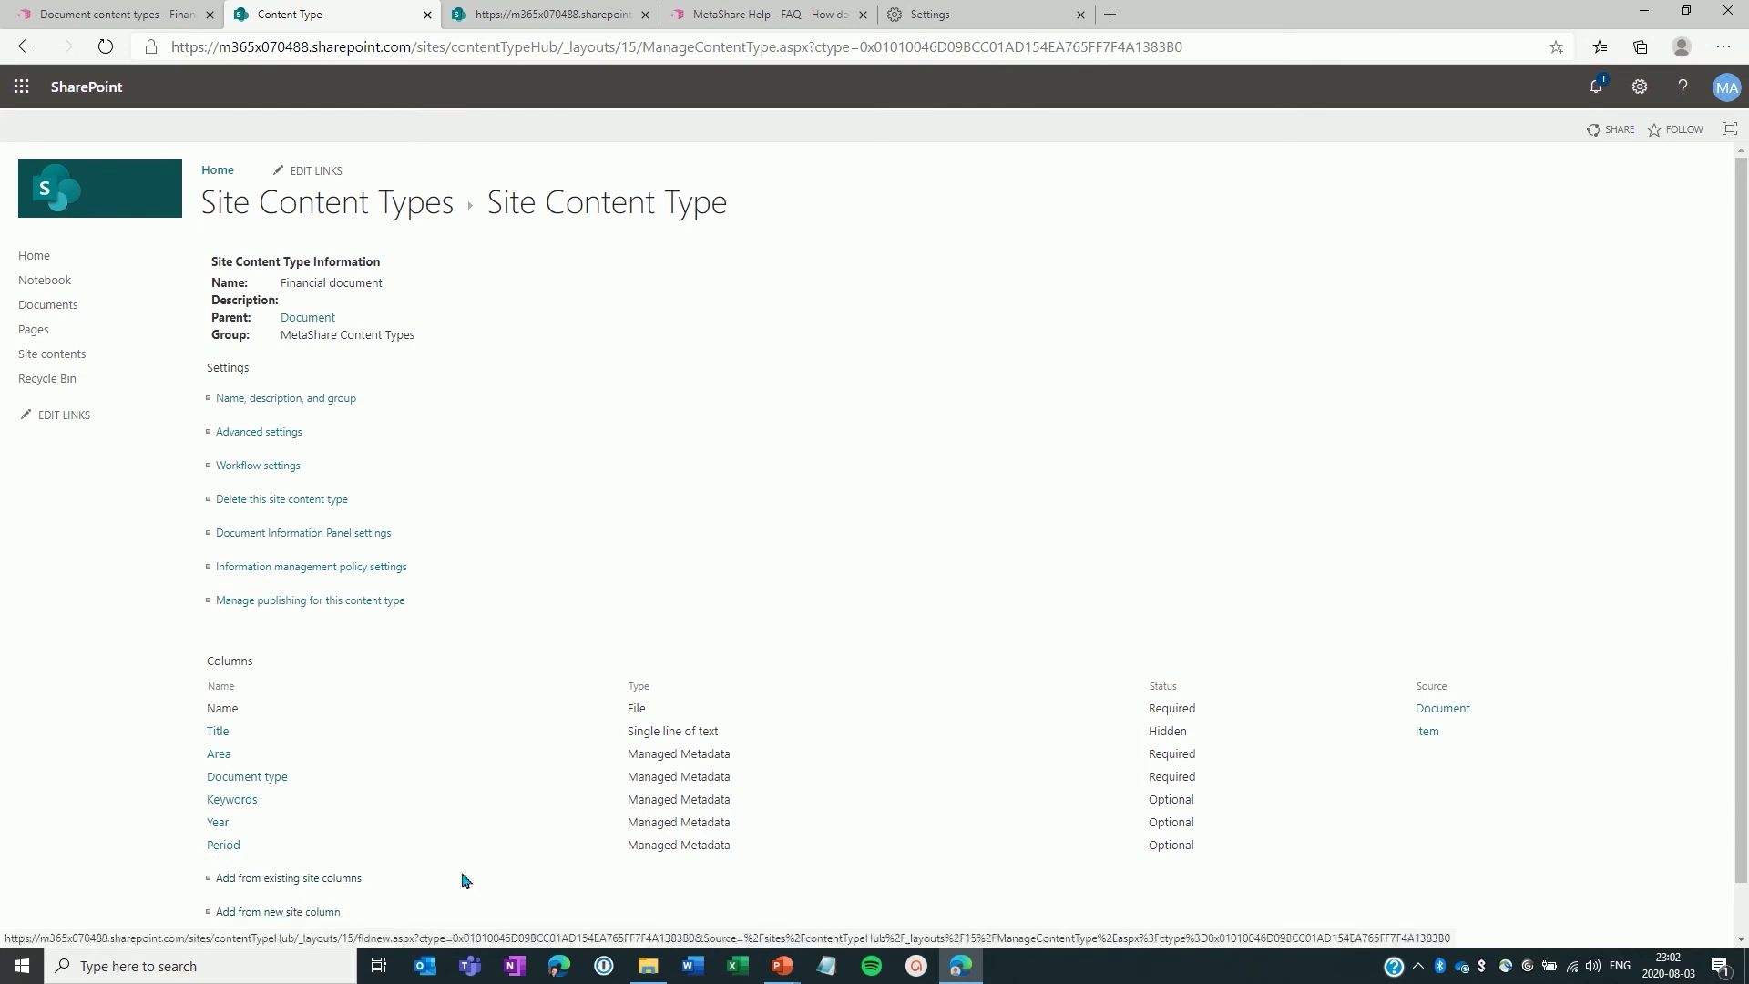
- Review the column order of the Financial document content type and cancel out of it
scroll(453, 876, "down", 1)
left_click(253, 892)
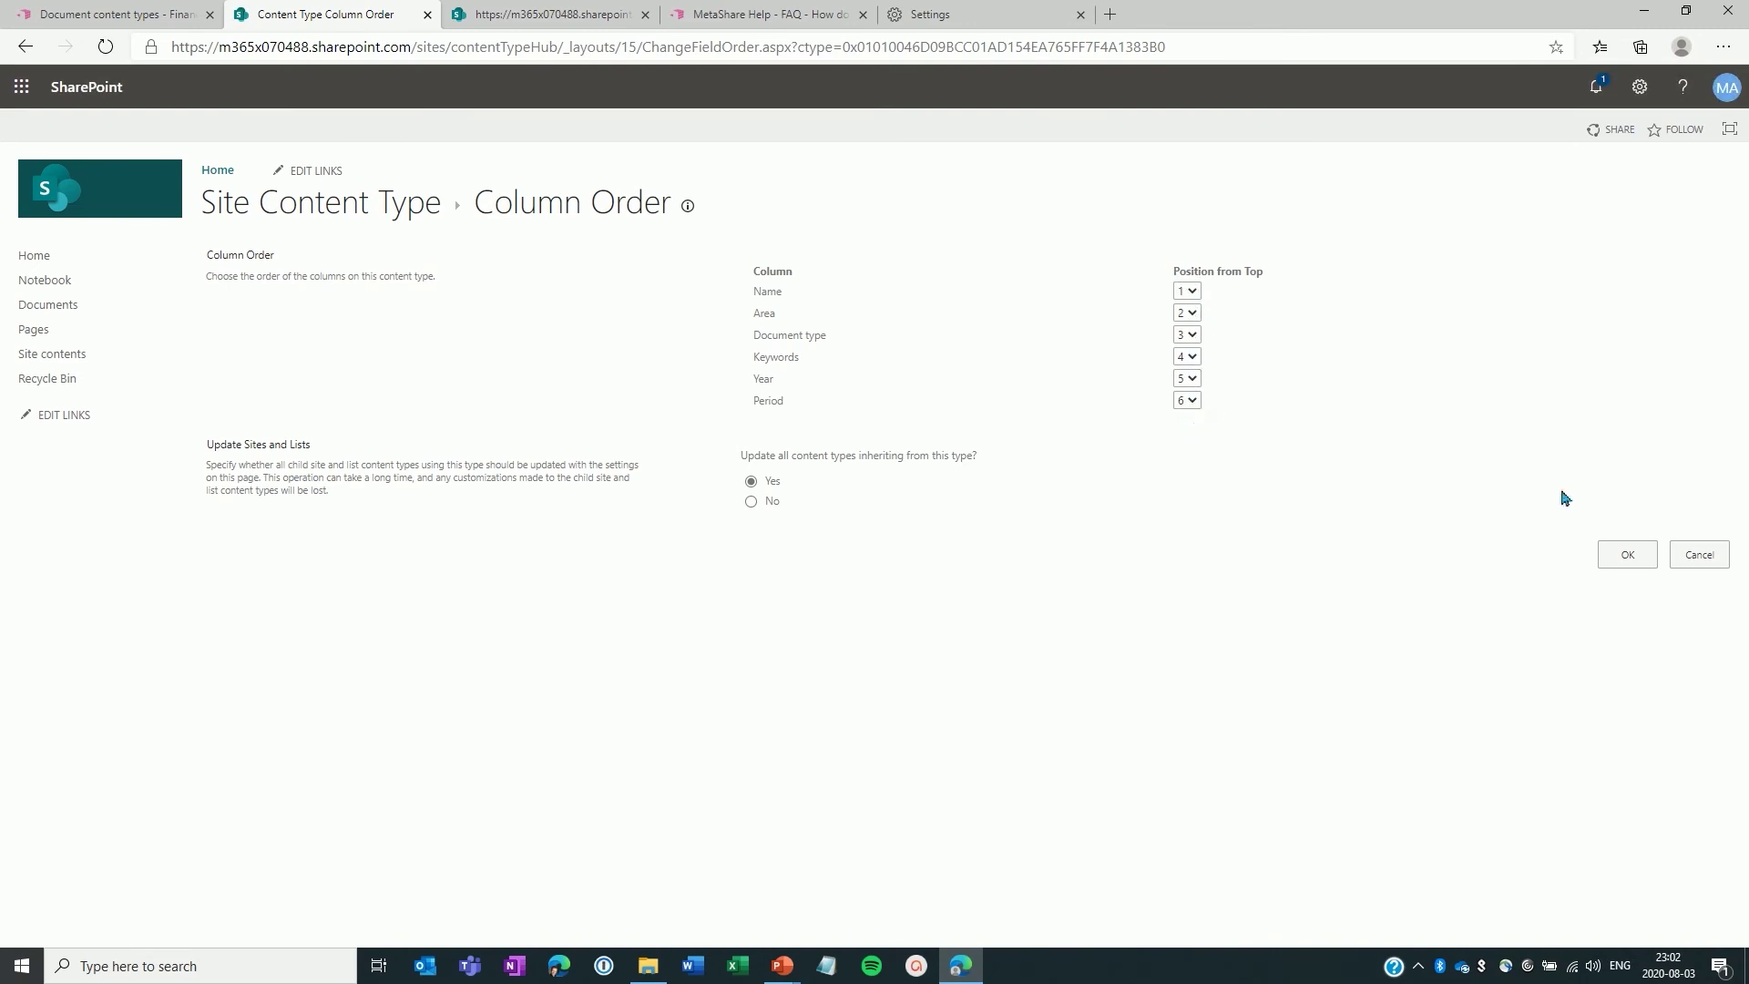
left_click(1696, 557)
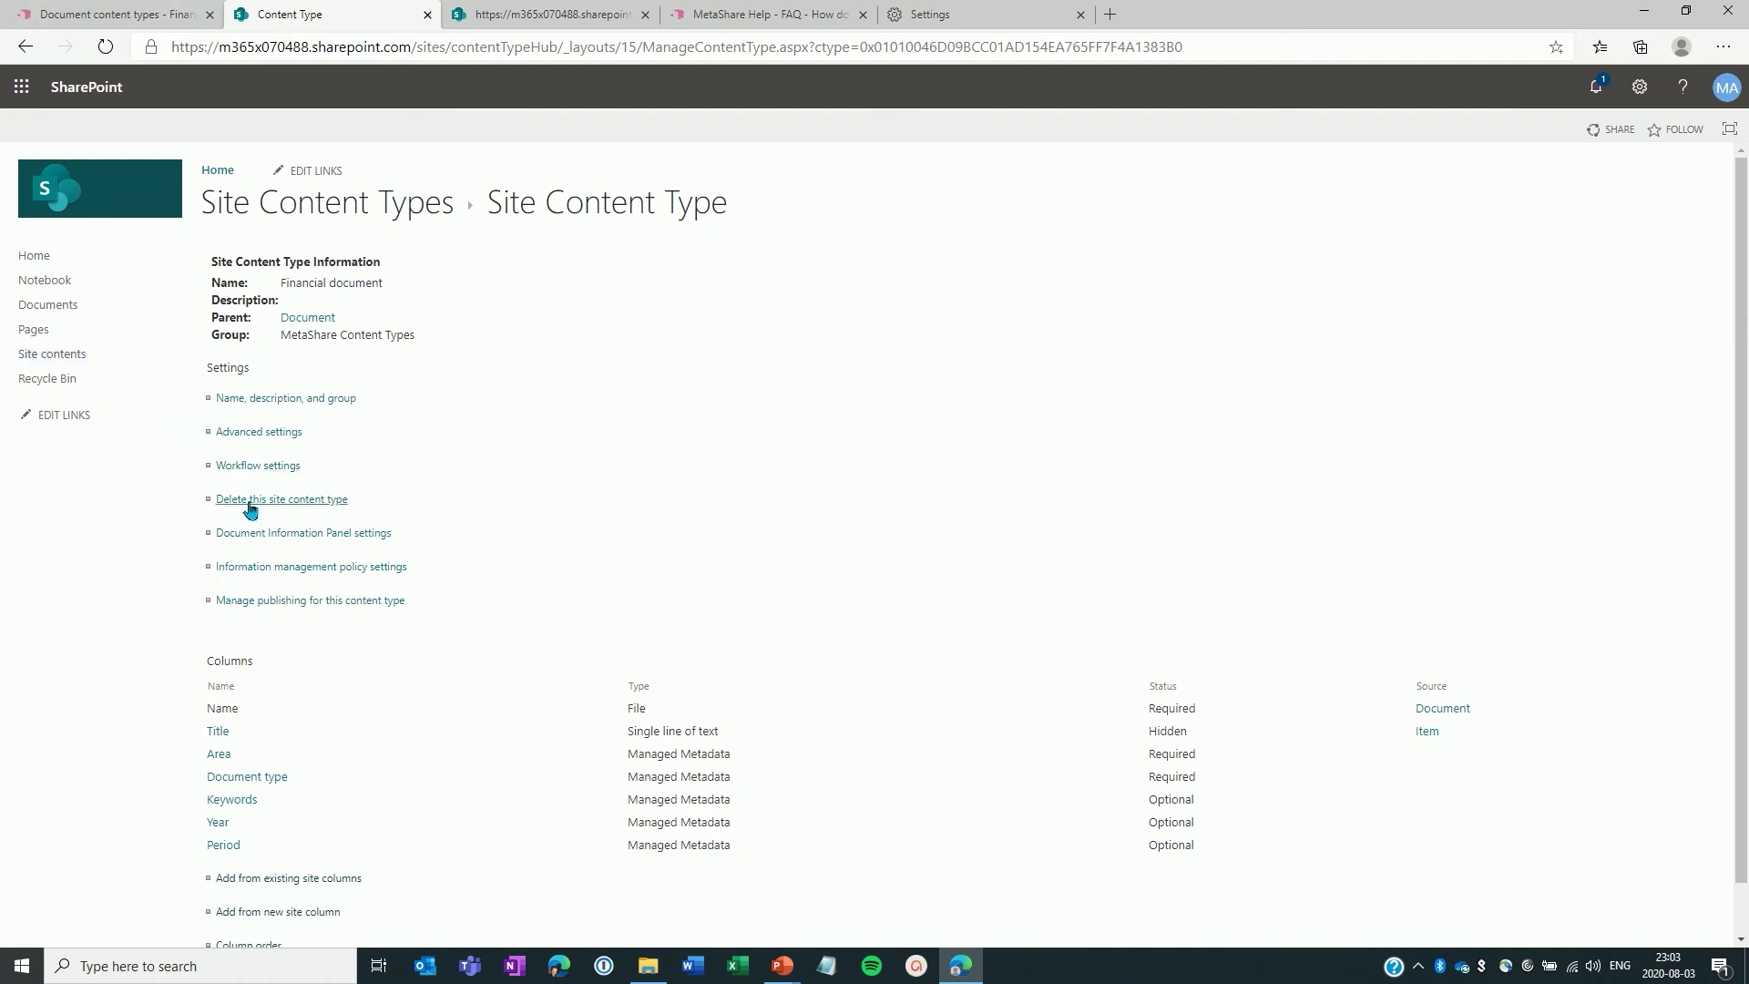
- Publish the Financial document content type, close its page and refresh MetaShare's Finance document content types
left_click(285, 603)
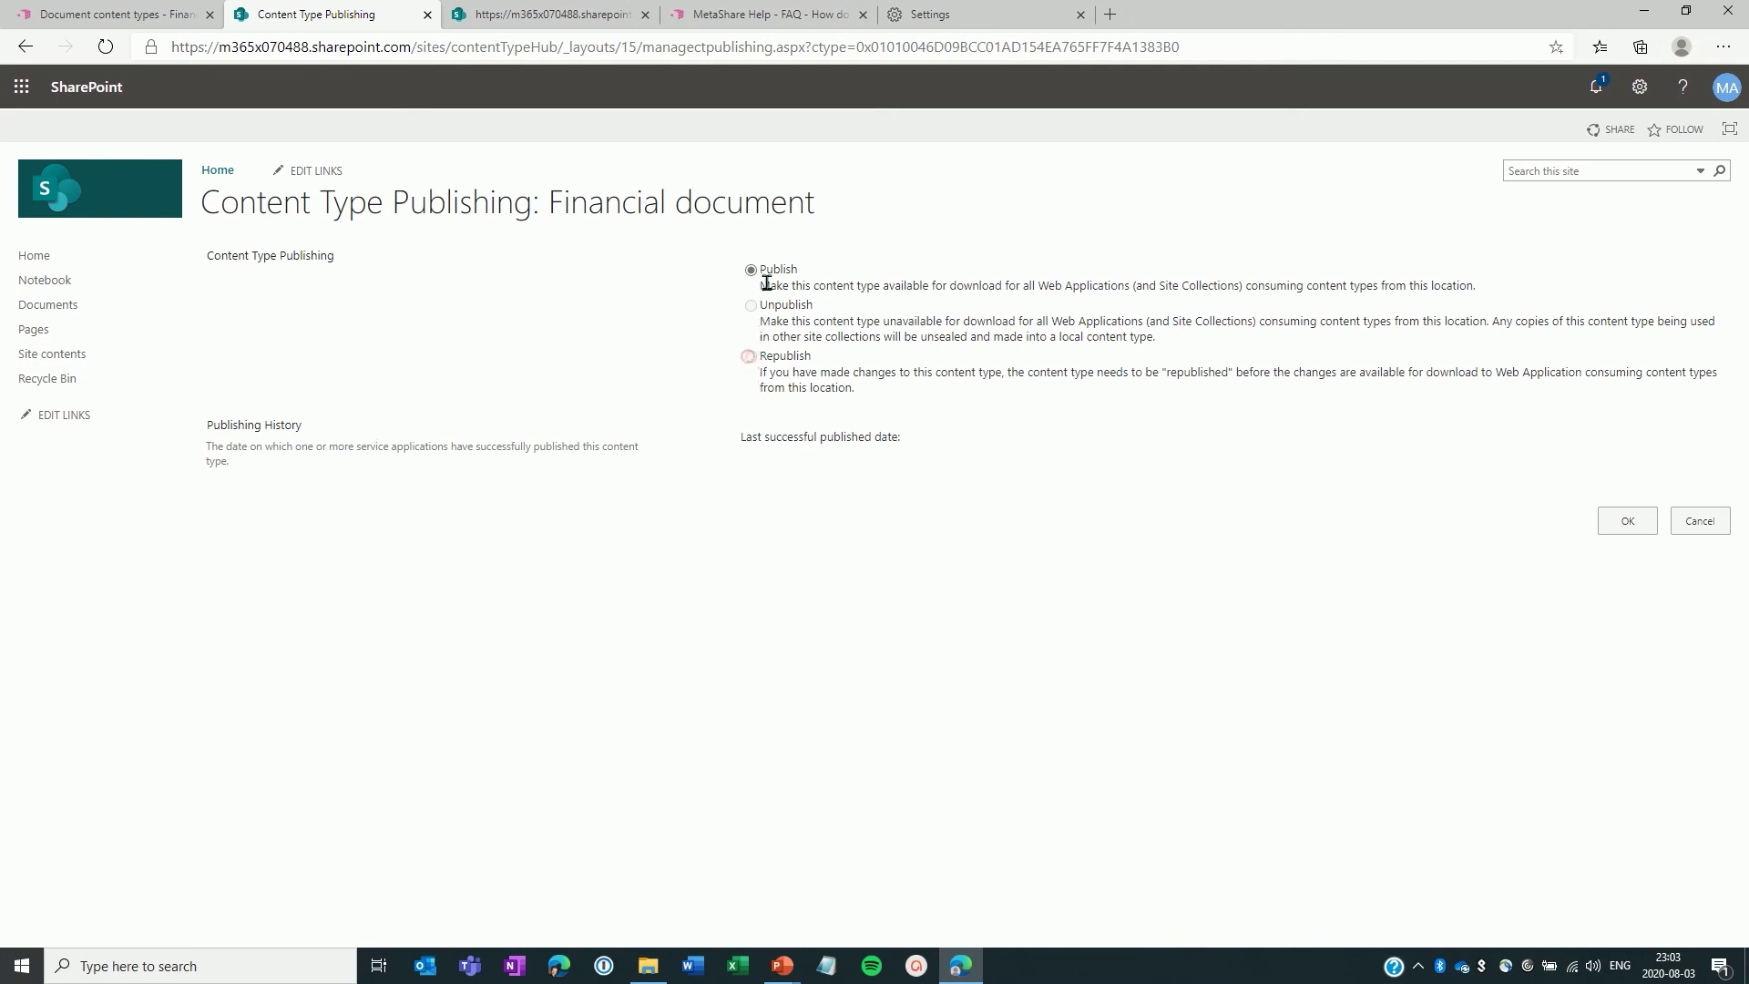
left_click(1635, 527)
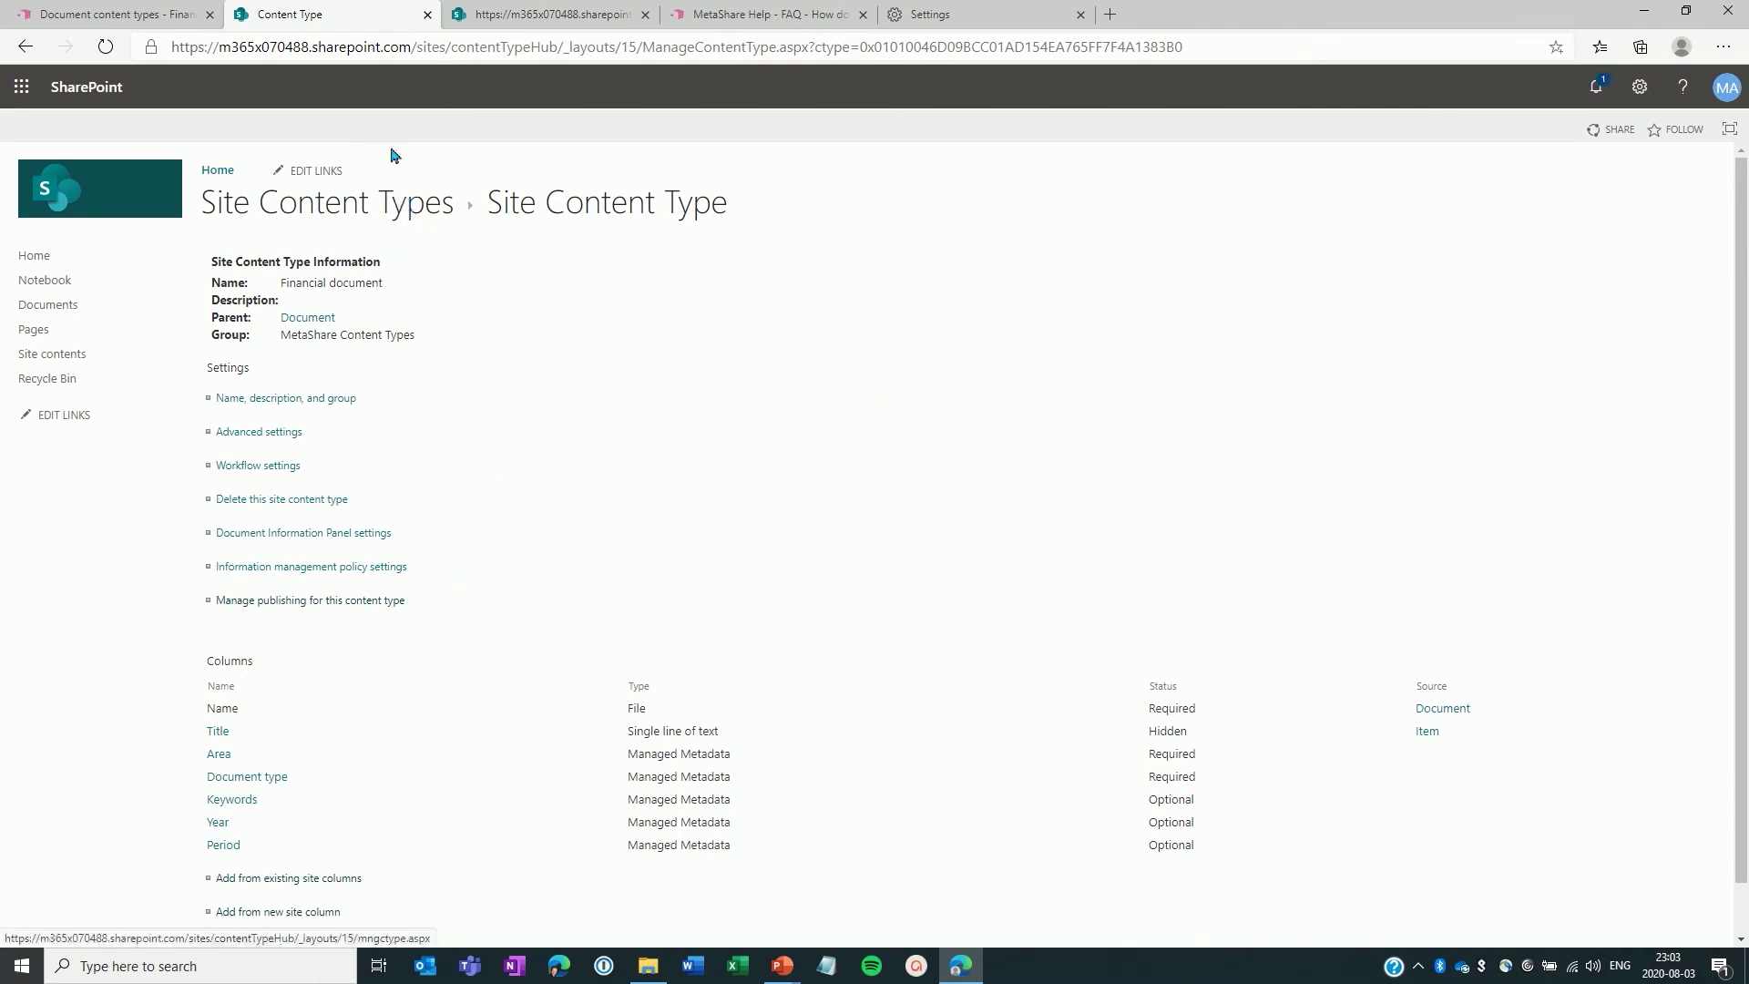
left_click(426, 15)
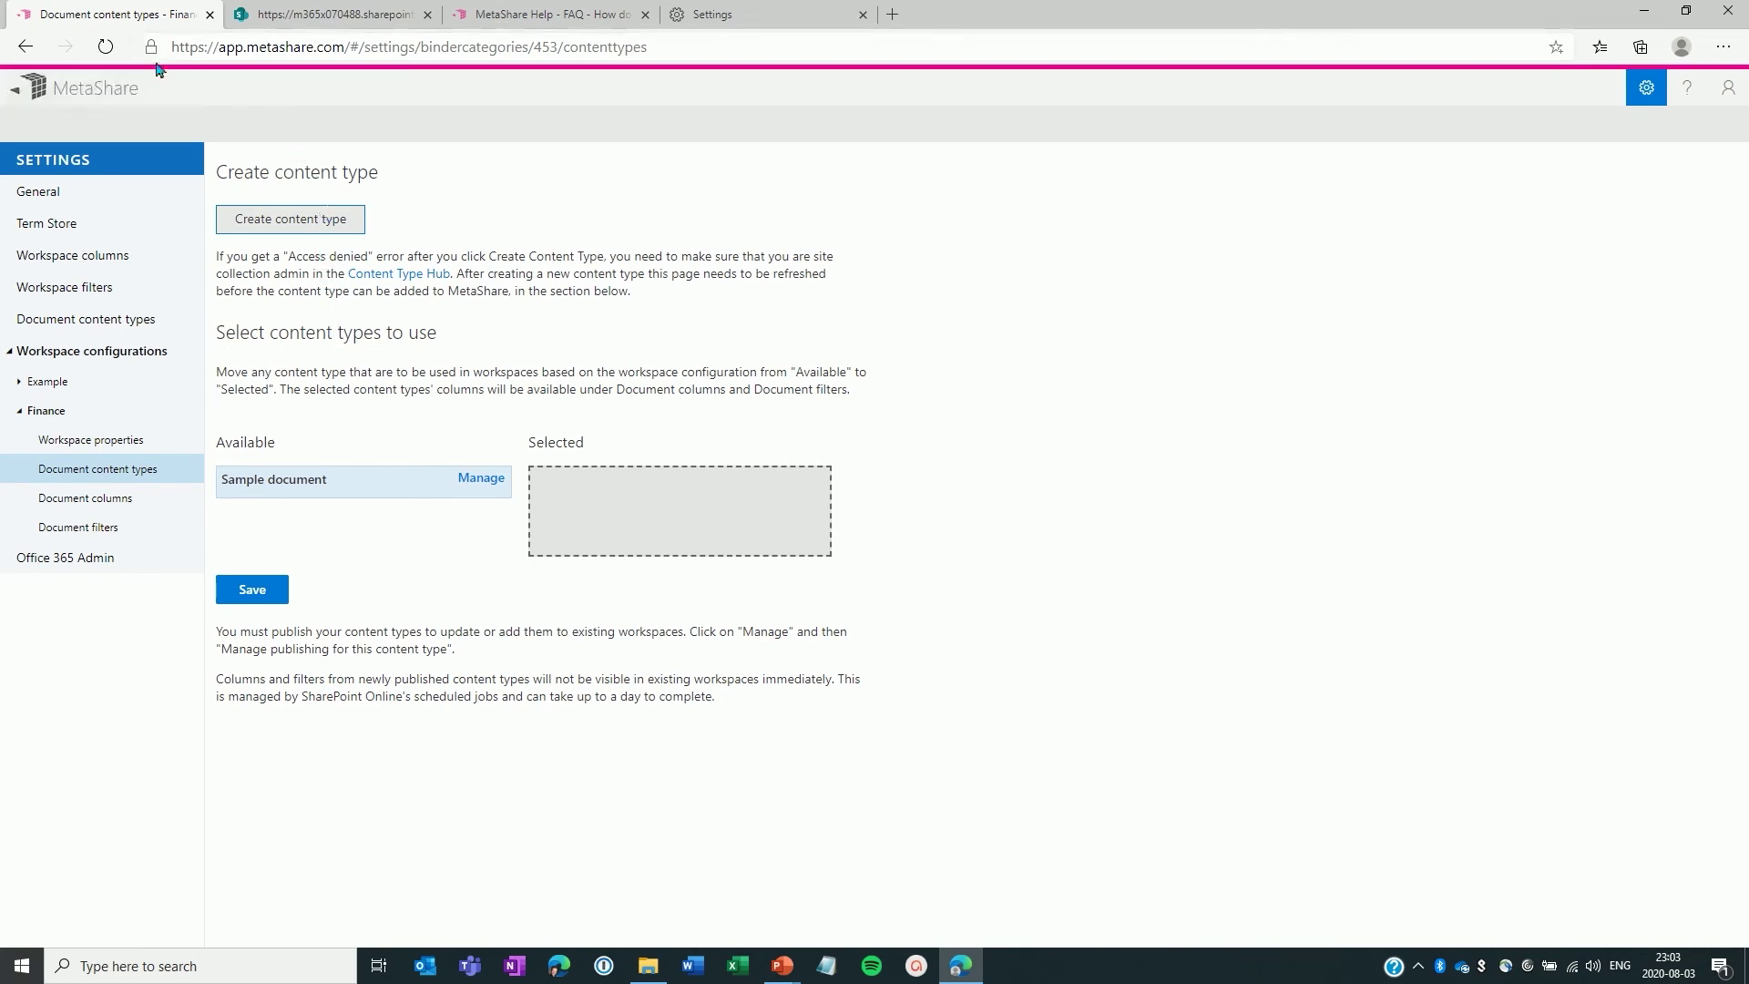
left_click(106, 48)
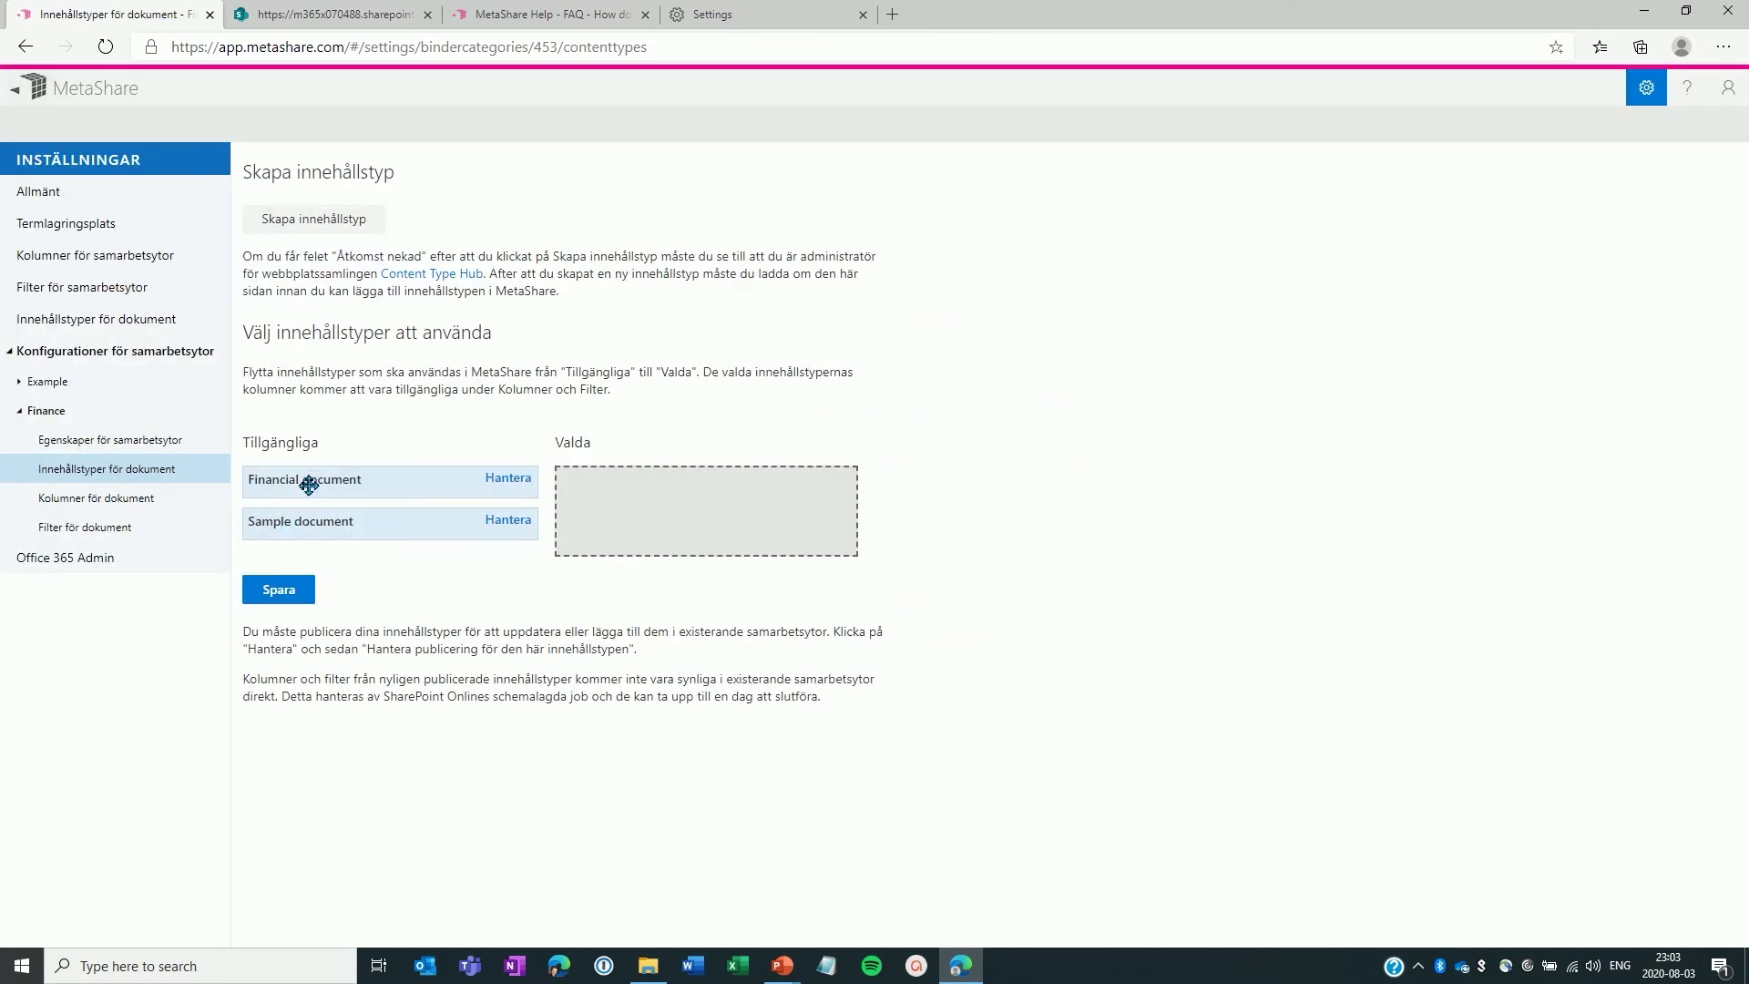
- Put English ahead of Swedish in Edge's preferred languages and reload the MetaShare settings page
left_click_drag(309, 485, 652, 504)
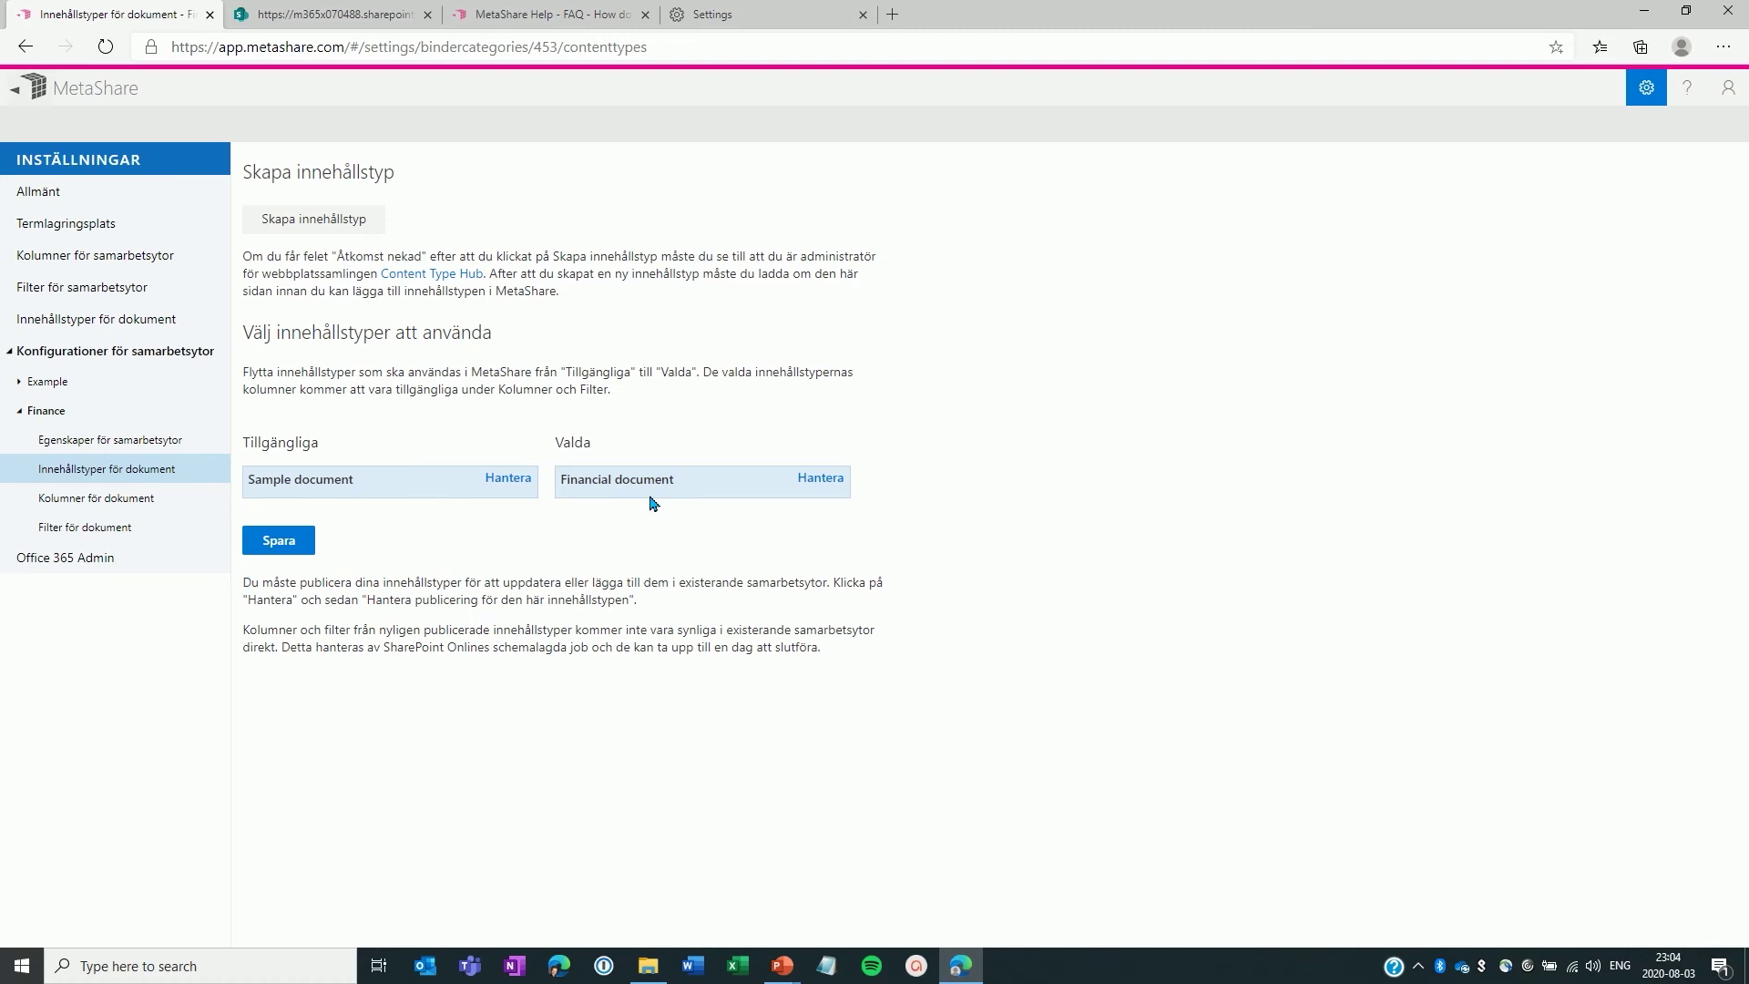
left_click(719, 19)
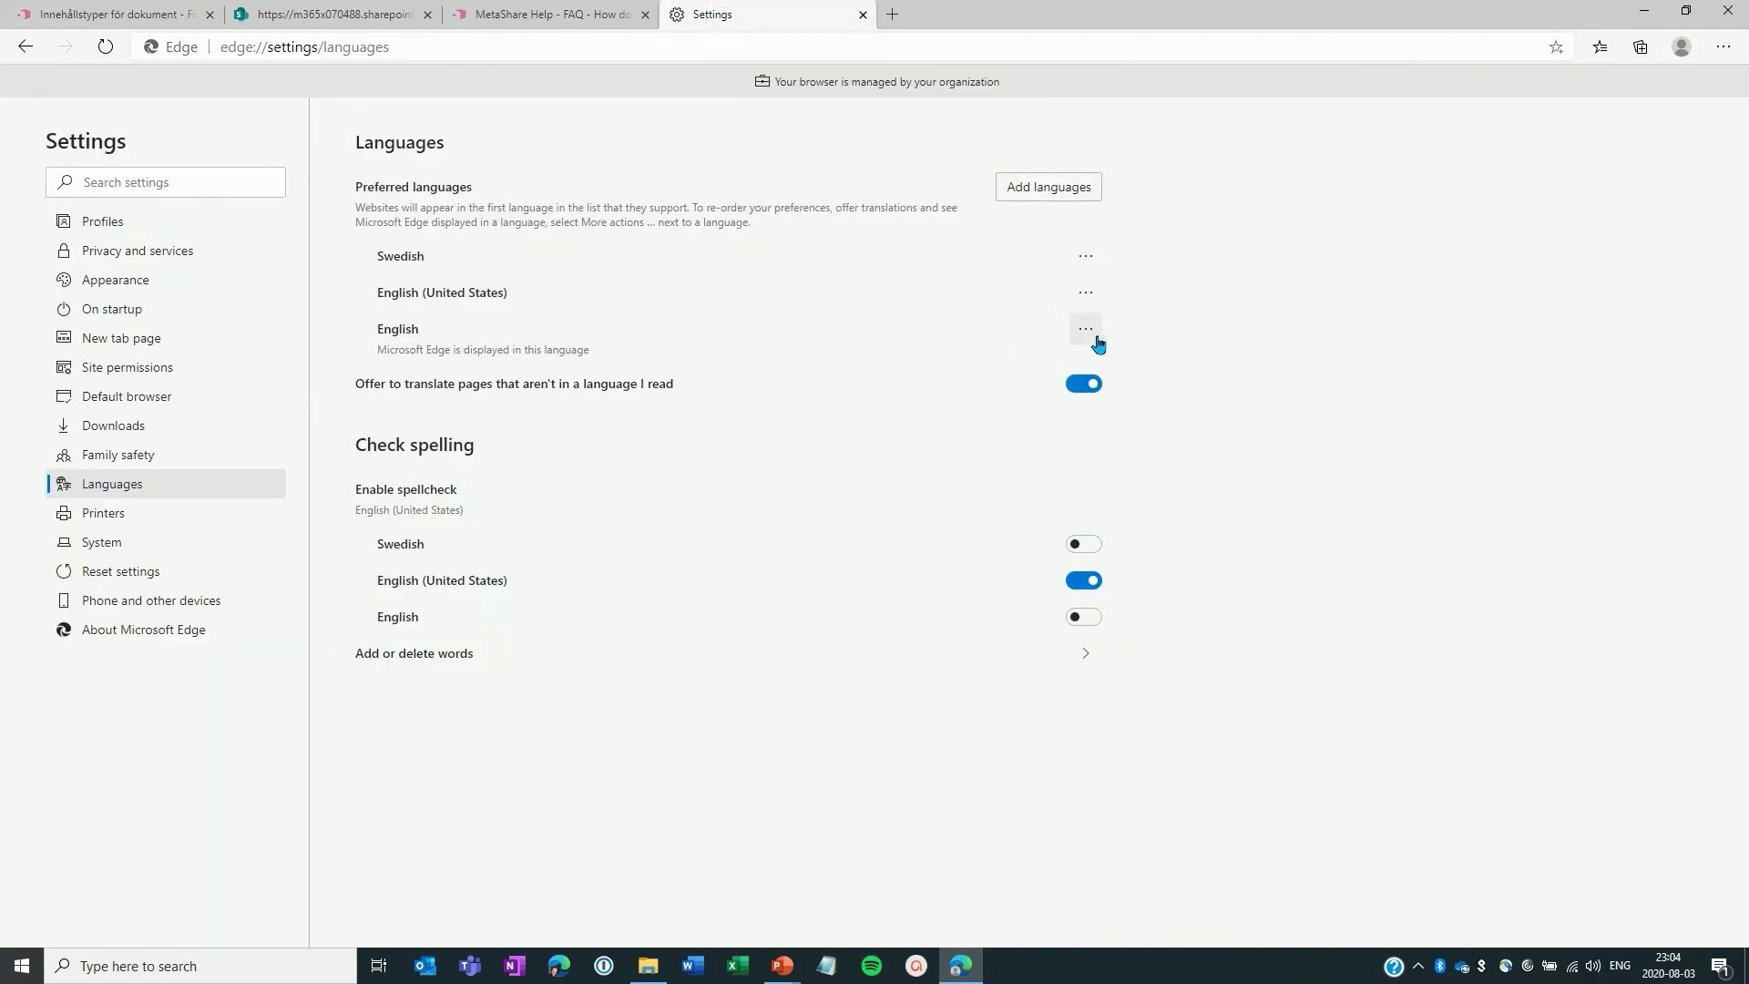
left_click(1088, 331)
left_click(1163, 398)
left_click(105, 15)
left_click(105, 47)
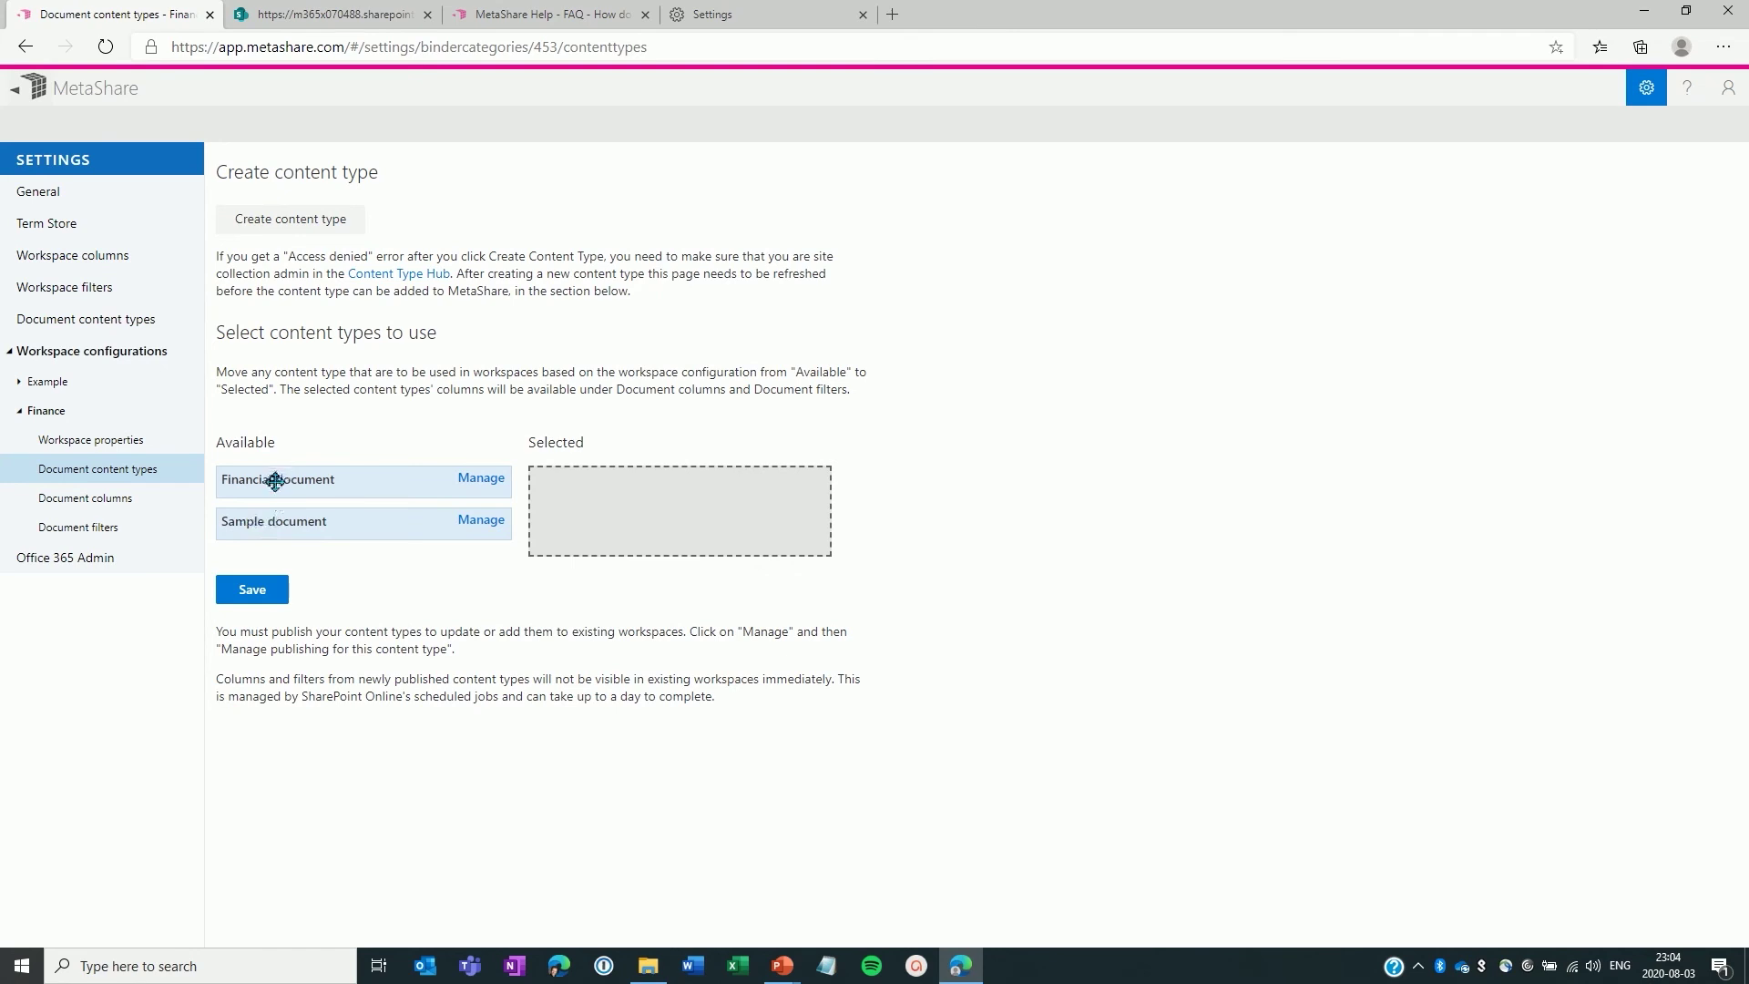
- Add Financial document to the Finance configuration's selected content types, save, and open the Finance document columns settings
left_click_drag(278, 476, 589, 493)
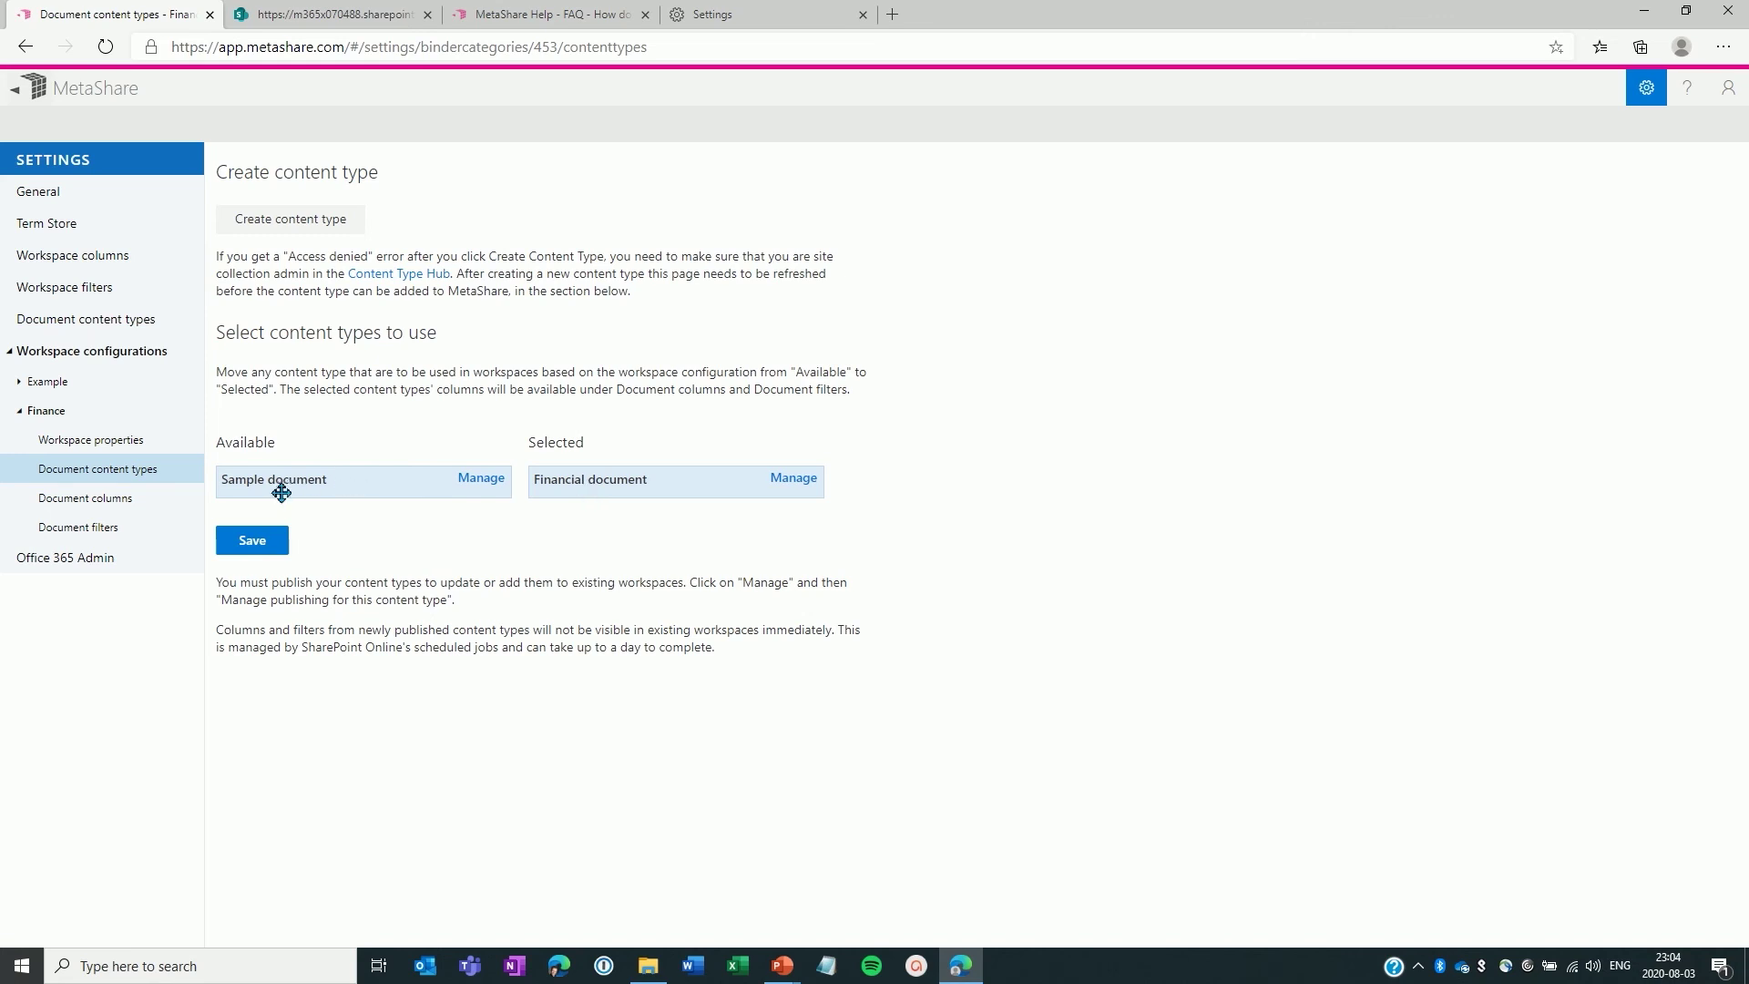
left_click(250, 550)
left_click(250, 551)
left_click(107, 507)
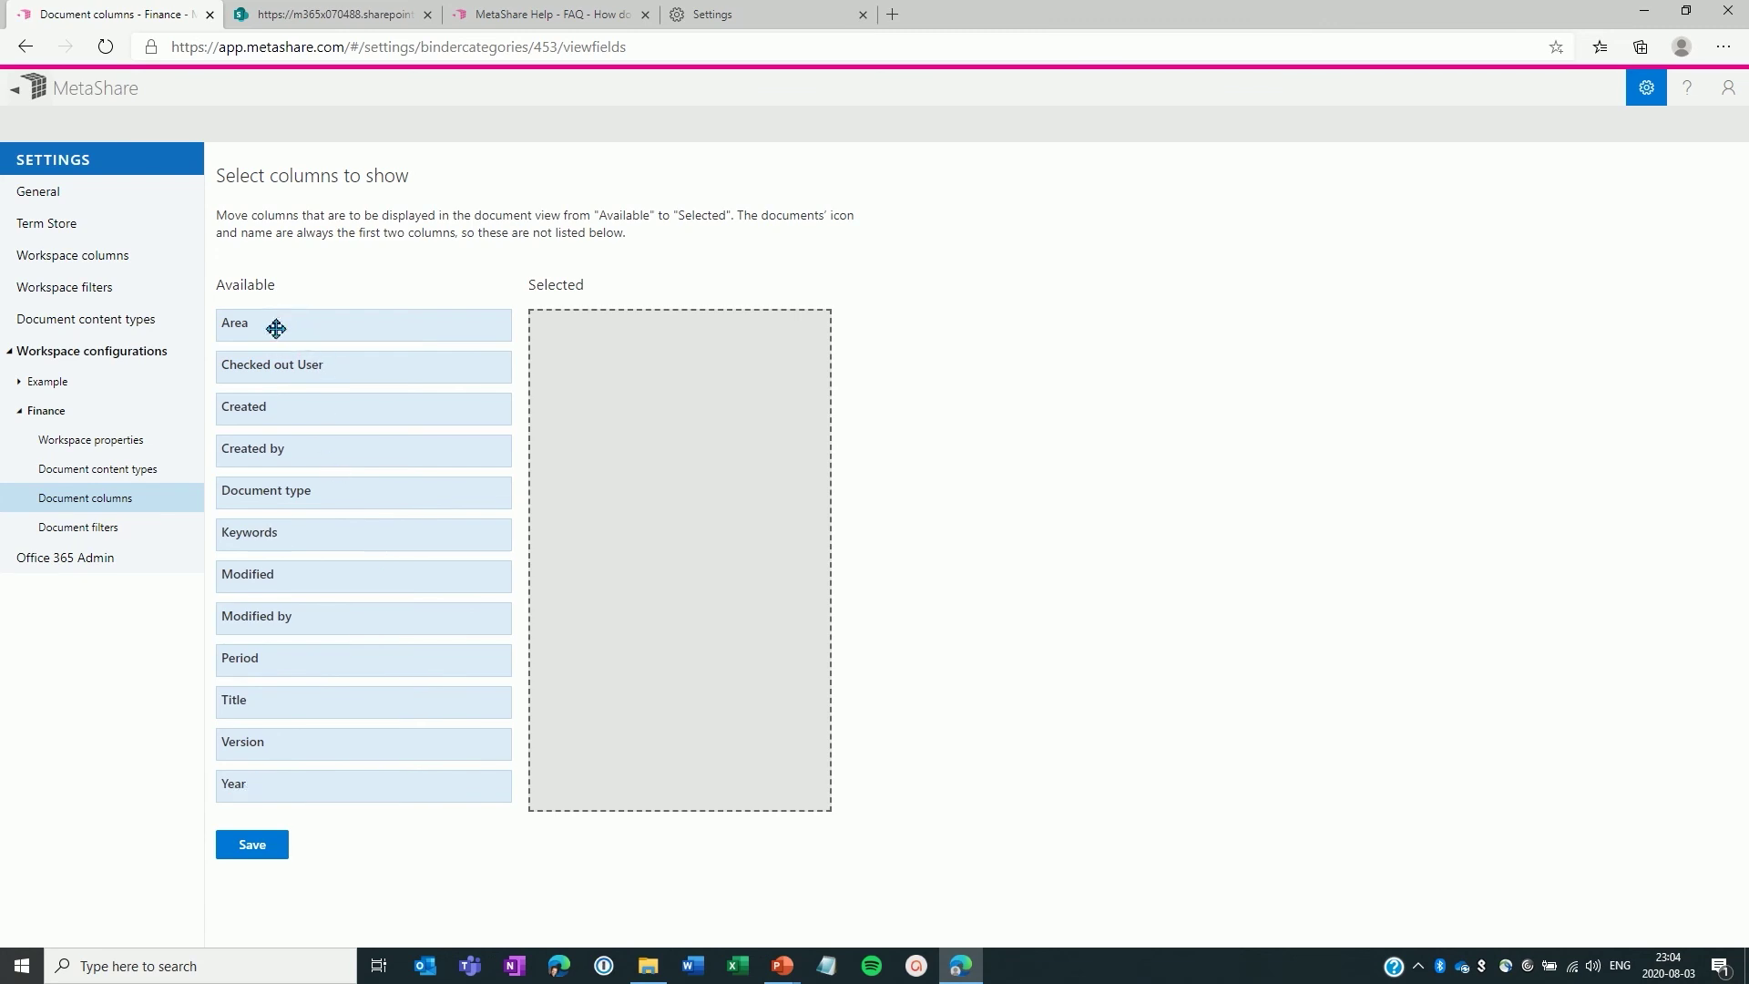
- Show Document type, Area, Keywords, Year, Period, Version, Modified and Modified by, in that order, as Finance document columns and save
left_click_drag(275, 328, 616, 359)
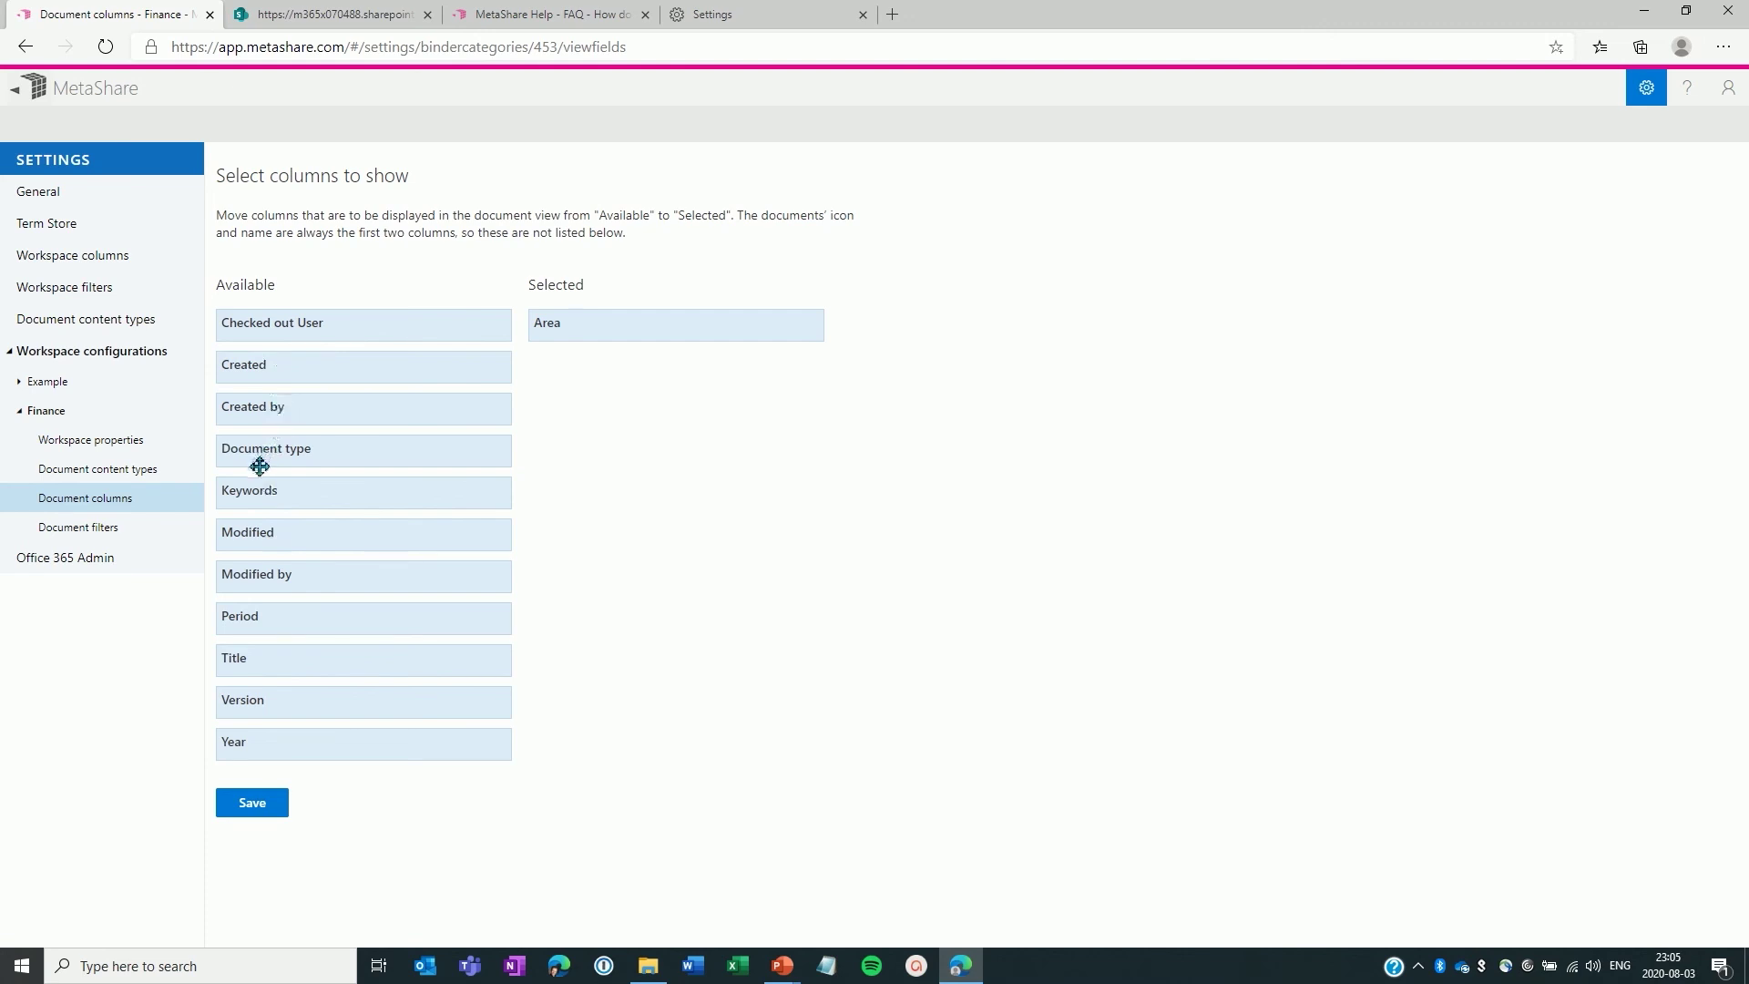
left_click_drag(265, 453, 577, 330)
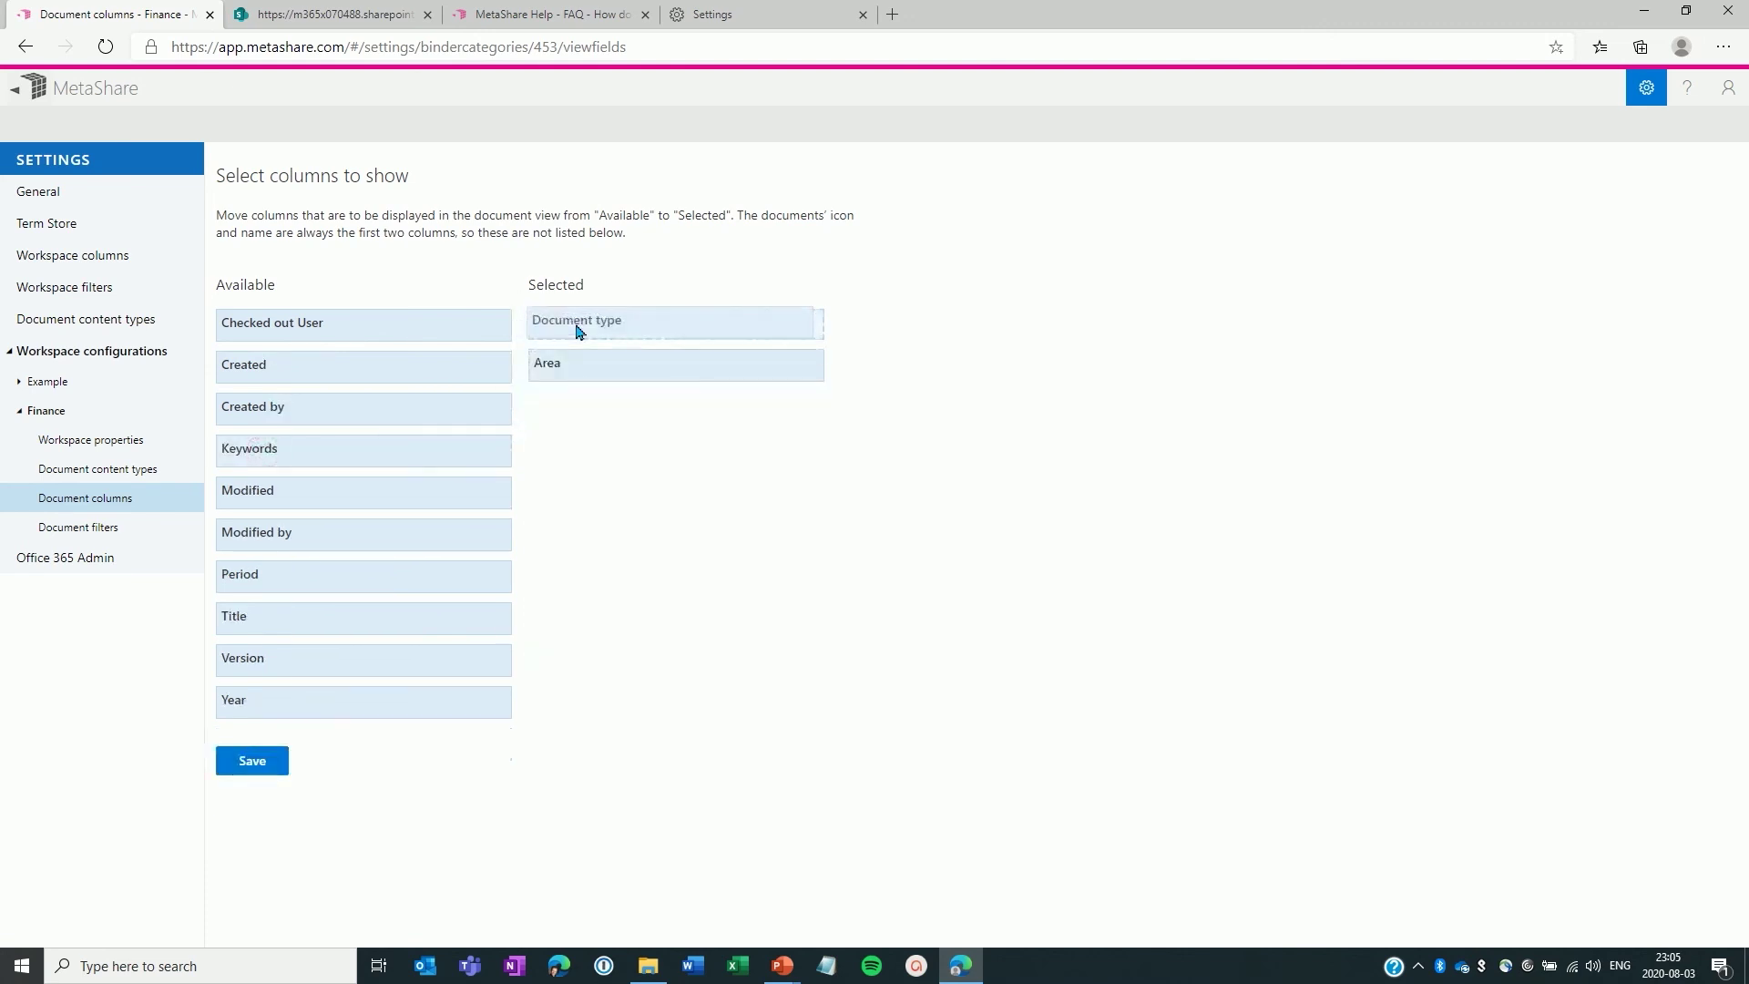
left_click_drag(254, 453, 592, 417)
left_click_drag(270, 453, 601, 496)
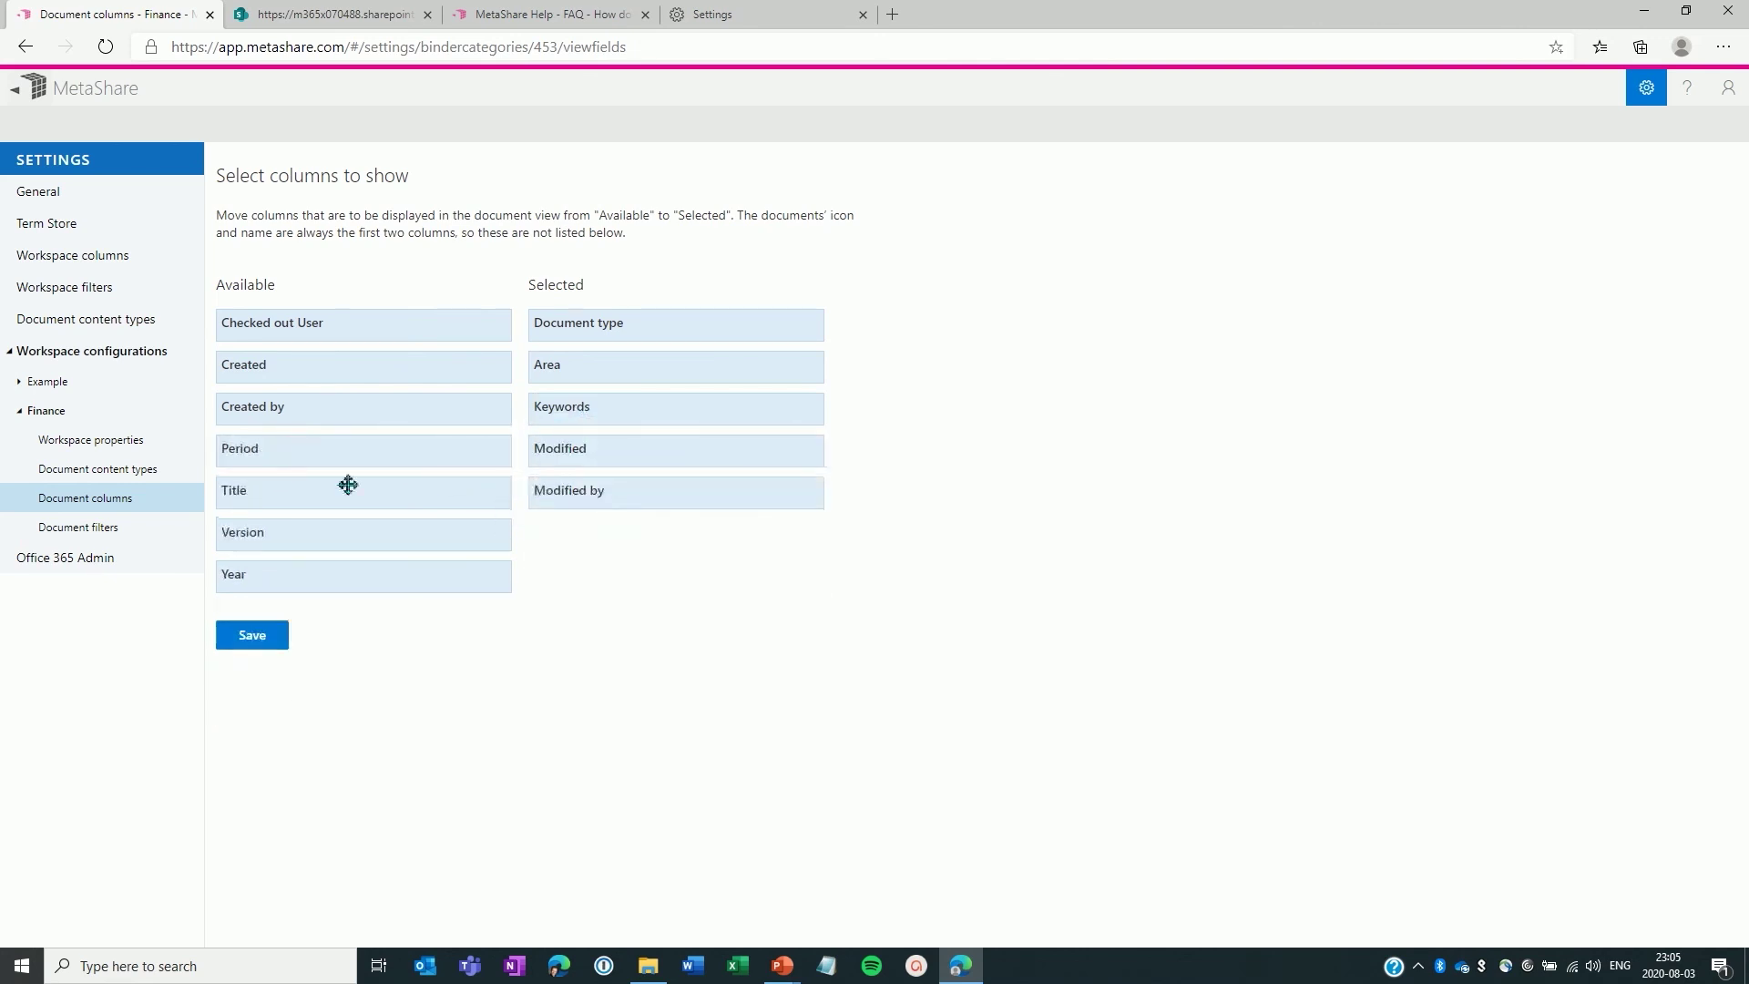
left_click_drag(261, 446, 619, 450)
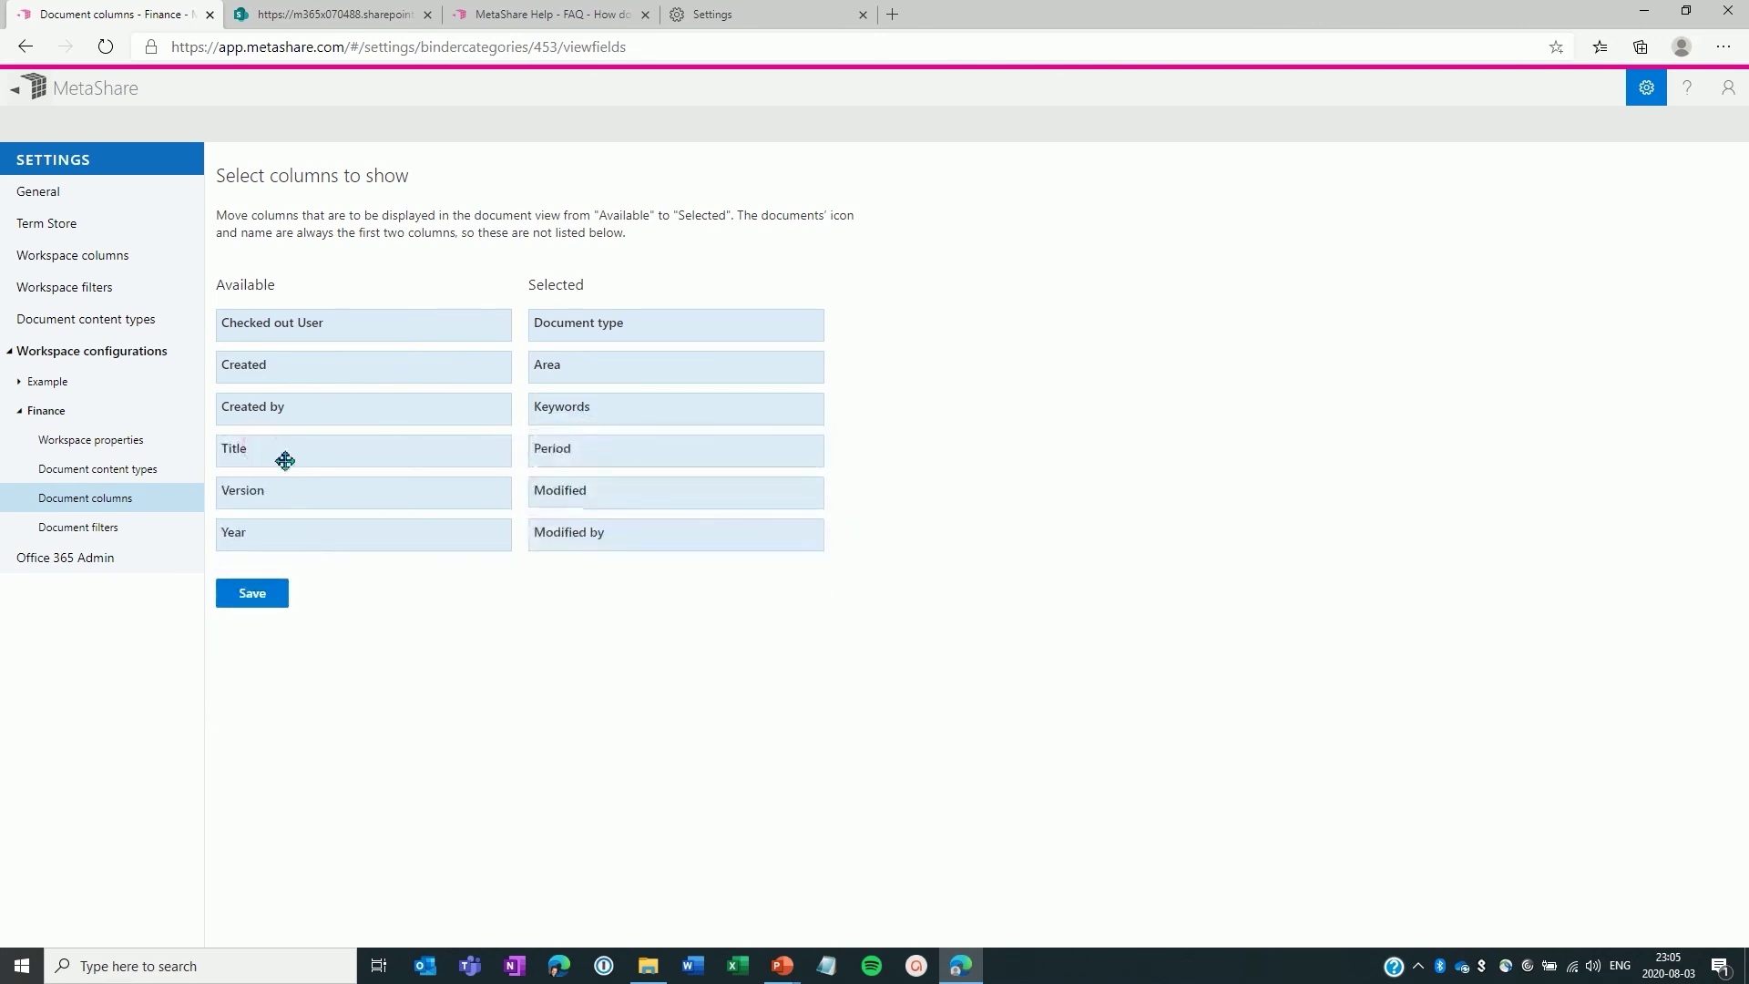
left_click_drag(258, 487, 558, 453)
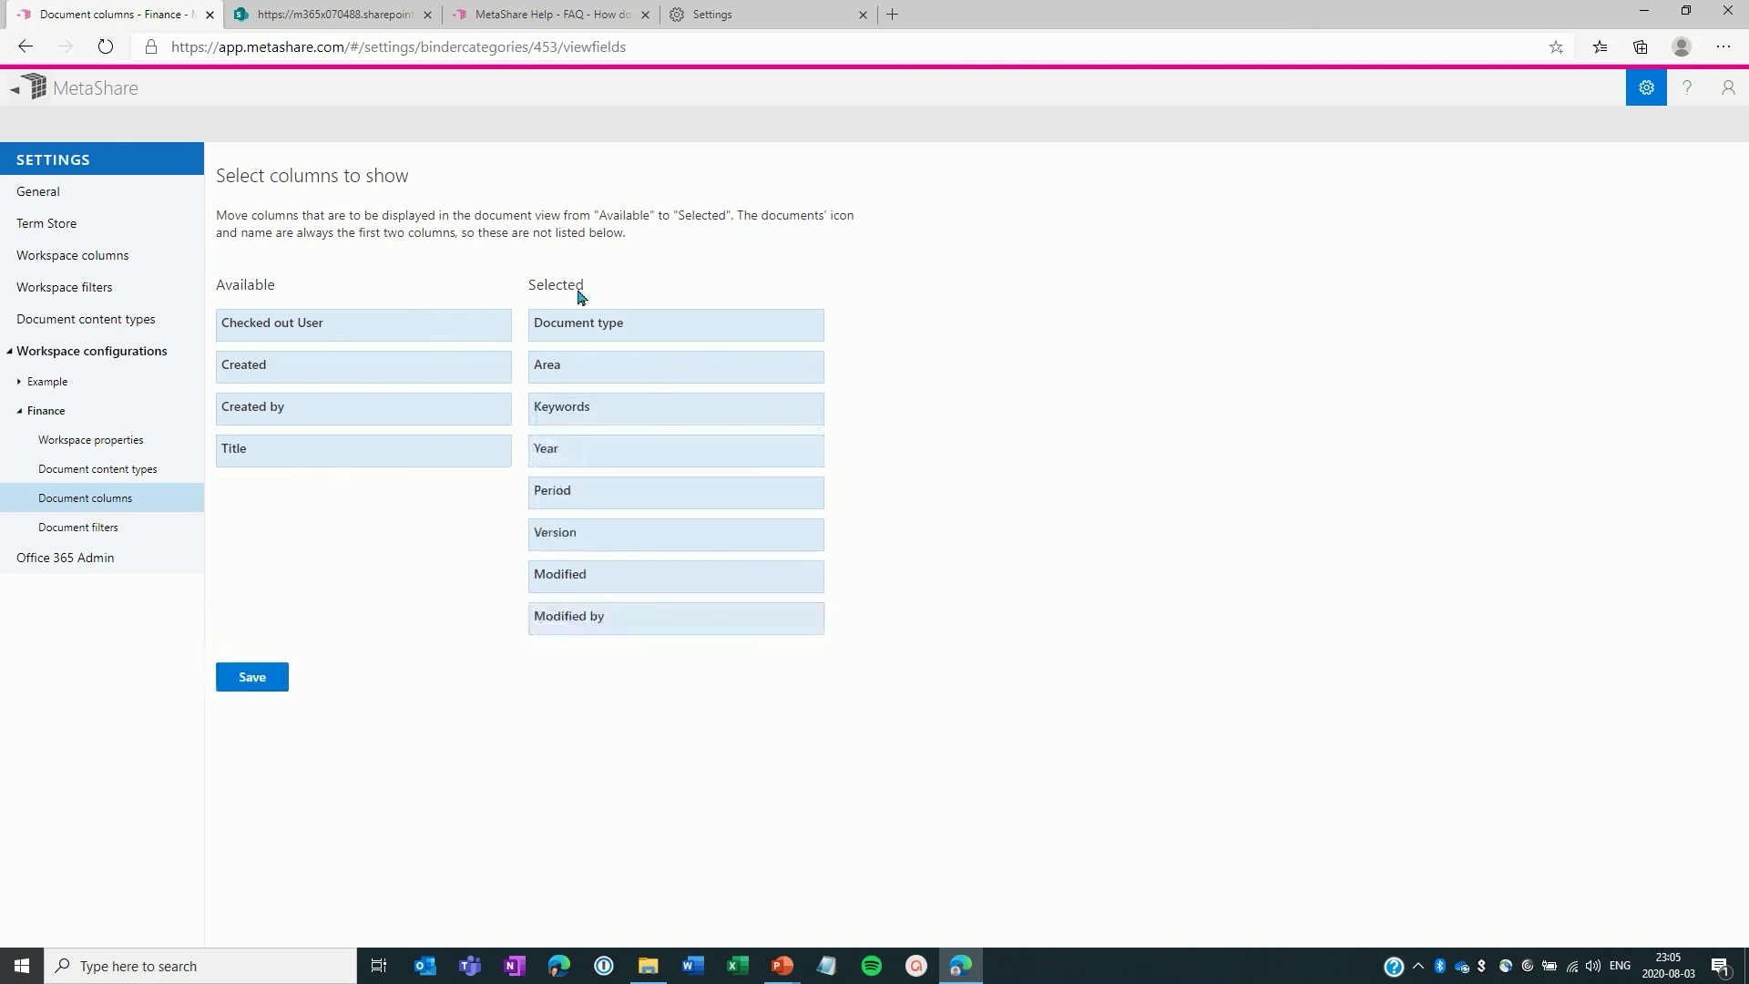
left_click(260, 687)
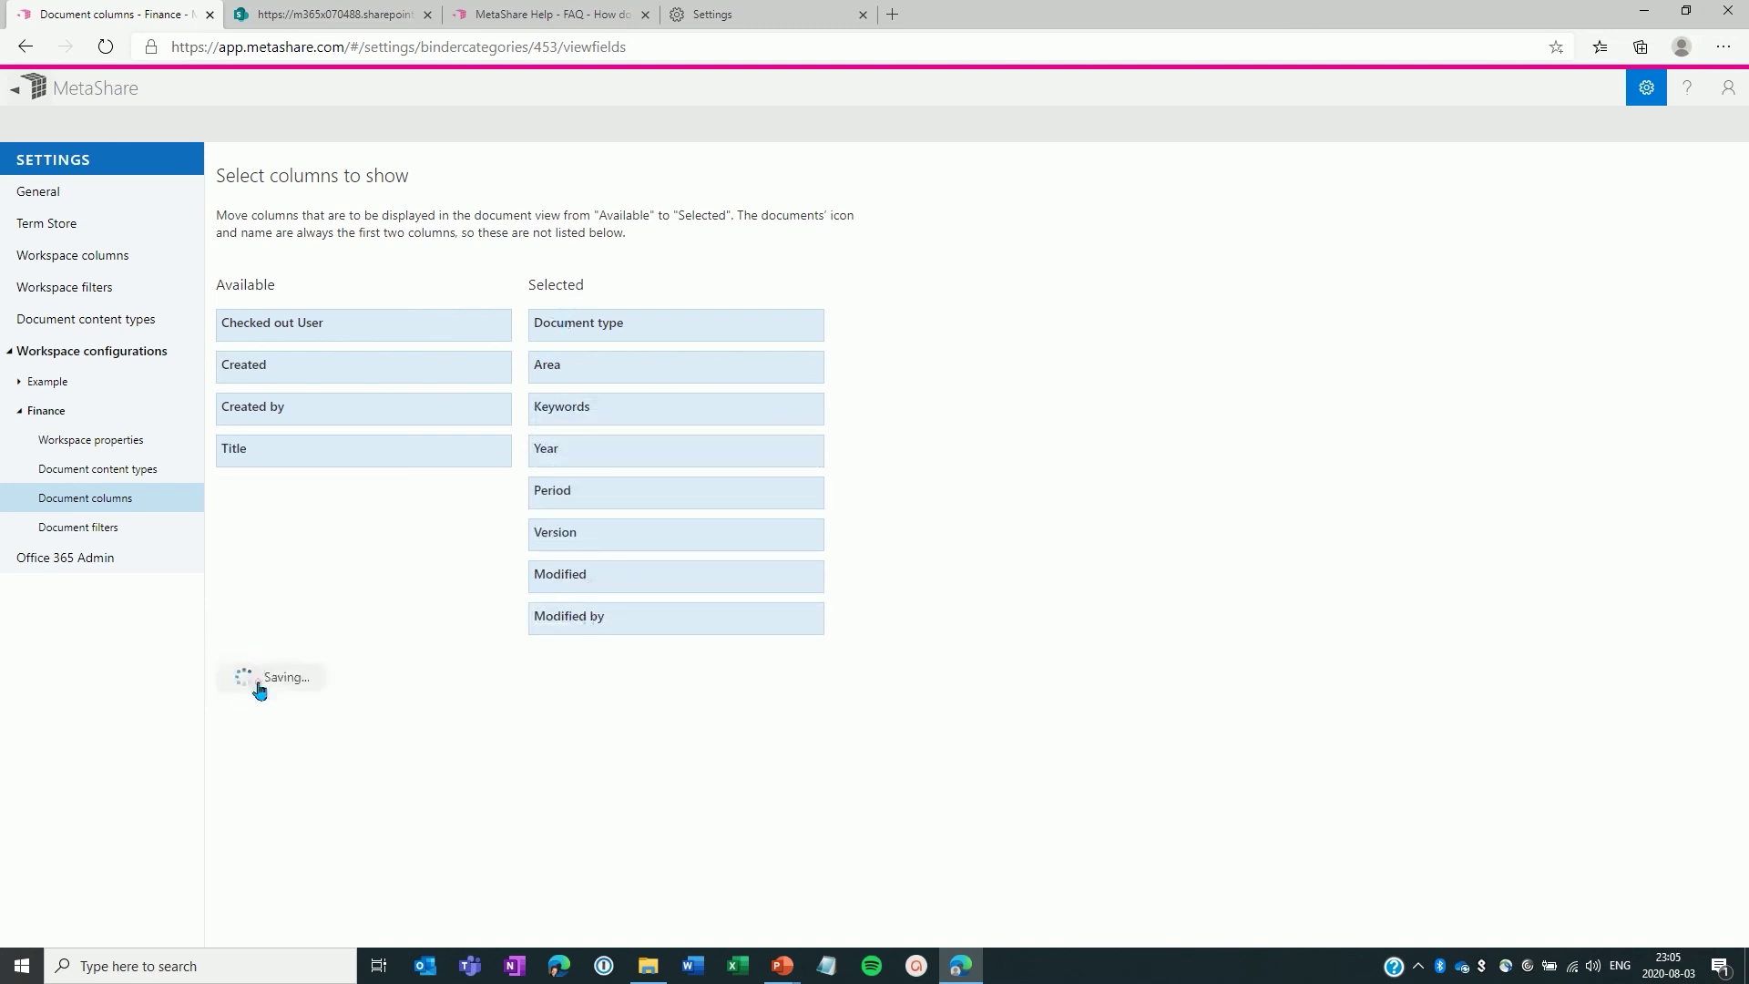
- Show Document type, Area, Keywords, Year, Period, File Type and Modified, in that order, as Finance document filters and save
left_click(79, 533)
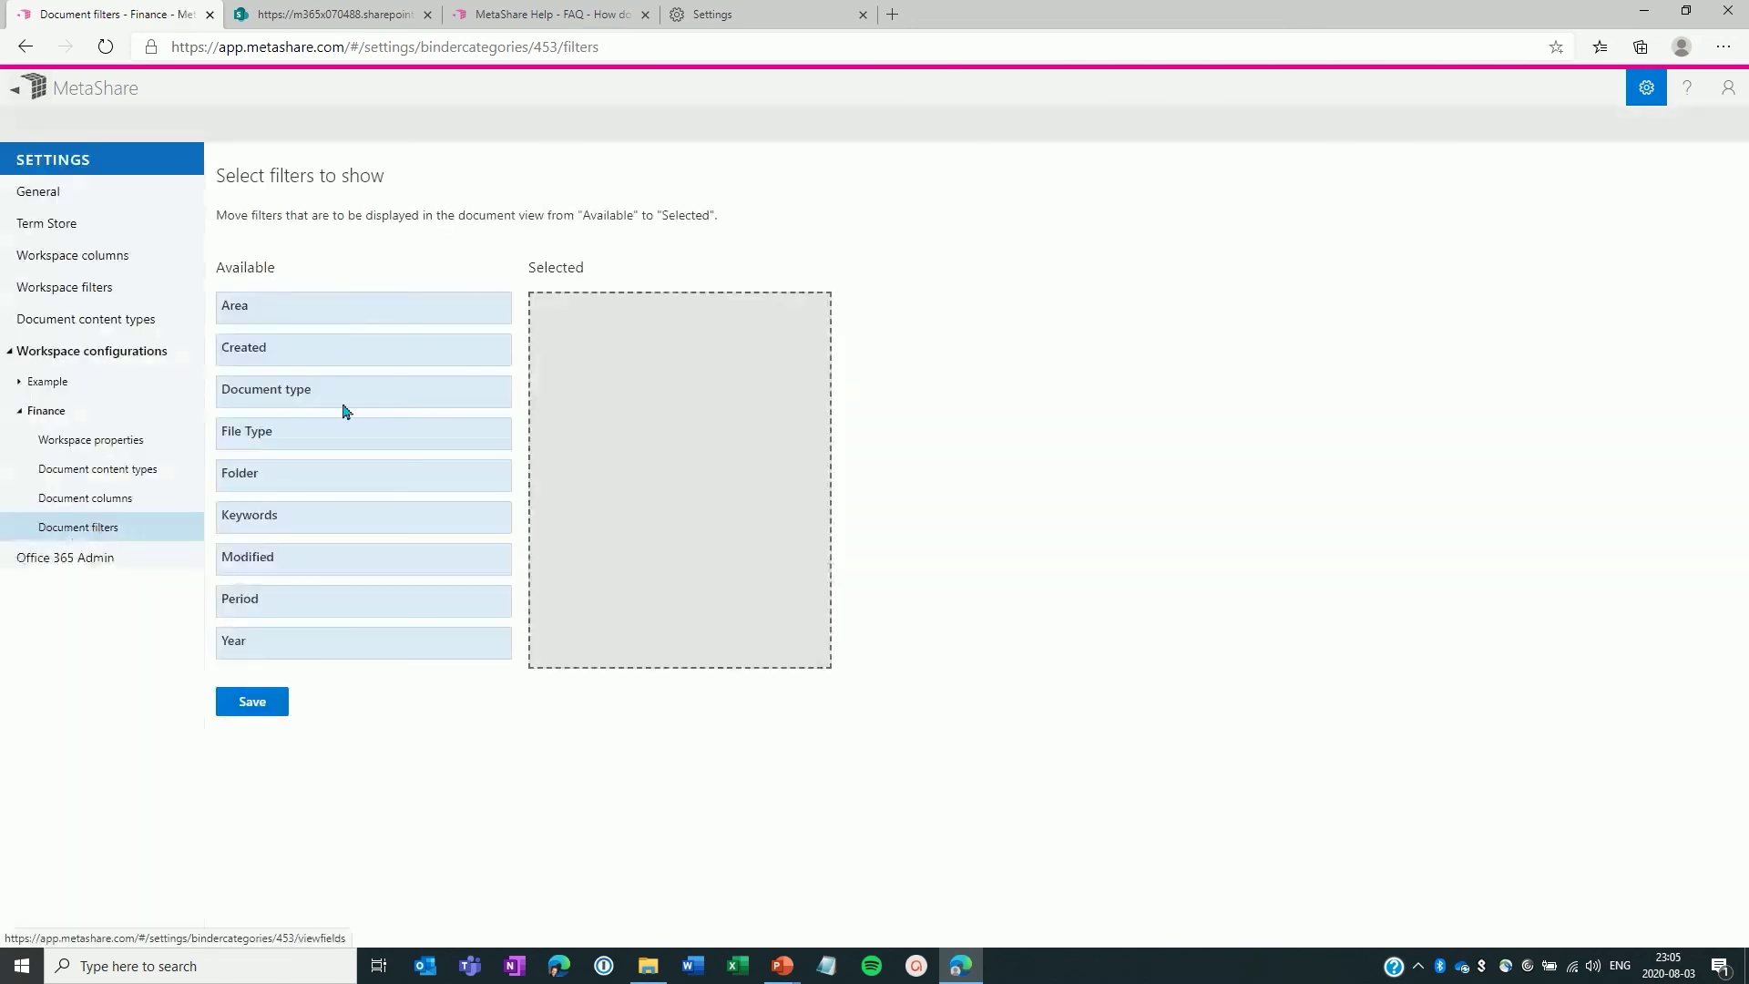
left_click_drag(262, 306, 592, 339)
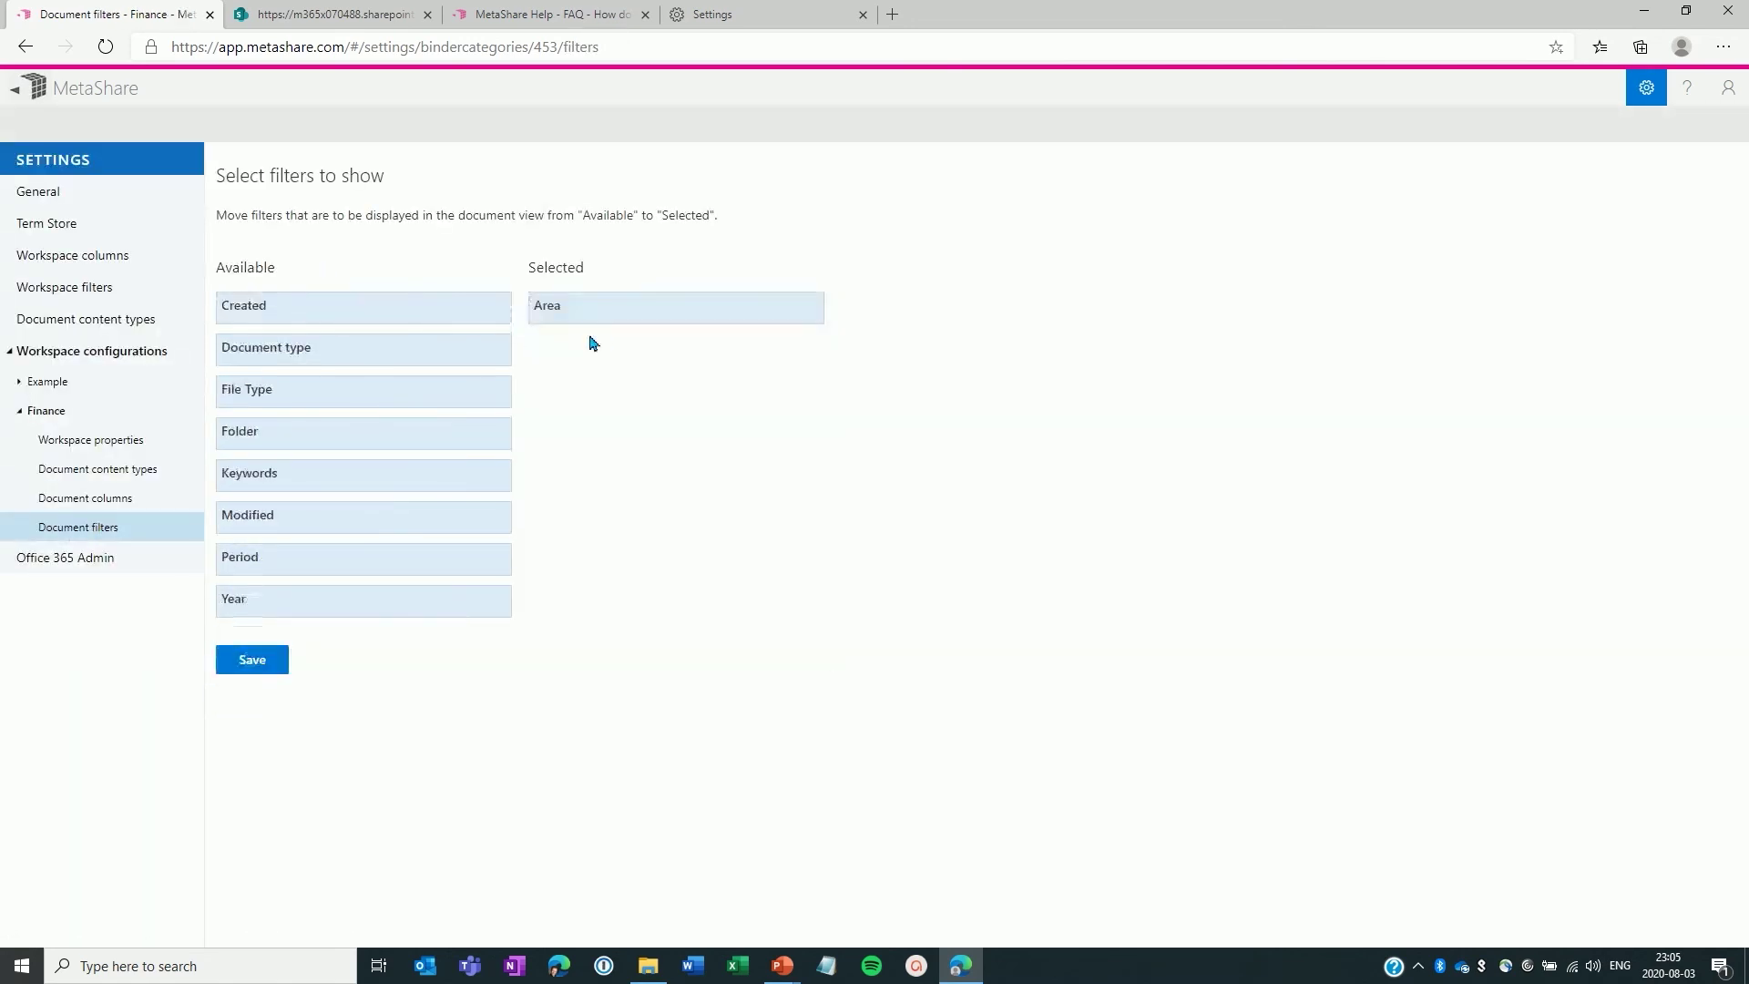
left_click_drag(291, 352, 610, 321)
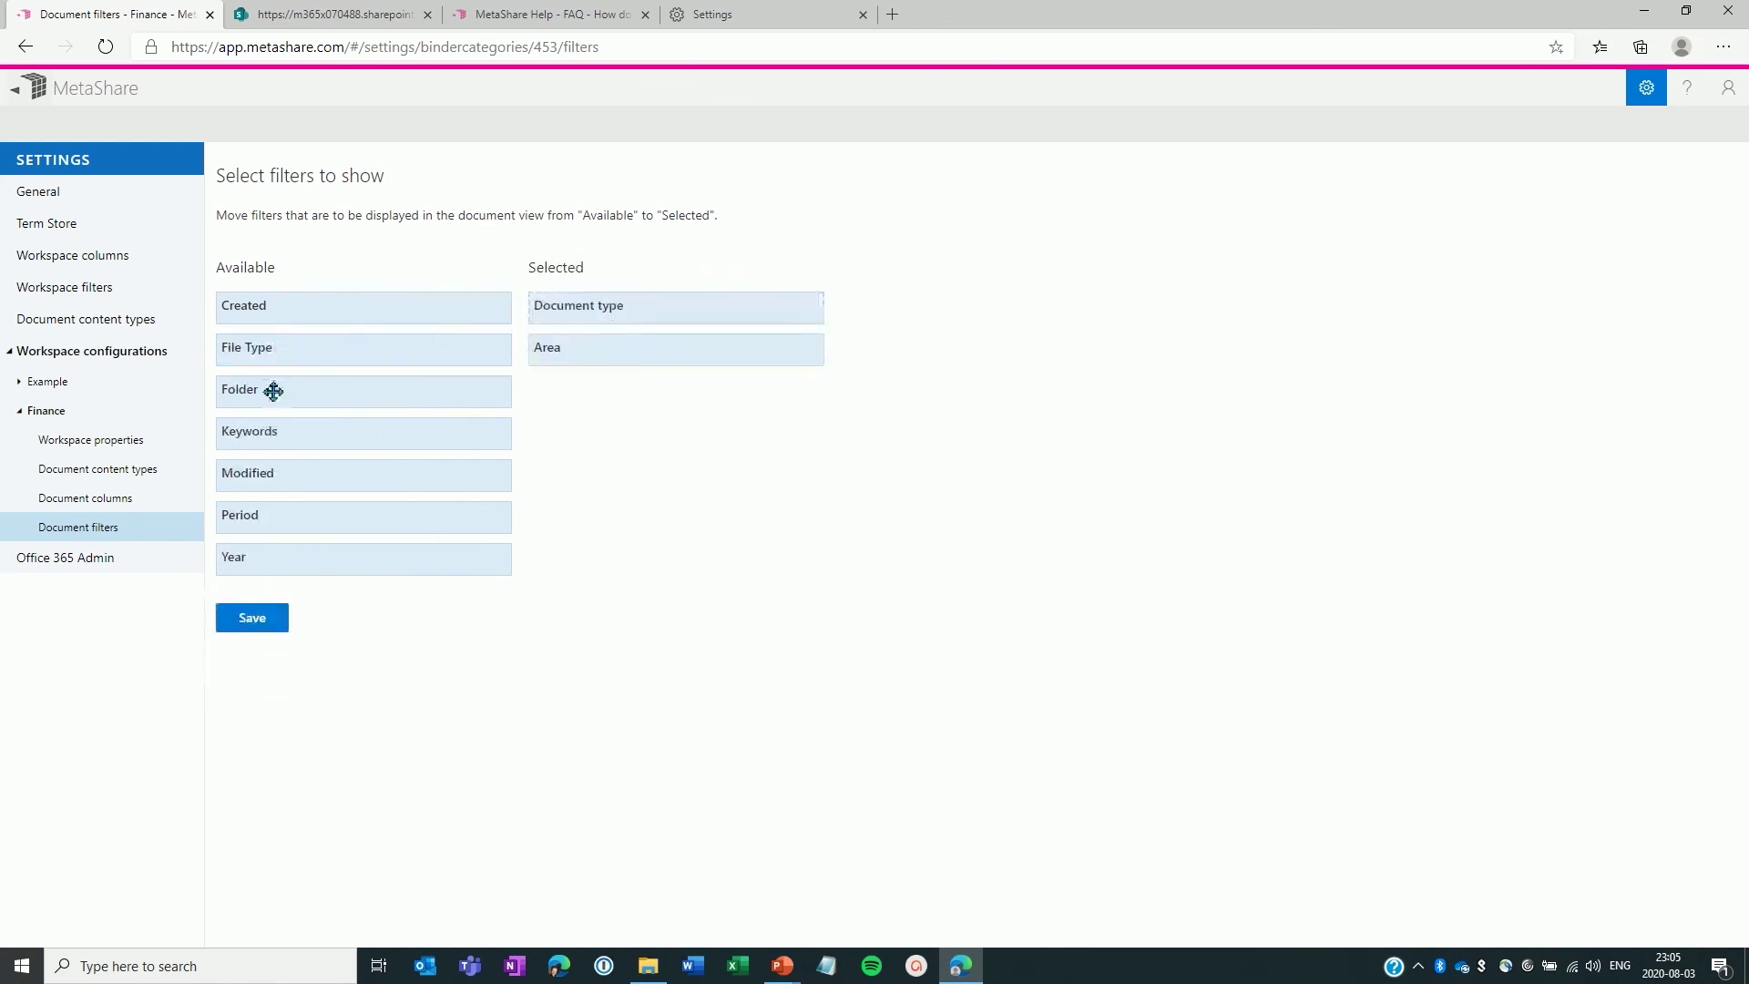
left_click_drag(261, 434, 590, 429)
left_click_drag(258, 344, 605, 425)
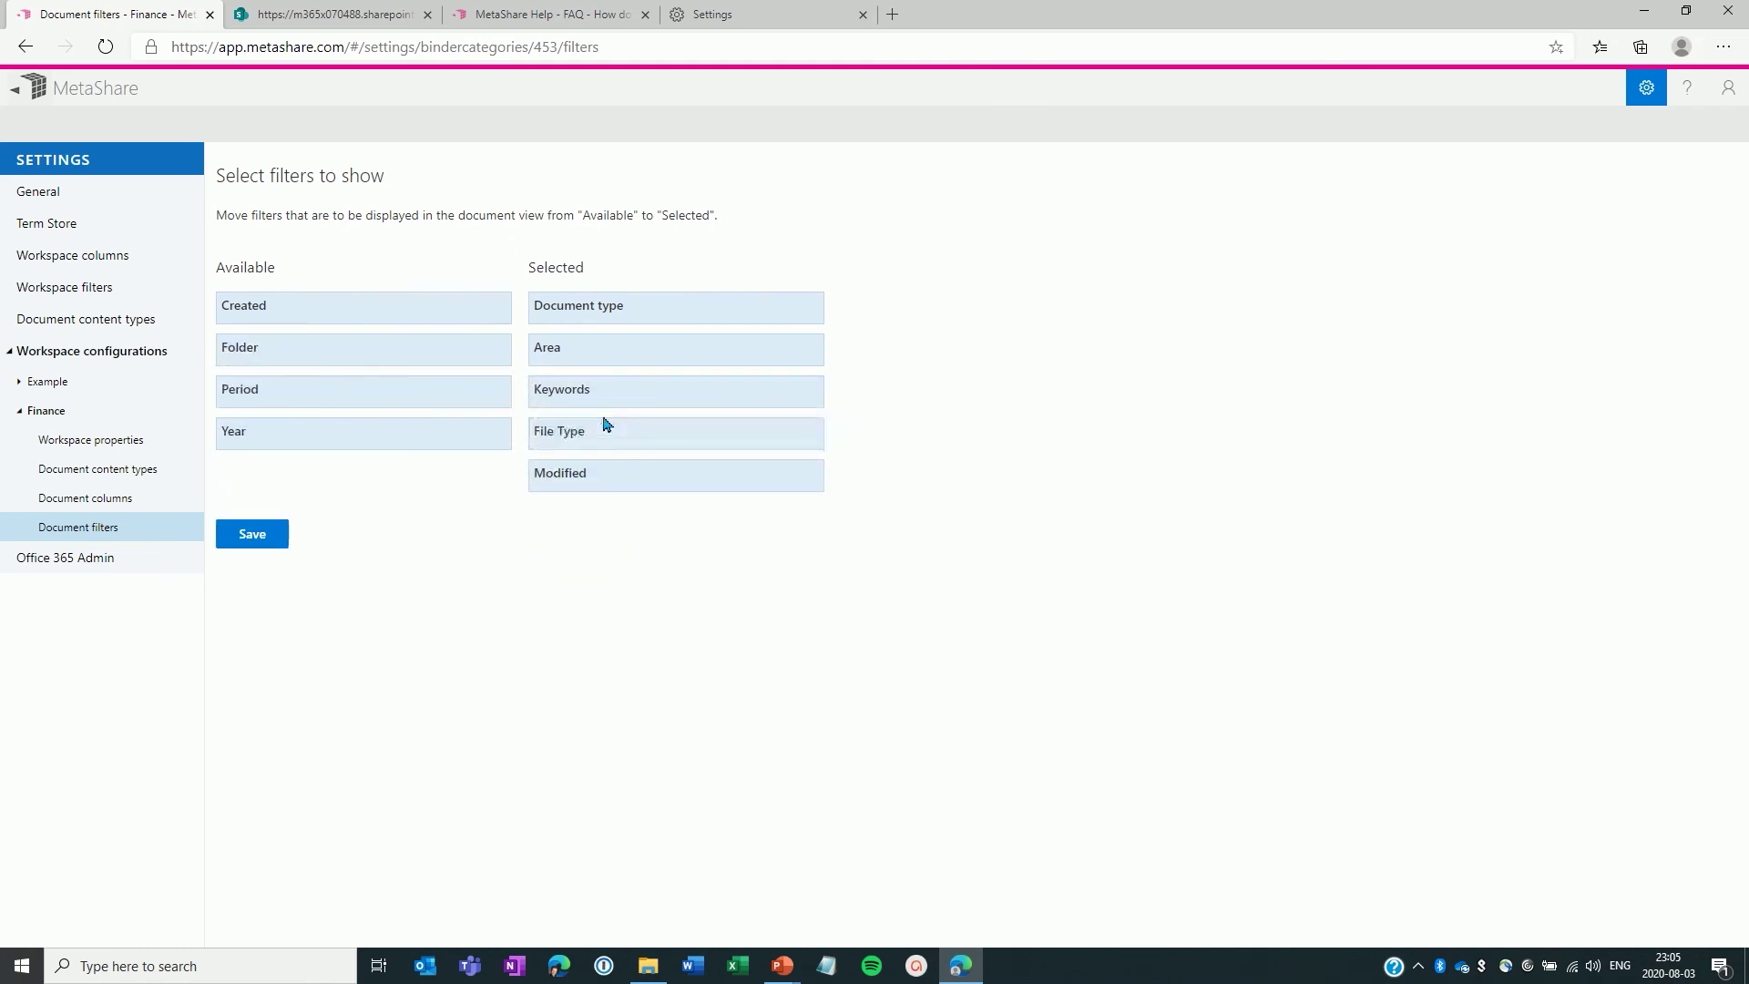
left_click_drag(254, 434, 583, 424)
left_click_drag(252, 395, 570, 468)
left_click(257, 625)
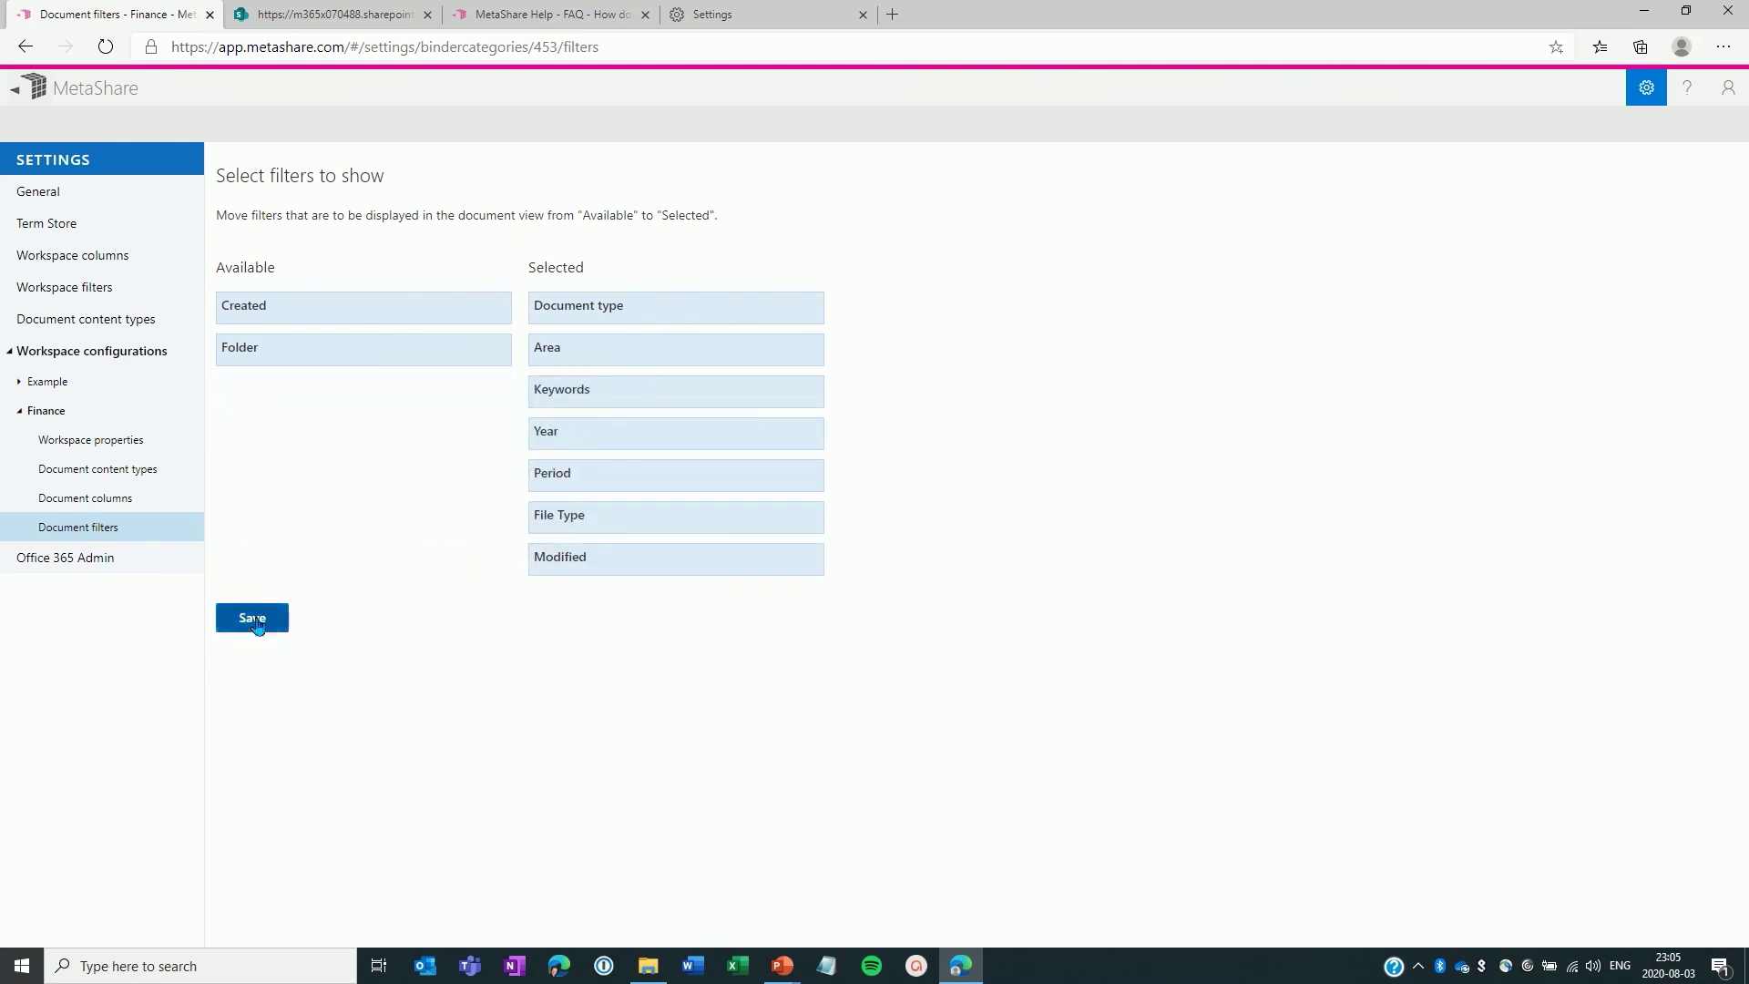
left_click(257, 625)
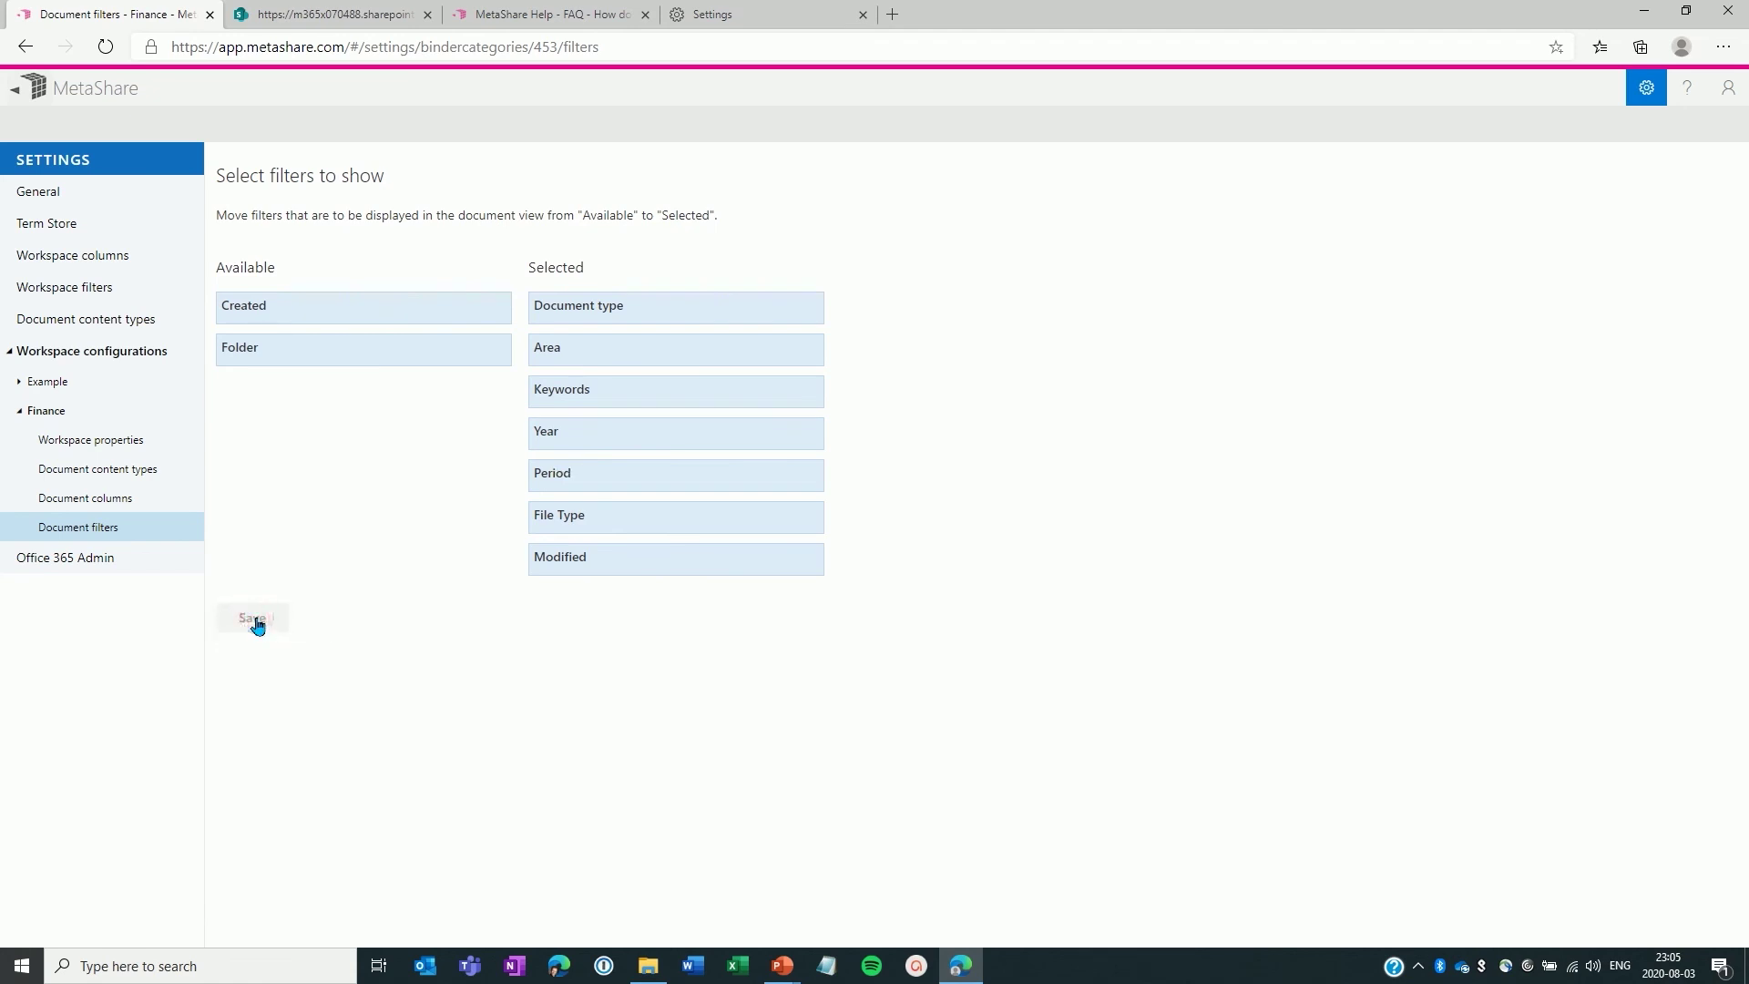
- Create a new workspace named Finance that uses the Finance configuration
left_click(88, 94)
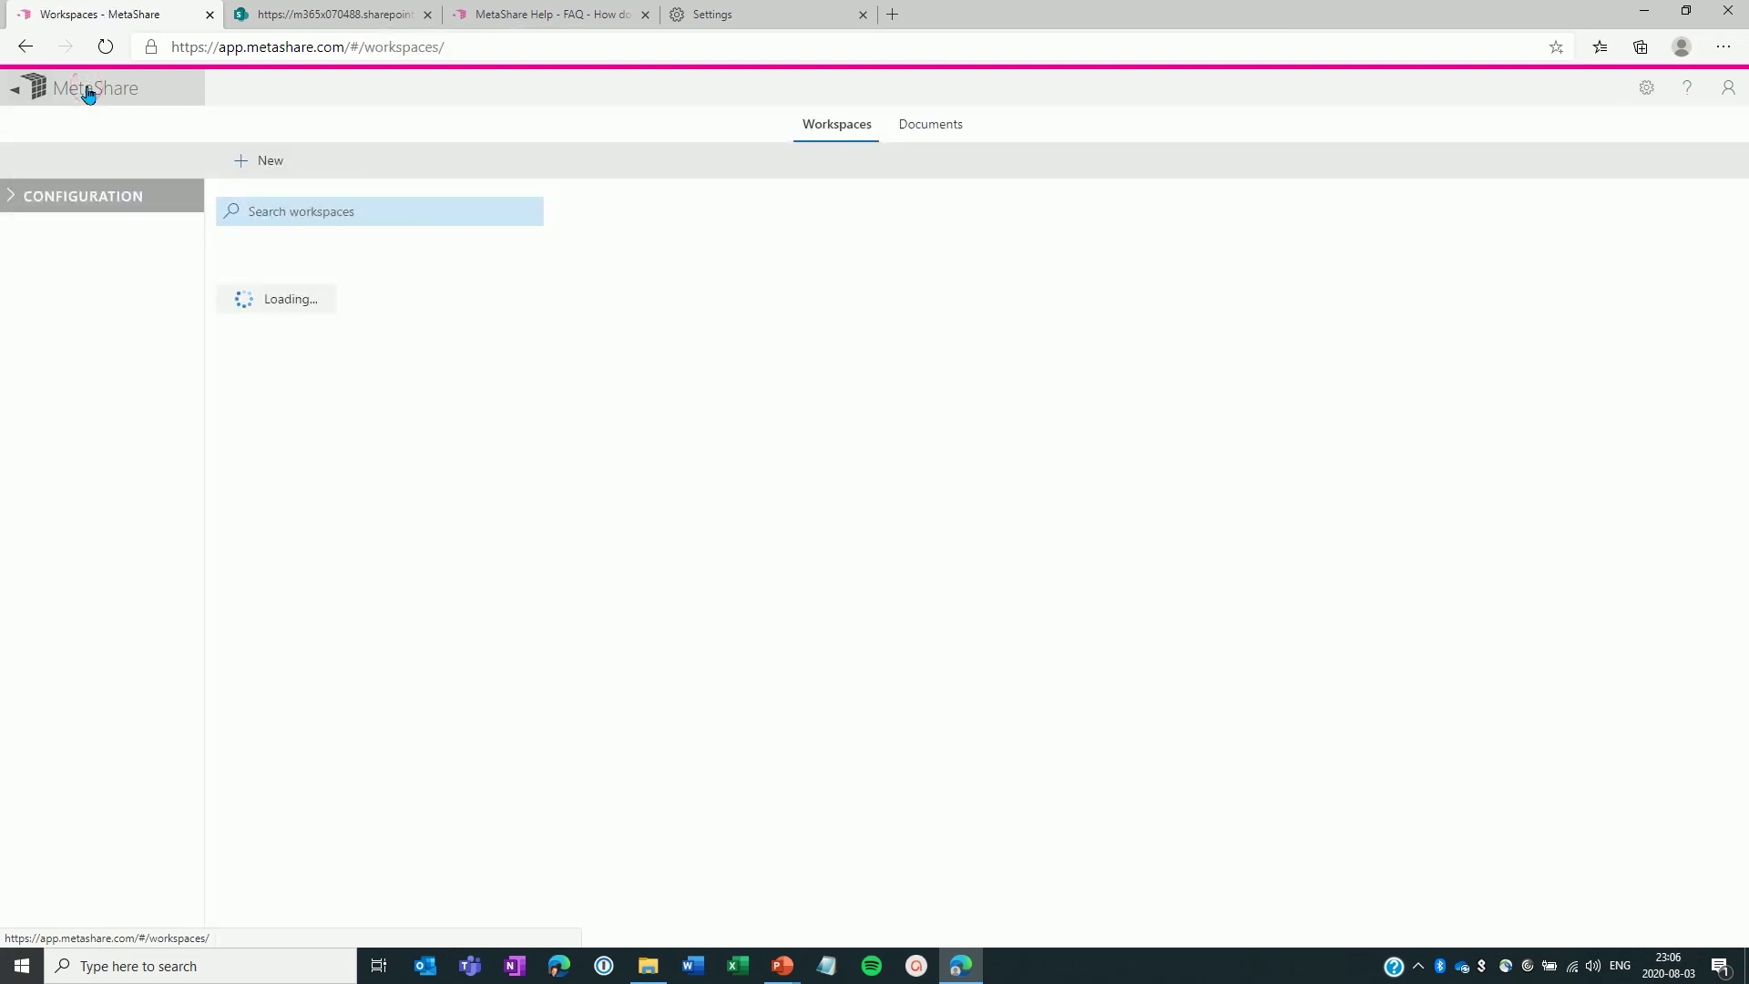
left_click(265, 164)
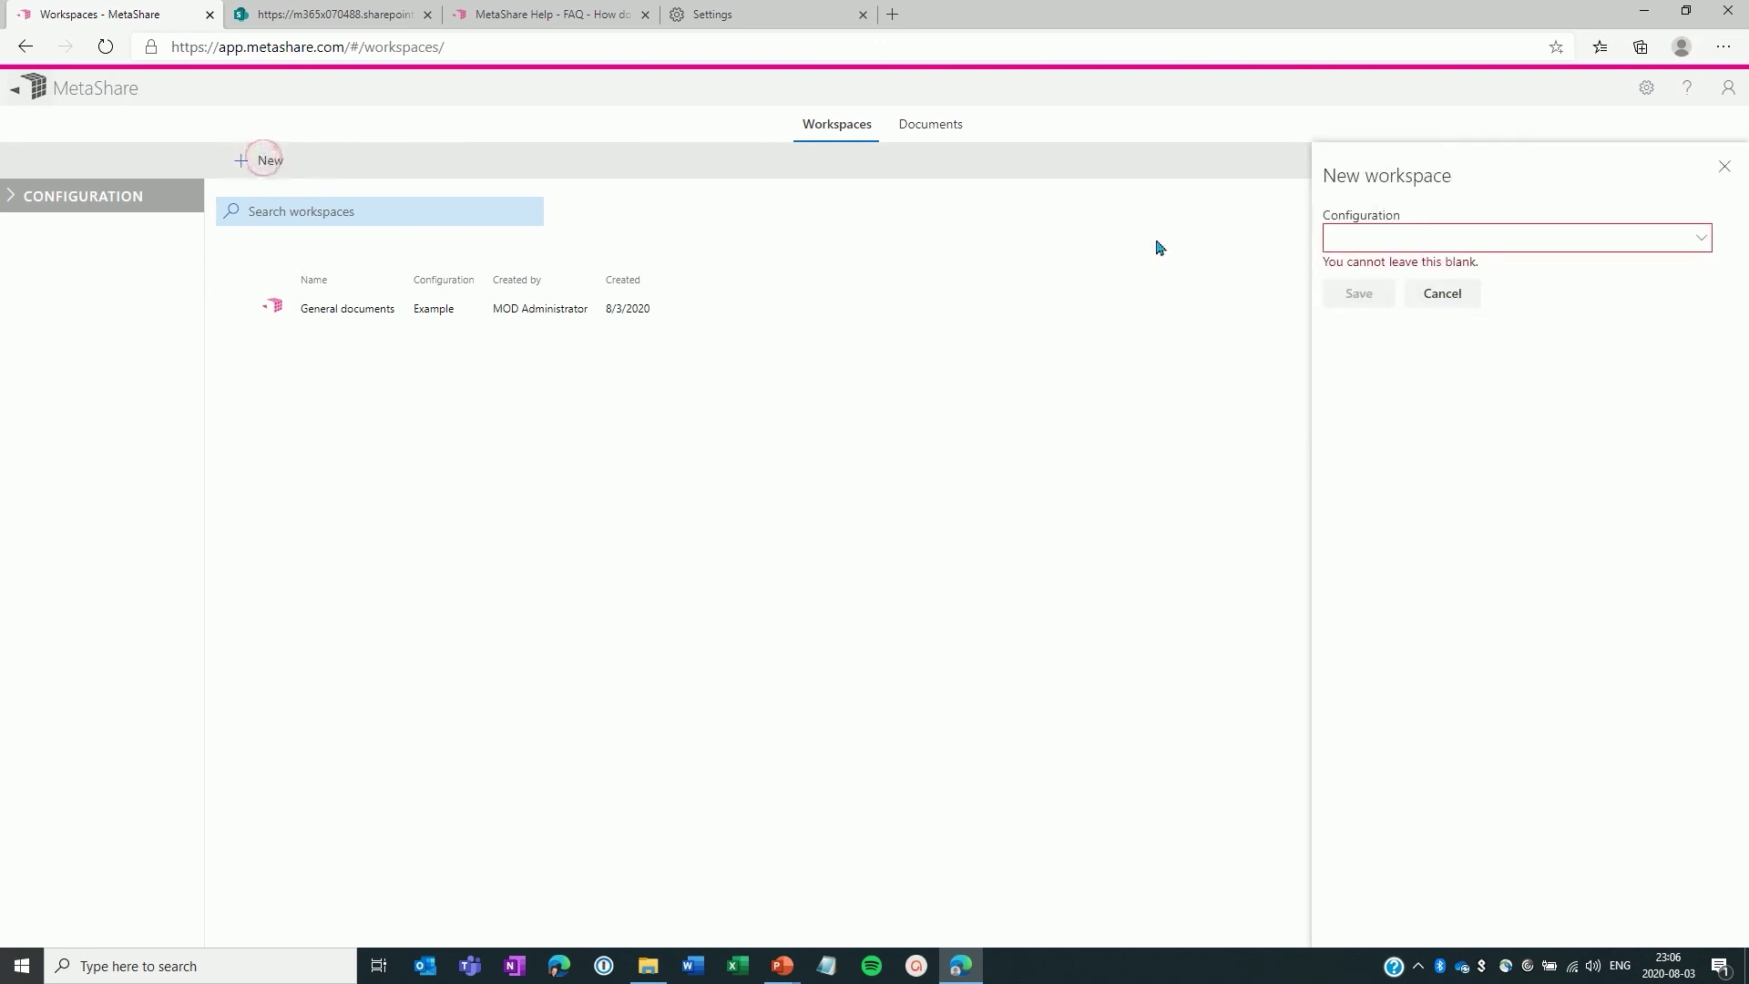
left_click(1387, 241)
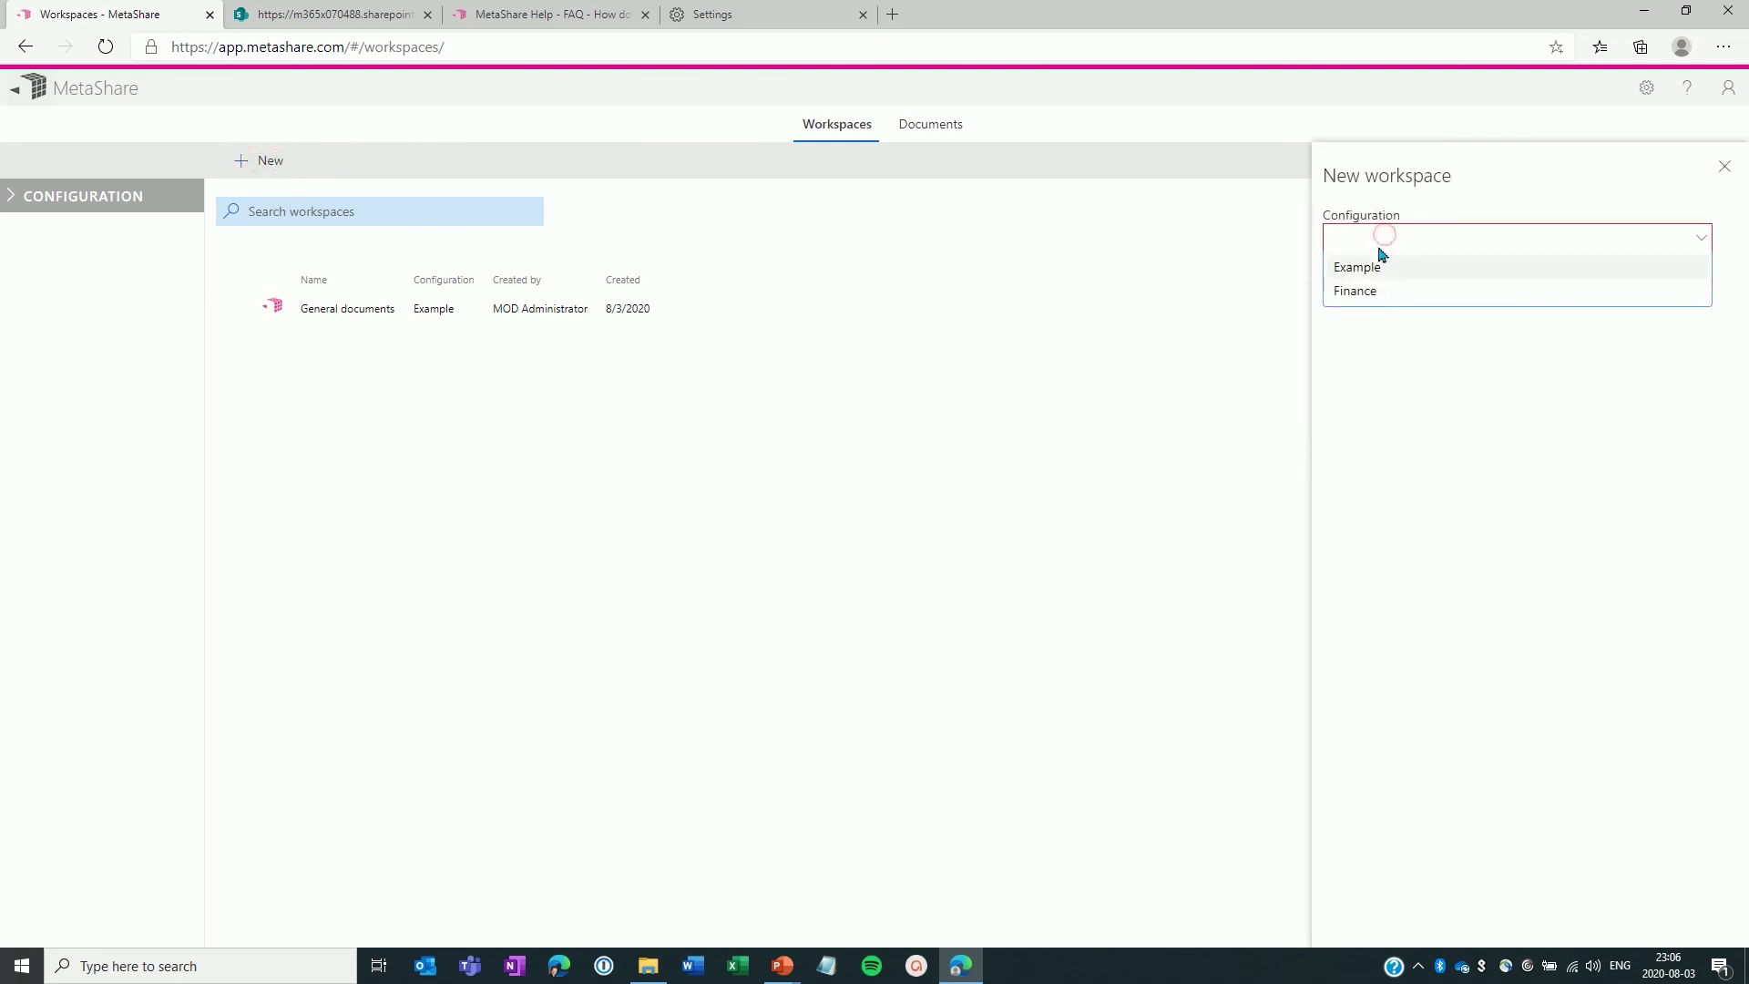
left_click(1374, 293)
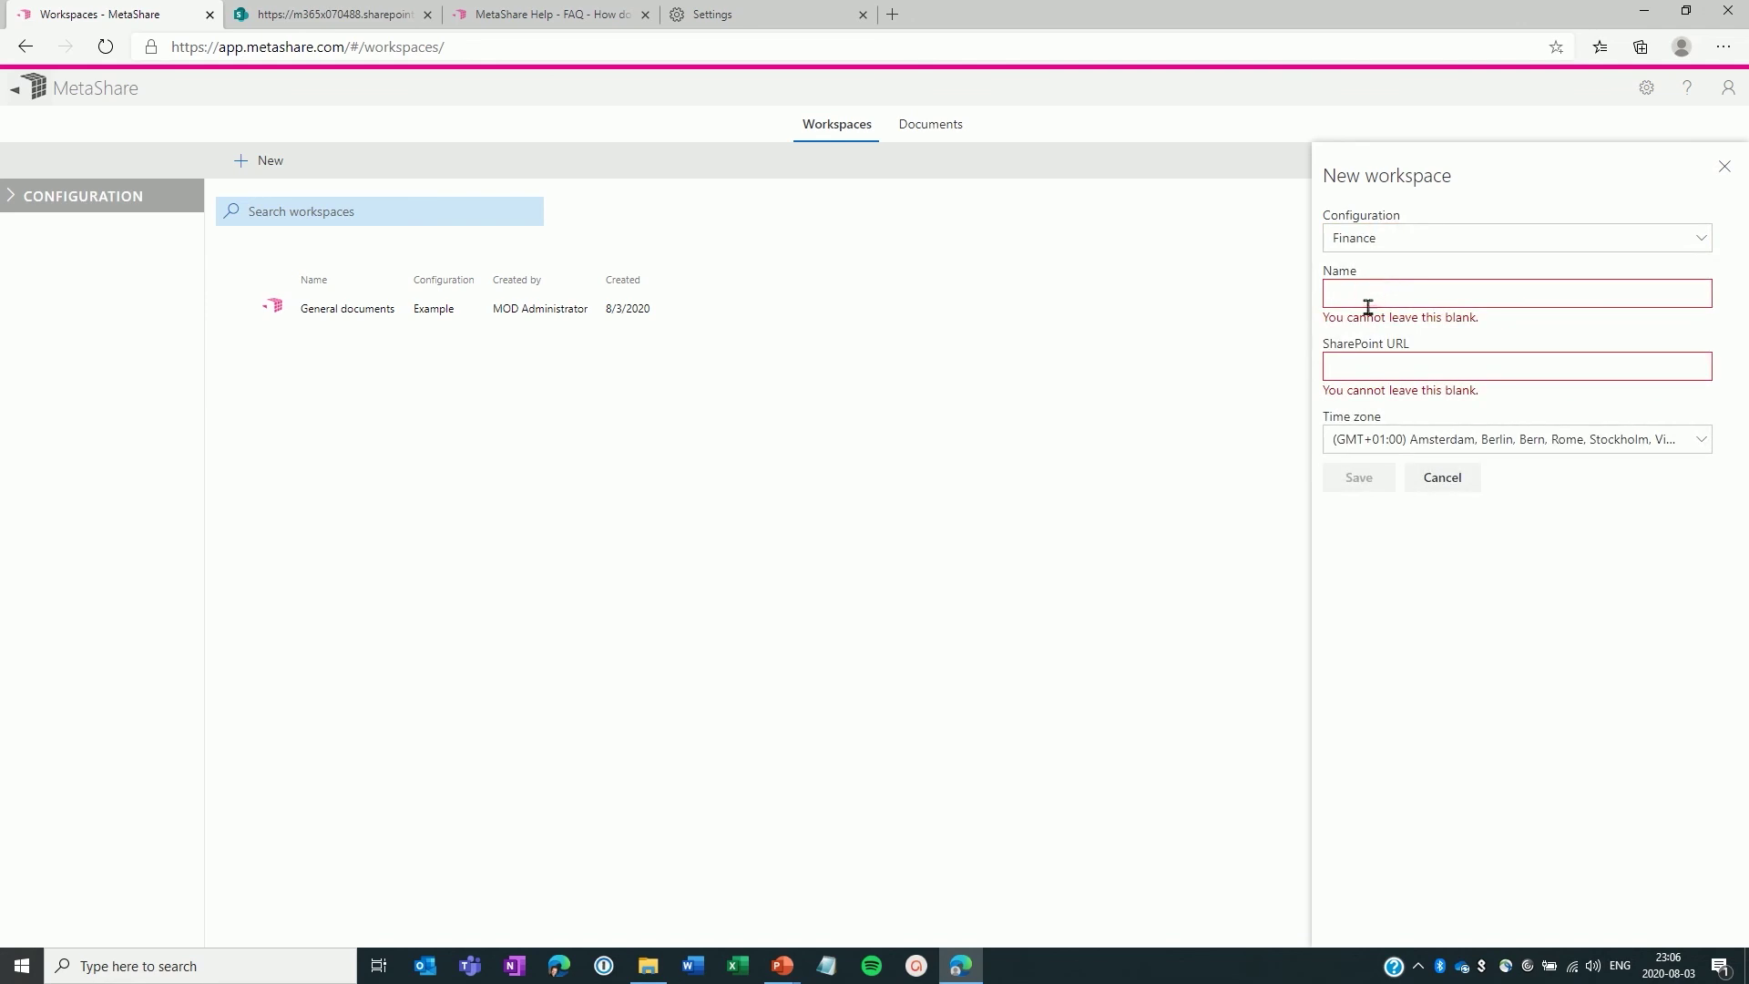
left_click(1372, 292)
type("Finanbce ")
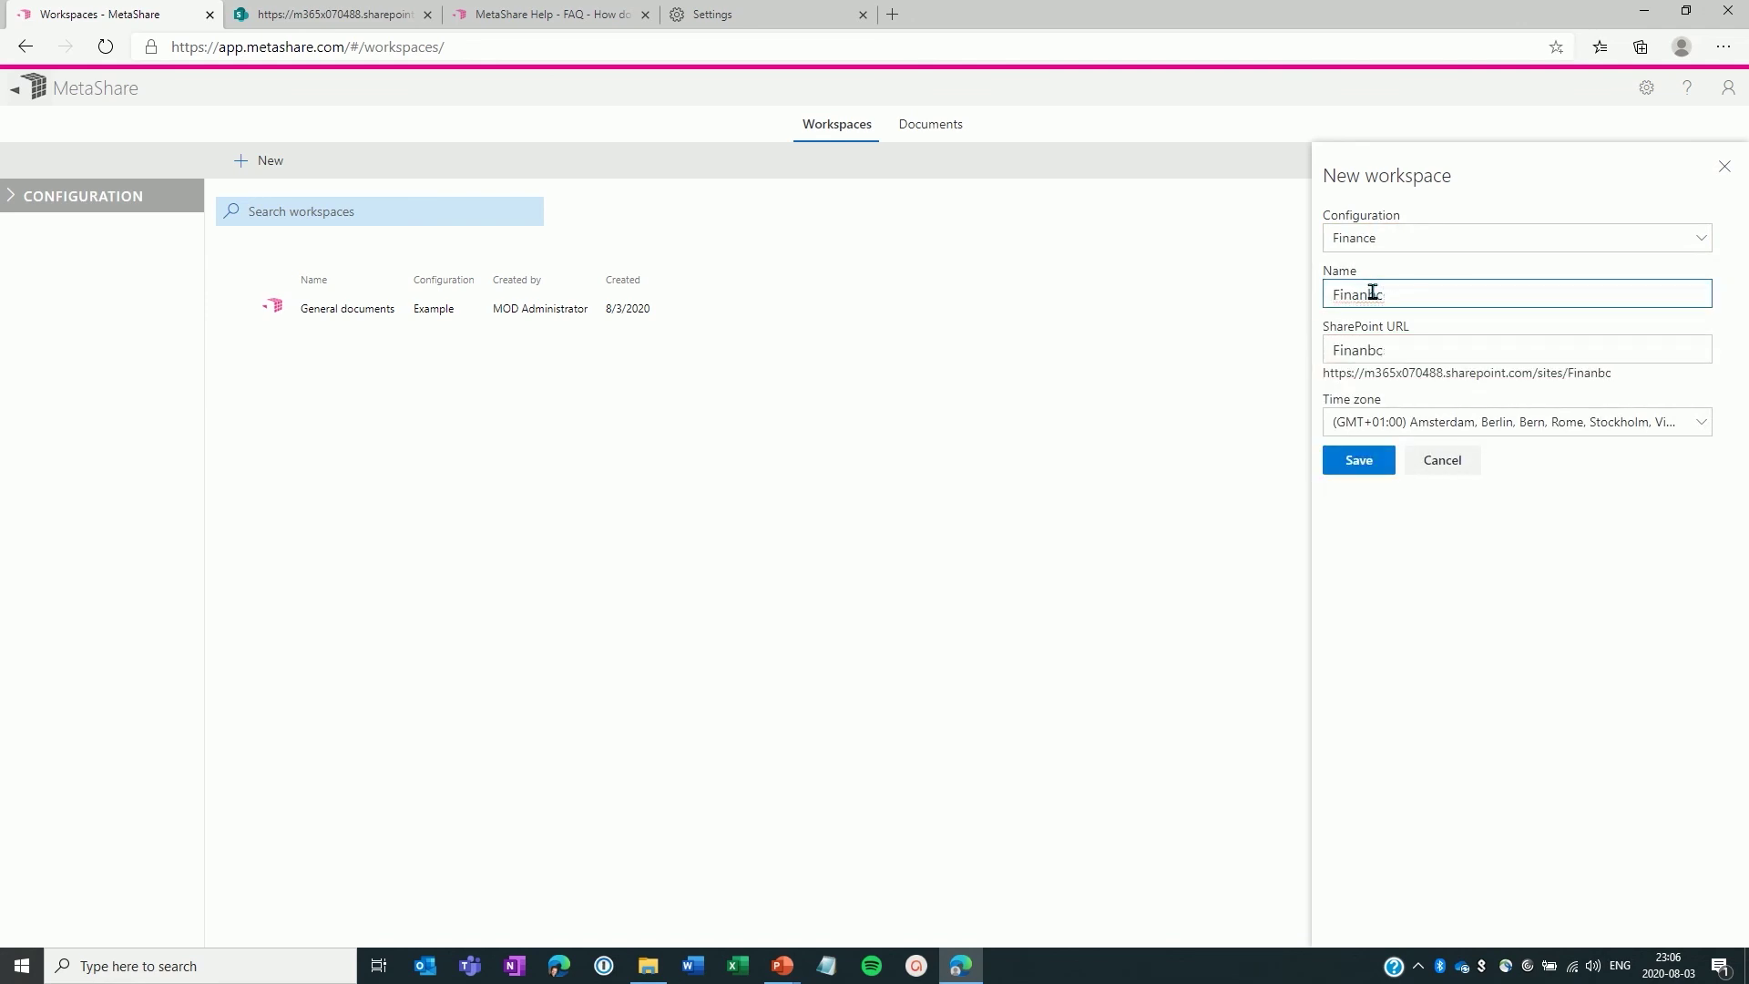
type("nce")
key("BackSpace")
left_click(1361, 462)
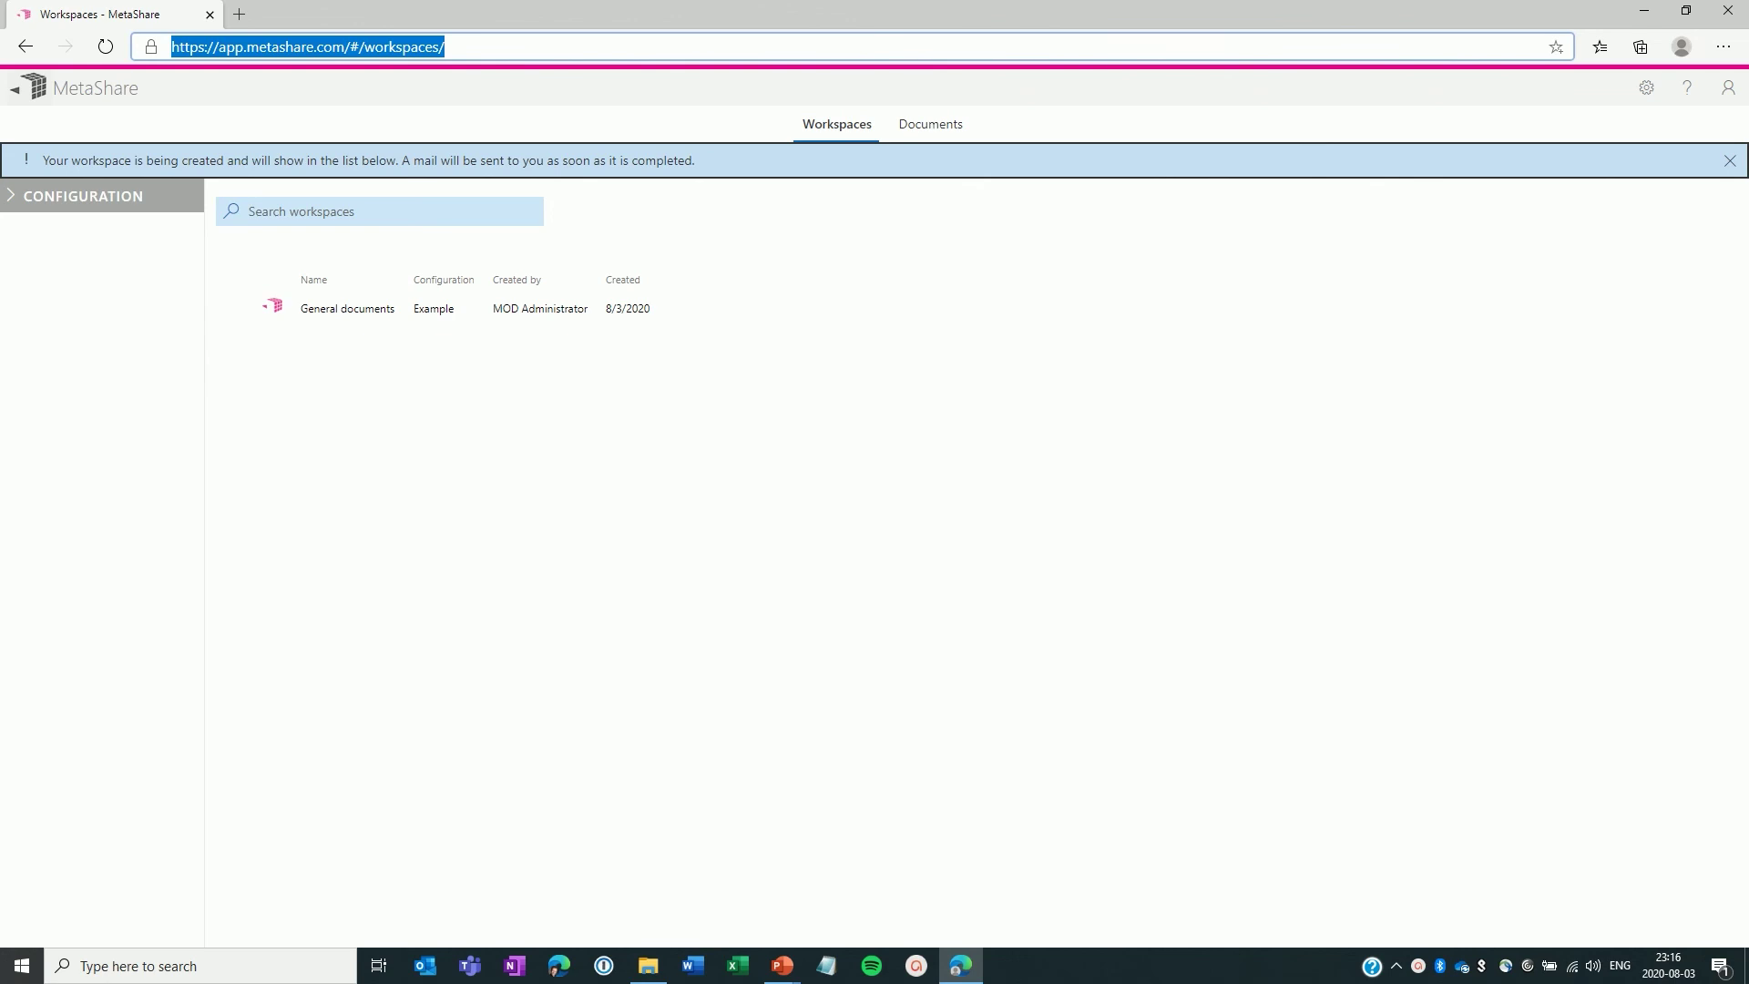
- Refresh the workspace list, open the Finance workspace and add all files from the Demo for video folder for upload
left_click(103, 47)
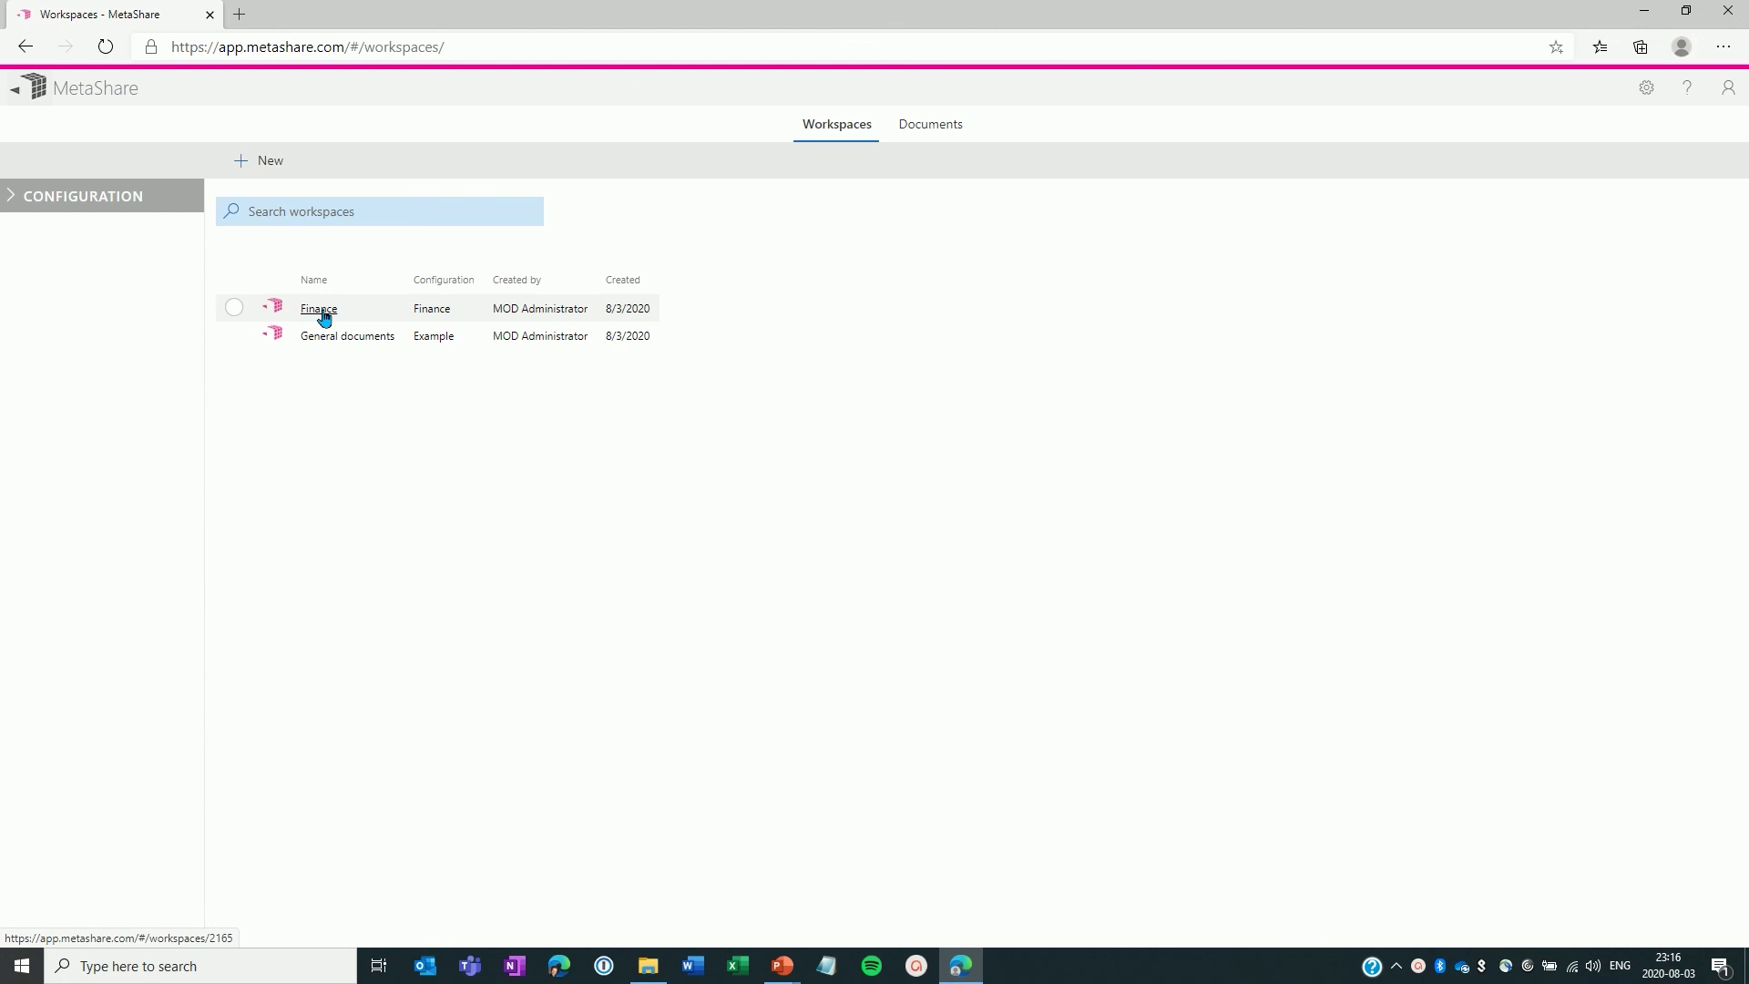
left_click(319, 310)
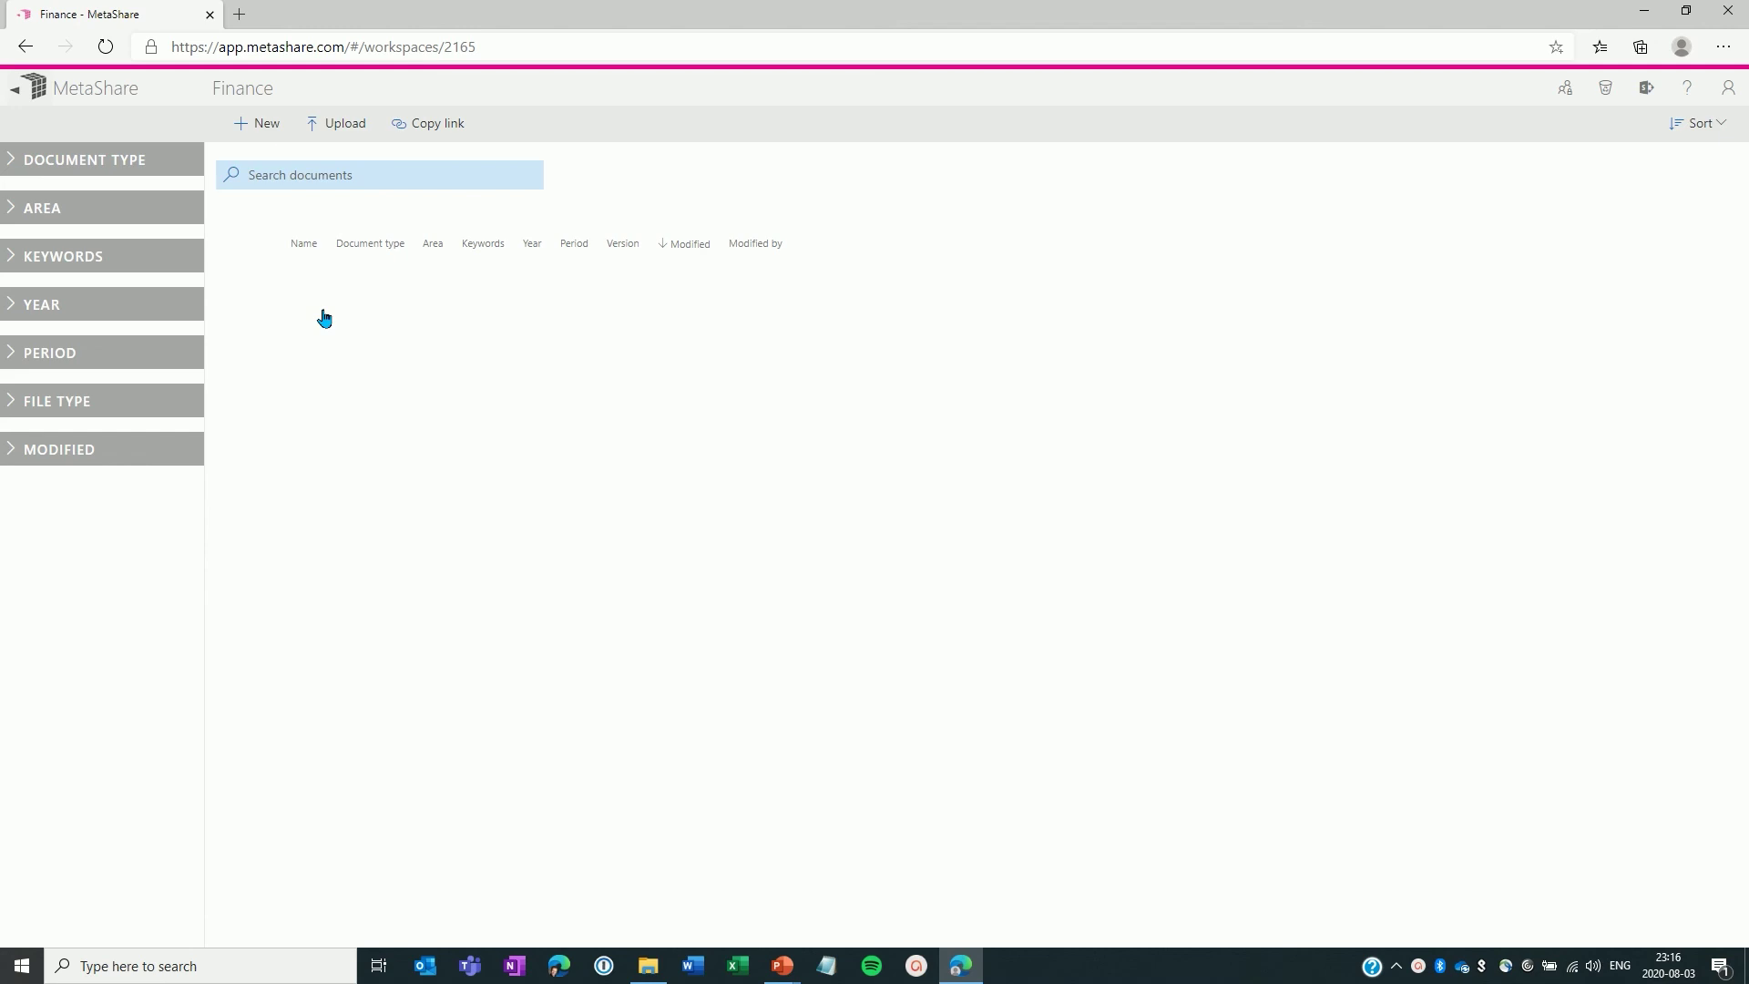
key("alt+Tab")
left_click(1290, 590)
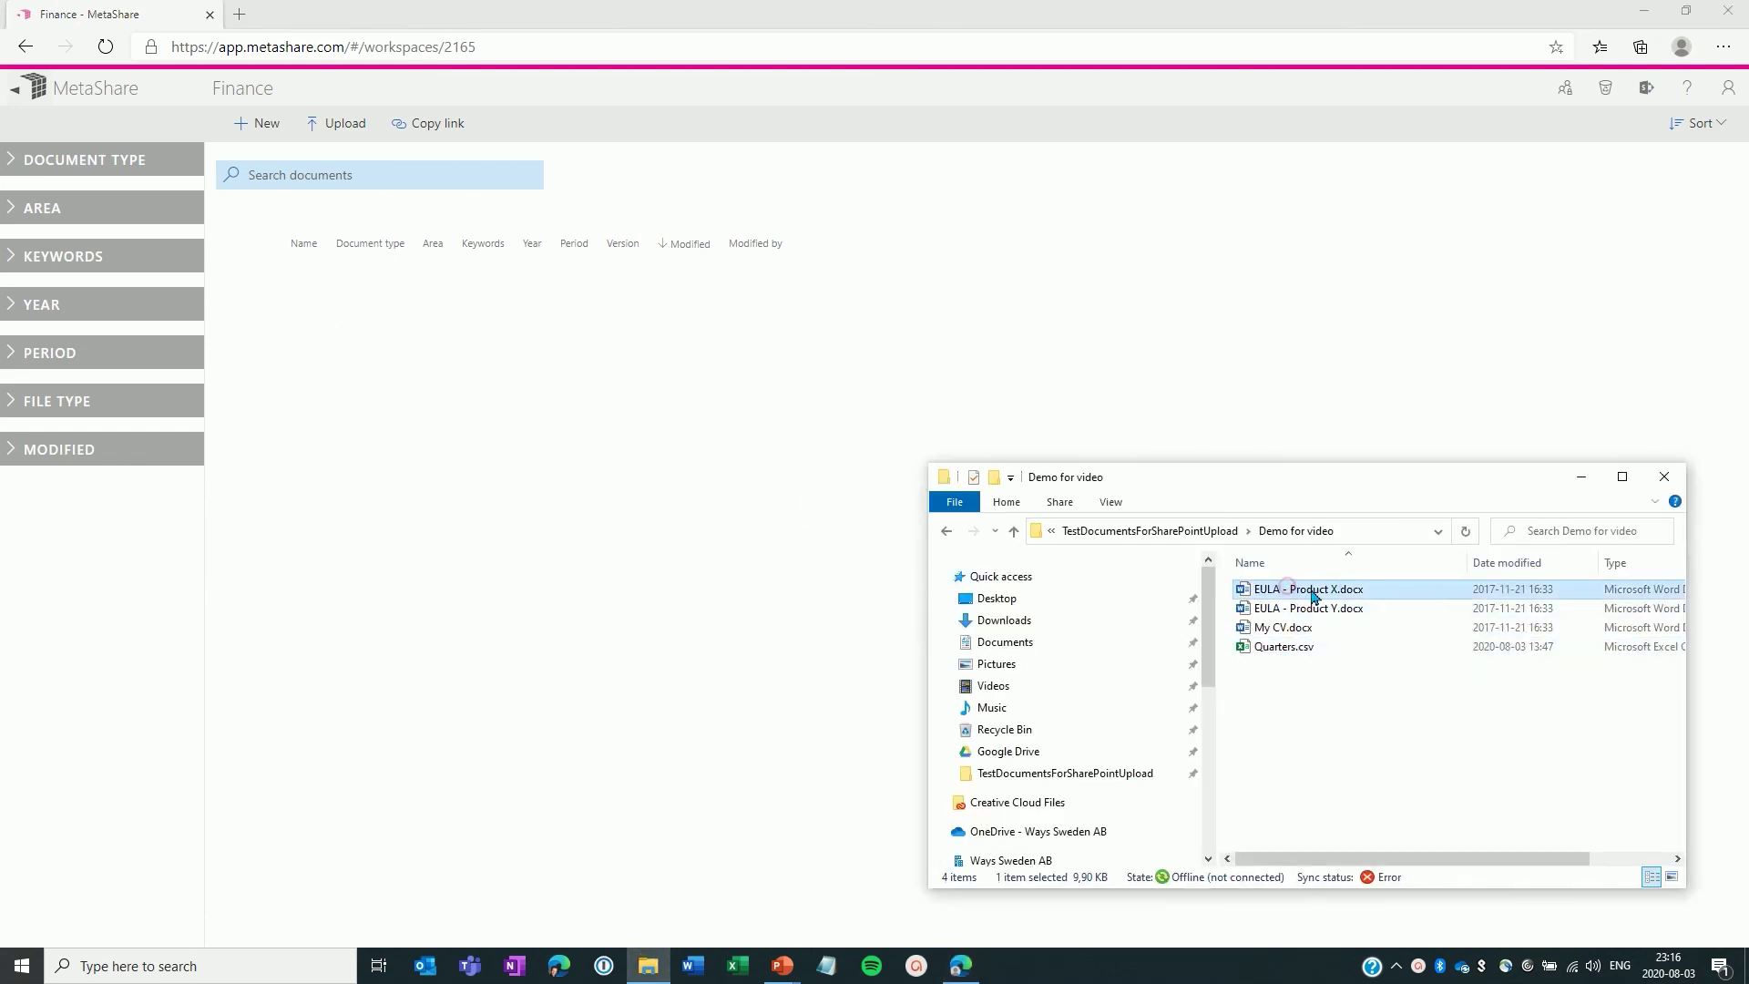
key("ctrl+a")
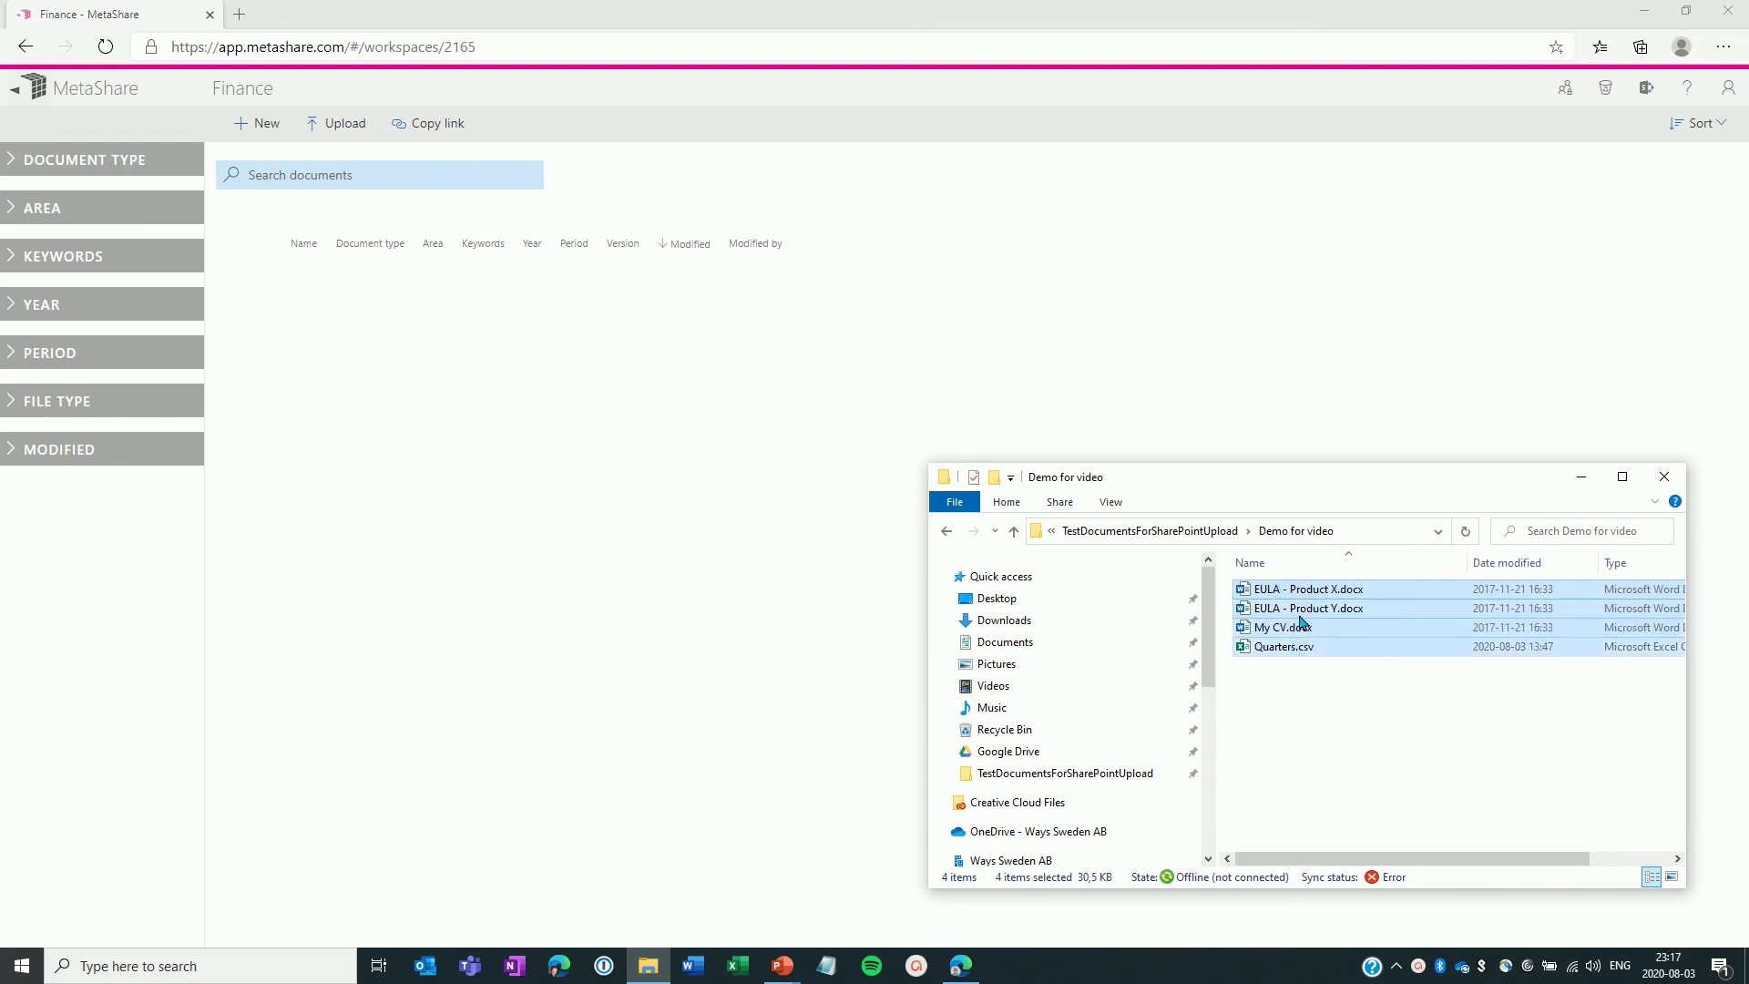
left_click_drag(1300, 622, 640, 491)
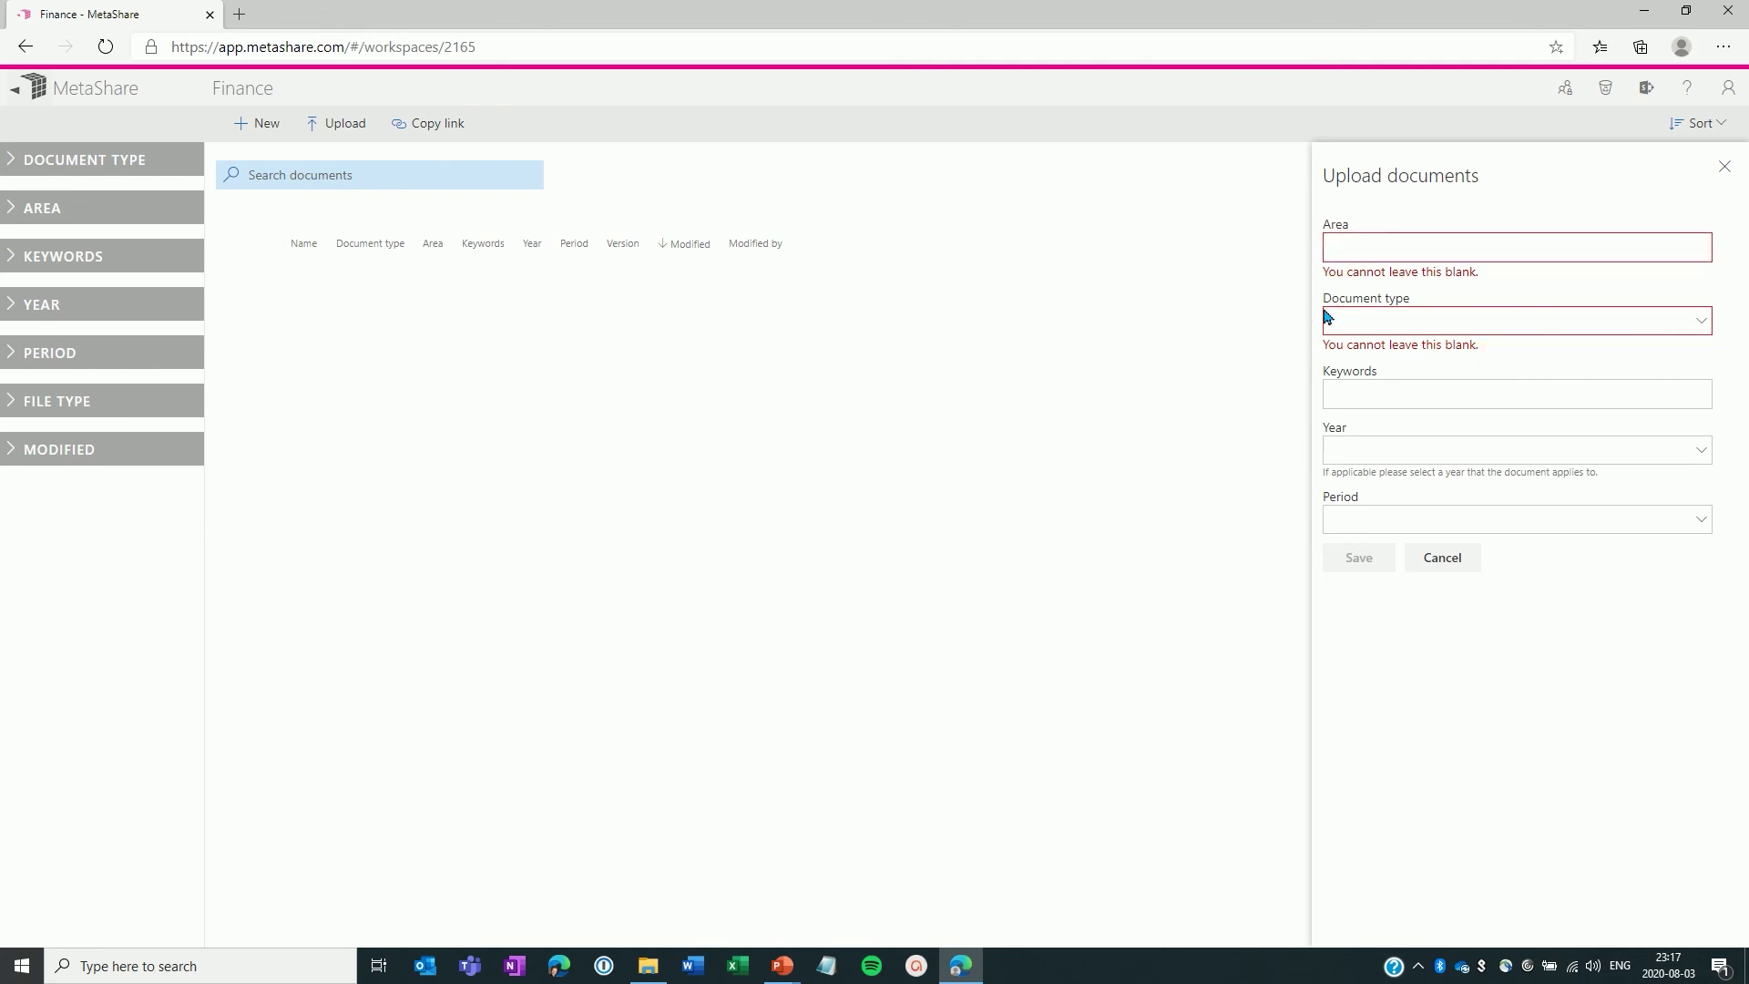
- Set the uploaded documents' area to Finance and their document type to License agreement
left_click(1346, 252)
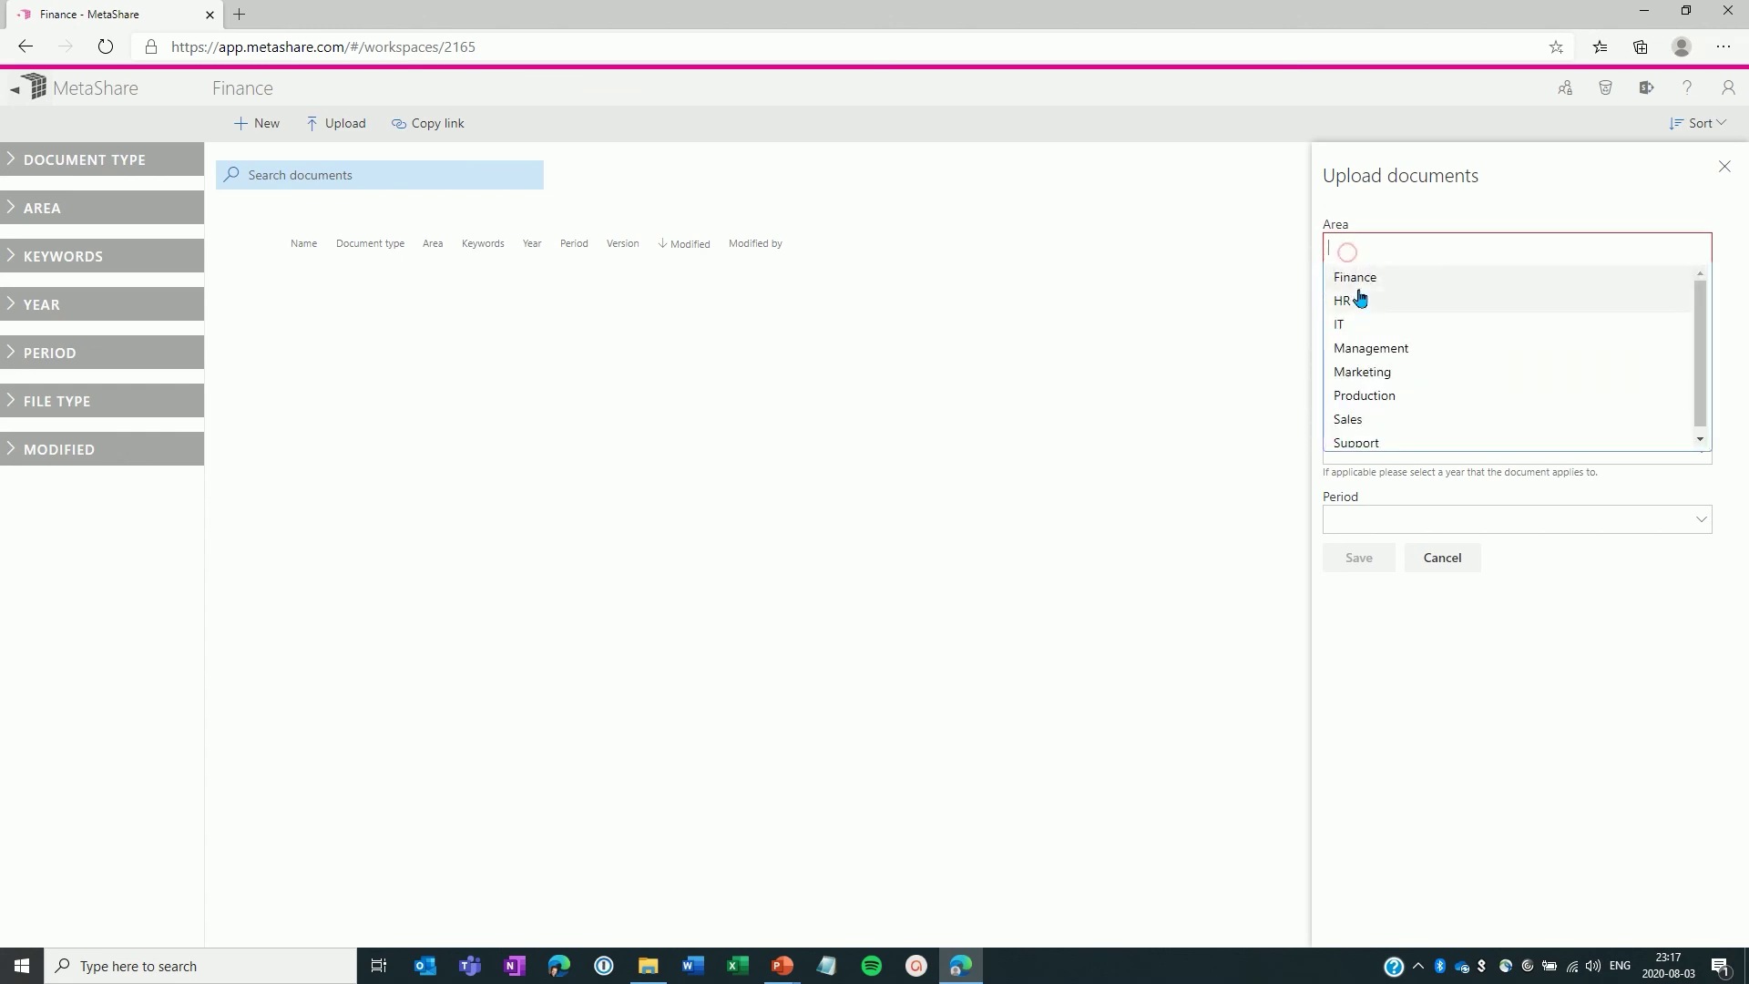
left_click(1362, 278)
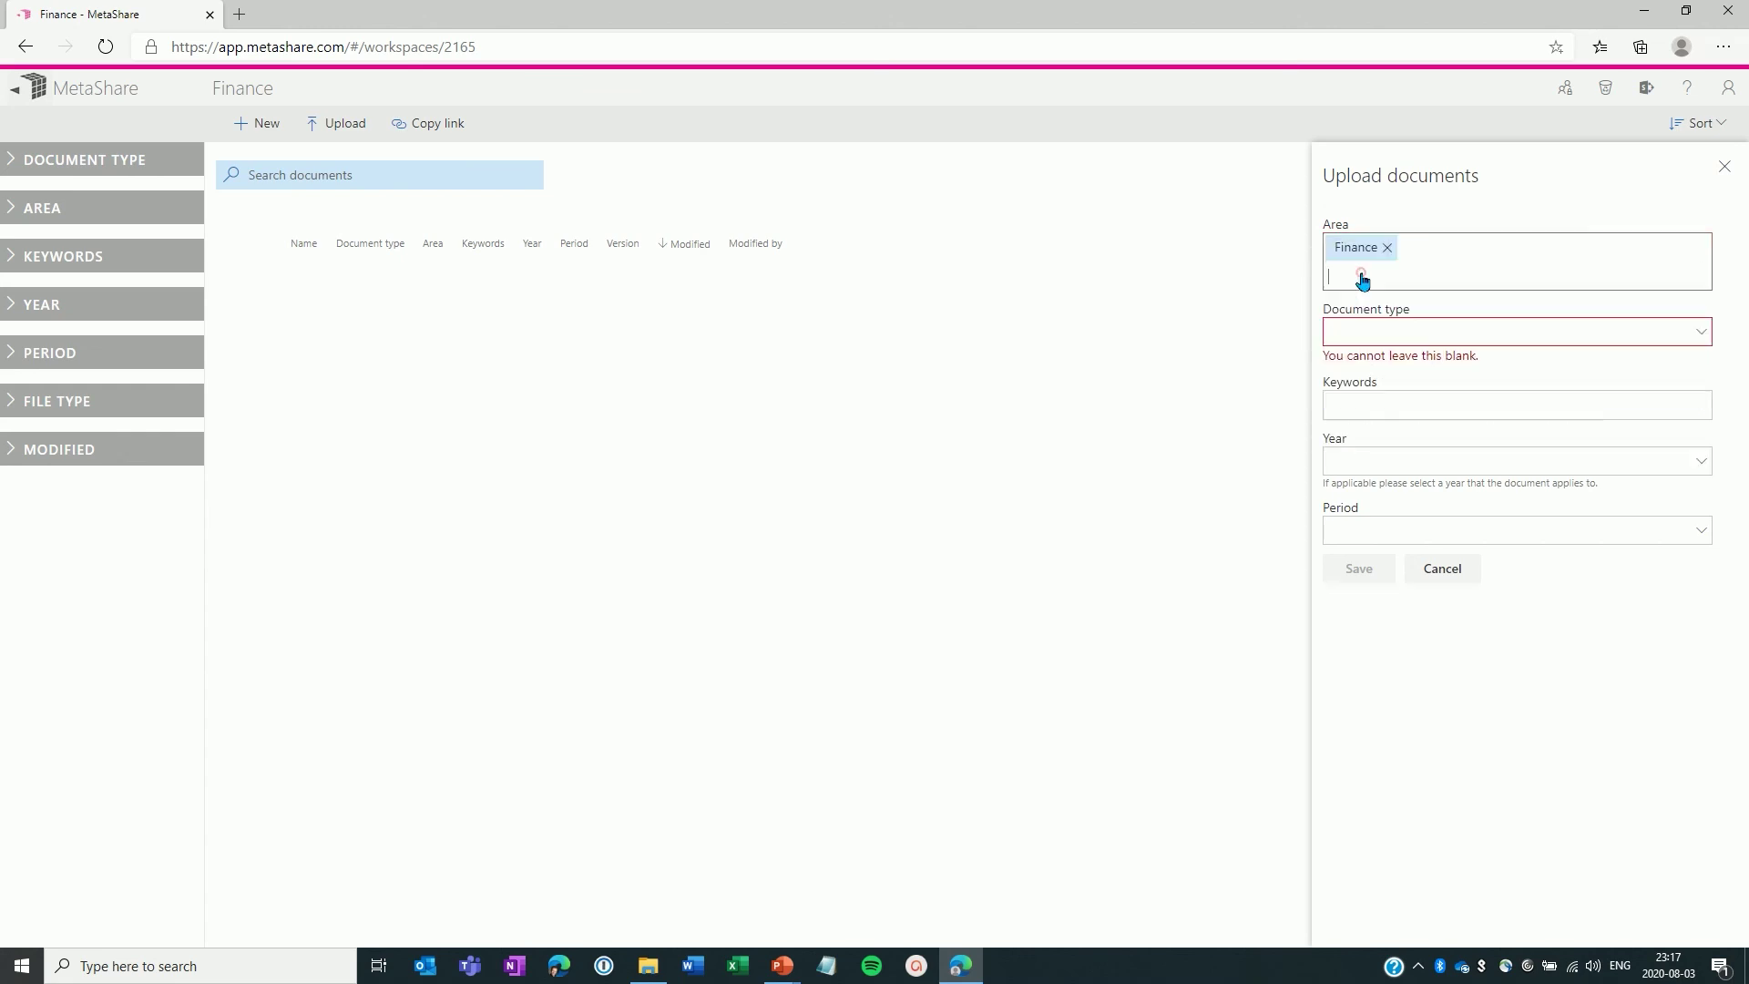
left_click(1349, 330)
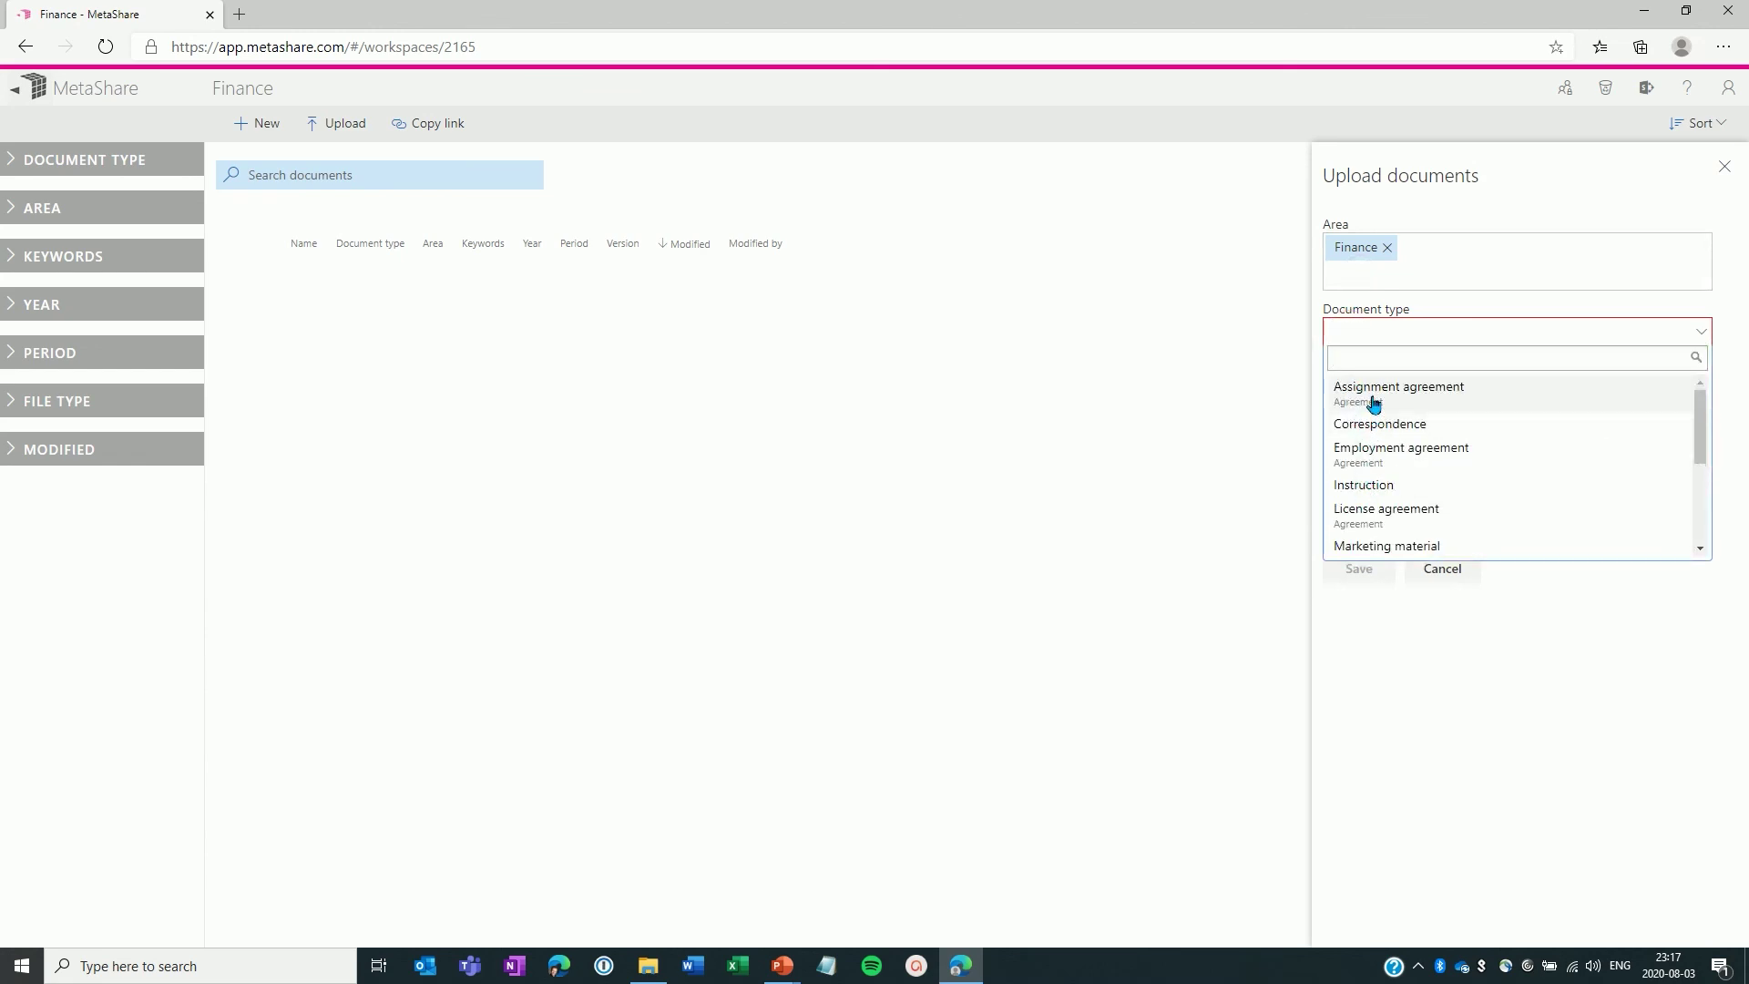
type("agree")
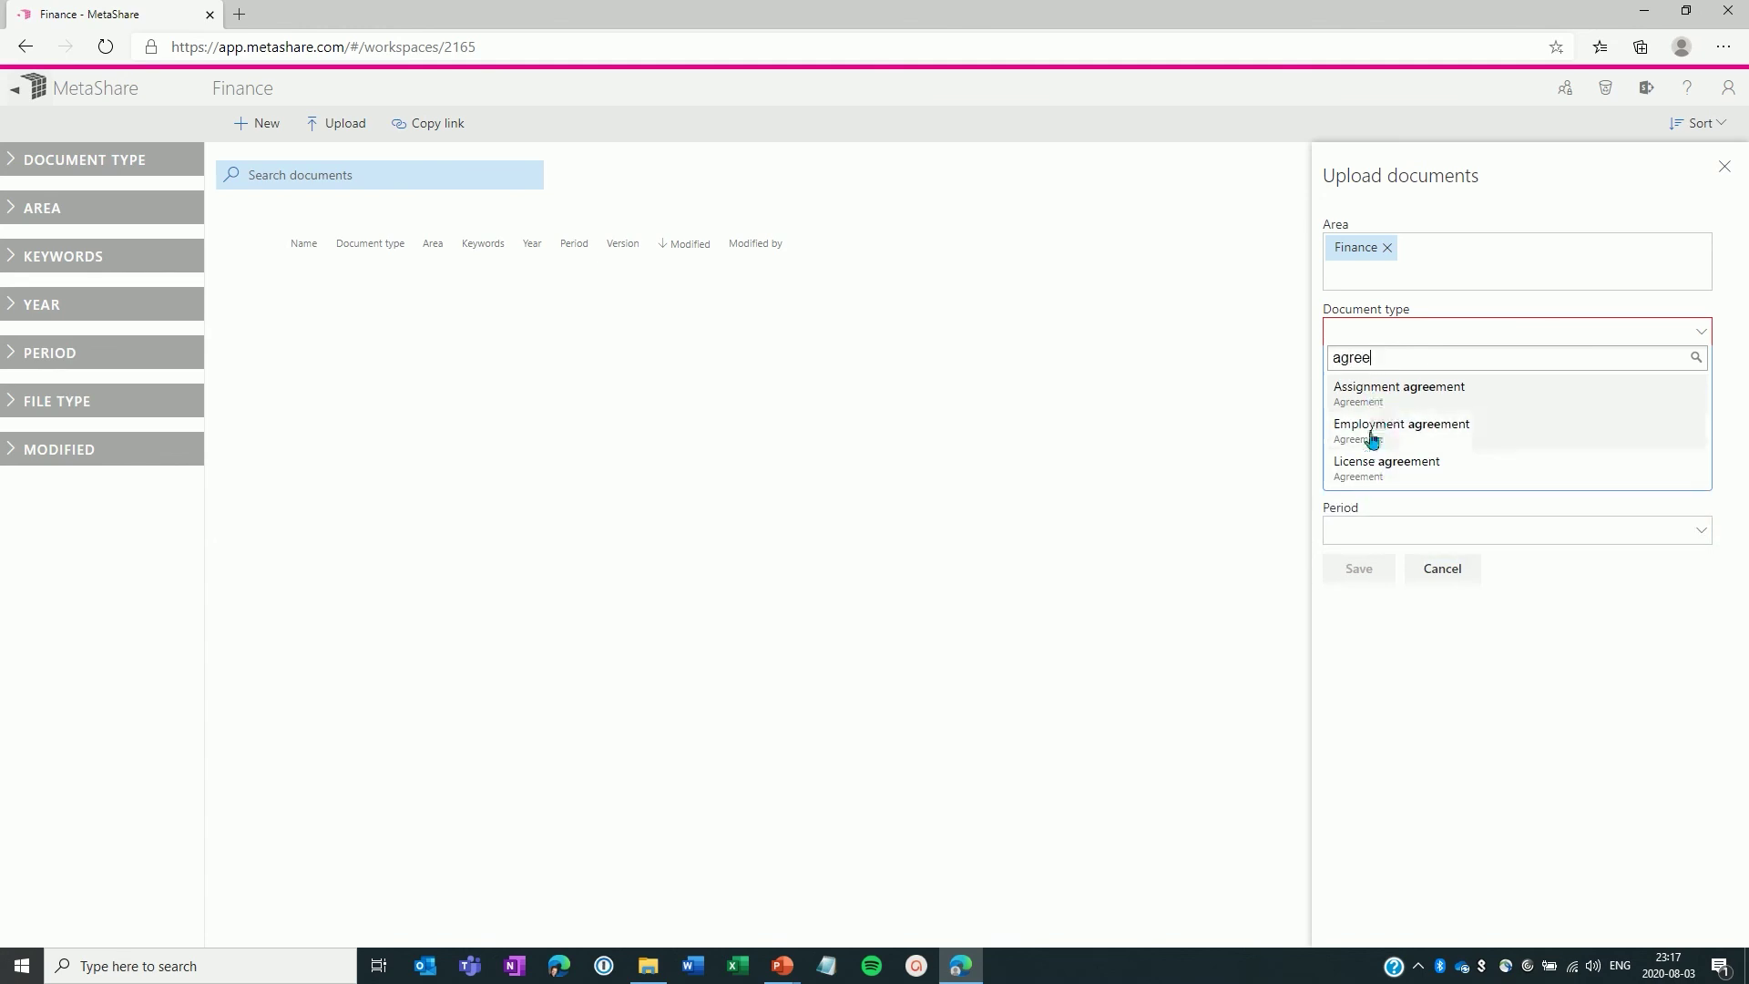
left_click(1366, 468)
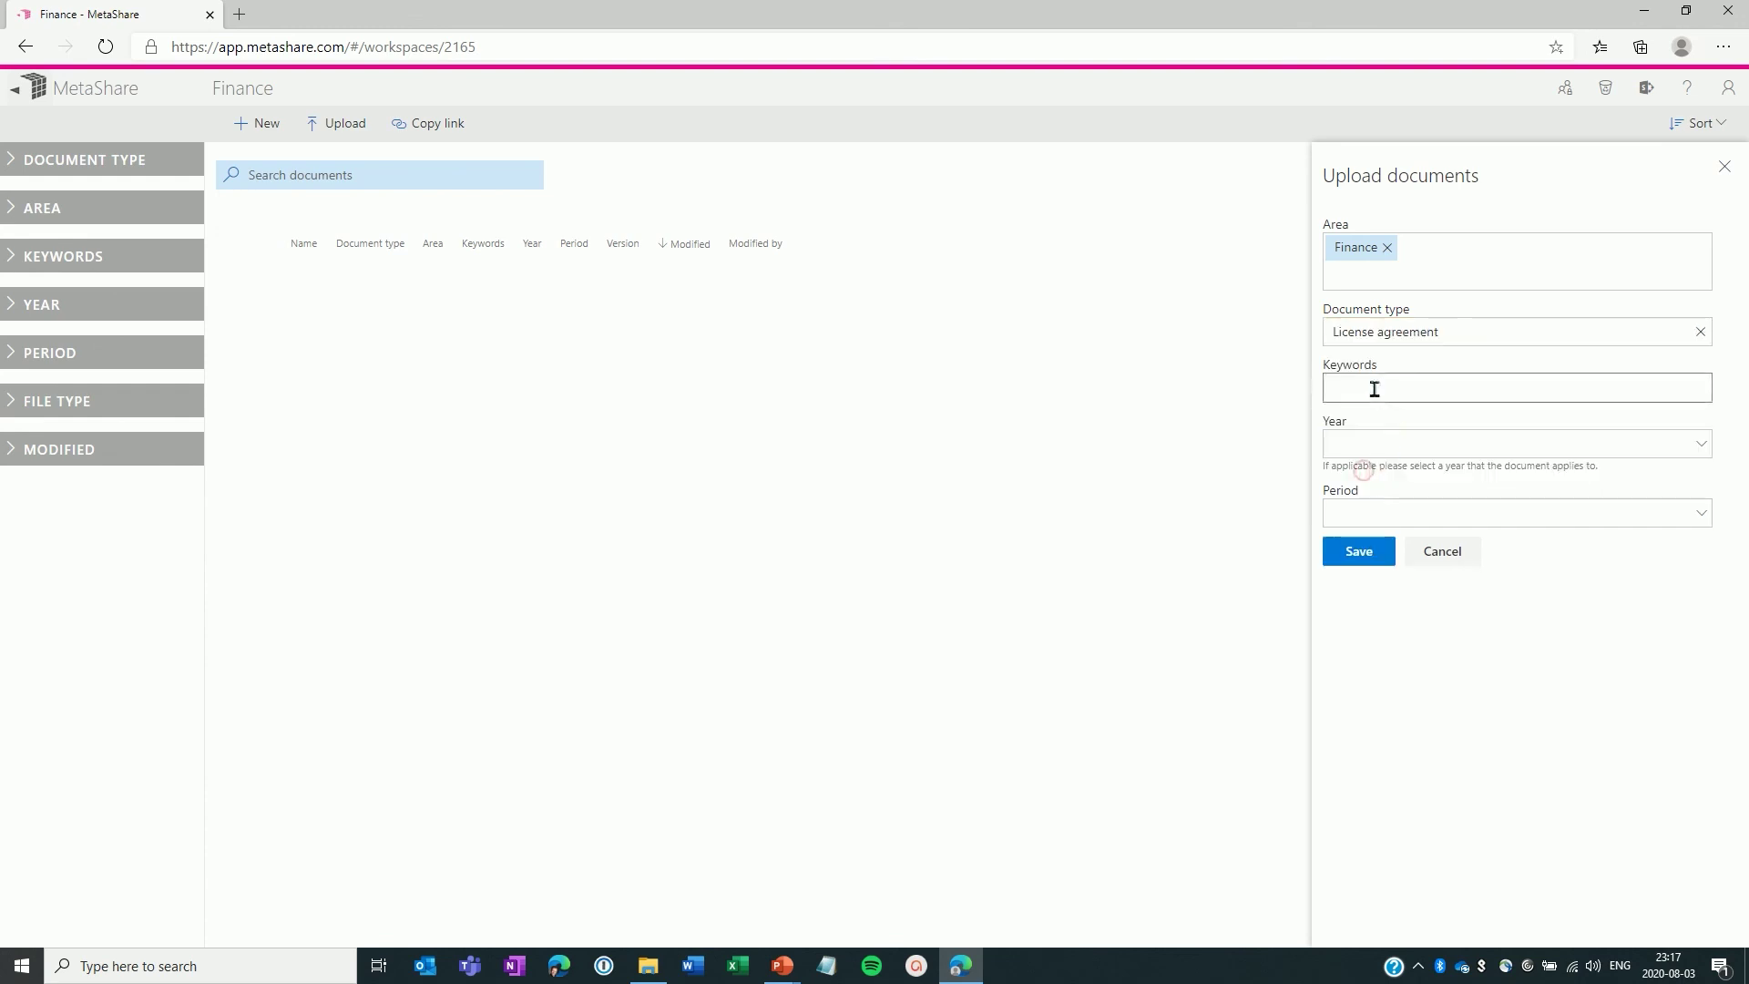
- Pick 2019 as the year of the uploaded documents
left_click(1365, 446)
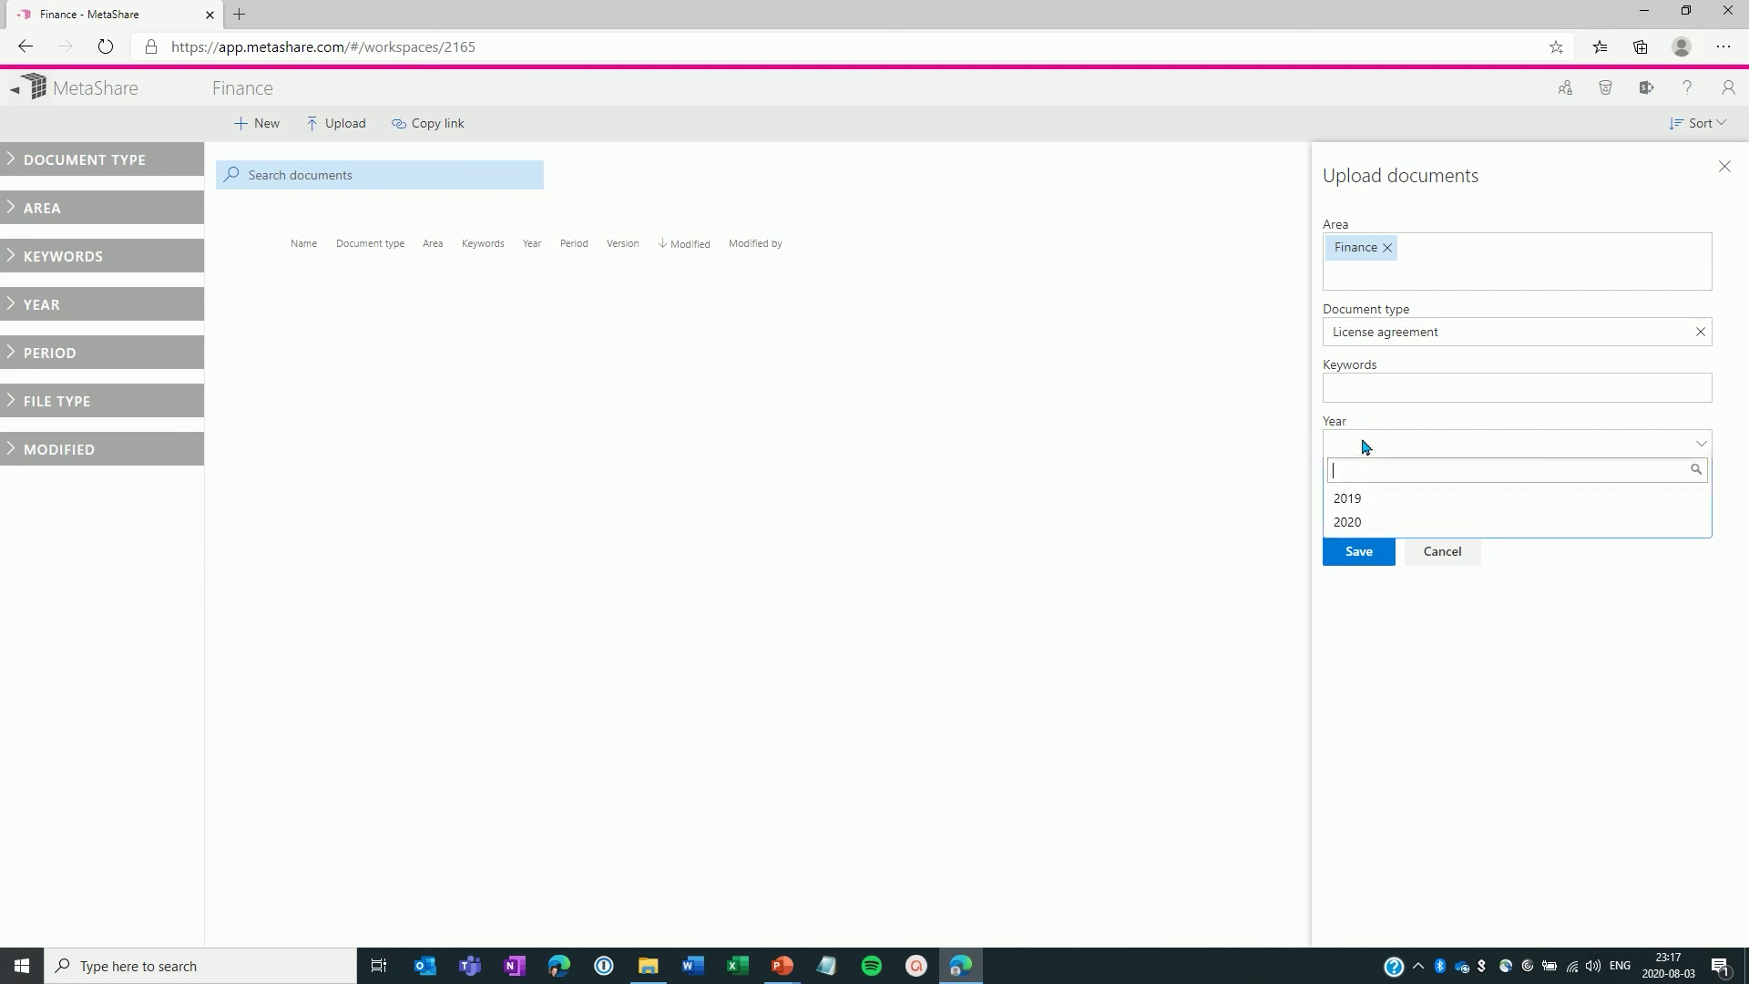
key("Down")
key("Return")
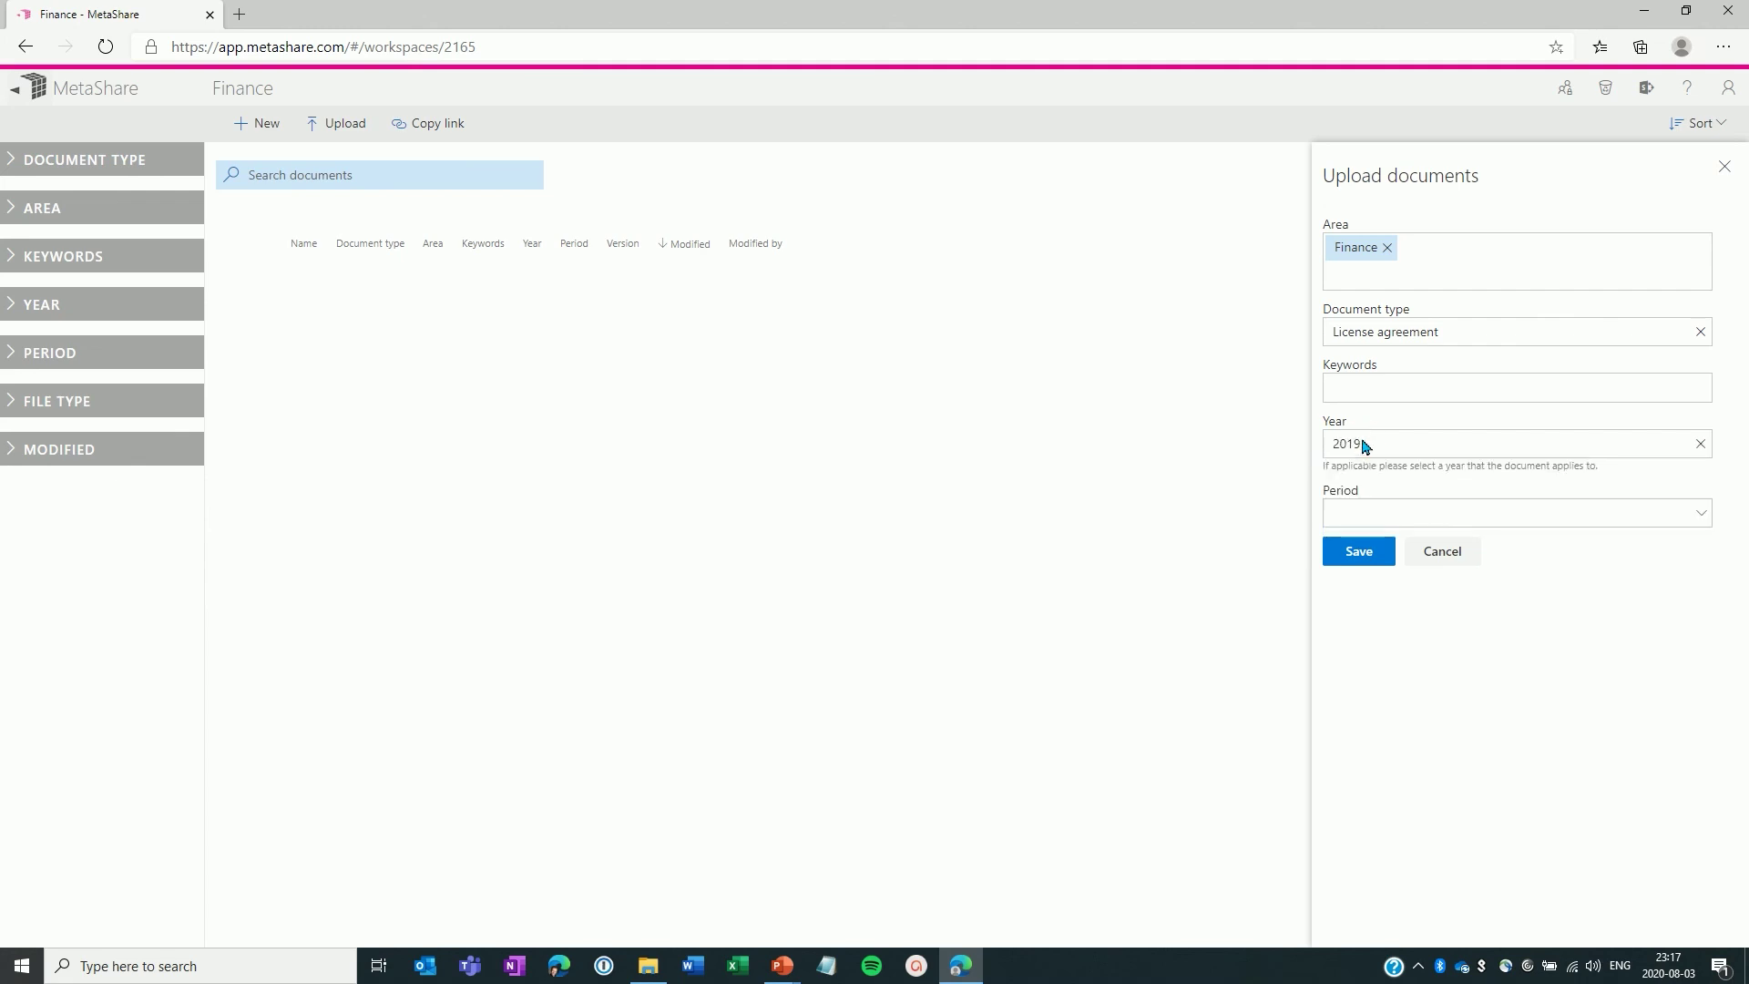
- Set the uploaded documents' year to the new value 2021 and their period to 1 - January, and save the upload
left_click(1363, 443)
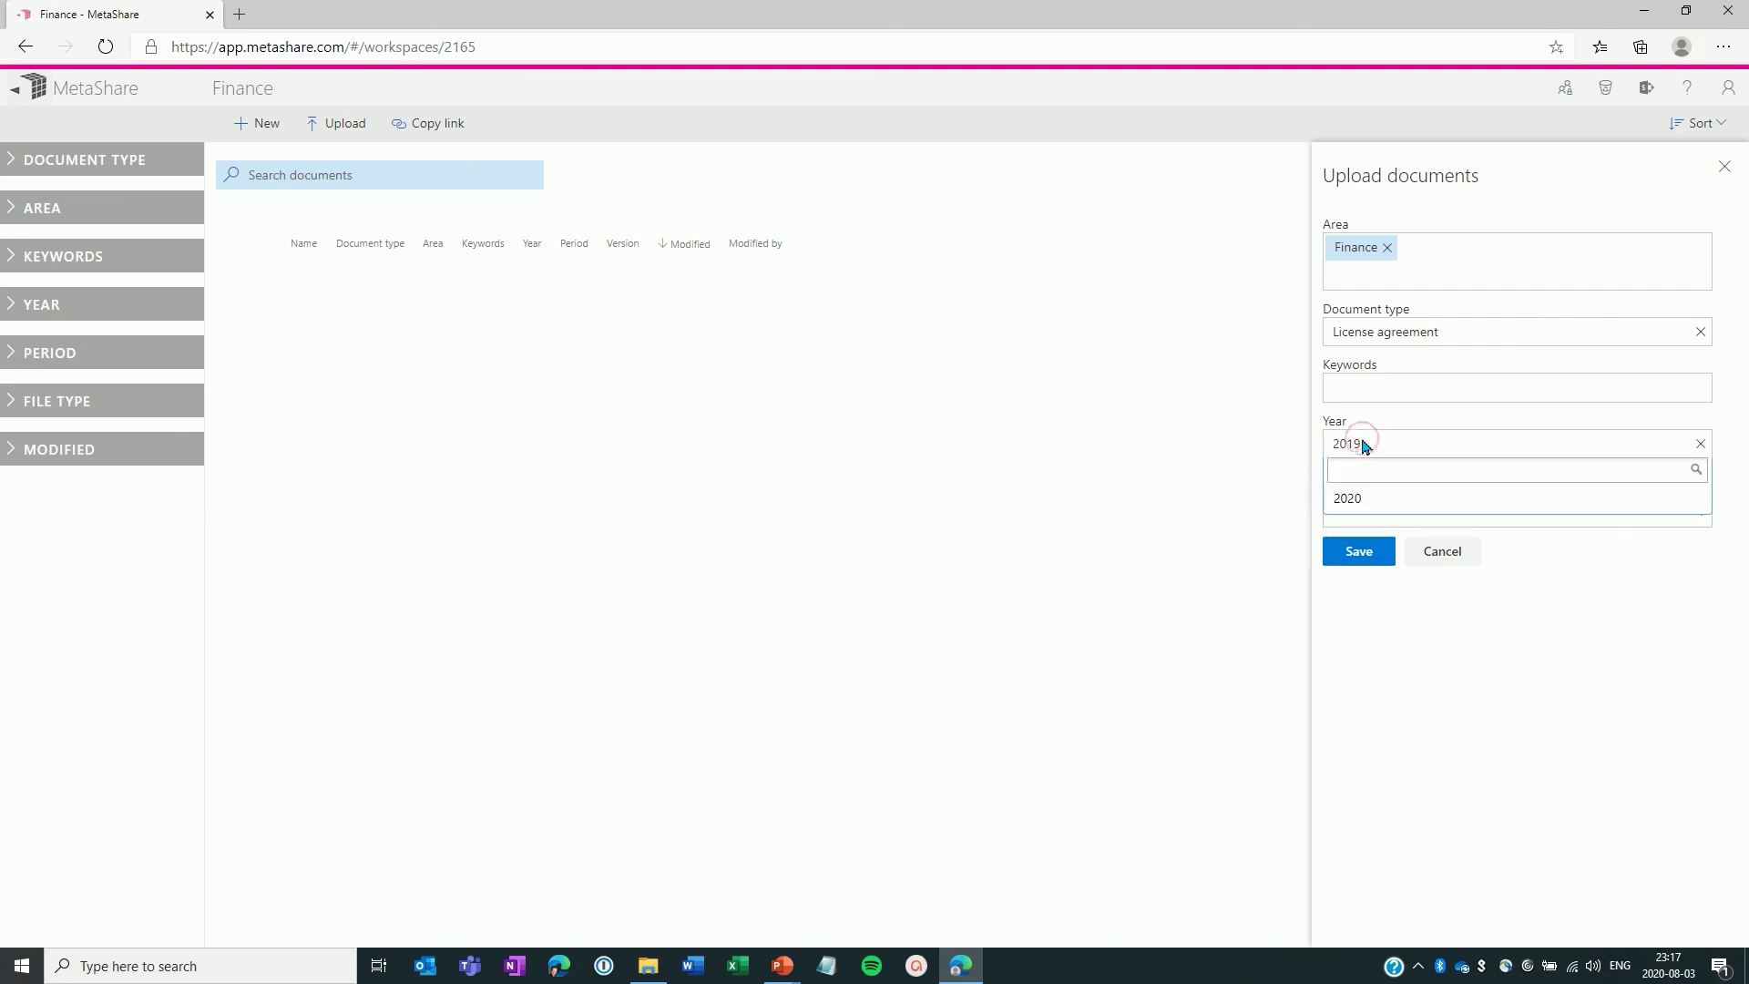
type("2021")
key("Return")
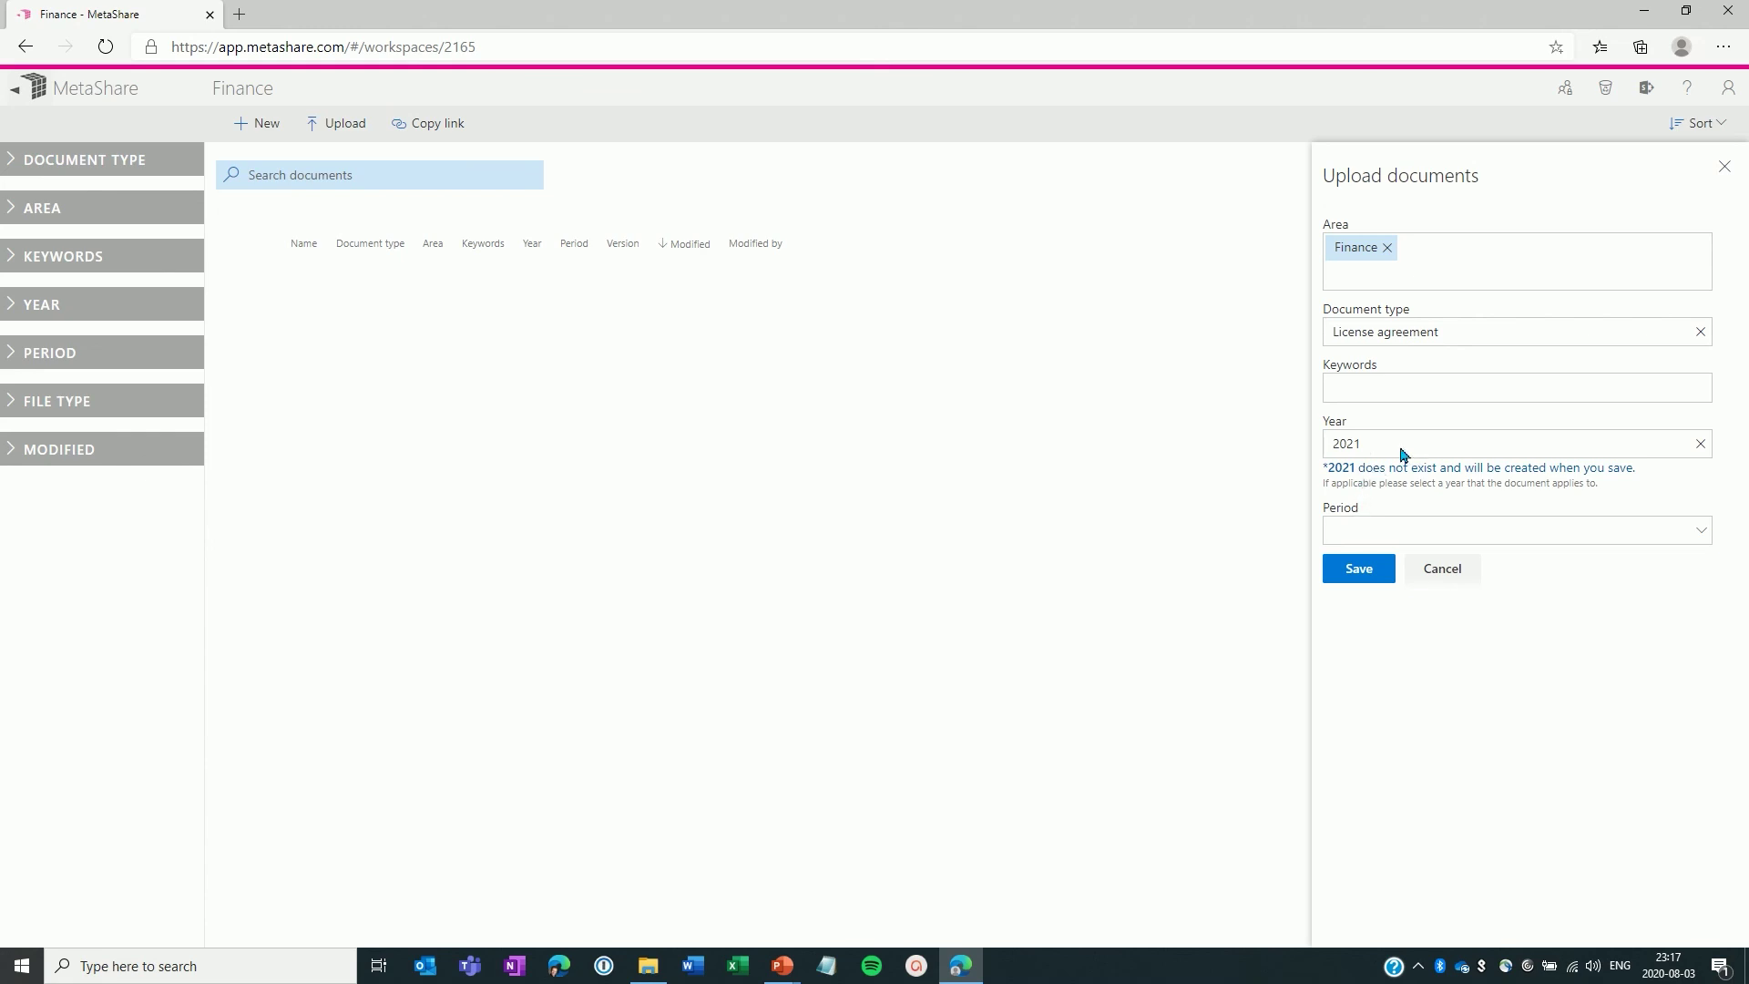
left_click(1378, 534)
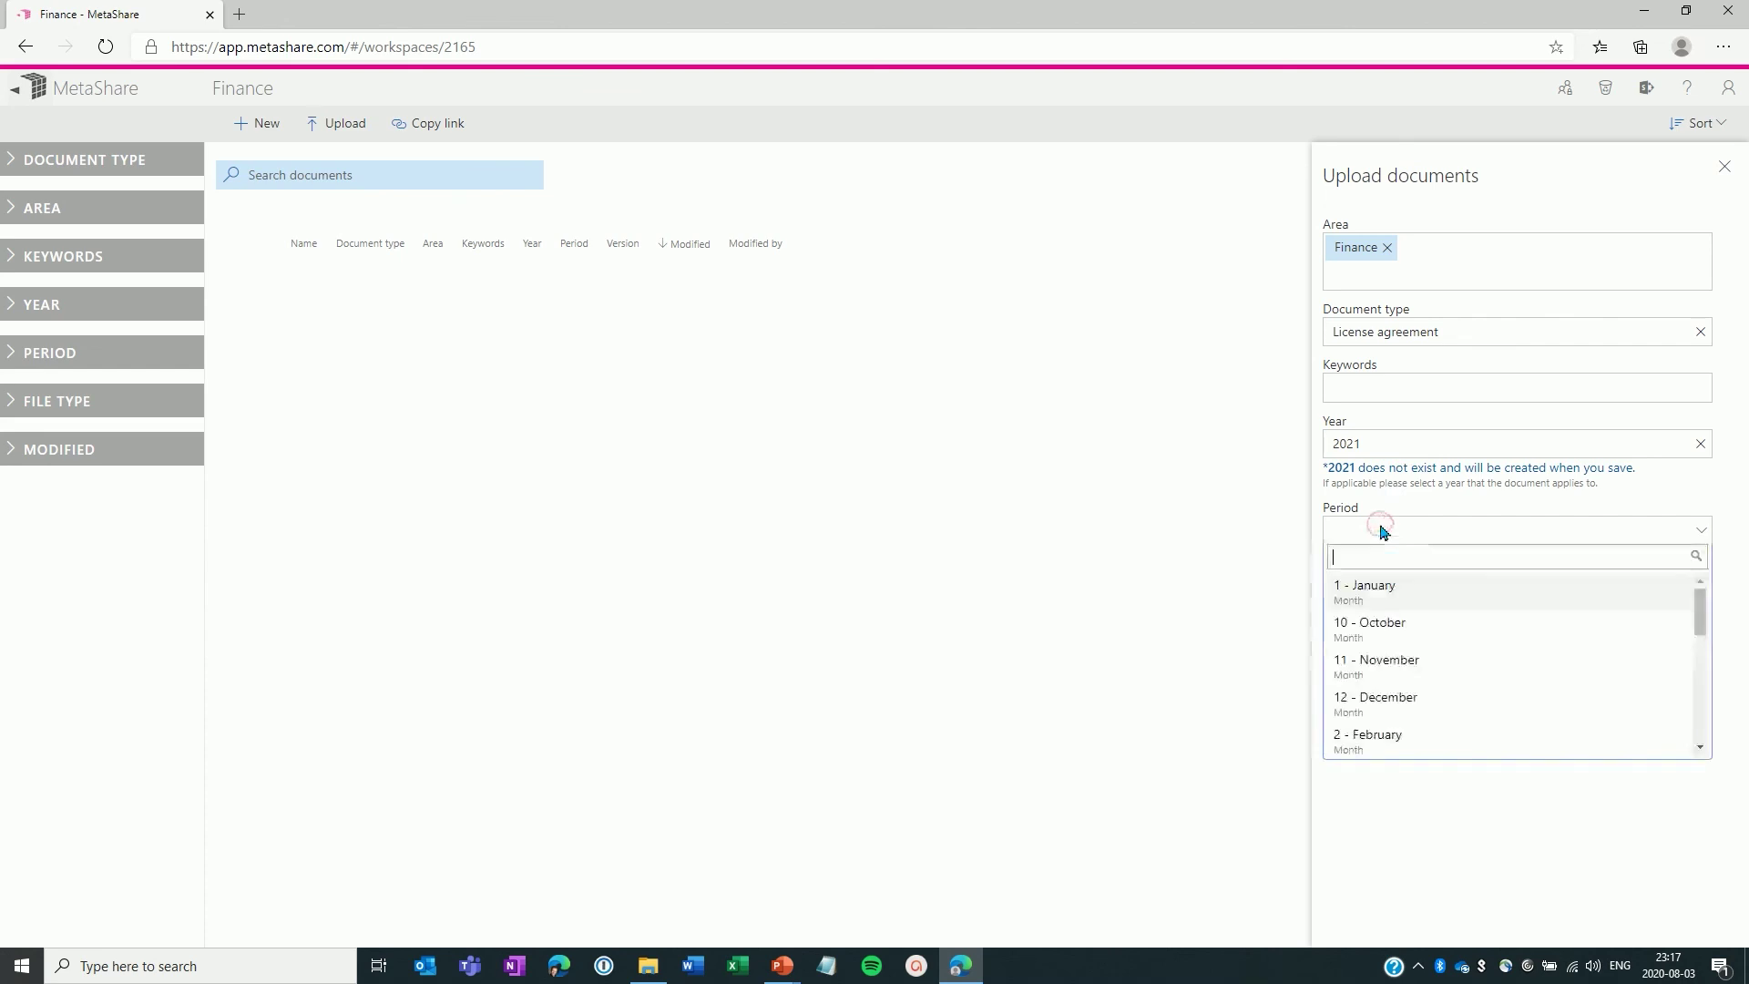
left_click(1373, 585)
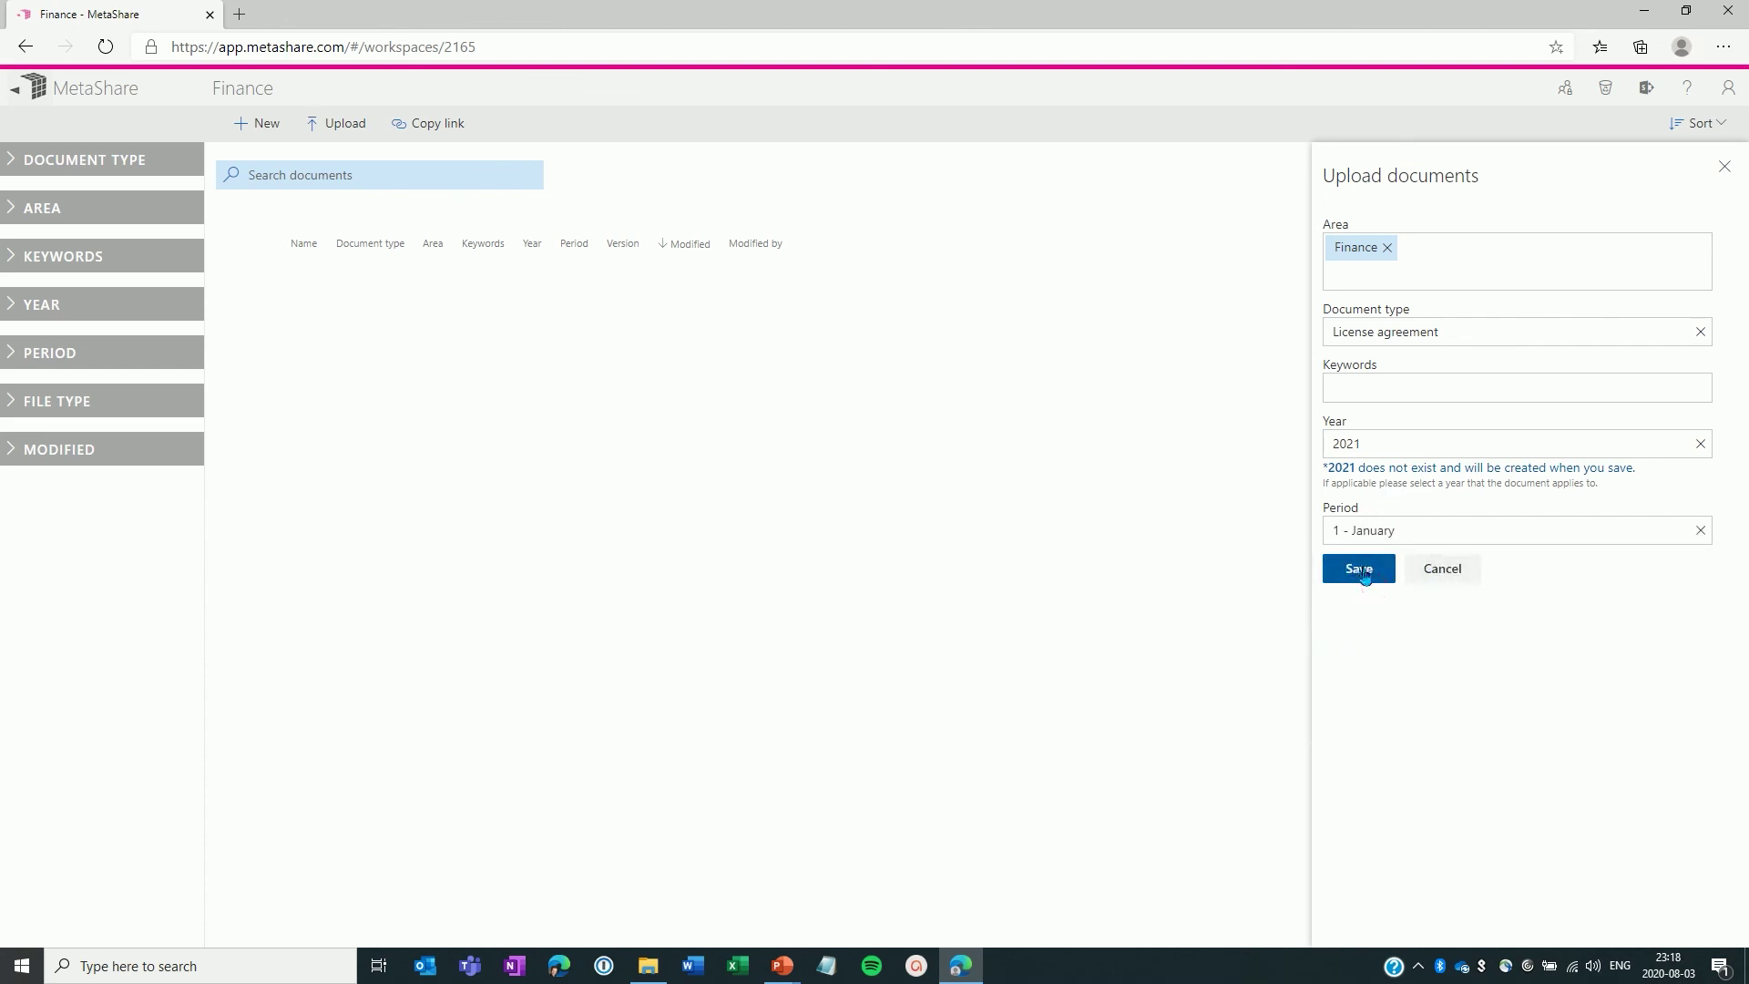
left_click(1358, 569)
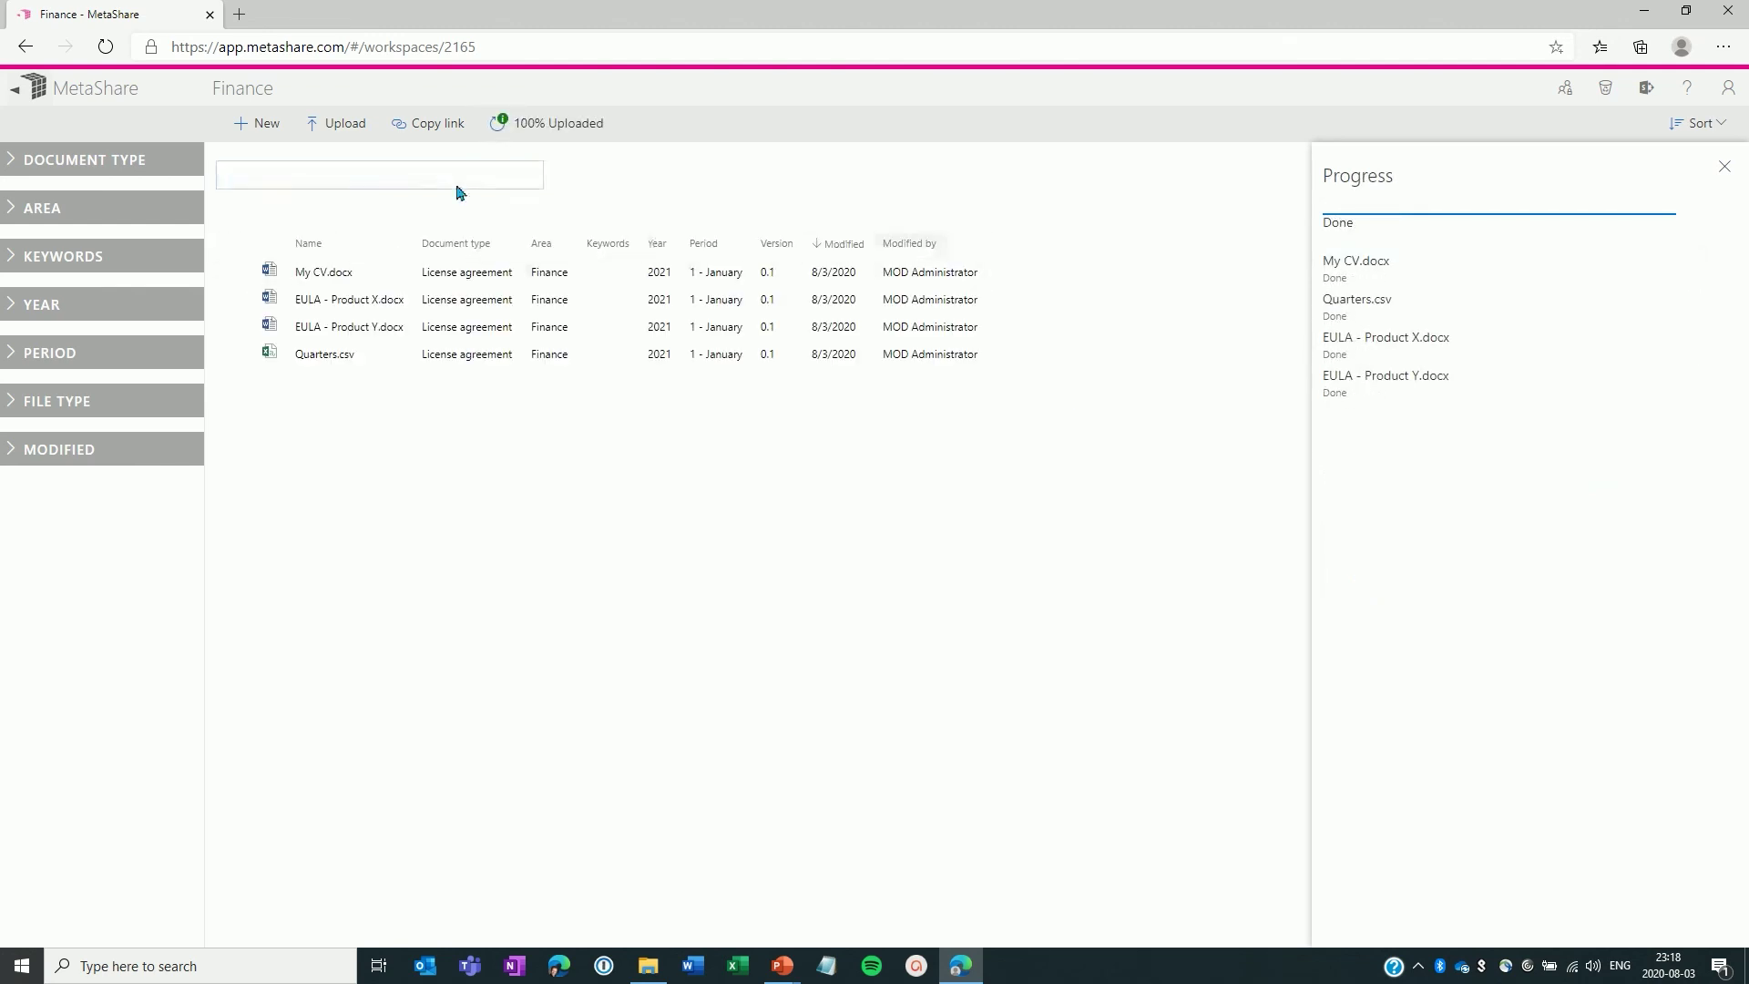
- Expand the Year filter in the Finance workspace to check its available values
left_click(52, 308)
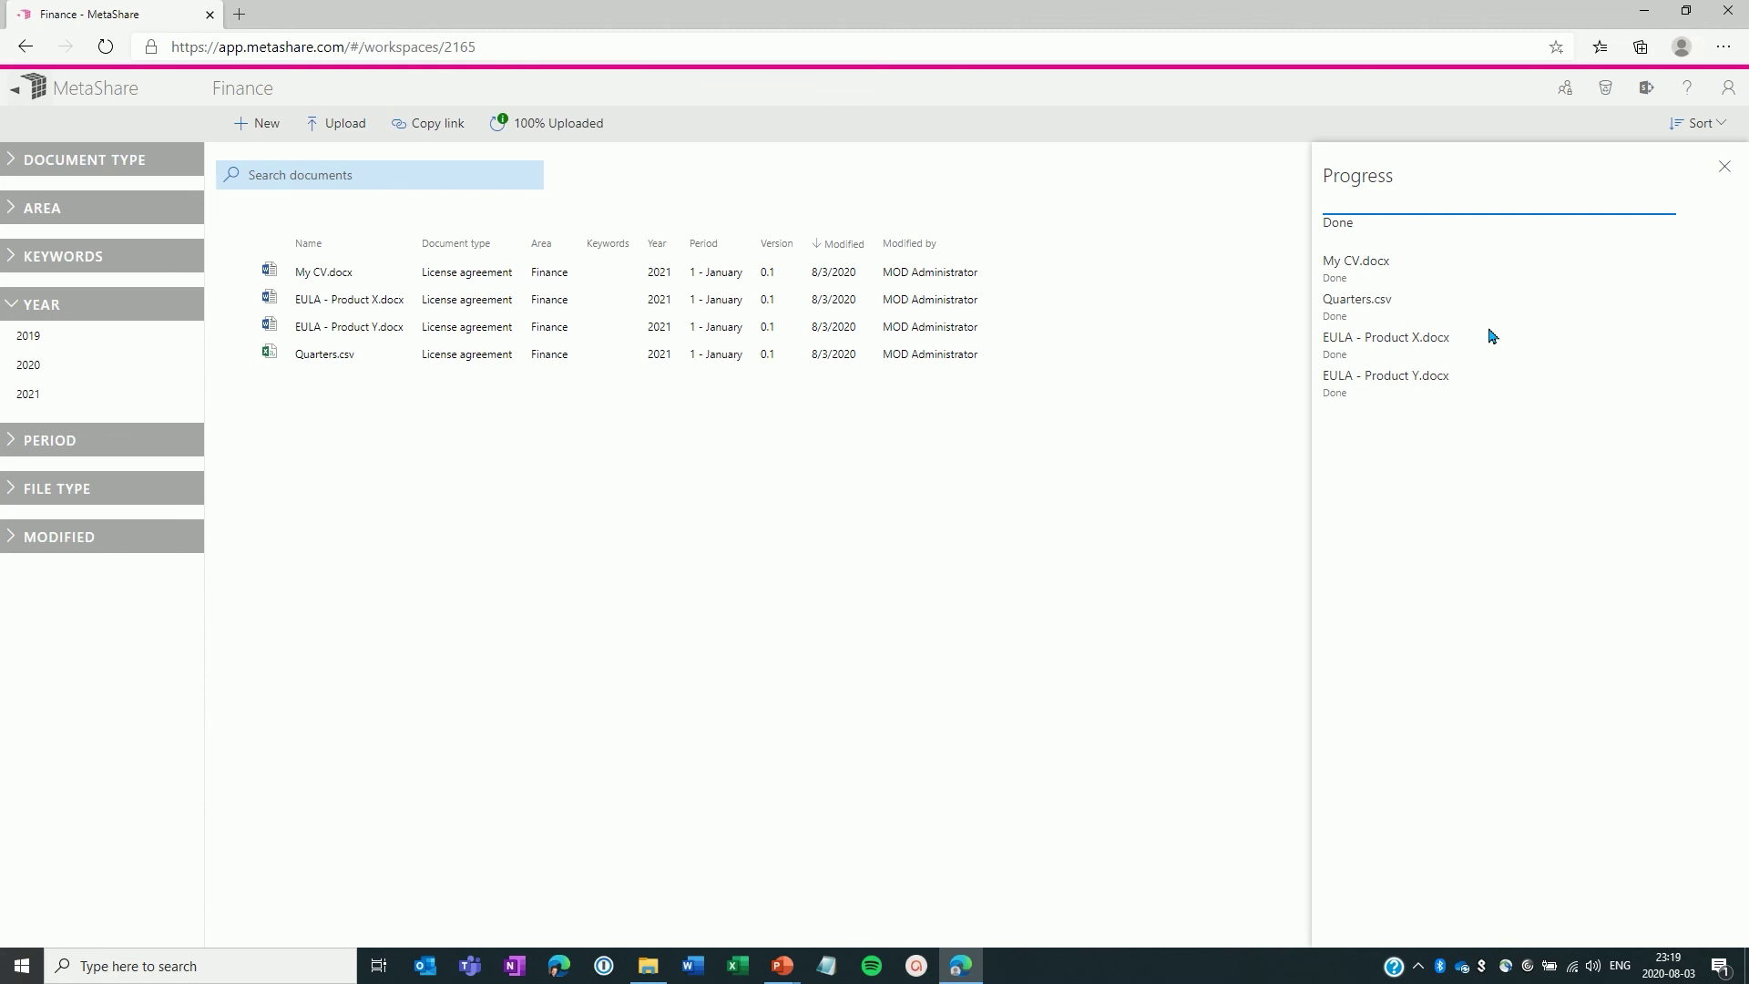
- Open the Admin Manual in MetaShare's online help and review its topics on managing the taxonomy, document metadata and MetaShare configuration
left_click(1688, 89)
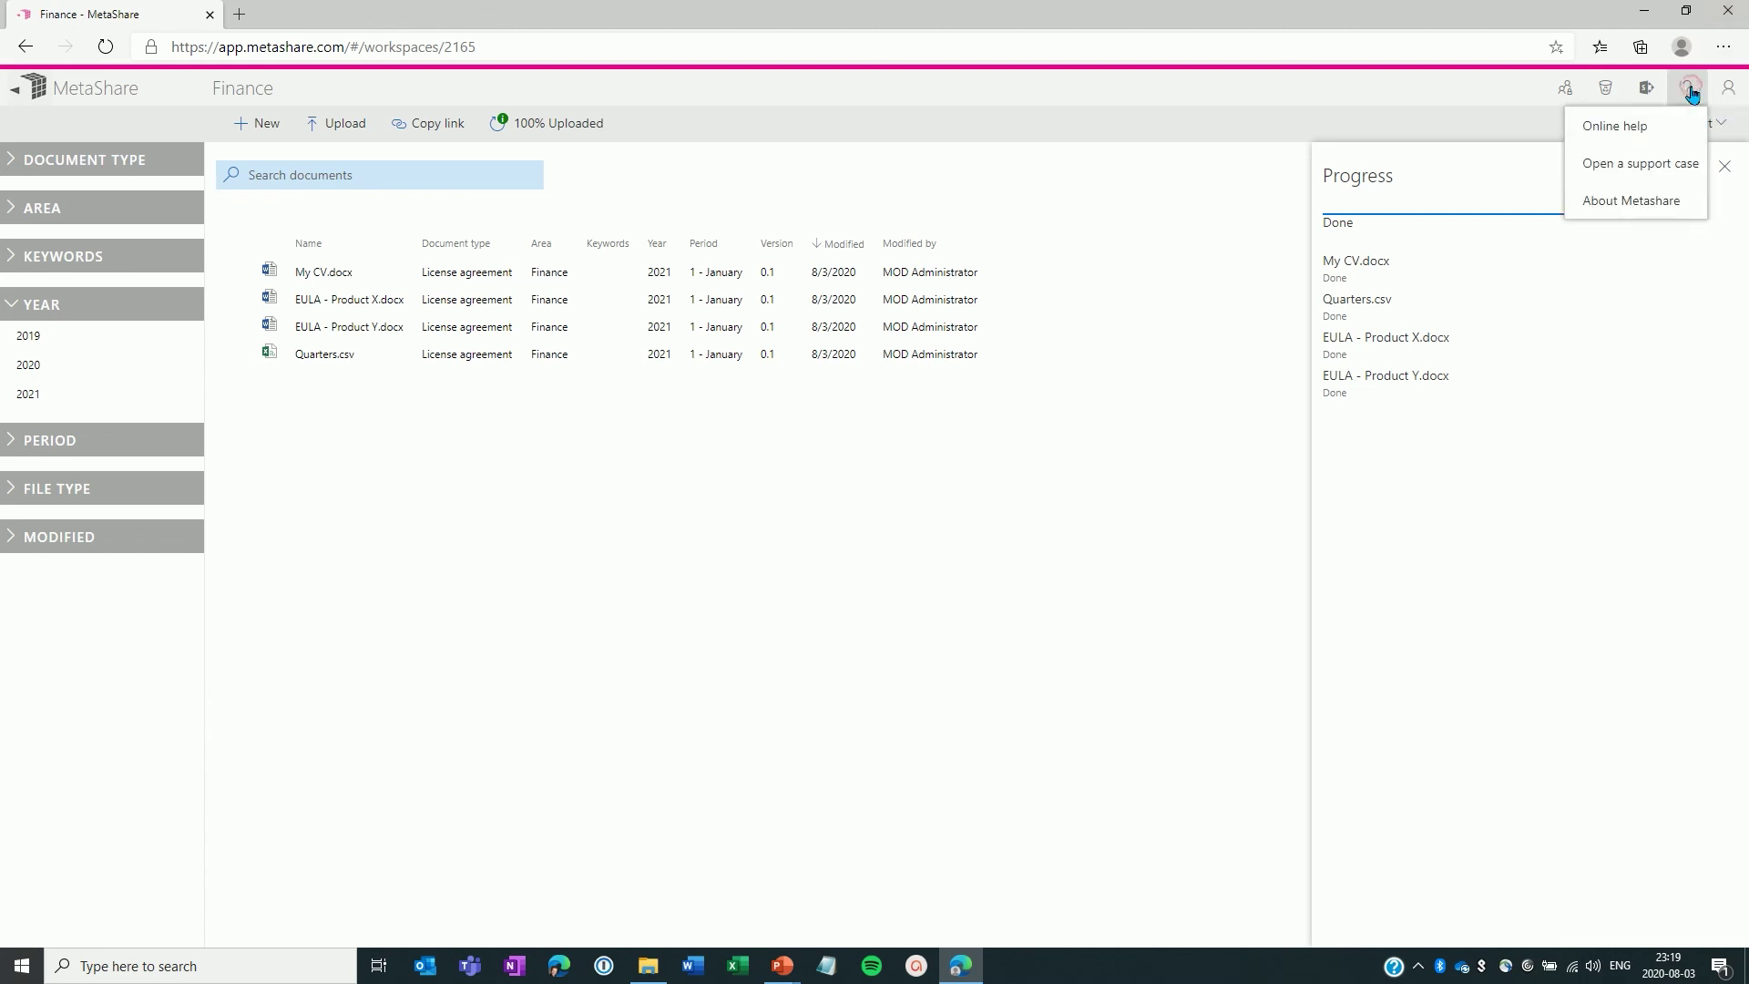
left_click(1614, 128)
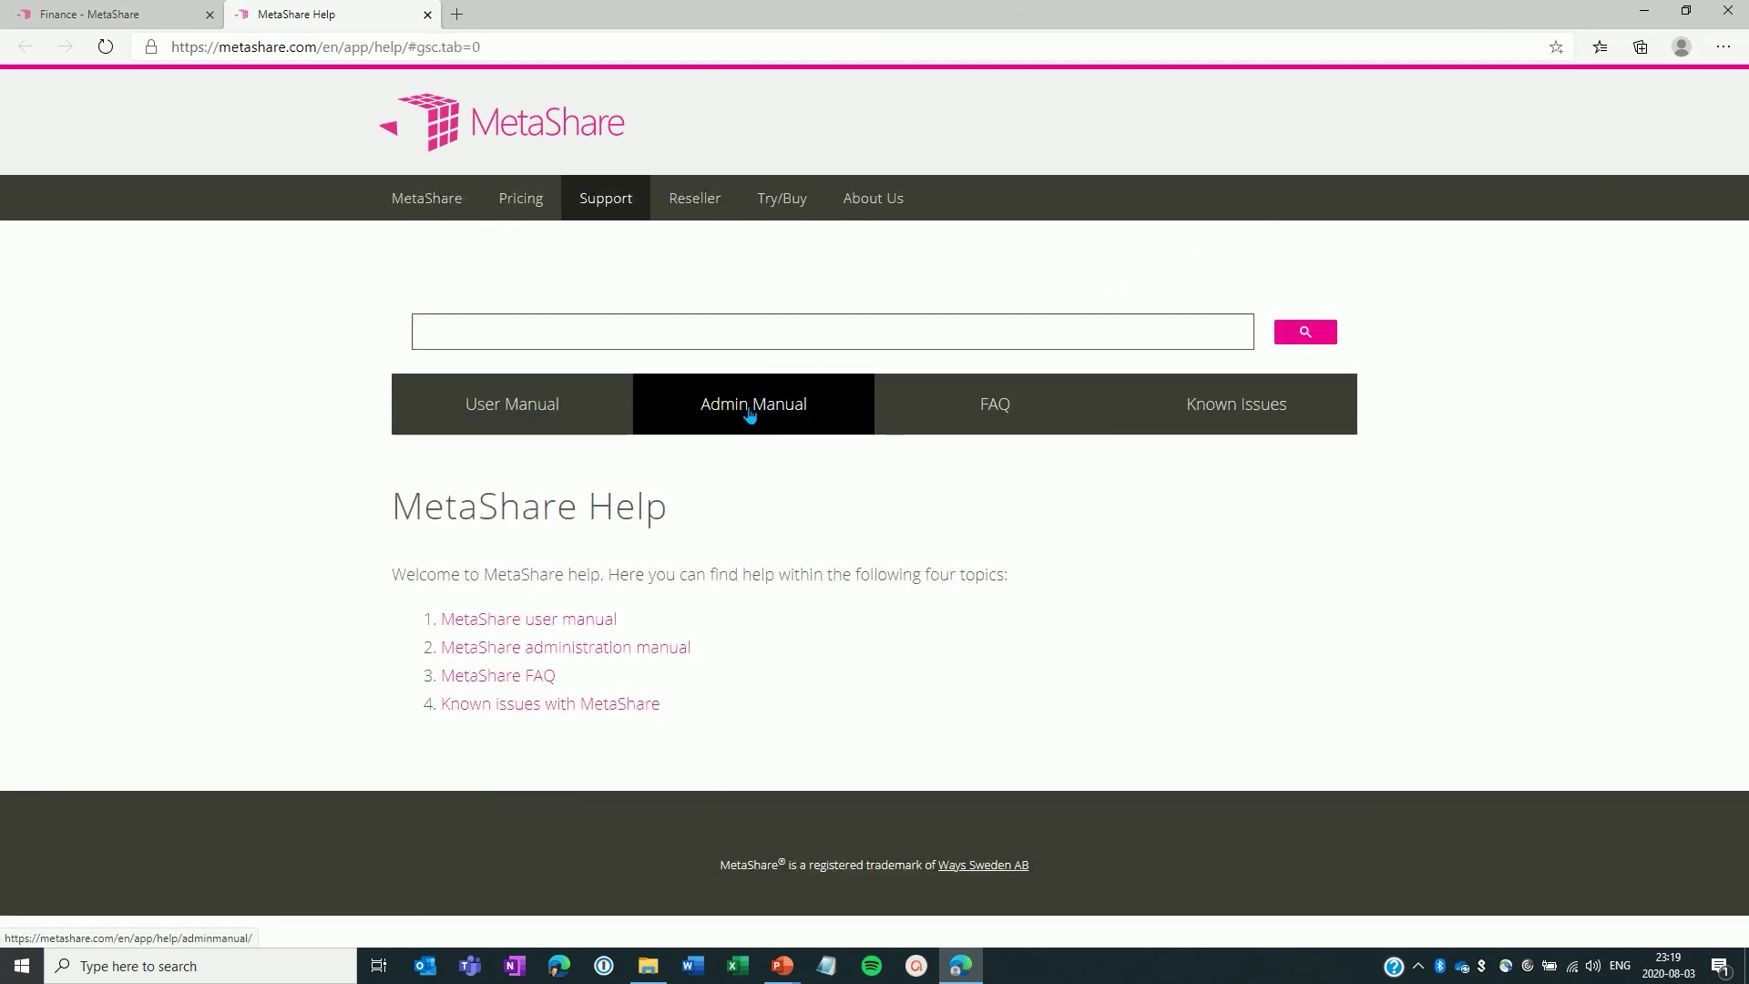
left_click(750, 414)
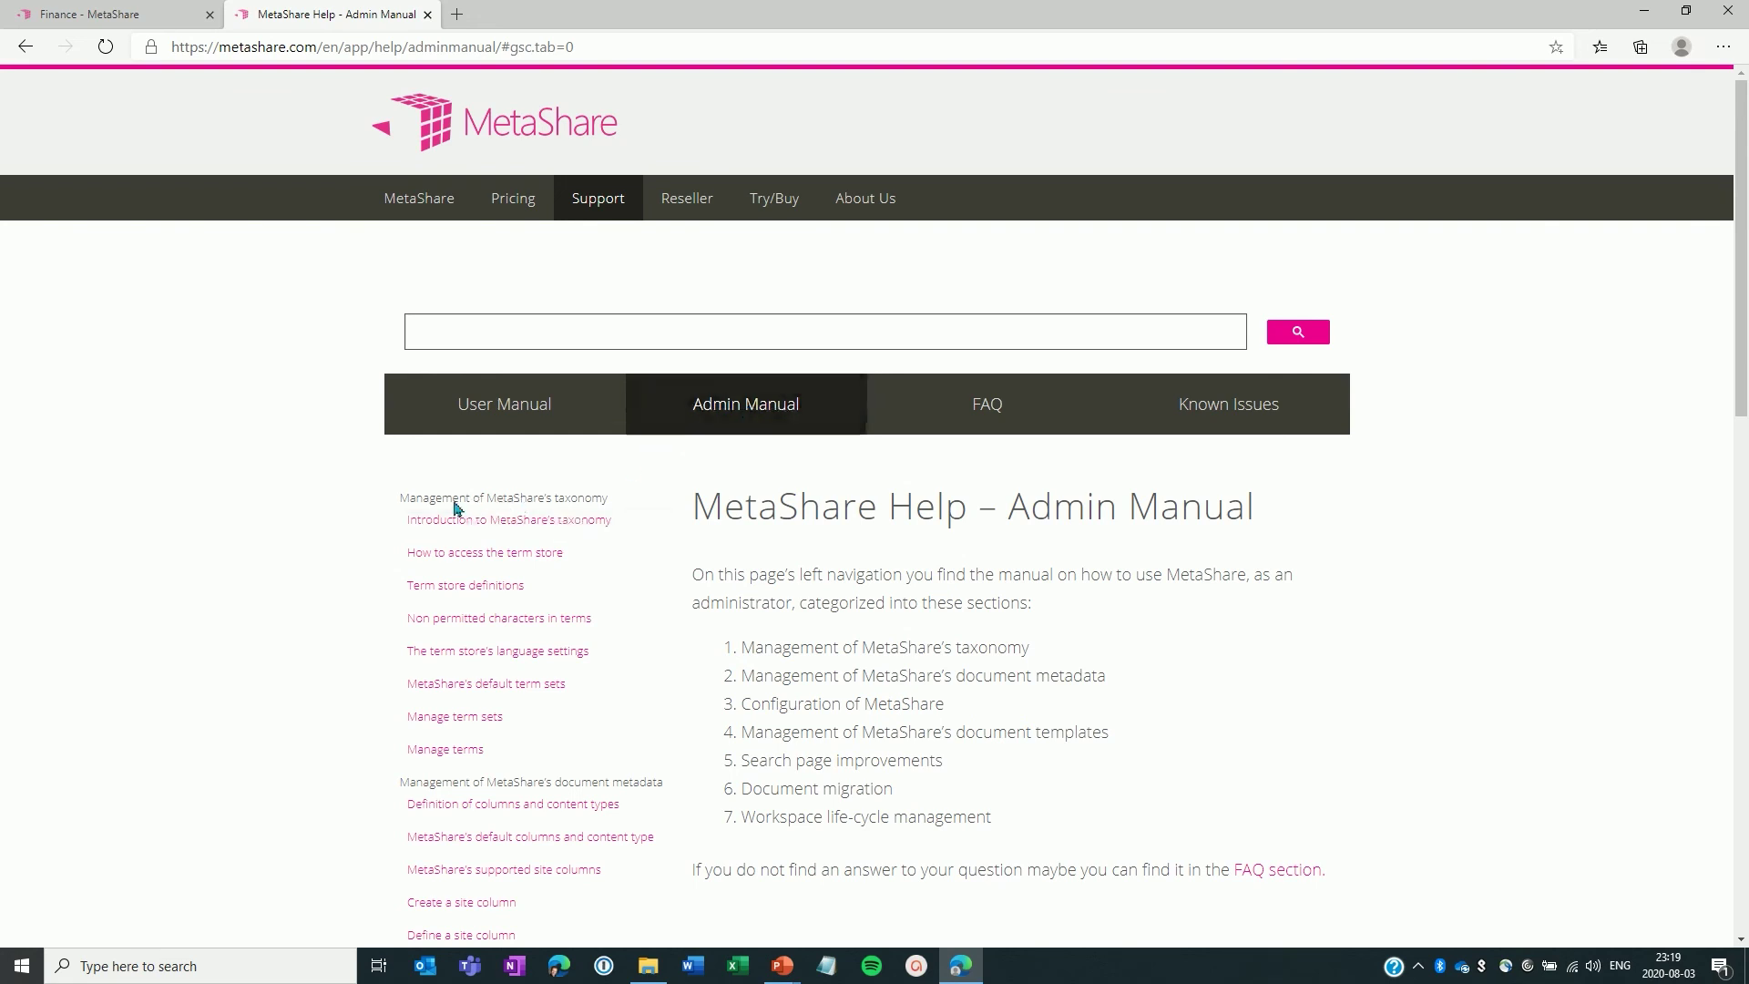
left_click_drag(404, 504, 607, 510)
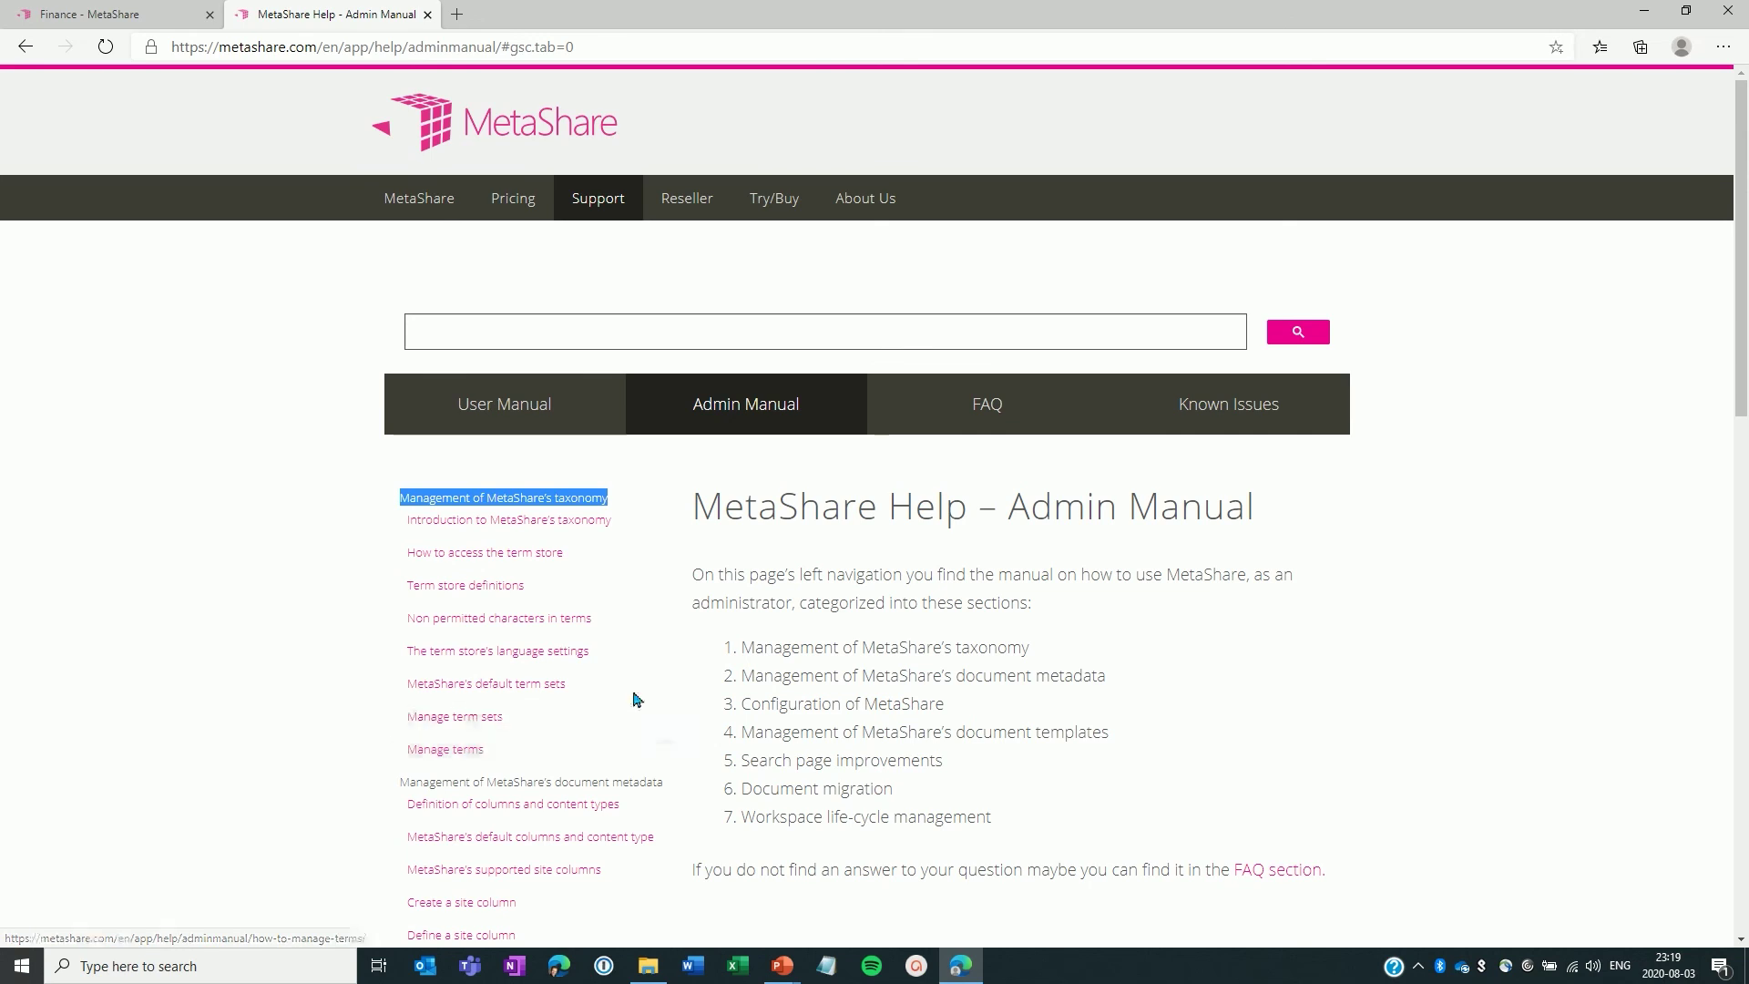
scroll(254, 685, "down", 4)
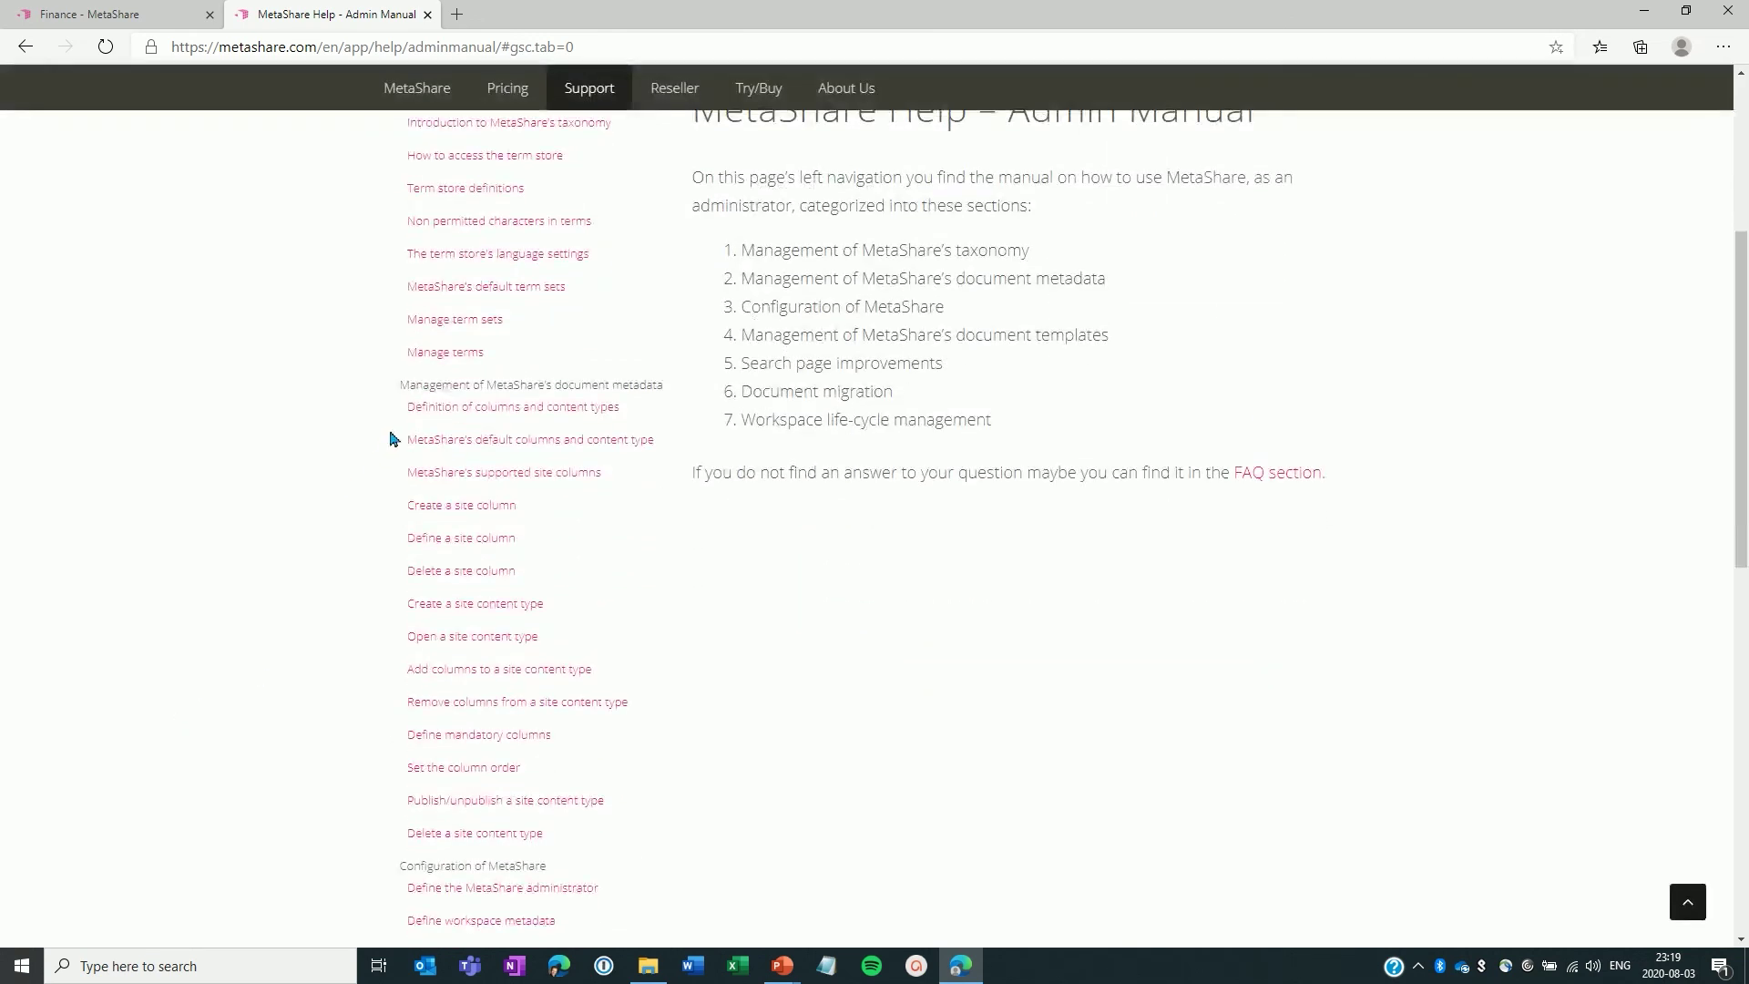
left_click_drag(398, 383, 666, 393)
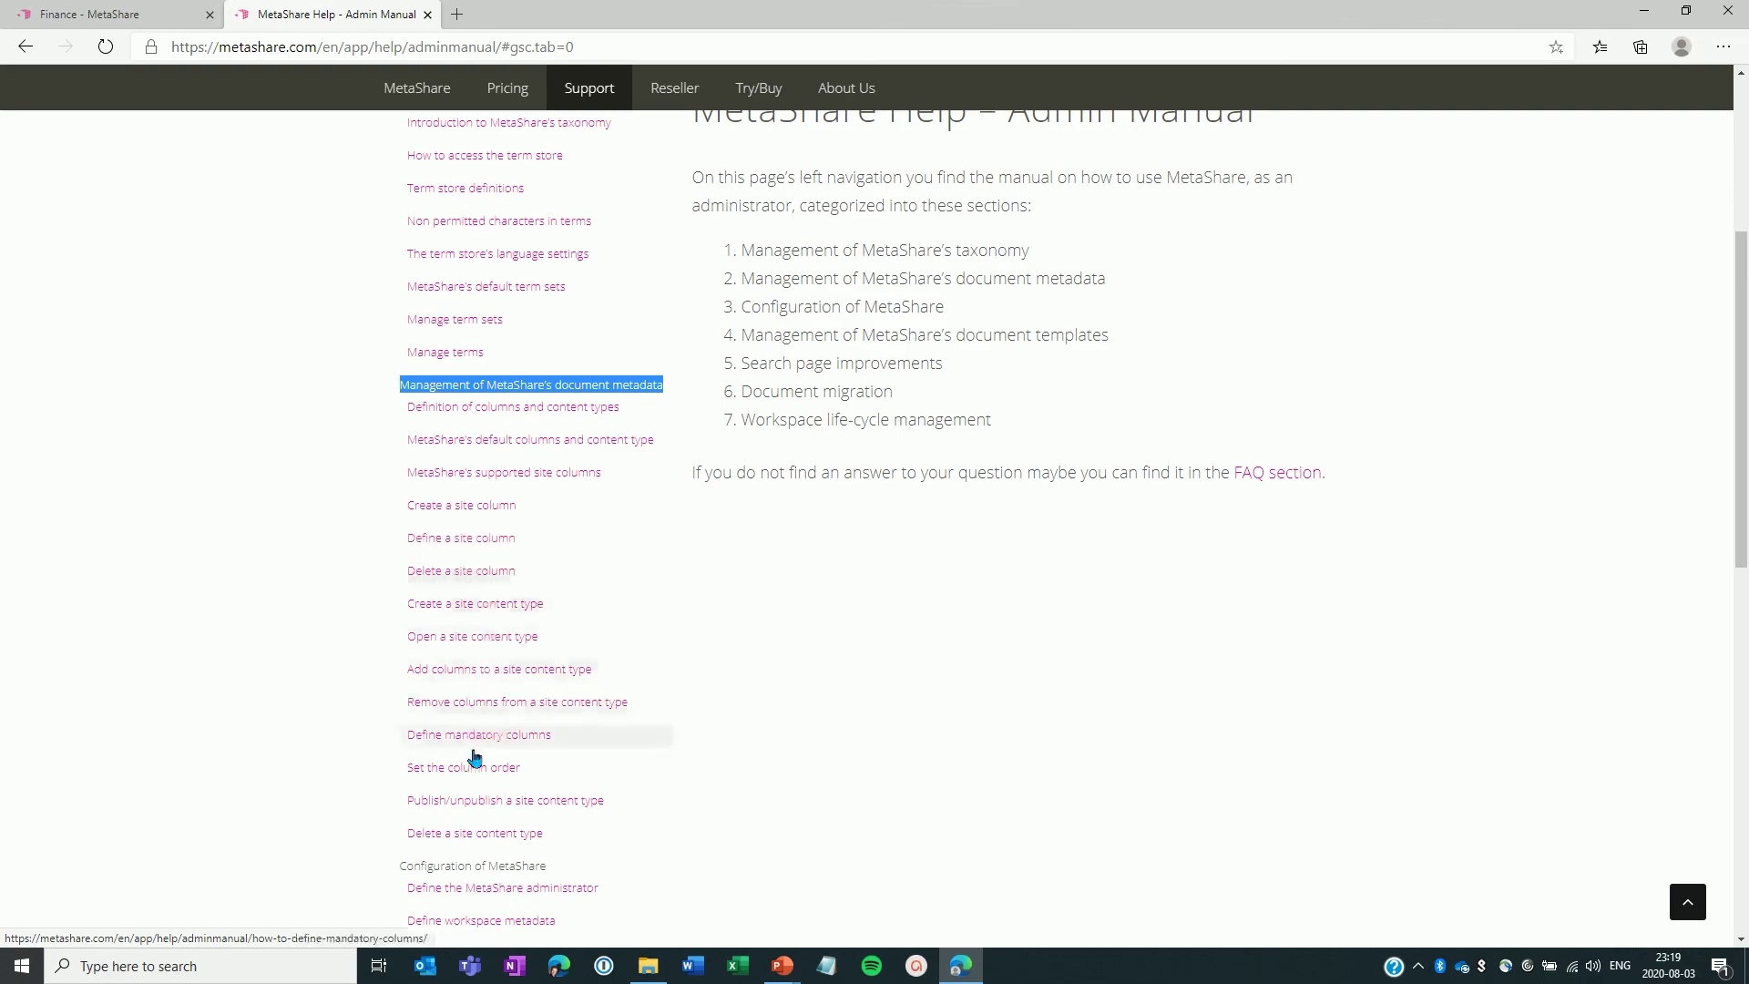
scroll(1002, 745, "down", 3)
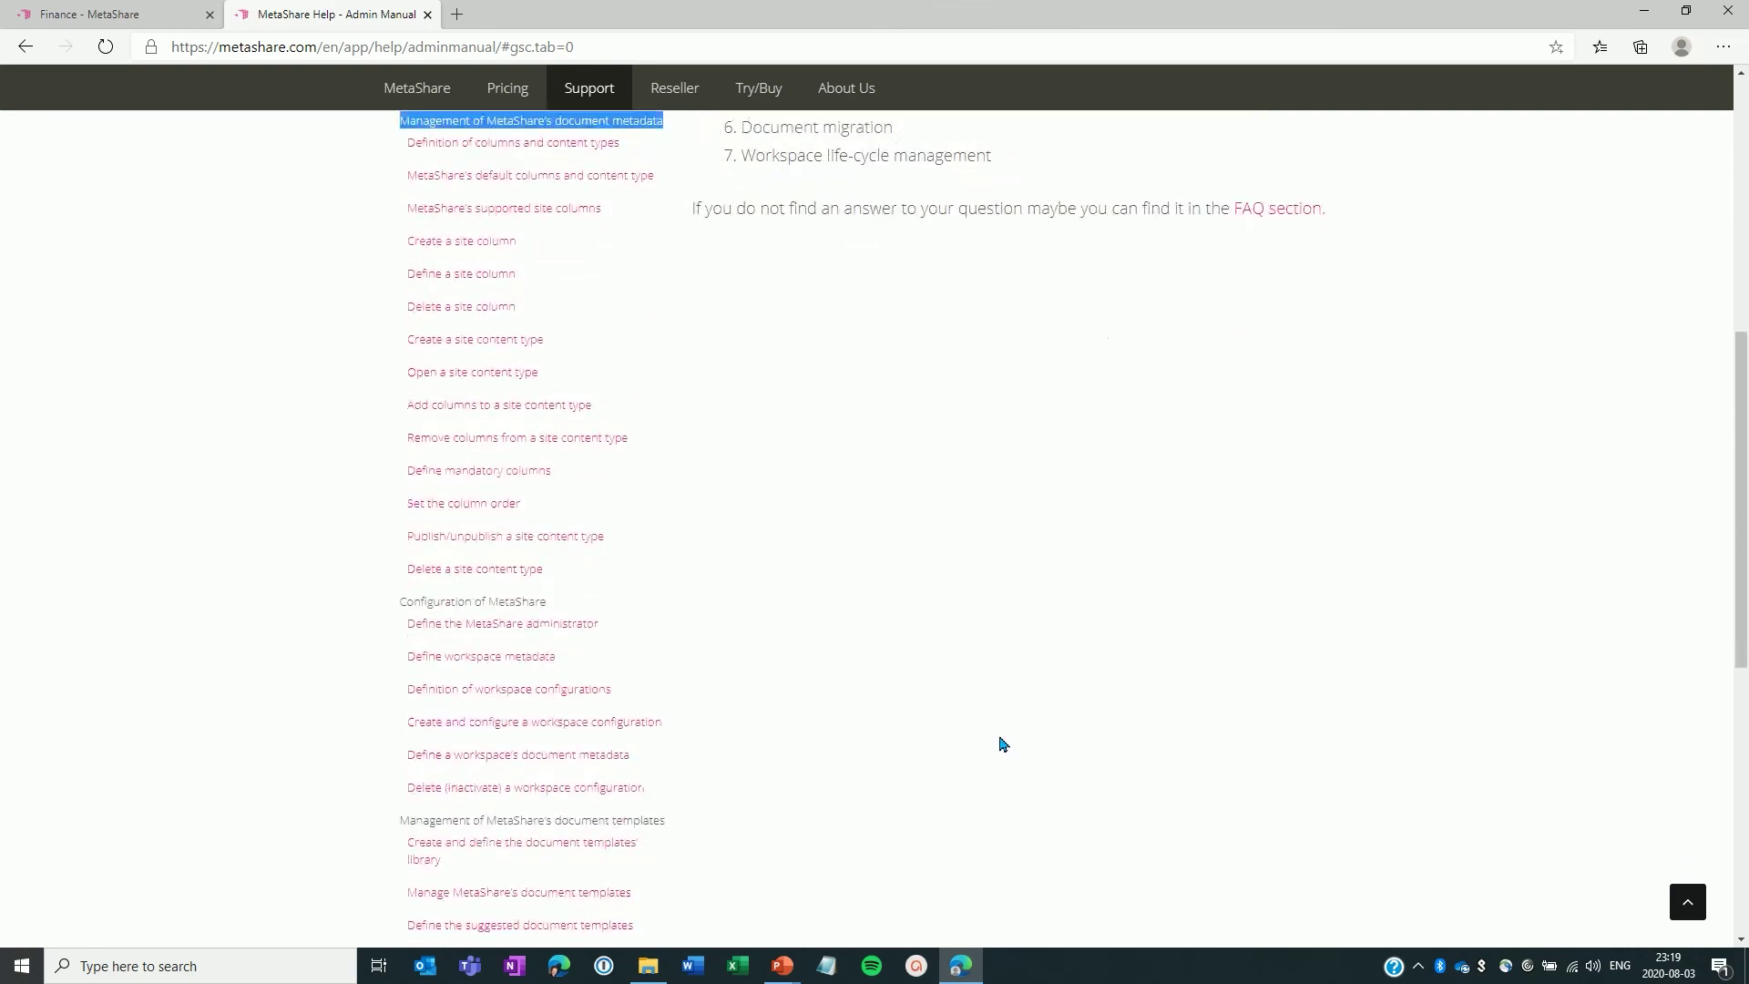